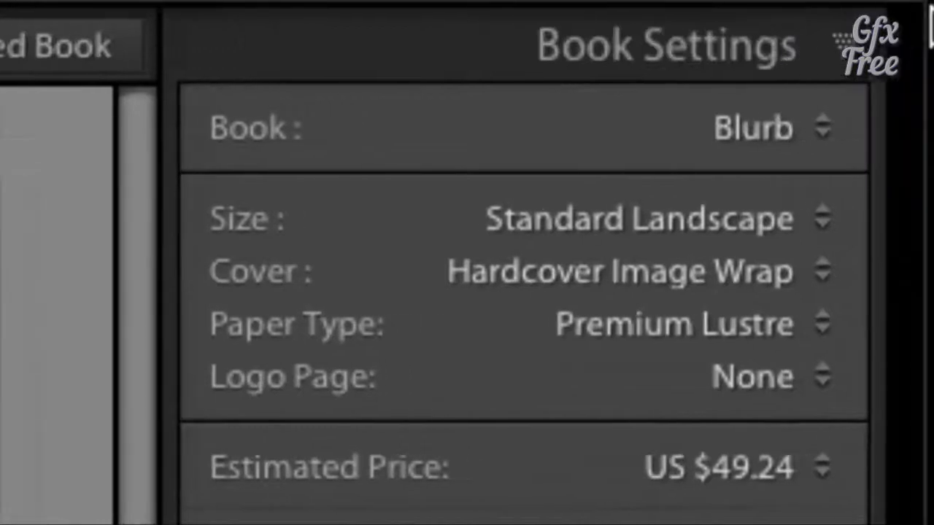
# - Choose Blurb as the book type and Standard Landscape 10 x 8 in as the size, keeping the Hardcover Image Wrap cover
pyautogui.click(731, 140)
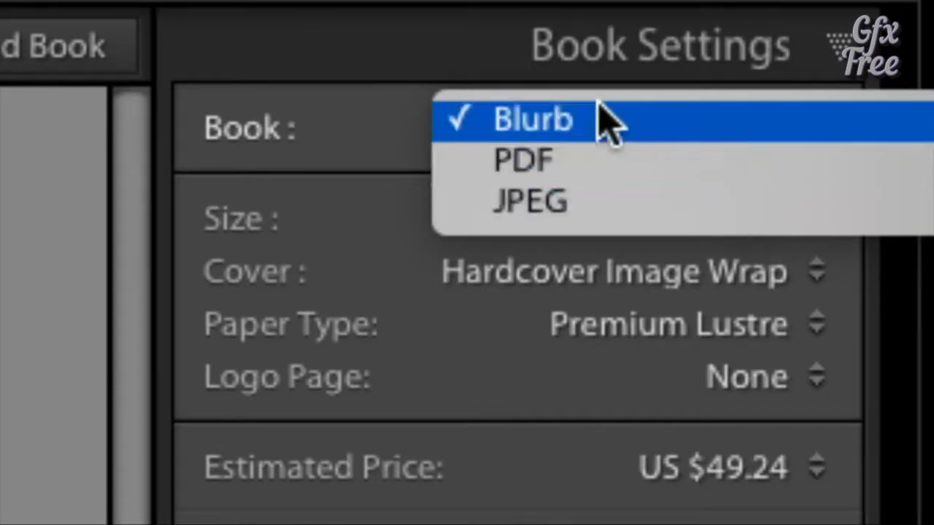
pyautogui.click(644, 121)
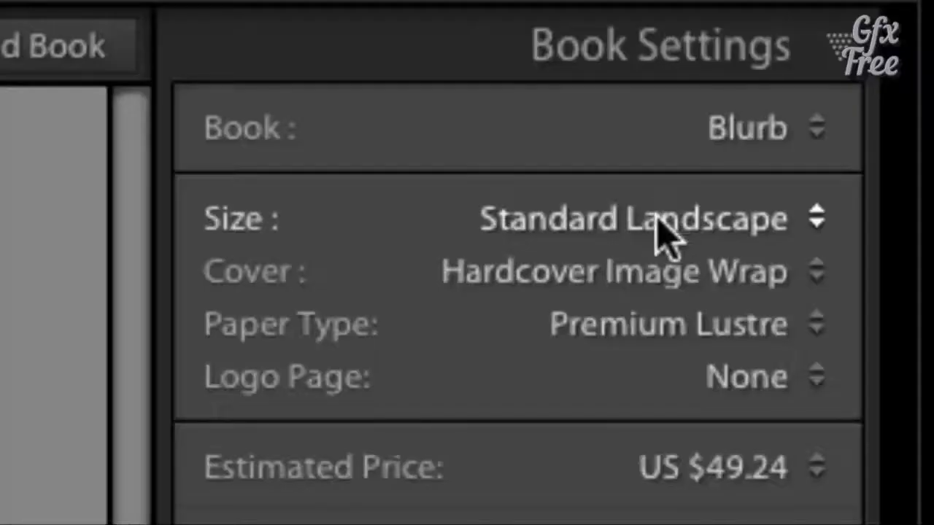
pyautogui.click(692, 215)
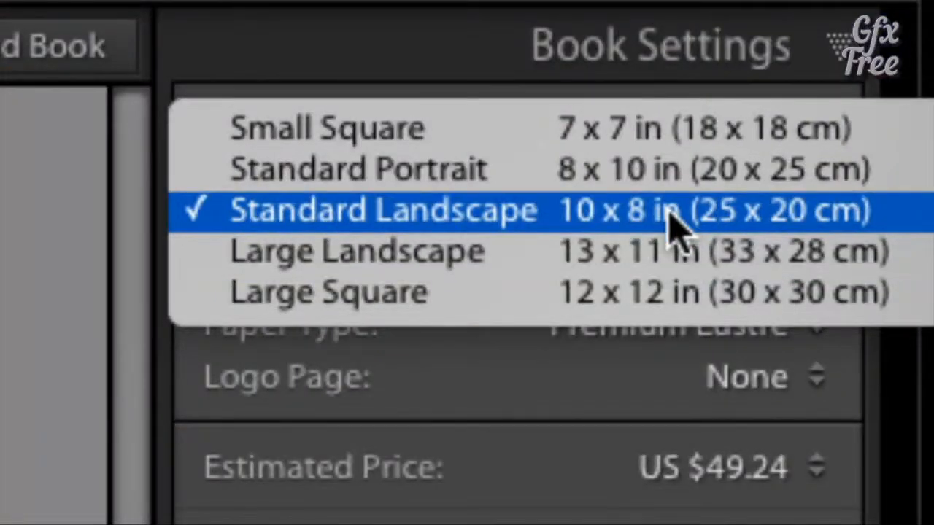
pyautogui.click(670, 216)
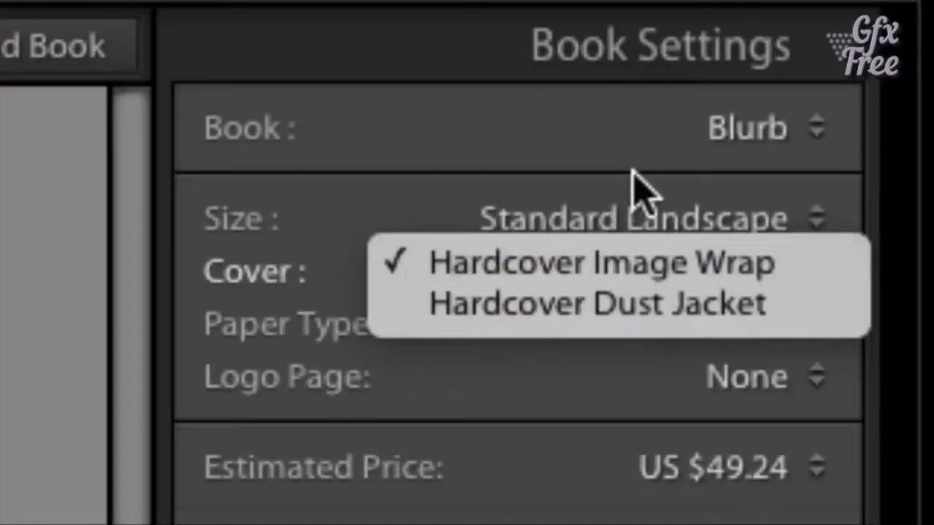
pyautogui.click(631, 176)
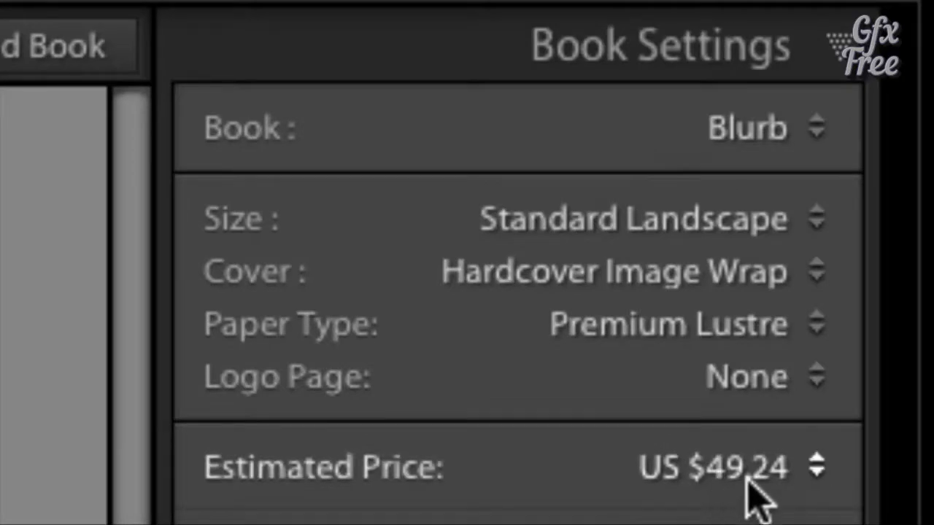
# - Switch the paper type between ProLine Uncoated and Premium Lustre to compare their estimated prices
pyautogui.click(751, 347)
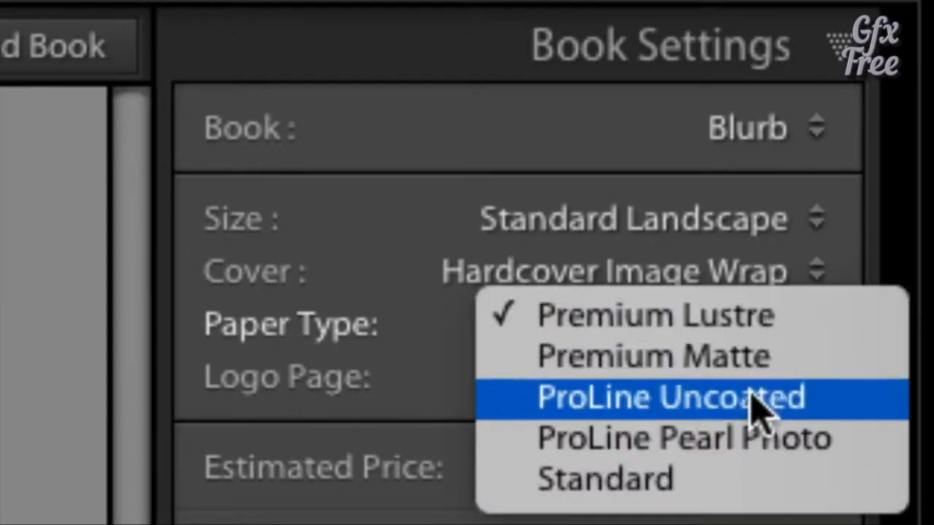
pyautogui.click(724, 398)
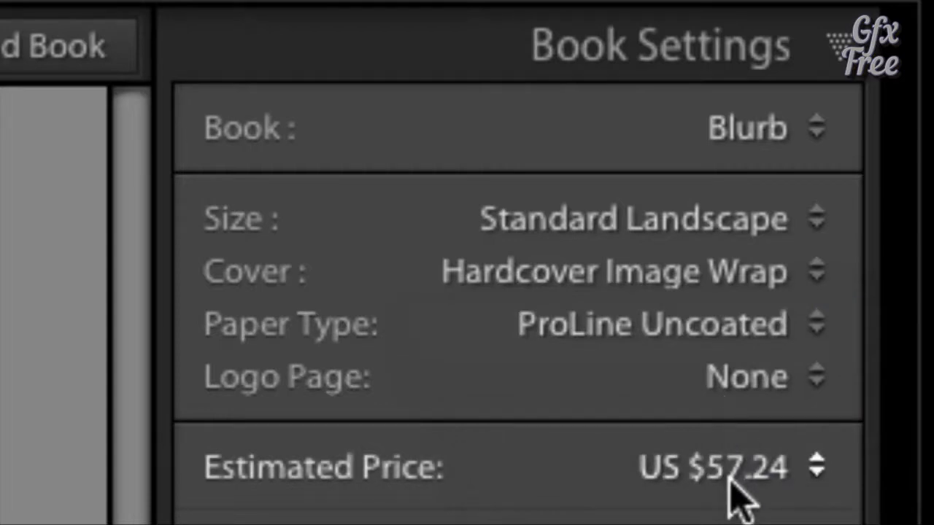
pyautogui.click(723, 334)
pyautogui.click(720, 255)
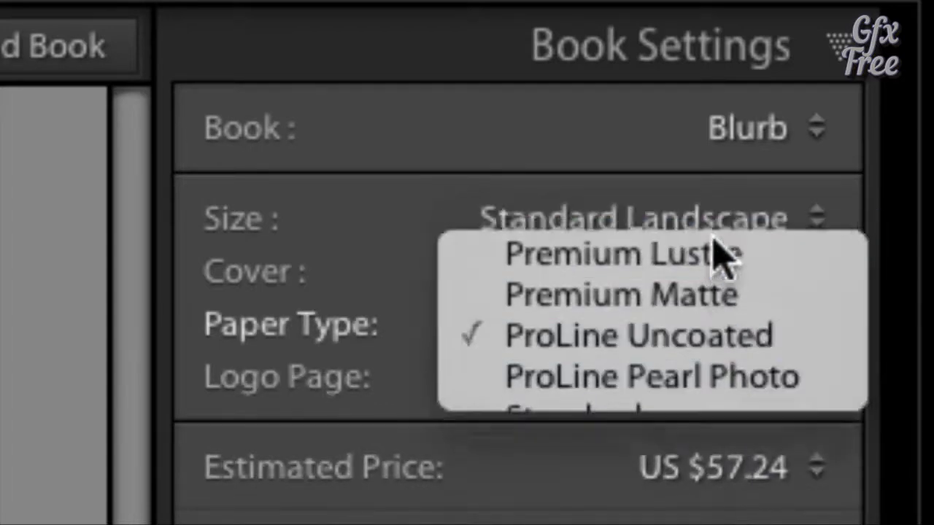
pyautogui.click(723, 328)
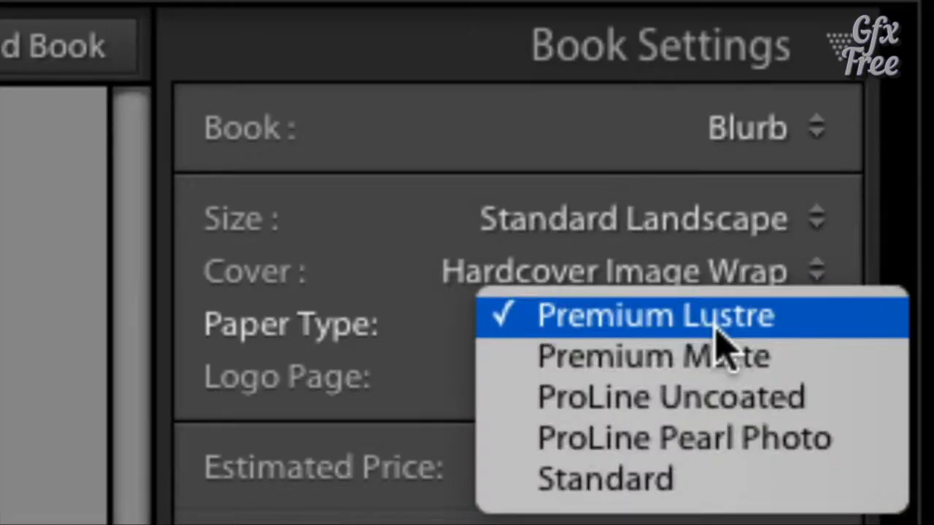
pyautogui.click(721, 396)
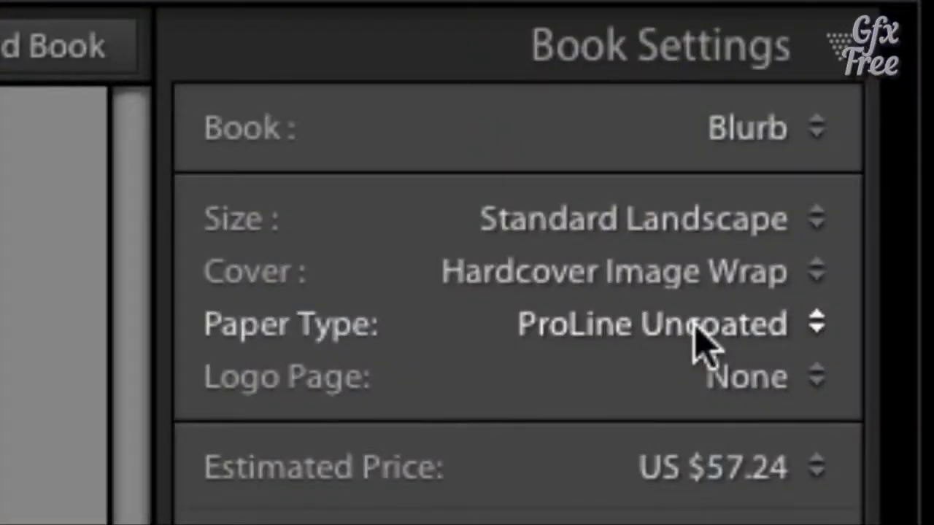
# - Set the paper type to ProLine Pearl Photo after comparing its estimated price with ProLine Uncoated
pyautogui.click(693, 326)
pyautogui.click(730, 357)
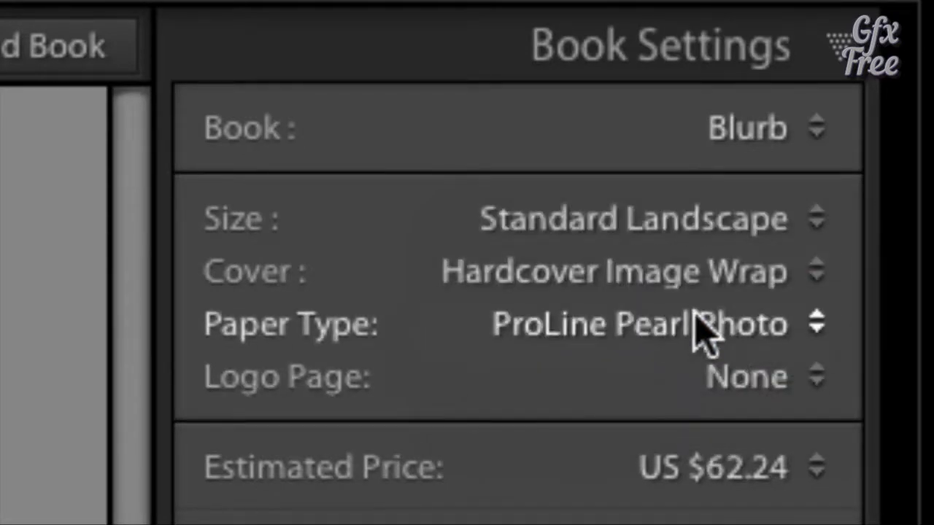
pyautogui.click(678, 273)
pyautogui.click(679, 276)
pyautogui.click(700, 342)
pyautogui.click(698, 286)
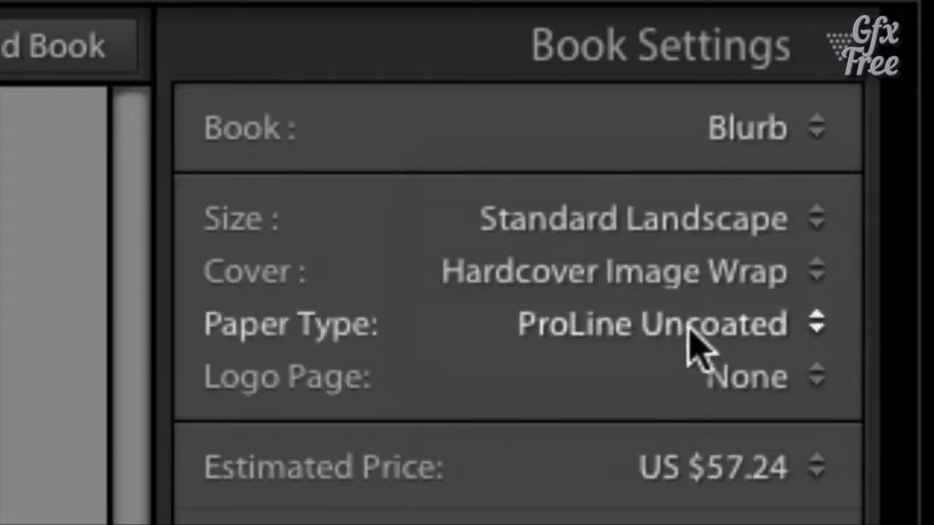
pyautogui.click(689, 332)
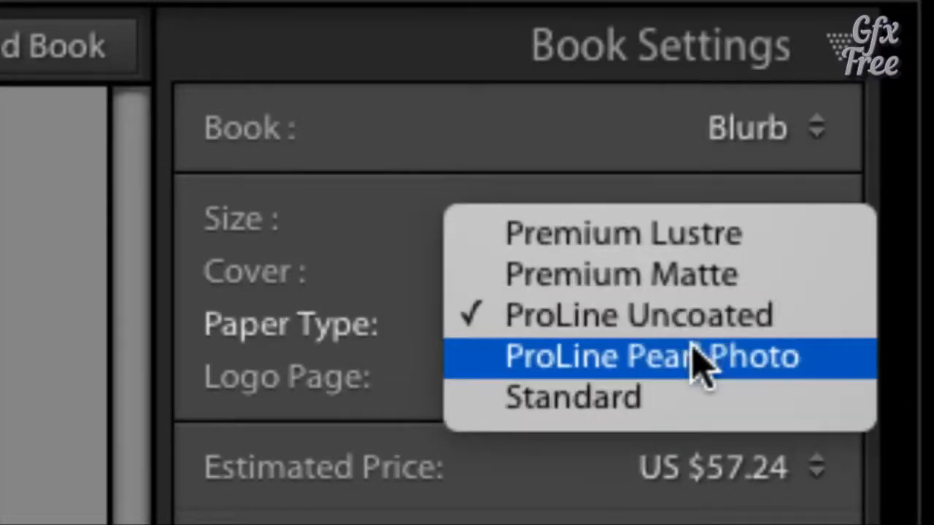
pyautogui.click(697, 357)
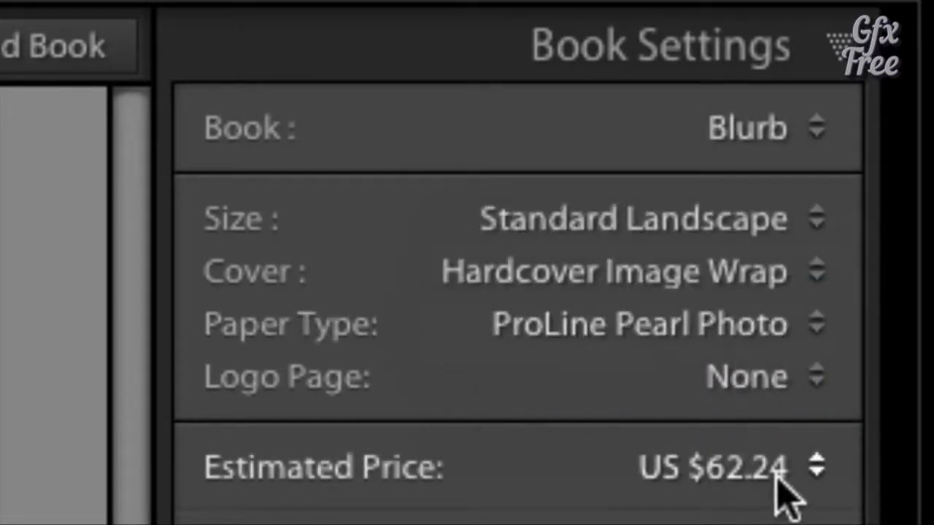
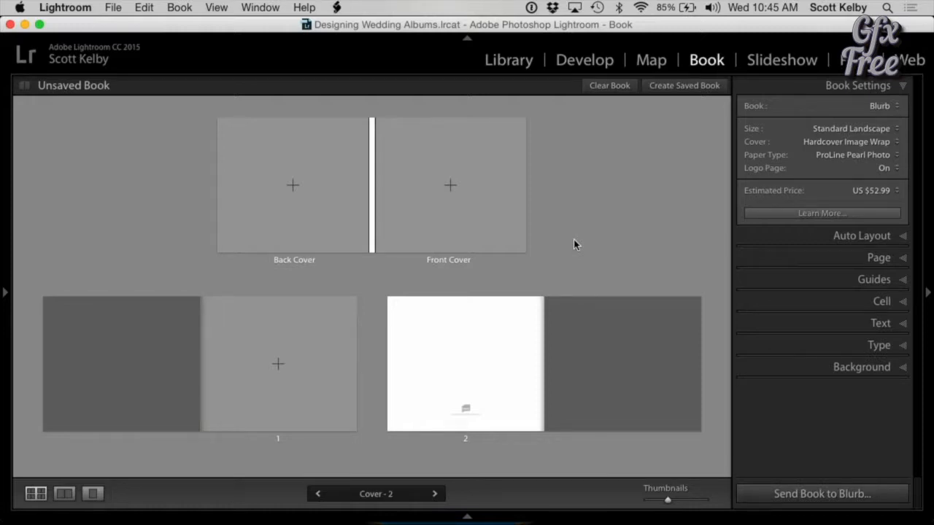
# - Show the filmstrip below the book pages and keep its hide and show behavior on Manual
pyautogui.click(466, 517)
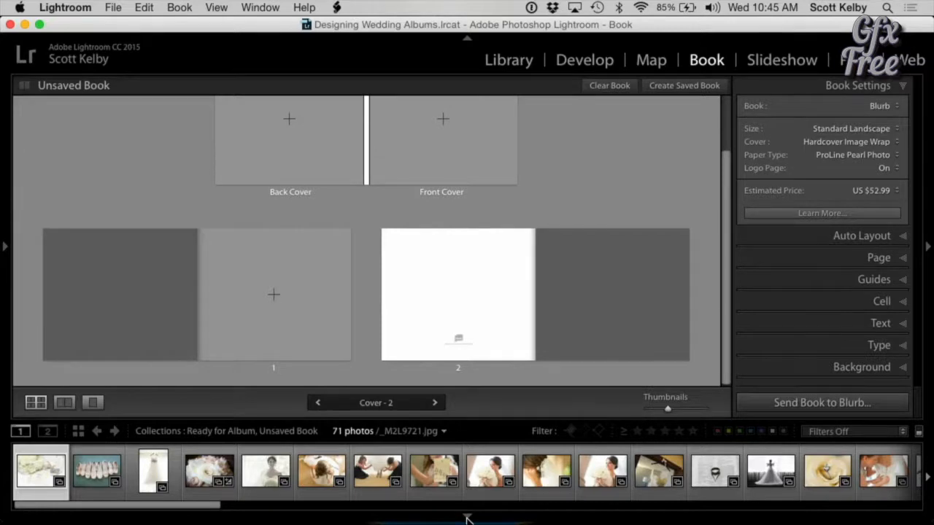
pyautogui.click(467, 517)
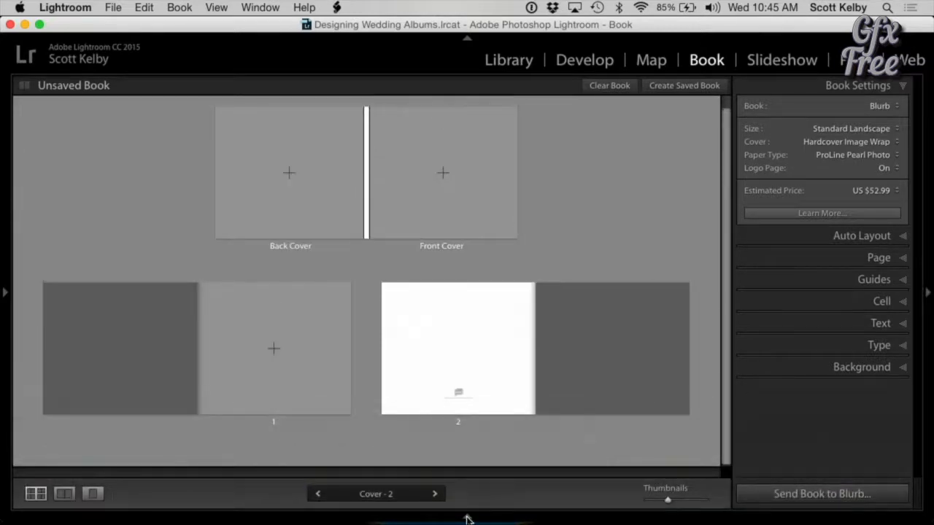
pyautogui.click(467, 517)
pyautogui.rightClick(467, 518)
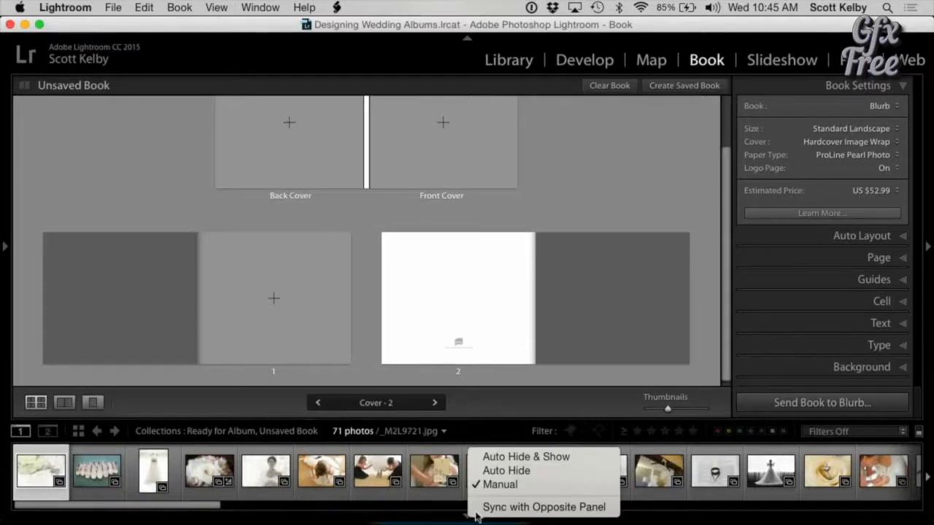
pyautogui.click(522, 485)
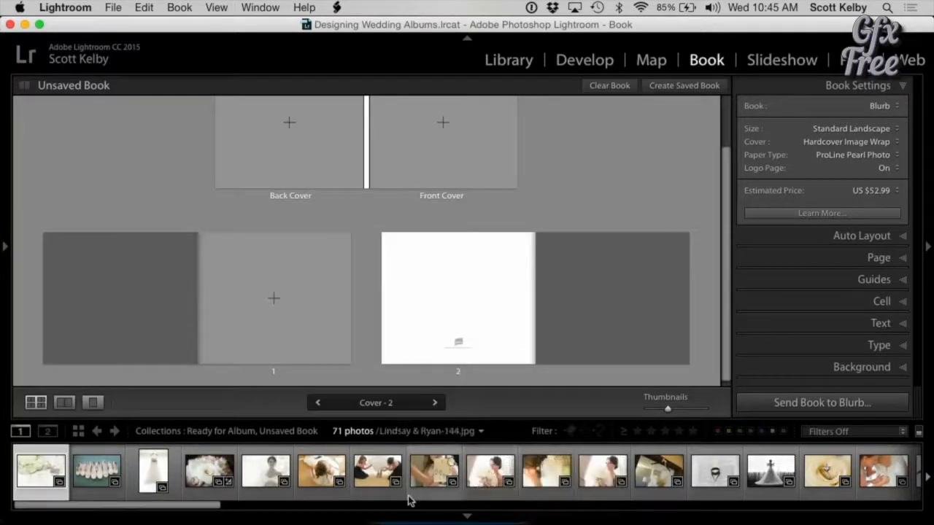
# - Place the first filmstrip photo, the white bouquet with shoes and invitation, on page 1
pyautogui.moveTo(27, 485); pyautogui.dragTo(276, 315)
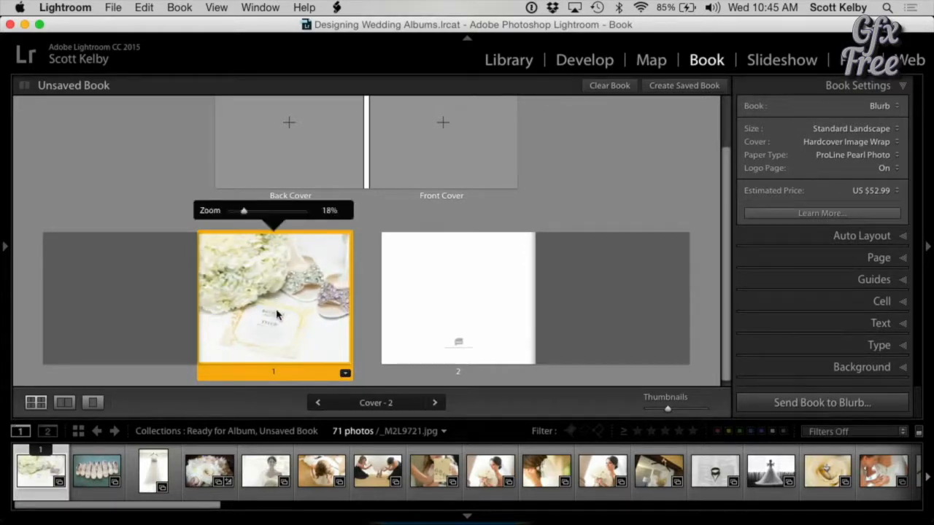
pyautogui.click(379, 216)
pyautogui.click(387, 179)
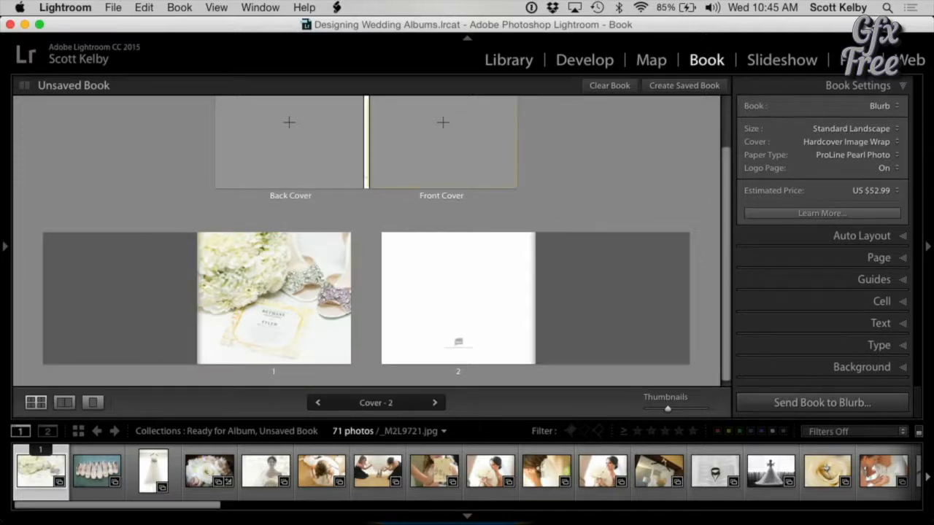
# - Add a new page after page 1 and place the photo of the row of shoes on it
pyautogui.click(880, 259)
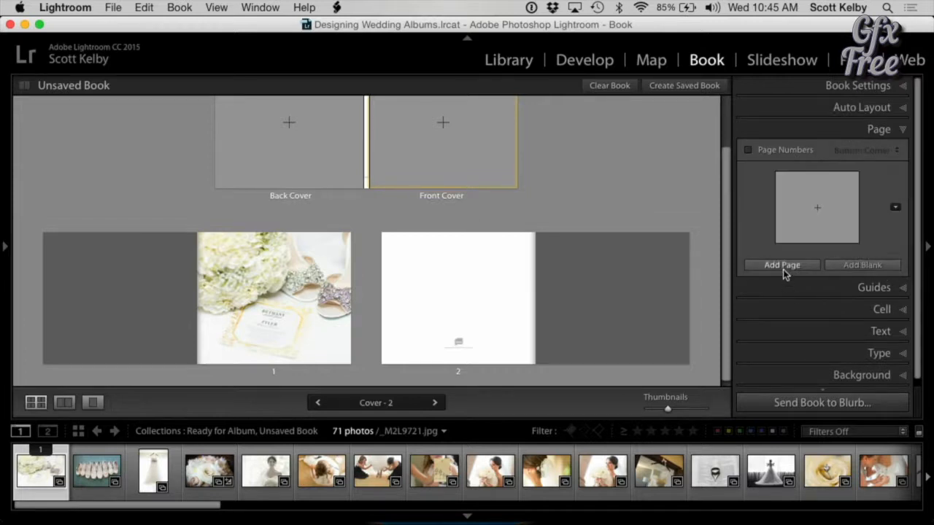
pyautogui.click(782, 265)
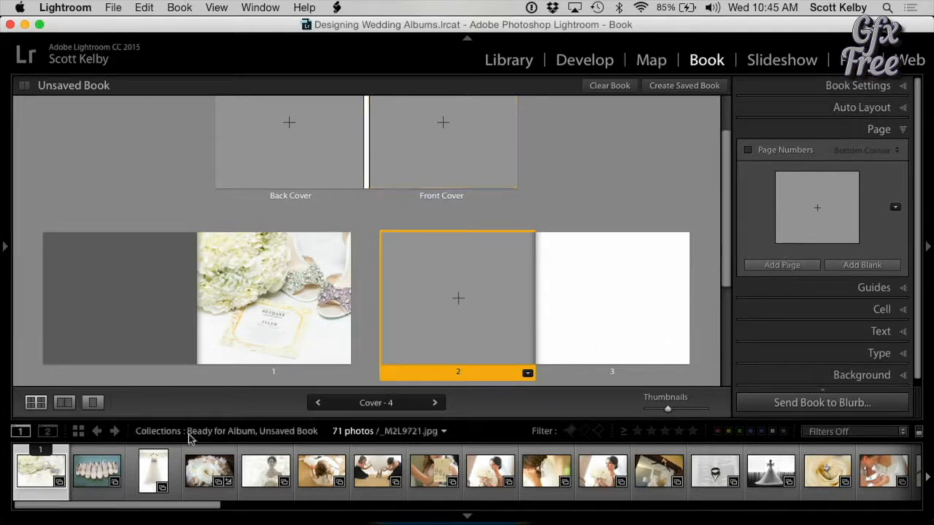
pyautogui.moveTo(102, 473); pyautogui.dragTo(485, 277)
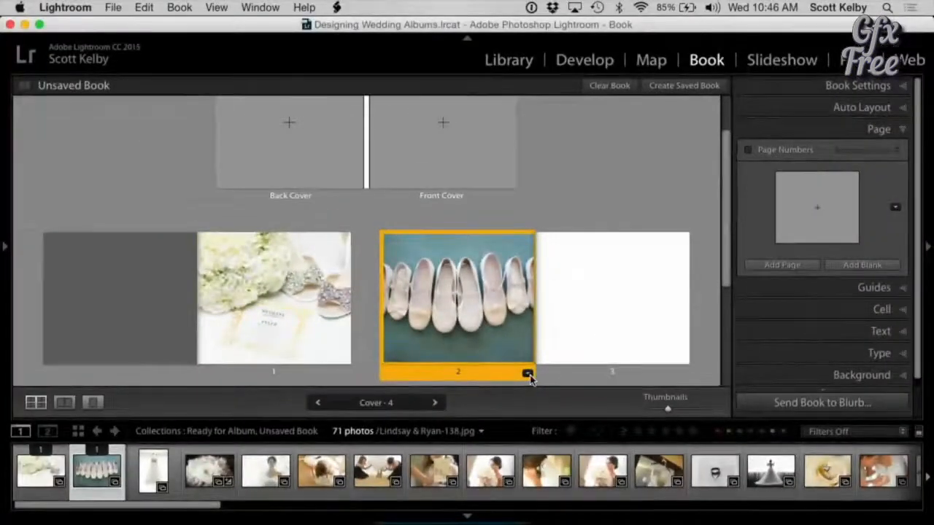
# - Change page 2 to the 1 Photo layout with a landscape photo cell surrounded by a white border
pyautogui.click(528, 374)
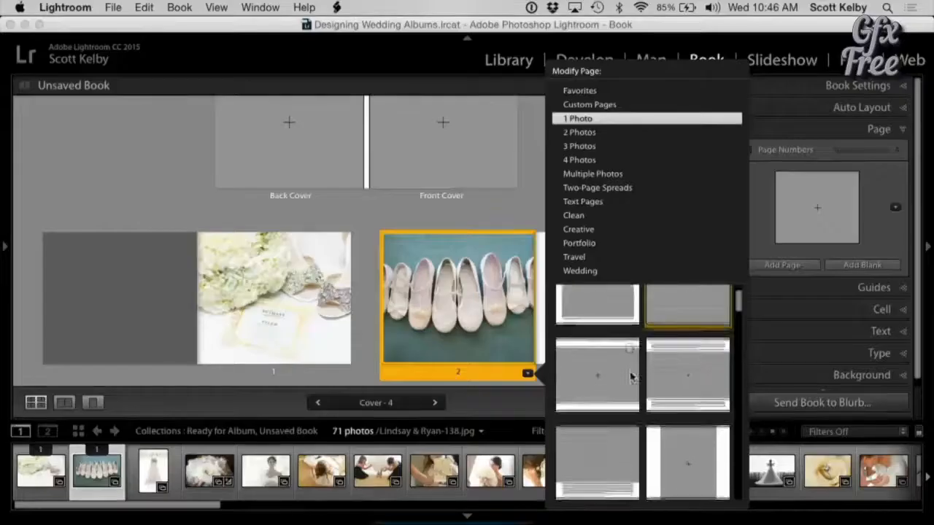
pyautogui.scroll(-3, 605, 394)
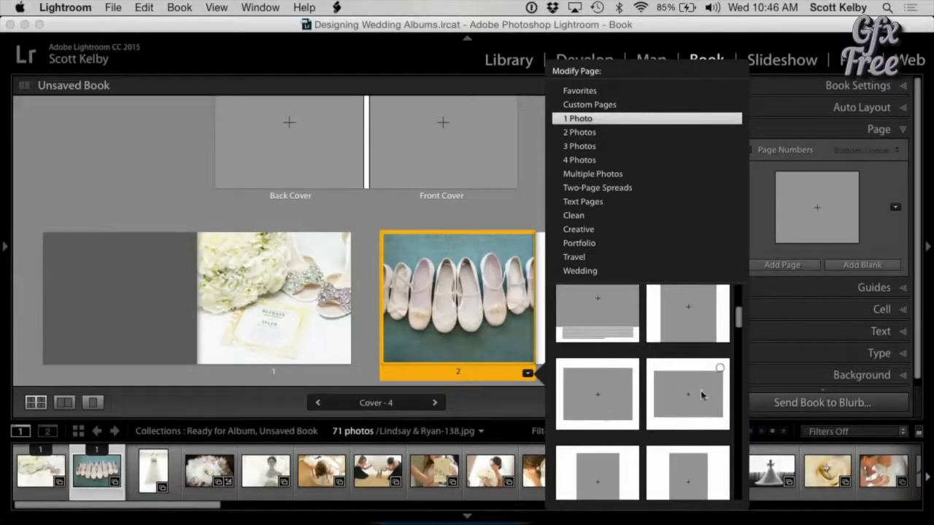
pyautogui.click(705, 405)
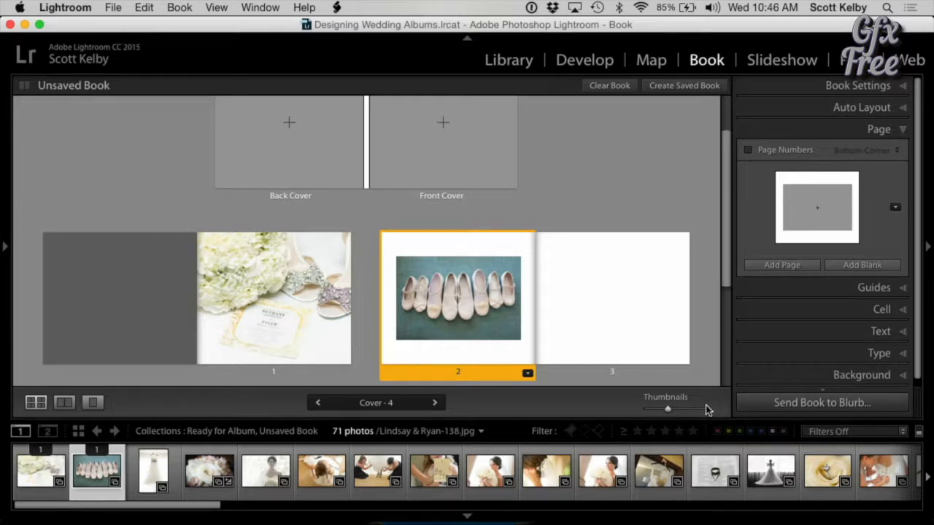
# - Place the photo of the bride holding her bouquet on page 3 and check its print resolution warning
pyautogui.click(669, 362)
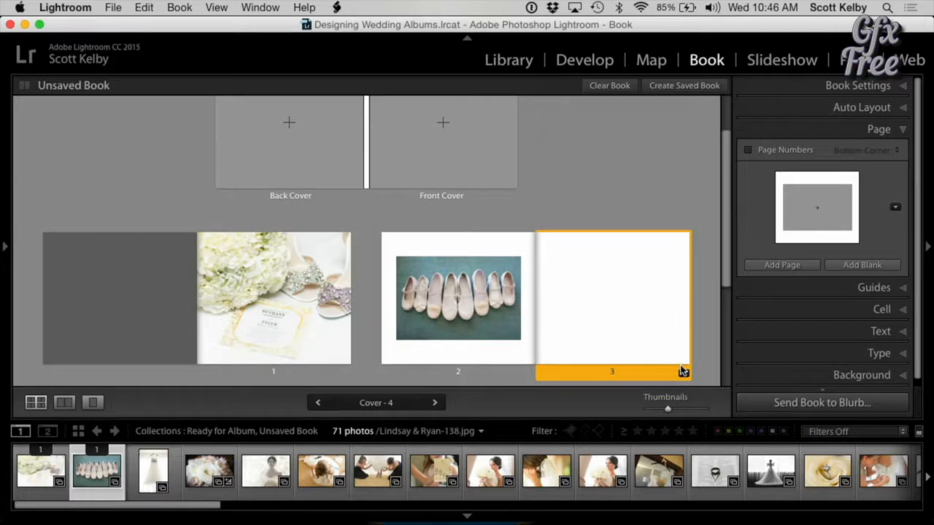
pyautogui.moveTo(605, 475); pyautogui.dragTo(630, 332)
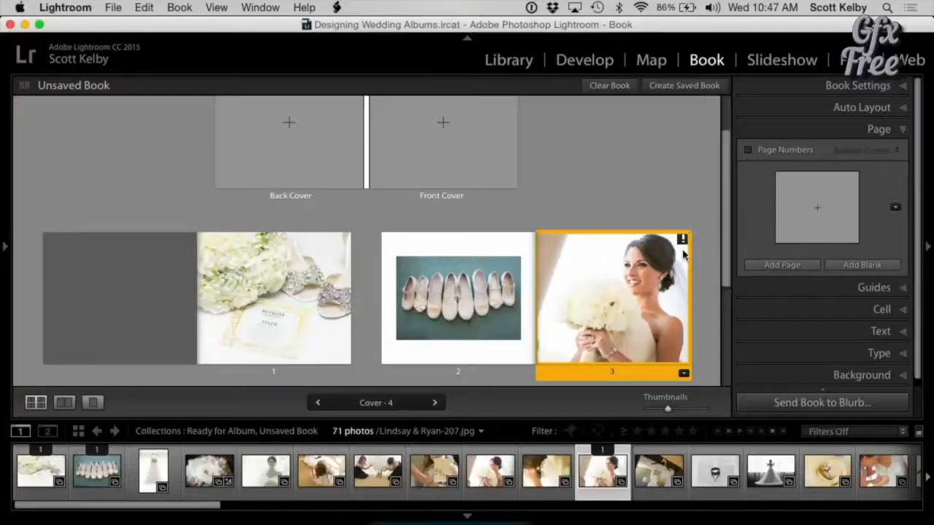
pyautogui.click(682, 240)
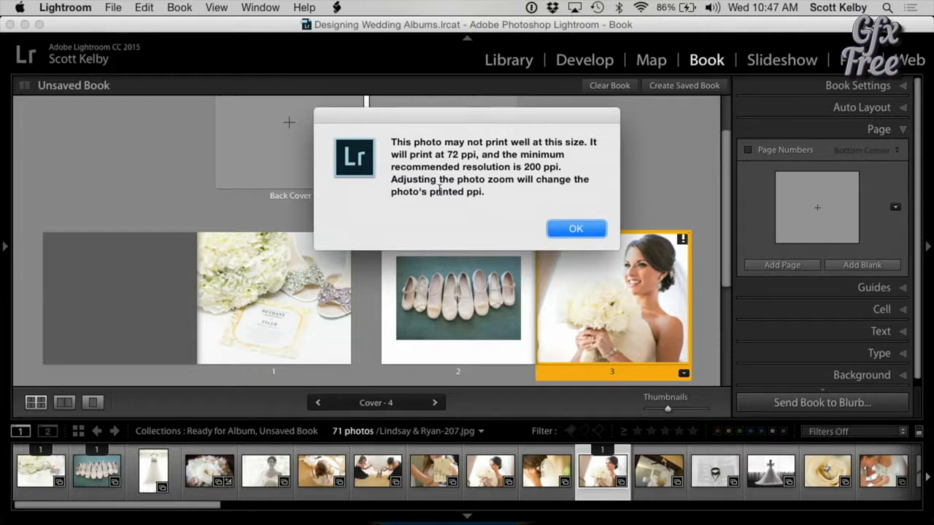
pyautogui.click(579, 230)
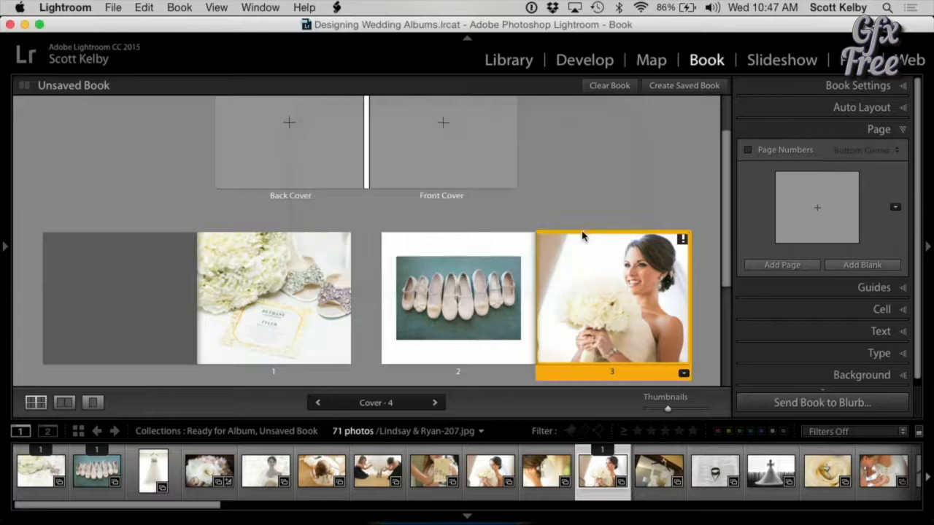
# - Zoom the bride photo on page 3 out to 0% and shrink its cell evenly toward the page center
pyautogui.click(641, 317)
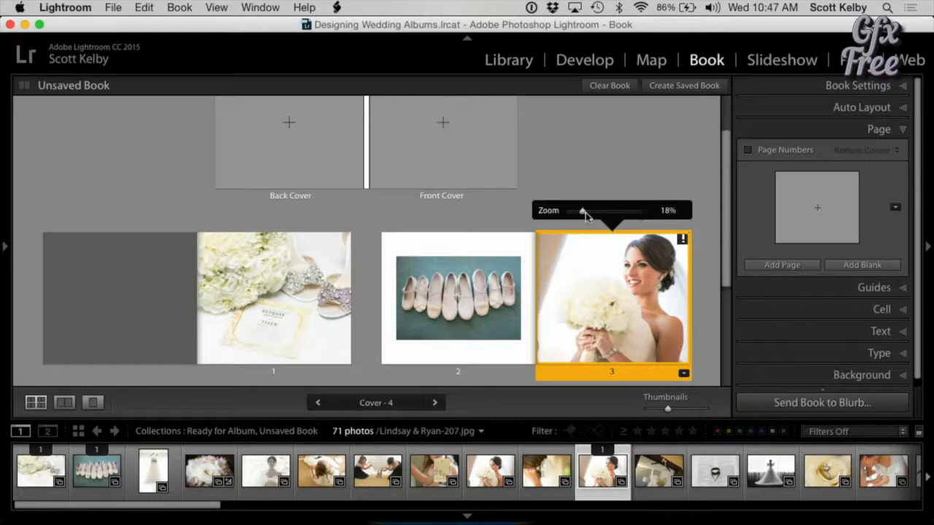
pyautogui.moveTo(580, 212); pyautogui.dragTo(563, 215)
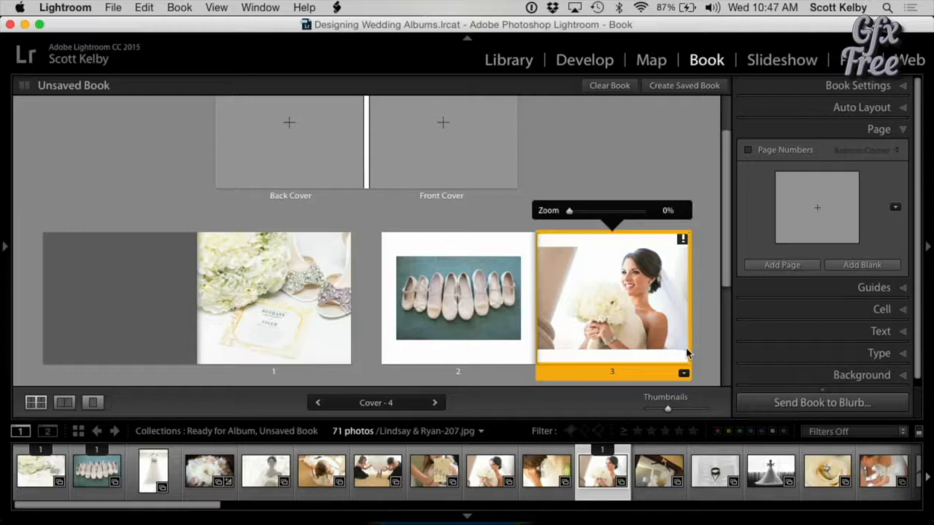
pyautogui.moveTo(686, 349); pyautogui.dragTo(647, 332)
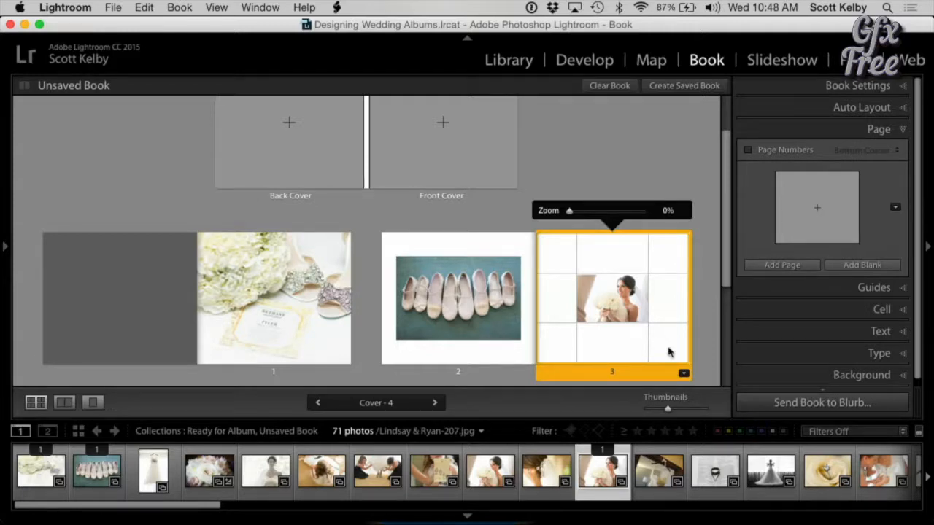
pyautogui.click(696, 356)
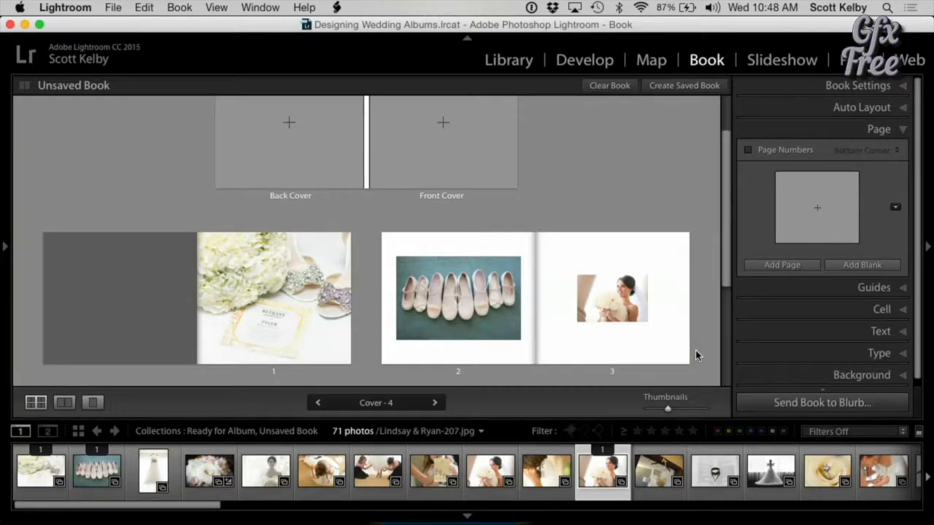
# - View pages 2–3 as a spread, replace the bouquet photo on page 3 with the bride's hair and veil photo, and enlarge its cell
pyautogui.click(65, 402)
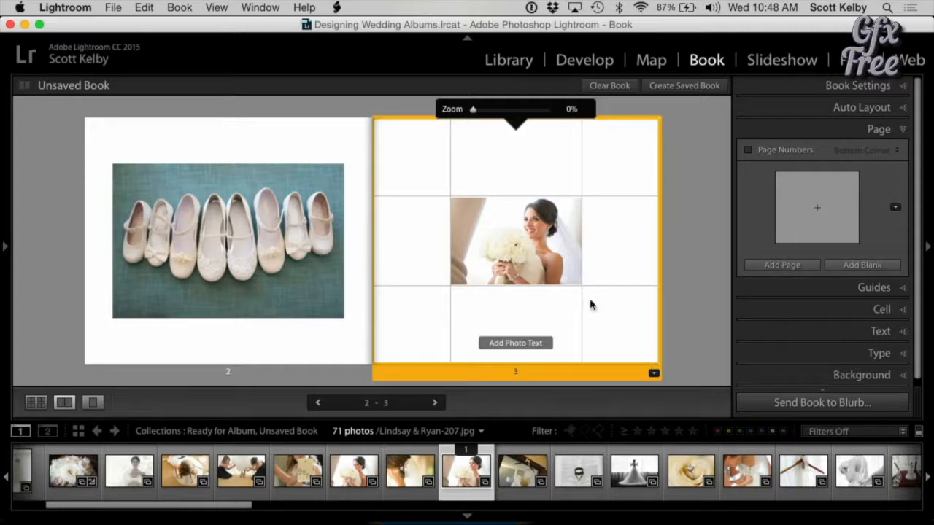
pyautogui.moveTo(607, 311)
pyautogui.mouseDown()
pyautogui.moveTo(591, 304)
pyautogui.moveTo(608, 314)
pyautogui.mouseUp()
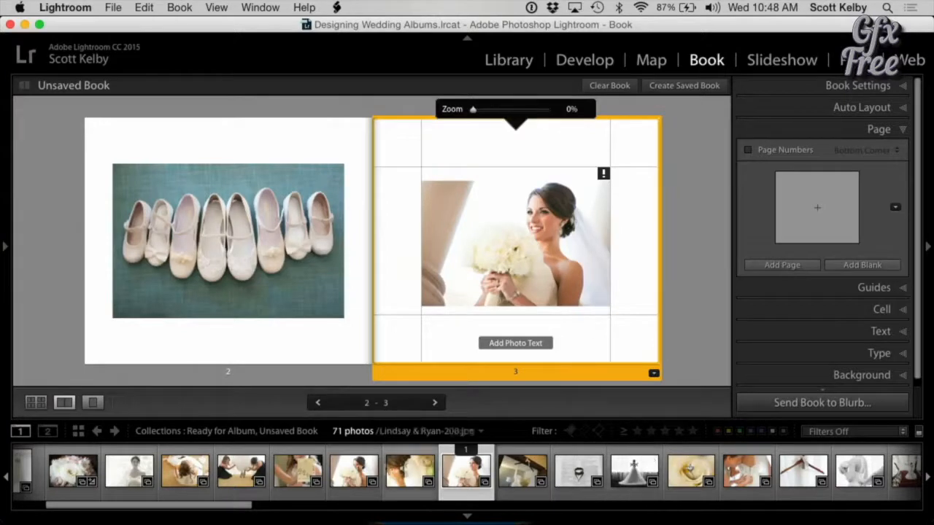
pyautogui.moveTo(409, 472); pyautogui.dragTo(474, 303)
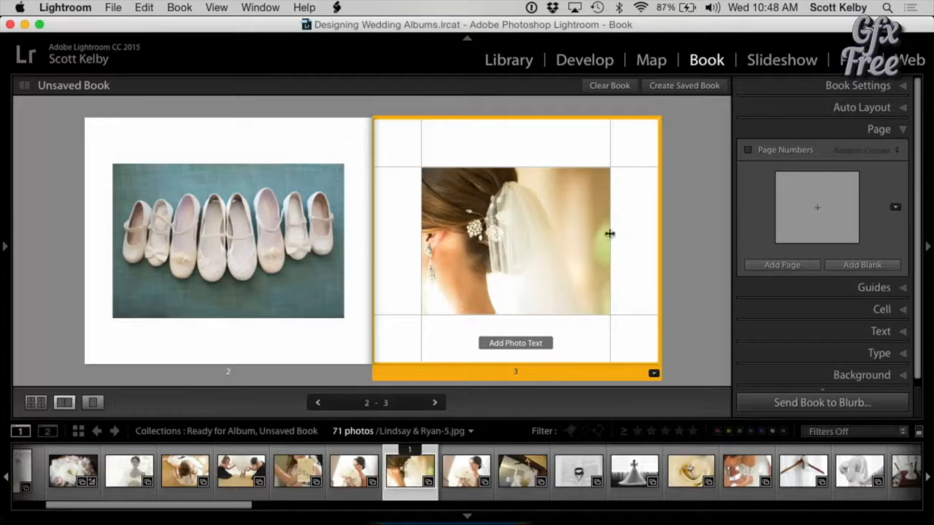
pyautogui.moveTo(608, 316)
pyautogui.mouseDown()
pyautogui.moveTo(634, 346)
pyautogui.moveTo(565, 272)
pyautogui.moveTo(629, 329)
pyautogui.moveTo(548, 262)
pyautogui.moveTo(659, 359)
pyautogui.moveTo(615, 323)
pyautogui.mouseUp()
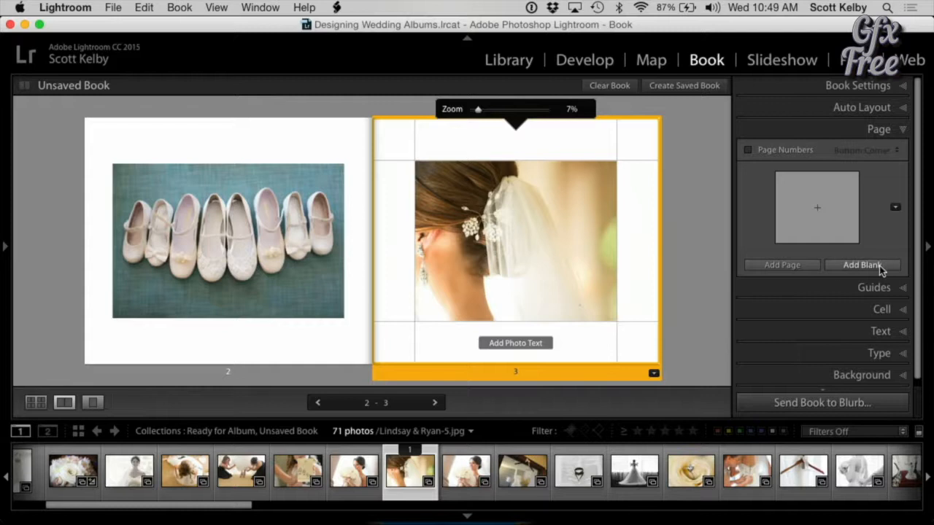
# - Show the individual cell padding settings and shrink page 3's photo cell evenly to 125 pt padding on all sides
pyautogui.click(881, 308)
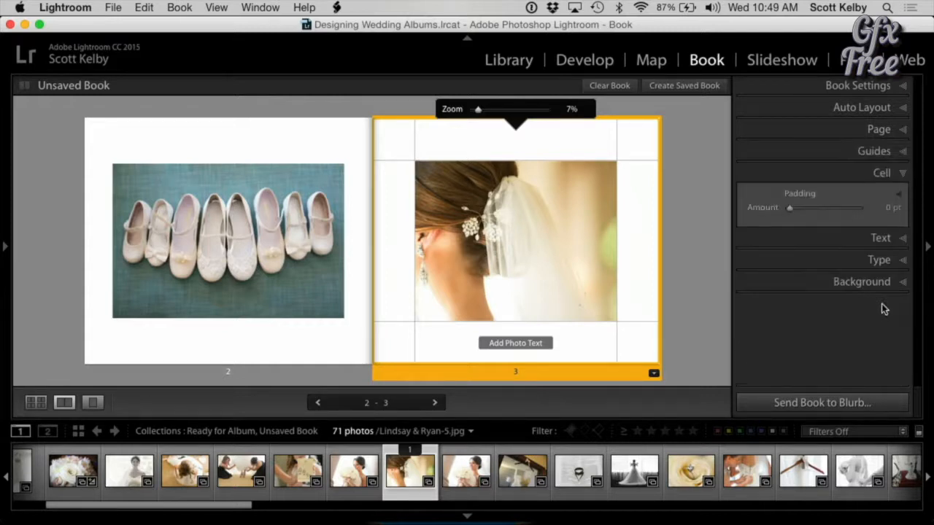
pyautogui.click(897, 195)
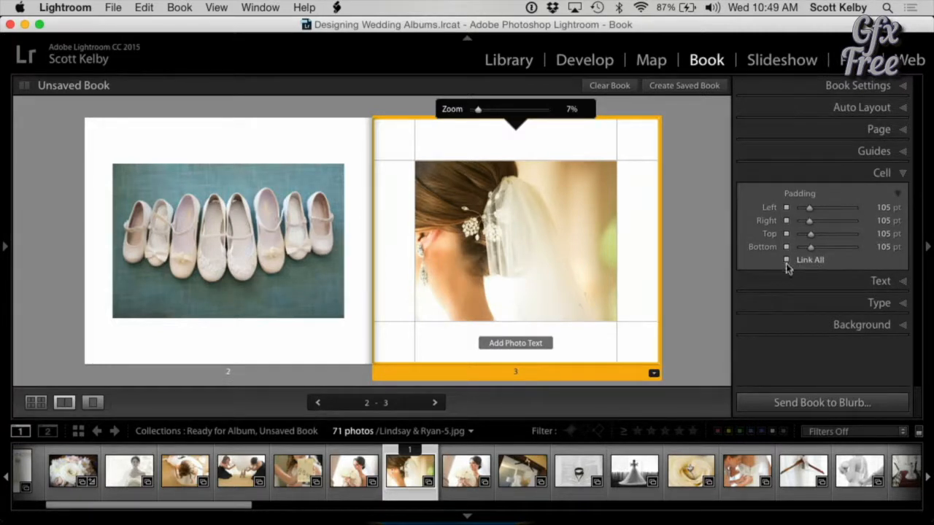
pyautogui.moveTo(617, 323); pyautogui.dragTo(611, 303)
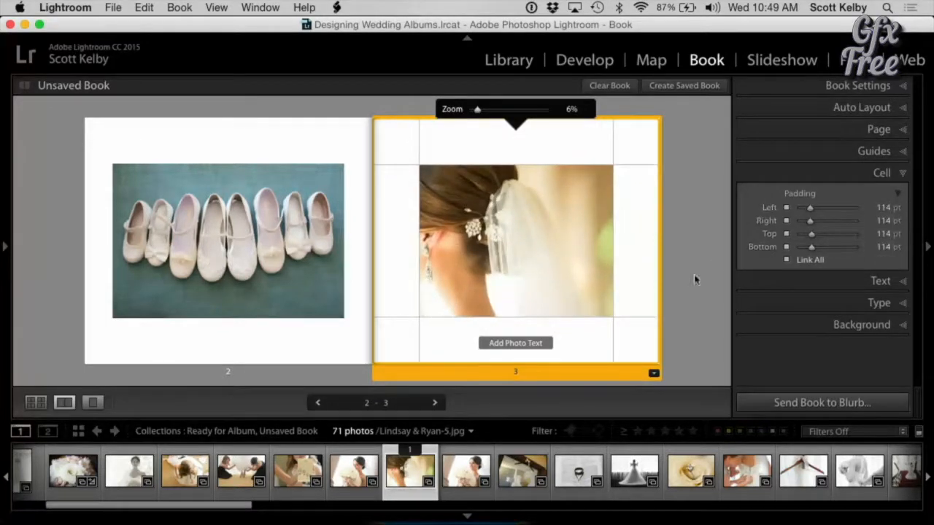
pyautogui.moveTo(611, 317); pyautogui.dragTo(608, 297)
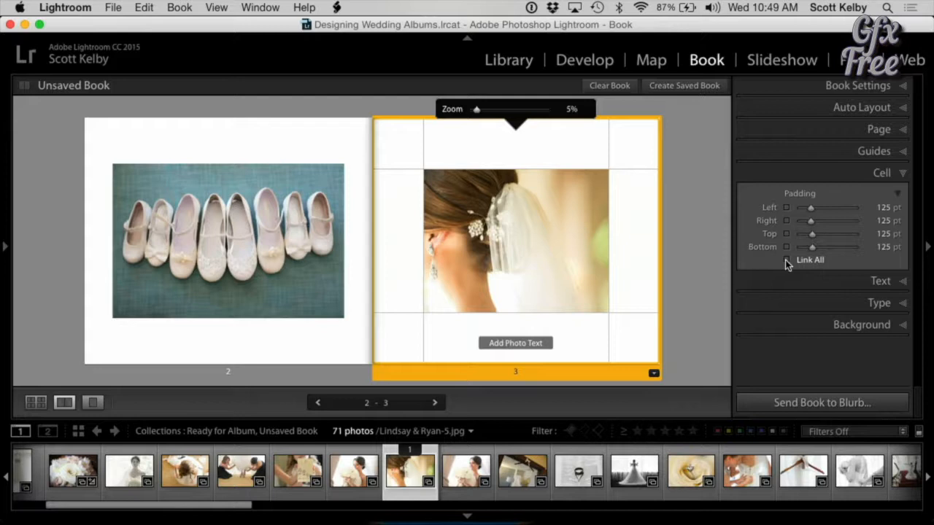
# - Unlink the padding of page 3's cell, set right to 6 pt, top to 55 pt and bottom to 66 pt, and zoom the photo to 12%
pyautogui.moveTo(811, 248)
pyautogui.mouseDown()
pyautogui.moveTo(838, 251)
pyautogui.moveTo(816, 251)
pyautogui.moveTo(814, 235)
pyautogui.moveTo(822, 235)
pyautogui.moveTo(806, 234)
pyautogui.moveTo(816, 220)
pyautogui.moveTo(798, 219)
pyautogui.moveTo(813, 245)
pyautogui.moveTo(805, 245)
pyautogui.mouseUp()
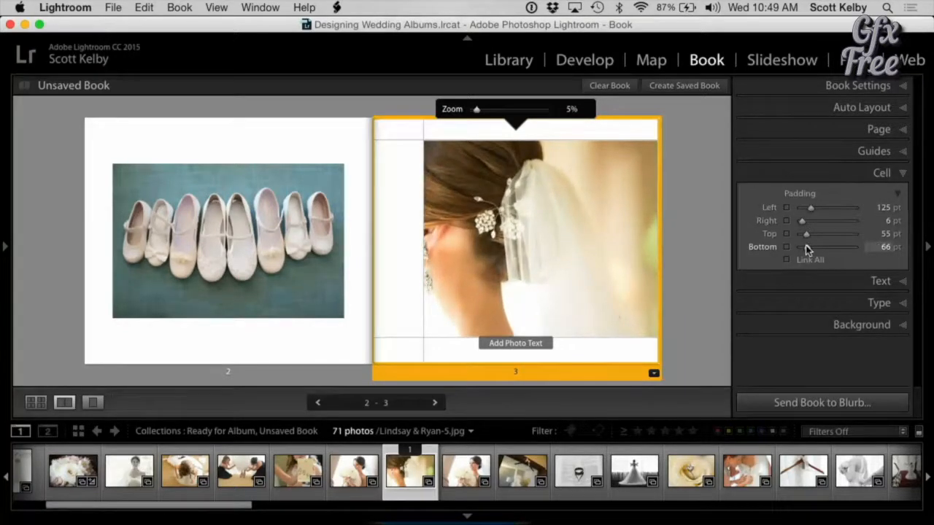
pyautogui.moveTo(607, 248); pyautogui.dragTo(642, 253)
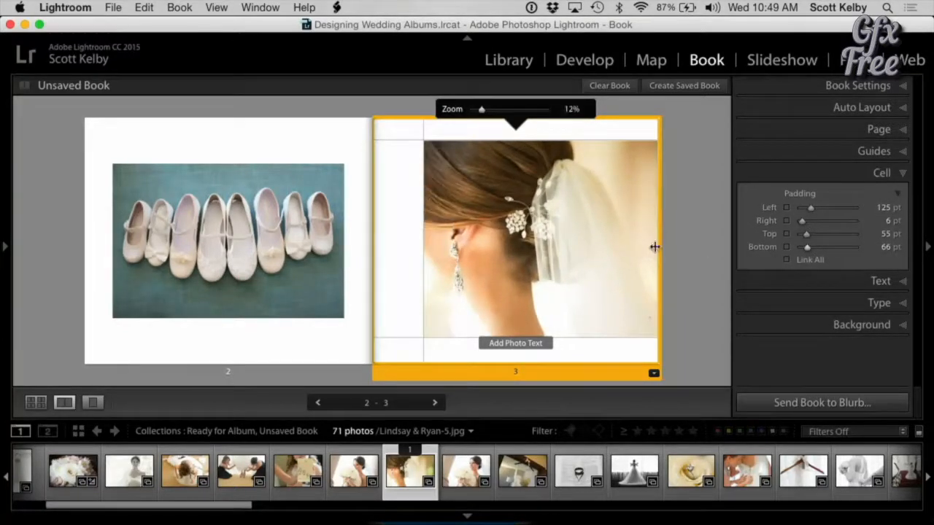
pyautogui.click(716, 286)
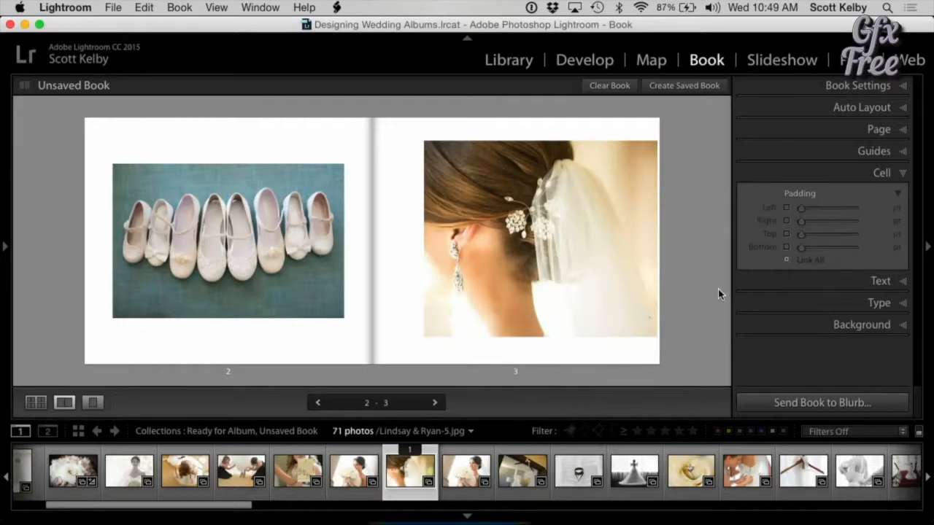
pyautogui.click(608, 240)
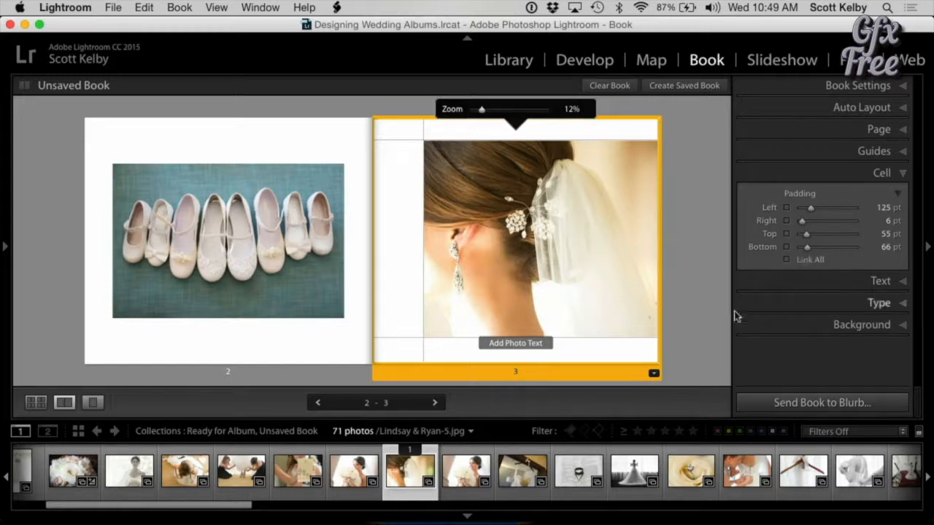
# - Reset page 3 to the full-page 1 Photo layout, and change it to the 1 Photo layout with an even white border
pyautogui.click(653, 373)
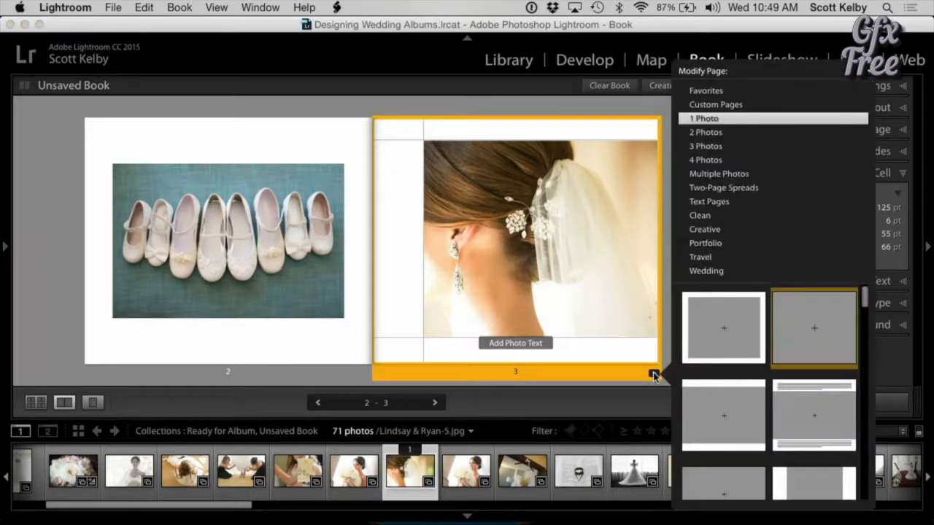
pyautogui.click(801, 335)
pyautogui.click(698, 293)
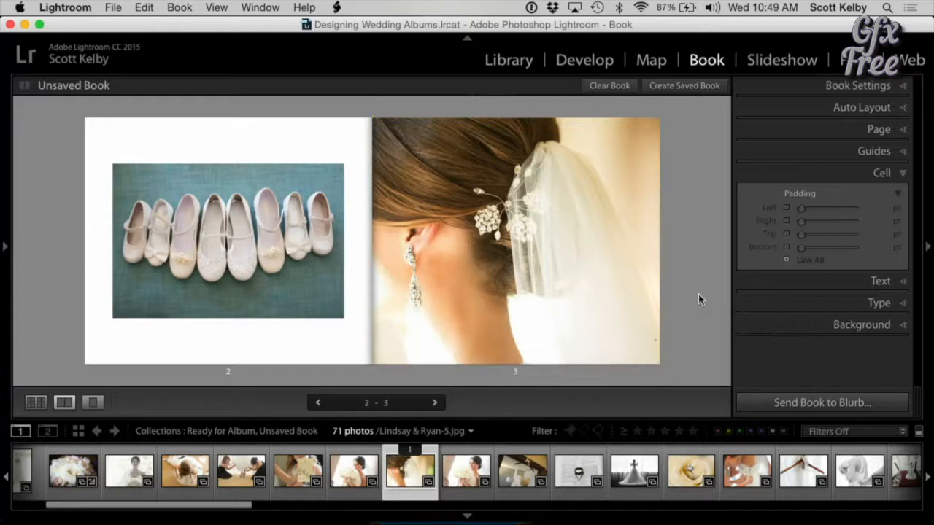
pyautogui.click(635, 340)
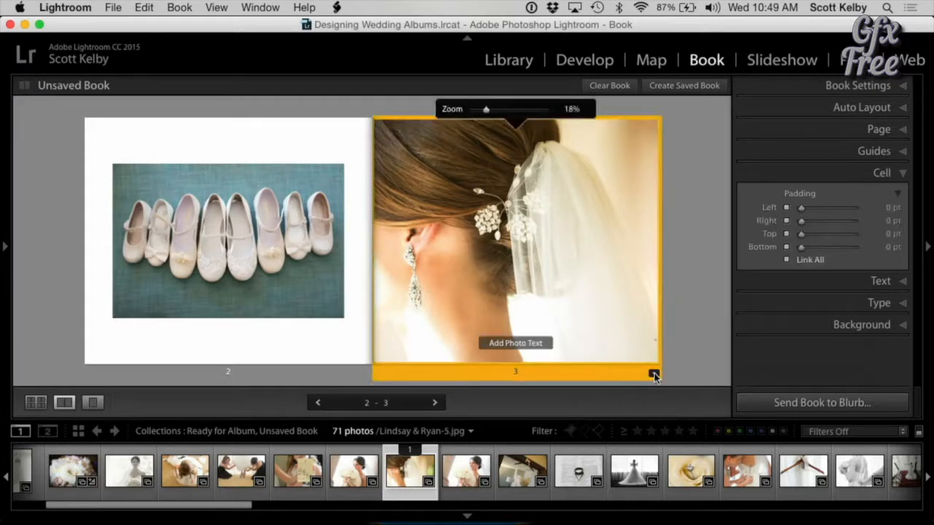
pyautogui.click(653, 373)
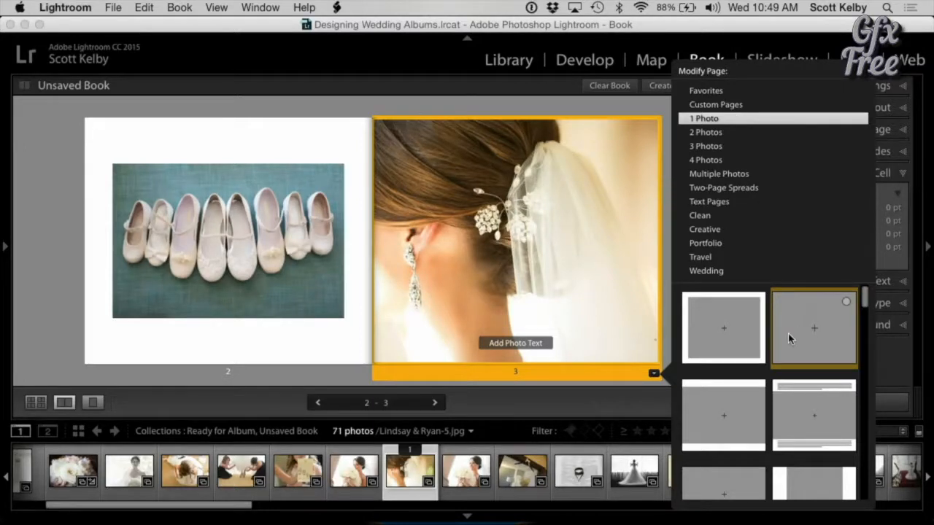
pyautogui.click(798, 332)
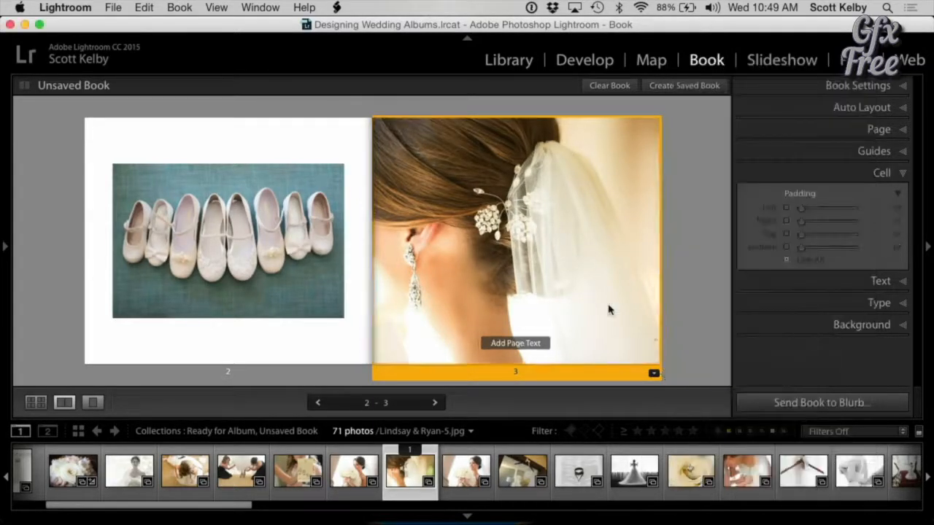
pyautogui.click(654, 374)
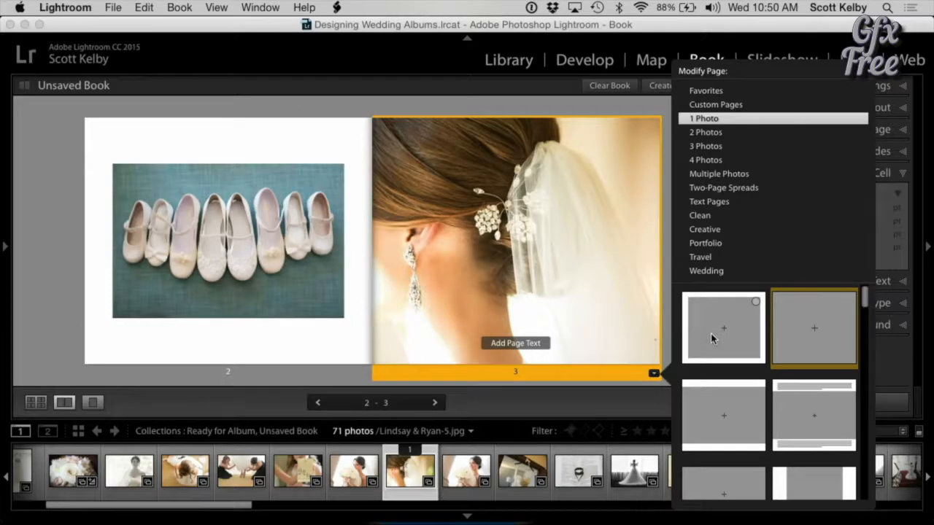
pyautogui.click(710, 333)
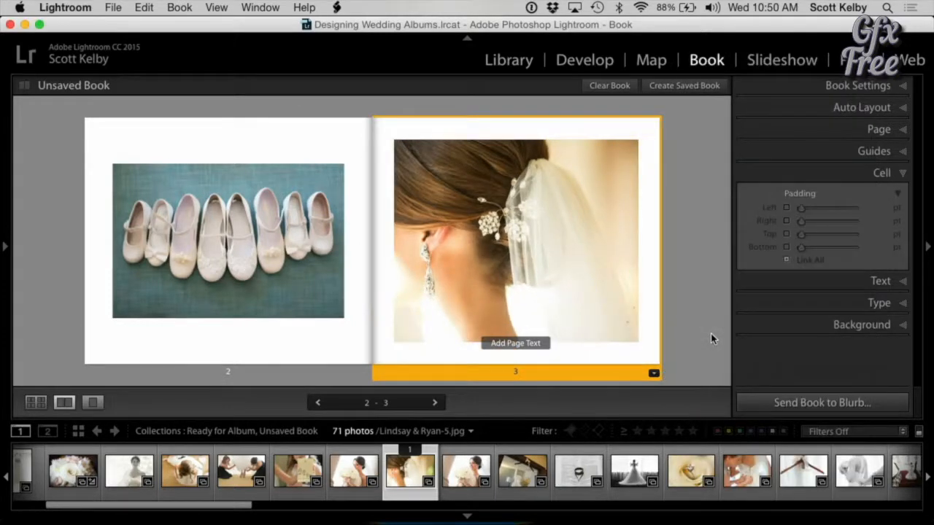
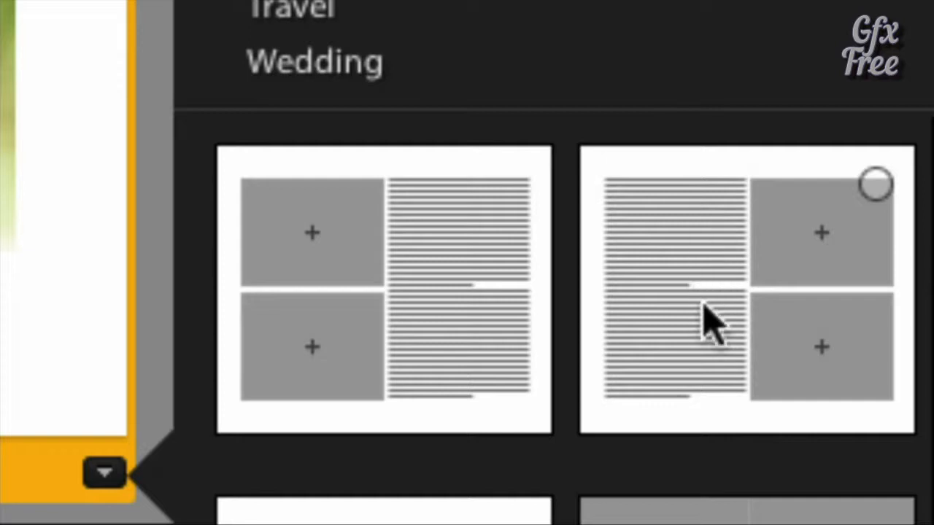
# - Change page 3 to the 2 Photos layout with two side-by-side photo cells and a text area beneath each
pyautogui.scroll(-3, 697, 301)
pyautogui.scroll(-2, 691, 279)
pyautogui.scroll(1, 692, 278)
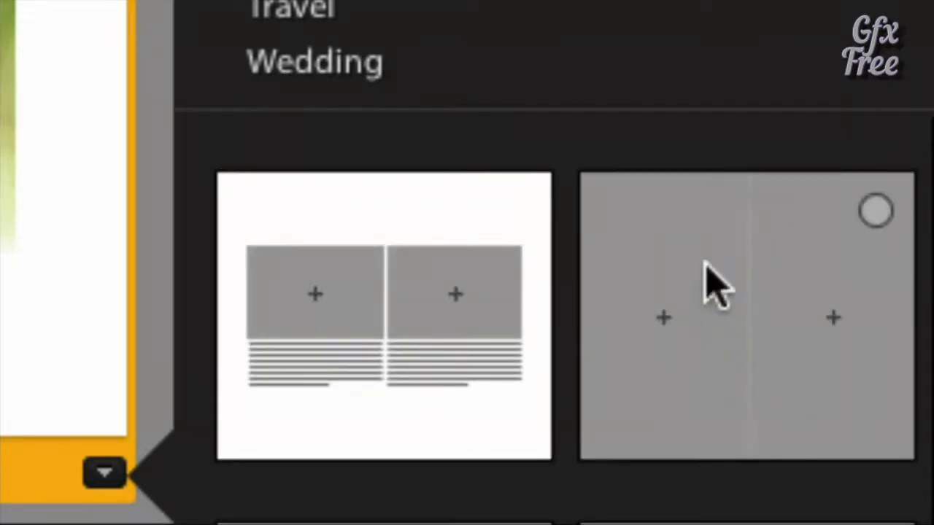
pyautogui.scroll(-1, 696, 277)
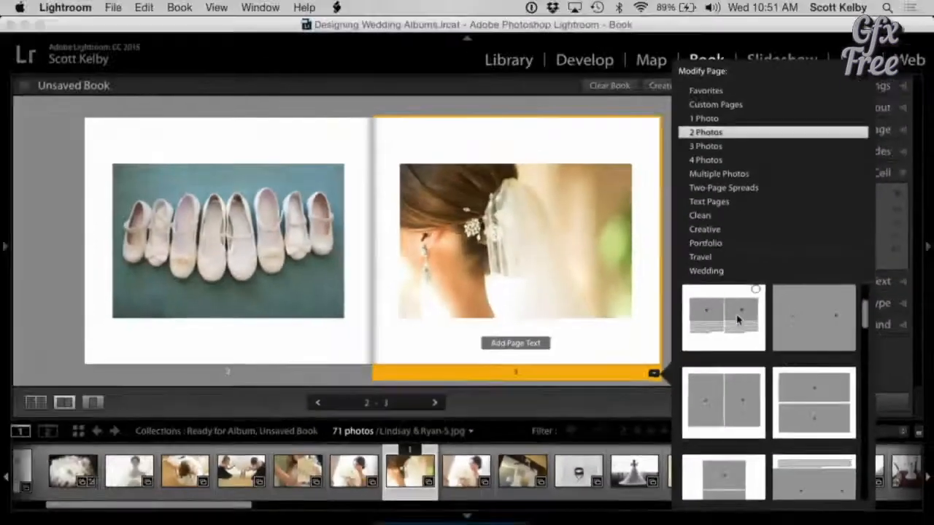
pyautogui.click(468, 336)
pyautogui.click(558, 234)
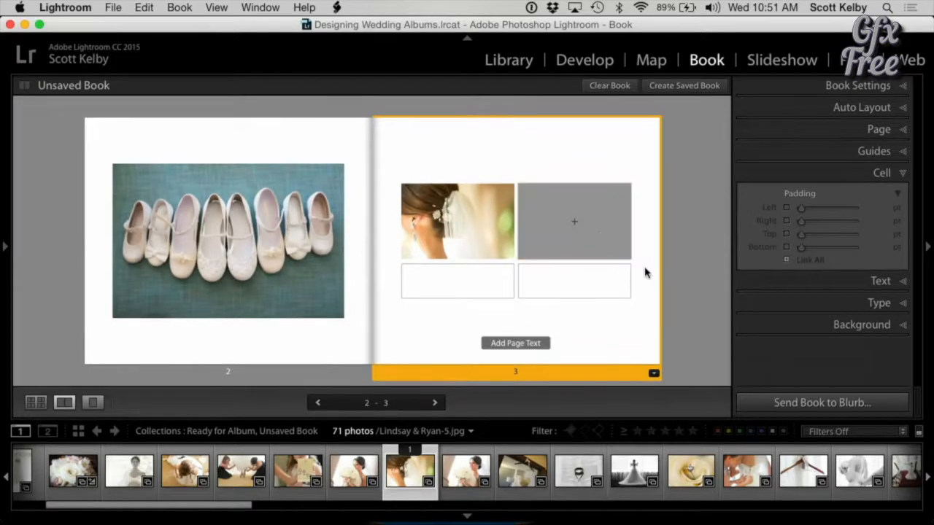
# - Place the black-and-white photo of the bride being dressed in page 3's right cell and the dress hanger photo in its left cell
pyautogui.moveTo(861, 478); pyautogui.dragTo(588, 231)
pyautogui.moveTo(803, 471); pyautogui.dragTo(459, 223)
pyautogui.click(684, 349)
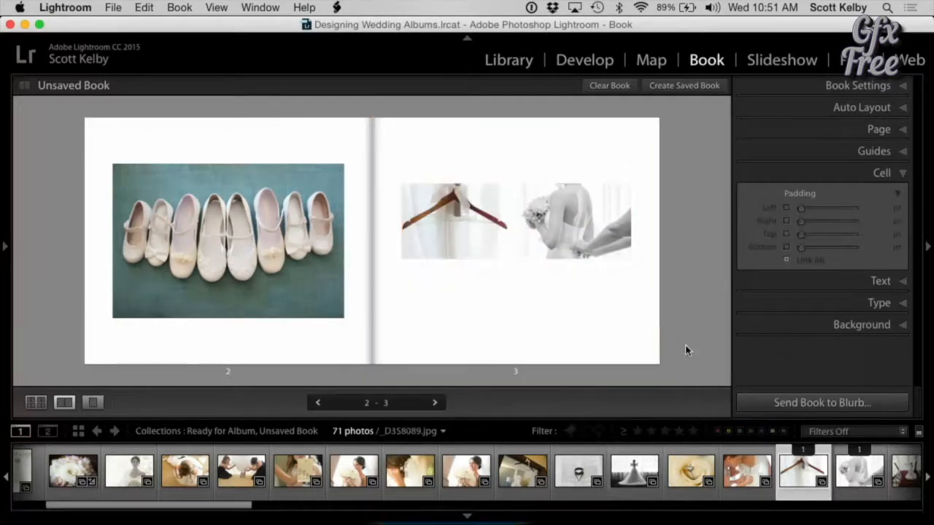
# - Change page 2 to the same 2 Photos layout with side-by-side photo cells and text beneath
pyautogui.click(339, 357)
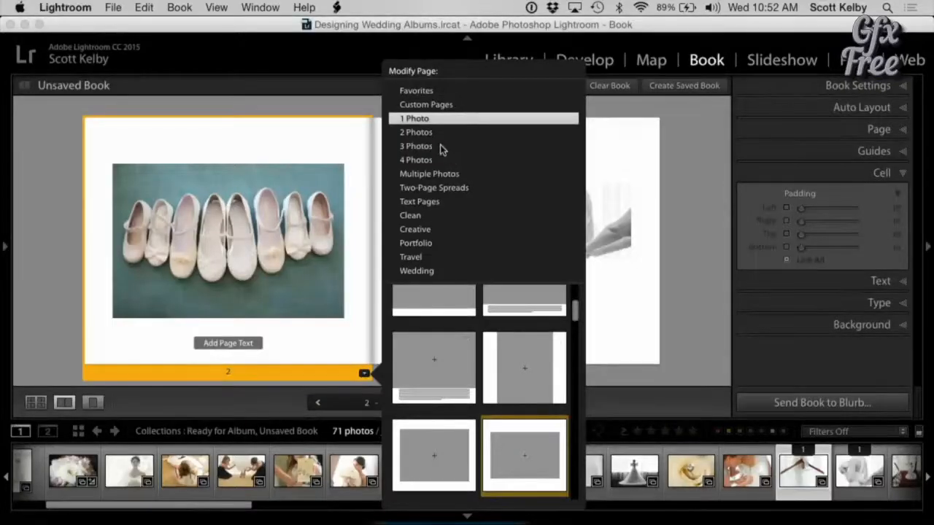
pyautogui.click(433, 135)
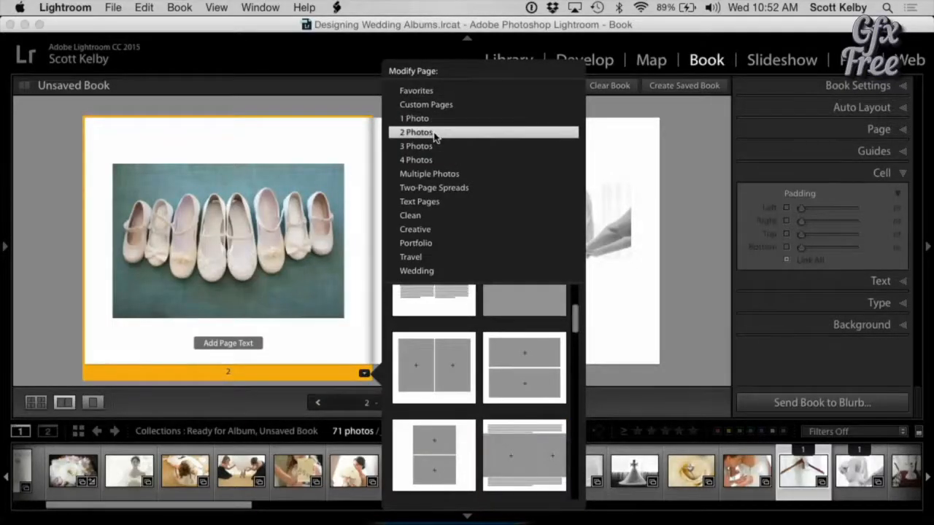
pyautogui.scroll(-1, 461, 365)
pyautogui.scroll(1, 461, 365)
pyautogui.click(461, 367)
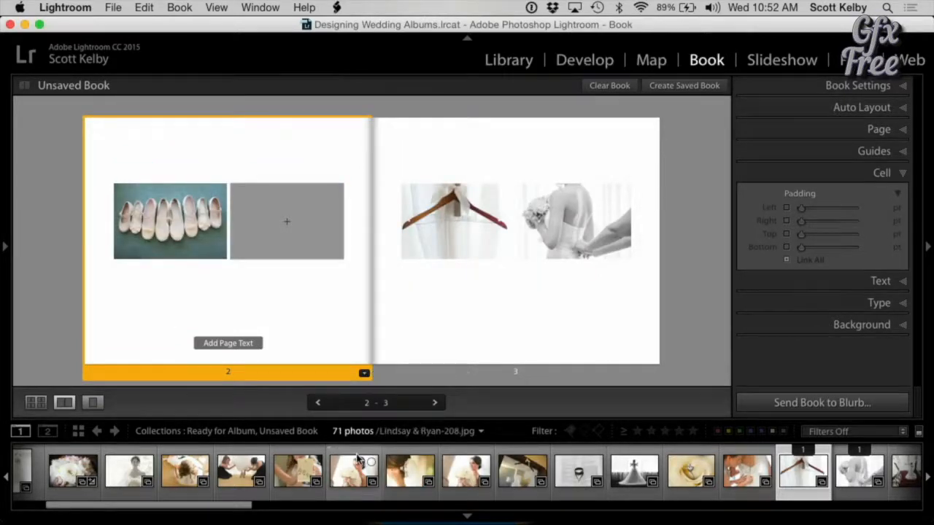
# - Place the ring-in-rose photo in page 2's left cell and the photo of the dress being fastened in its right cell
pyautogui.scroll(3, 356, 458)
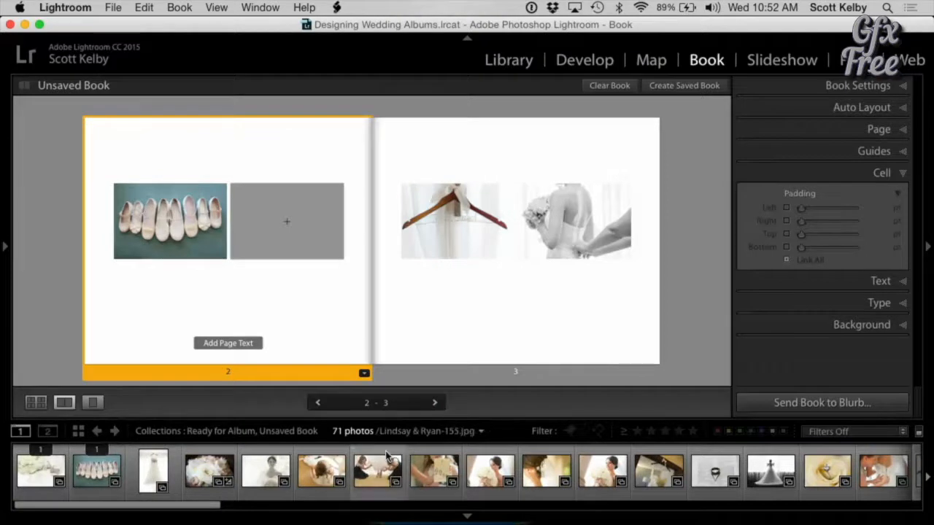
pyautogui.scroll(-2, 375, 457)
pyautogui.scroll(-5, 386, 455)
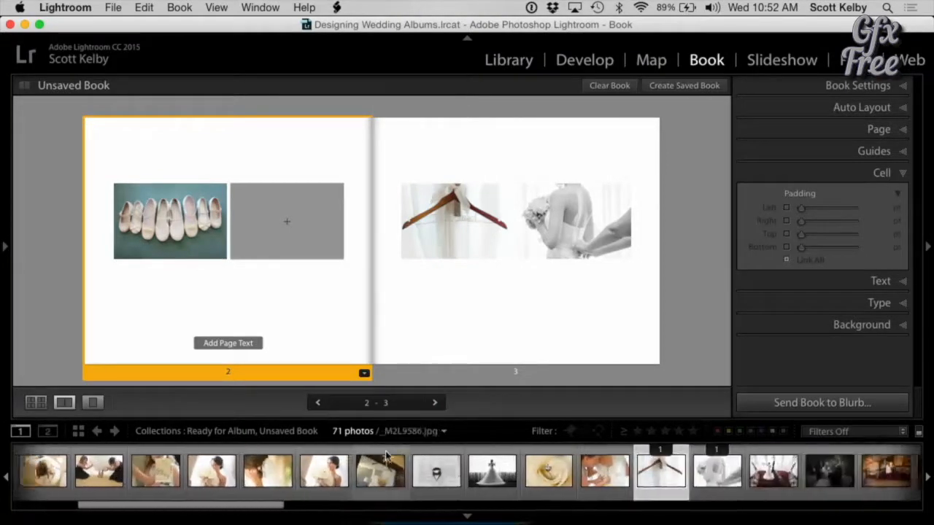
pyautogui.moveTo(387, 456); pyautogui.dragTo(186, 252)
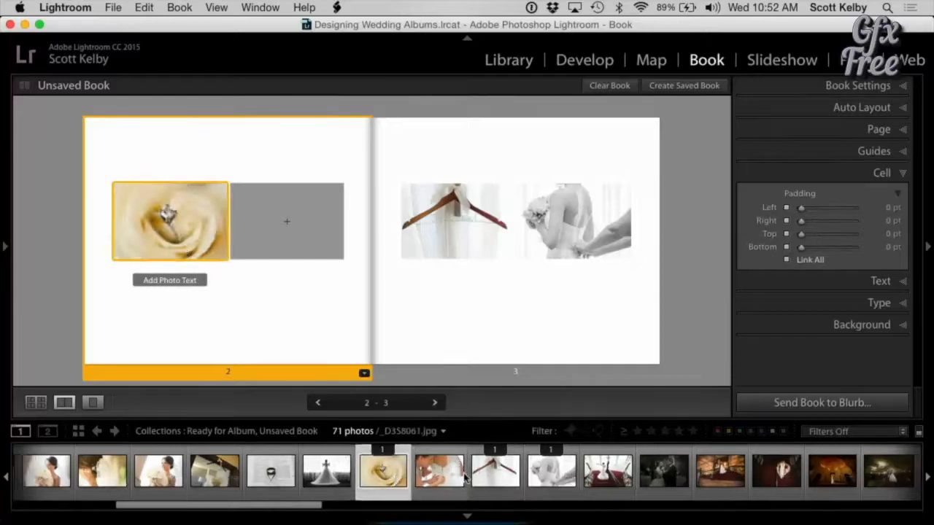
pyautogui.scroll(-1, 459, 474)
pyautogui.moveTo(411, 481); pyautogui.dragTo(313, 240)
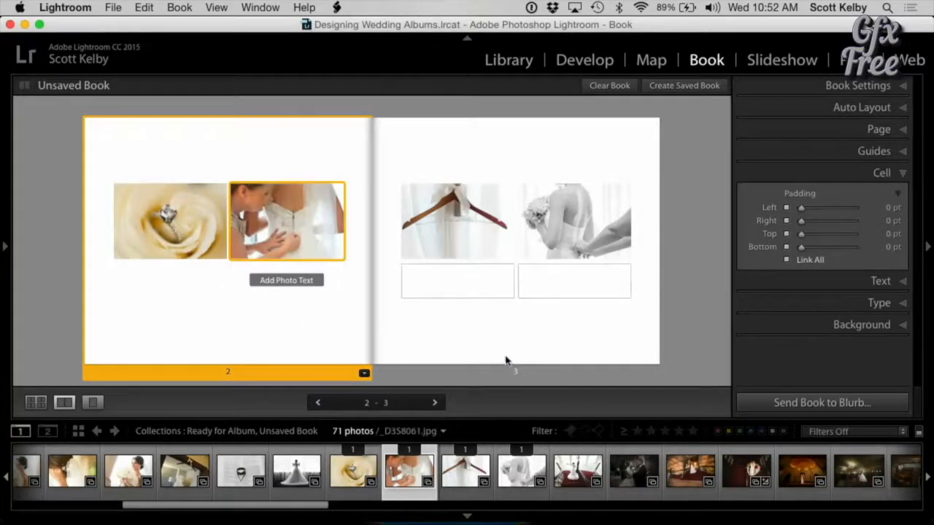
# - Replace the photo in page 2's right cell with the black-and-white photo of the ring on an open book
pyautogui.scroll(-15, 531, 478)
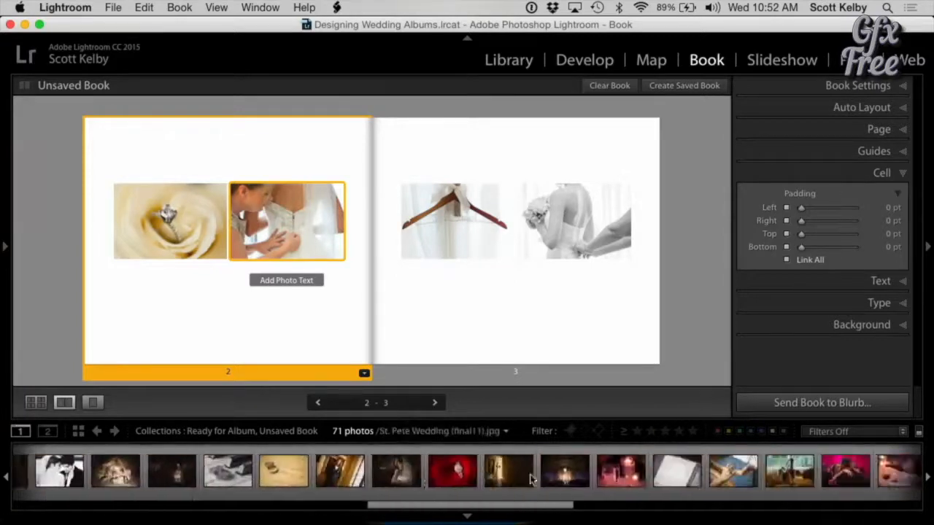
pyautogui.scroll(-15, 530, 478)
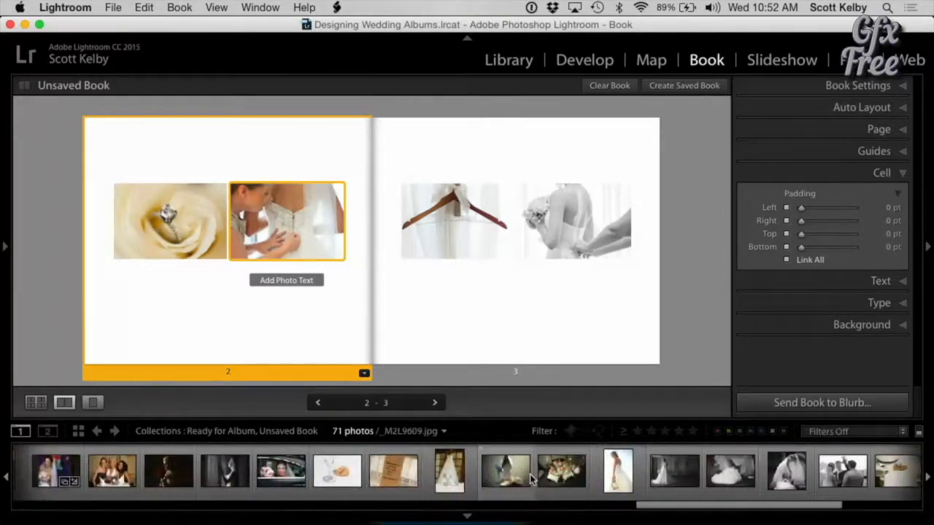
pyautogui.scroll(-2, 531, 477)
pyautogui.scroll(-12, 515, 474)
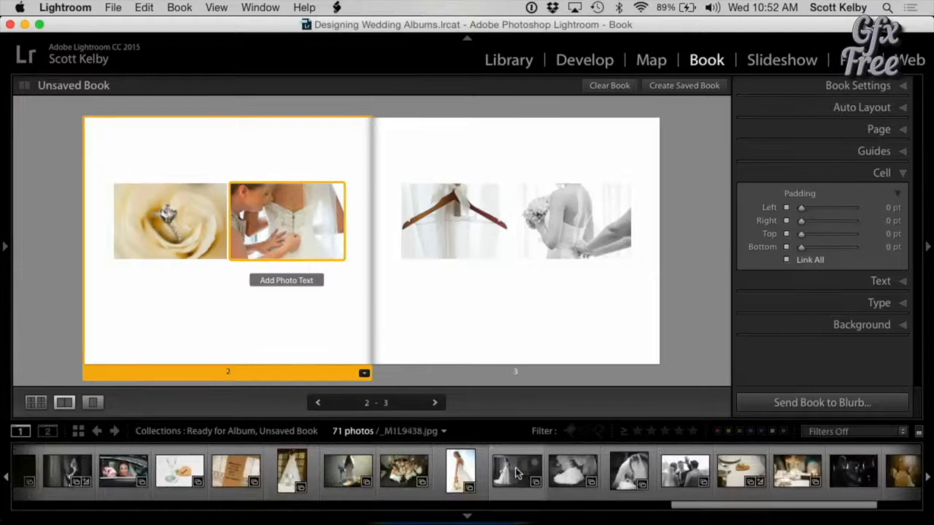
pyautogui.scroll(20, 516, 475)
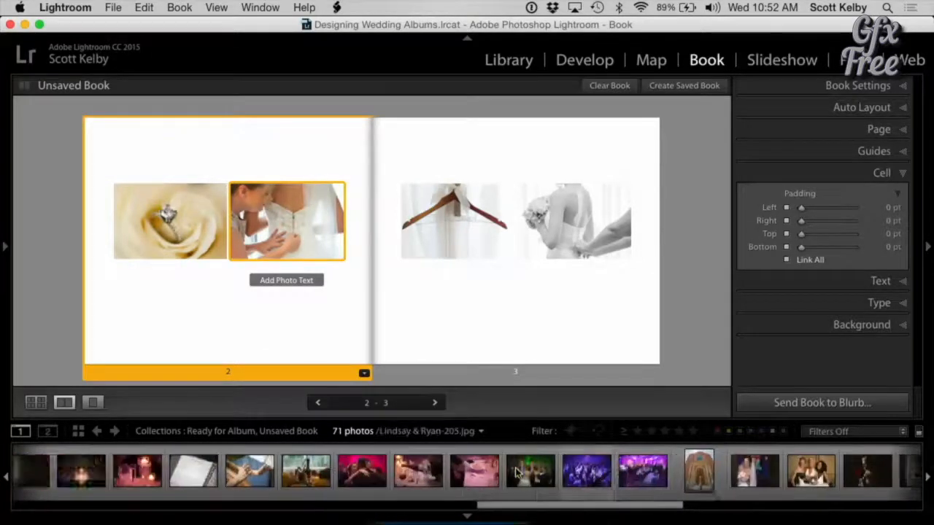
pyautogui.scroll(-15, 516, 475)
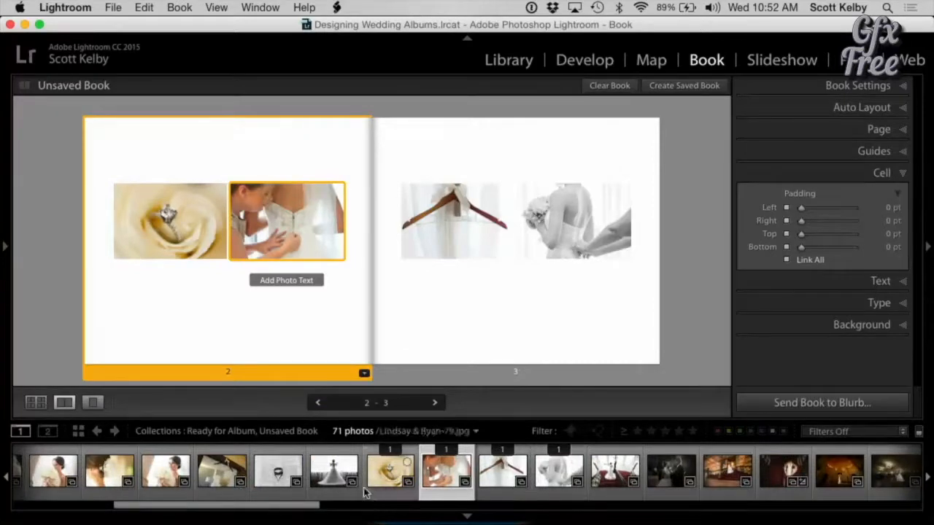
pyautogui.scroll(3, 363, 485)
pyautogui.moveTo(360, 472); pyautogui.dragTo(294, 219)
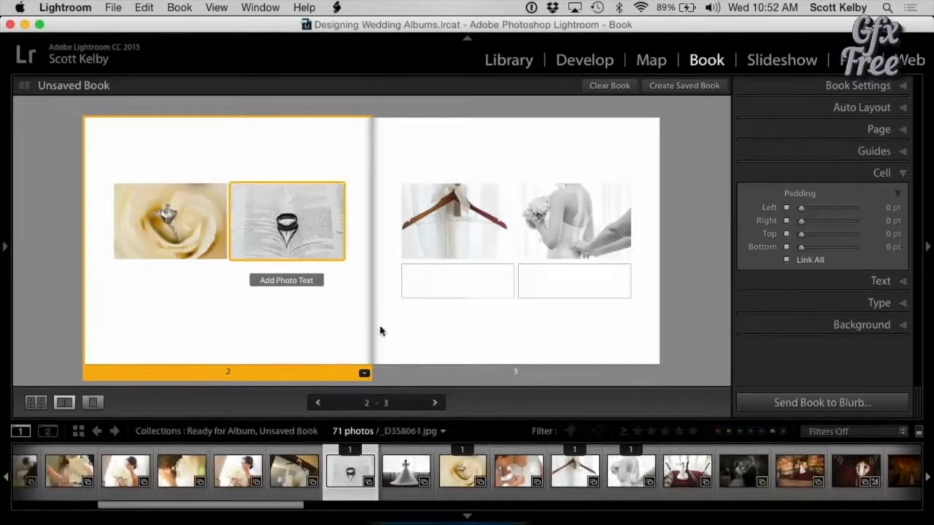
pyautogui.click(694, 319)
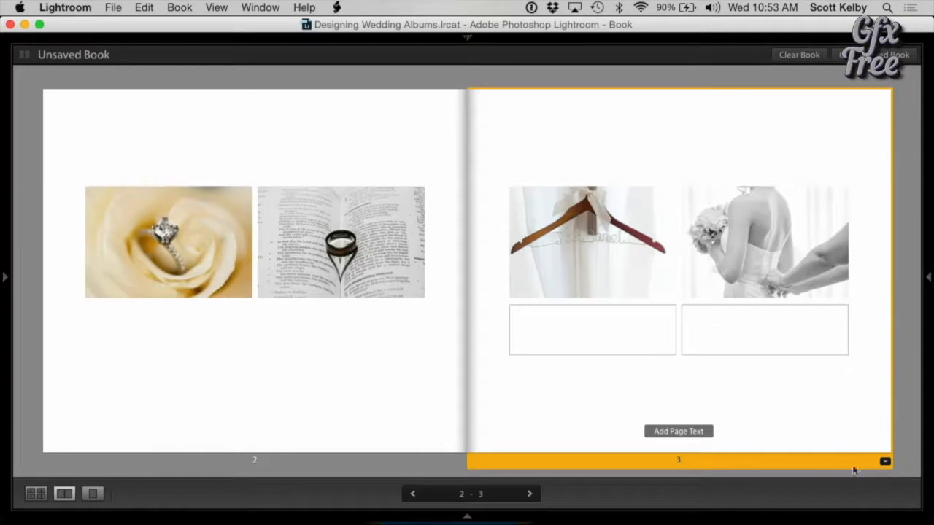
# - Change page 3 to the 1 Photo layout in which a single photo fills the whole page
pyautogui.click(883, 461)
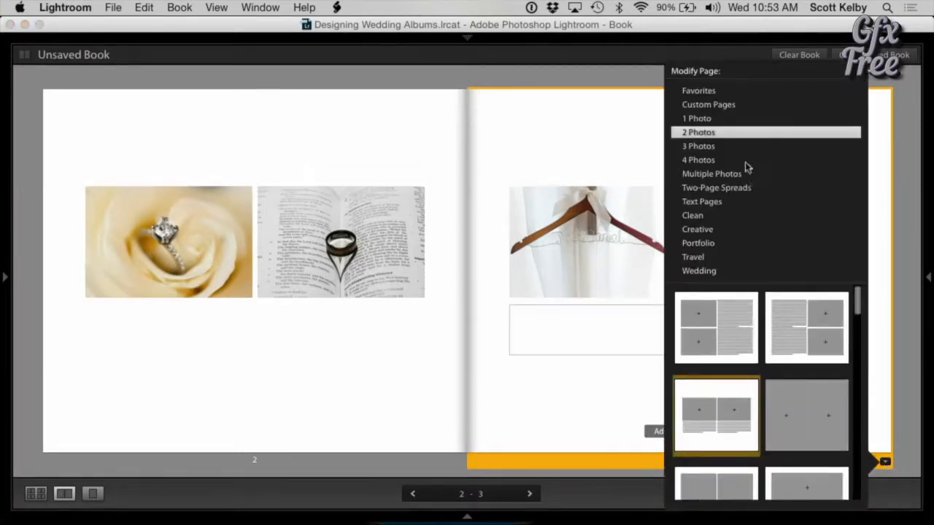
pyautogui.click(699, 119)
pyautogui.click(825, 336)
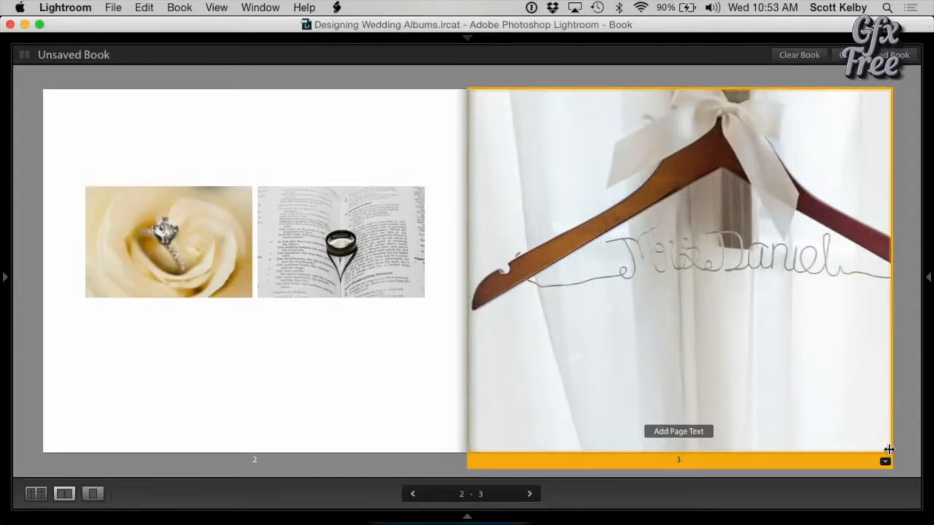
# - Shrink page 3's dress hanger photo evenly by setting the linked cell padding to 175 pt on all four sides
pyautogui.moveTo(888, 449); pyautogui.dragTo(771, 340)
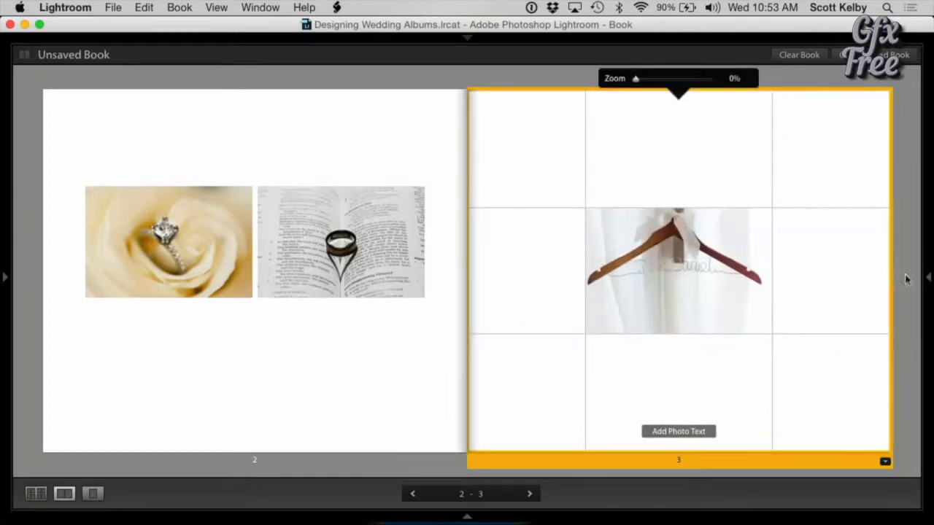
pyautogui.click(929, 279)
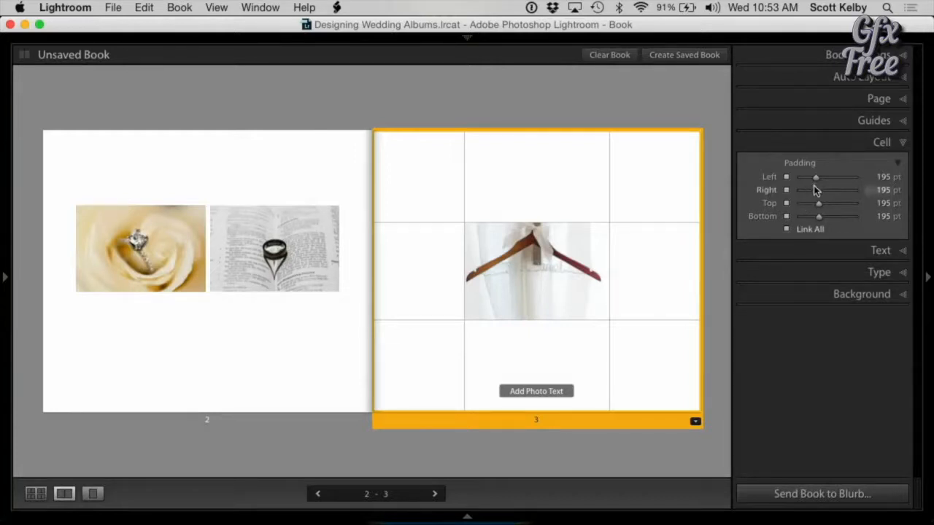
pyautogui.moveTo(818, 203); pyautogui.dragTo(814, 203)
# - Unlink page 3's padding, set left 208 pt, right 204 pt, top 148 pt and bottom 193 pt, and recenter the hanger in its cell
pyautogui.click(786, 229)
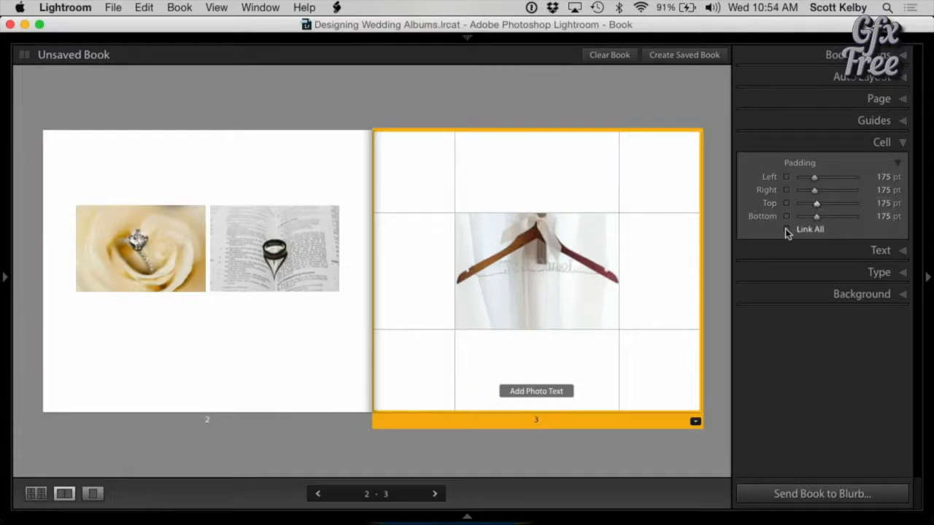
pyautogui.moveTo(603, 211); pyautogui.dragTo(604, 188)
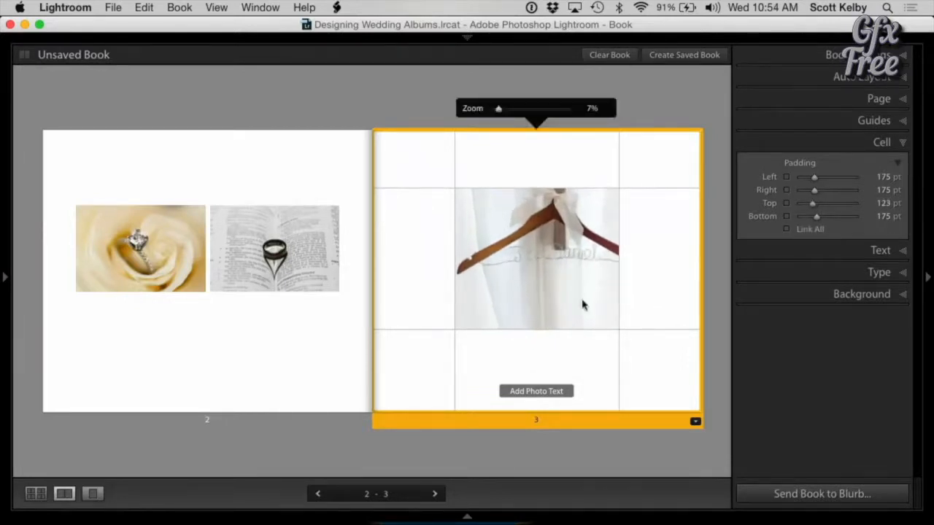
pyautogui.moveTo(454, 280); pyautogui.dragTo(469, 279)
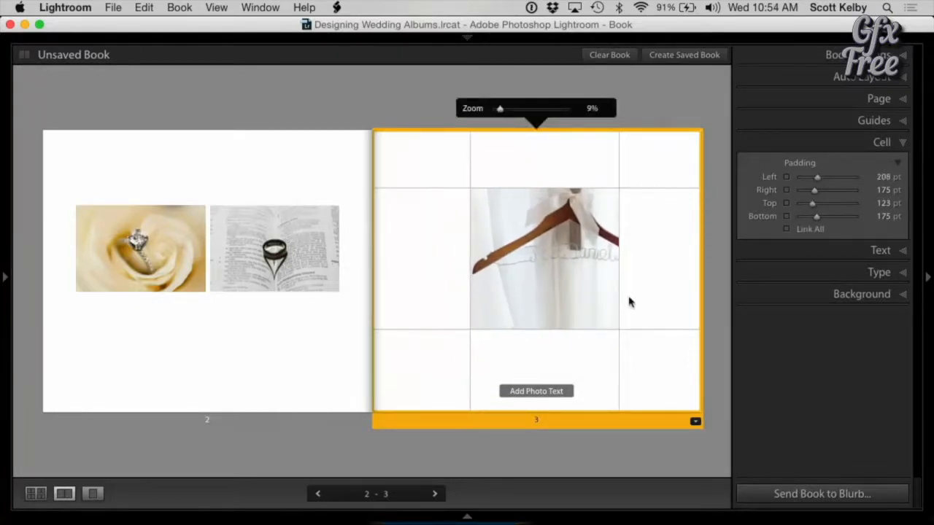
pyautogui.moveTo(619, 292); pyautogui.dragTo(603, 294)
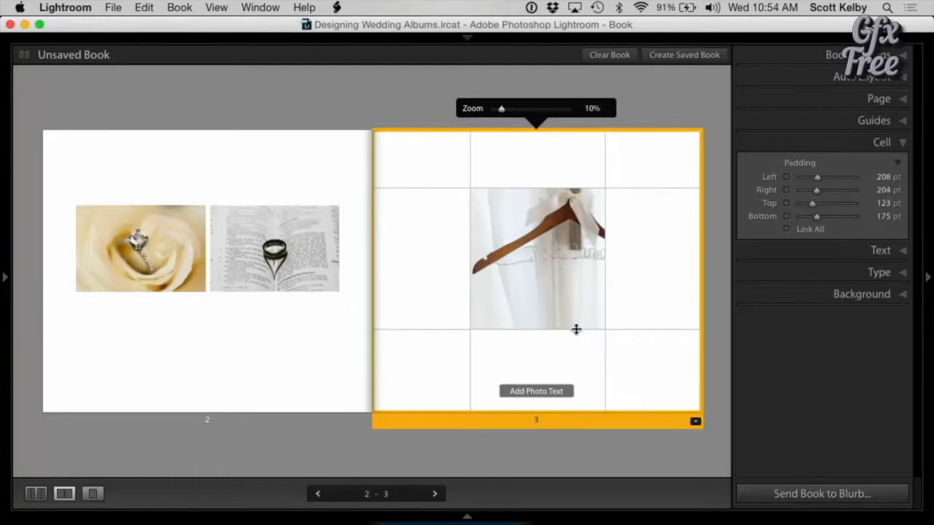
pyautogui.moveTo(575, 329); pyautogui.dragTo(575, 319)
pyautogui.moveTo(577, 187); pyautogui.dragTo(577, 197)
pyautogui.moveTo(552, 292); pyautogui.dragTo(555, 293)
pyautogui.click(712, 300)
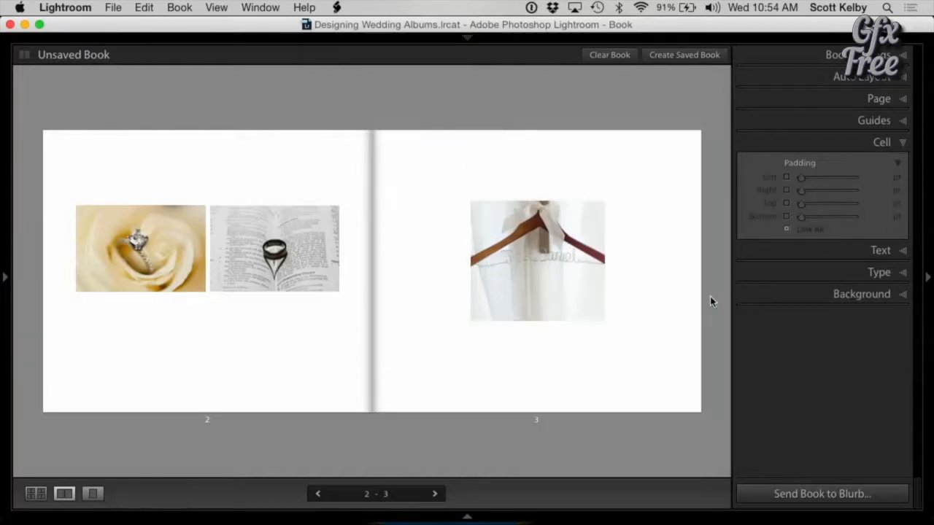
# - Even out the side margins of page 3's photo cell by setting its left and right padding to 214 pt each
pyautogui.click(628, 303)
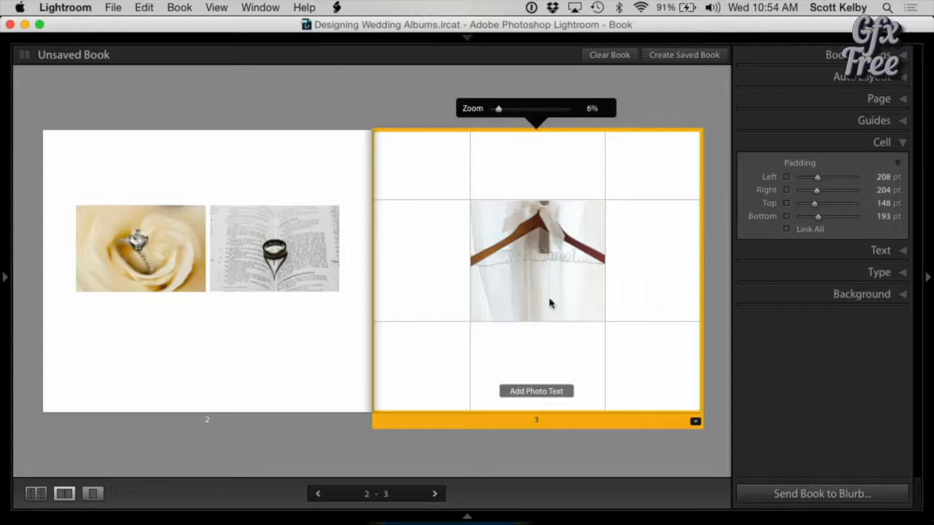
pyautogui.moveTo(603, 292); pyautogui.dragTo(598, 293)
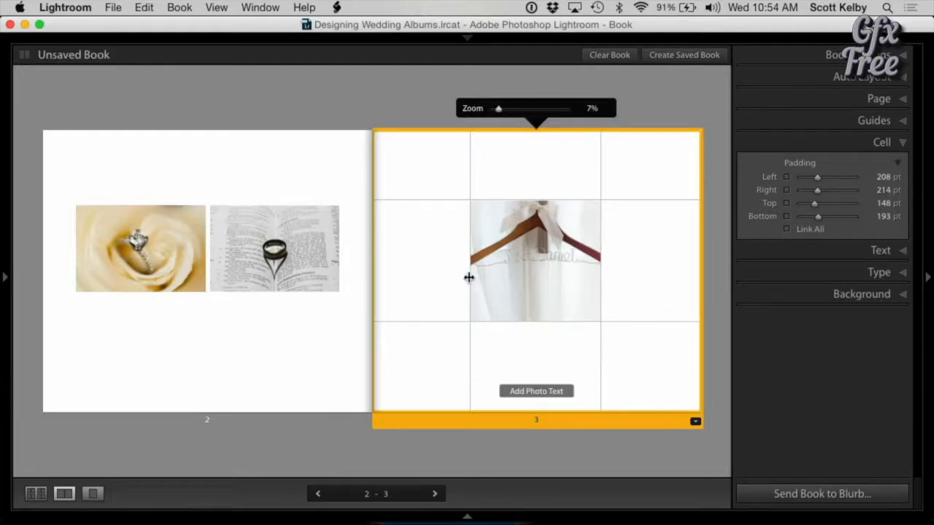
pyautogui.moveTo(469, 277); pyautogui.dragTo(472, 278)
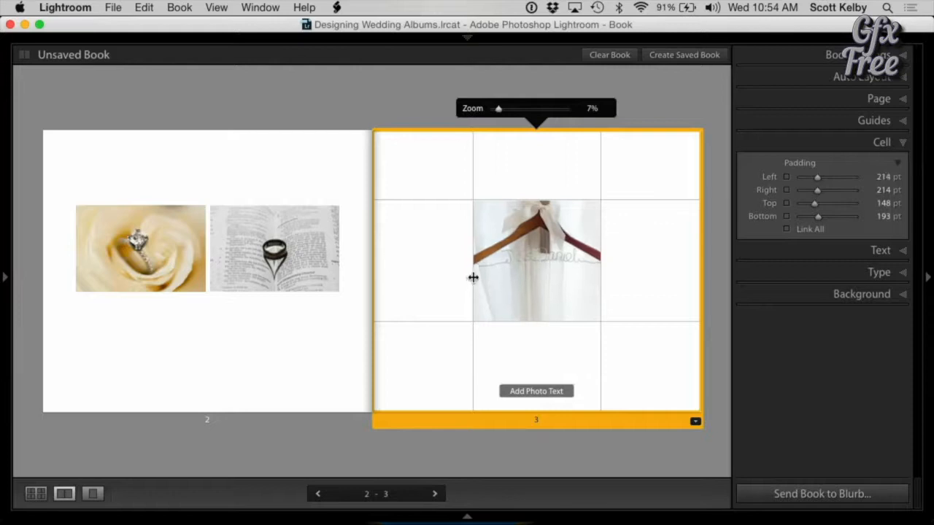
pyautogui.click(717, 289)
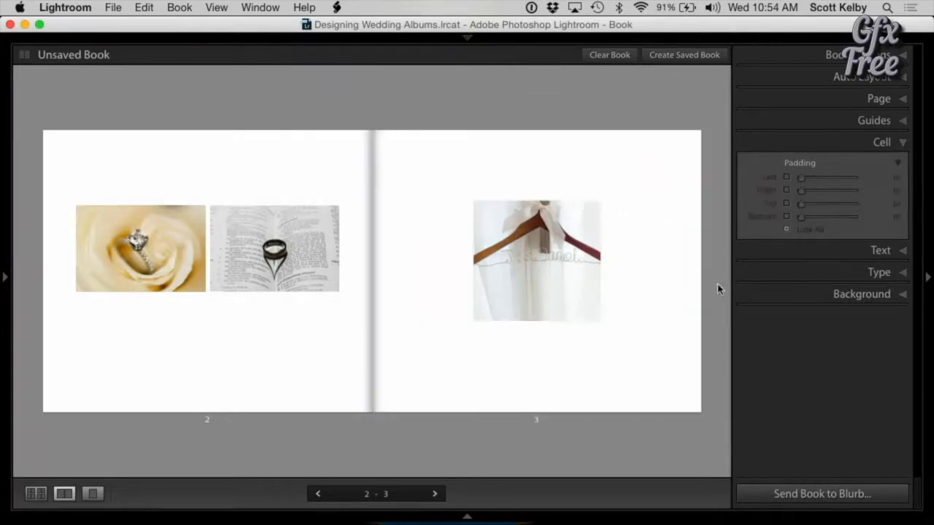
# - Save page 3's padded single-photo layout as a custom page
pyautogui.click(635, 291)
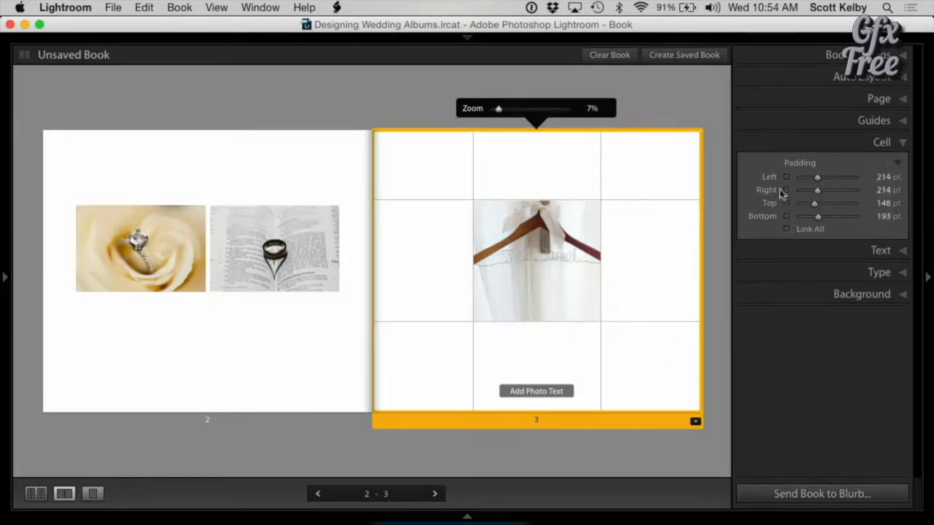
pyautogui.rightClick(628, 333)
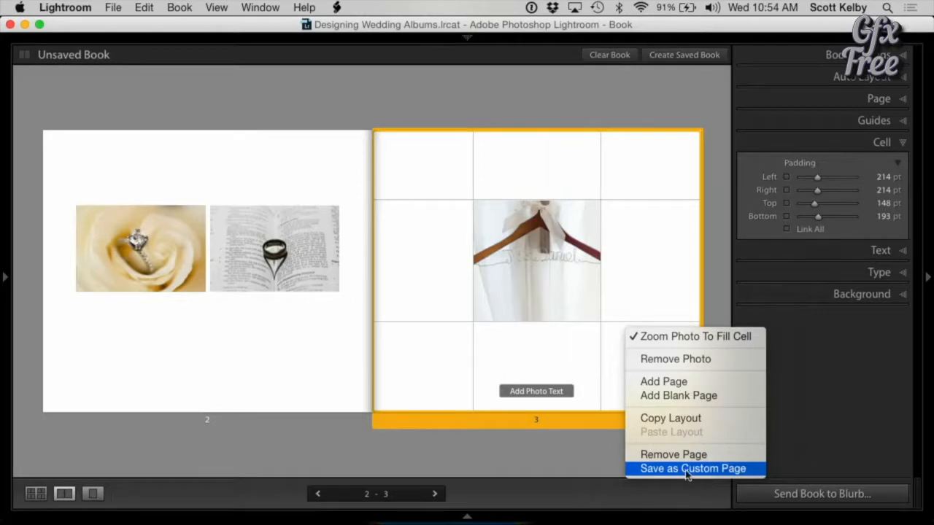
pyautogui.click(643, 469)
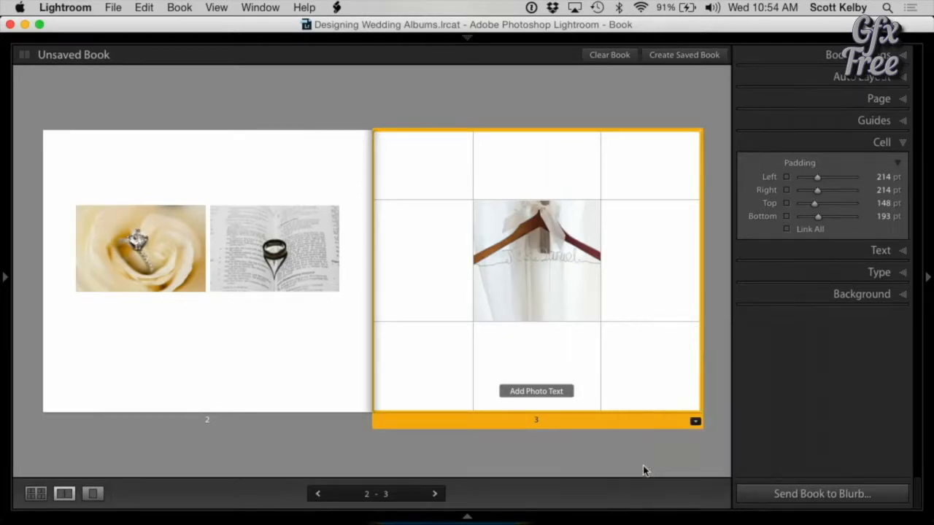
# - Browse the 1 Photo and 2 Photos layouts available for page 3
pyautogui.click(696, 421)
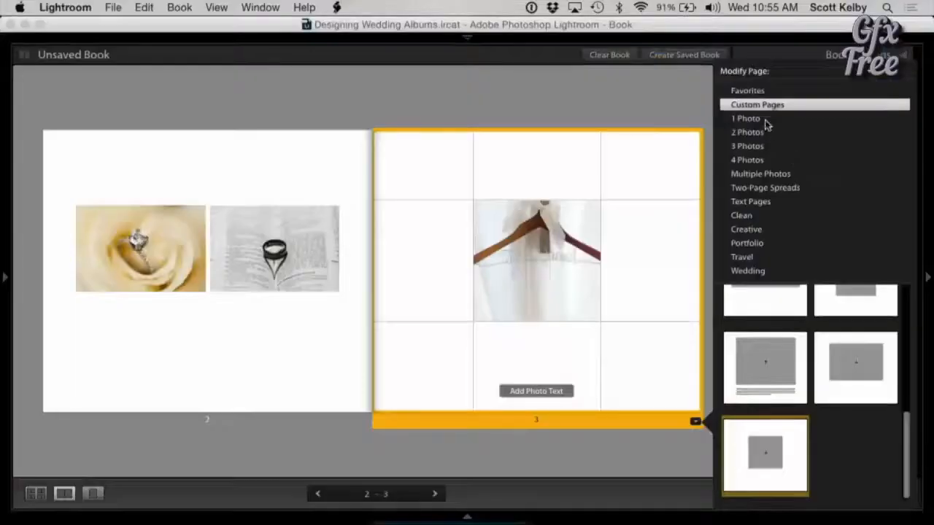
pyautogui.click(759, 119)
pyautogui.scroll(-5, 842, 349)
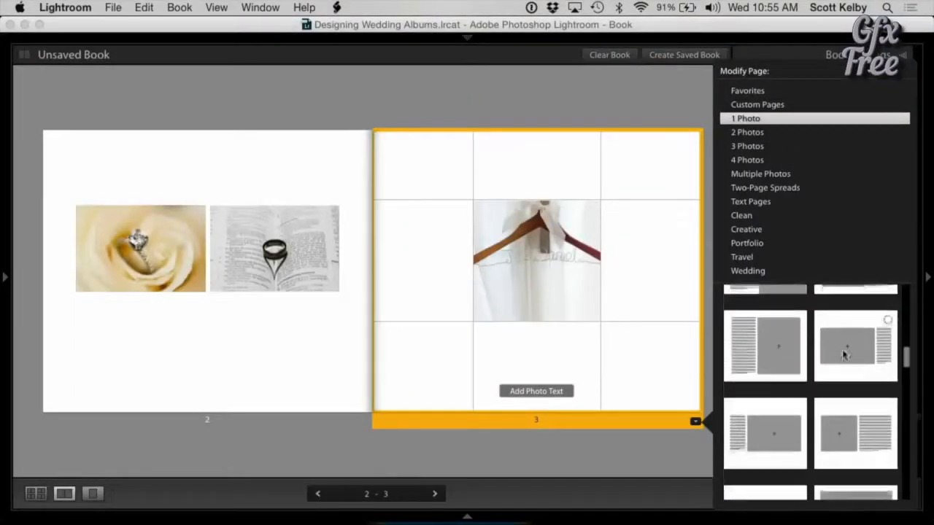
pyautogui.scroll(-5, 842, 350)
pyautogui.scroll(5, 841, 350)
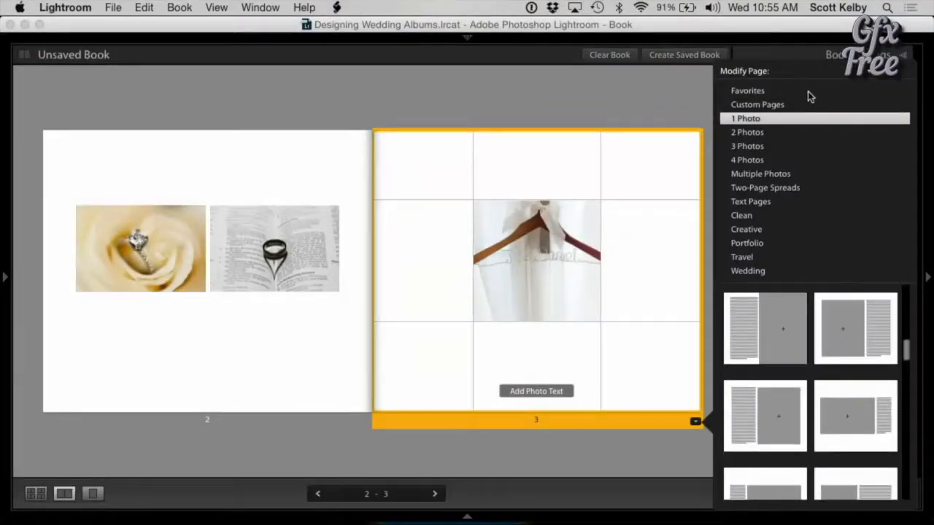
pyautogui.click(768, 135)
pyautogui.scroll(-3, 828, 368)
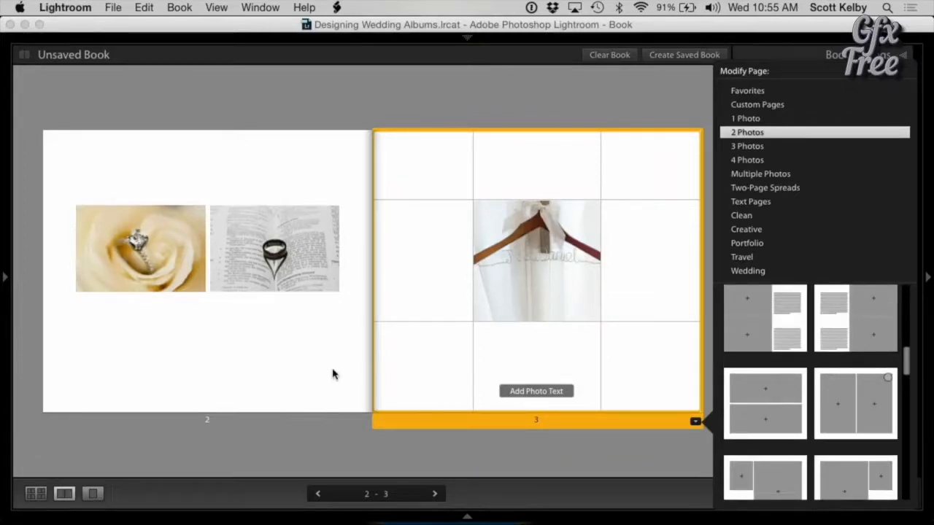
# - Show page 2 in single-page view and reapply its 2 Photos layout with side-by-side cells and text beneath
pyautogui.doubleClick(695, 422)
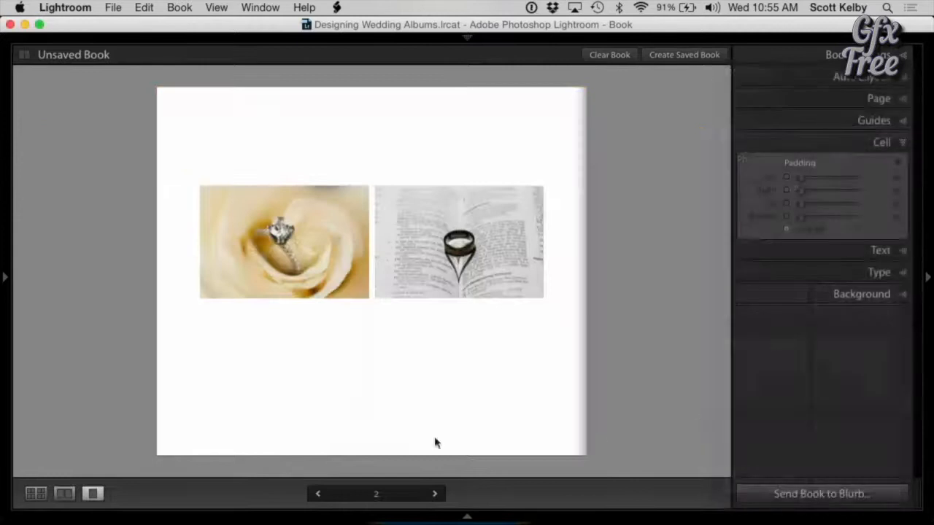
pyautogui.click(560, 414)
pyautogui.click(578, 464)
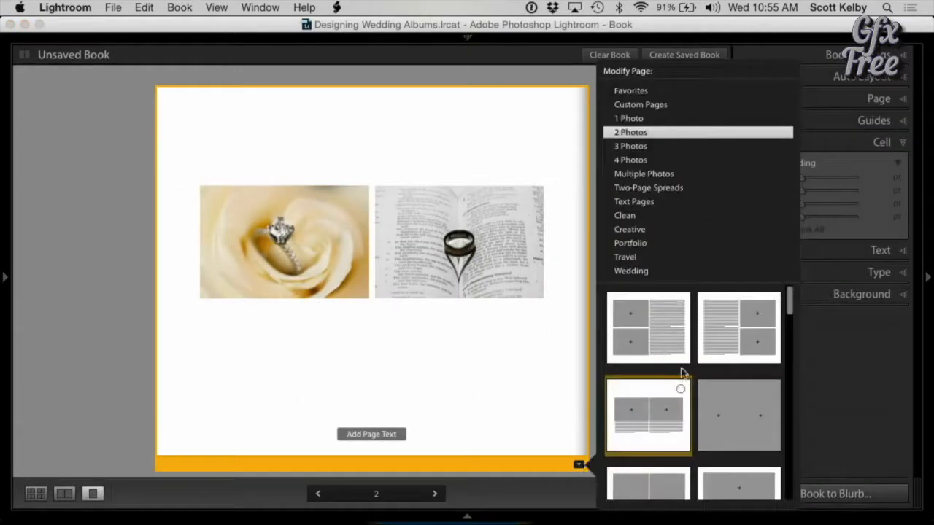
pyautogui.click(675, 441)
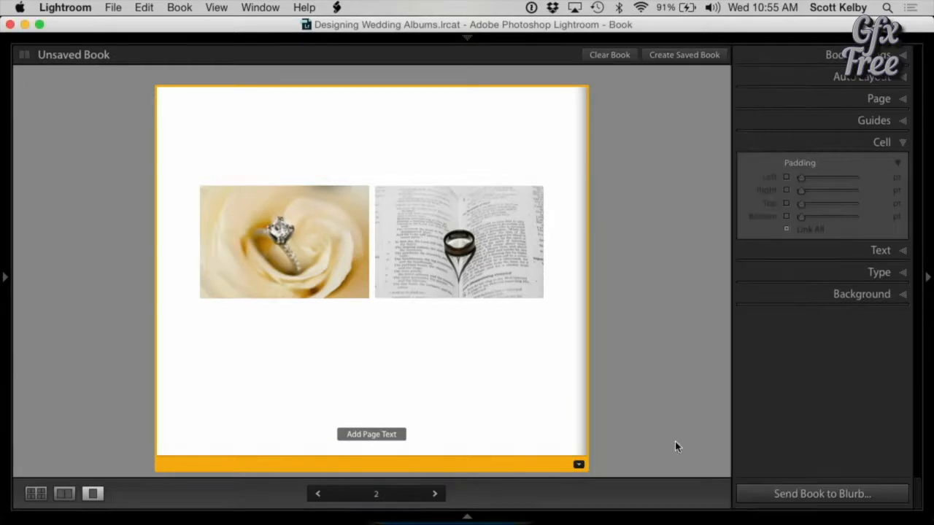
# - Add page 2's side-by-side 2 Photos layout with text beneath to the favorites and display the Favorites layouts
pyautogui.click(579, 464)
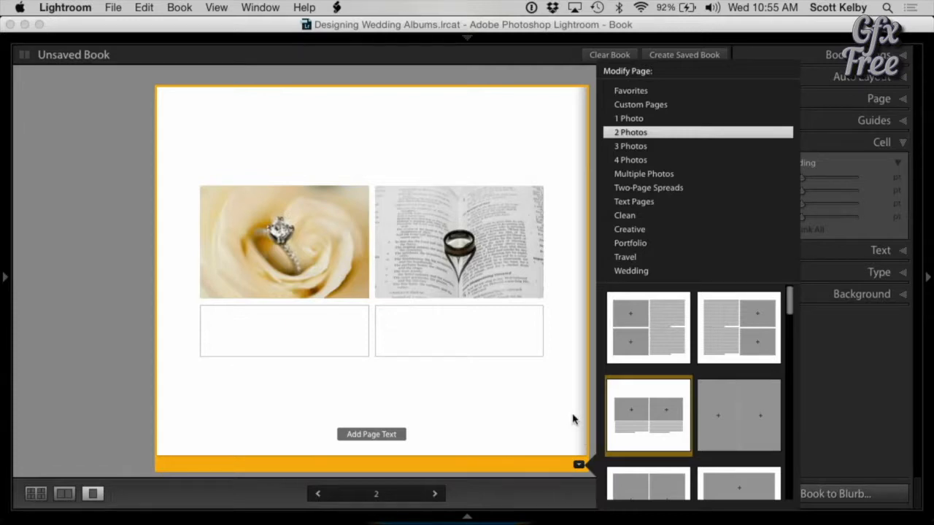
pyautogui.moveTo(615, 397)
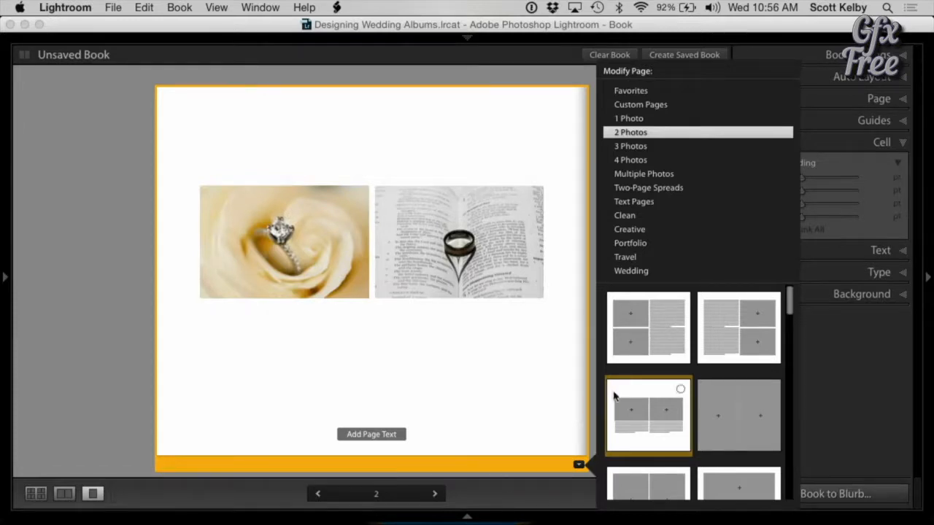
pyautogui.click(681, 391)
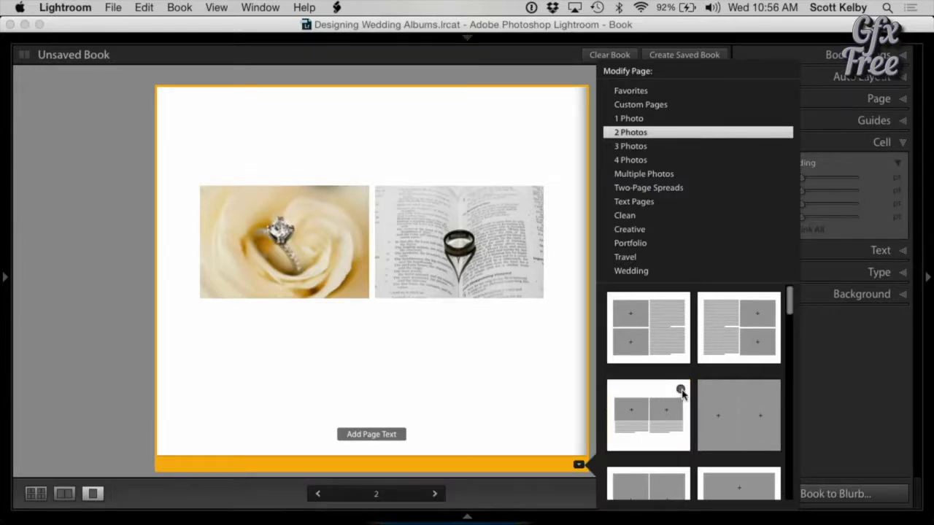
pyautogui.click(674, 93)
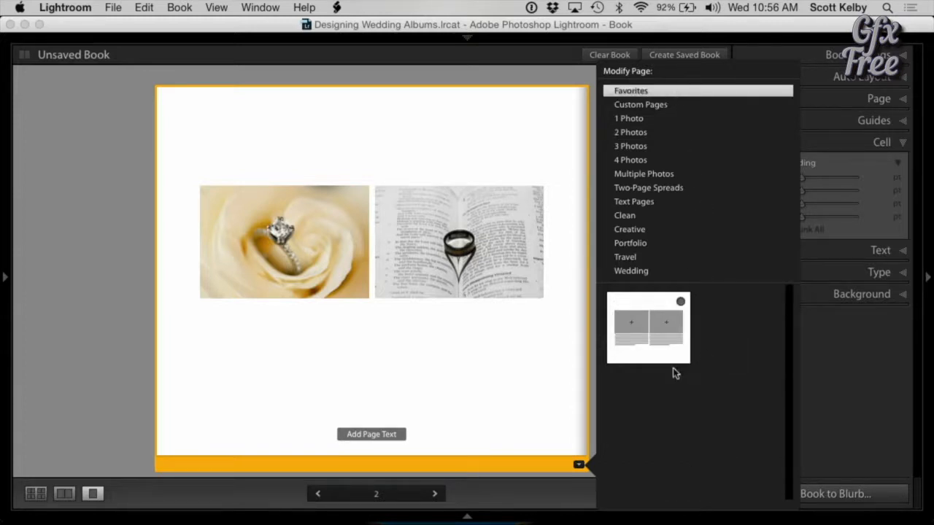
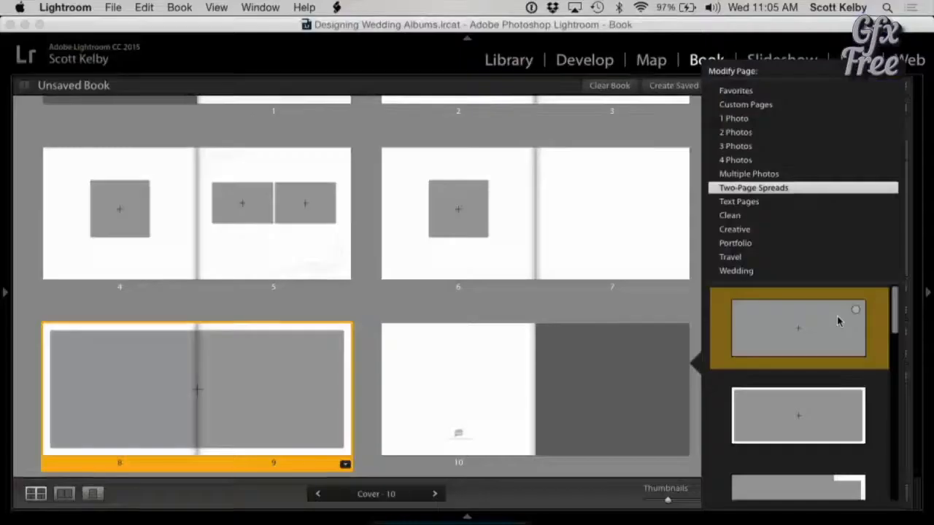
# - Show pages 8-9 as a spread with the photo strip and fill it with the bride on the red staircase photo, Kapok Wedding Final Edit.jpg
pyautogui.click(64, 494)
pyautogui.click(467, 517)
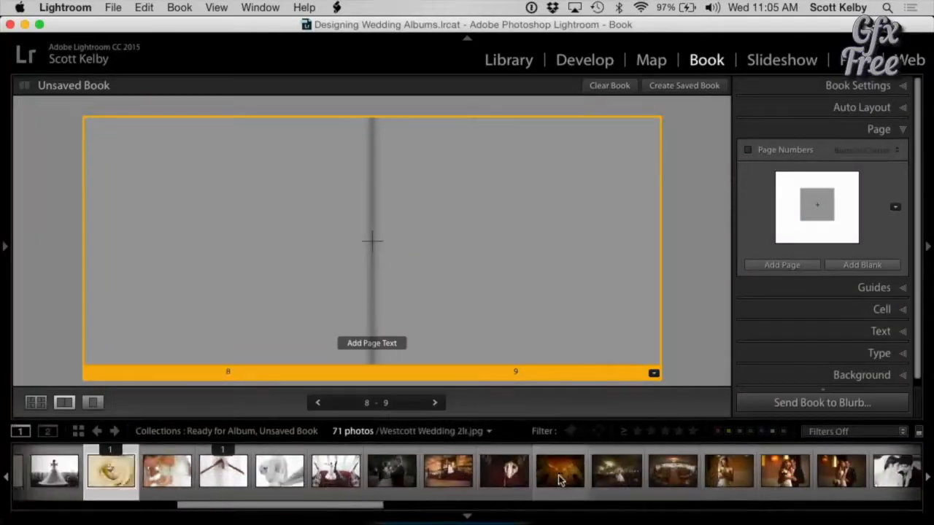
pyautogui.moveTo(336, 471); pyautogui.dragTo(526, 326)
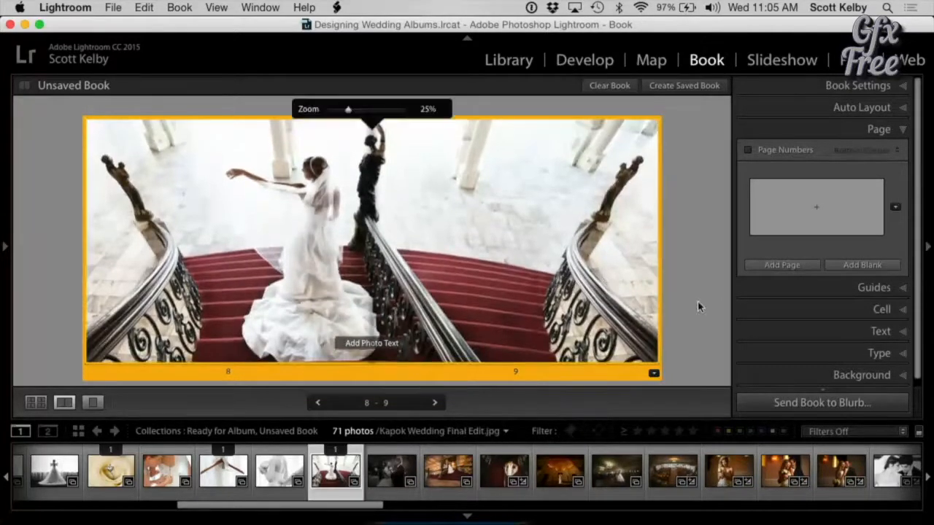
pyautogui.click(696, 307)
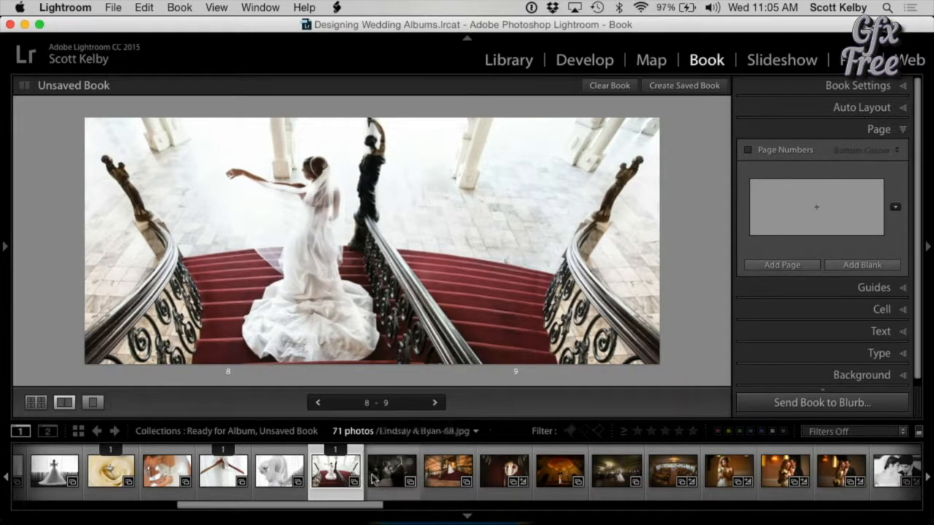
# - Try other photos across the 8-9 spread, shifting the black-and-white dance photo down and ending with the church photo Westcott Wedding 2lr.jpg
pyautogui.moveTo(386, 481); pyautogui.dragTo(465, 345)
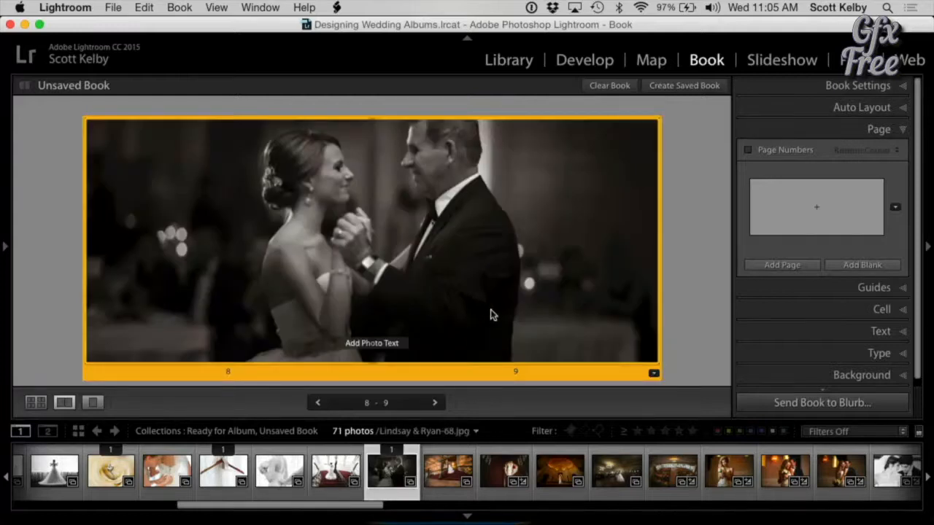
pyautogui.moveTo(449, 310); pyautogui.dragTo(455, 331)
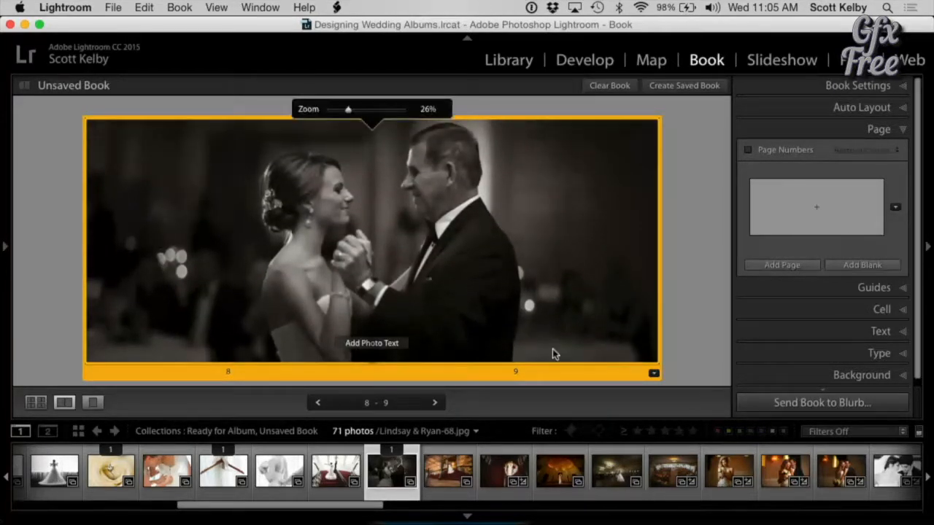
pyautogui.moveTo(448, 470); pyautogui.dragTo(545, 352)
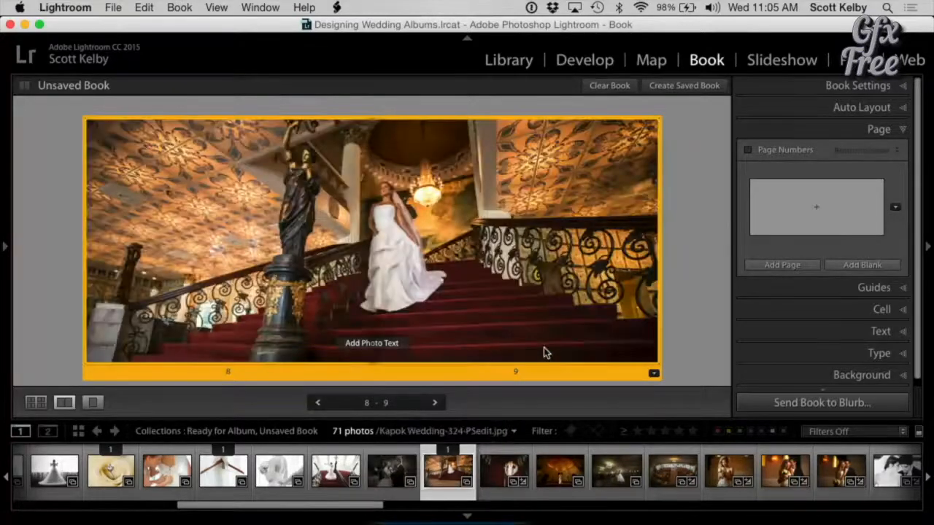
pyautogui.moveTo(507, 470); pyautogui.dragTo(589, 305)
pyautogui.moveTo(571, 471); pyautogui.dragTo(556, 216)
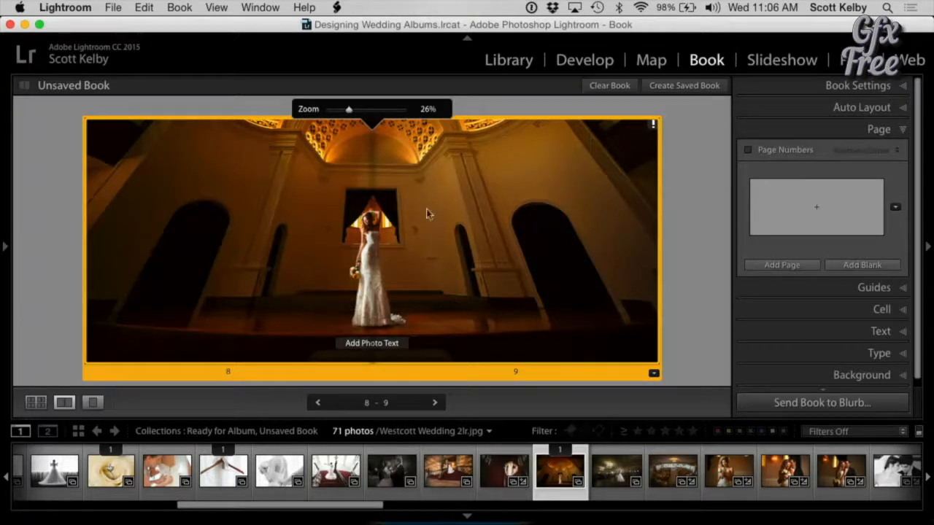
# - Read the print resolution warning for the church photo on the full-bleed 8-9 spread
pyautogui.click(653, 125)
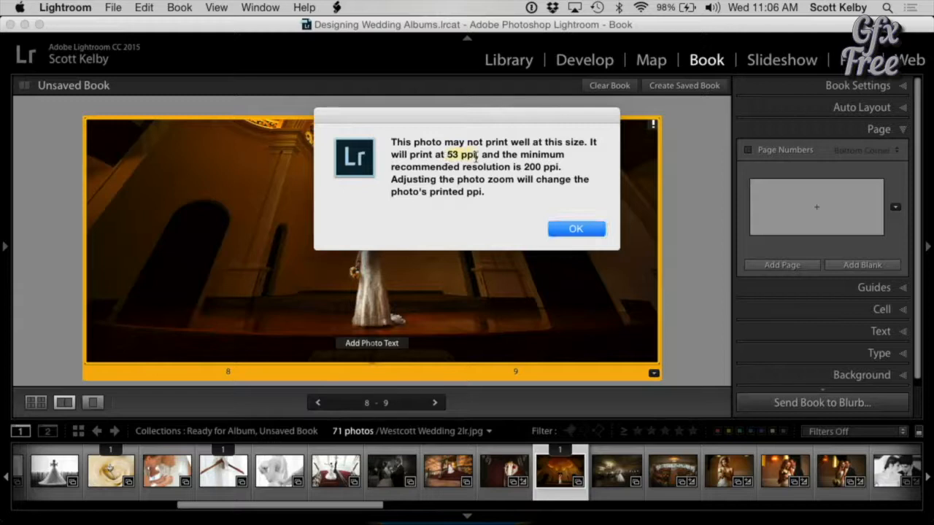
pyautogui.click(566, 227)
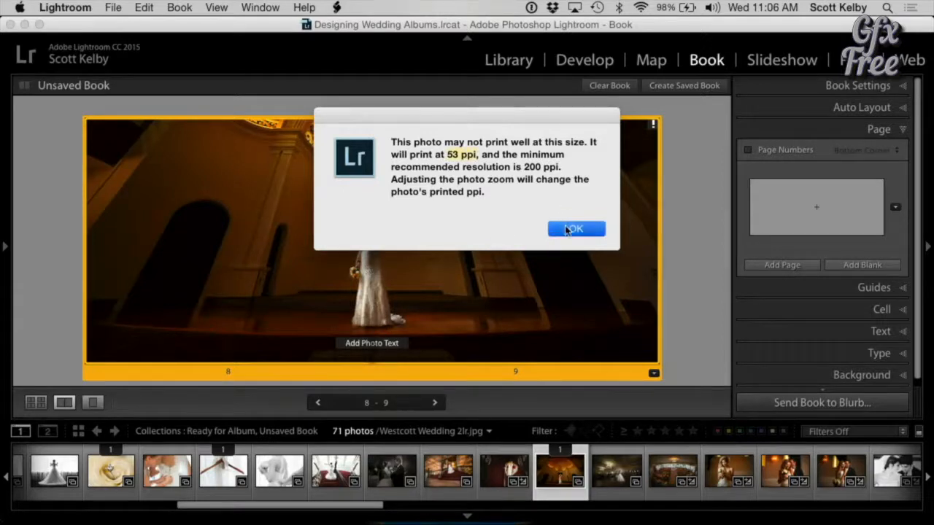
pyautogui.click(682, 303)
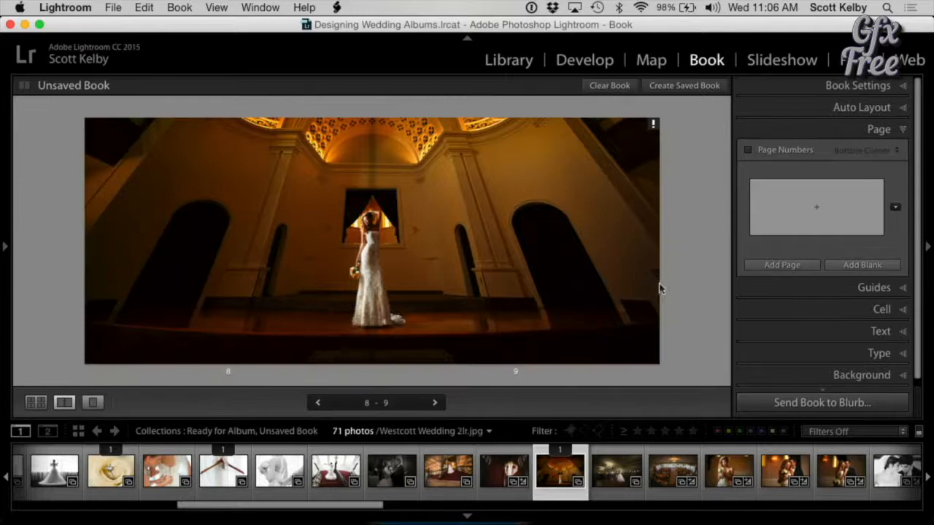
# - Switch the 8-9 spread to the Two-Page Spreads layout with a thin white border and recheck the photo's print resolution warning
pyautogui.click(642, 195)
pyautogui.click(654, 374)
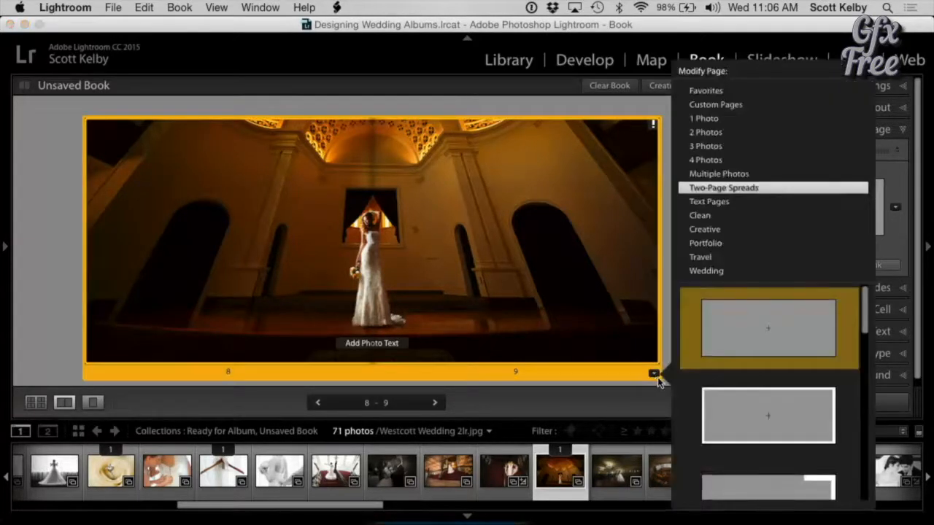
pyautogui.click(752, 406)
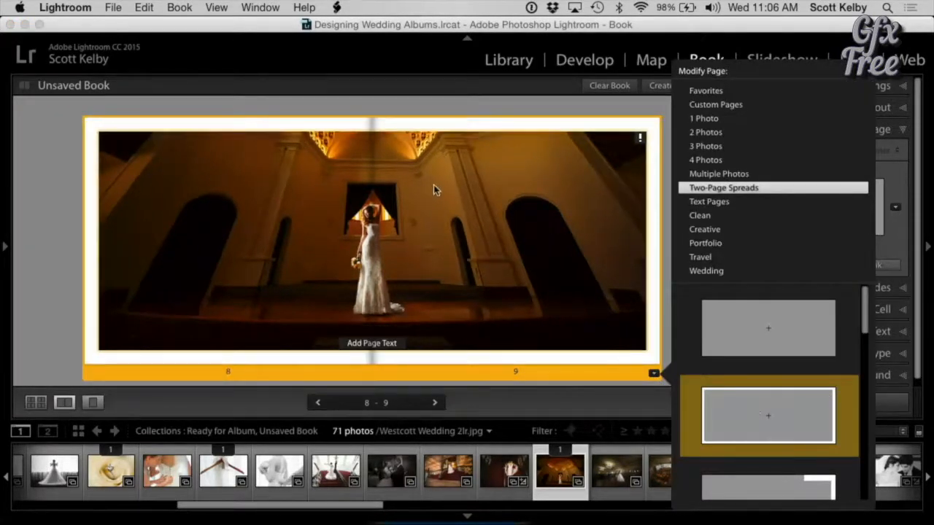
pyautogui.click(639, 143)
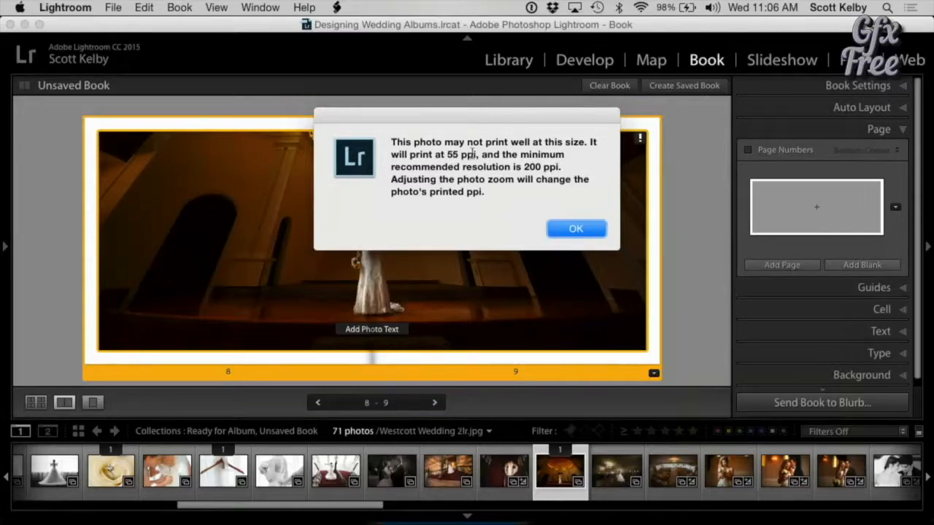
pyautogui.click(576, 229)
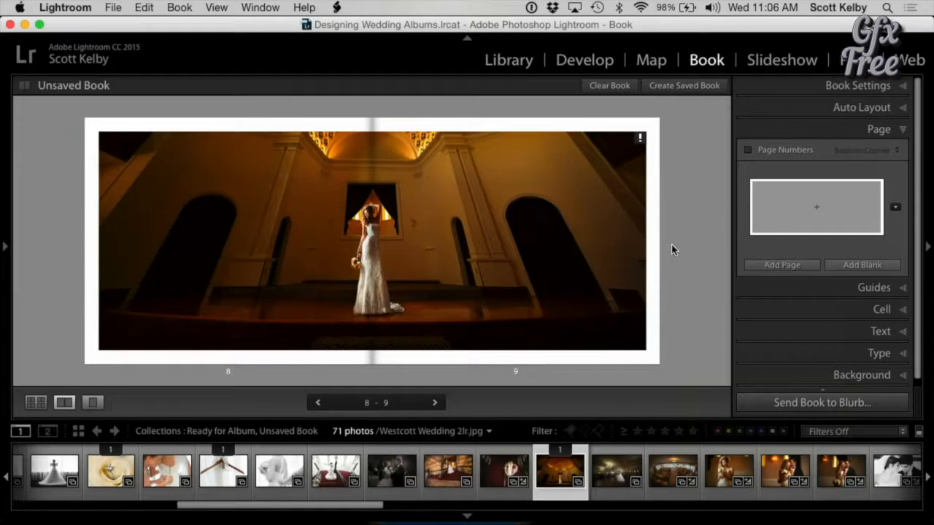
# - Replace the spread's photo with the wide ballroom dance photo and apply the Two-Page Spreads layout with a second cell overlapping it on page 9
pyautogui.moveTo(620, 481); pyautogui.dragTo(612, 295)
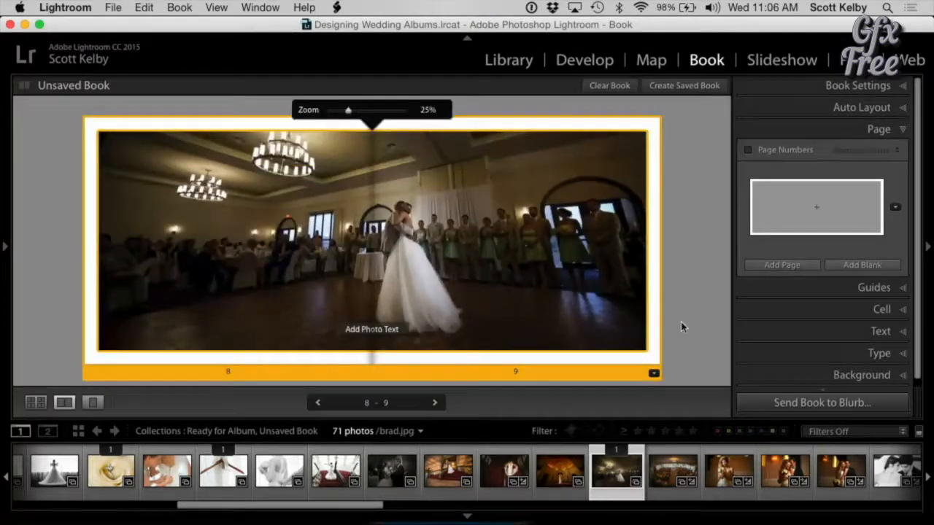
pyautogui.click(681, 321)
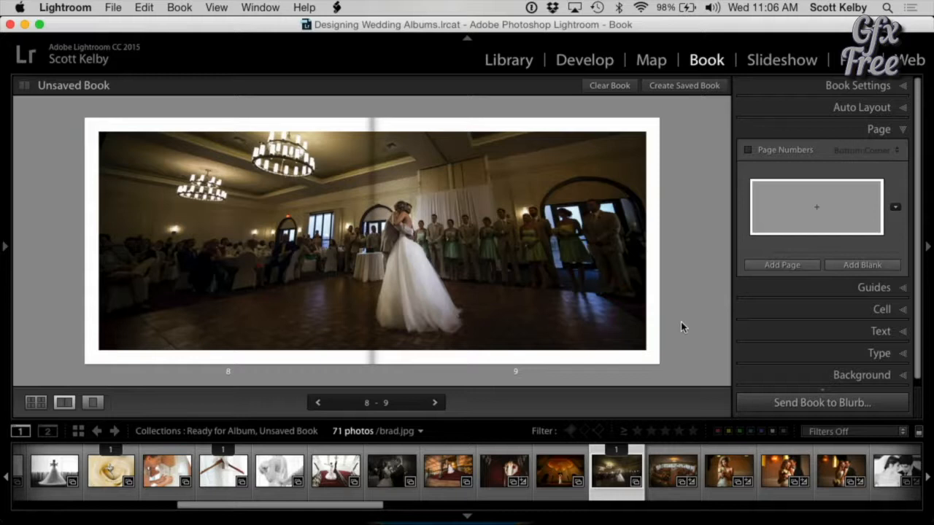
pyautogui.click(640, 346)
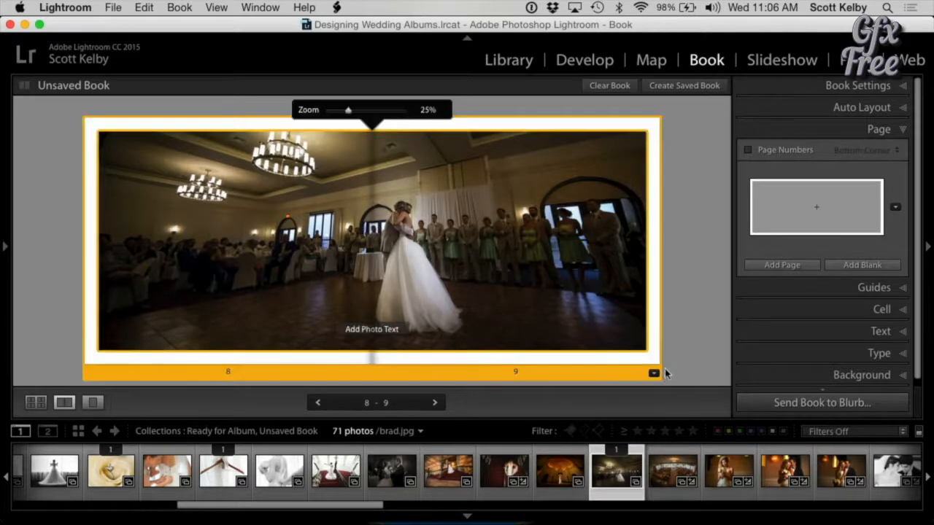
pyautogui.click(654, 375)
pyautogui.scroll(-1, 782, 383)
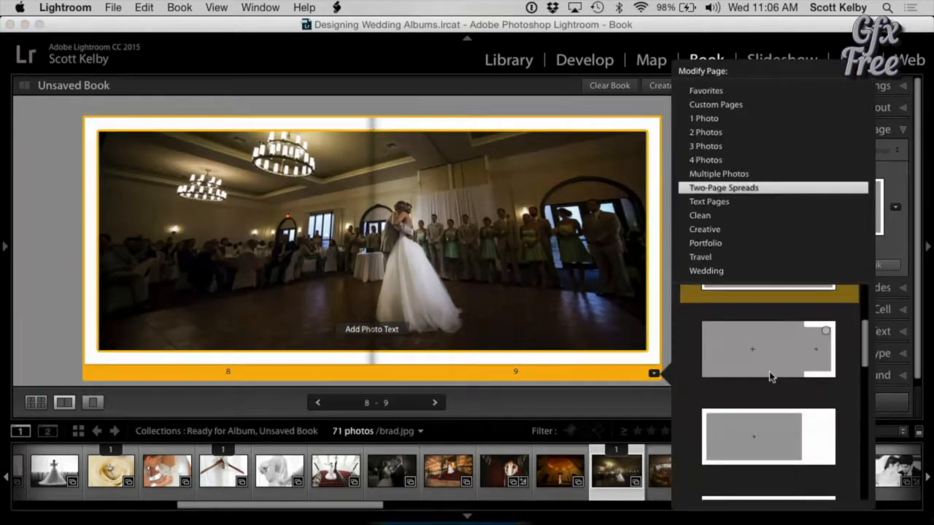
pyautogui.click(771, 374)
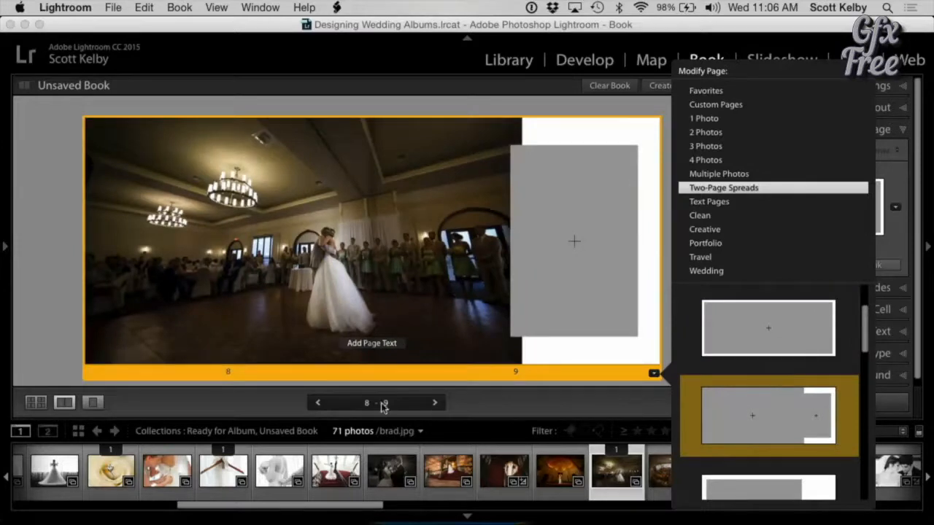
# - Try the pink-lit couple photo in the empty overlapping cell on page 9, reposition it, and remove it
pyautogui.scroll(-3, 408, 473)
pyautogui.scroll(-10, 408, 472)
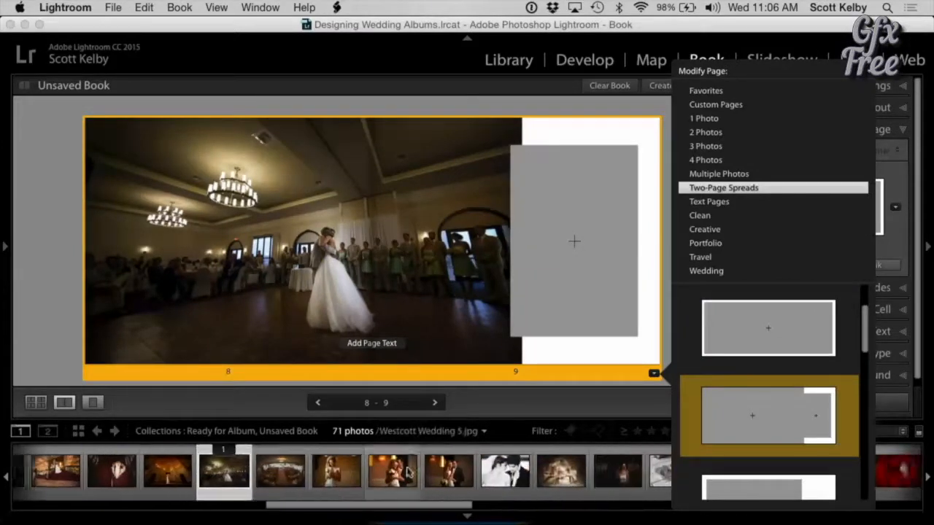
pyautogui.scroll(-10, 407, 473)
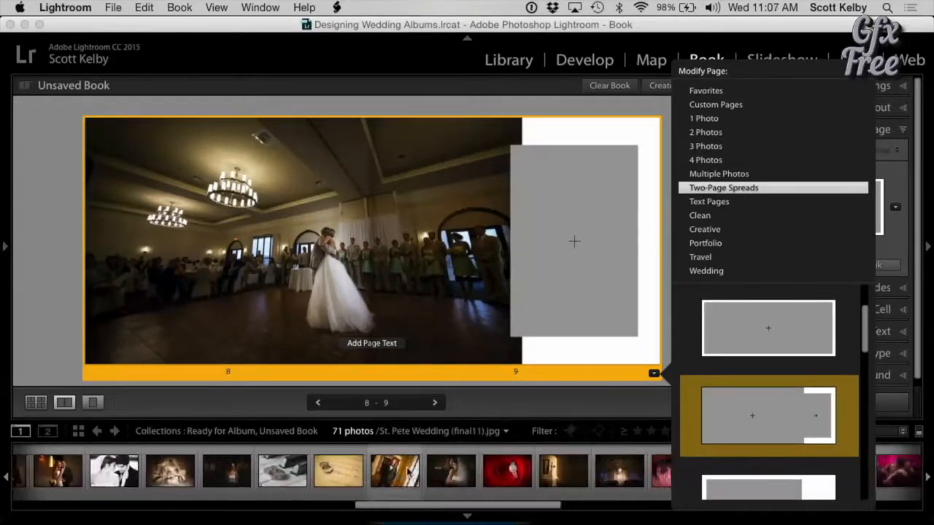
pyautogui.scroll(-10, 407, 473)
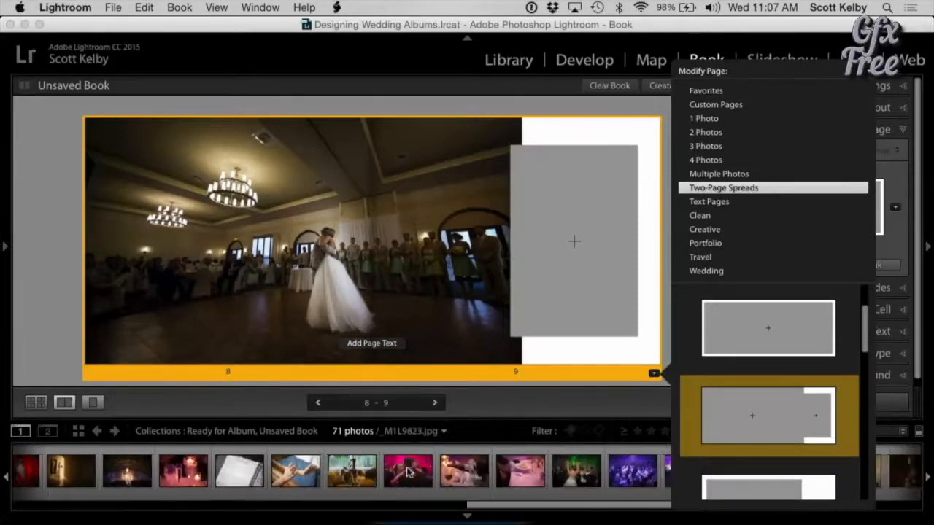
pyautogui.scroll(-2, 407, 472)
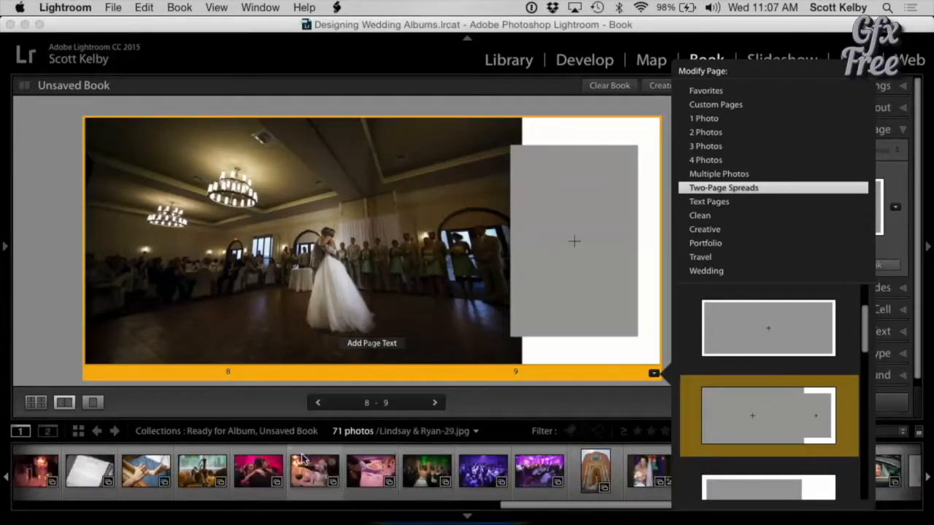
pyautogui.moveTo(259, 470); pyautogui.dragTo(564, 271)
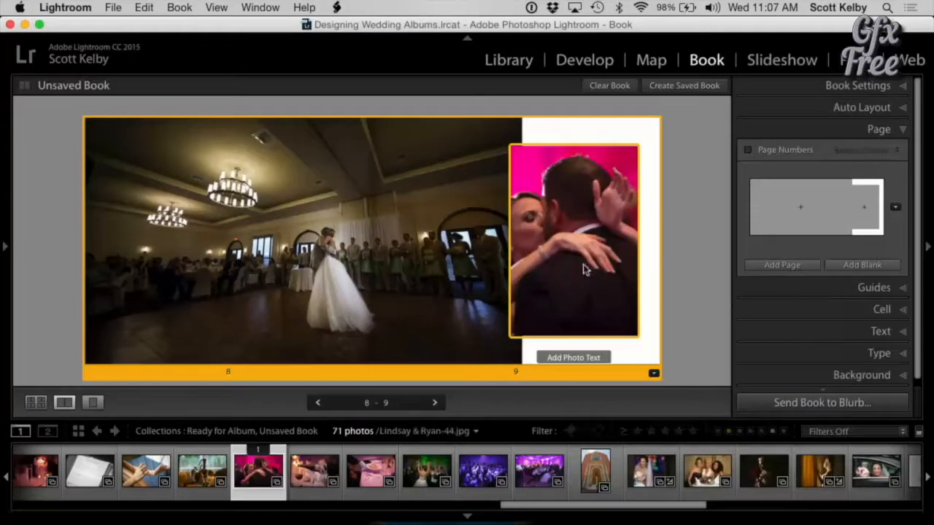
pyautogui.click(591, 275)
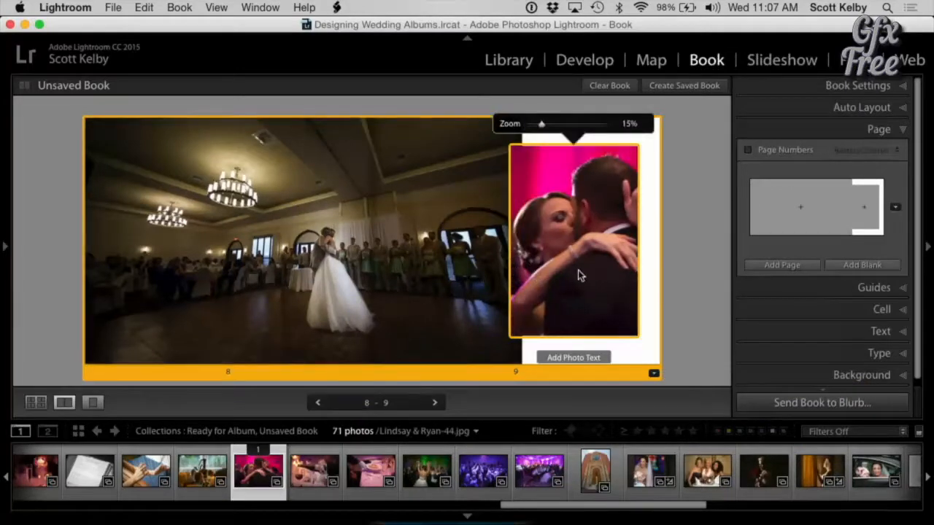
pyautogui.press('Delete')
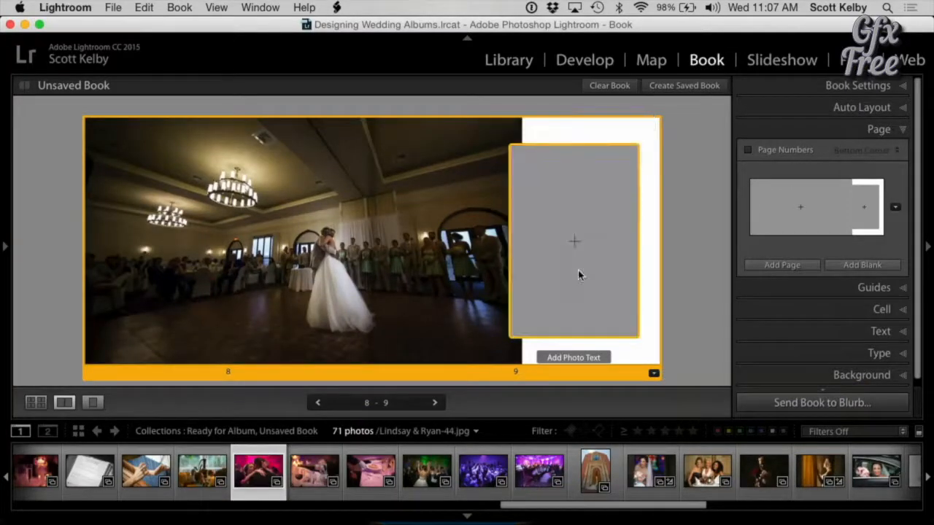
pyautogui.click(589, 346)
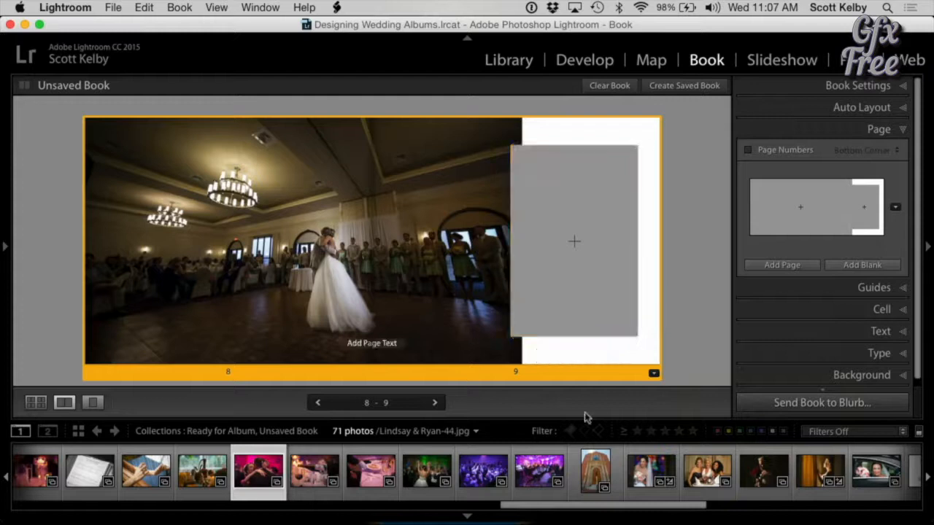
# - Place the backlit golden dance photo _M1L0186.jpg in the overlapping cell on page 9
pyautogui.hscroll(4, 650, 452)
pyautogui.hscroll(6, 651, 457)
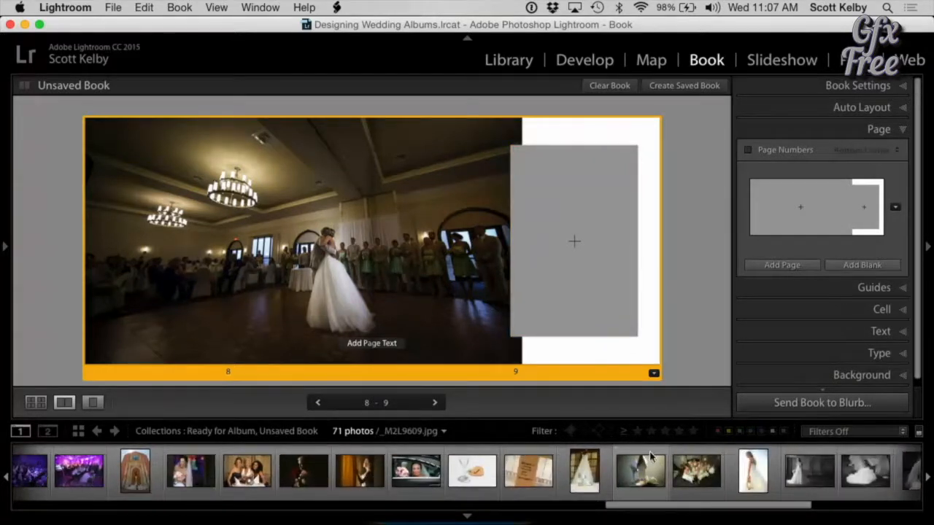
pyautogui.hscroll(8, 651, 460)
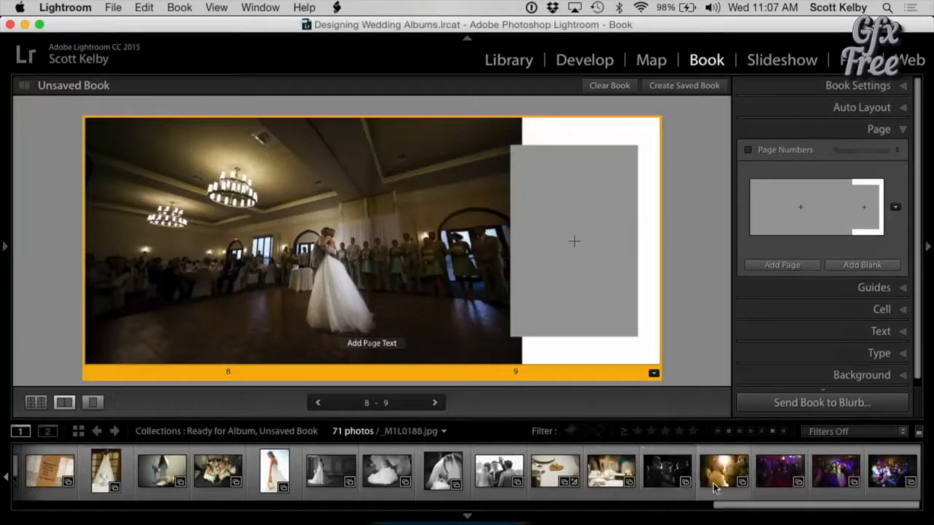
pyautogui.moveTo(720, 485); pyautogui.dragTo(614, 258)
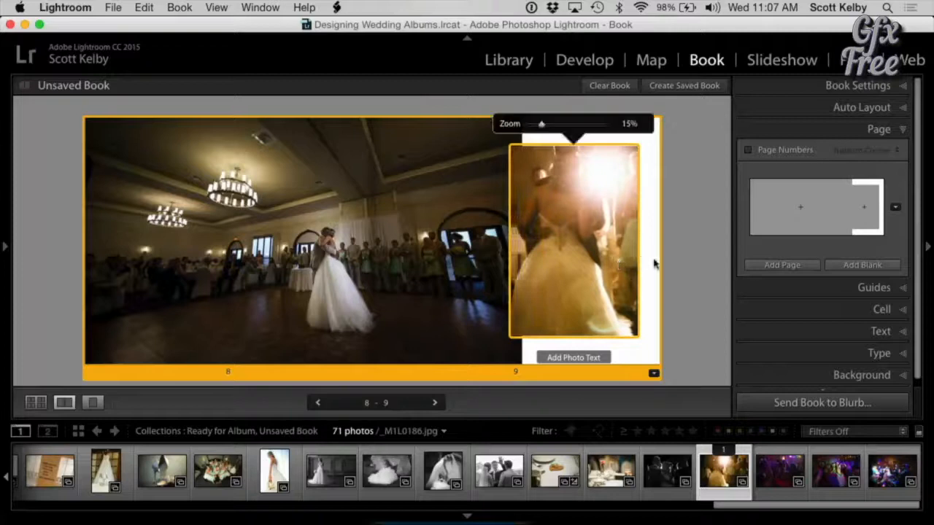
pyautogui.click(686, 261)
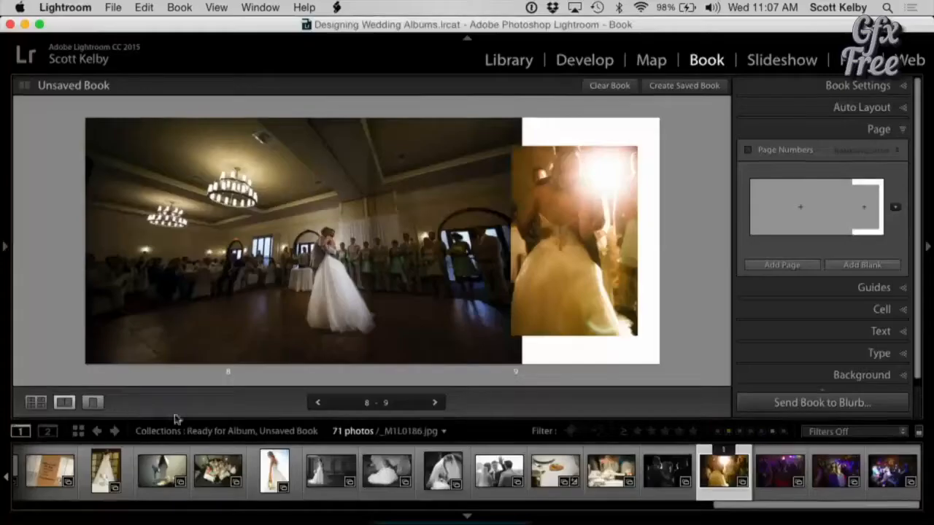
# - Go to pages 4-5 and apply the favorite side-by-side 2 Photos layout with text beneath to page 5
pyautogui.doubleClick(318, 404)
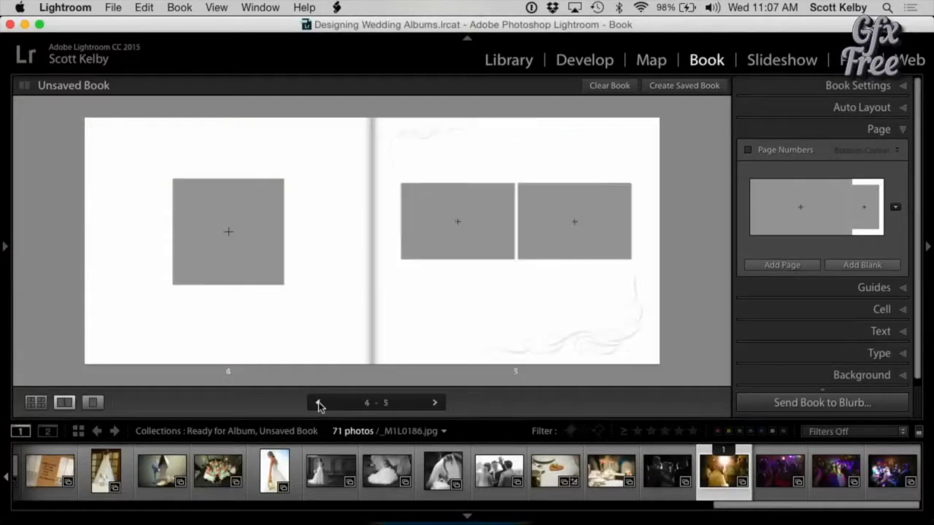
pyautogui.click(641, 318)
pyautogui.click(653, 373)
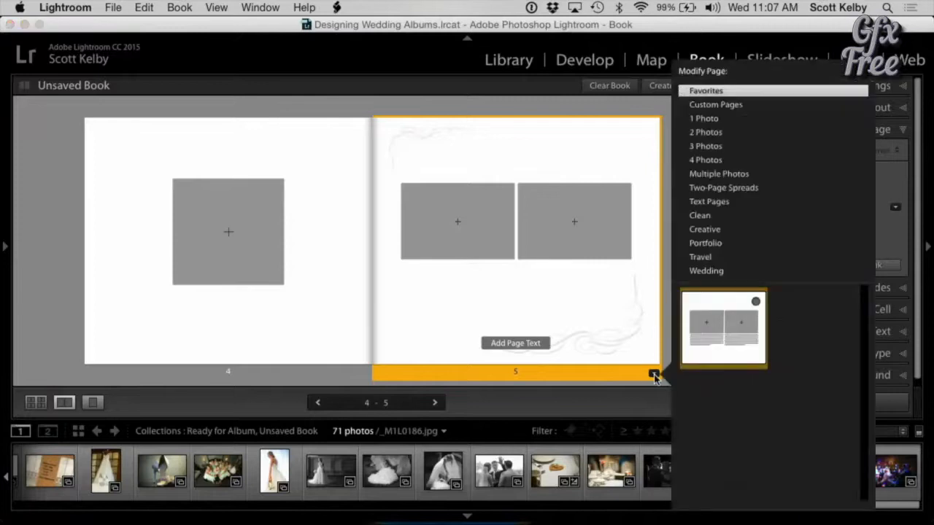
pyautogui.click(720, 330)
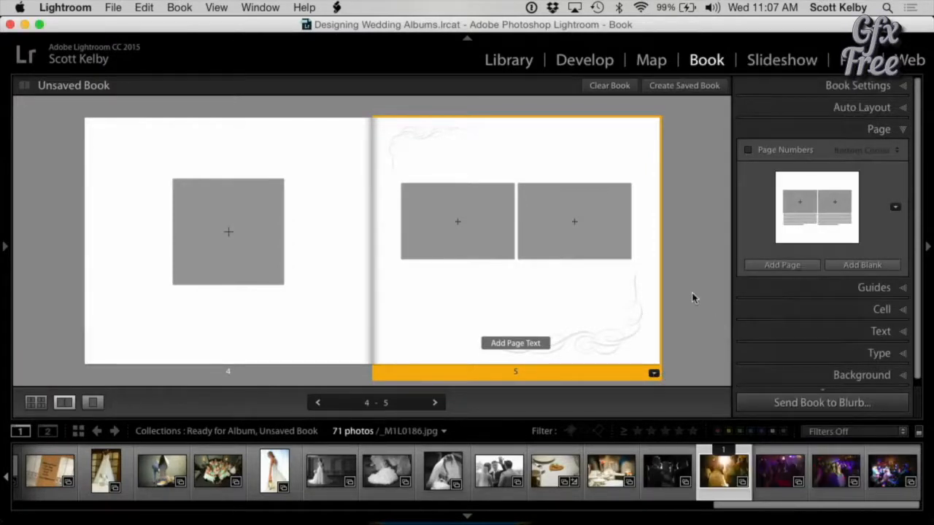
# - Turn off the background graphic on page 5 and apply the 1 Photo layout with an even white border to page 4
pyautogui.click(872, 375)
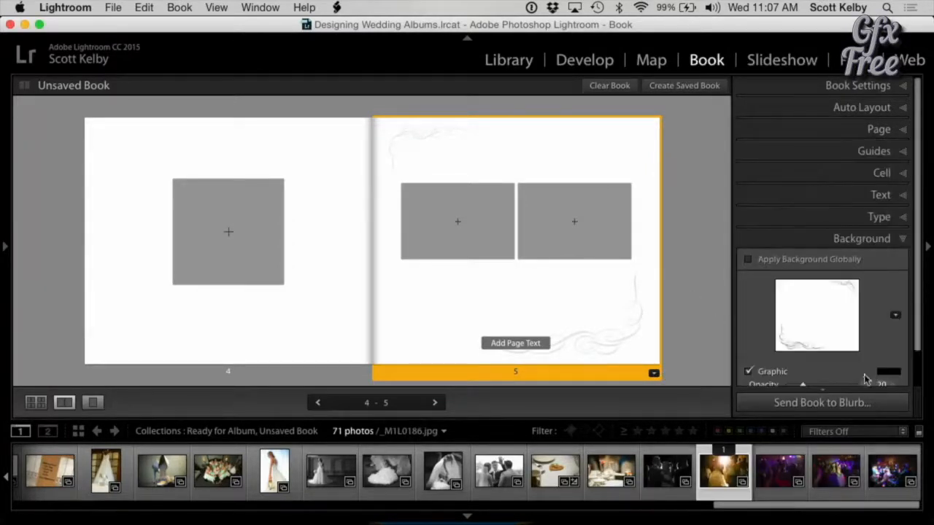
pyautogui.click(749, 367)
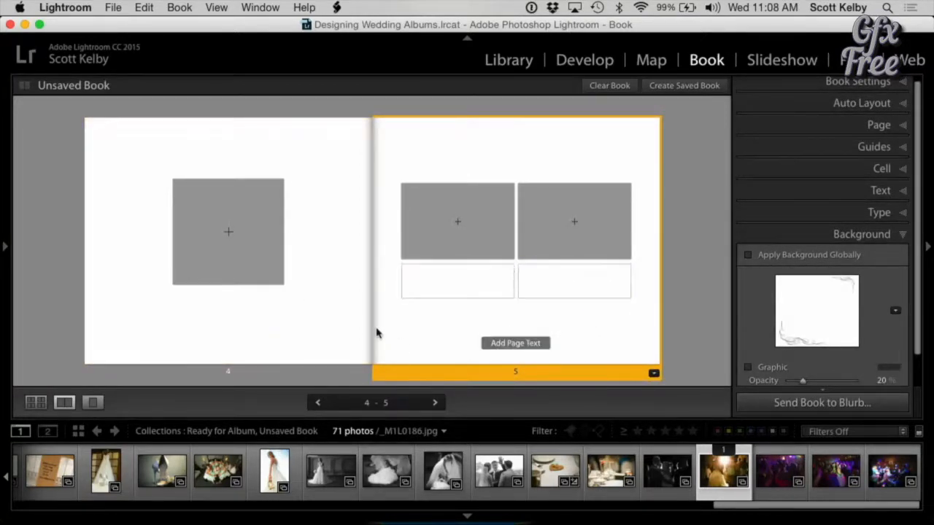
pyautogui.click(357, 339)
pyautogui.click(364, 373)
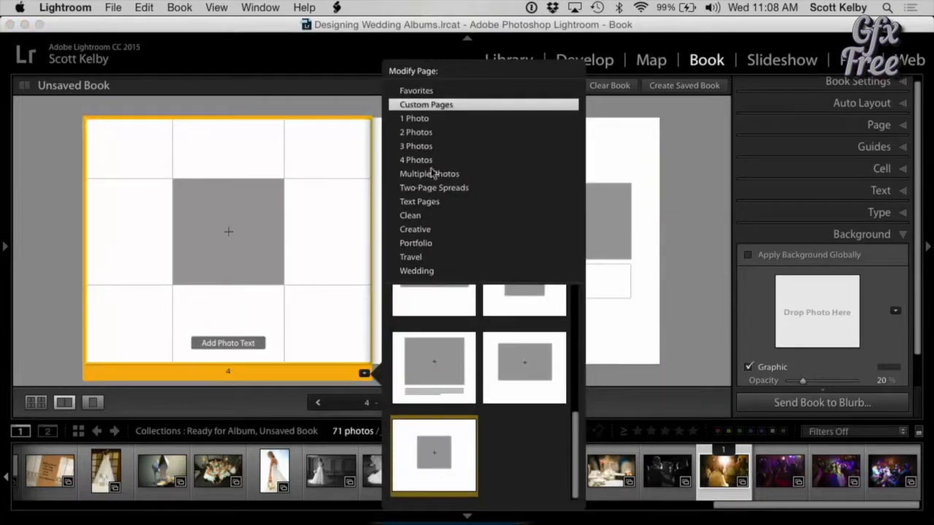
pyautogui.click(424, 121)
pyautogui.scroll(5, 540, 333)
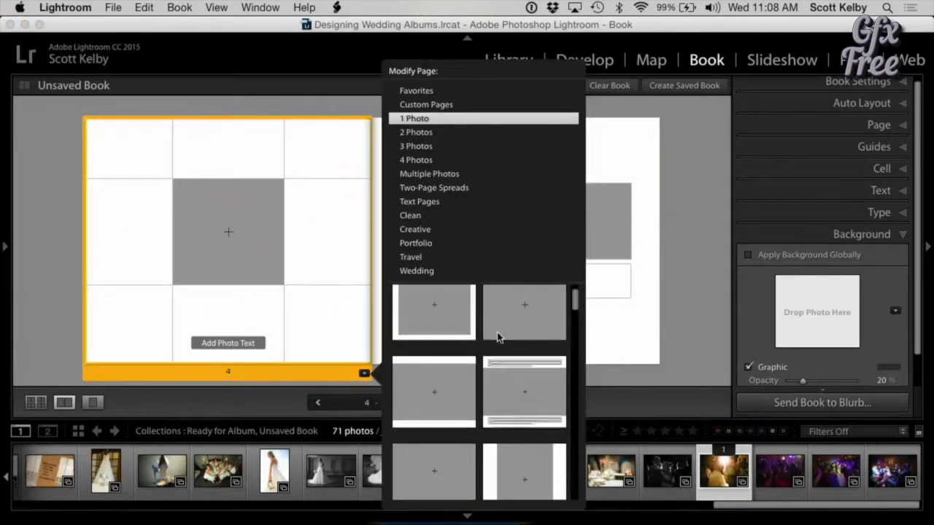
pyautogui.click(461, 332)
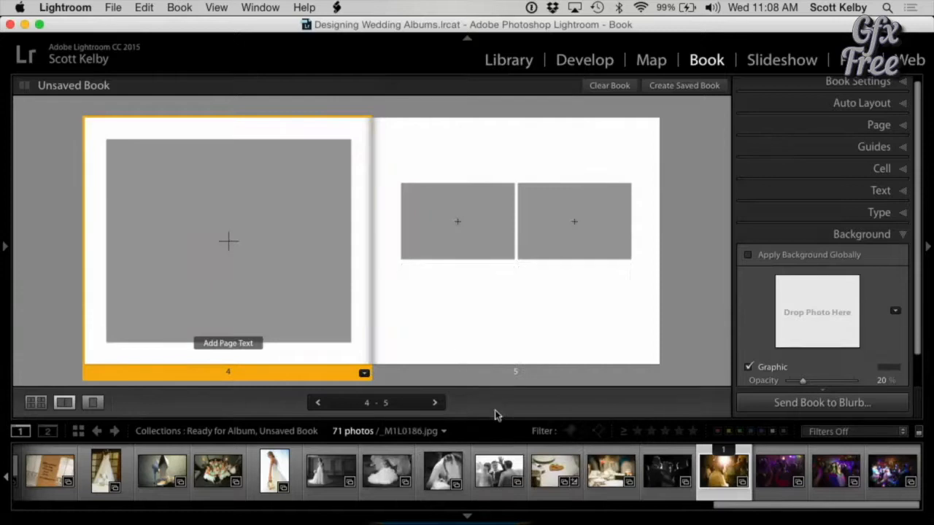
# - Place the photo of the bride at the golden curtain, _K2_2491.jpg, in page 4's cell
pyautogui.moveTo(749, 507); pyautogui.dragTo(483, 511)
pyautogui.moveTo(508, 470); pyautogui.dragTo(280, 246)
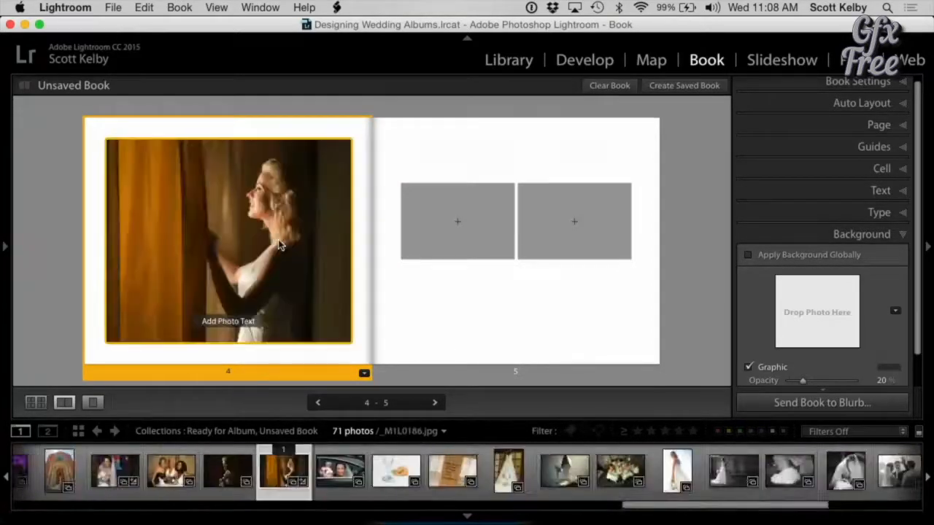
pyautogui.click(308, 284)
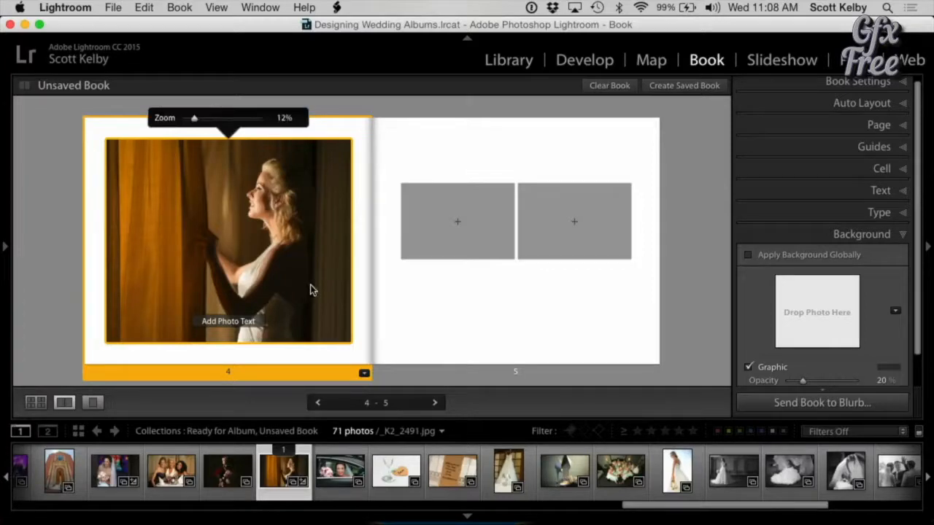
# - Fill page 5's two cells with the glass and heart tag photo _M1L9300.jpg and the sheet music photo _M1L9498.jpg
pyautogui.click(367, 302)
pyautogui.moveTo(396, 471); pyautogui.dragTo(460, 257)
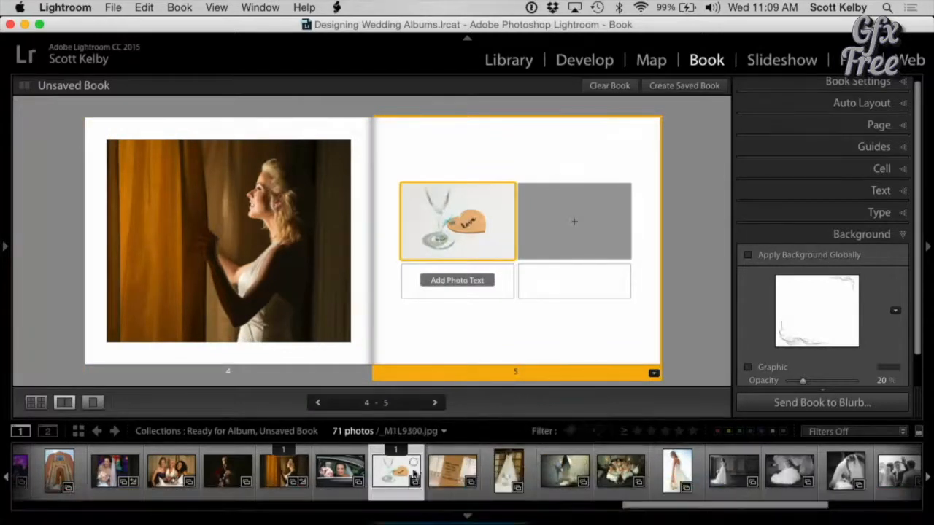
pyautogui.hscroll(-15, 454, 471)
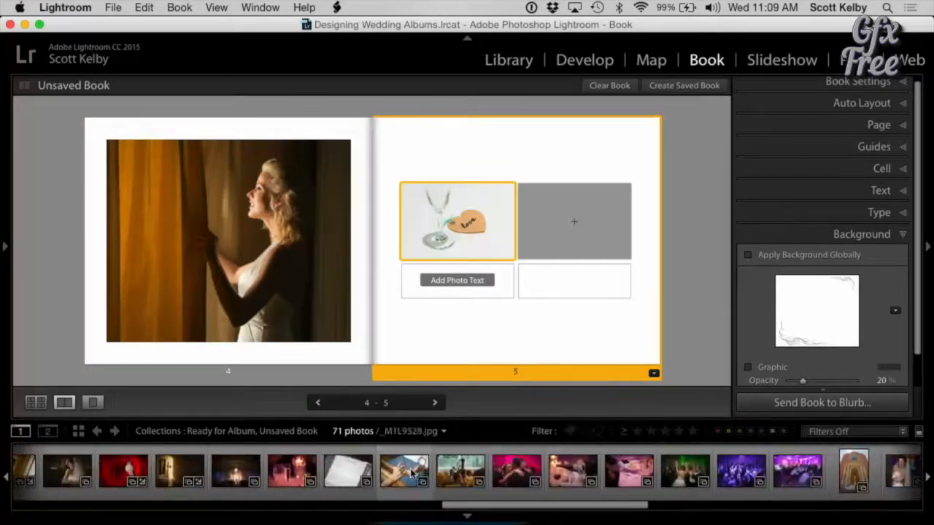
pyautogui.moveTo(348, 471); pyautogui.dragTo(584, 249)
pyautogui.click(676, 274)
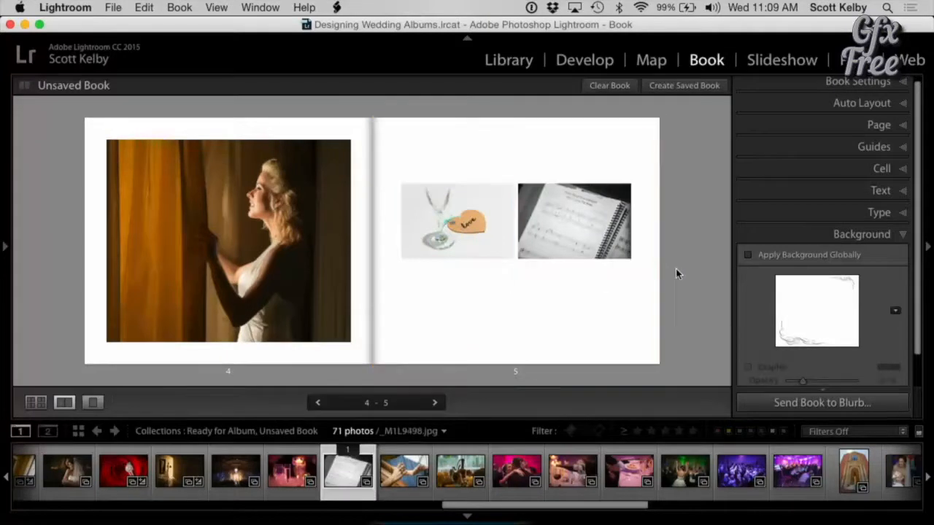
# - Try page 4's bride photo in Black & White with Clarity at -56 in Develop and return to the book
pyautogui.click(311, 295)
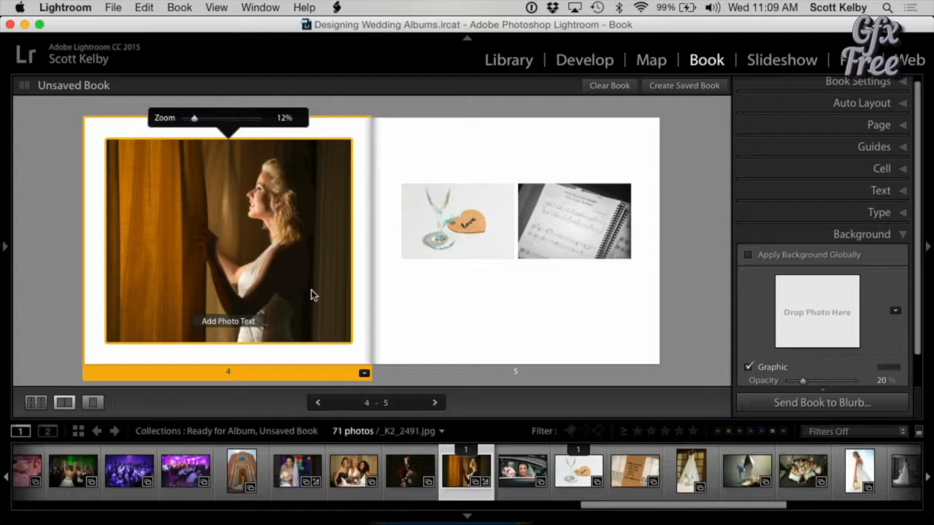
pyautogui.press('d')
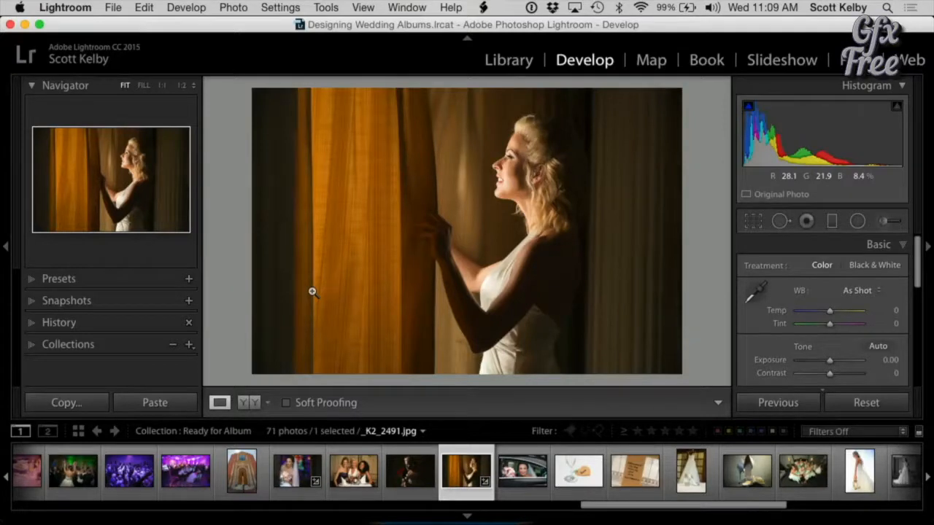
pyautogui.click(867, 267)
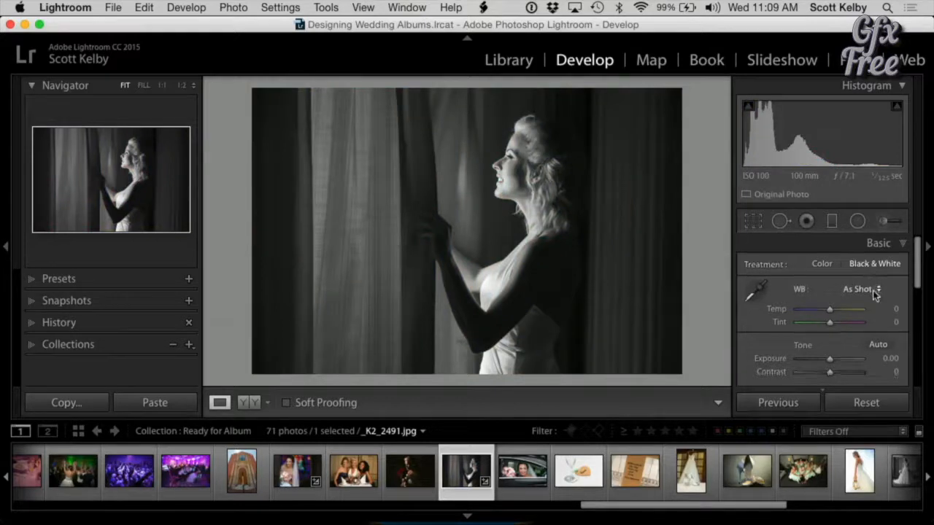
pyautogui.scroll(-5, 872, 288)
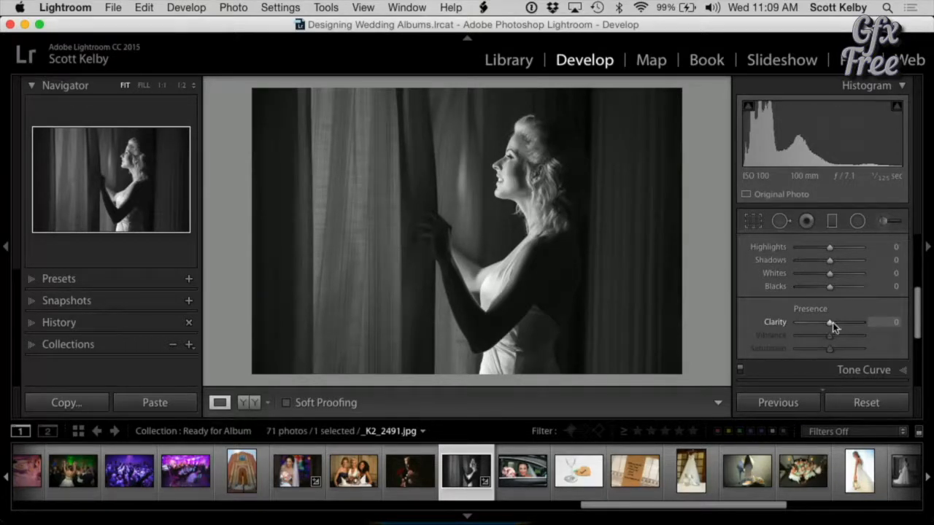
pyautogui.moveTo(830, 322); pyautogui.dragTo(810, 324)
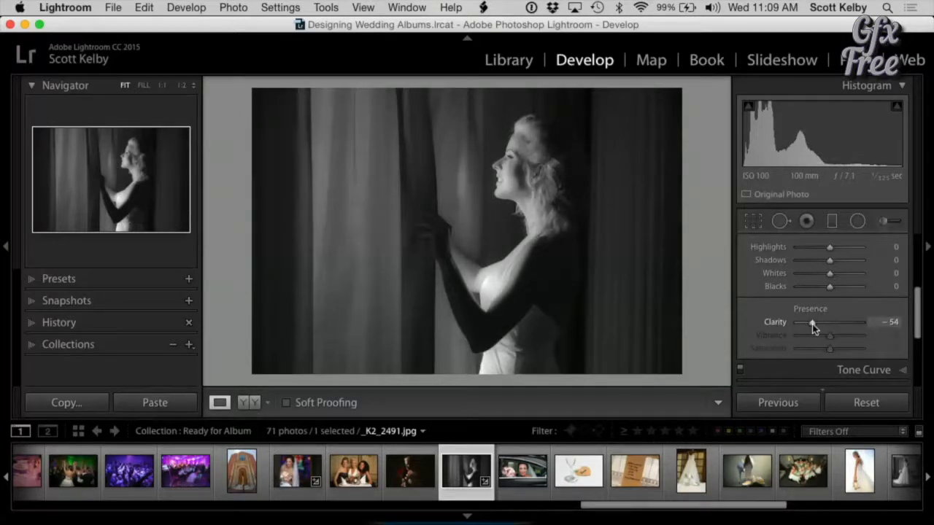
pyautogui.click(711, 61)
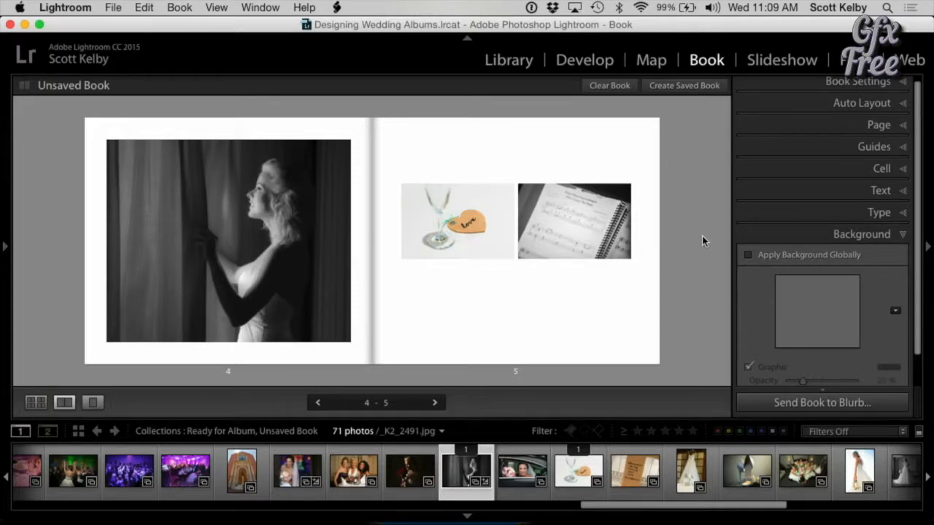
# - Undo the Clarity and Black & White edits to the bride photo and return to the Book module
pyautogui.press('super+z')
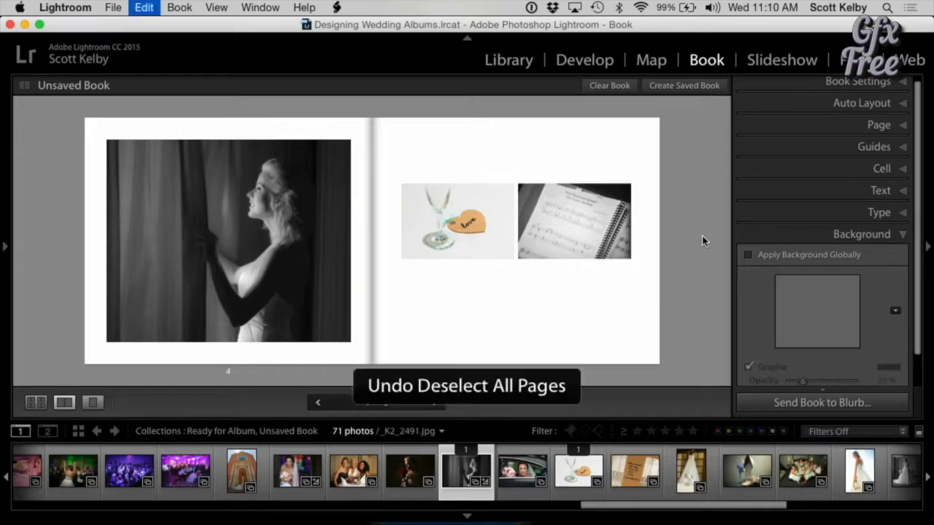
pyautogui.press('super+z')
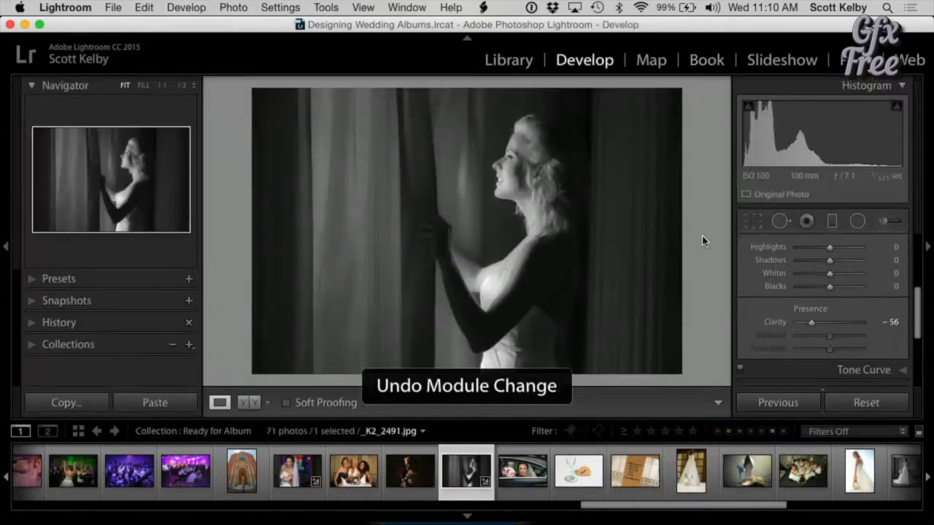
pyautogui.press('super+z')
pyautogui.press('super+z')
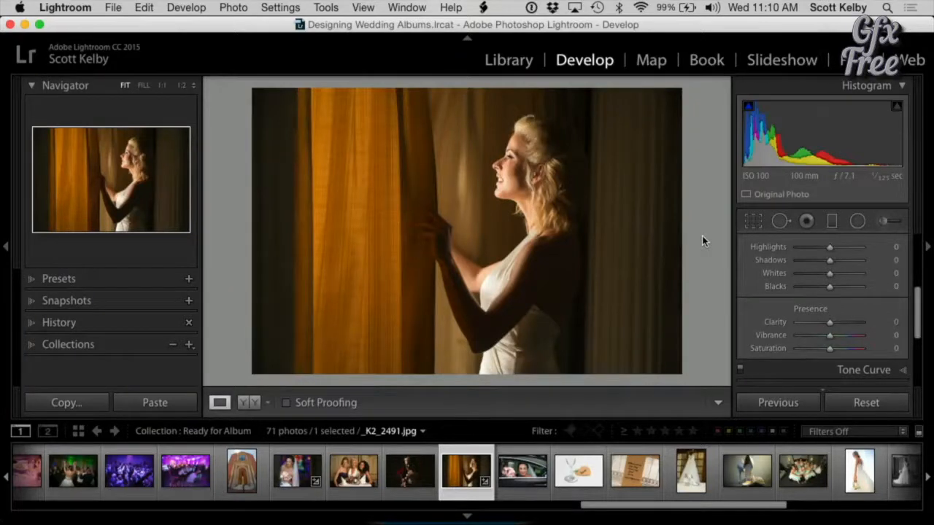
pyautogui.click(703, 63)
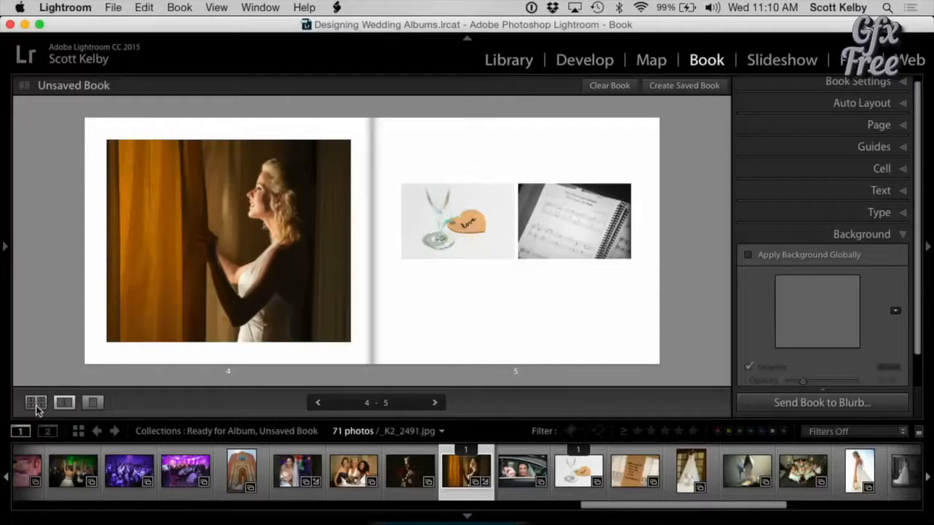
# - Look over the album's pages in Multi-Page View and return to the spread of pages 4-5
pyautogui.click(38, 406)
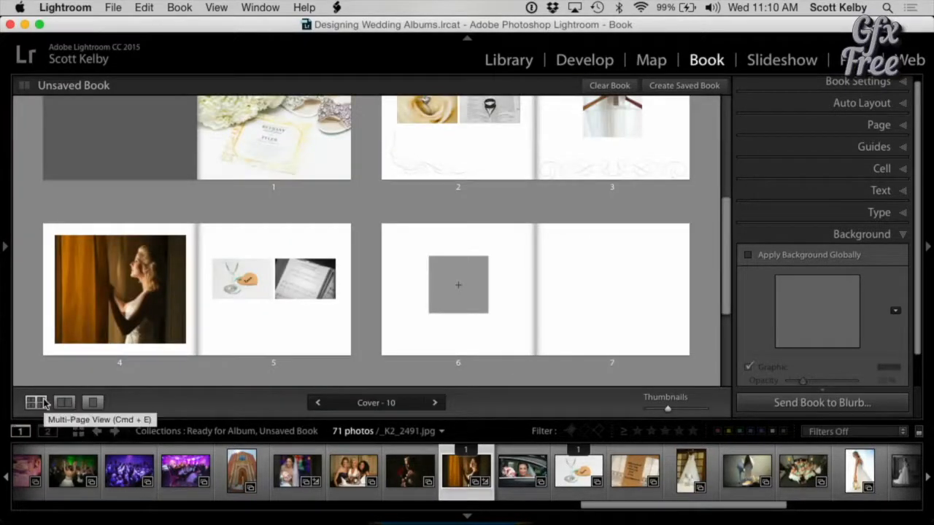
pyautogui.scroll(5, 414, 271)
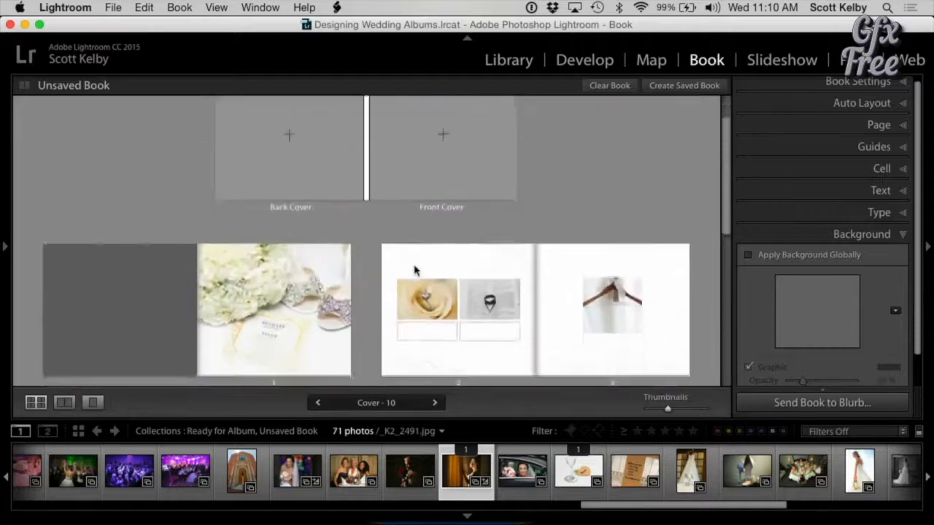
pyautogui.scroll(-5, 414, 271)
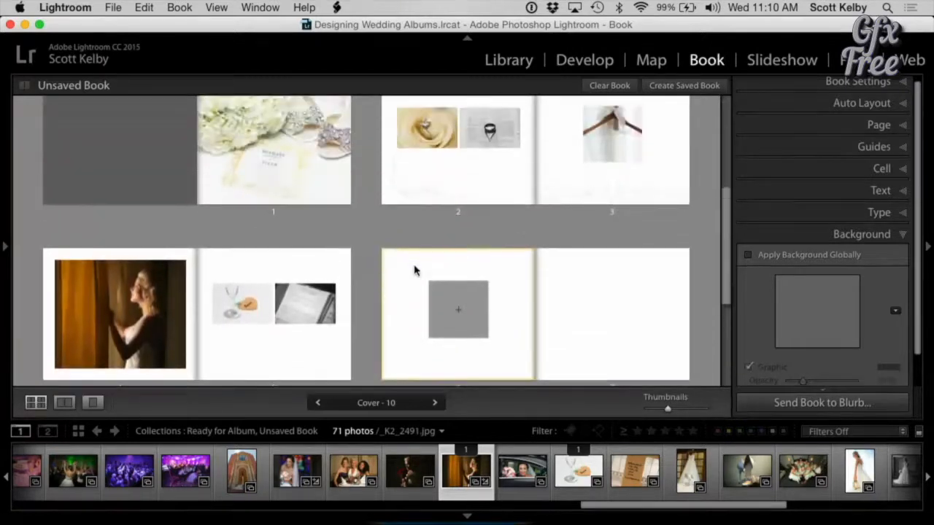
pyautogui.click(130, 299)
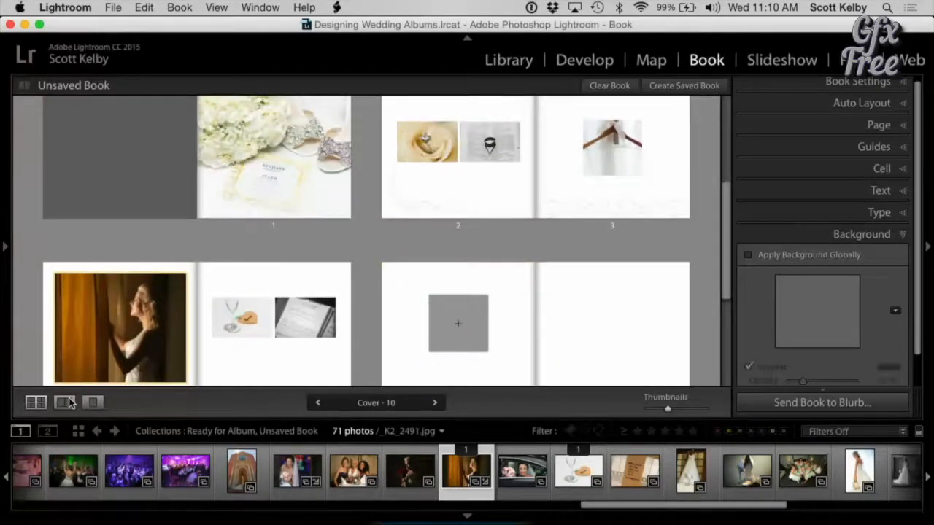
pyautogui.click(69, 401)
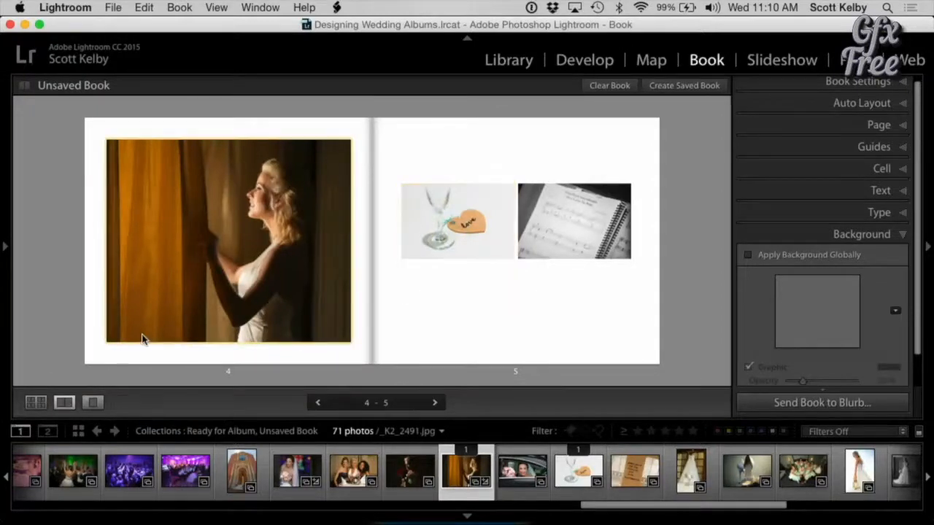
# - Show page 4 on its own, inspect its photo zoomed in, and return to the full-page view
pyautogui.click(93, 402)
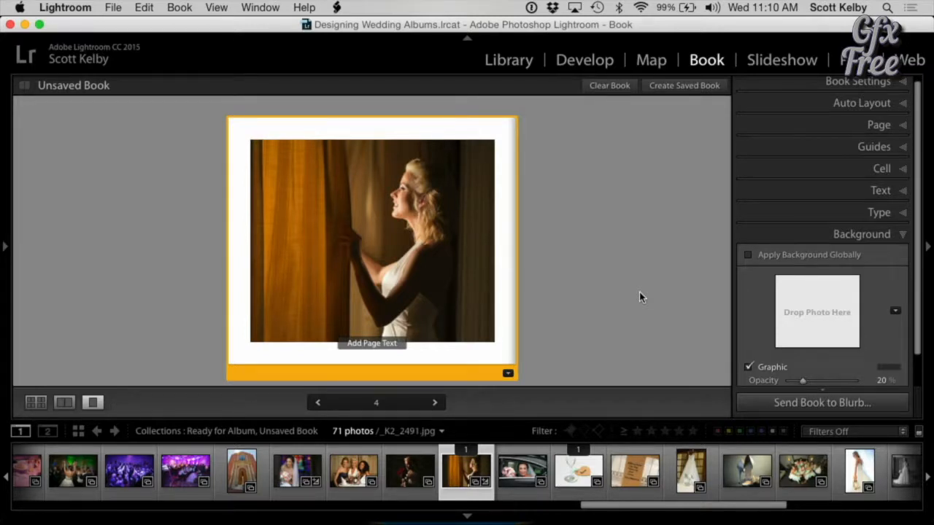
pyautogui.press('super+=')
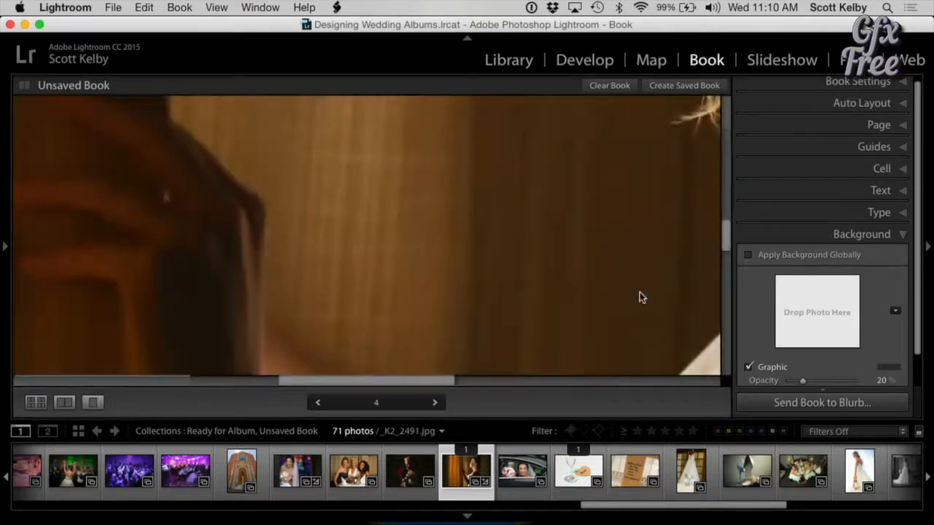
pyautogui.press('super+minus')
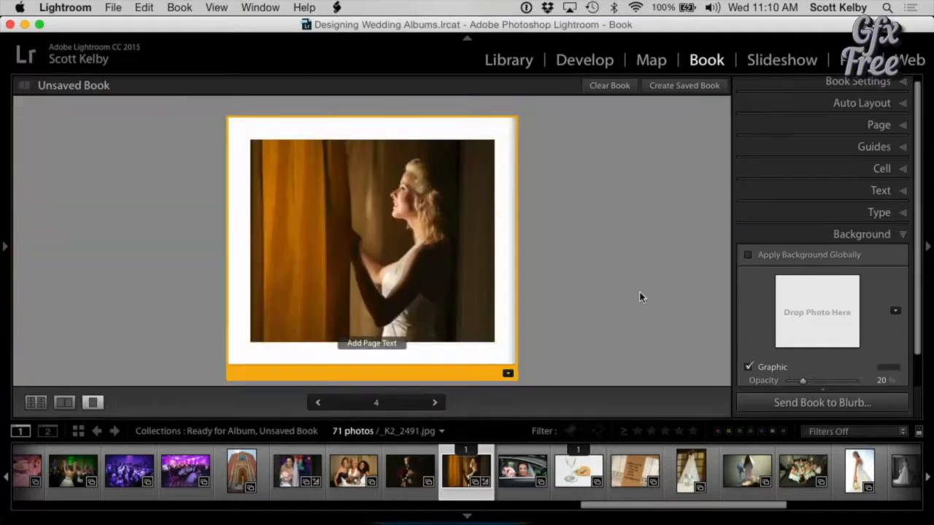
pyautogui.press('super+=')
pyautogui.press('super+minus')
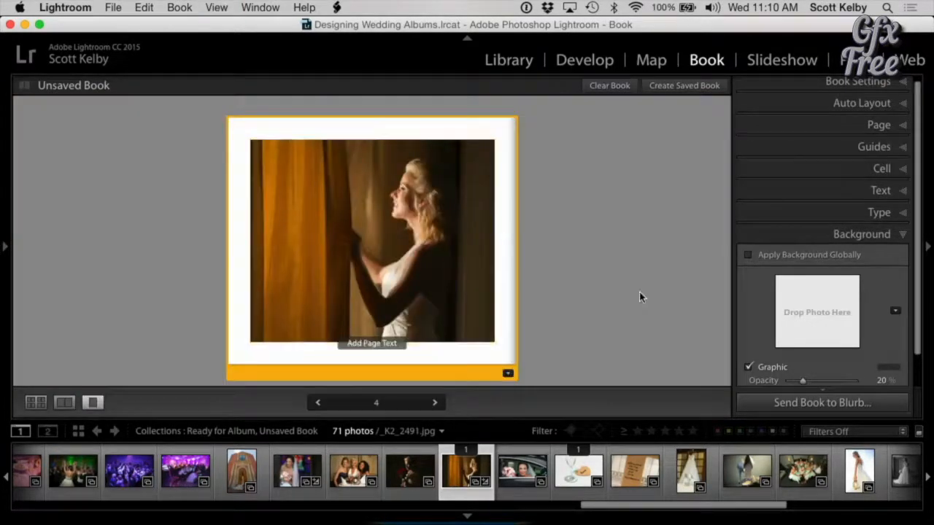
pyautogui.press('super+=')
pyautogui.press('super+minus')
pyautogui.press('super+u')
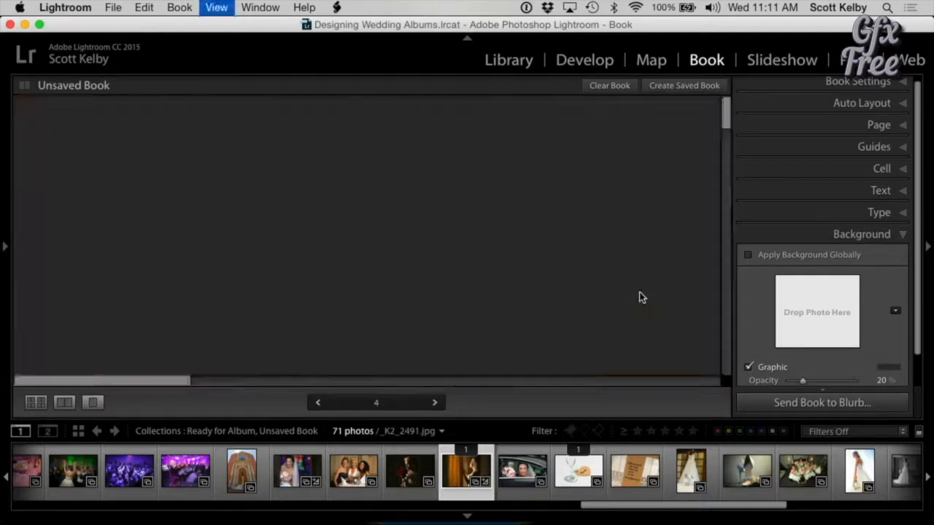
pyautogui.scroll(-10, 505, 323)
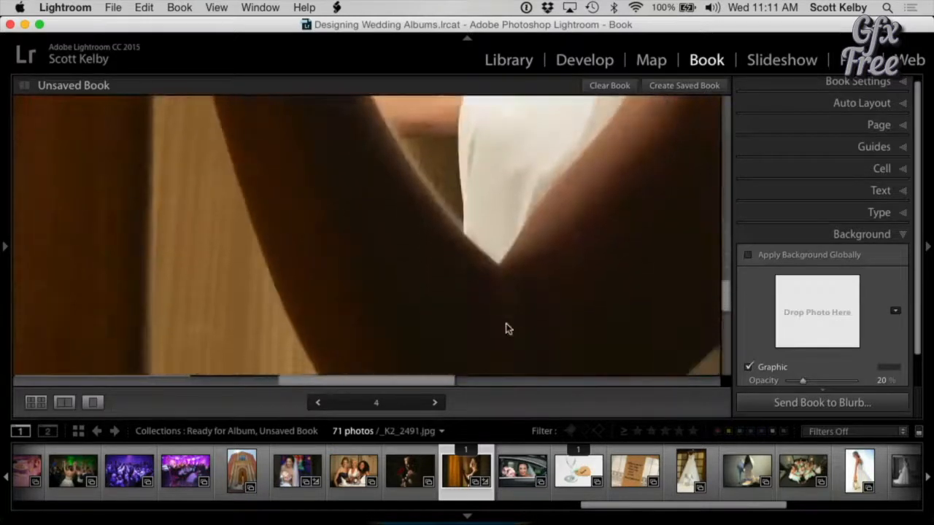
pyautogui.scroll(-2, 508, 321)
pyautogui.hscroll(-3, 508, 321)
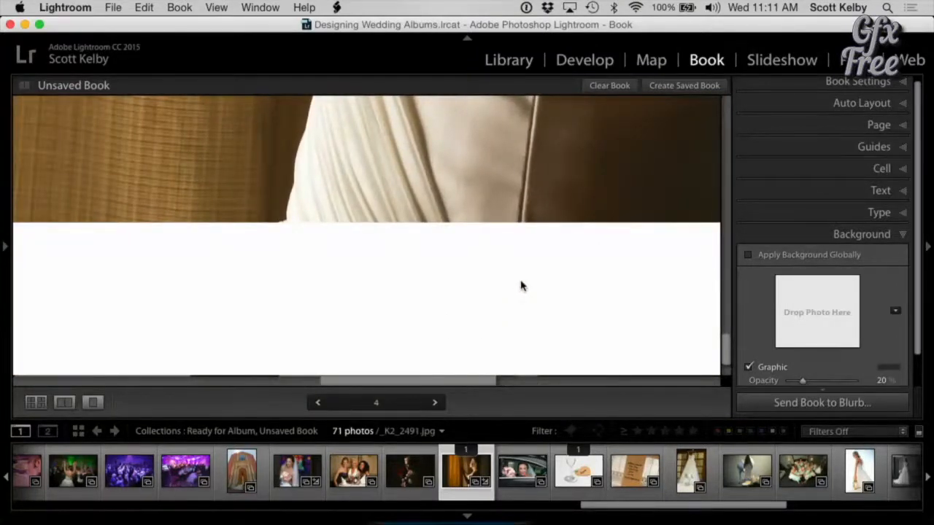
pyautogui.press('super+t')
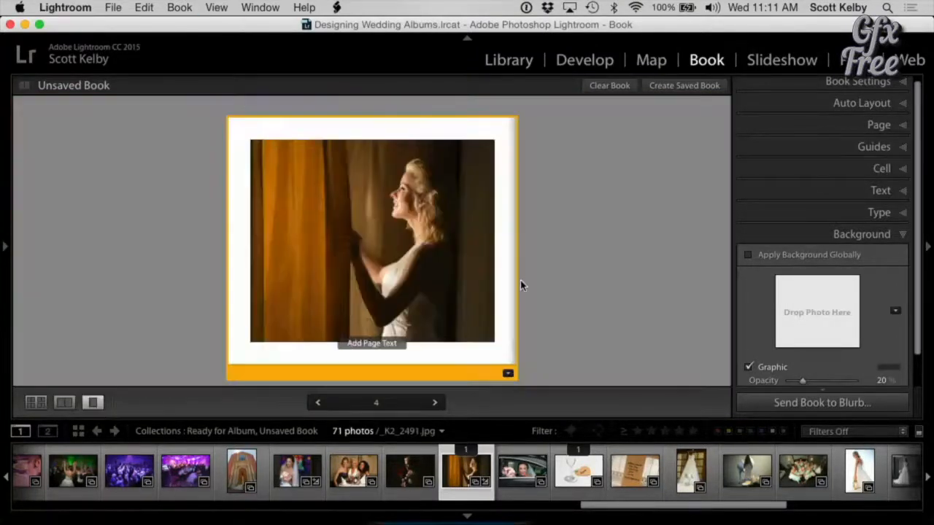
# - Add a page text field to page 4, compare the single-page and spread views, and finish in Multi-Page View
pyautogui.click(388, 349)
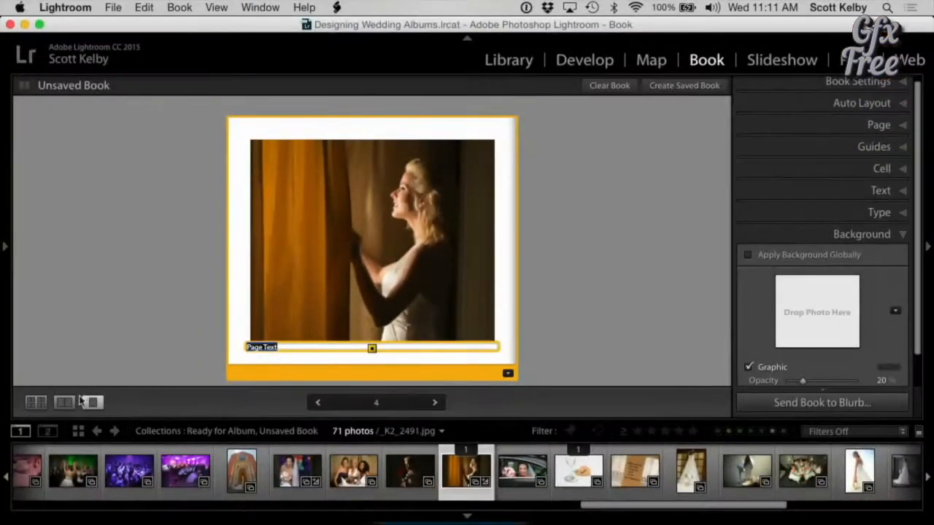
pyautogui.click(35, 402)
pyautogui.click(65, 403)
pyautogui.click(93, 403)
pyautogui.click(64, 403)
pyautogui.click(35, 403)
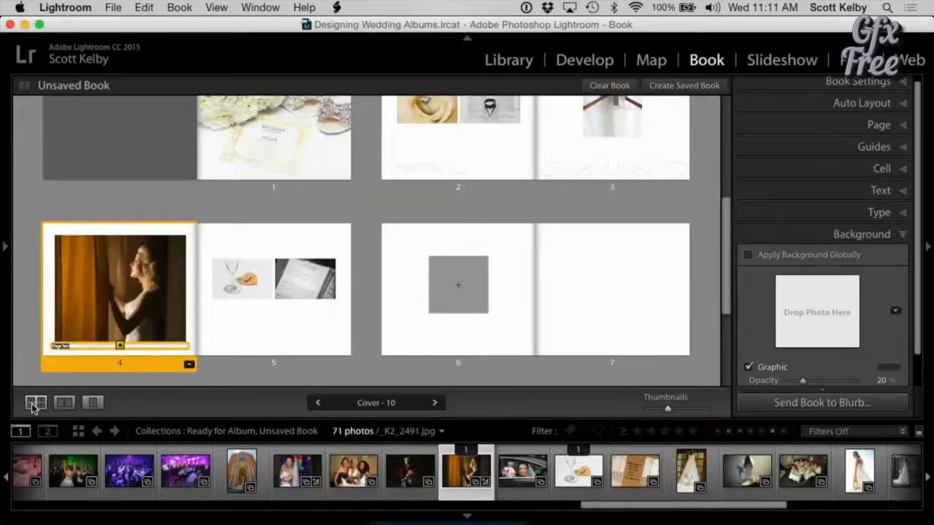
# - Compare page 4 in the multi-page, spread and single-page views, finishing in Single Page View
pyautogui.click(95, 404)
pyautogui.press('super+e')
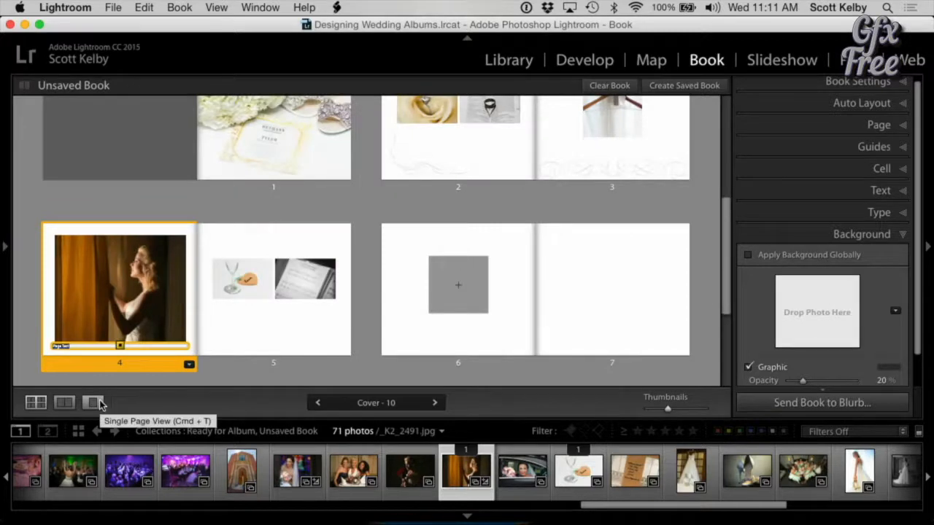
pyautogui.press('super+r')
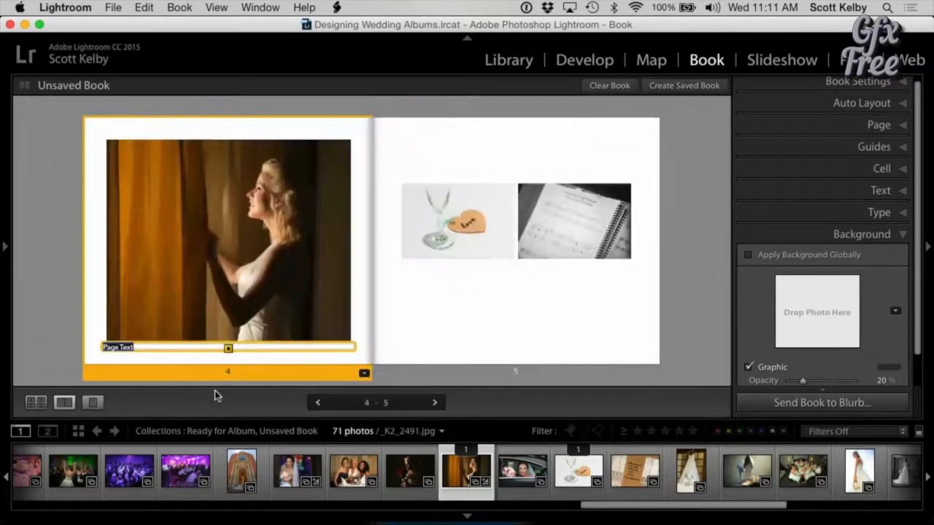
pyautogui.press('super+t')
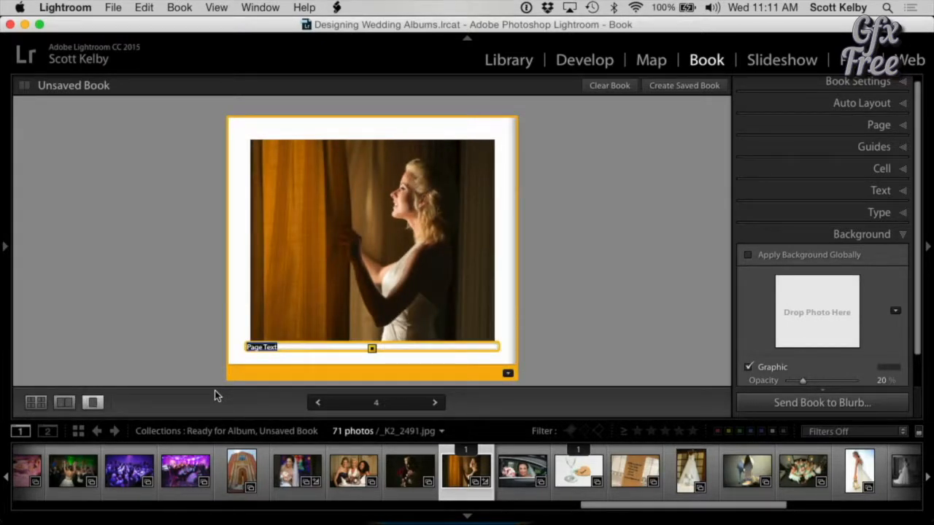
pyautogui.press('super+e')
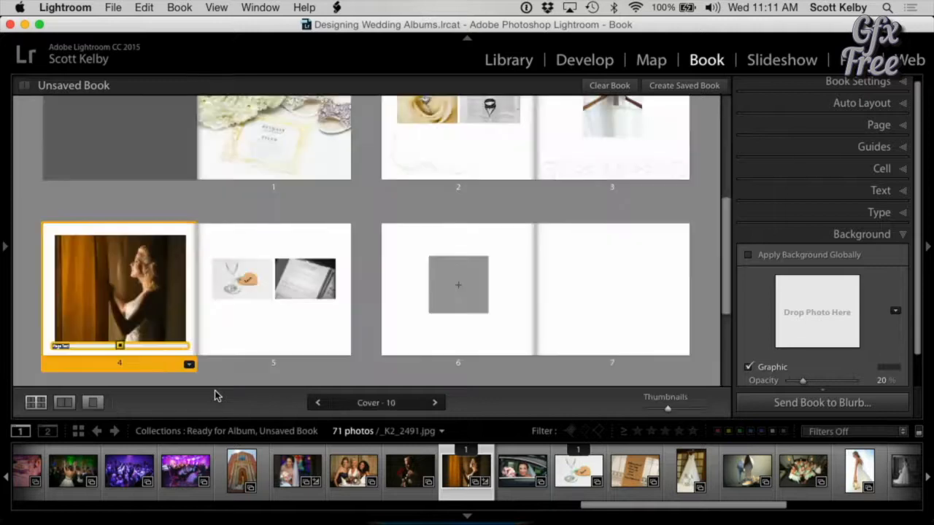
pyautogui.press('super+r')
pyautogui.press('super+t')
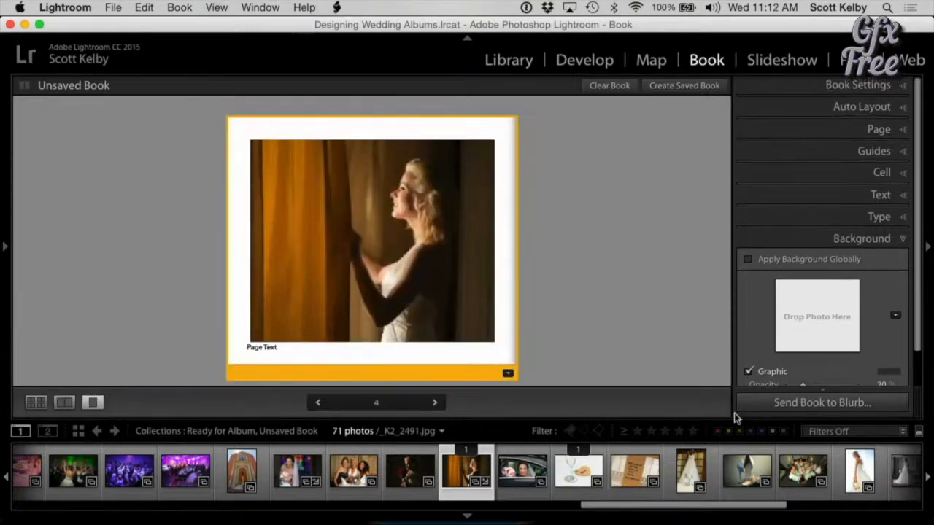
pyautogui.press('super+e')
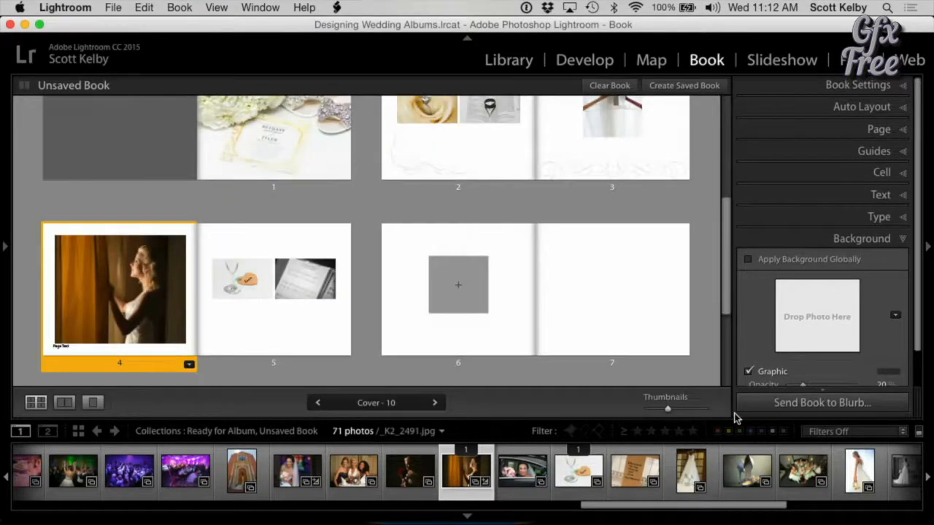
pyautogui.press('super+r')
pyautogui.press('super+t')
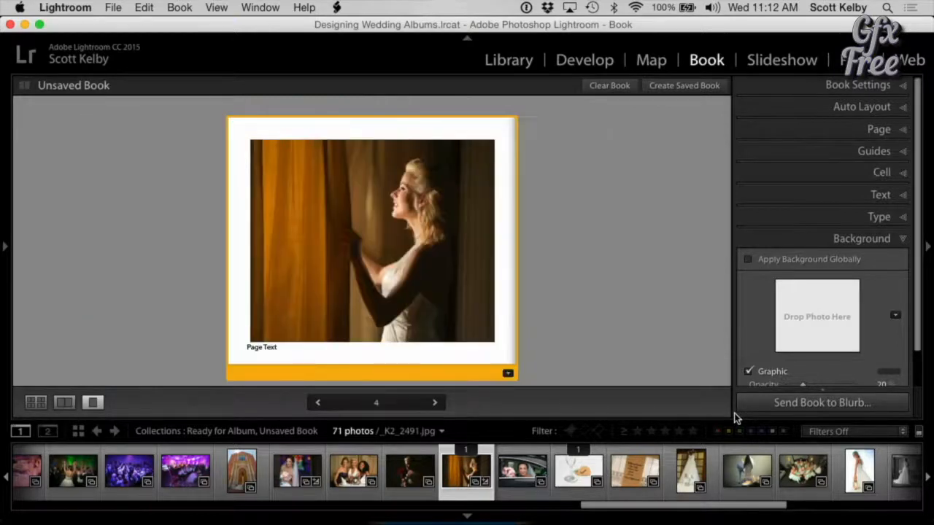
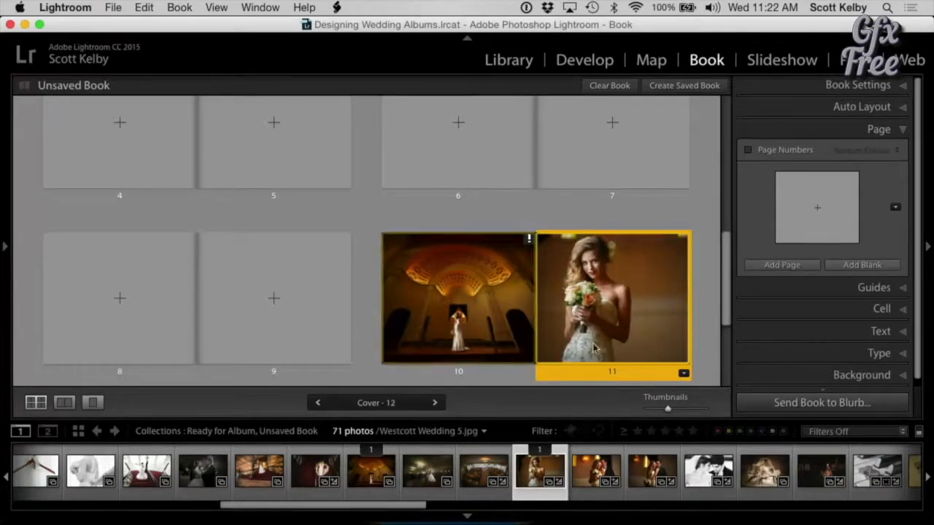
# - Apply the one-photo layout with an even white border to page 11 and show pages 10-11 as a spread
pyautogui.click(684, 374)
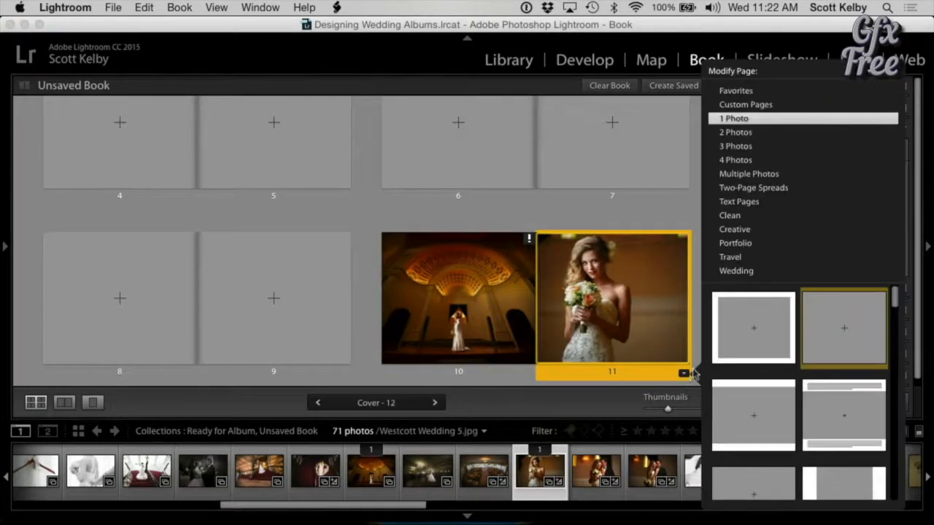
pyautogui.click(753, 351)
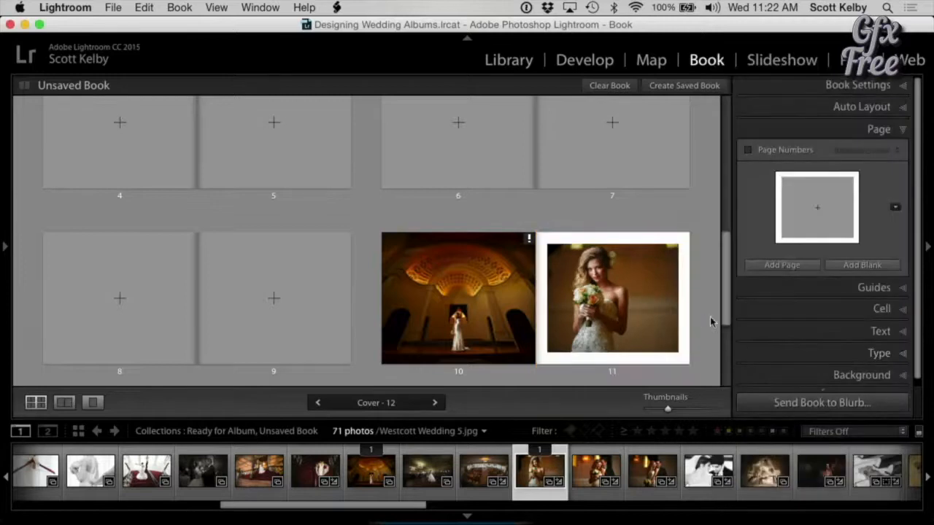
pyautogui.click(64, 402)
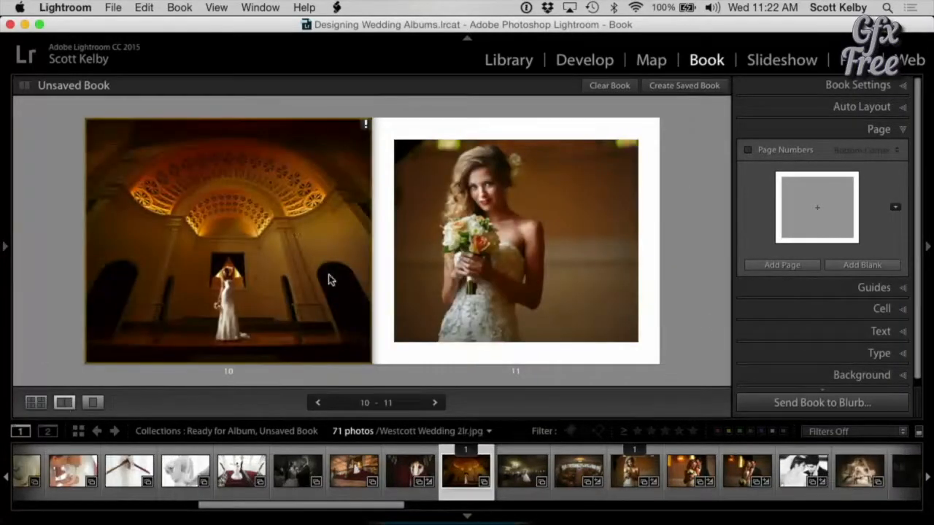
pyautogui.click(590, 194)
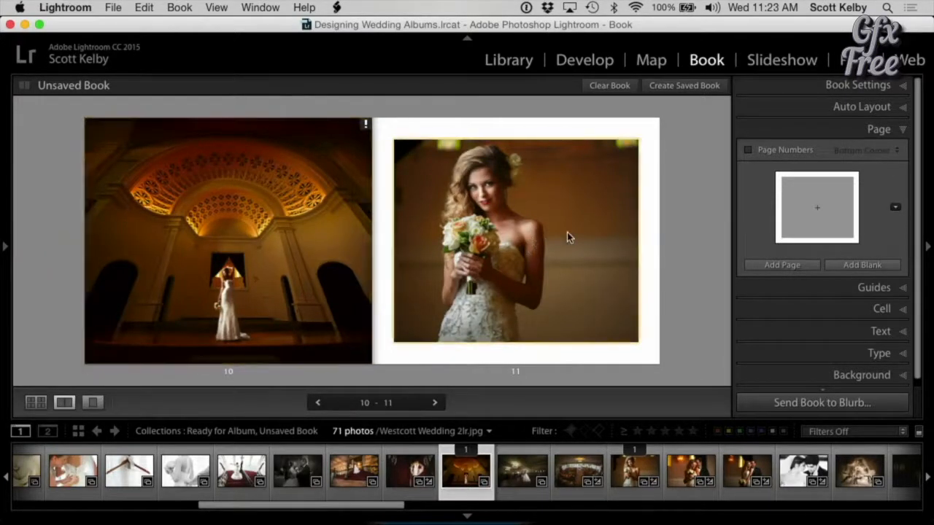
# - Try two smaller one-photo layouts with wider white margins on page 11, ending with the wider landscape cell
pyautogui.click(654, 374)
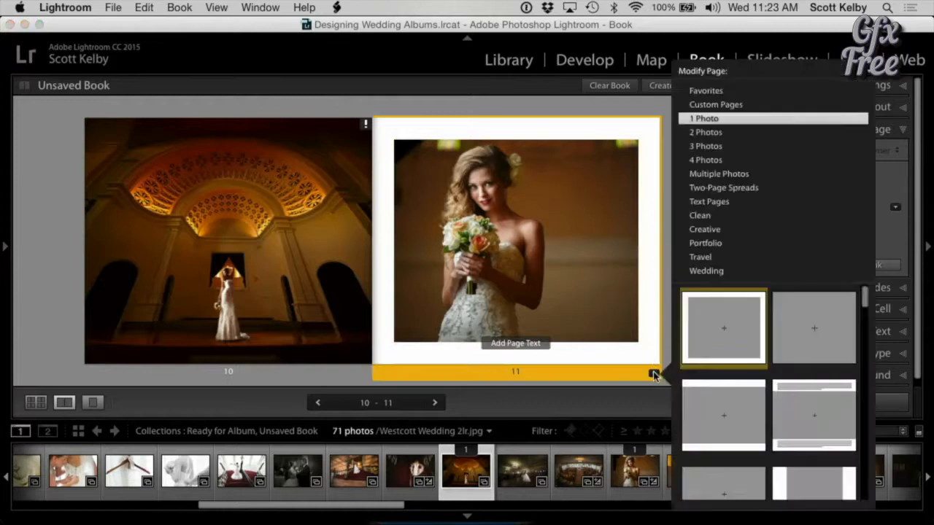
pyautogui.scroll(-10, 787, 422)
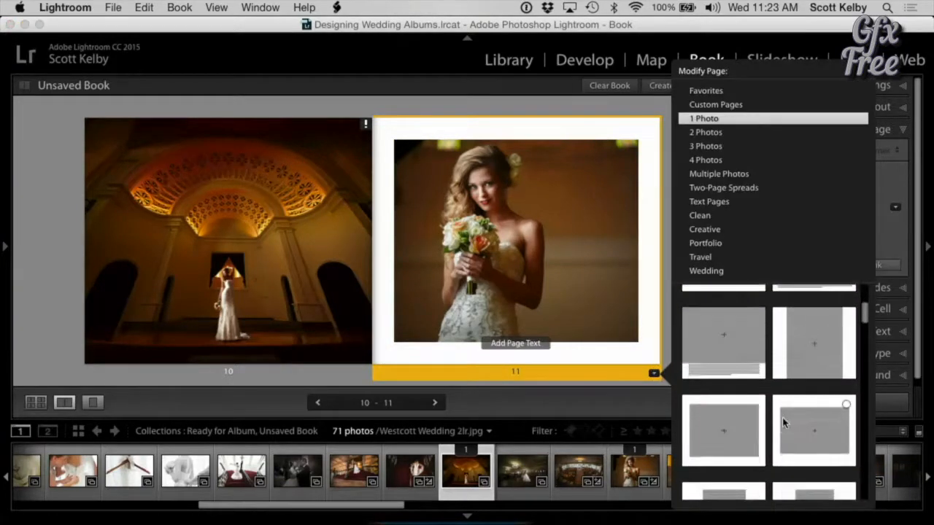
pyautogui.click(747, 428)
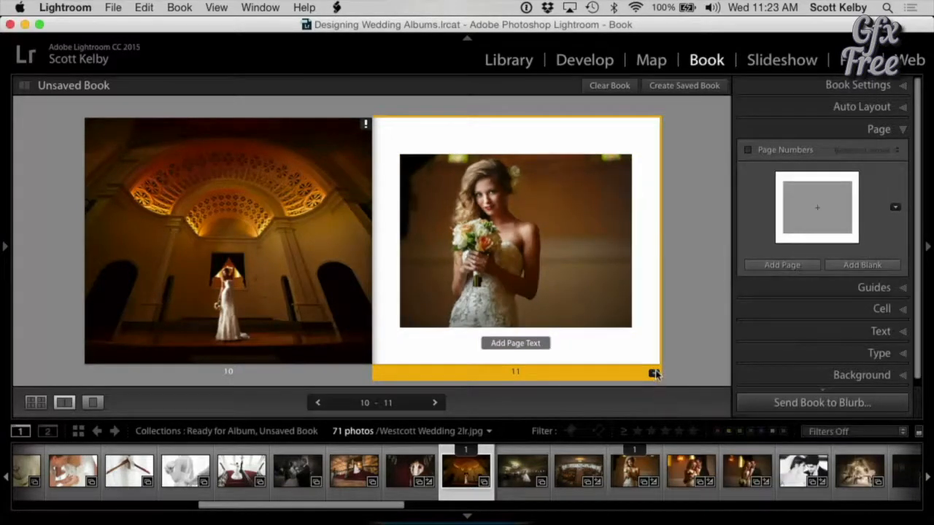
pyautogui.click(653, 373)
pyautogui.scroll(-5, 788, 427)
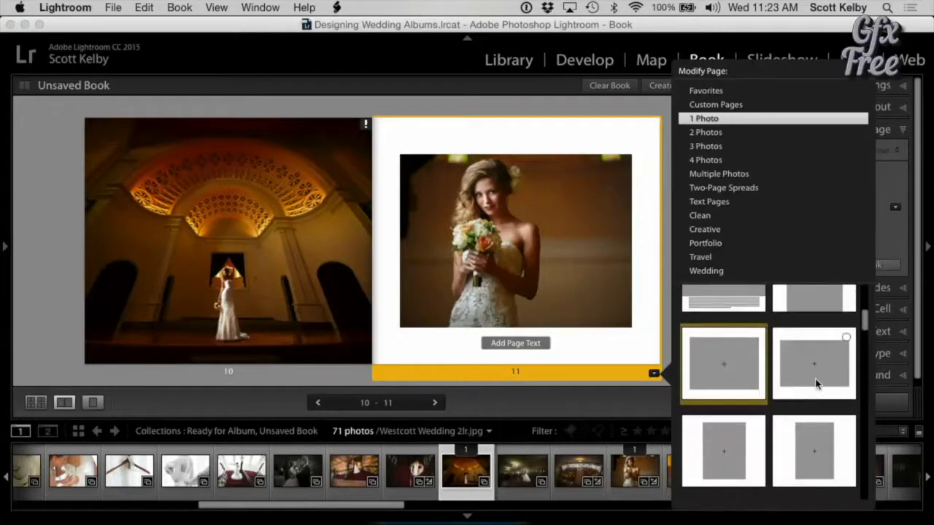
pyautogui.click(816, 385)
pyautogui.click(699, 306)
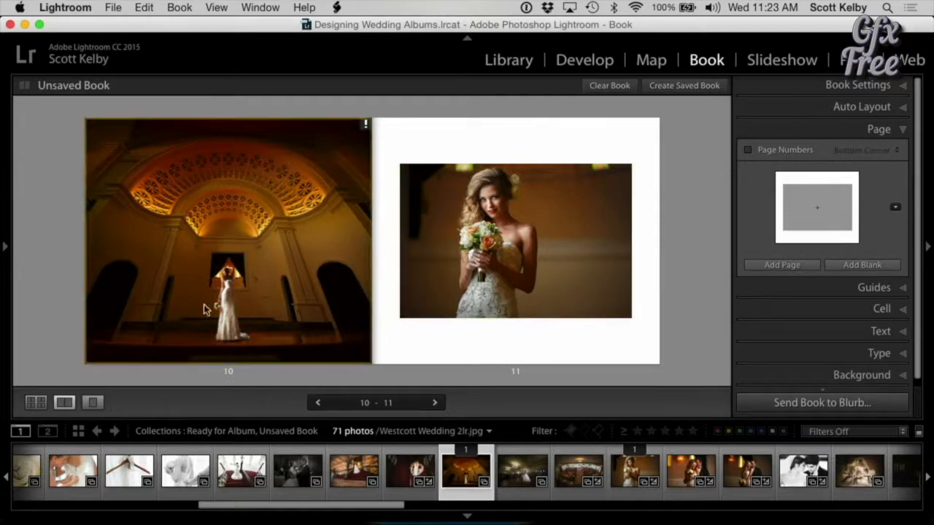
# - Apply the 2 Photos layout with two tall side-by-side cells to page 11
pyautogui.click(598, 350)
pyautogui.click(653, 372)
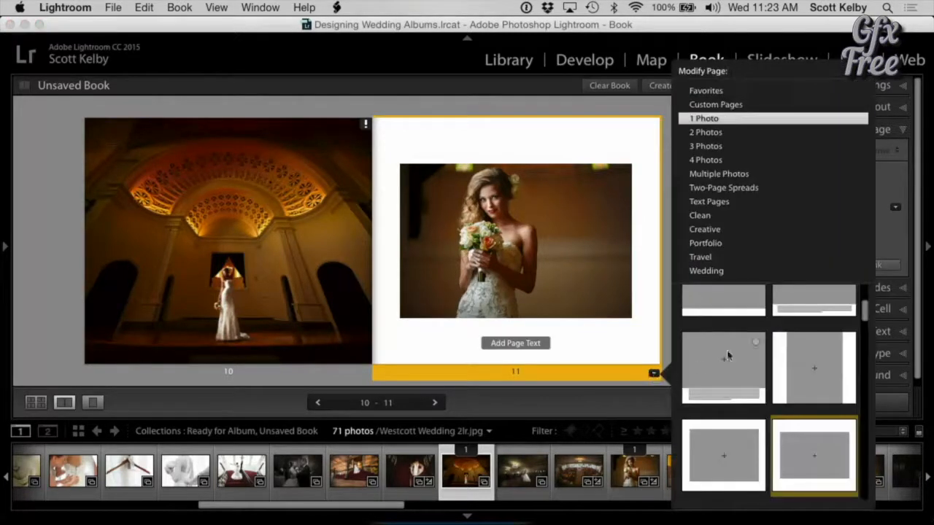
pyautogui.click(716, 145)
pyautogui.click(714, 137)
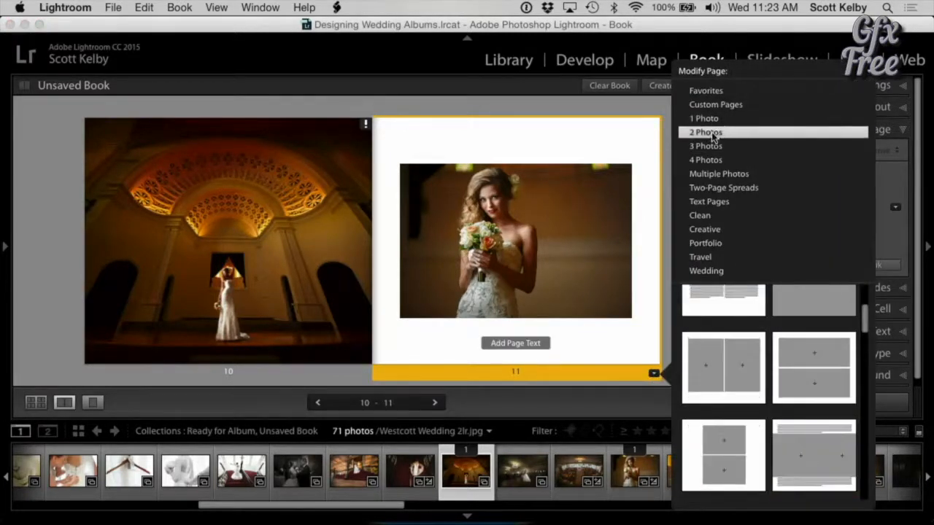
pyautogui.scroll(-1, 802, 357)
pyautogui.click(740, 368)
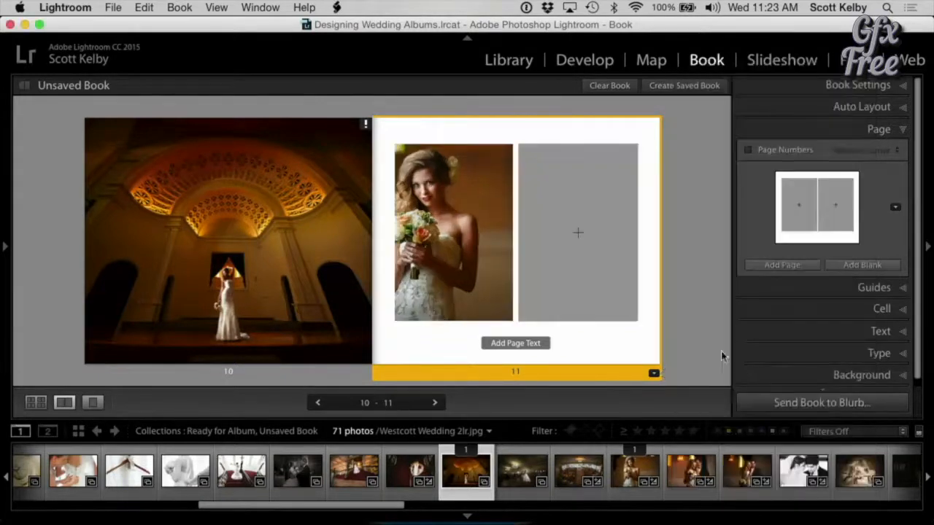
# - Fill page 11's left cell with Westcott Wedding 3.jpg and its right cell with Westcott Wedding 4.jpg
pyautogui.click(481, 256)
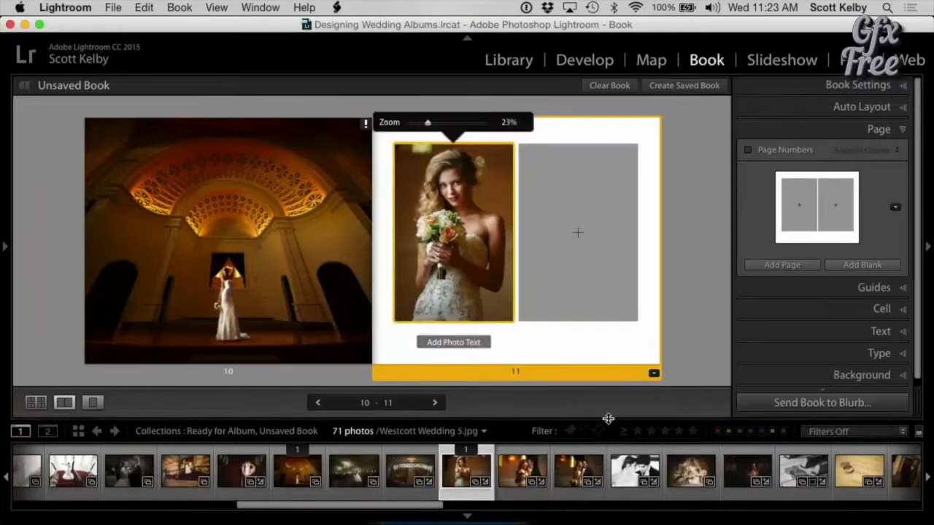
pyautogui.moveTo(537, 471); pyautogui.dragTo(423, 264)
pyautogui.moveTo(579, 470); pyautogui.dragTo(577, 253)
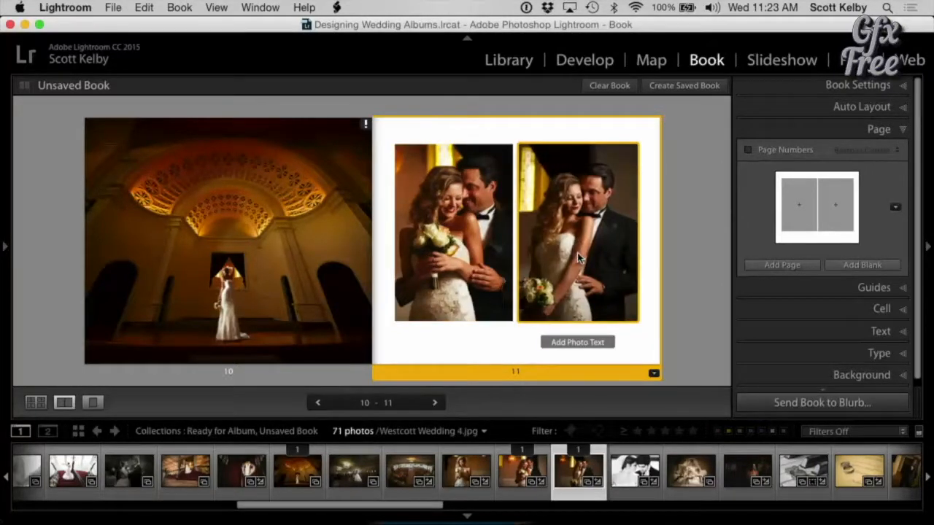
pyautogui.click(683, 258)
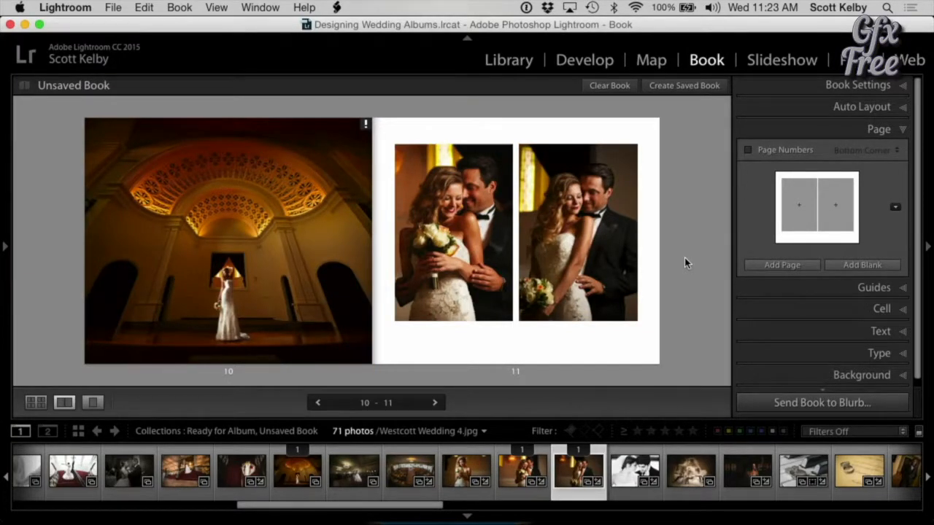
# - Add equal cell padding around both couple photos on page 11 so they sit smaller within their cells
pyautogui.click(632, 319)
pyautogui.moveTo(632, 319); pyautogui.dragTo(601, 310)
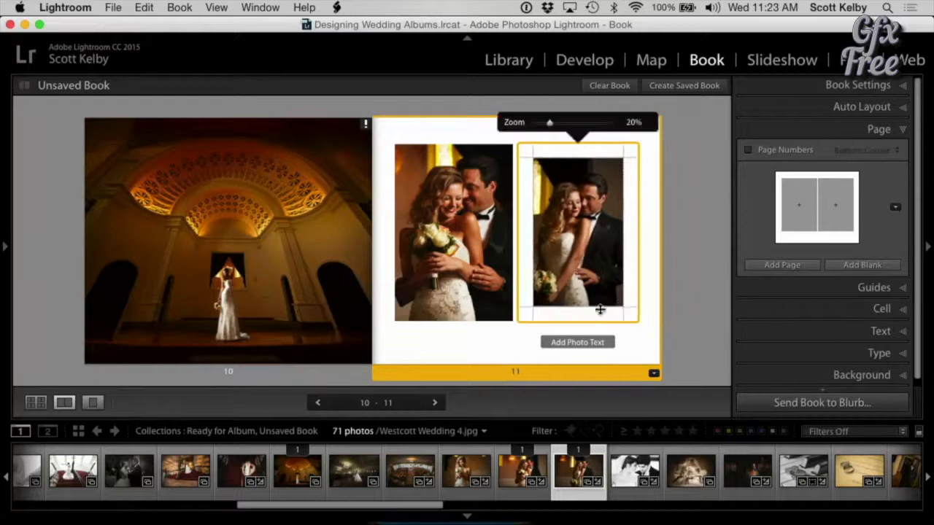
pyautogui.click(511, 318)
pyautogui.moveTo(510, 318); pyautogui.dragTo(500, 306)
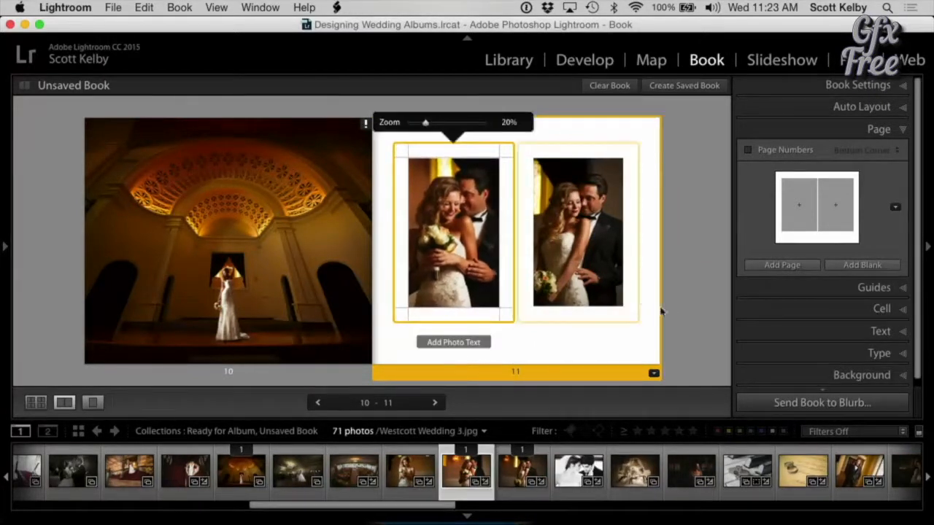
pyautogui.click(686, 312)
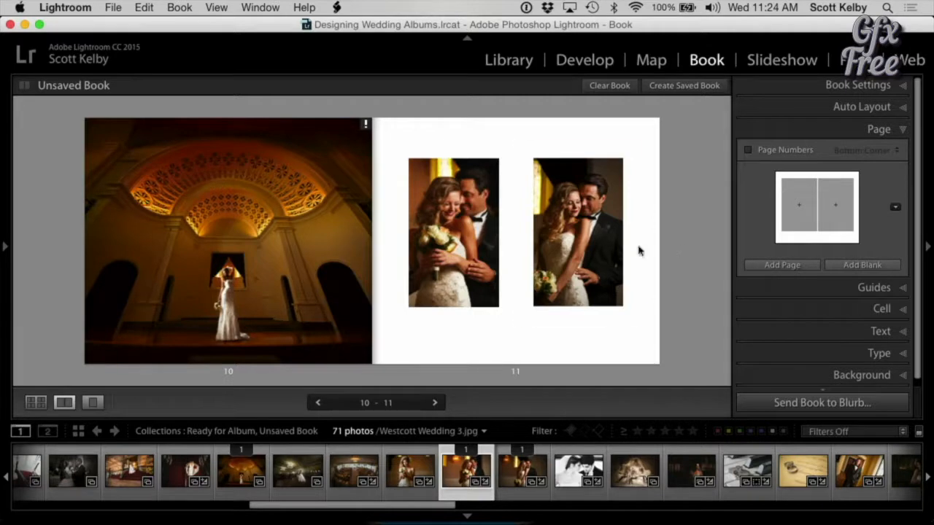
# - Zoom in slightly on the couple photo in page 11's right cell to match its neighbour's framing
pyautogui.click(569, 203)
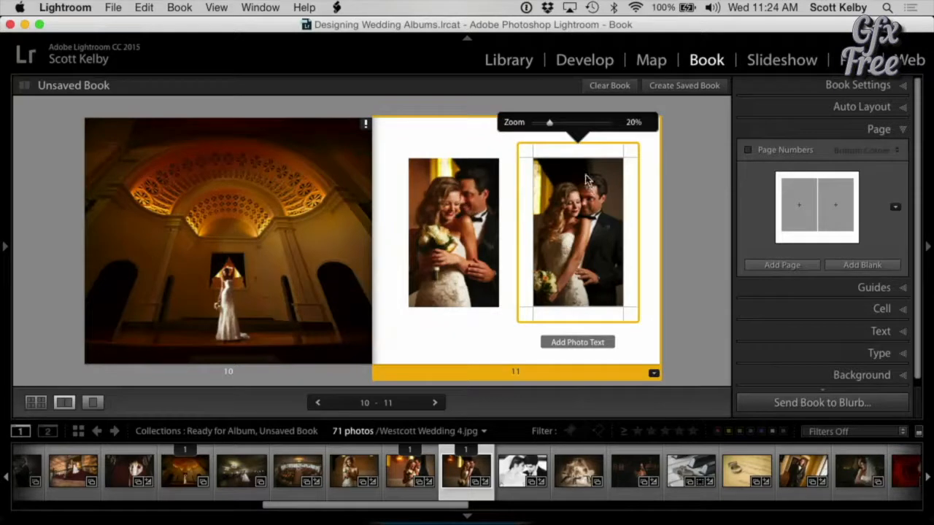
pyautogui.moveTo(549, 122); pyautogui.dragTo(554, 126)
pyautogui.click(665, 220)
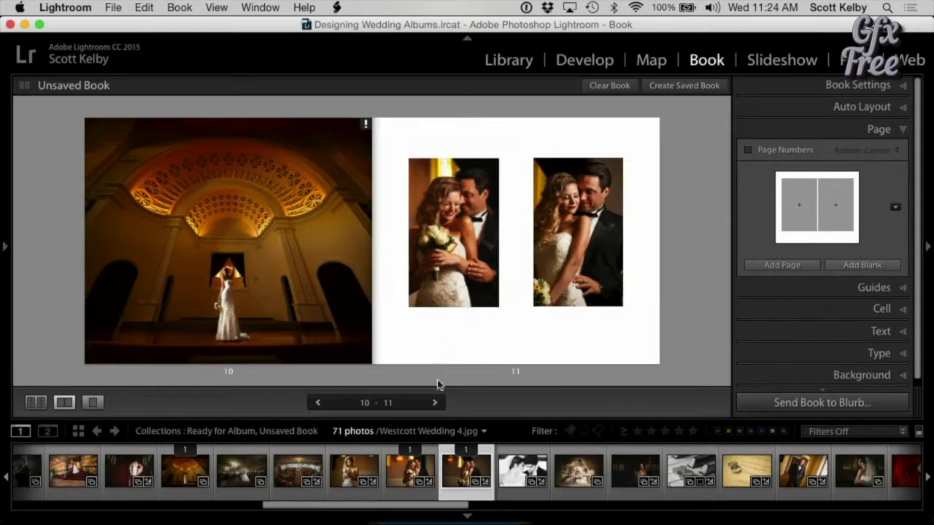
# - Go to the spread of pages 8-9 and apply the 12-cell Multiple Photos grid layout to page 9
pyautogui.click(434, 403)
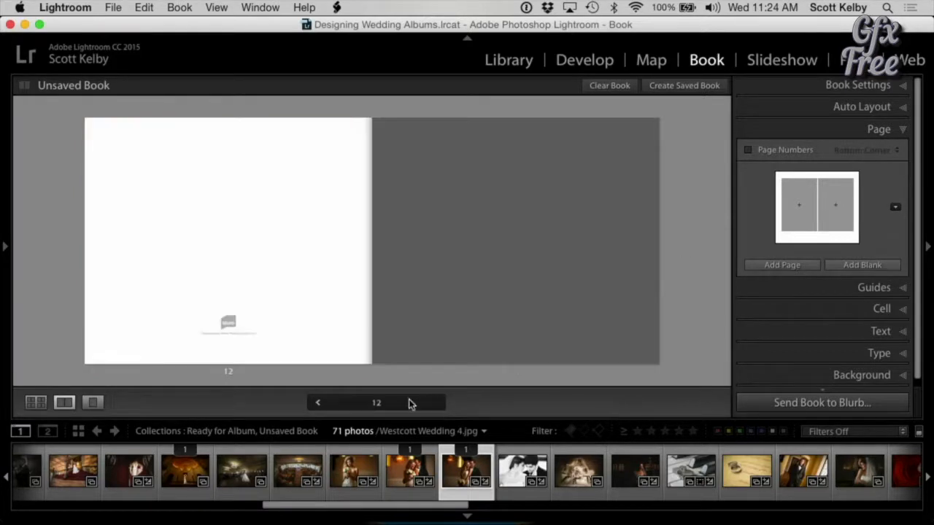
pyautogui.click(318, 402)
pyautogui.click(318, 402)
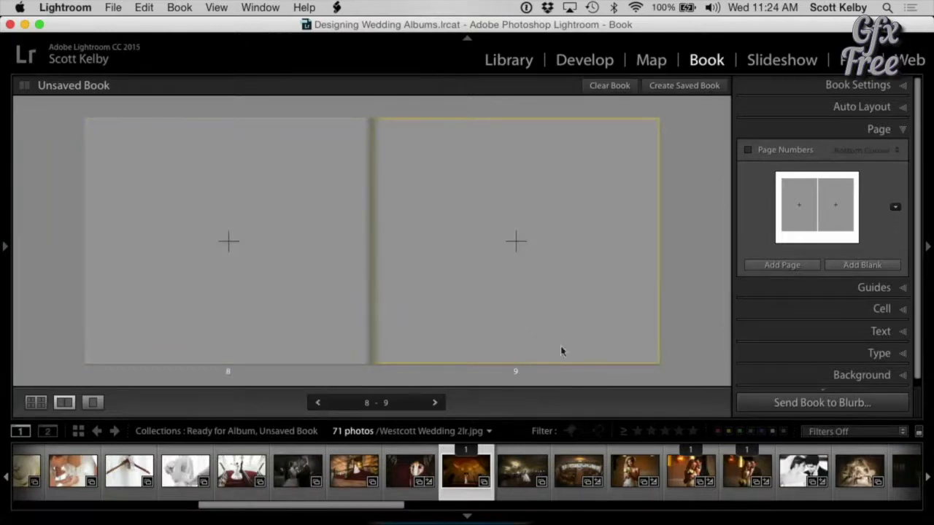
pyautogui.click(635, 356)
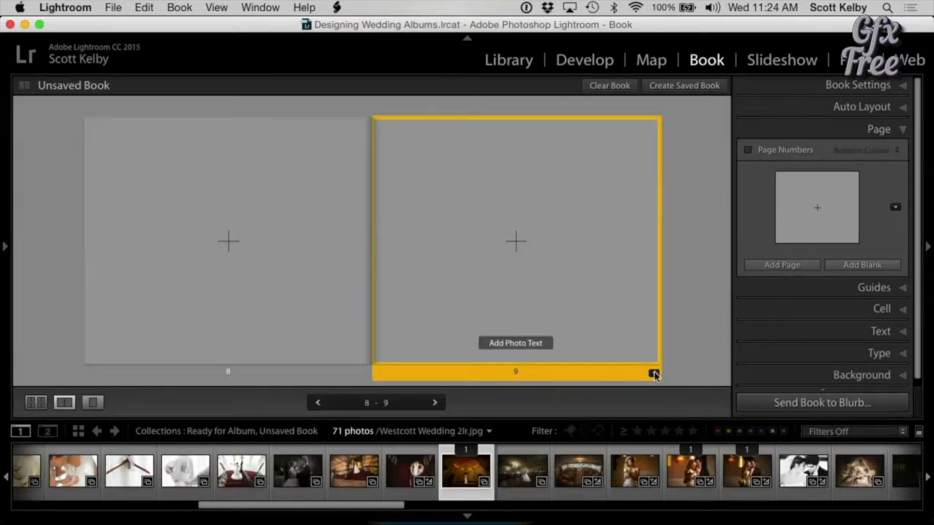
pyautogui.click(654, 373)
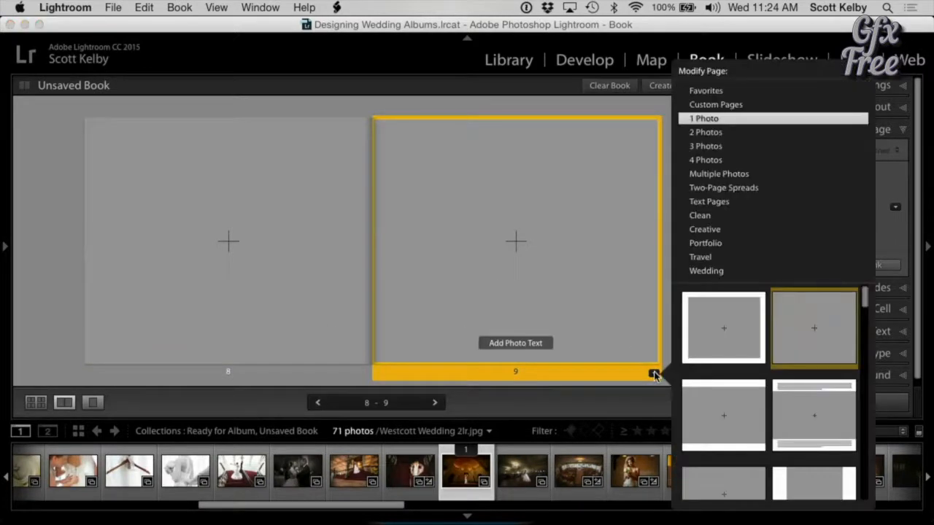
pyautogui.click(736, 176)
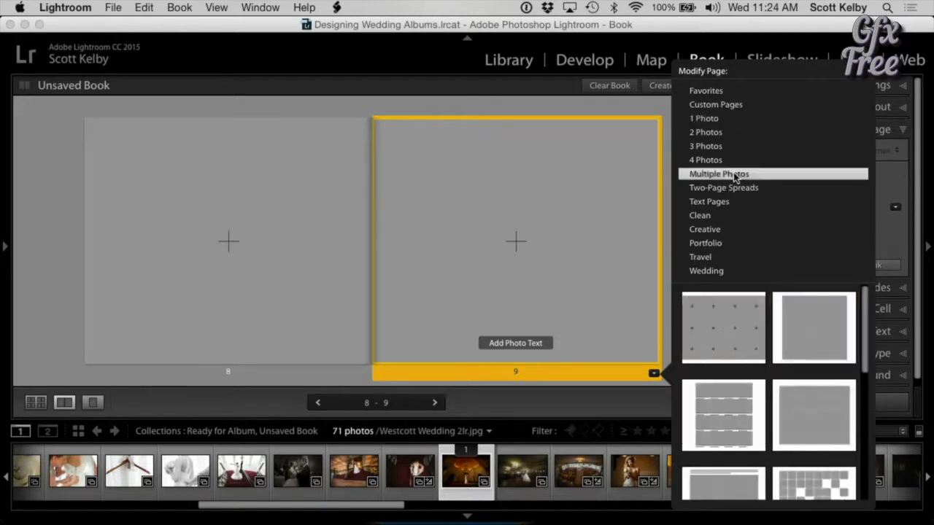
pyautogui.click(741, 325)
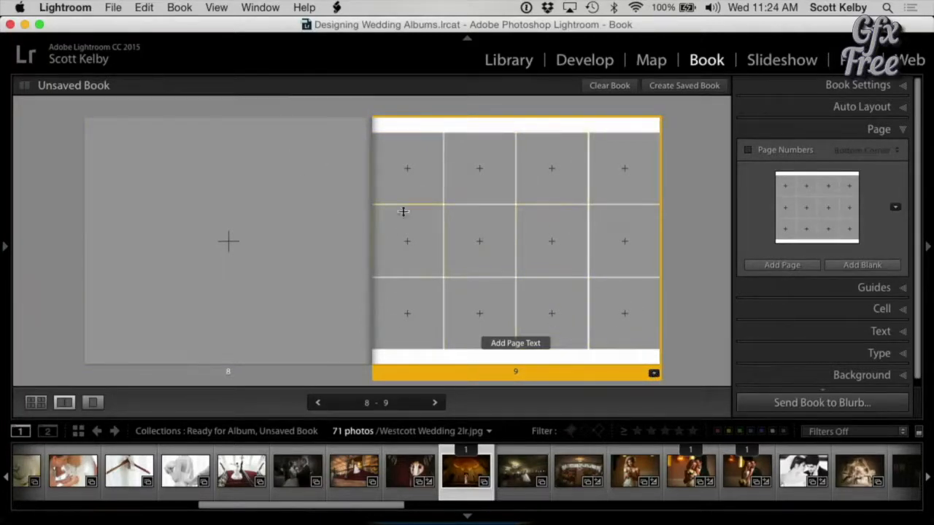
# - Change page 9 to the Multiple Photos layout with six tall cells in two rows of three and a white border
pyautogui.click(653, 372)
pyautogui.scroll(-10, 795, 312)
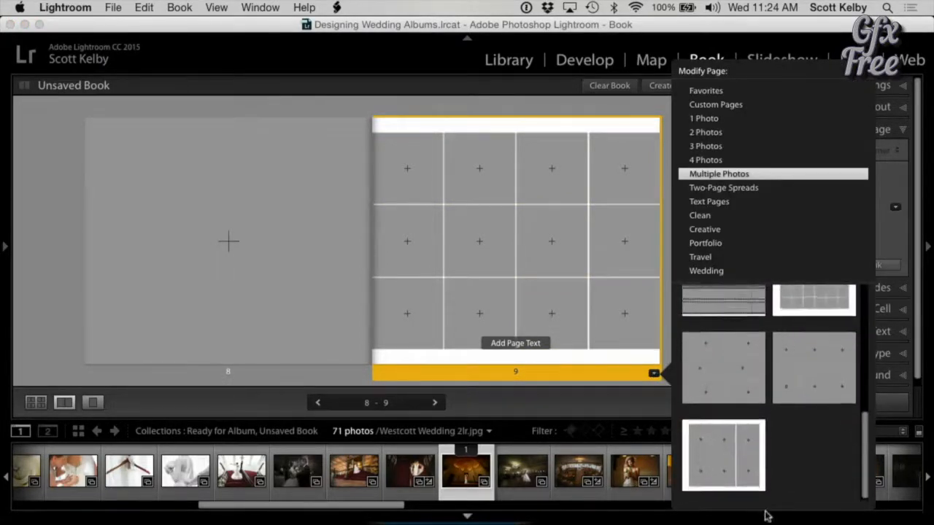
pyautogui.click(745, 464)
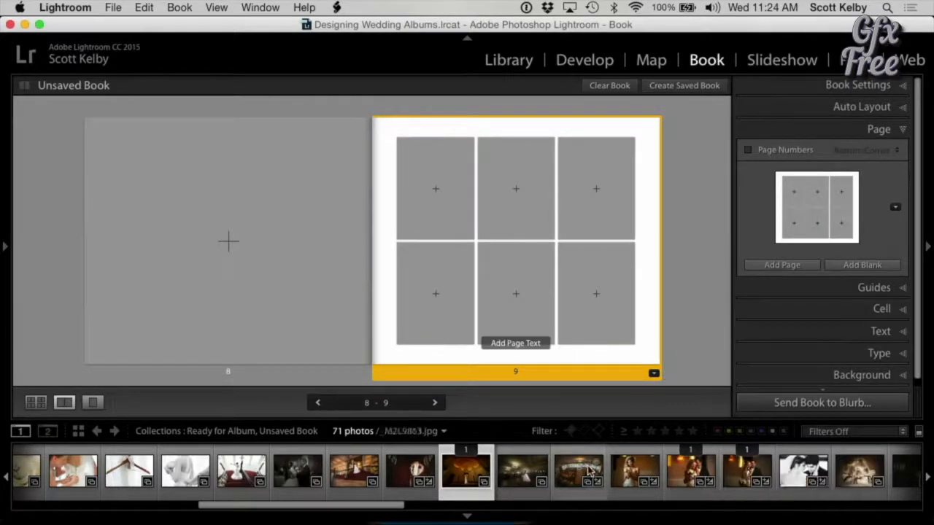
# - Fill page 8 with the full-page photo of two bridesmaids helping the bride with her shoes
pyautogui.scroll(5, 589, 470)
pyautogui.scroll(4, 590, 471)
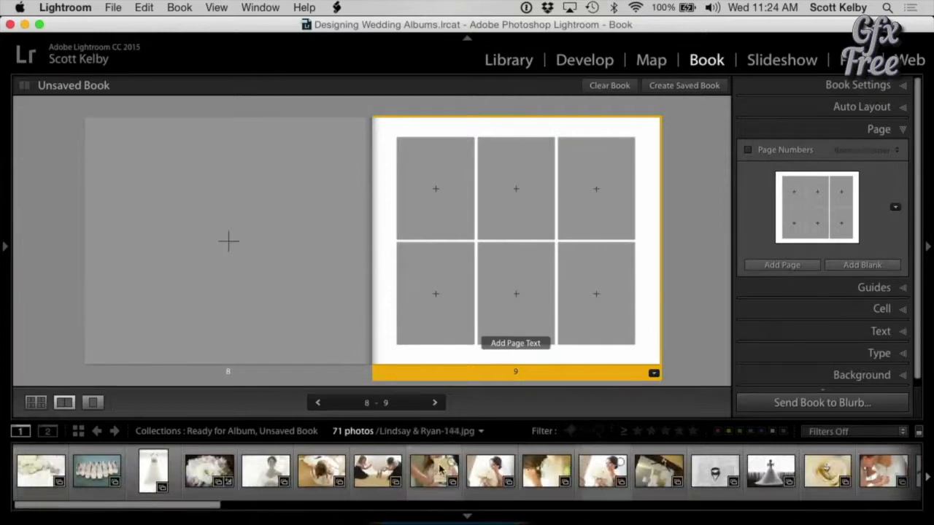
pyautogui.moveTo(378, 471); pyautogui.dragTo(270, 313)
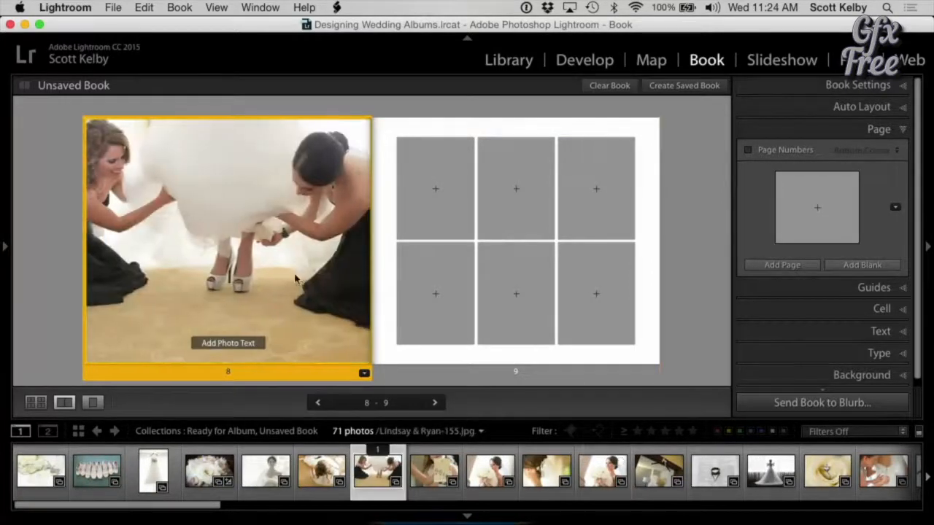
pyautogui.click(298, 280)
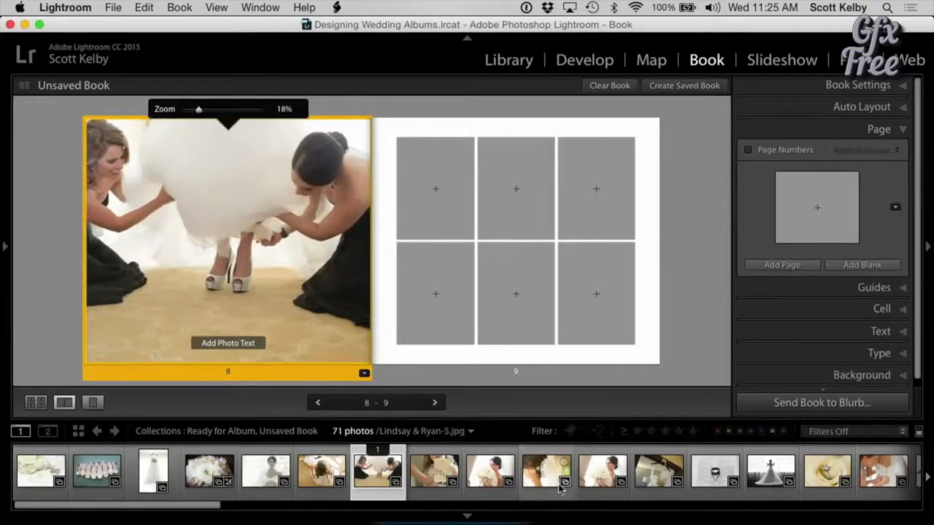
# - Fill page 9's top row with the gold-bodice dress, ring and rose photos, and its bottom row with the white dress, updo hair and shoes photos
pyautogui.moveTo(659, 472); pyautogui.dragTo(436, 188)
pyautogui.moveTo(714, 471); pyautogui.dragTo(516, 190)
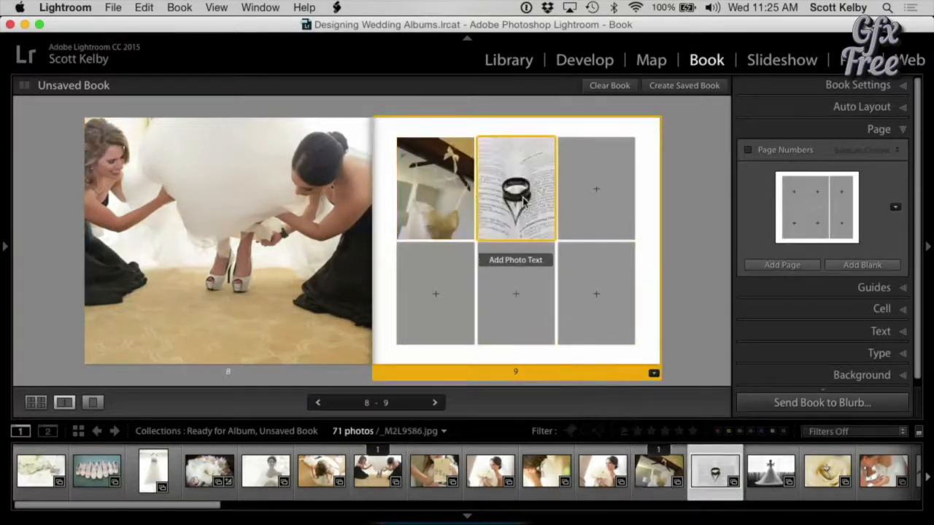
pyautogui.moveTo(209, 473); pyautogui.dragTo(604, 184)
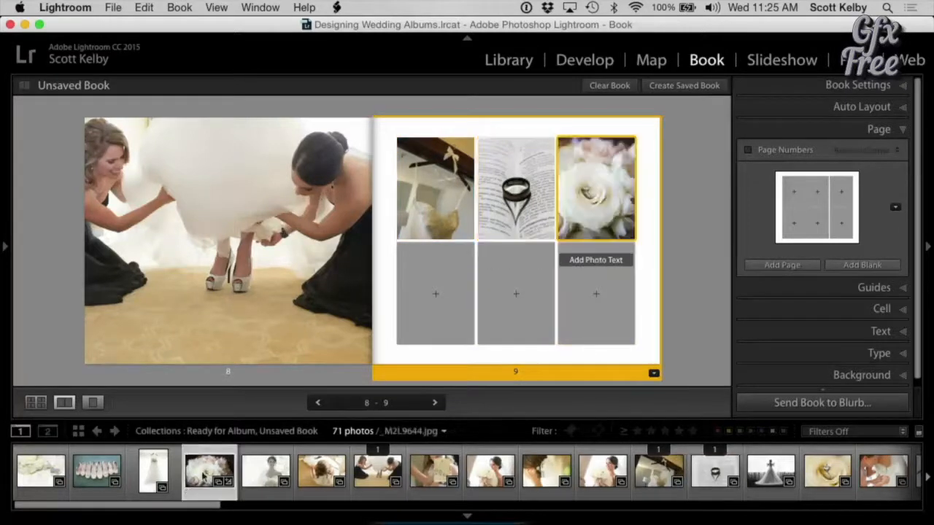
pyautogui.moveTo(151, 485); pyautogui.dragTo(467, 306)
pyautogui.moveTo(96, 470); pyautogui.dragTo(610, 311)
pyautogui.moveTo(336, 485); pyautogui.dragTo(530, 332)
pyautogui.click(452, 308)
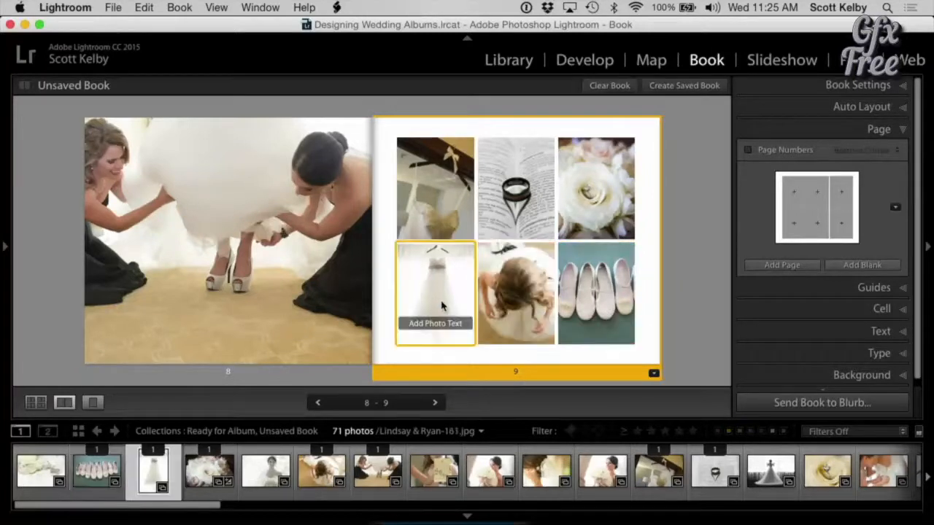
pyautogui.click(514, 296)
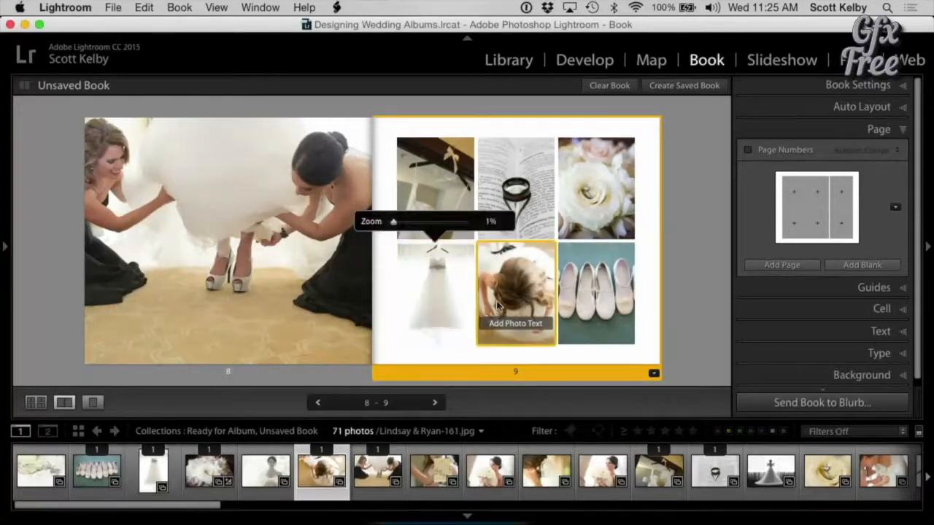
# - Enlarge the spread by hiding the surrounding panels, and swap page 9's rose photo with the bridesmaids photo on page 8
pyautogui.click(670, 291)
pyautogui.hotkey('shift', 'Tab')
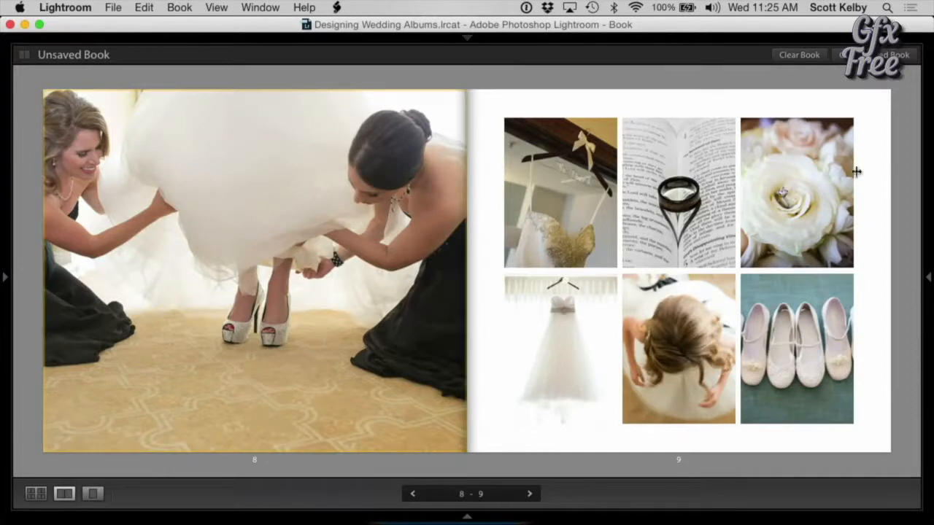
pyautogui.moveTo(855, 172); pyautogui.dragTo(225, 242)
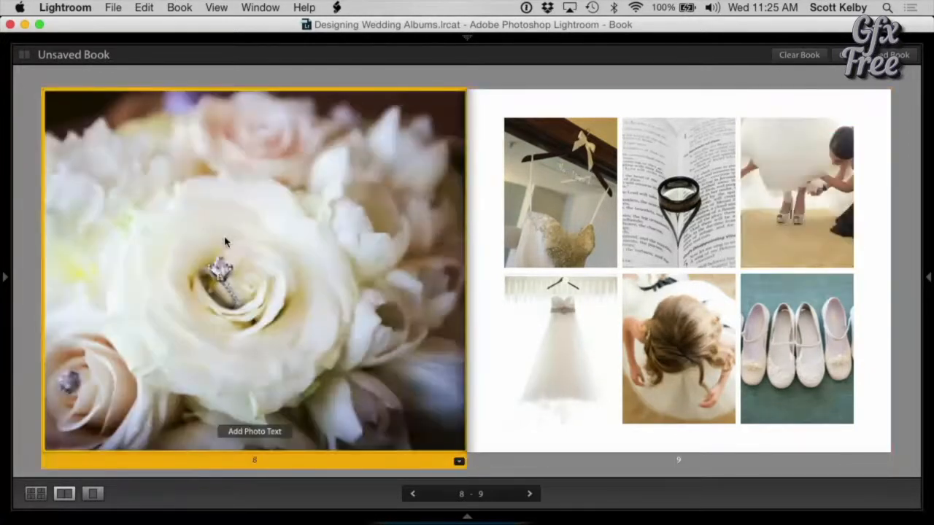
pyautogui.click(795, 208)
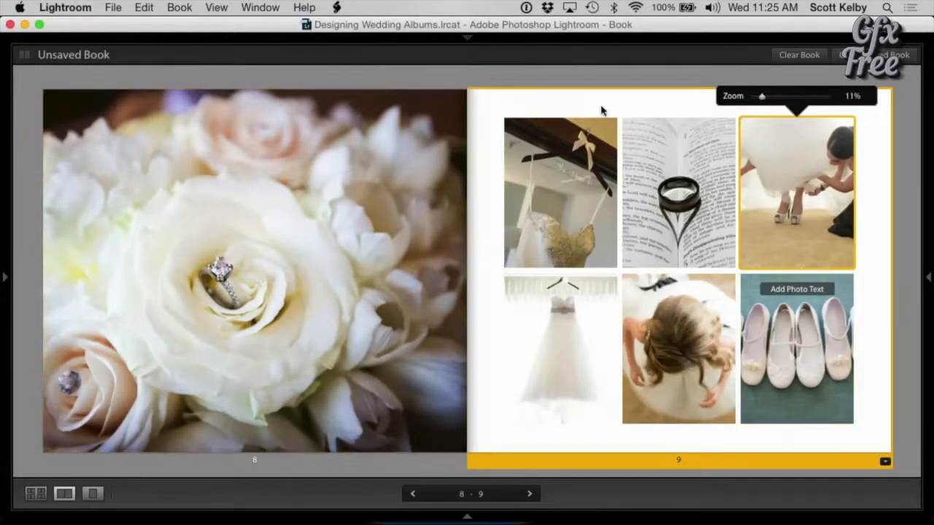
pyautogui.click(630, 70)
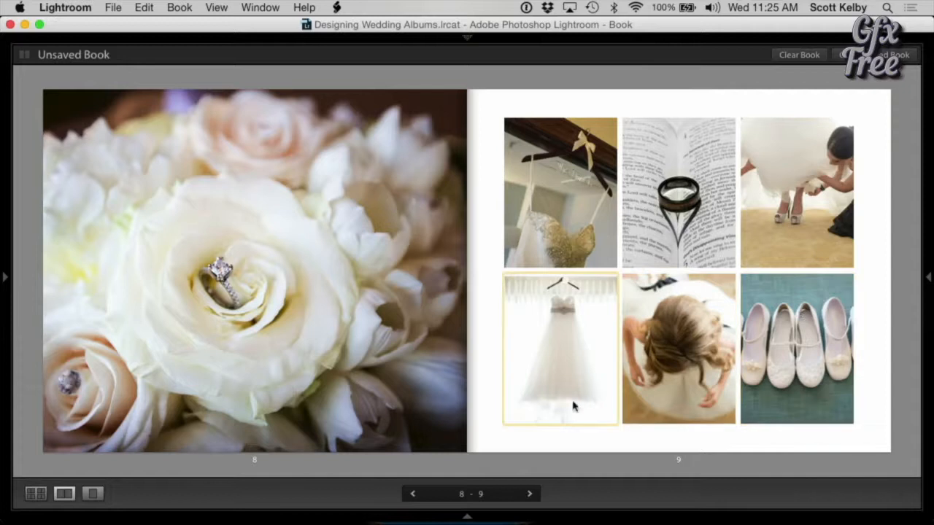
# - Apply the 2 Photos layout with two bordered side-by-side vertical cells to page 8
pyautogui.click(450, 439)
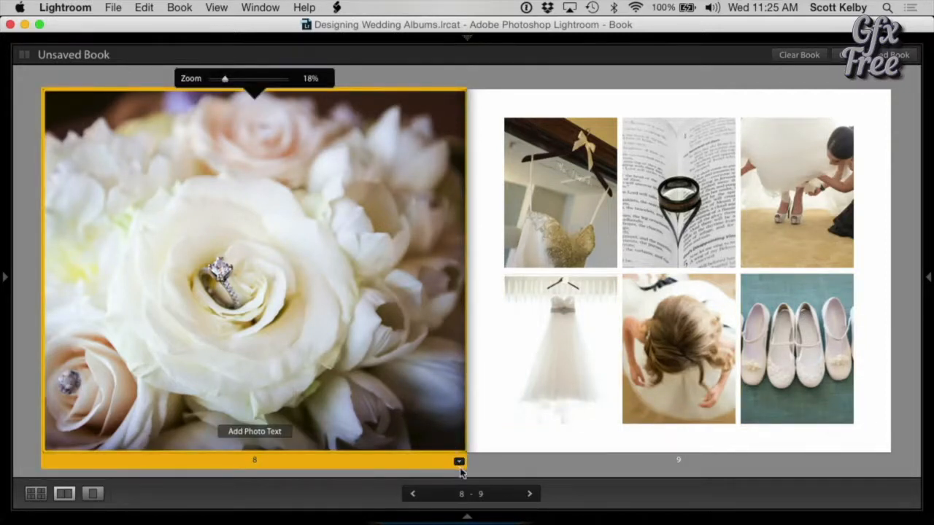
pyautogui.click(459, 463)
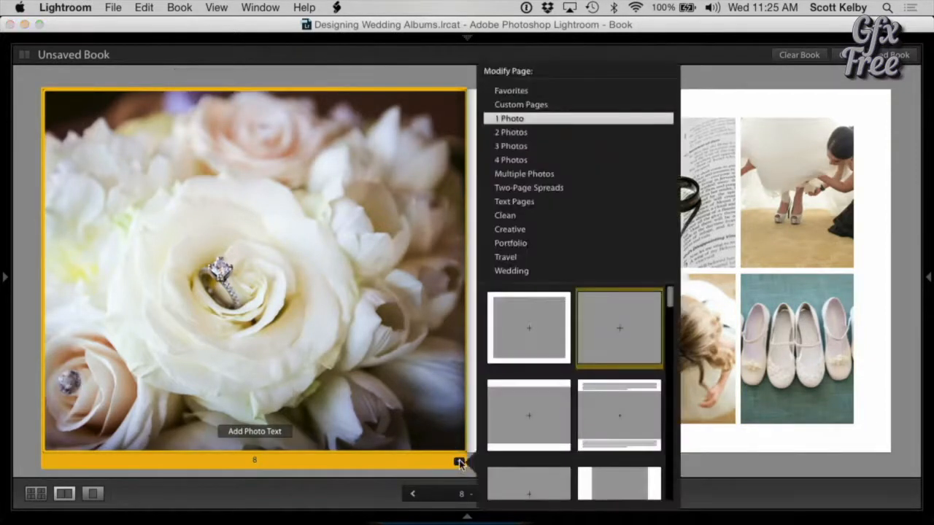
pyautogui.click(509, 135)
pyautogui.scroll(-5, 615, 408)
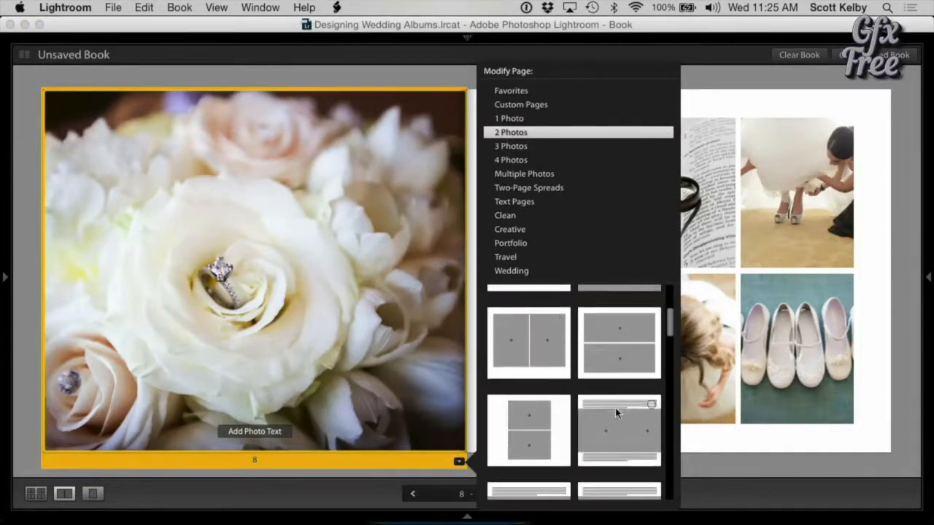
pyautogui.click(556, 359)
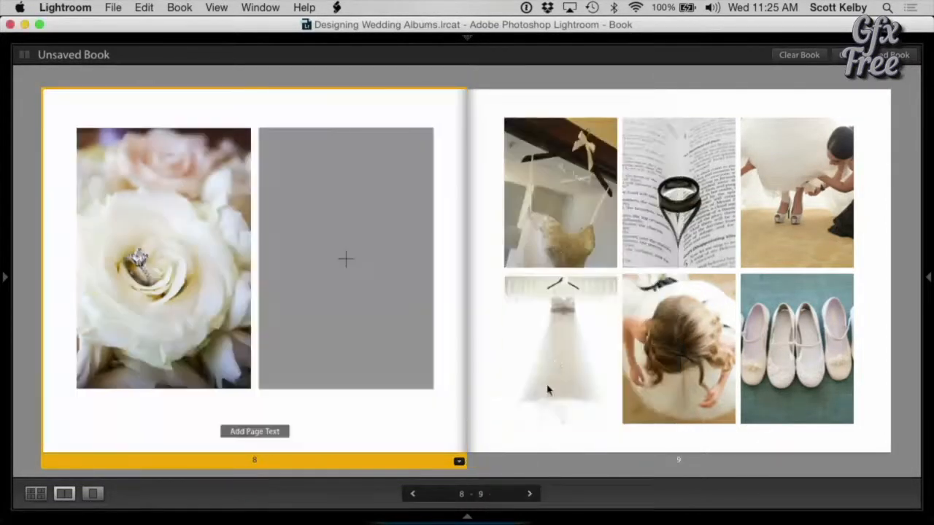
# - Apply the same bordered side-by-side 2 Photos layout to page 9
pyautogui.click(786, 451)
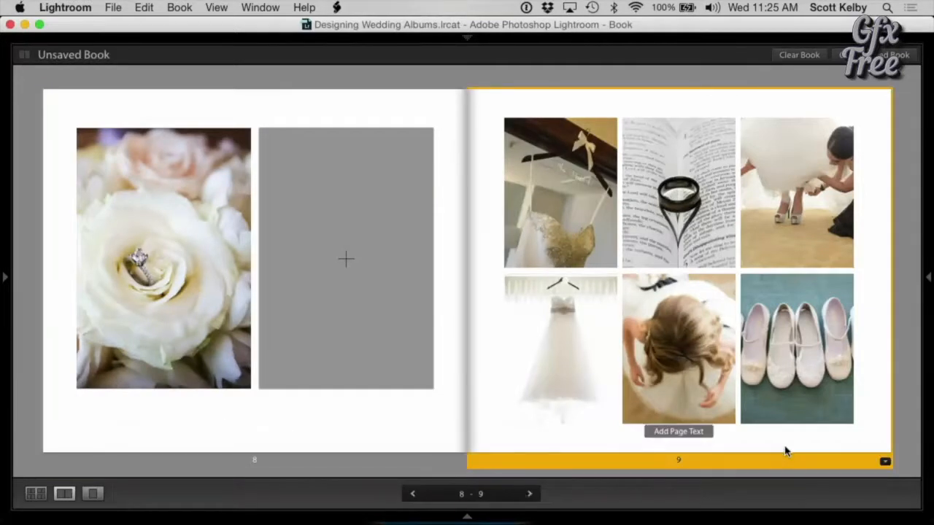
pyautogui.click(435, 445)
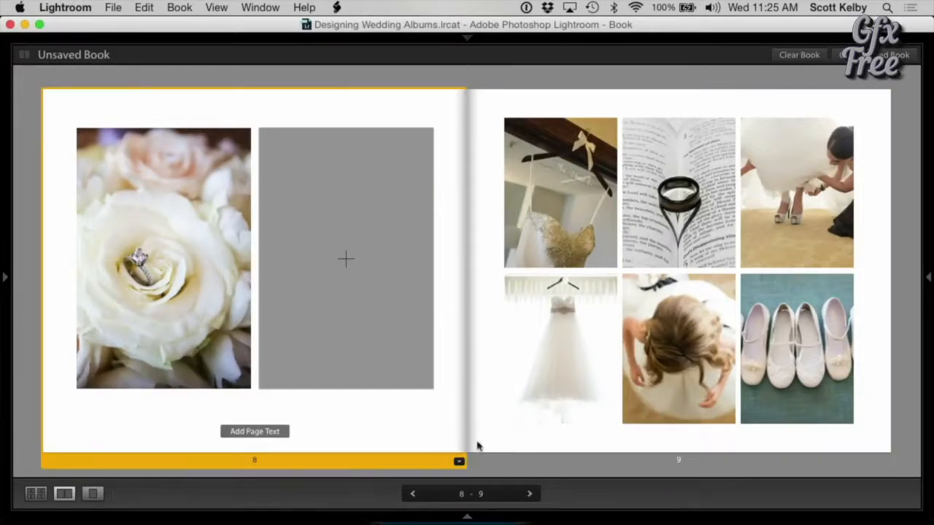
pyautogui.click(562, 441)
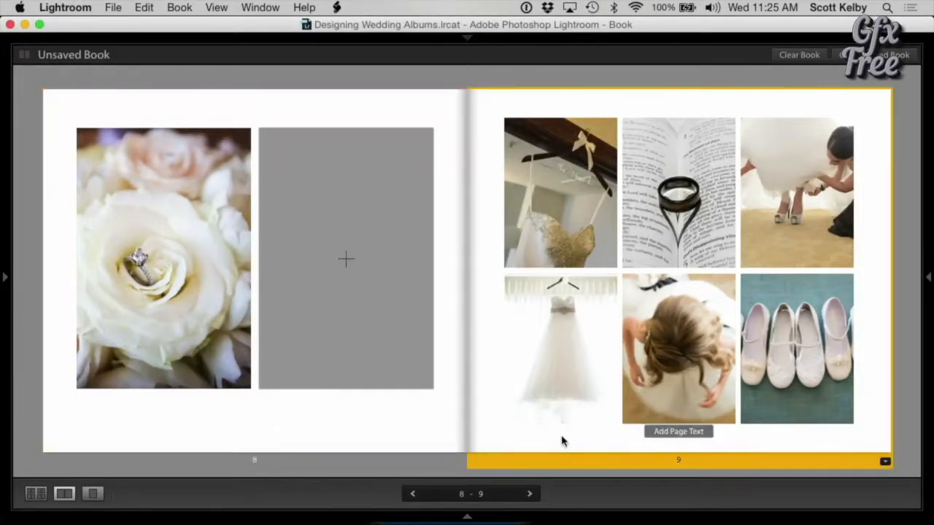
pyautogui.click(885, 461)
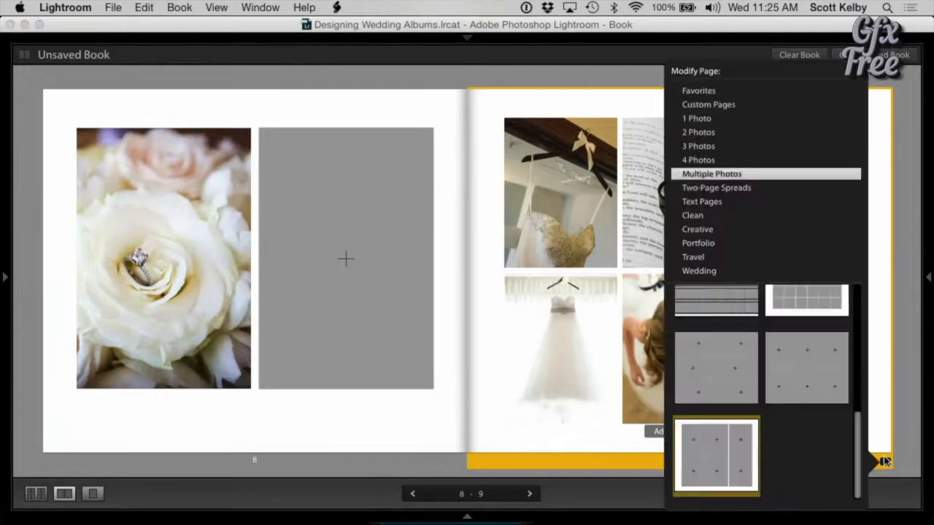
pyautogui.click(705, 133)
pyautogui.scroll(5, 804, 401)
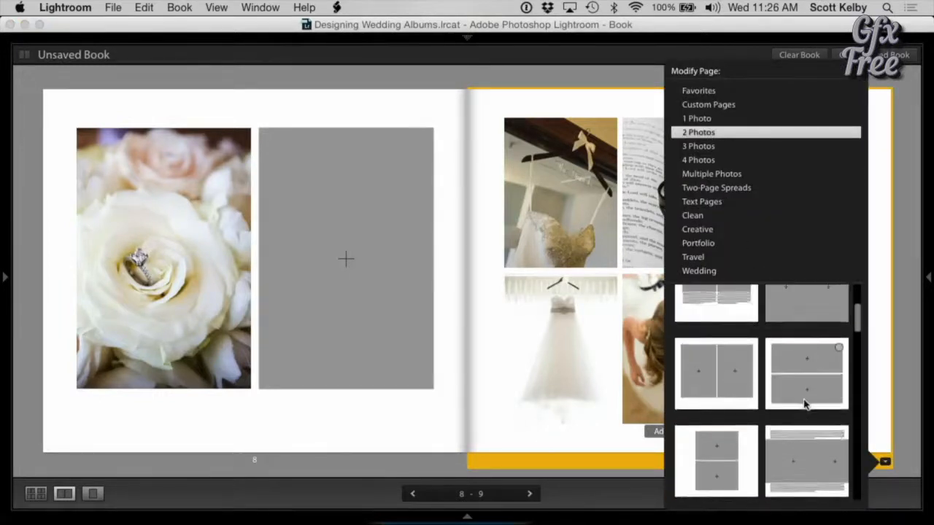
pyautogui.click(736, 390)
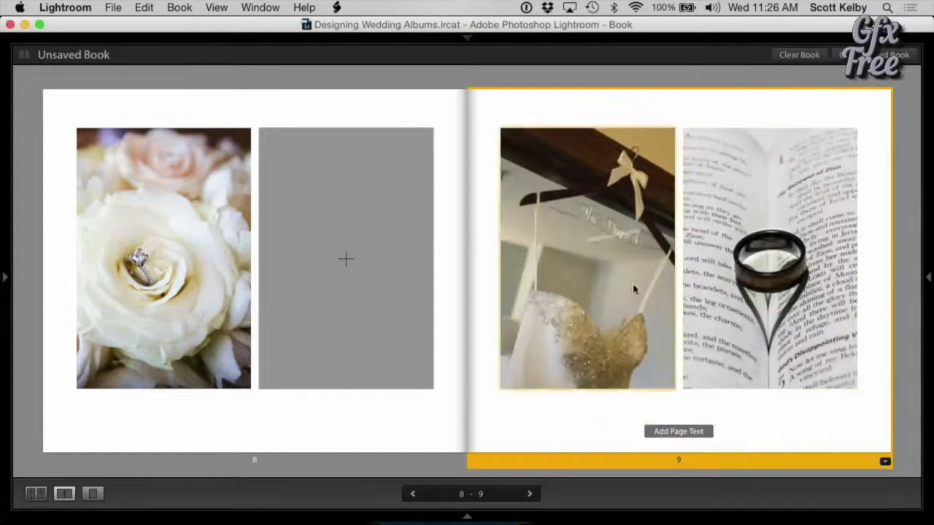
# - Show the filmstrip again and fill page 8's empty right cell with the overhead photo of the girl's updo
pyautogui.click(465, 516)
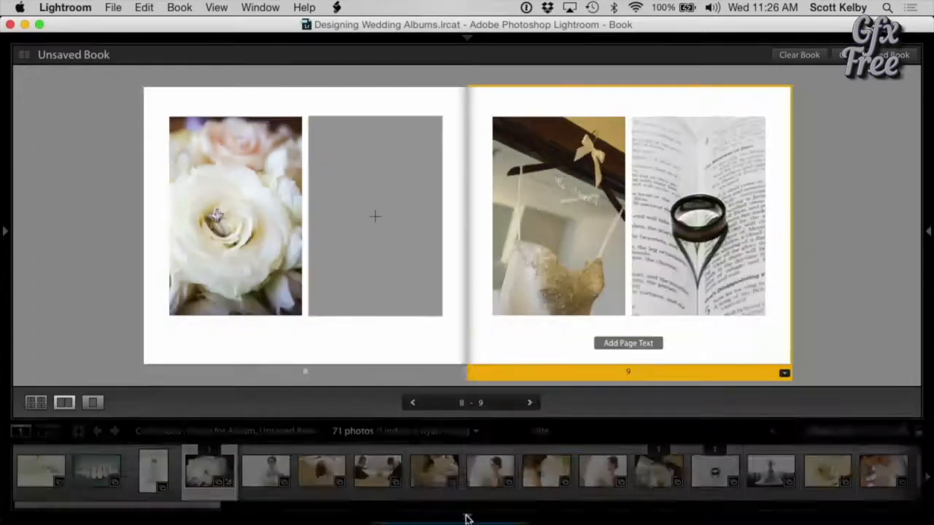
pyautogui.moveTo(323, 474); pyautogui.dragTo(391, 218)
pyautogui.click(828, 287)
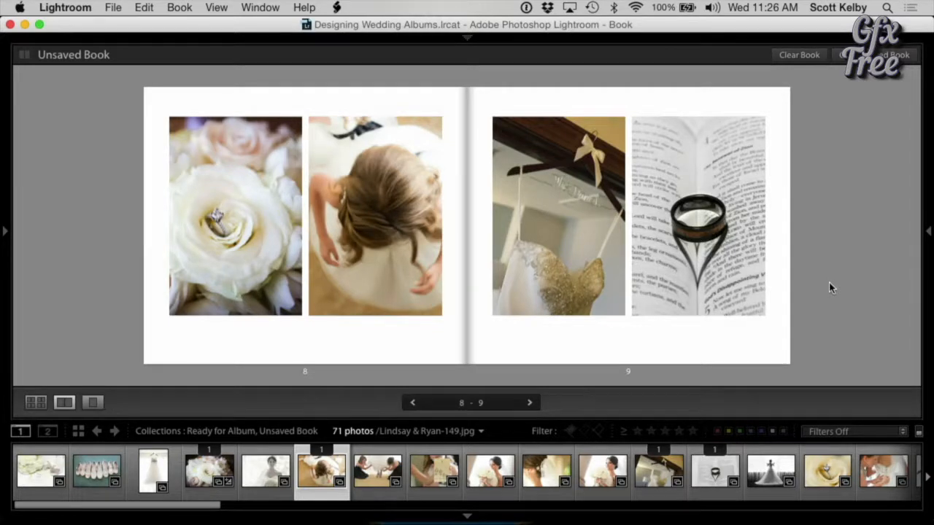
# - Add equal cell padding around the ring photo and the hanging dress photo on page 9
pyautogui.click(750, 291)
pyautogui.moveTo(760, 315); pyautogui.dragTo(750, 302)
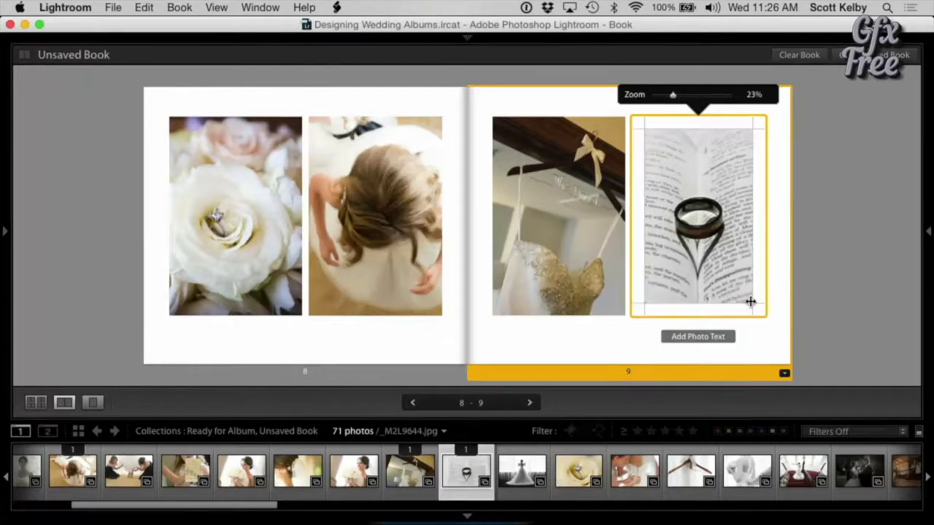
pyautogui.click(609, 305)
pyautogui.moveTo(623, 314); pyautogui.dragTo(610, 304)
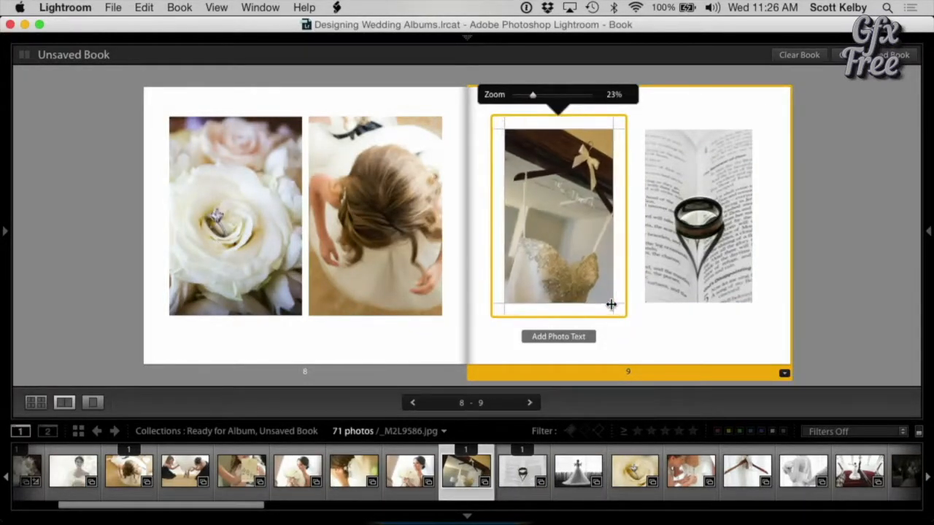
pyautogui.click(805, 301)
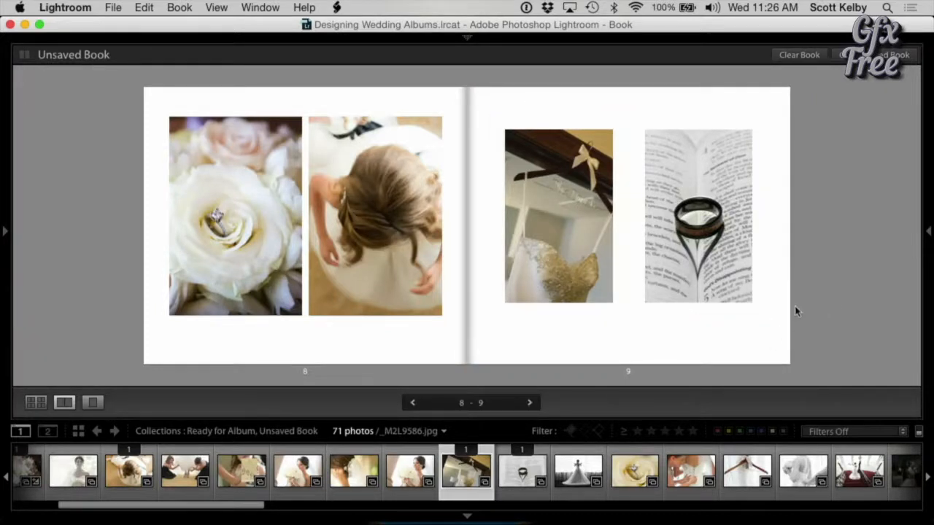
# - Copy page 9's two-photo layout and paste it onto blank page 6
pyautogui.rightClick(771, 283)
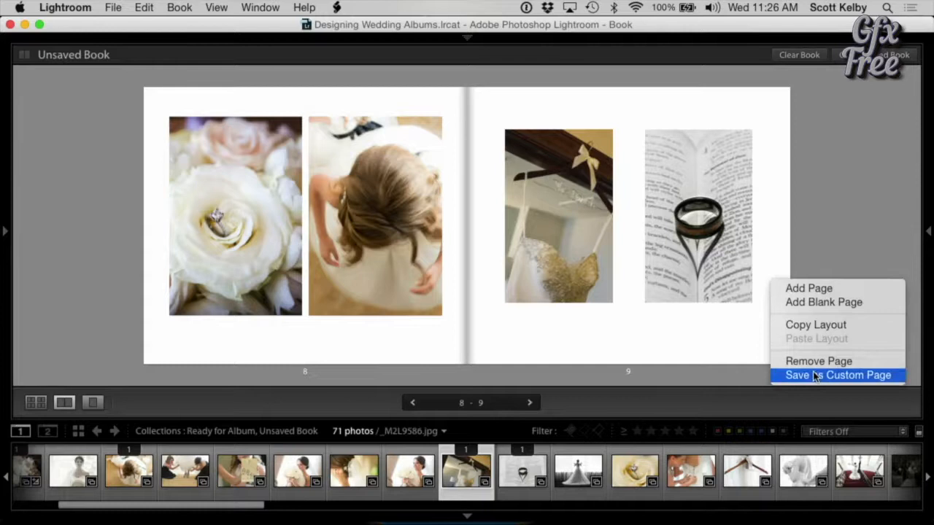
pyautogui.click(806, 237)
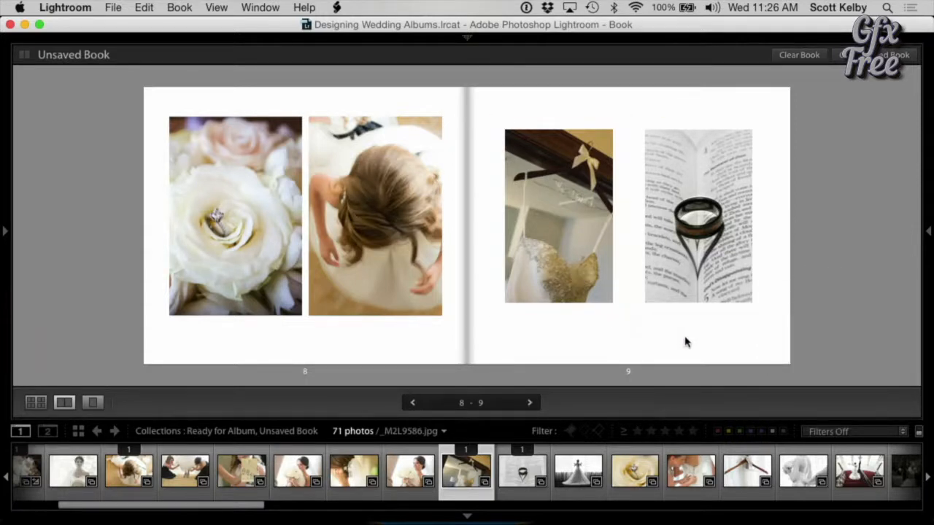
pyautogui.rightClick(730, 329)
pyautogui.click(744, 373)
pyautogui.click(423, 332)
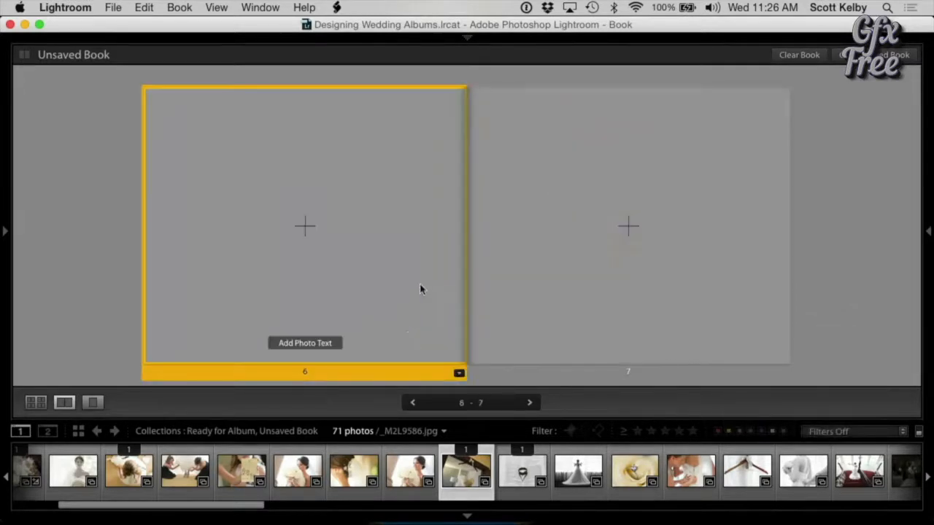
pyautogui.rightClick(420, 285)
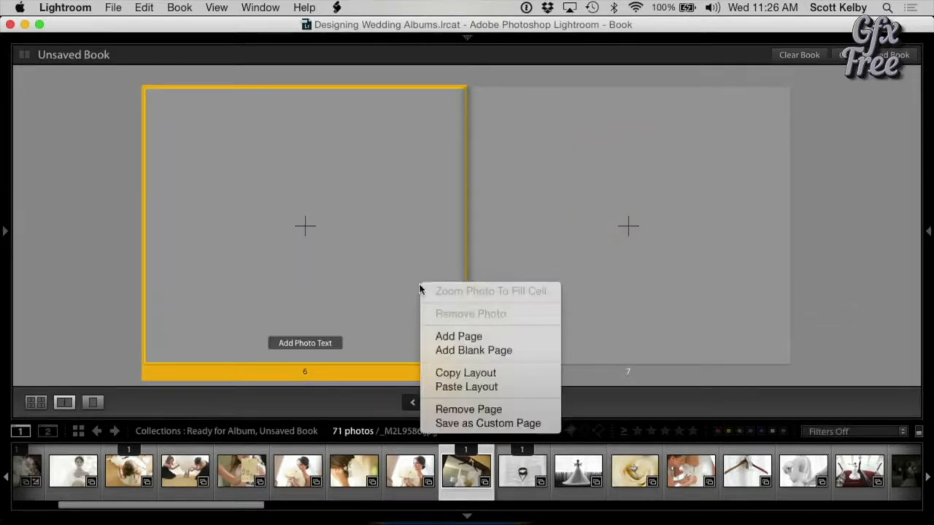
pyautogui.click(491, 388)
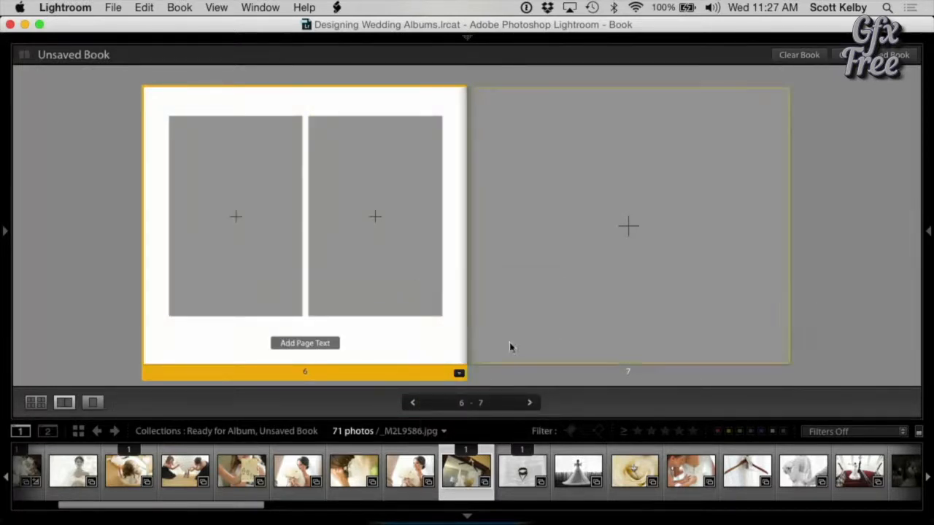
# - Review the spread of pages 8-9 and return to pages 6-7
pyautogui.click(531, 404)
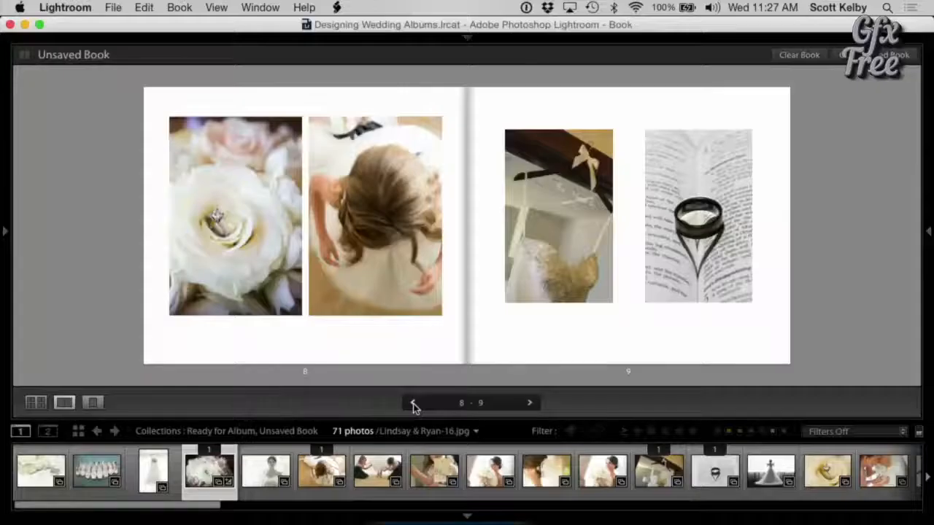
pyautogui.click(414, 404)
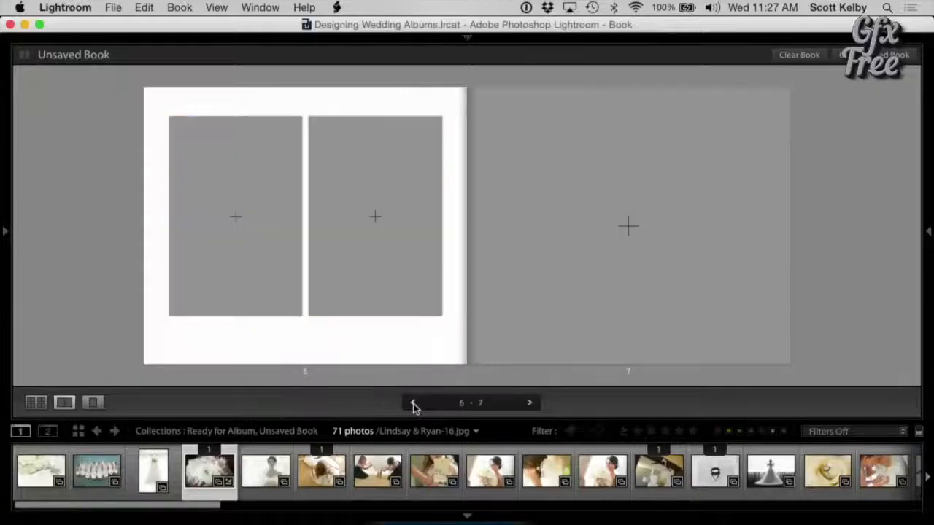
pyautogui.click(436, 355)
pyautogui.click(459, 372)
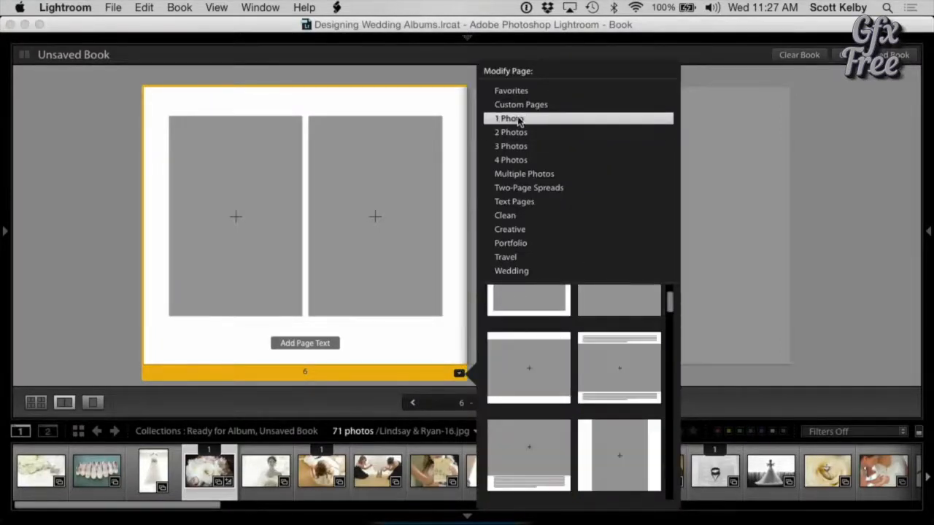
pyautogui.click(388, 410)
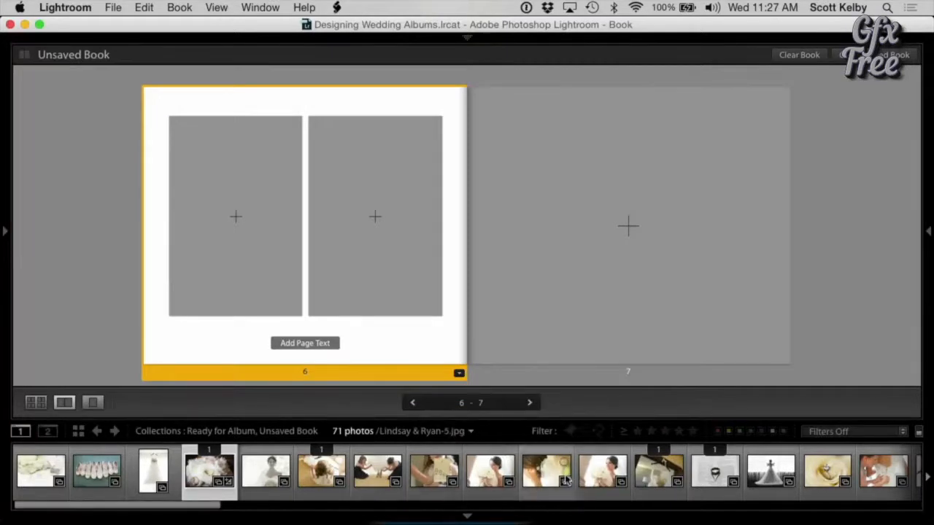
# - Fill blank page 4 with the dark photo of the blonde bride holding a red rose bouquet
pyautogui.moveTo(211, 503); pyautogui.dragTo(375, 511)
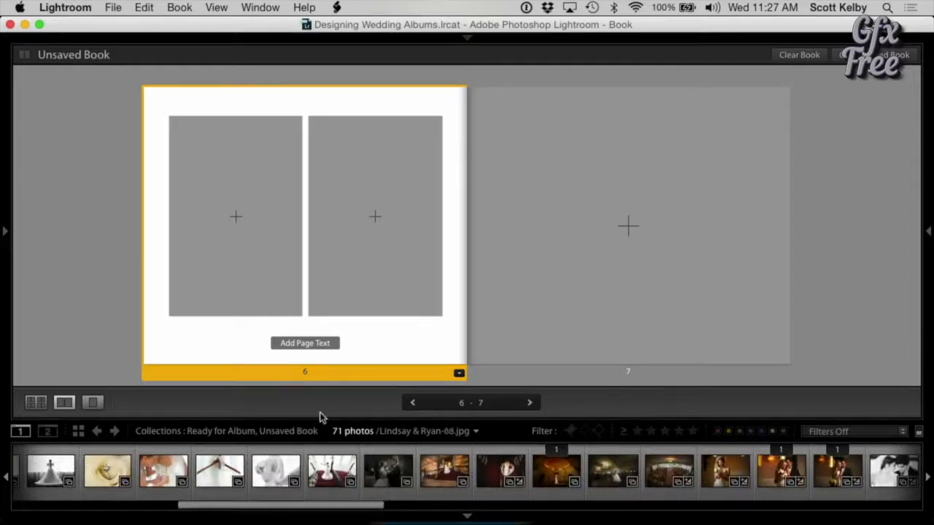
pyautogui.click(413, 401)
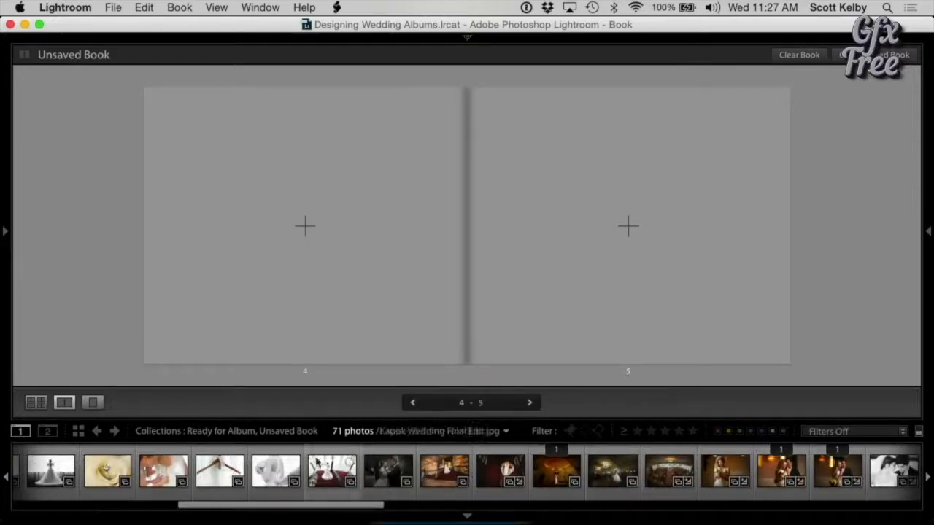
pyautogui.scroll(-3, 525, 475)
pyautogui.scroll(-5, 528, 476)
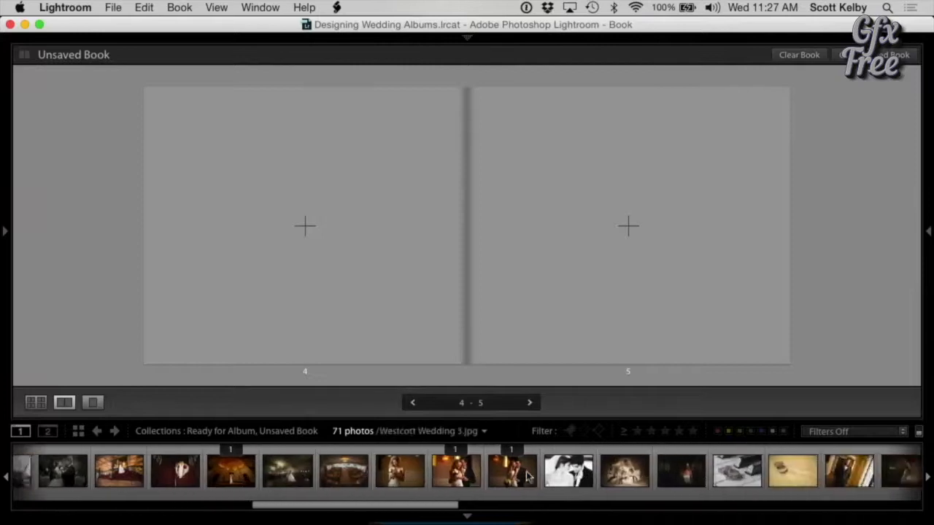
pyautogui.scroll(-8, 528, 475)
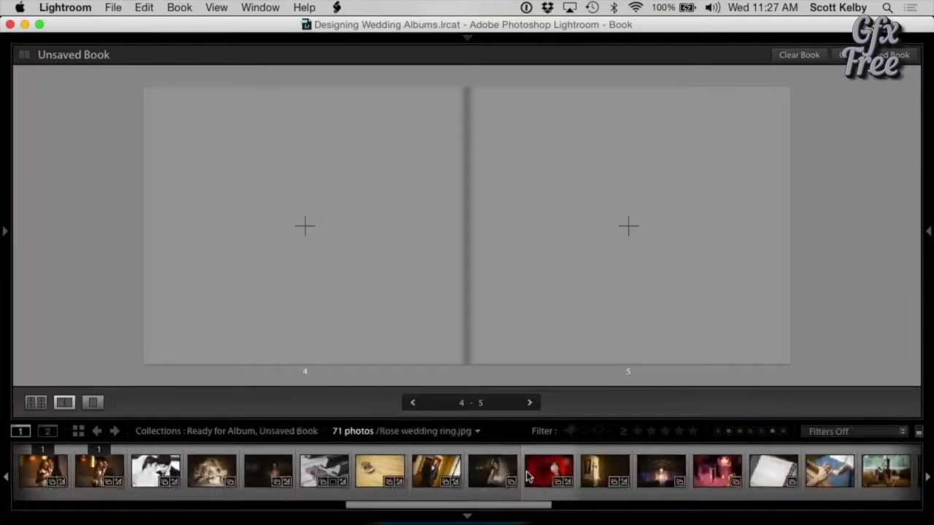
pyautogui.scroll(-7, 529, 475)
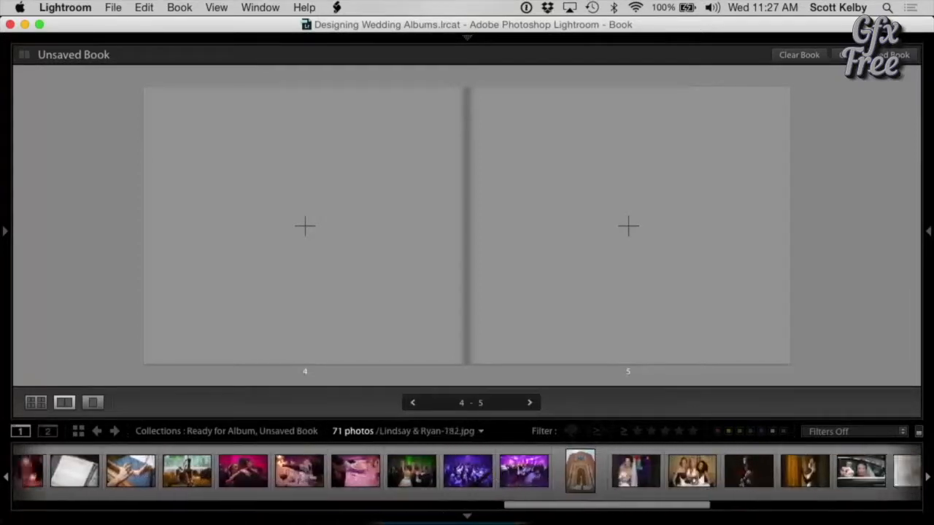
pyautogui.moveTo(442, 477); pyautogui.dragTo(403, 344)
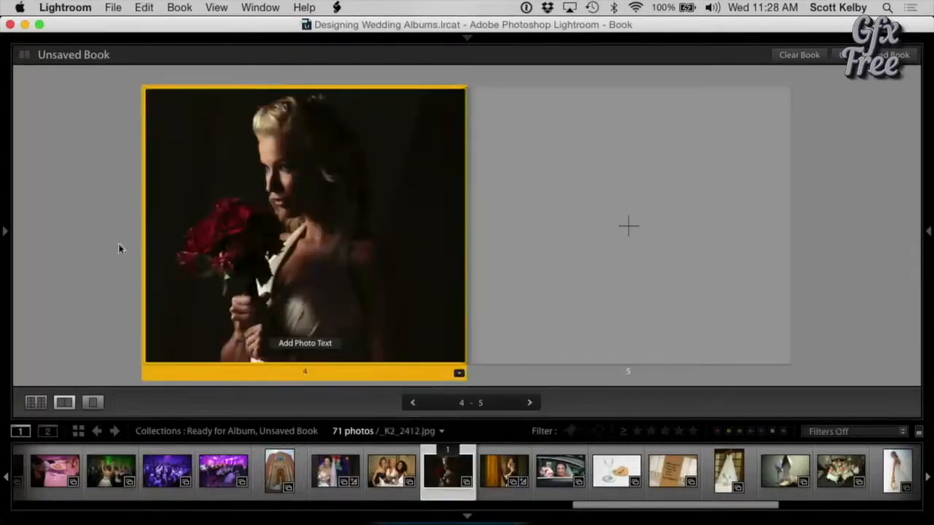
pyautogui.click(73, 240)
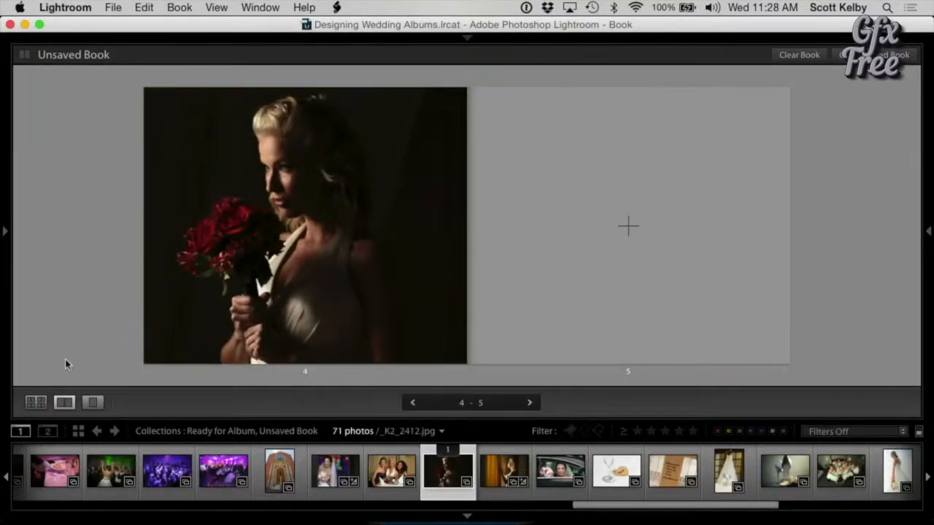
# - Switch to the multi-page view and move the red rose bouquet page from page 4 to page 5
pyautogui.click(36, 402)
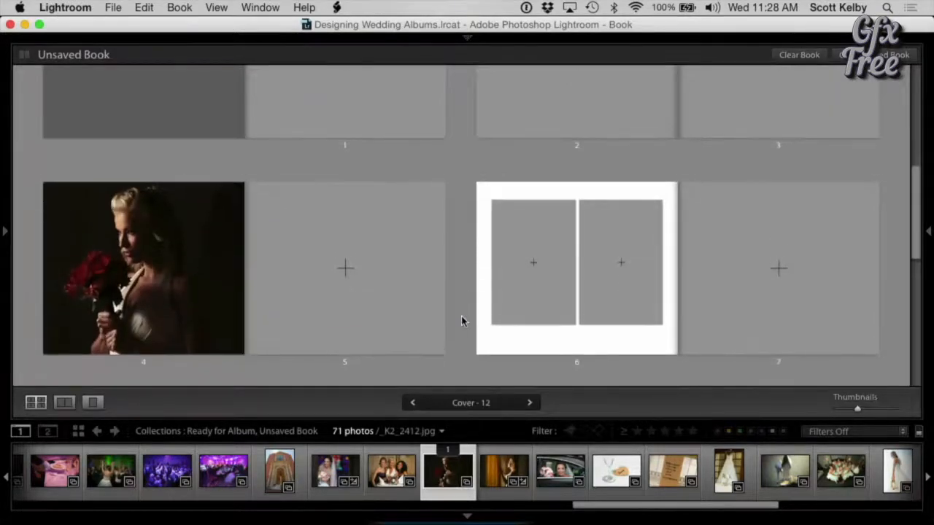
pyautogui.click(82, 363)
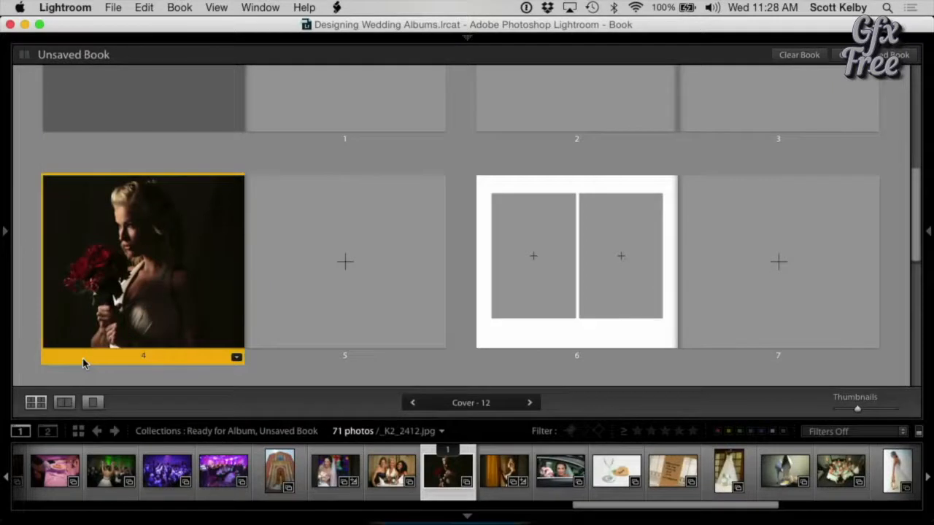
pyautogui.moveTo(83, 363); pyautogui.dragTo(360, 365)
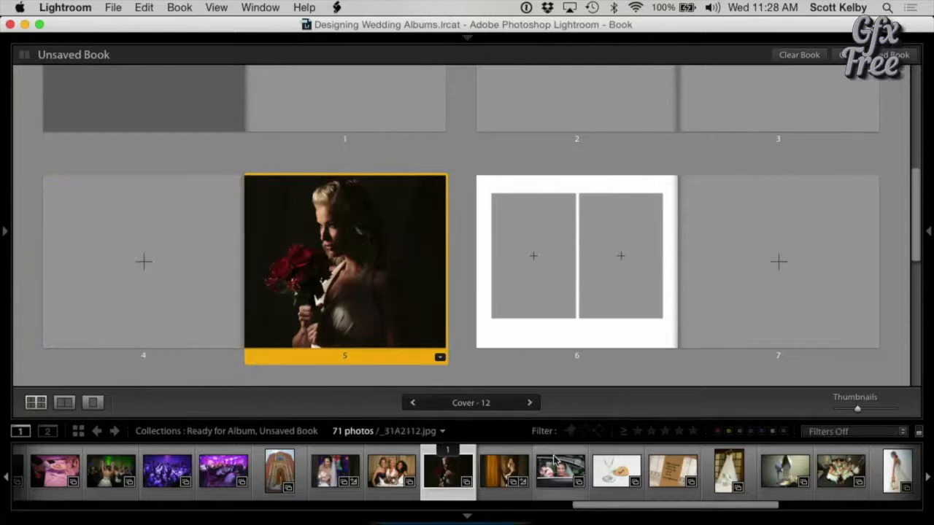
# - Fill page 4 with the photo of three women at the champagne table and give it a one-photo layout with white margins
pyautogui.hscroll(10, 555, 461)
pyautogui.hscroll(-10, 554, 461)
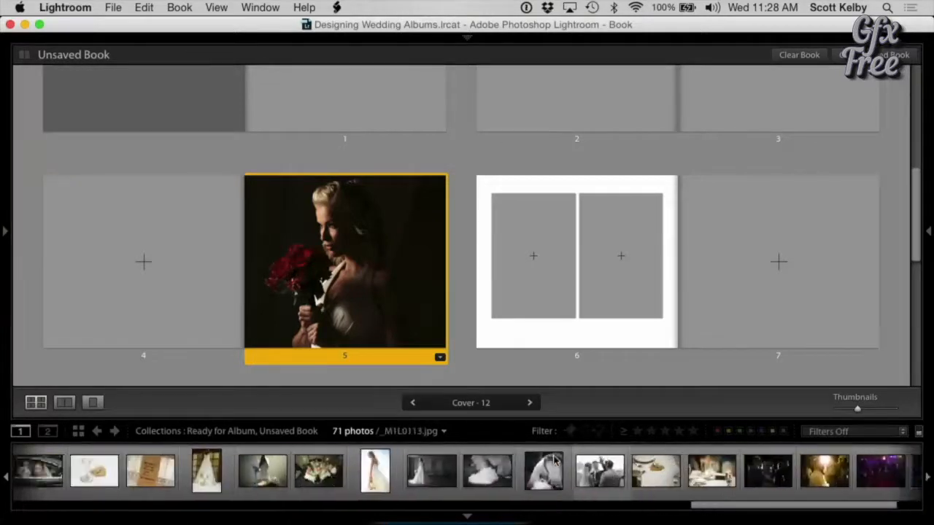
pyautogui.hscroll(-3, 554, 461)
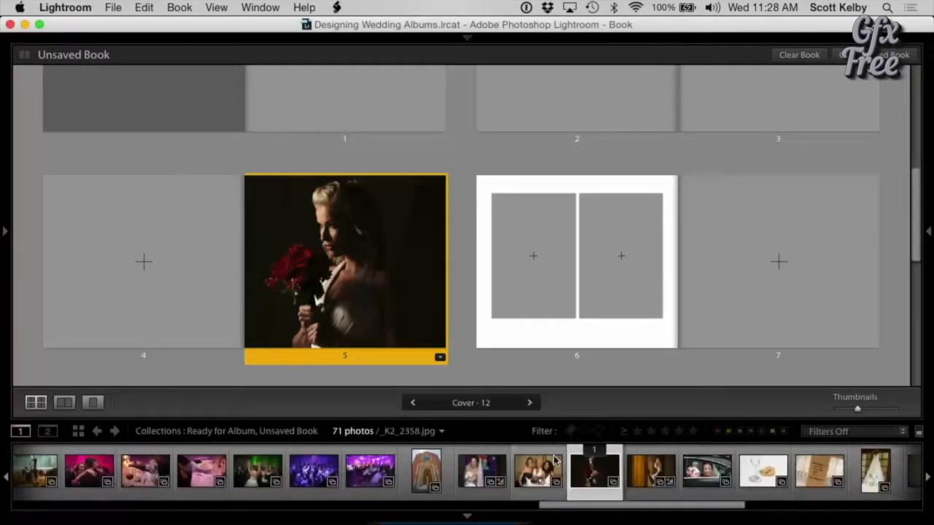
pyautogui.moveTo(538, 474); pyautogui.dragTo(207, 353)
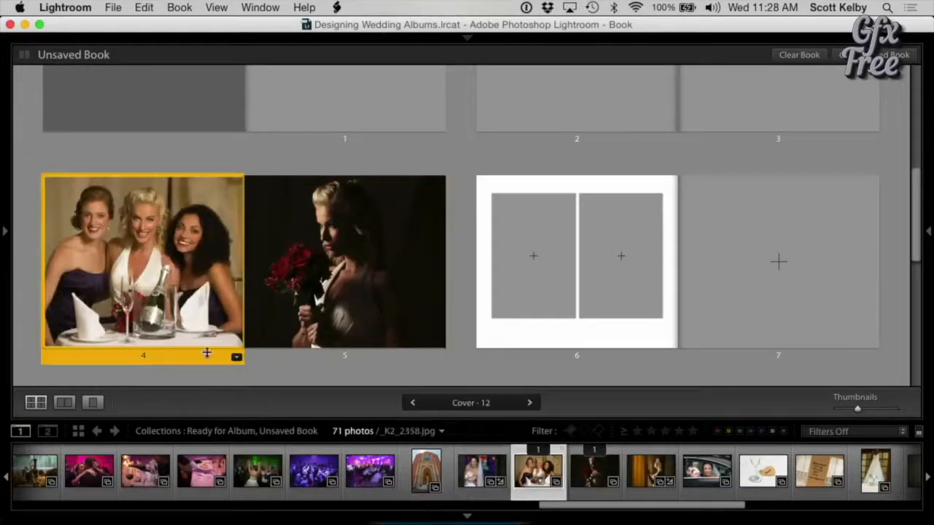
pyautogui.click(236, 358)
pyautogui.click(286, 353)
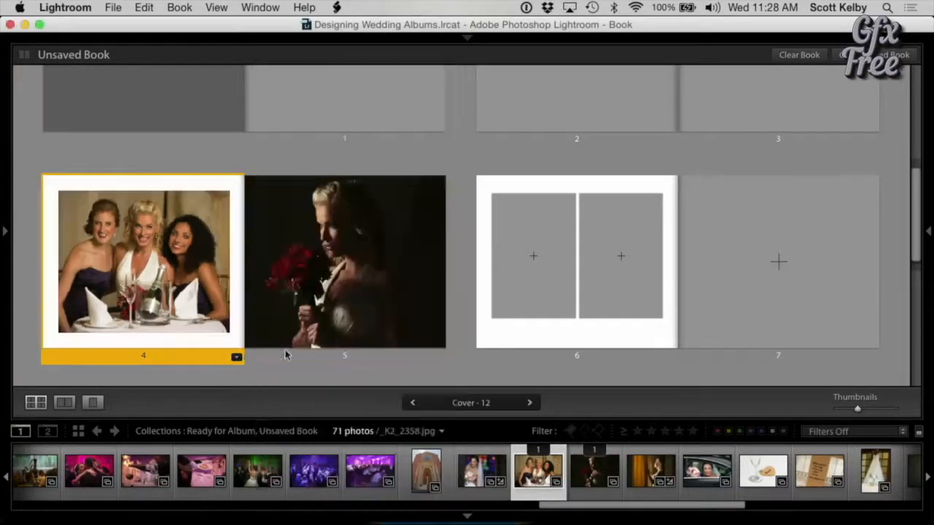
pyautogui.click(276, 151)
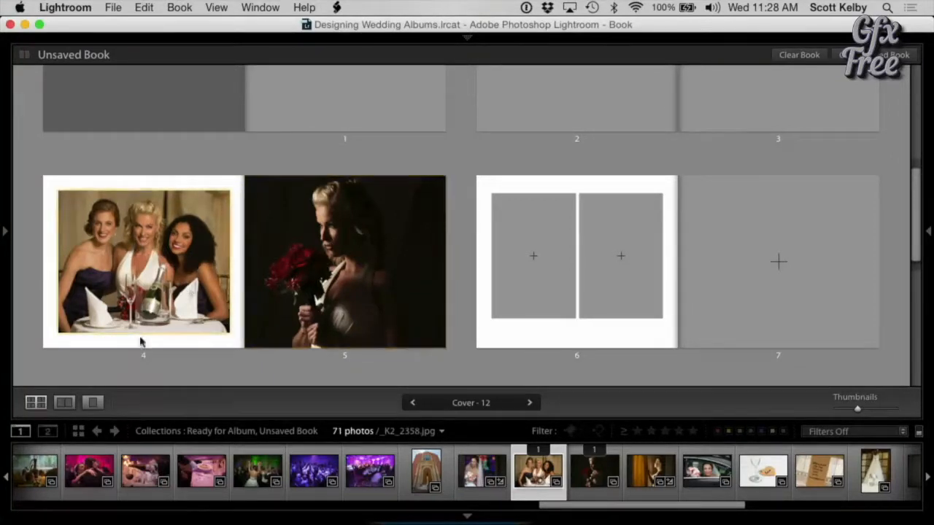
# - Preview the pages 4-5 spread with the filmstrip hidden, and move both pages together in front of page 2 in the multi-page view
pyautogui.click(64, 404)
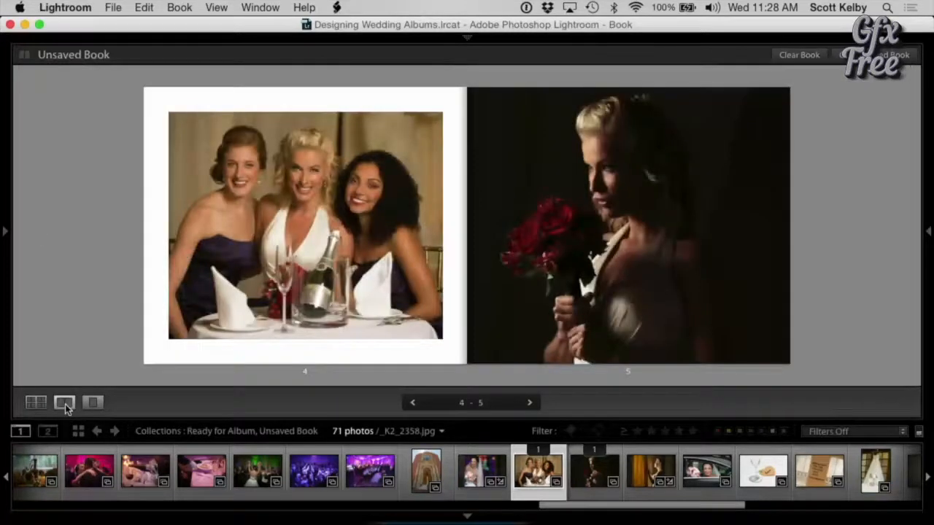
pyautogui.press('F6')
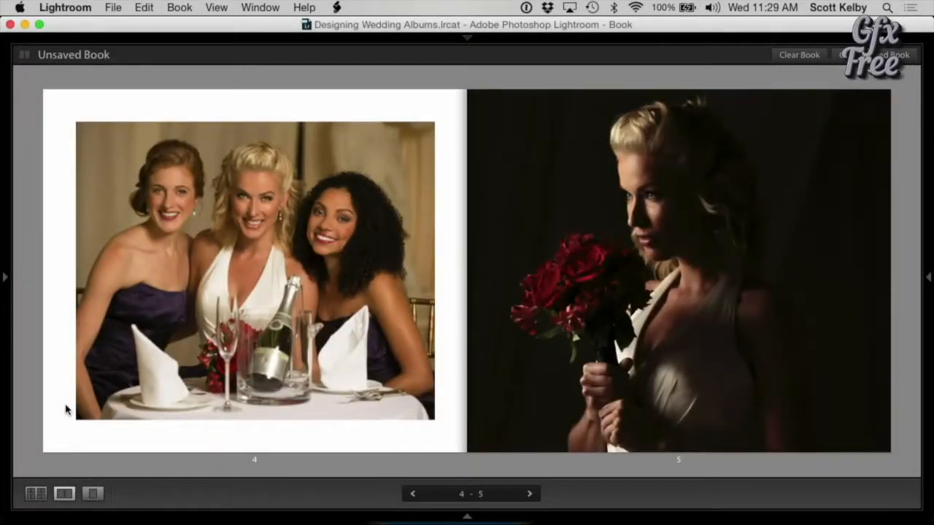
pyautogui.press('super+e')
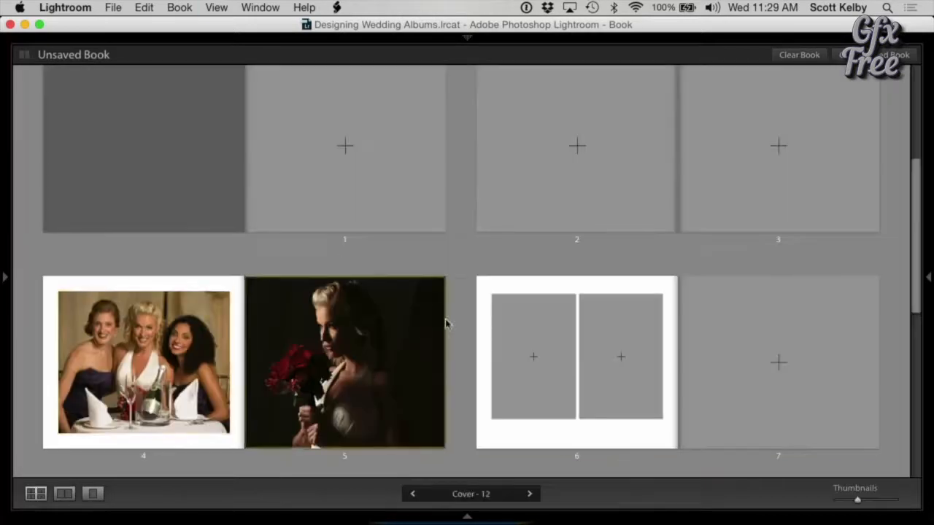
pyautogui.click(99, 461)
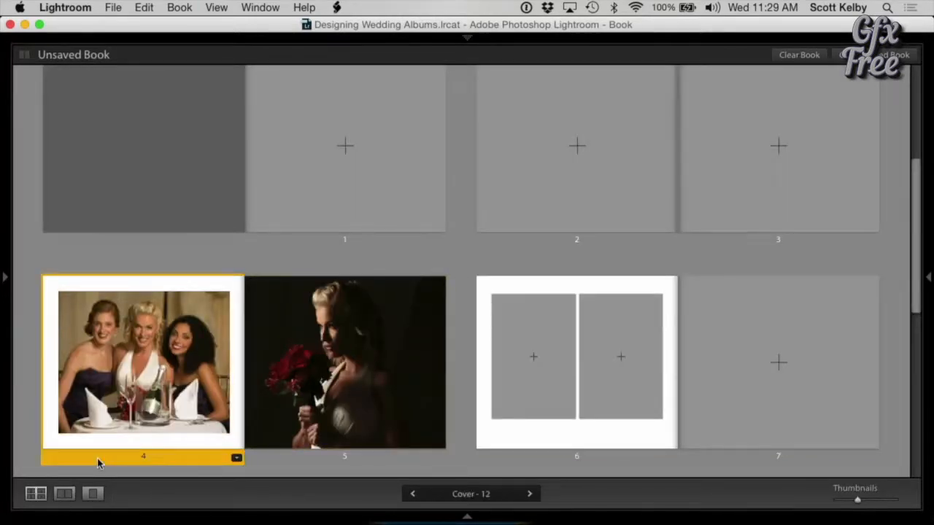
pyautogui.keyDown('shift'); pyautogui.click(278, 457); pyautogui.keyUp('shift')
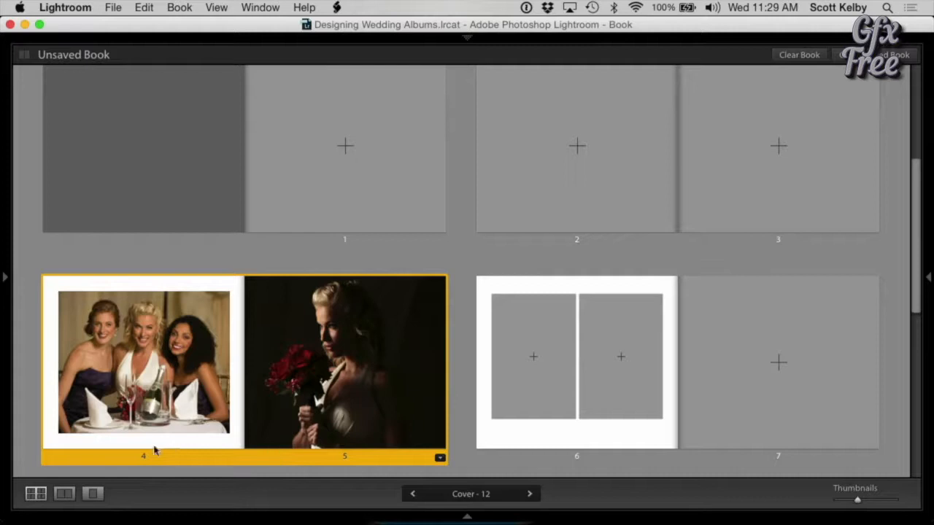
pyautogui.moveTo(94, 465); pyautogui.dragTo(427, 235)
pyautogui.scroll(2, 577, 405)
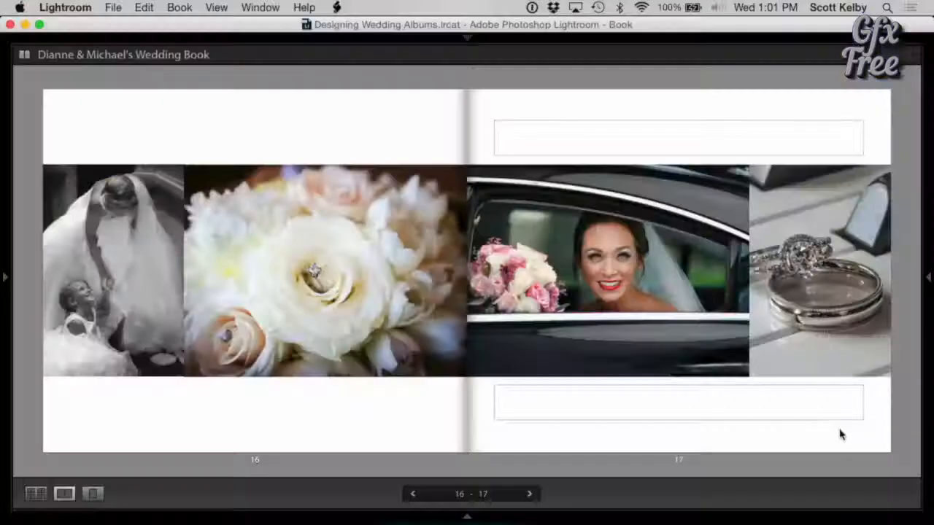
# - Examine the Wedding category's page layout templates for page 17
pyautogui.click(843, 434)
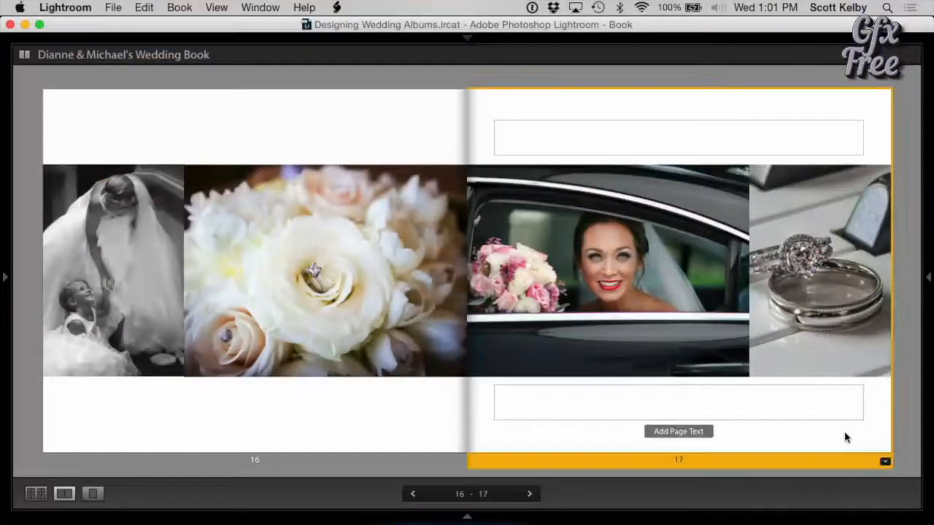
pyautogui.click(884, 461)
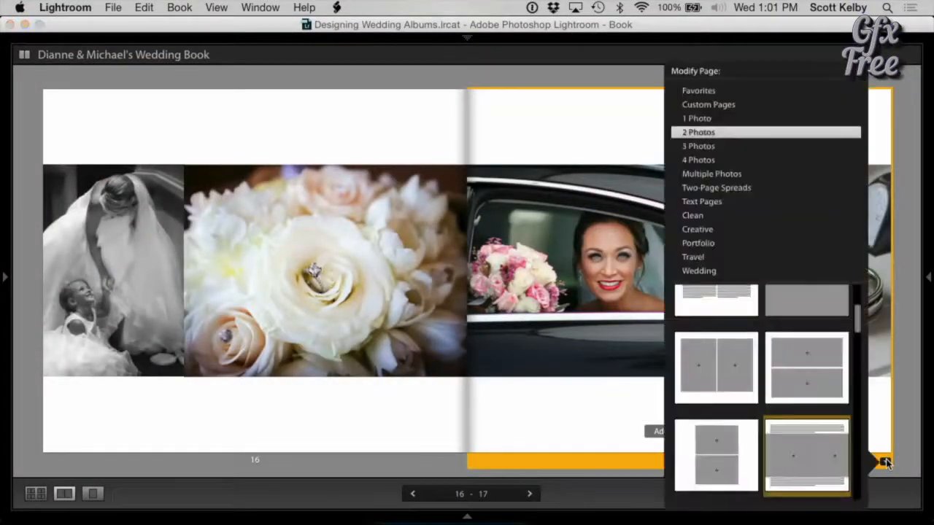
pyautogui.click(700, 272)
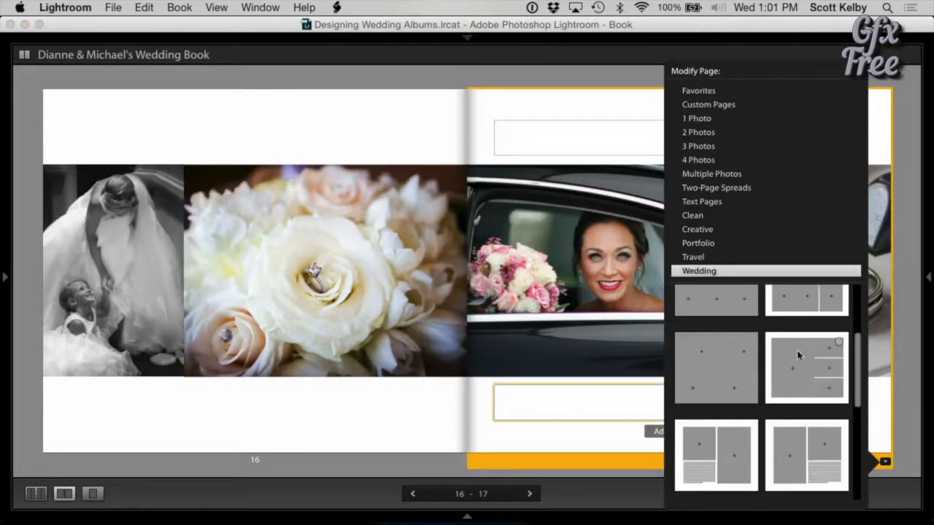
pyautogui.scroll(-5, 810, 353)
pyautogui.scroll(6, 809, 356)
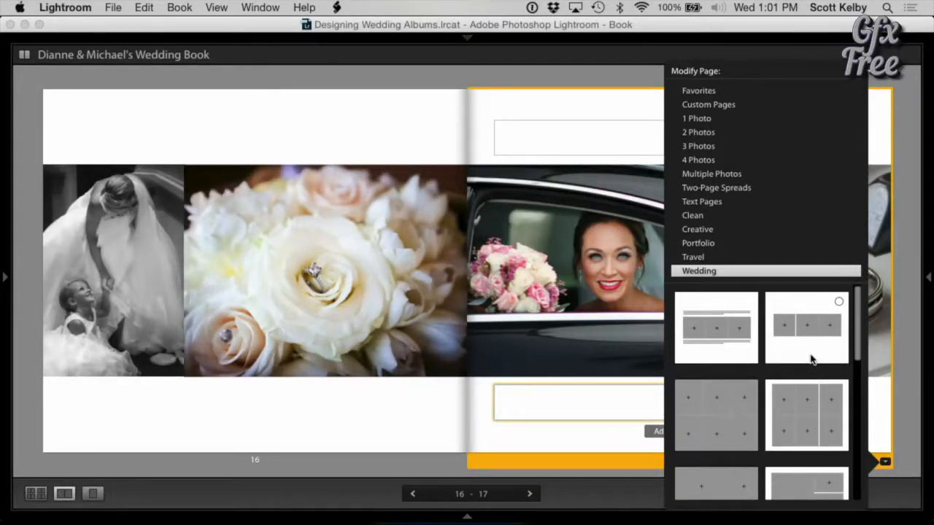
pyautogui.scroll(-2, 813, 364)
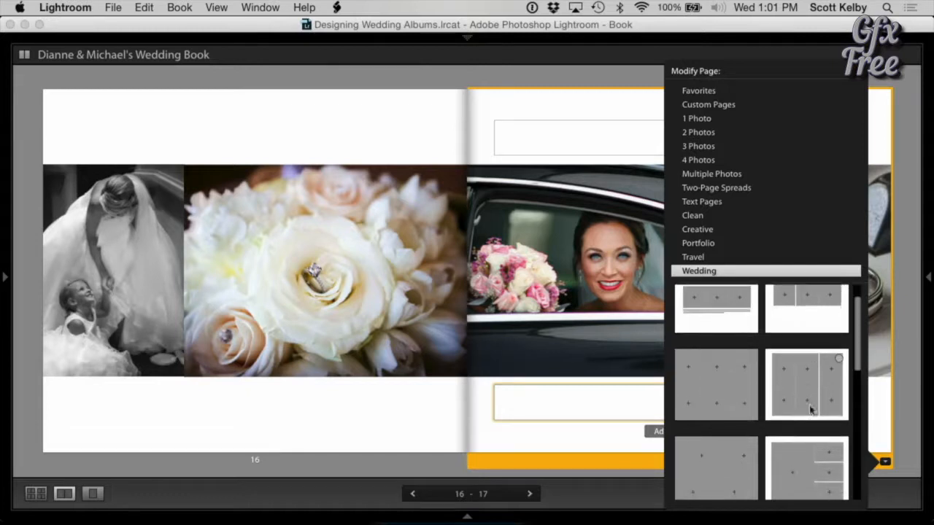
pyautogui.scroll(2, 818, 394)
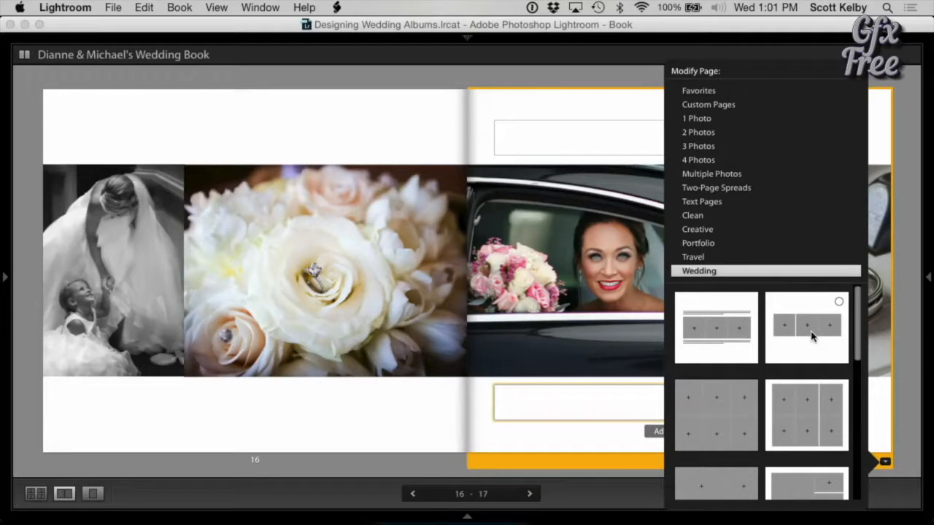
pyautogui.click(812, 335)
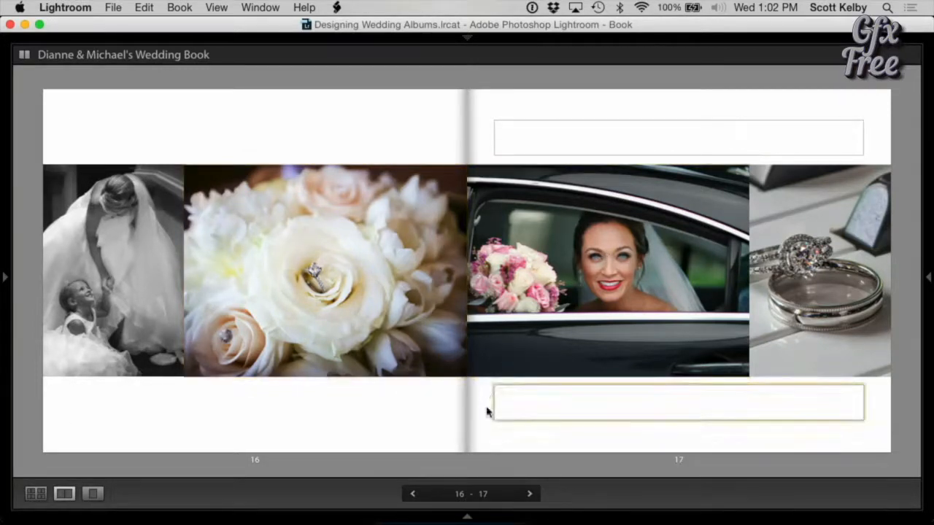
# - Examine the two-photo layout templates around the one used on page 16 and leave the page deselected
pyautogui.click(447, 429)
pyautogui.click(458, 461)
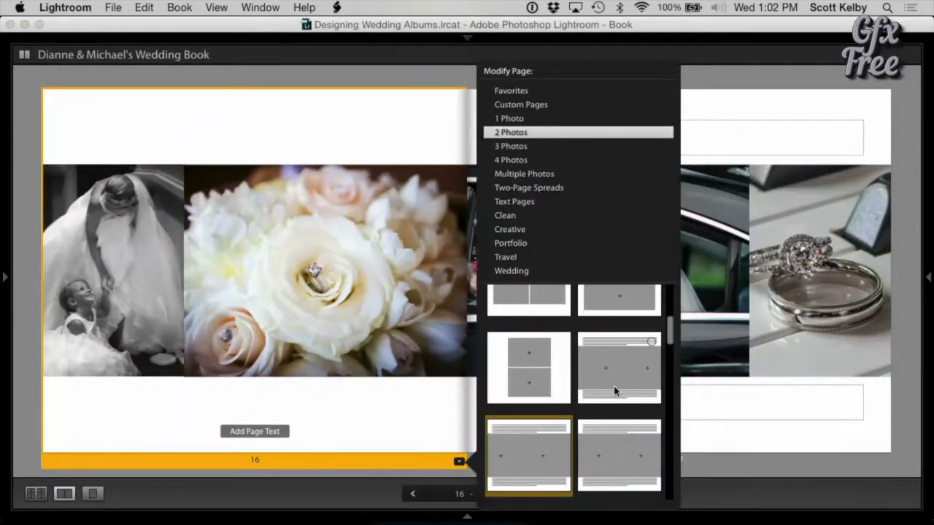
pyautogui.scroll(-2, 613, 386)
pyautogui.scroll(-1, 613, 391)
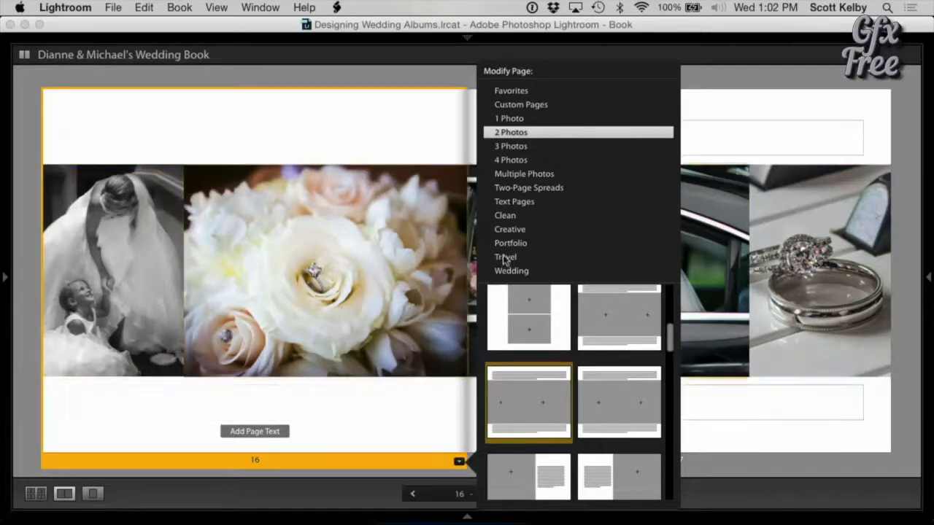
pyautogui.click(722, 84)
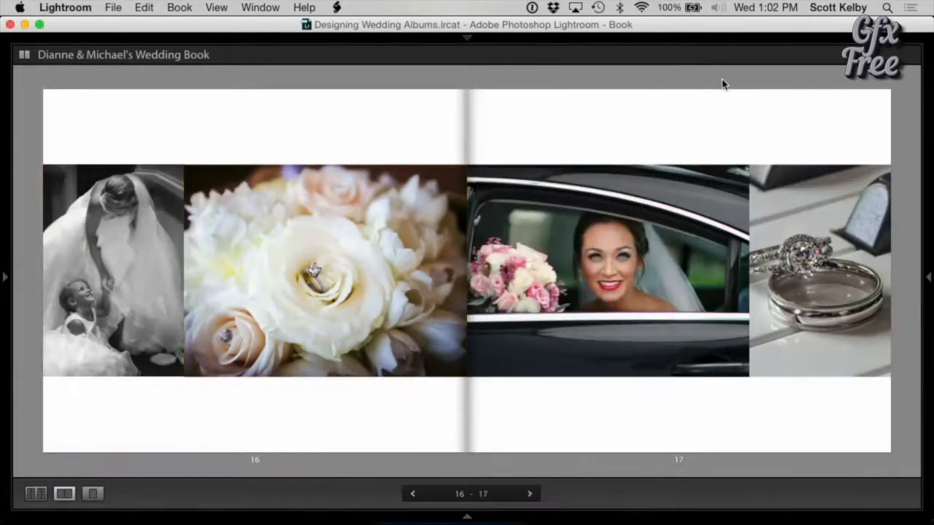
# - Examine the one-photo layout templates around the one used on page 18, which pairs a photo with a text column
pyautogui.press('Right')
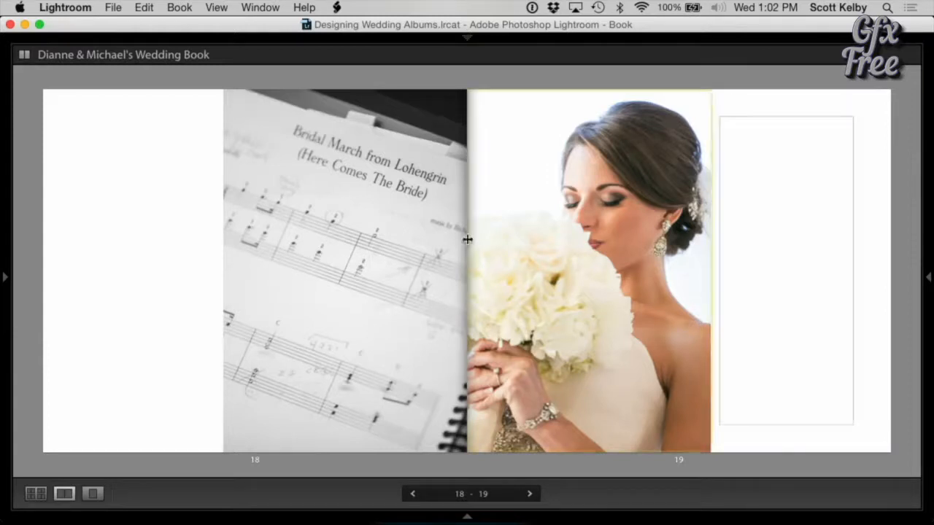
pyautogui.click(406, 413)
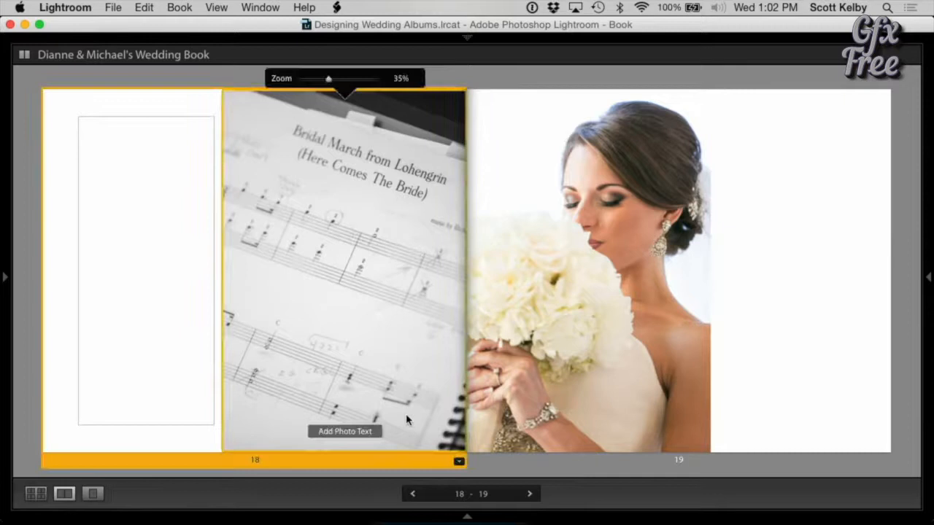
pyautogui.click(459, 461)
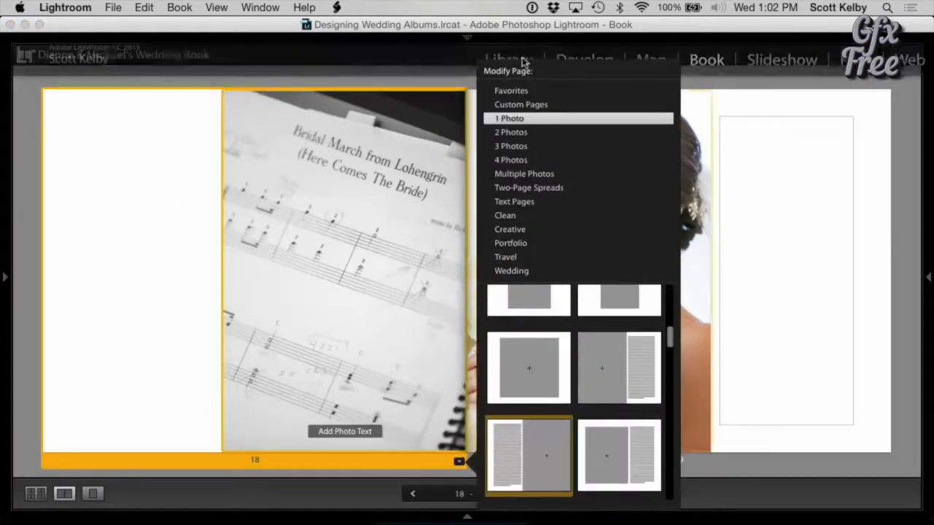
pyautogui.scroll(-2, 612, 362)
pyautogui.scroll(-2, 613, 362)
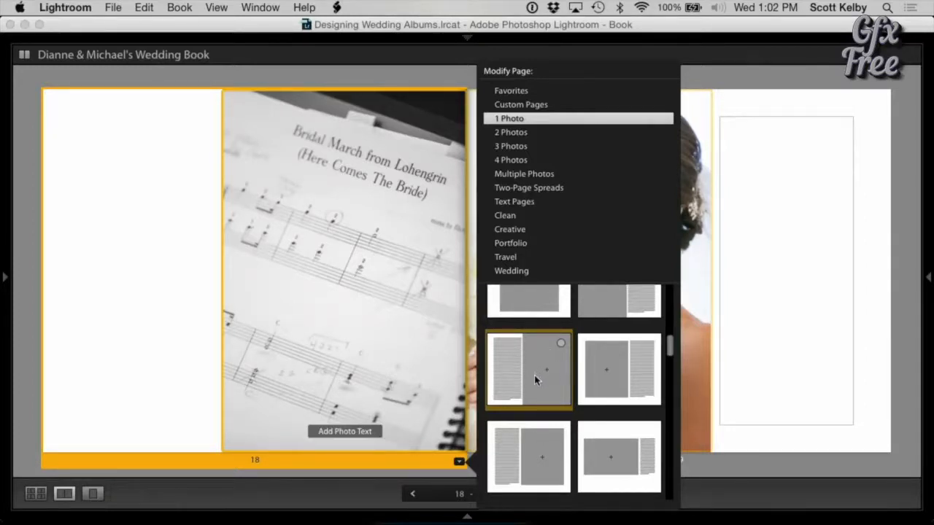
pyautogui.scroll(3, 562, 378)
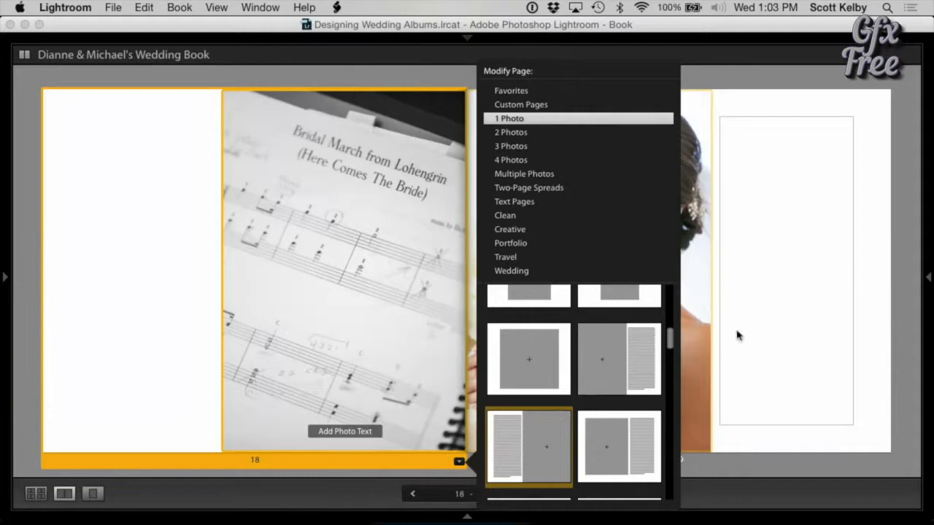
pyautogui.click(895, 289)
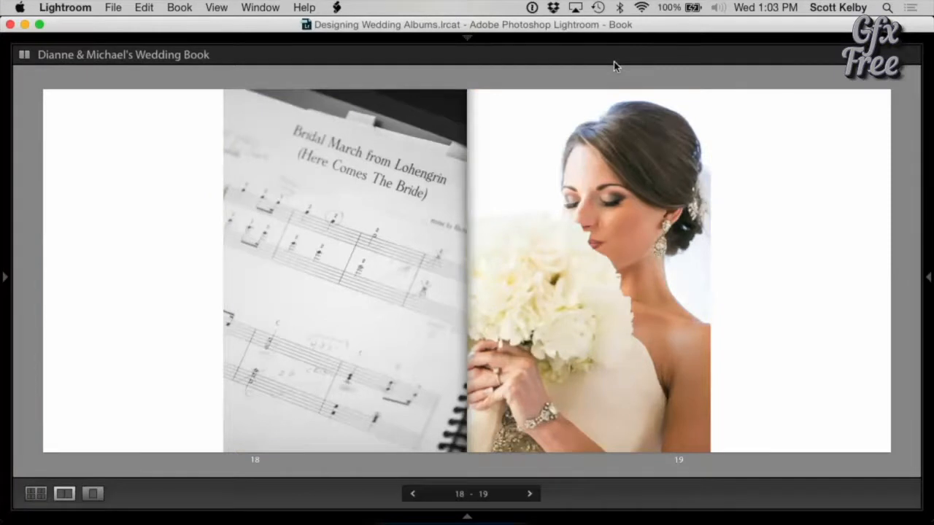
# - Examine the two-photo layout templates around the one used on page 20 and leave the 20-21 spread deselected
pyautogui.click(529, 494)
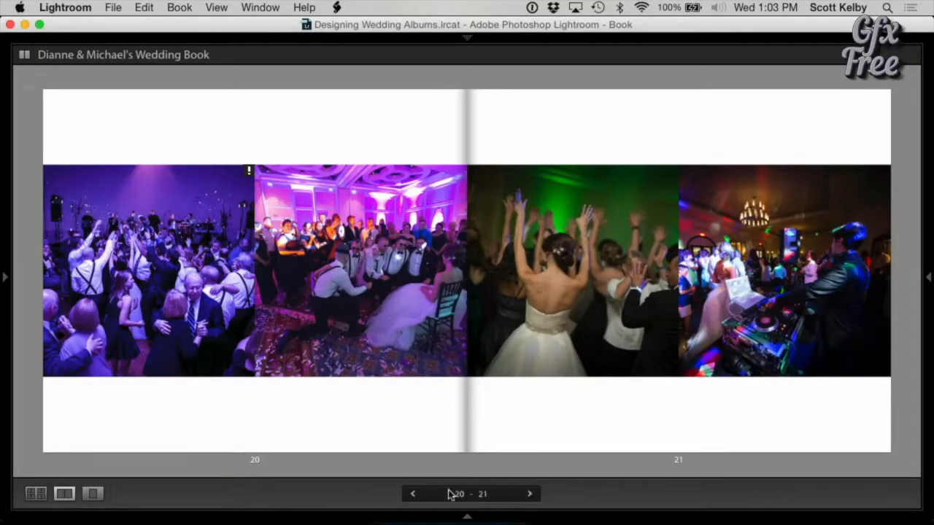
pyautogui.click(440, 445)
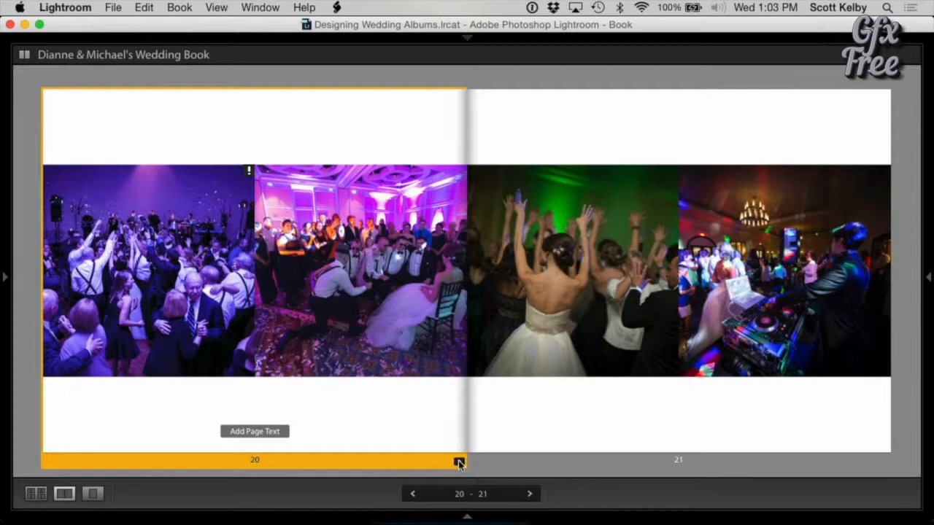
pyautogui.click(454, 461)
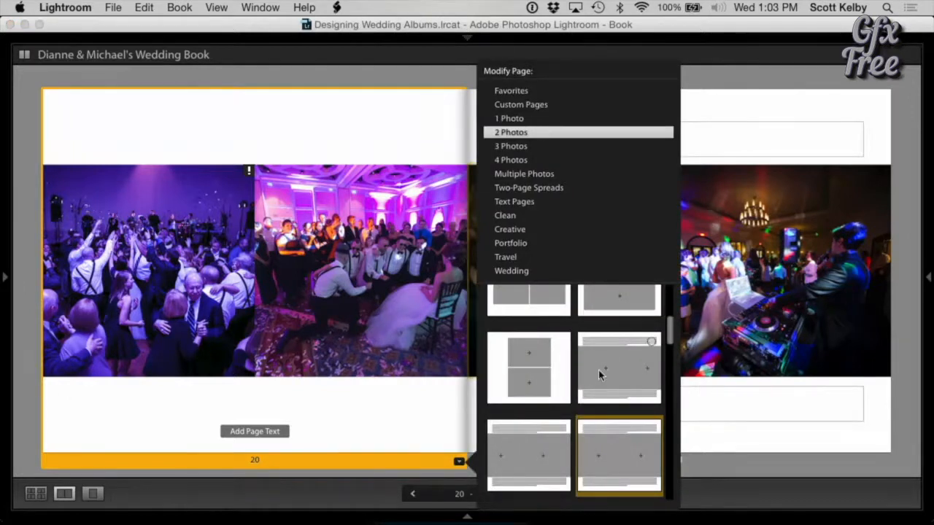
pyautogui.scroll(-2, 599, 370)
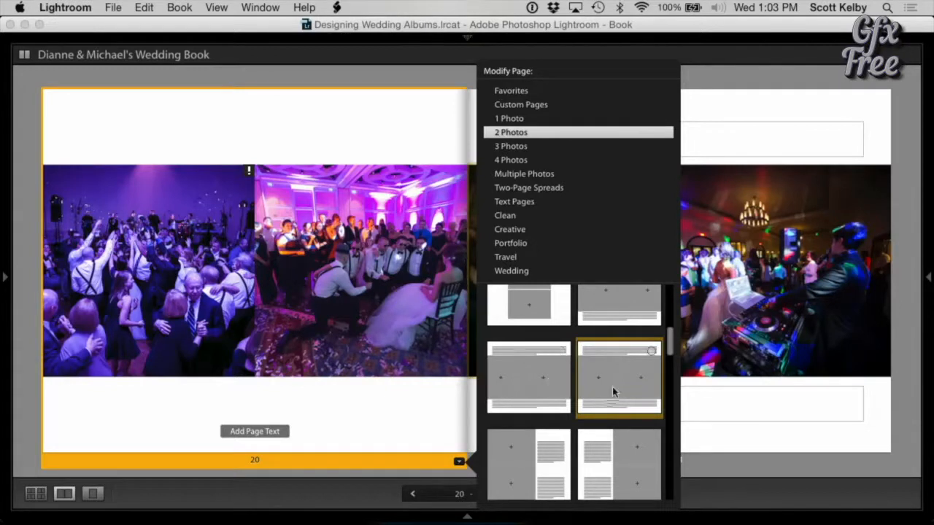
pyautogui.click(725, 440)
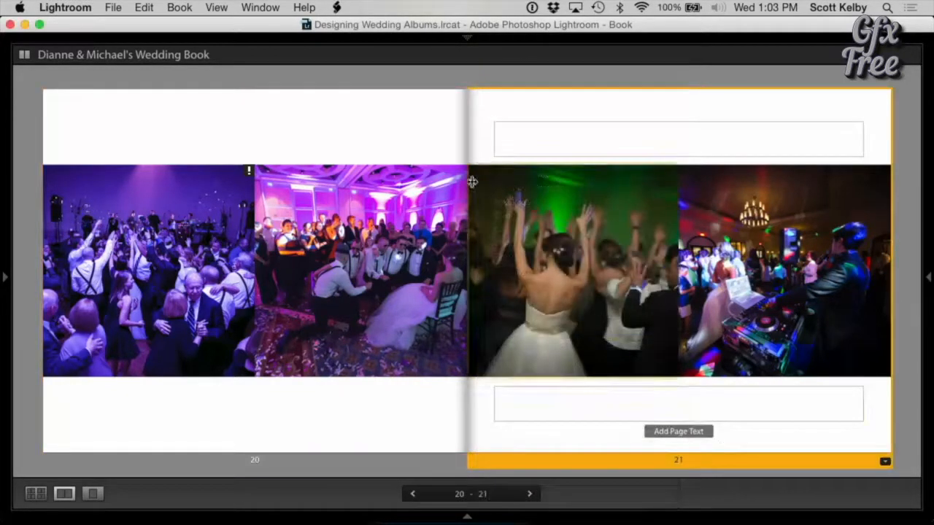
pyautogui.click(443, 82)
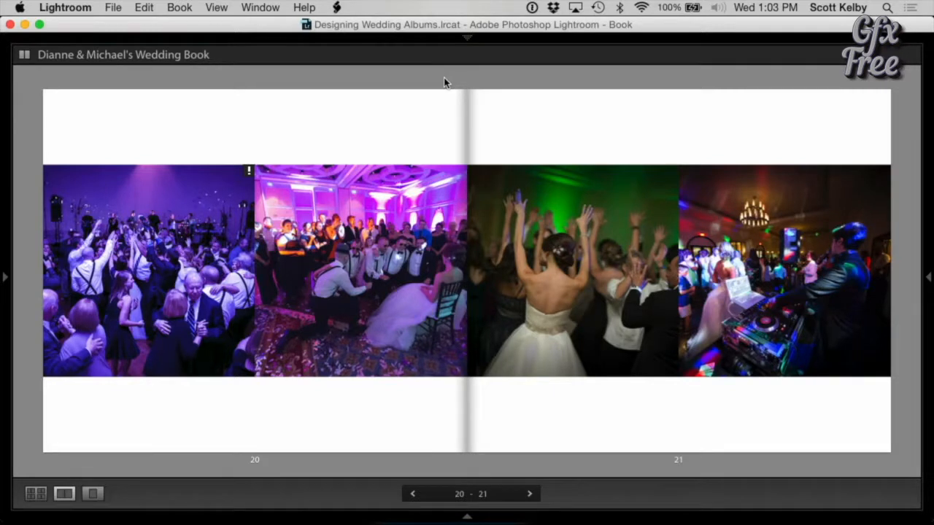
# - Examine the Two-Page Spreads templates down to the five-photo one used on pages 22-23
pyautogui.click(530, 494)
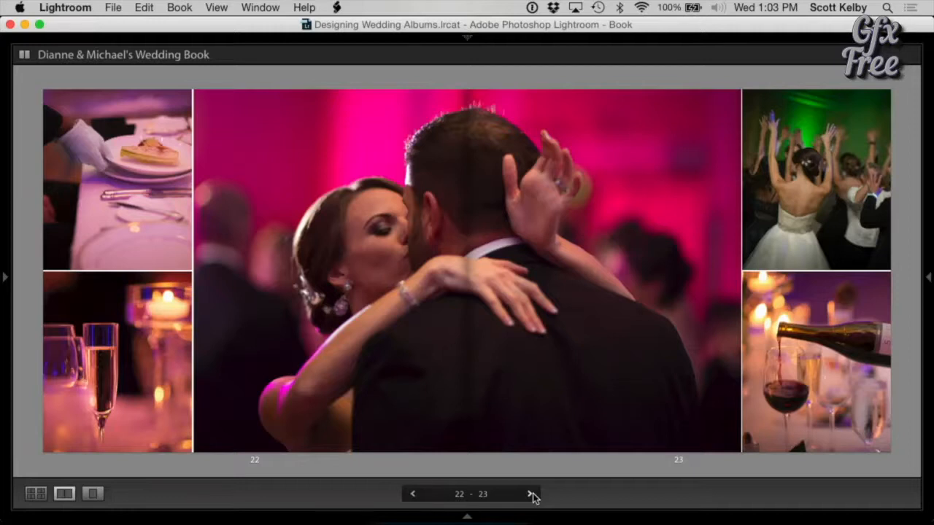
pyautogui.click(827, 444)
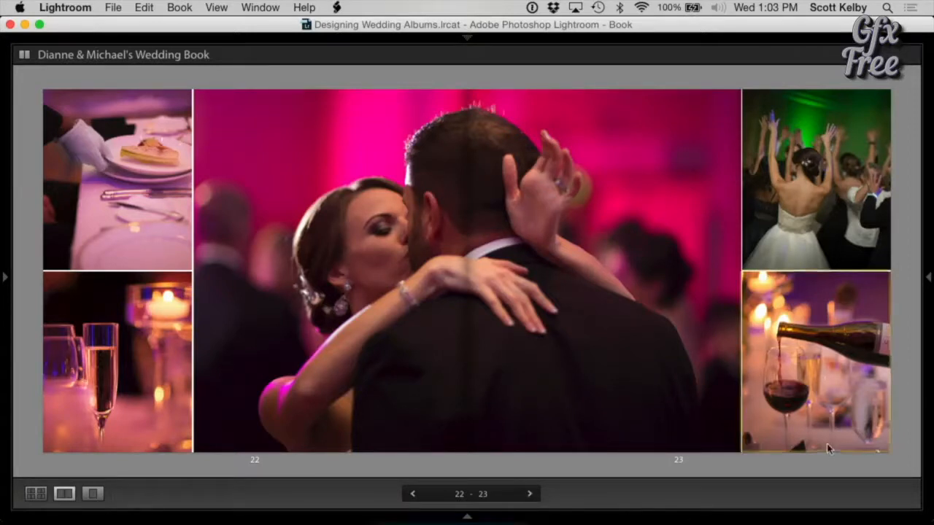
pyautogui.click(884, 462)
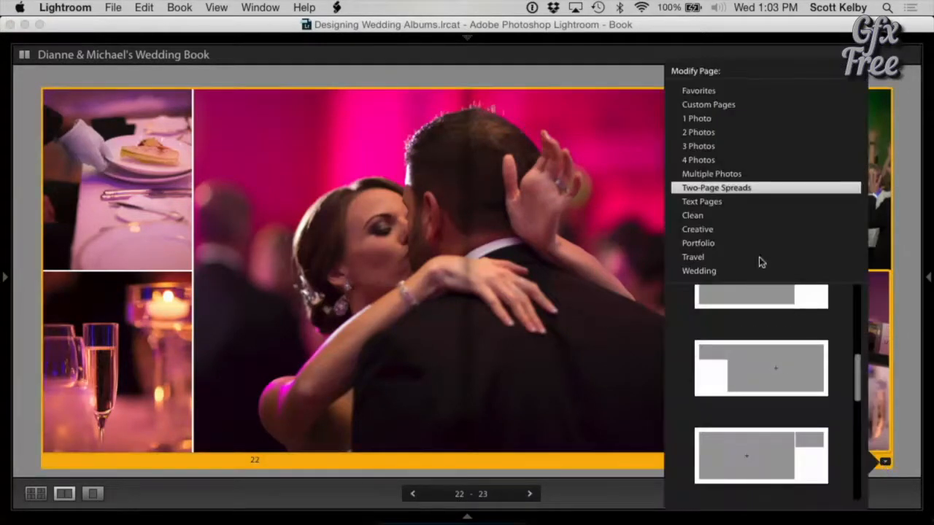
pyautogui.scroll(-8, 788, 338)
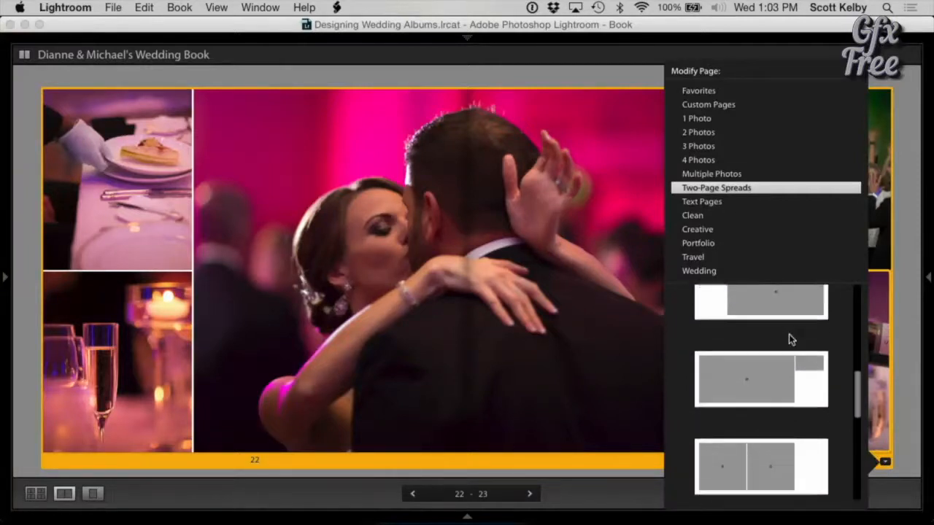
pyautogui.scroll(-4, 789, 338)
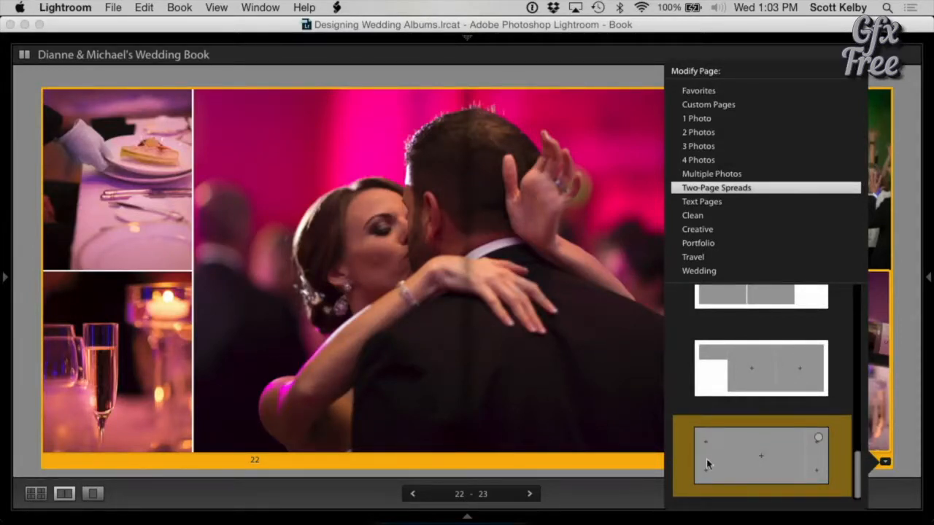
pyautogui.click(636, 74)
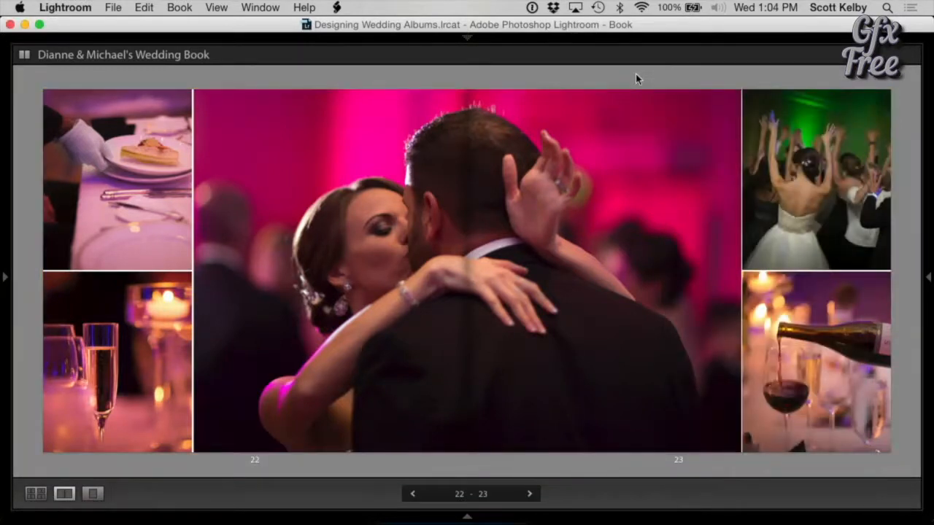
# - Check which one-photo layout template is used for the groom's portrait on page 24
pyautogui.press('Right')
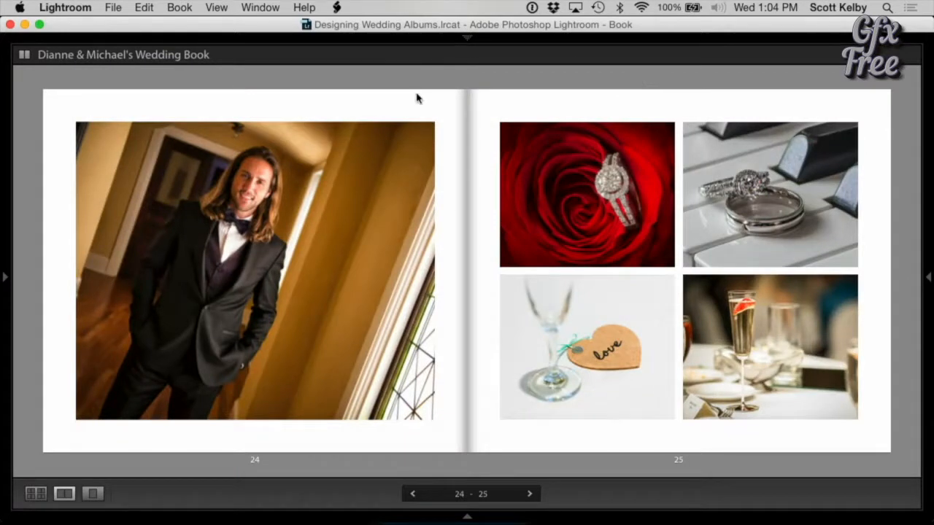
pyautogui.click(441, 442)
pyautogui.click(458, 462)
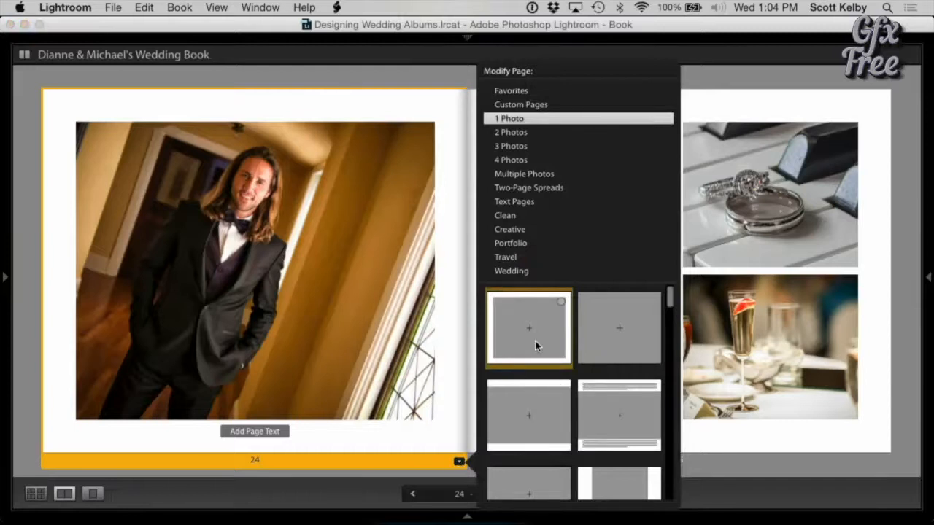
pyautogui.click(422, 74)
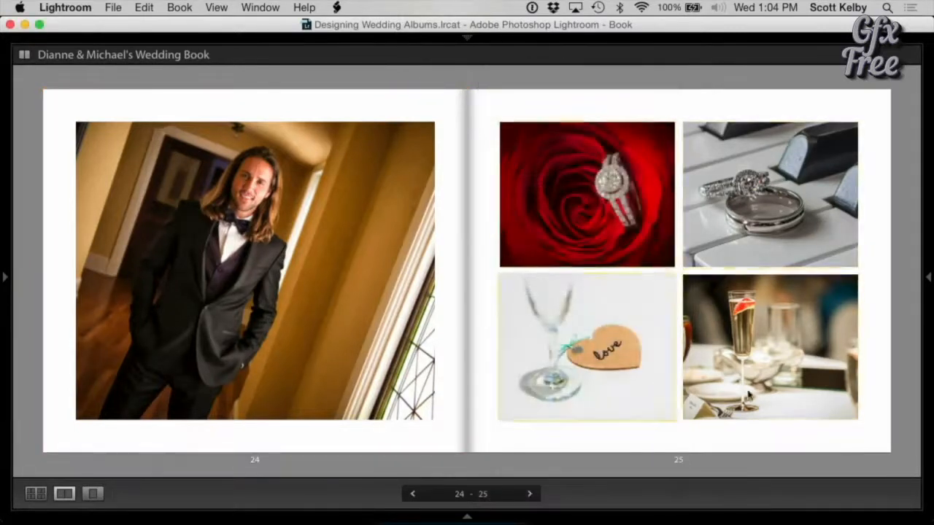
# - Try the four-photo template with black-framed square photos on page 25, and undo the layout change
pyautogui.click(620, 444)
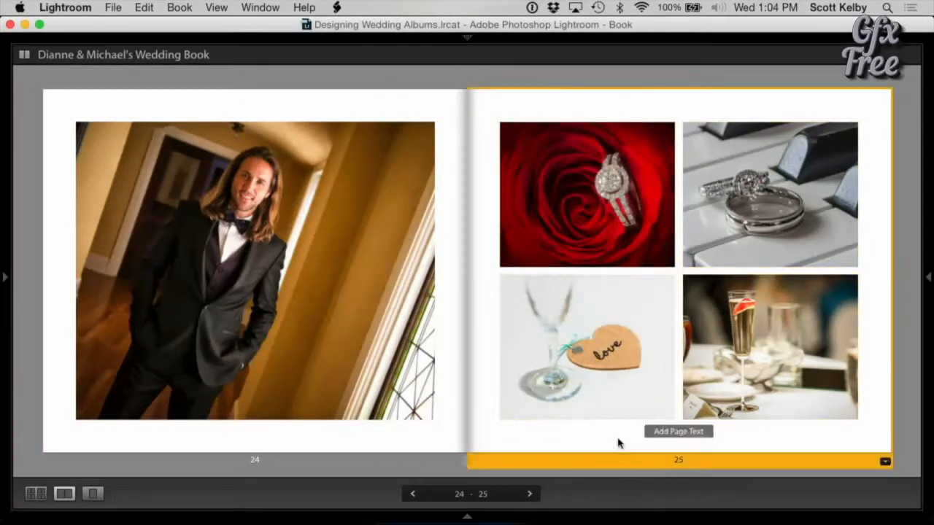
pyautogui.click(886, 462)
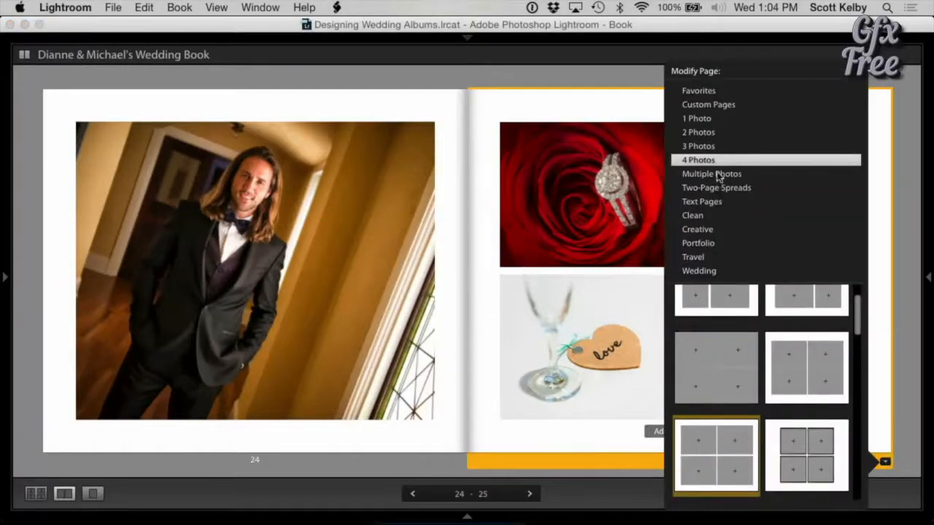
pyautogui.scroll(-1, 833, 377)
pyautogui.scroll(-1, 833, 377)
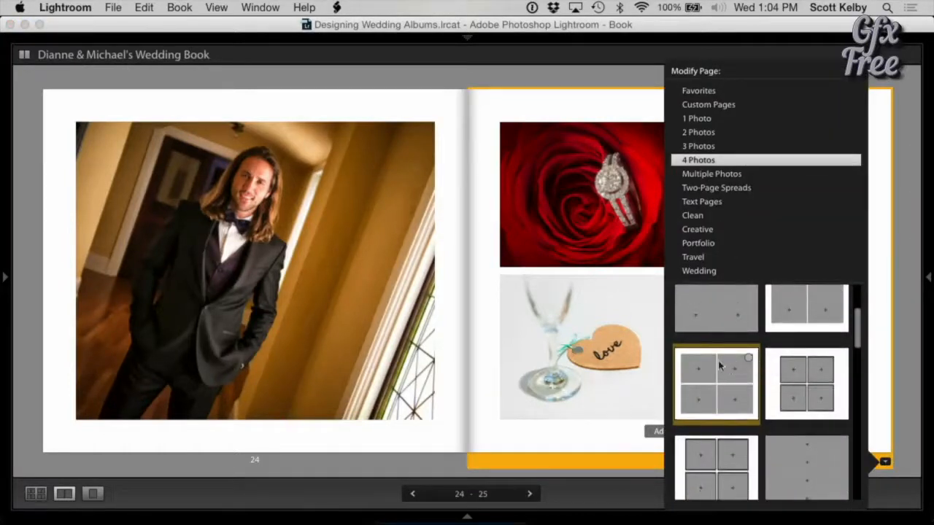
pyautogui.click(797, 399)
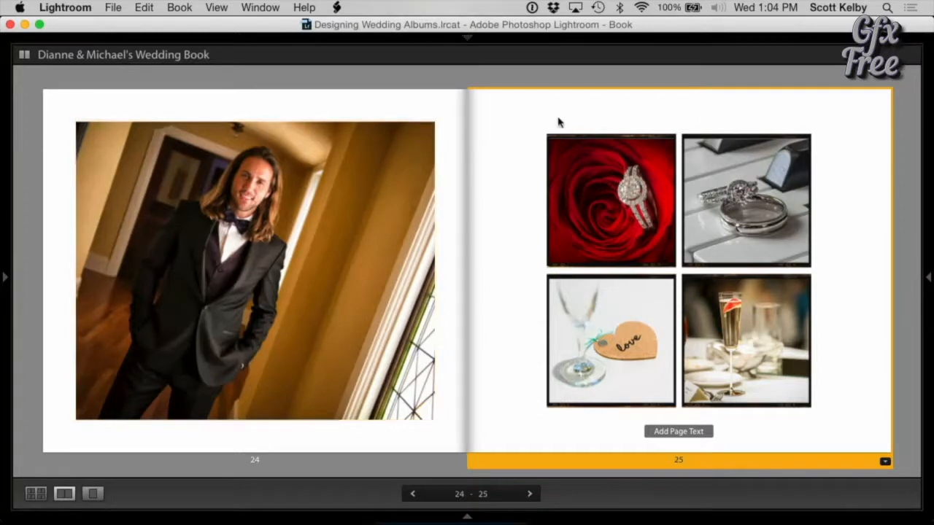
pyautogui.click(918, 277)
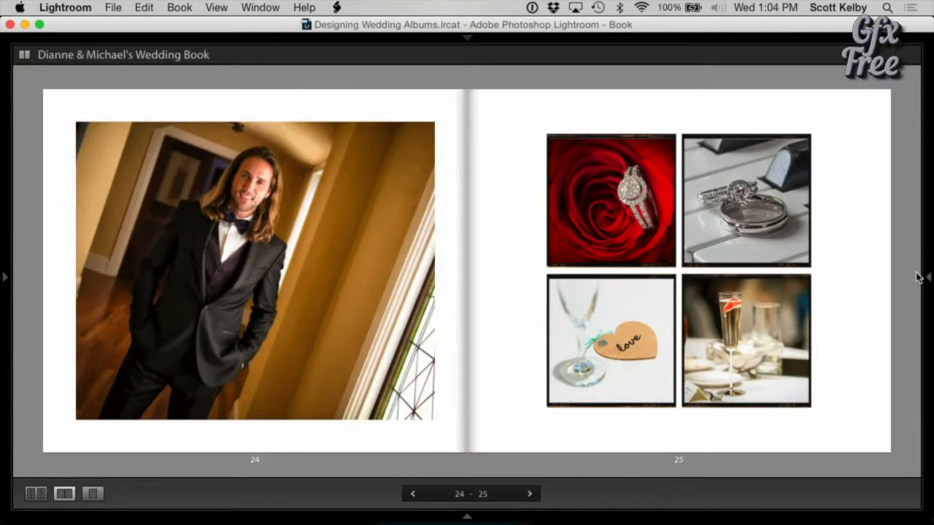
pyautogui.press('super+z')
pyautogui.press('super+z')
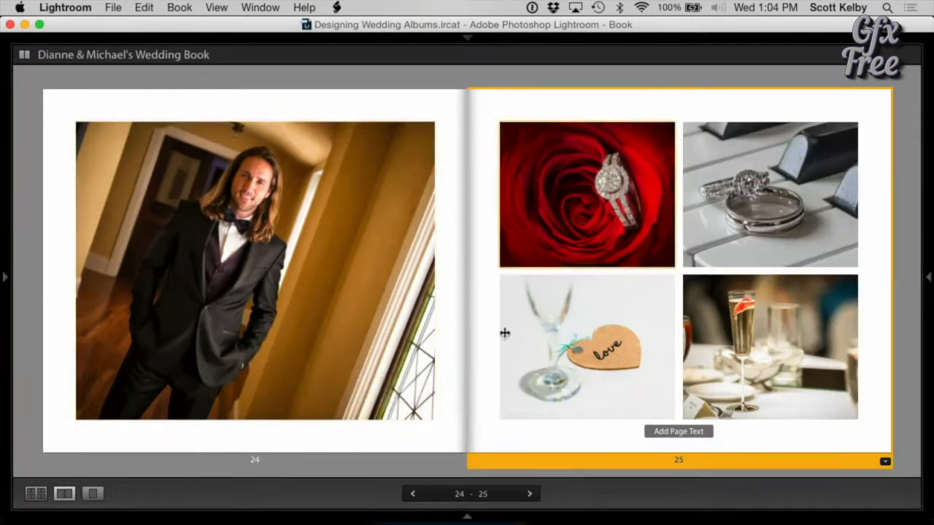
# - Review page 24's one-photo template again and select page 25
pyautogui.click(321, 109)
pyautogui.click(458, 461)
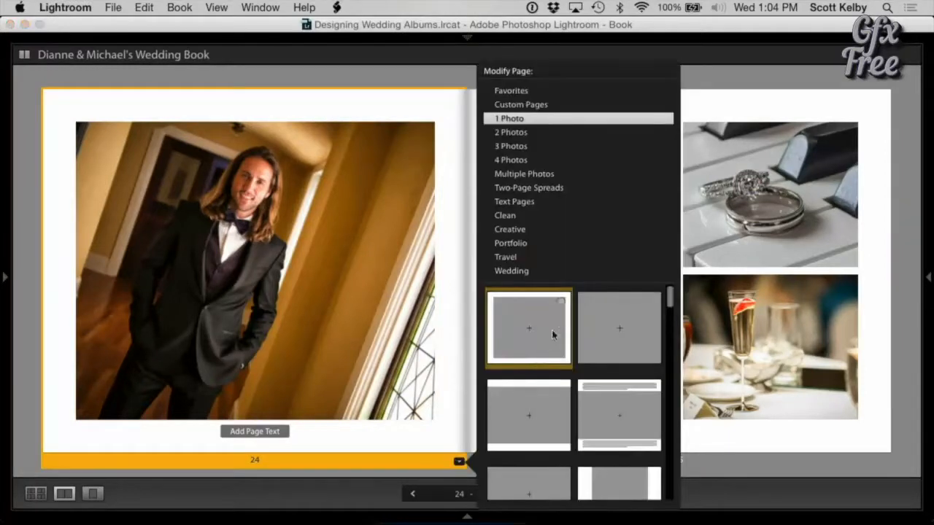
pyautogui.click(576, 62)
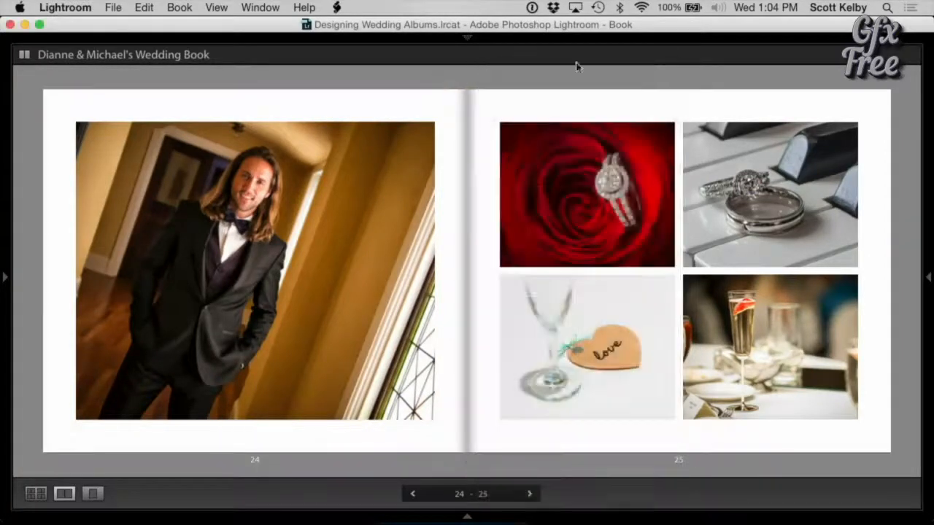
pyautogui.click(764, 150)
pyautogui.click(876, 290)
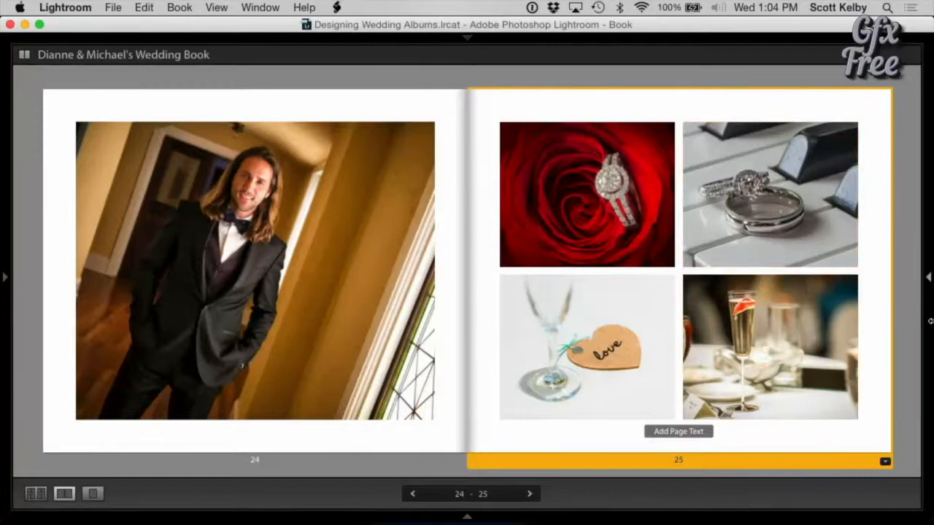
pyautogui.click(931, 324)
pyautogui.click(925, 279)
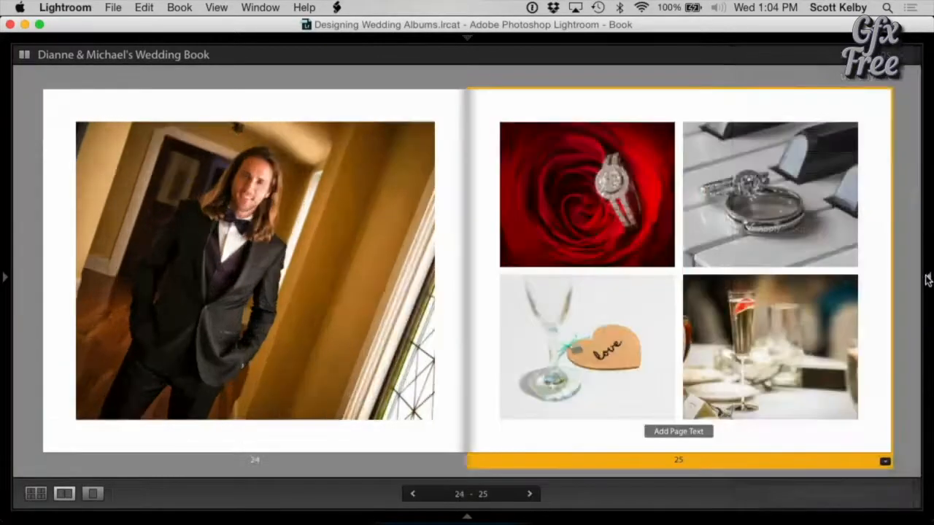
# - Page through the book to pages 28-29 and check which four-photo template is used on page 29
pyautogui.press('Right')
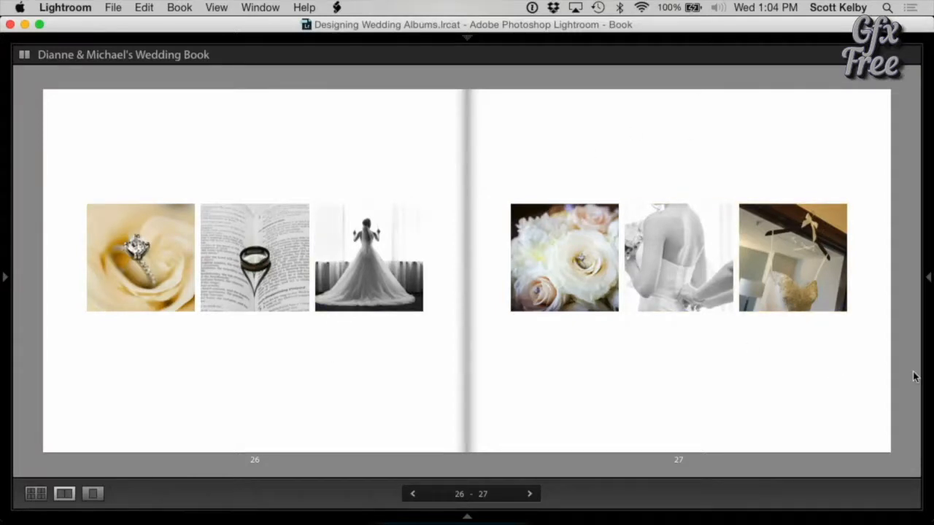
pyautogui.click(530, 494)
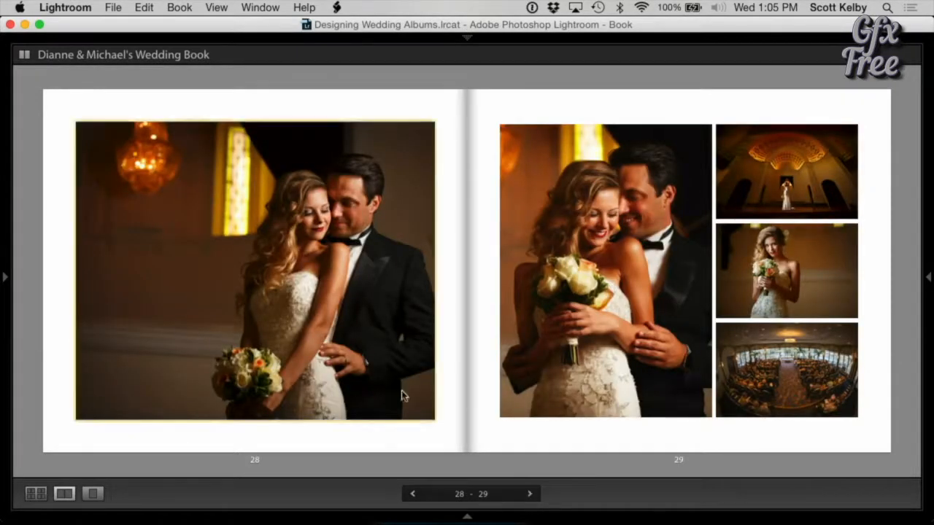
pyautogui.click(442, 435)
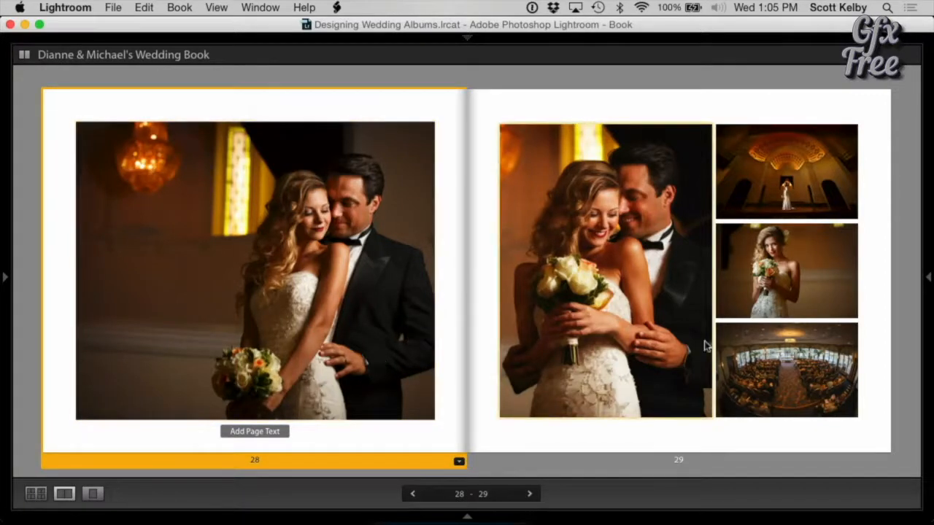
pyautogui.click(876, 443)
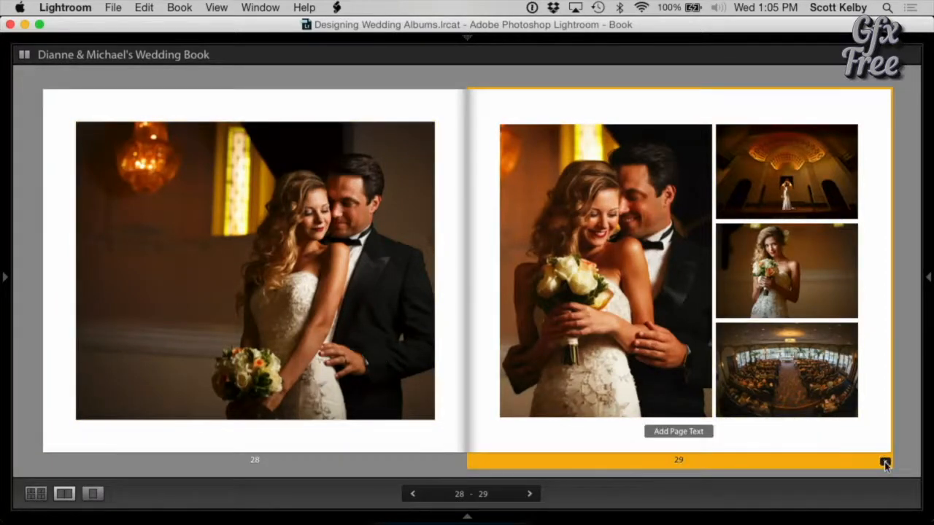
pyautogui.click(885, 462)
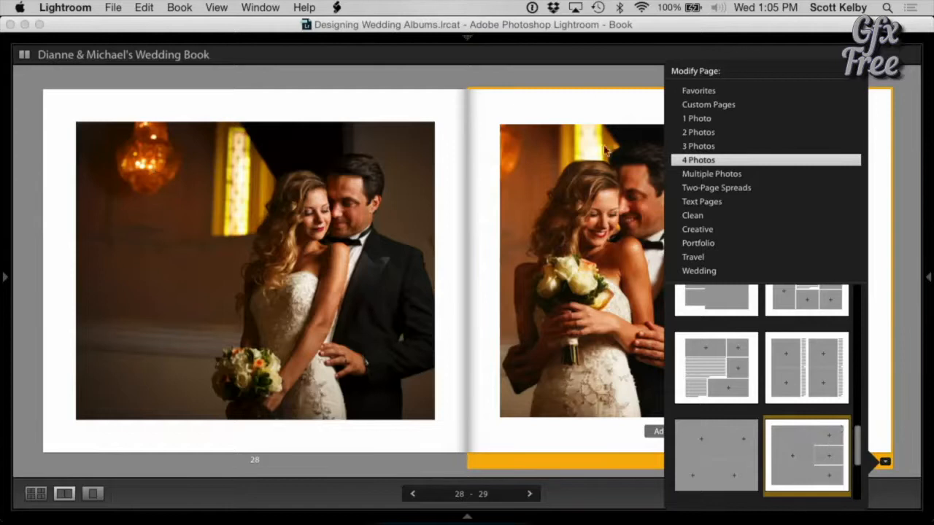
pyautogui.click(590, 100)
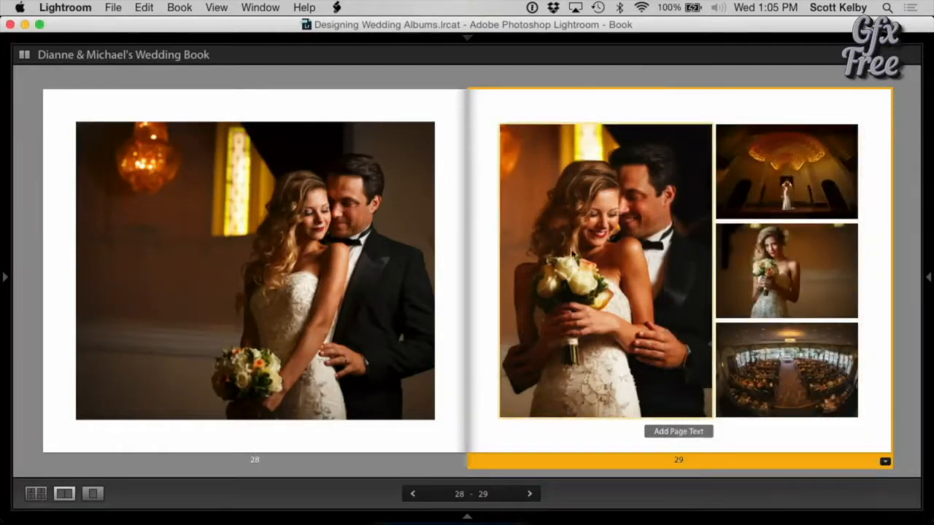
# - Reposition the couple's photo within the large cell on page 29, and deselect the page
pyautogui.moveTo(663, 304); pyautogui.dragTo(633, 288)
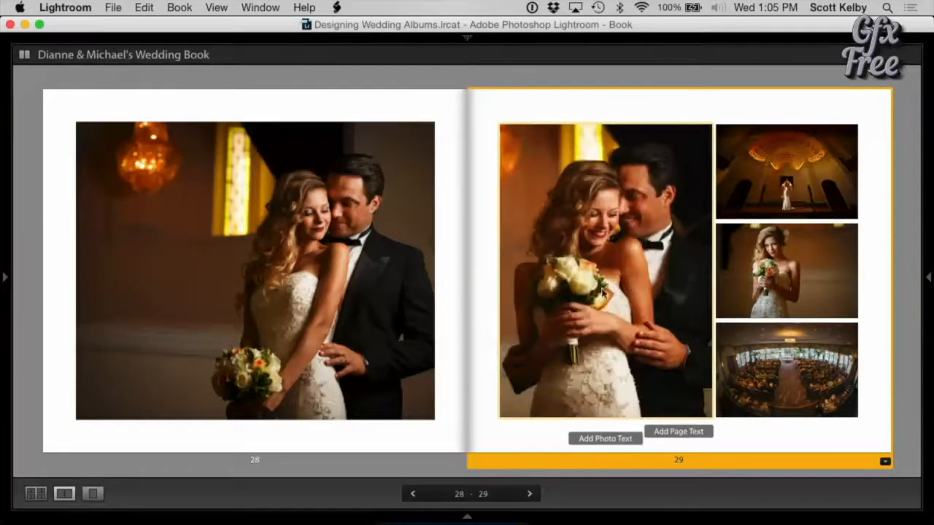
pyautogui.click(572, 291)
pyautogui.moveTo(544, 291)
pyautogui.mouseDown()
pyautogui.moveTo(663, 294)
pyautogui.moveTo(529, 300)
pyautogui.moveTo(722, 301)
pyautogui.moveTo(555, 293)
pyautogui.mouseUp()
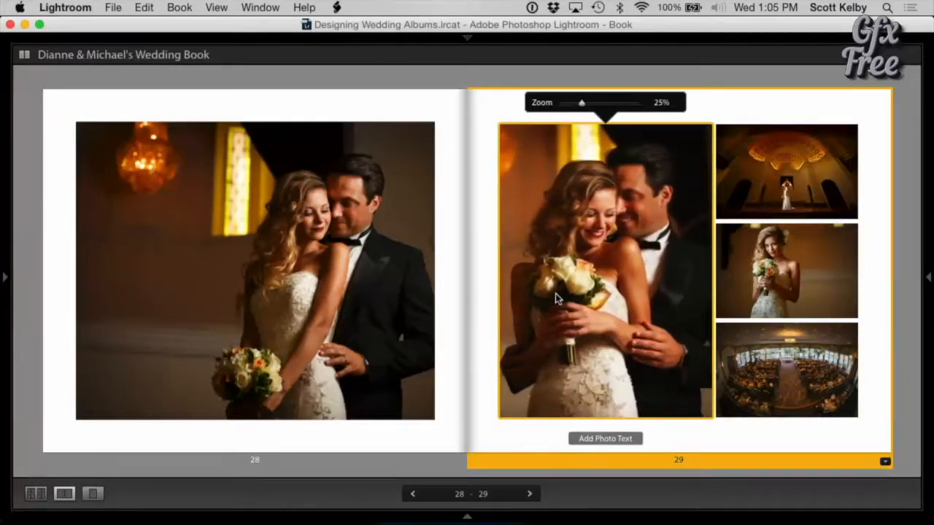
pyautogui.click(806, 368)
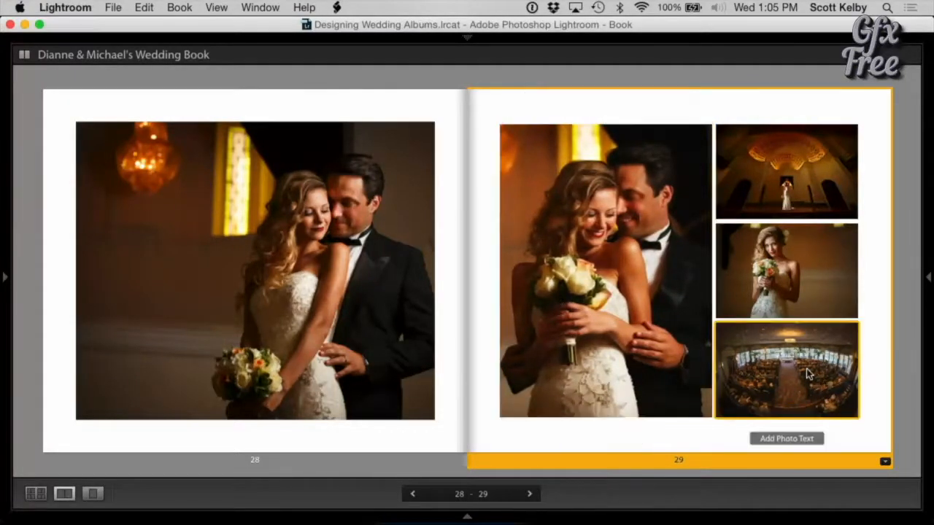
pyautogui.click(803, 272)
pyautogui.click(767, 86)
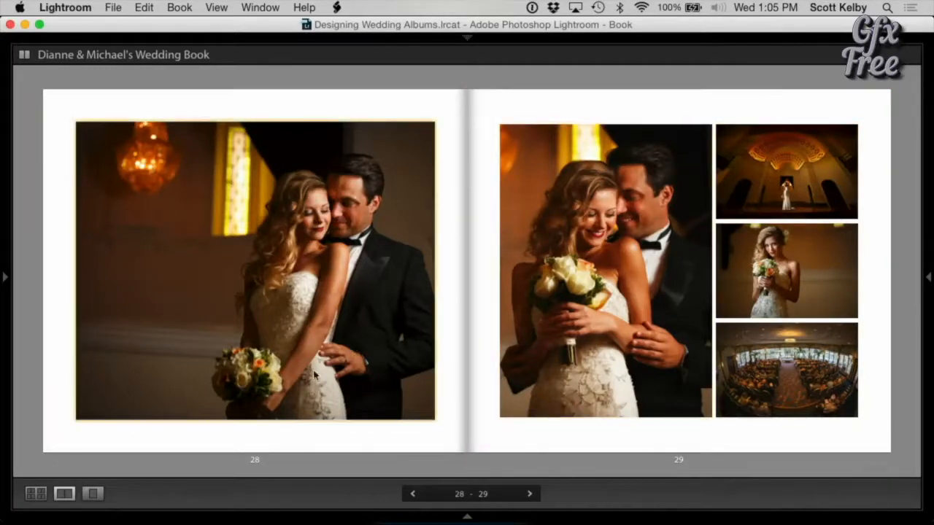
# - Try the custom page with one small centred photo on page 28, and undo the layout change
pyautogui.click(451, 438)
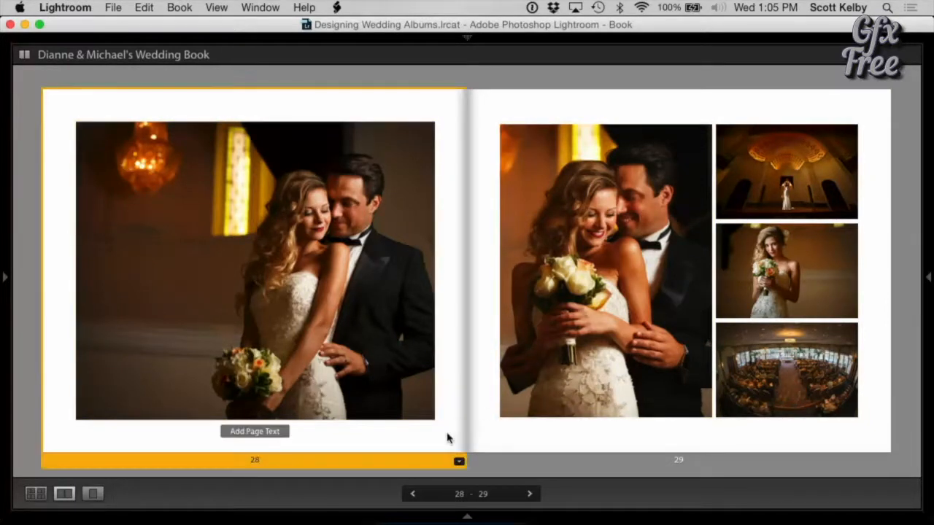
pyautogui.click(460, 462)
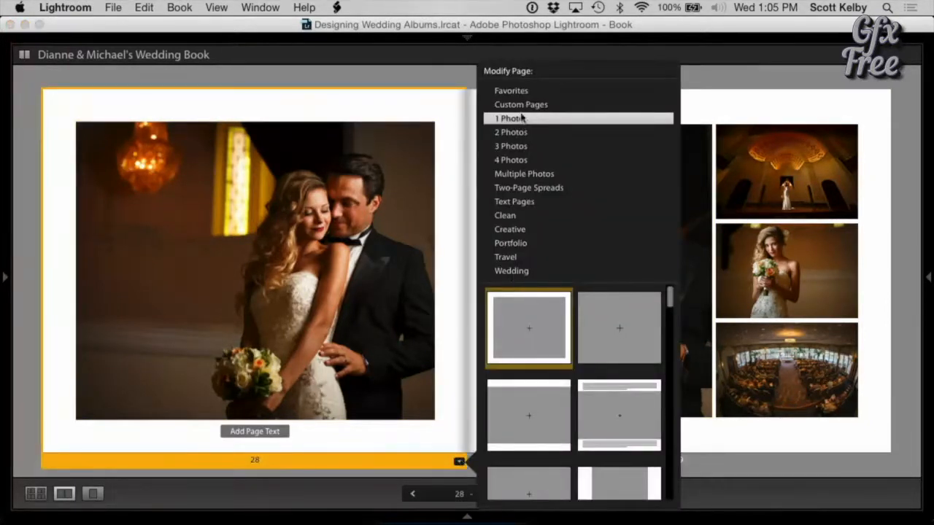
pyautogui.click(524, 104)
pyautogui.scroll(-5, 605, 324)
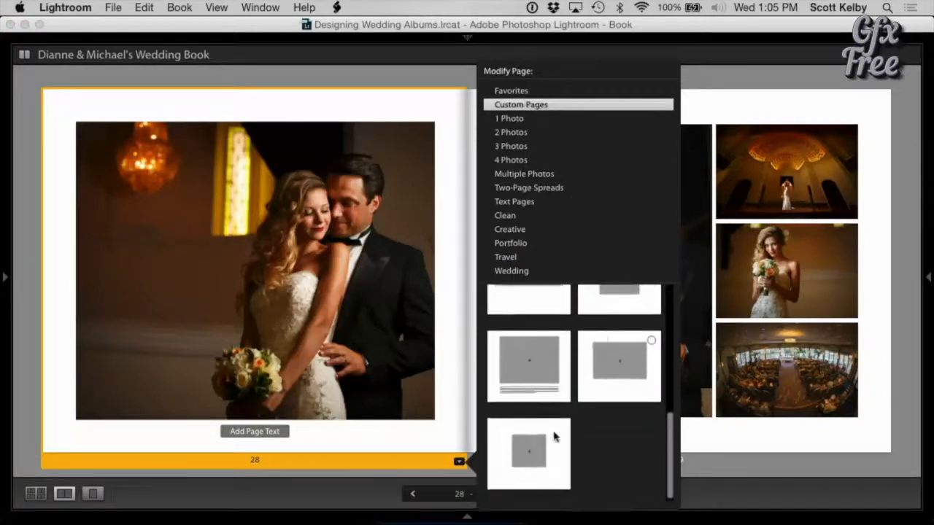
pyautogui.click(537, 449)
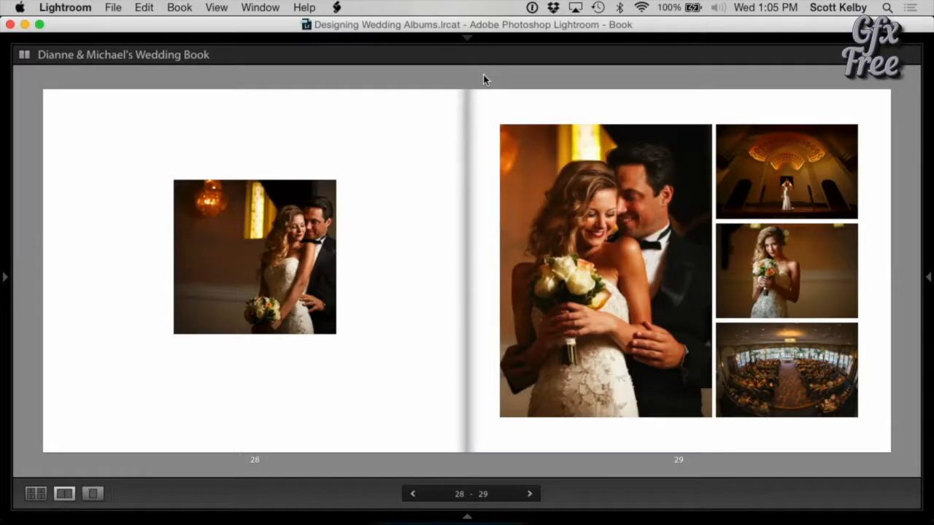
pyautogui.press('super+z')
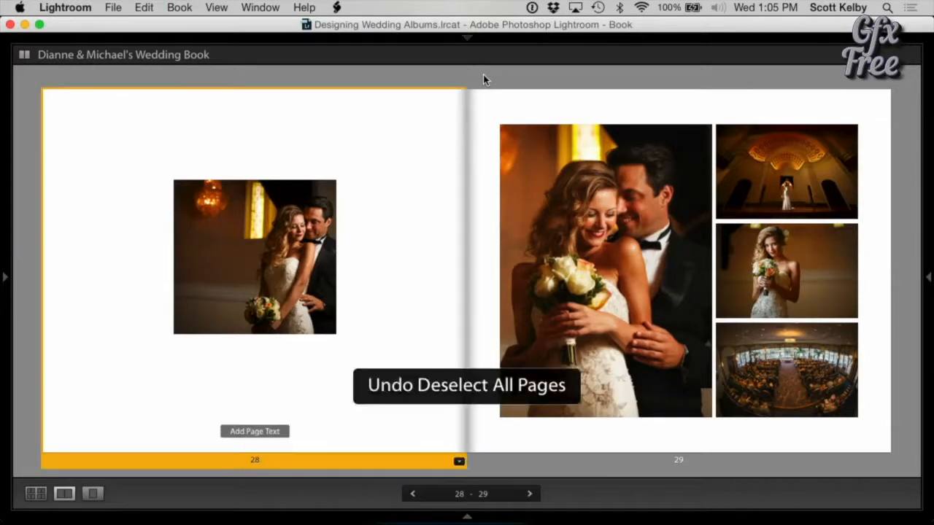
pyautogui.press('super+z')
pyautogui.click(530, 76)
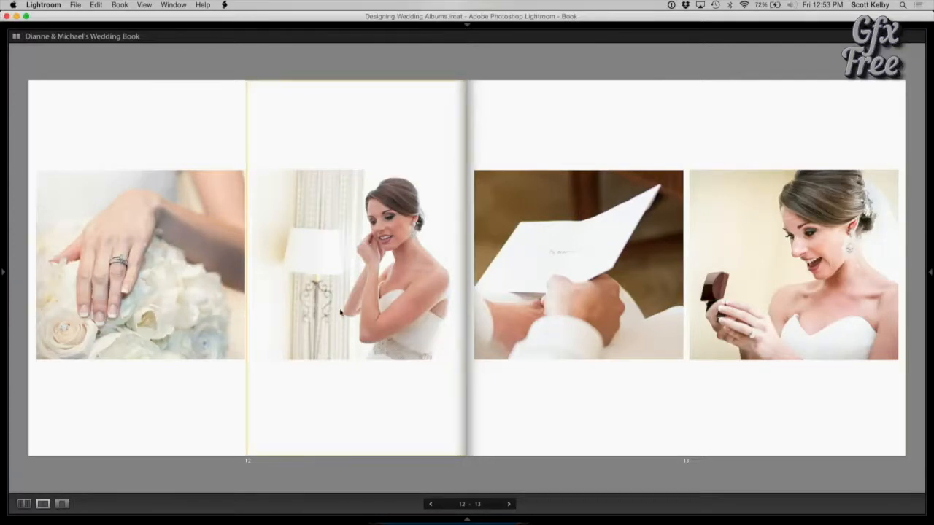
# - Save page 12's layout of two side-by-side photos as a custom page
pyautogui.rightClick(376, 413)
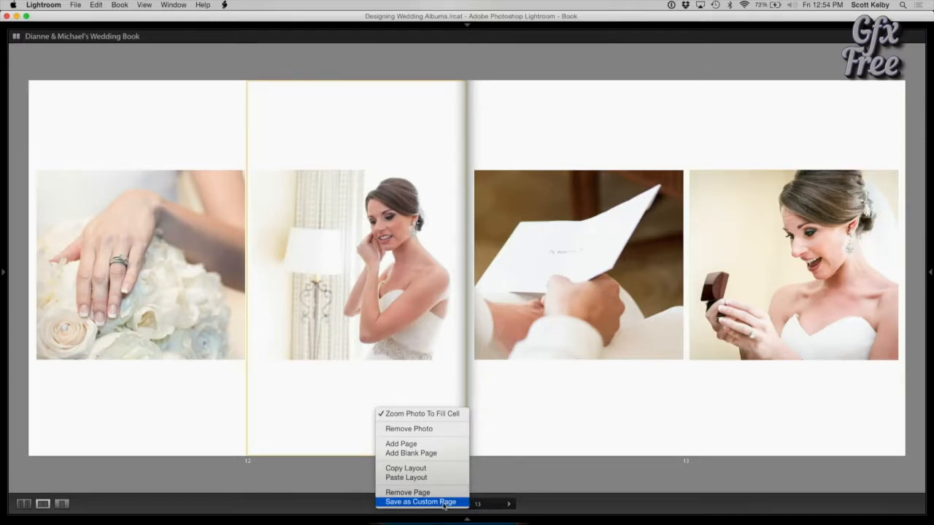
pyautogui.click(420, 502)
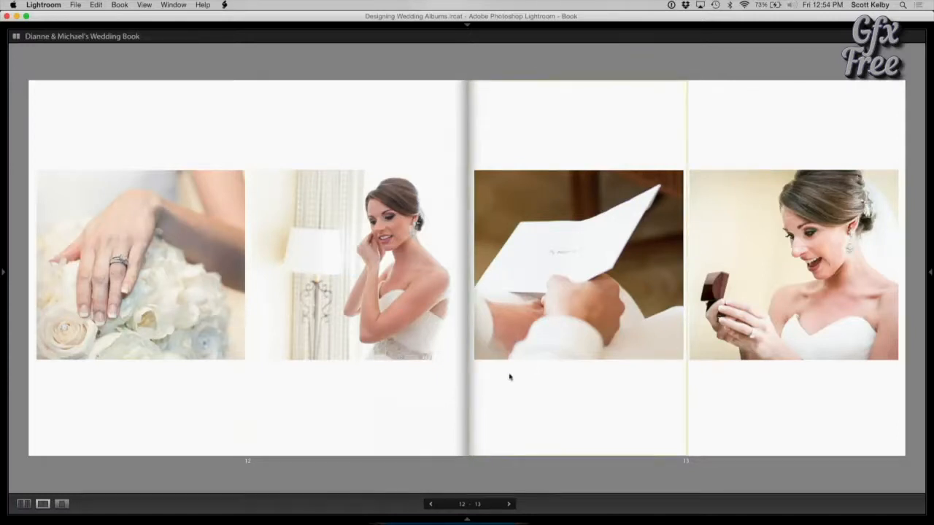
pyautogui.rightClick(427, 410)
pyautogui.click(407, 410)
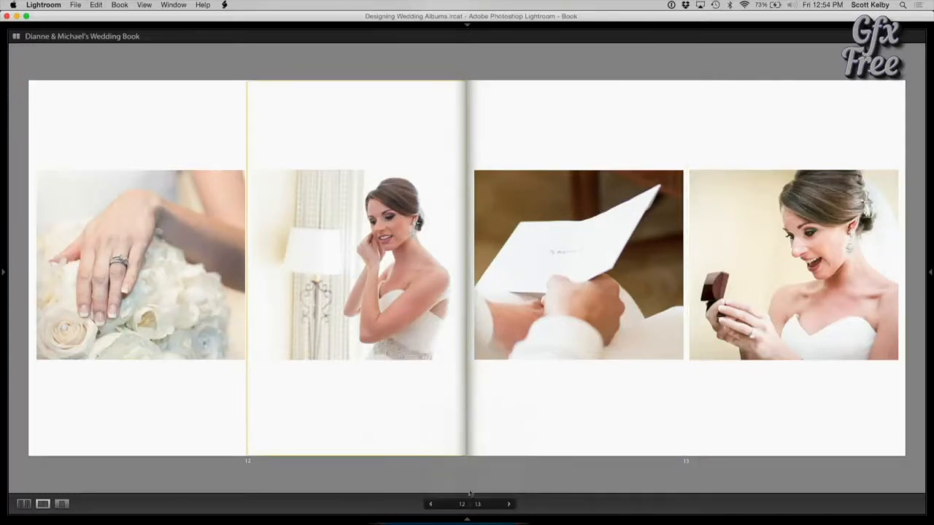
# - Apply the 2 Photos template with two photos filling the whole page side by side to page 12
pyautogui.click(446, 439)
pyautogui.click(461, 464)
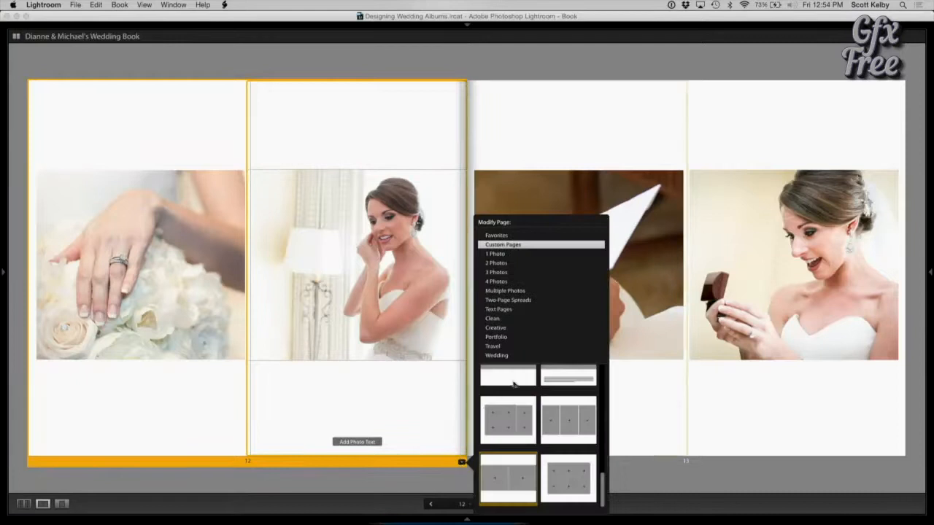
pyautogui.click(498, 264)
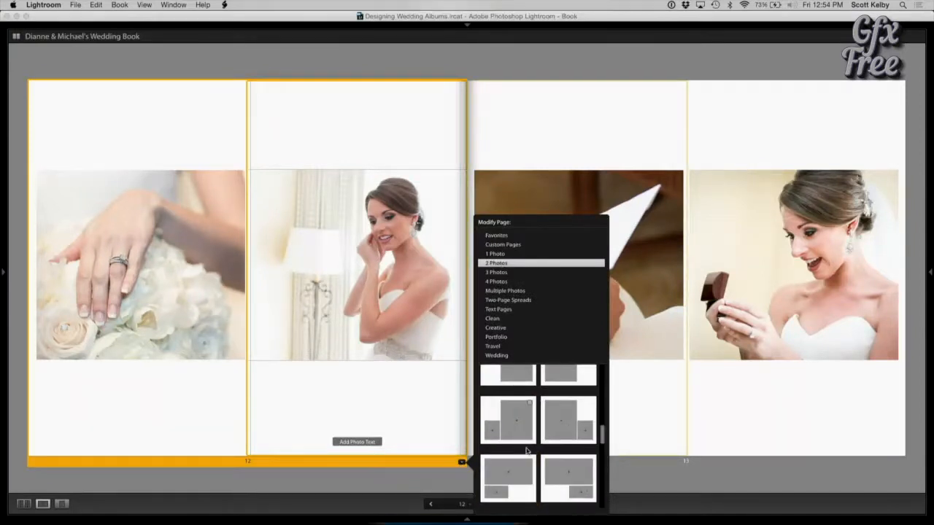
pyautogui.scroll(6, 540, 441)
pyautogui.scroll(3, 526, 451)
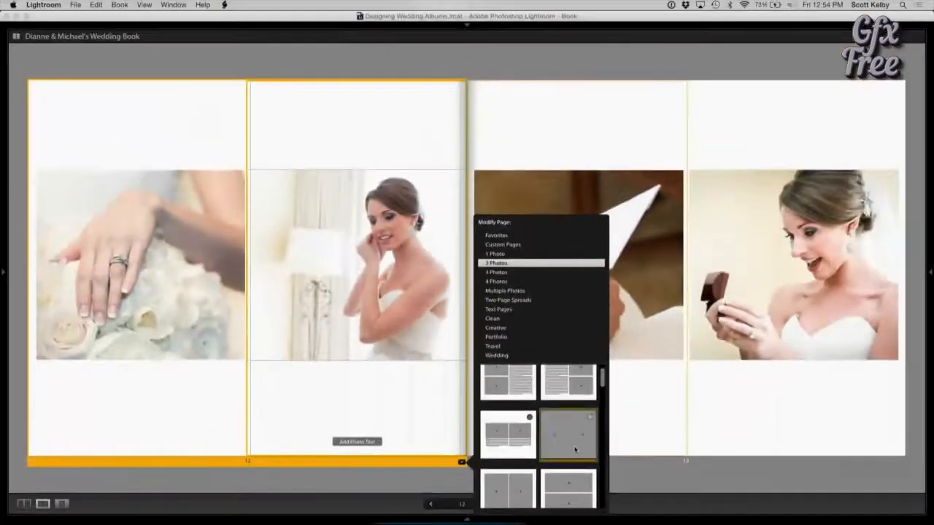
pyautogui.click(575, 450)
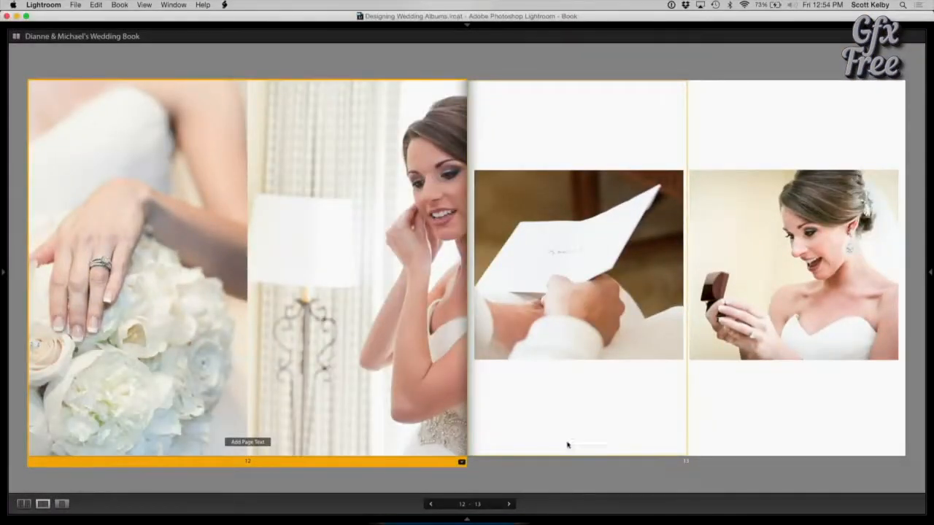
# - Unlink the cell padding of the bride's earring photo on page 12 and set it to 143 pt top and 153 pt bottom
pyautogui.click(400, 344)
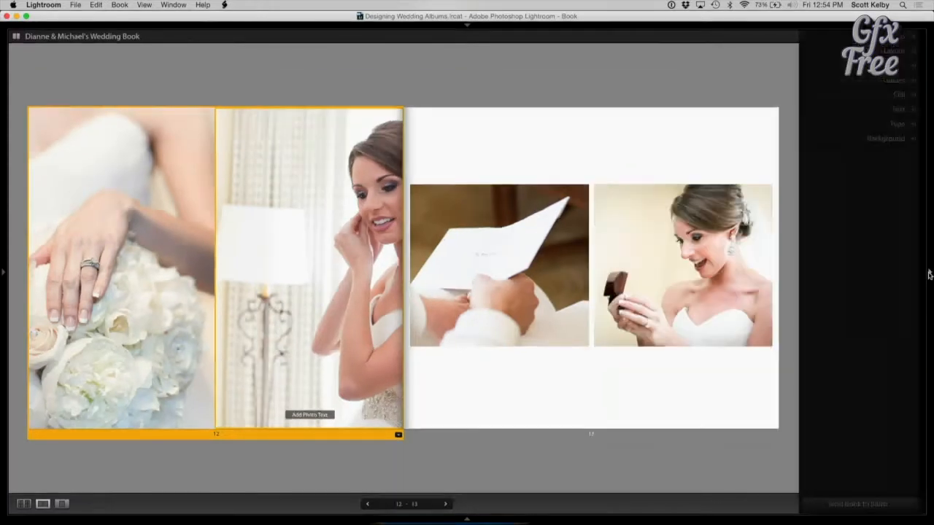
pyautogui.click(928, 272)
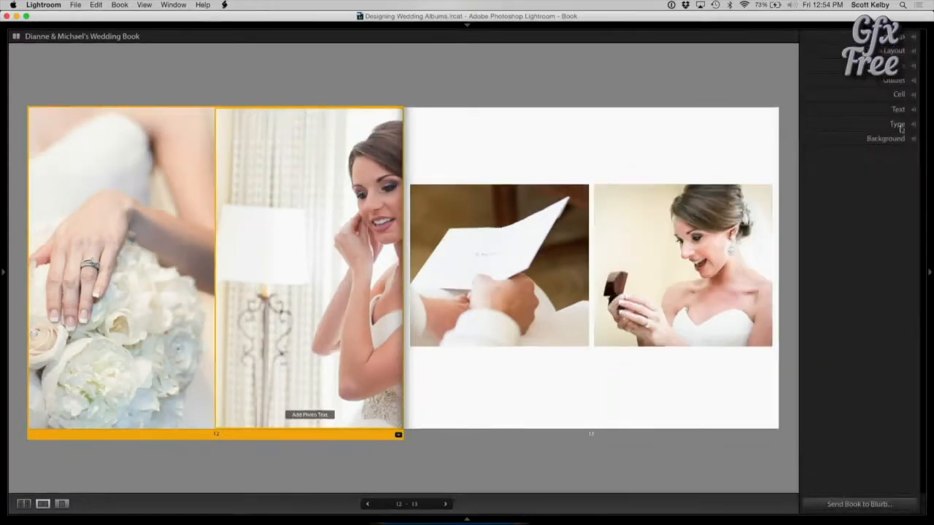
pyautogui.click(900, 94)
pyautogui.click(837, 152)
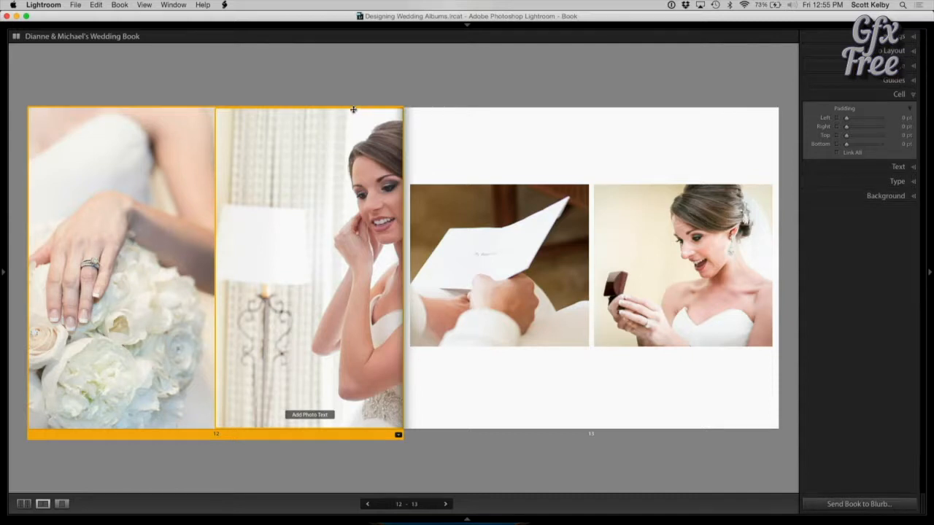
pyautogui.moveTo(353, 110); pyautogui.dragTo(352, 185)
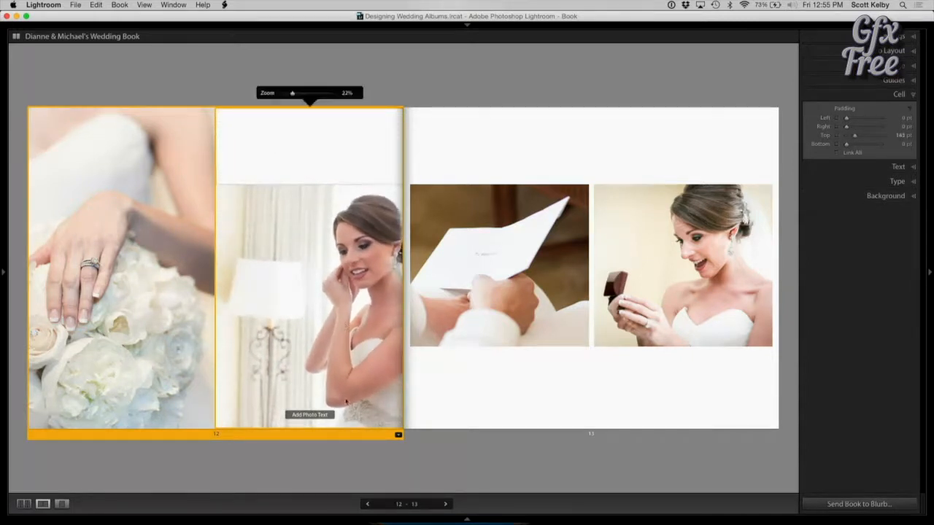
pyautogui.moveTo(345, 425); pyautogui.dragTo(351, 345)
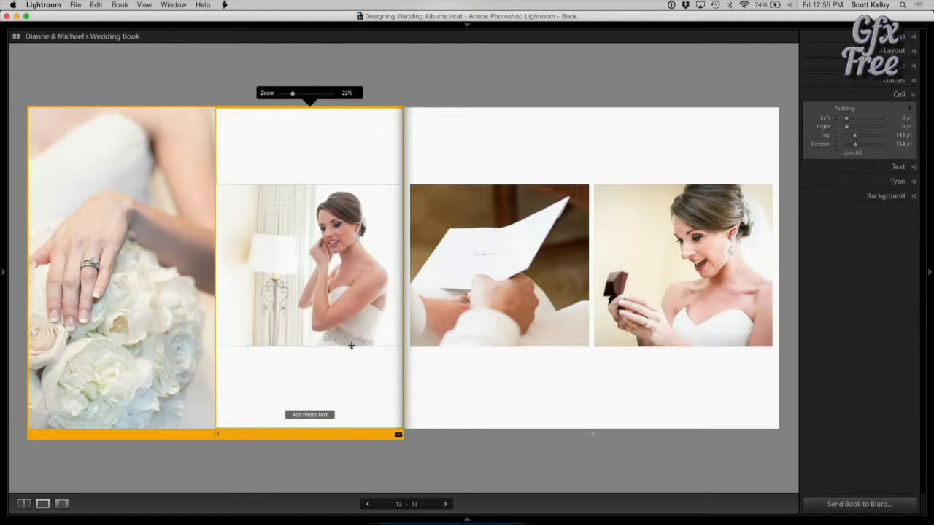
pyautogui.moveTo(351, 345); pyautogui.dragTo(351, 346)
# - Unlink the padding of the ring photo on page 12, set it to 143 pt top and 153 pt bottom, and deselect the page
pyautogui.click(181, 269)
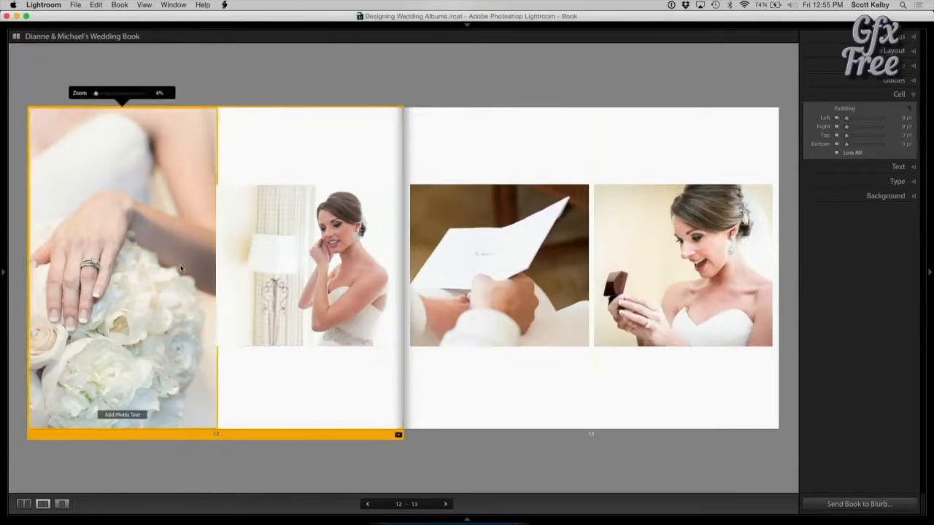
pyautogui.click(837, 153)
pyautogui.click(905, 136)
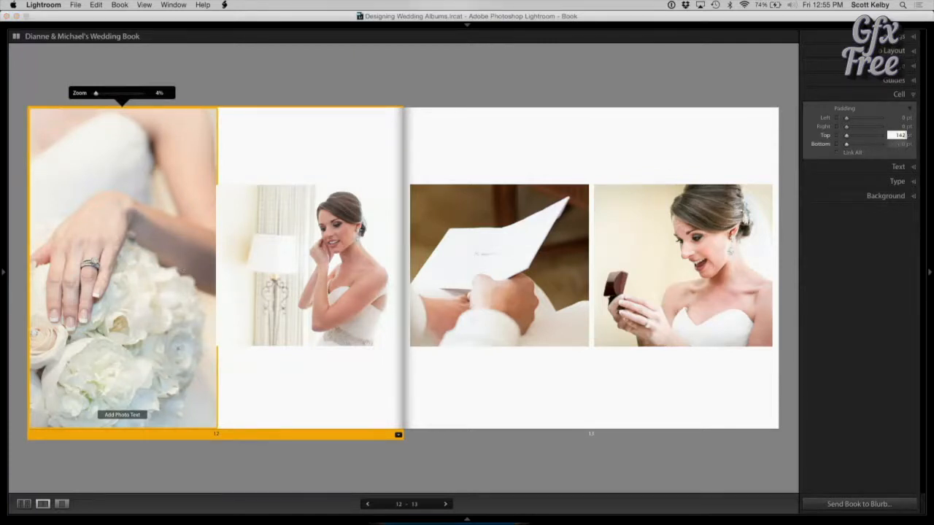
pyautogui.press('BackSpace')
pyautogui.write('3')
pyautogui.press('Tab')
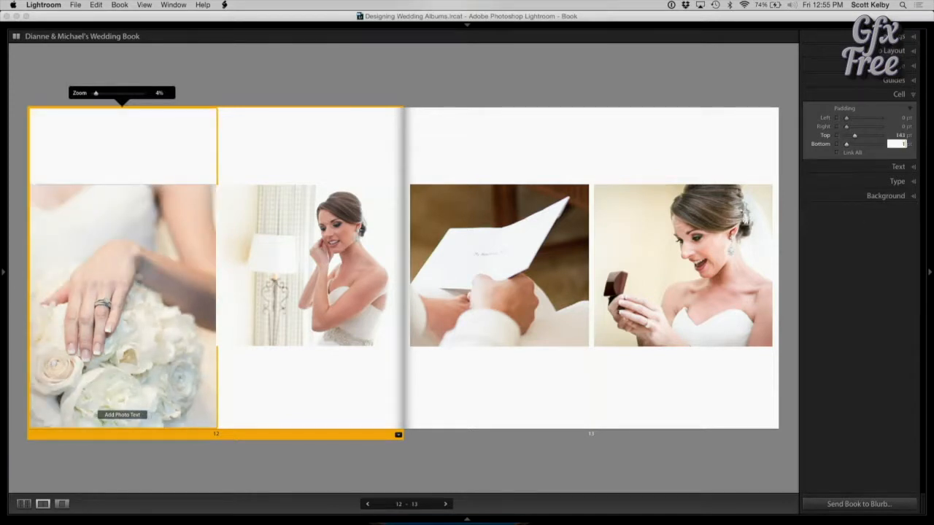
pyautogui.press('Return')
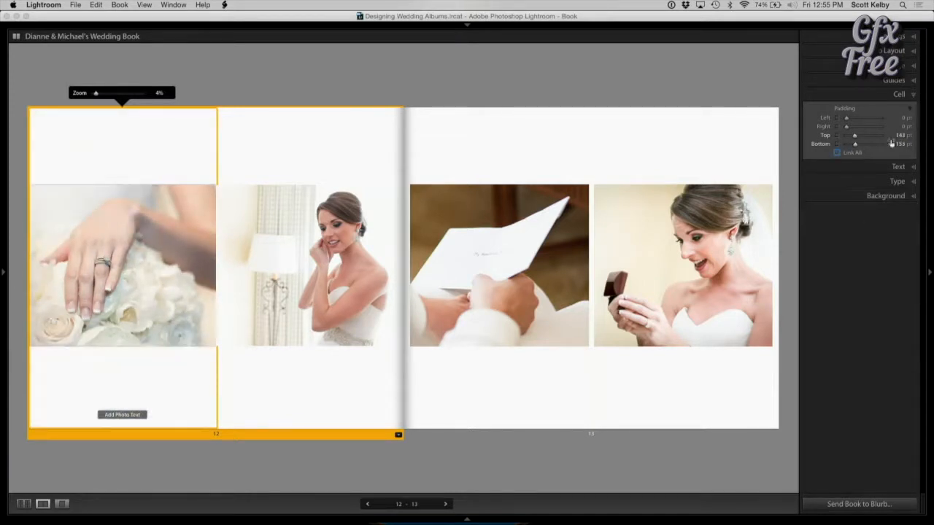
pyautogui.click(557, 68)
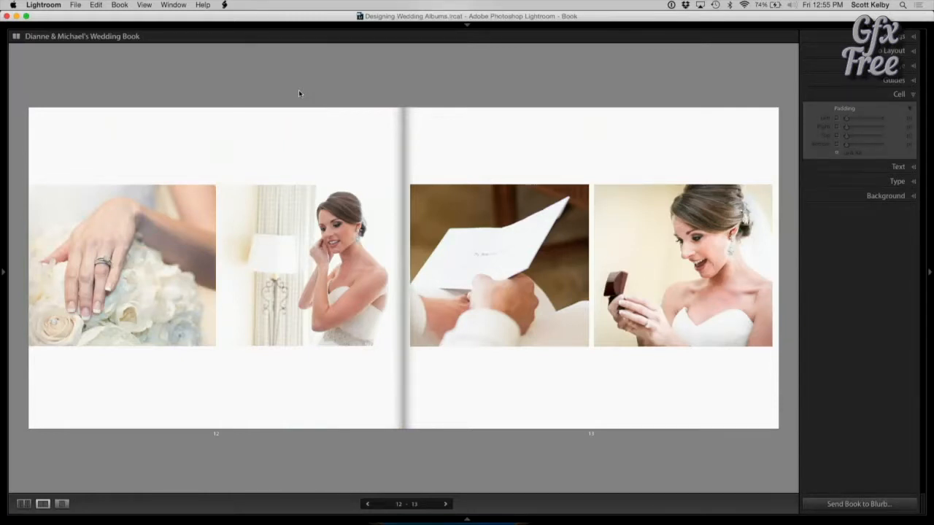
# - Set the left and right cell padding of the bride's earring photo on page 12 to 4 pt and deselect the page
pyautogui.click(238, 274)
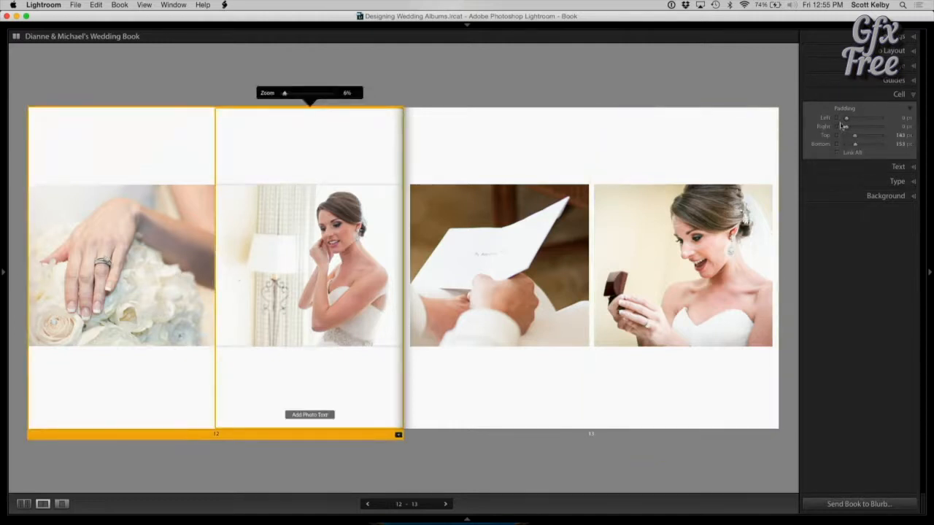
pyautogui.moveTo(847, 121); pyautogui.dragTo(847, 120)
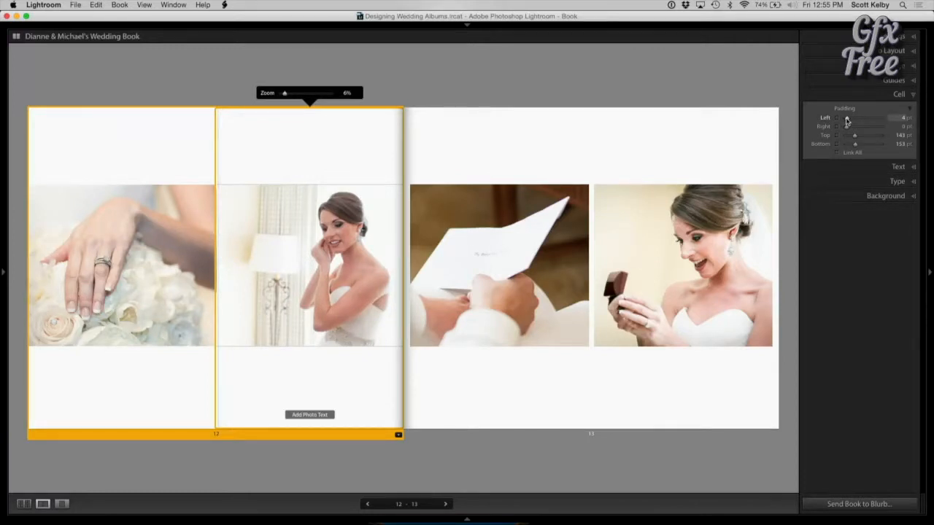
pyautogui.moveTo(847, 128); pyautogui.dragTo(848, 128)
pyautogui.click(901, 127)
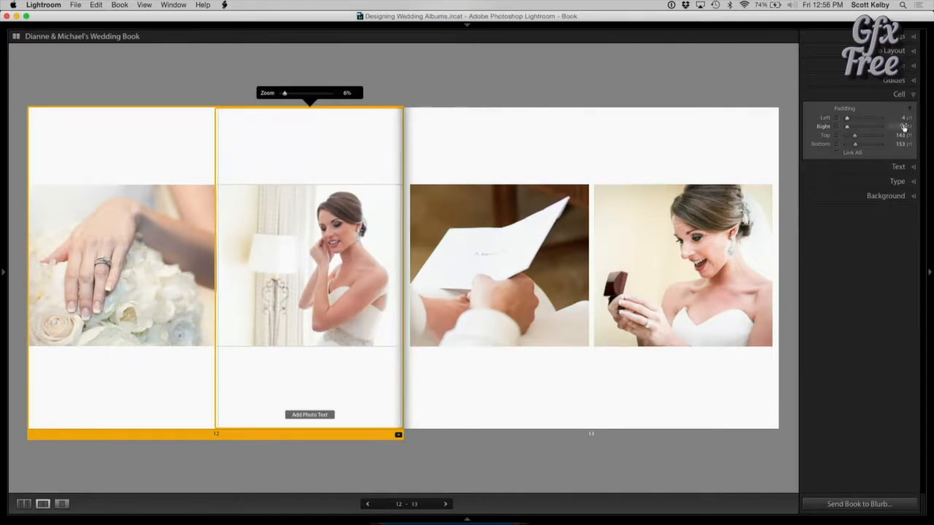
pyautogui.write('4')
pyautogui.press('Return')
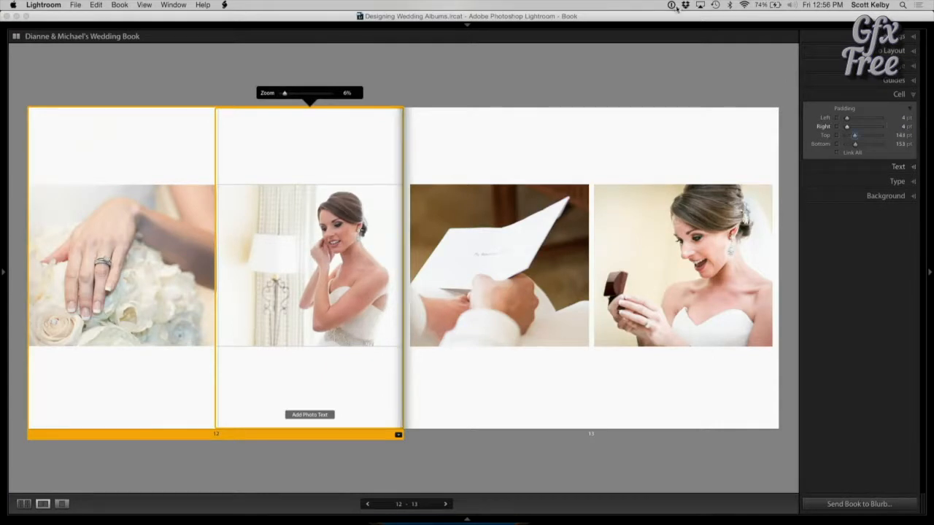
pyautogui.click(655, 70)
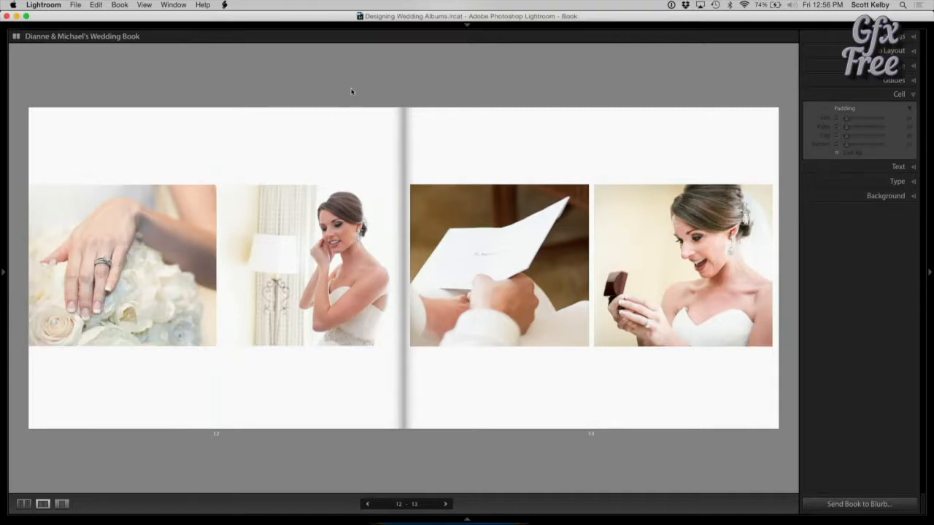
# - Set the left and right cell padding of the bride's earring photo on page 12 to 5 pt, undoing the accidental star rating
pyautogui.click(252, 232)
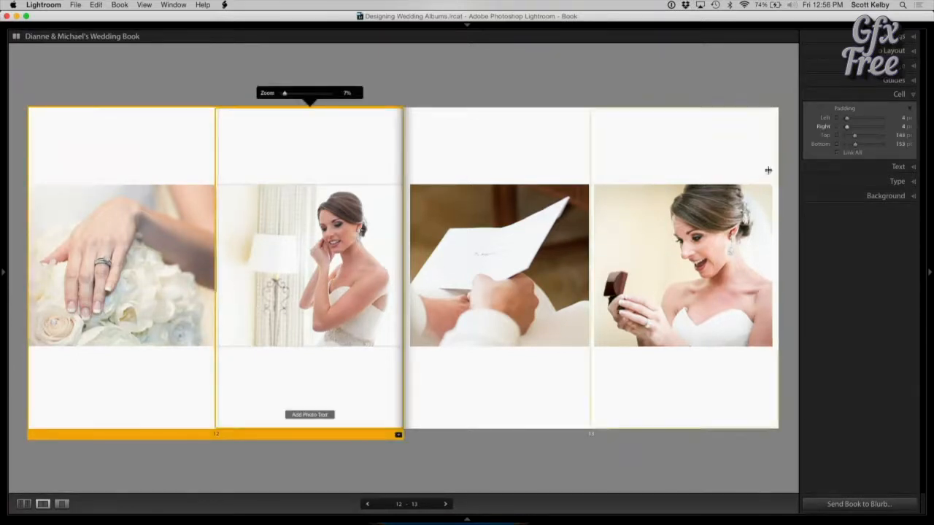
pyautogui.click(896, 118)
pyautogui.write('5')
pyautogui.press('Tab')
pyautogui.press('5')
pyautogui.press('super+z')
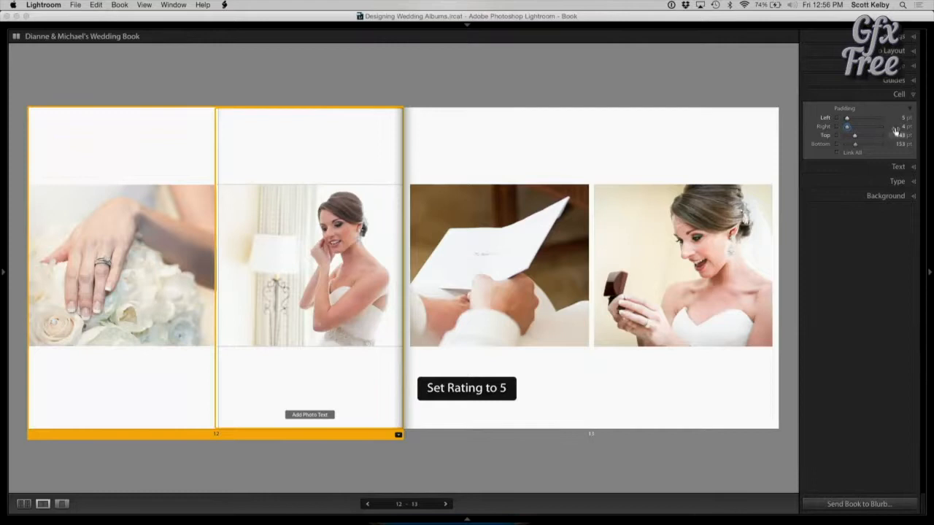
pyautogui.click(896, 127)
pyautogui.press('Return')
pyautogui.click(729, 80)
# - Check the Save as Custom Page option offered for page 12, leaving the layout unsaved
pyautogui.click(273, 146)
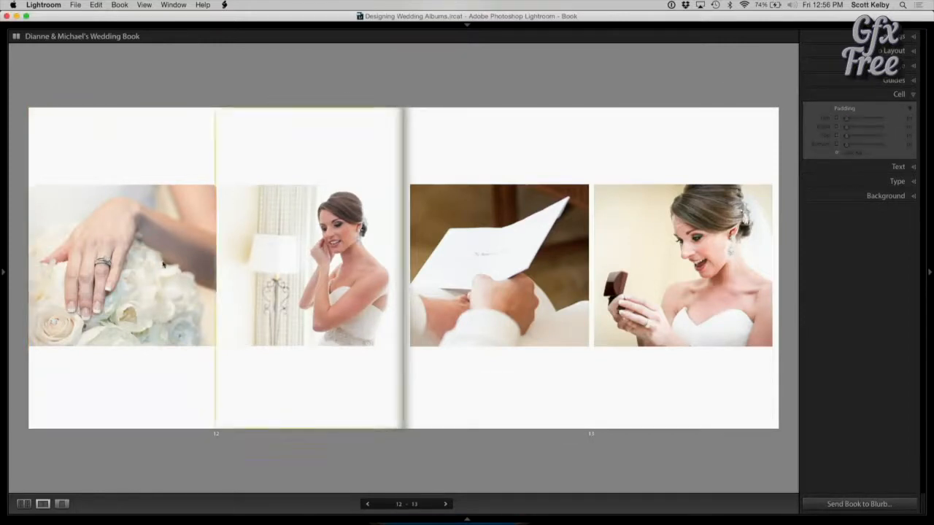
pyautogui.rightClick(307, 374)
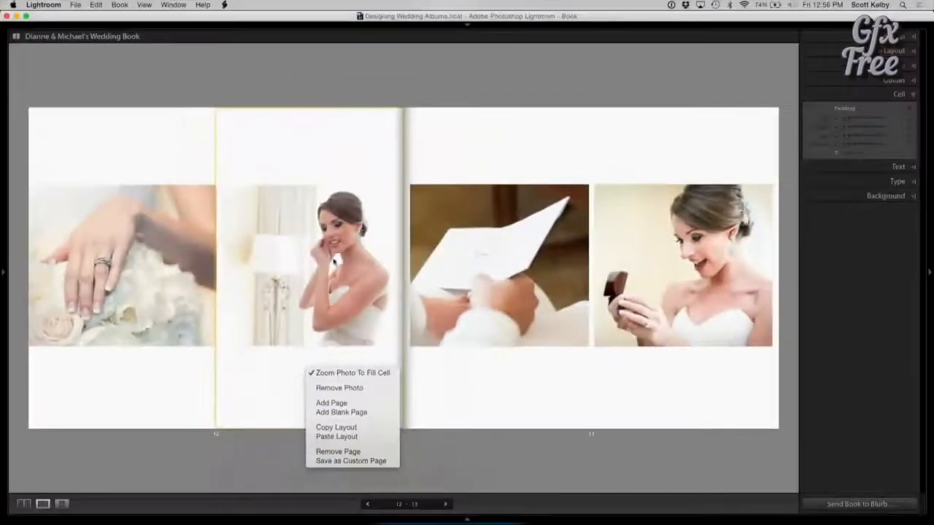
pyautogui.click(338, 90)
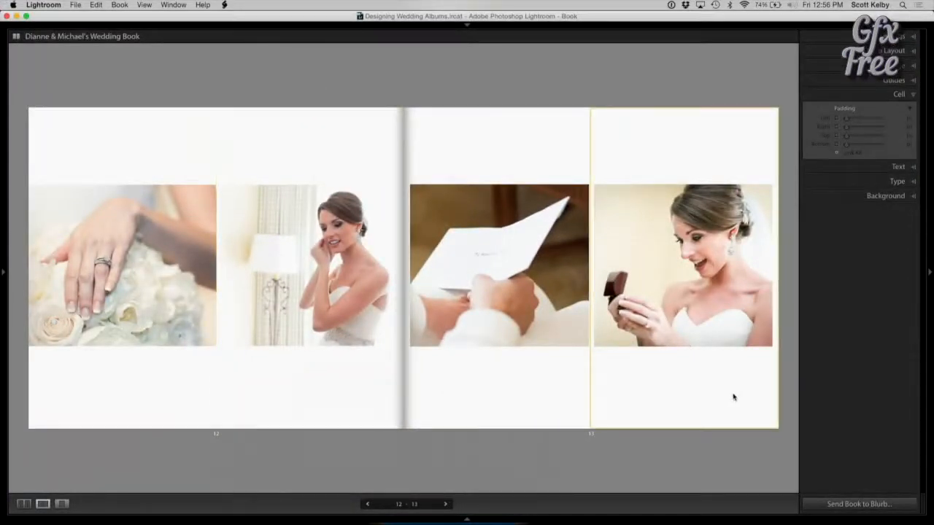
# - Check which custom page template page 13 uses and deselect the page
pyautogui.click(703, 409)
pyautogui.click(775, 435)
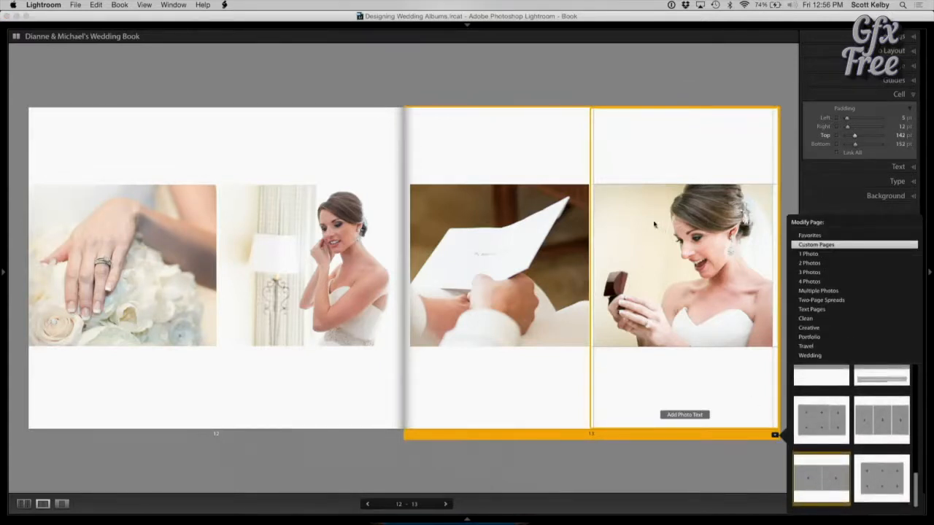
pyautogui.click(565, 64)
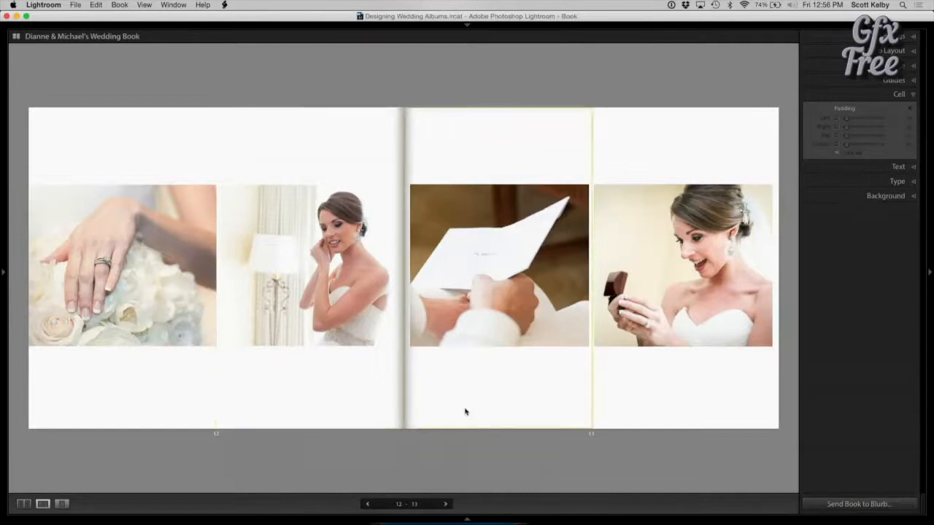
# - Go to the spread of pages 14 and 15 and examine which 2 Photos template page 14 uses and its neighbouring variants
pyautogui.click(446, 505)
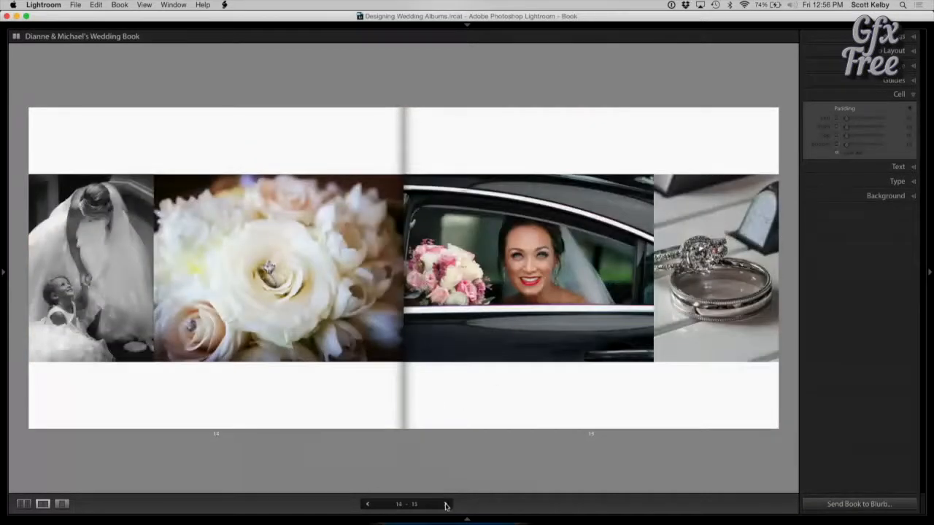
pyautogui.click(385, 421)
pyautogui.click(398, 437)
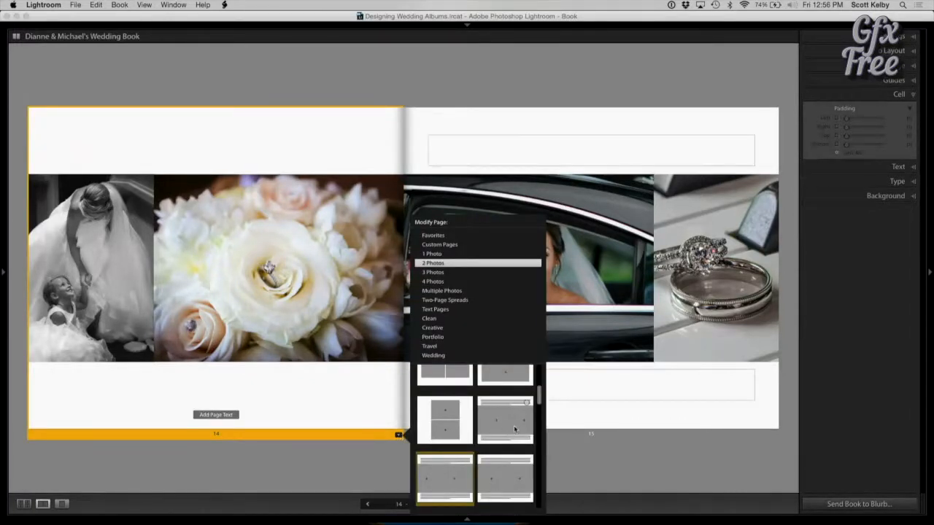
pyautogui.scroll(-2, 514, 428)
pyautogui.scroll(-2, 515, 429)
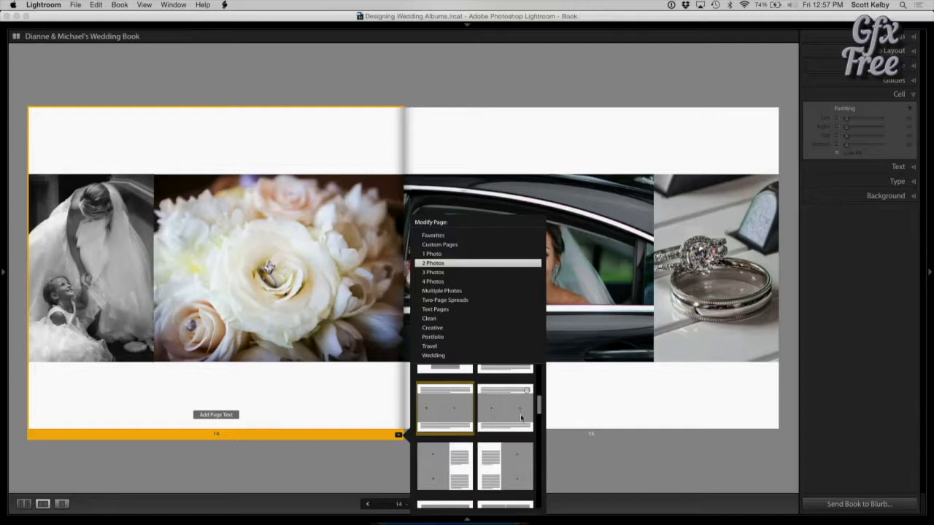
pyautogui.scroll(2, 521, 418)
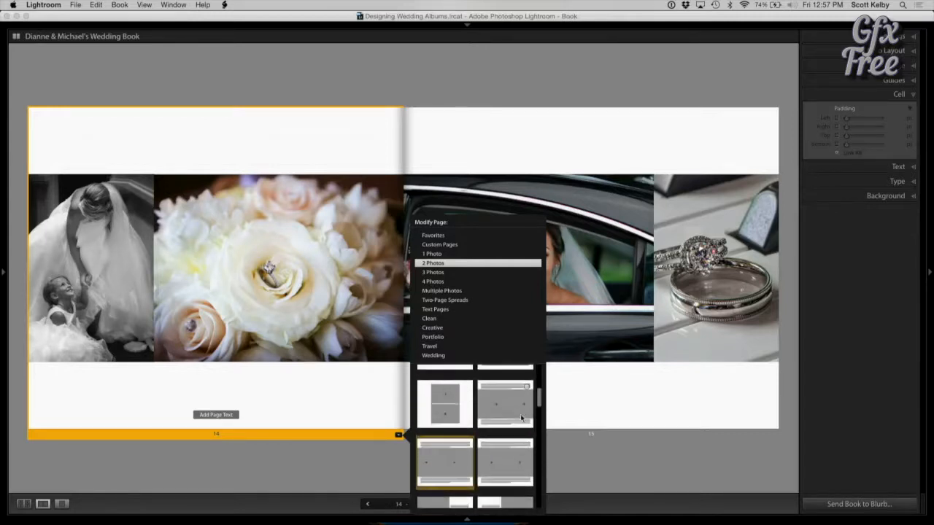
pyautogui.click(491, 406)
pyautogui.click(530, 411)
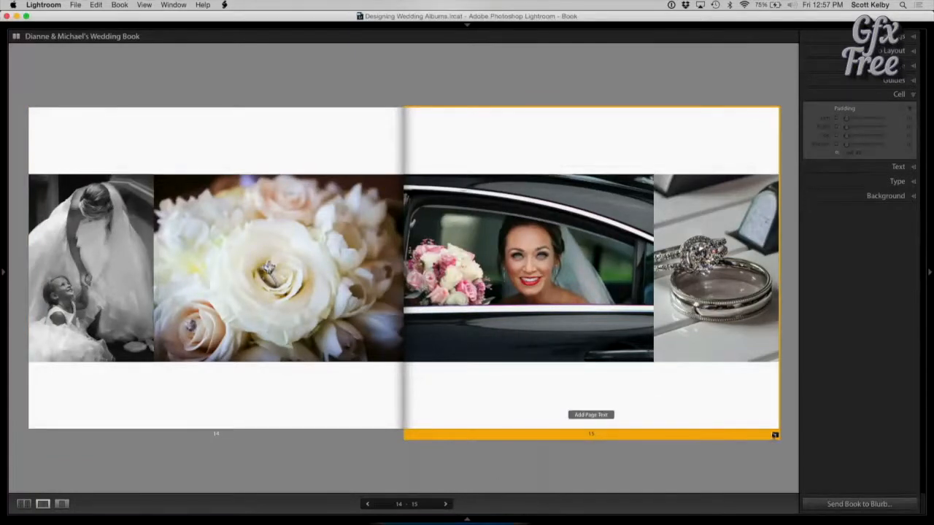
# - Check which 2 Photos template page 15 uses and deselect the page
pyautogui.click(775, 435)
pyautogui.scroll(-2, 892, 442)
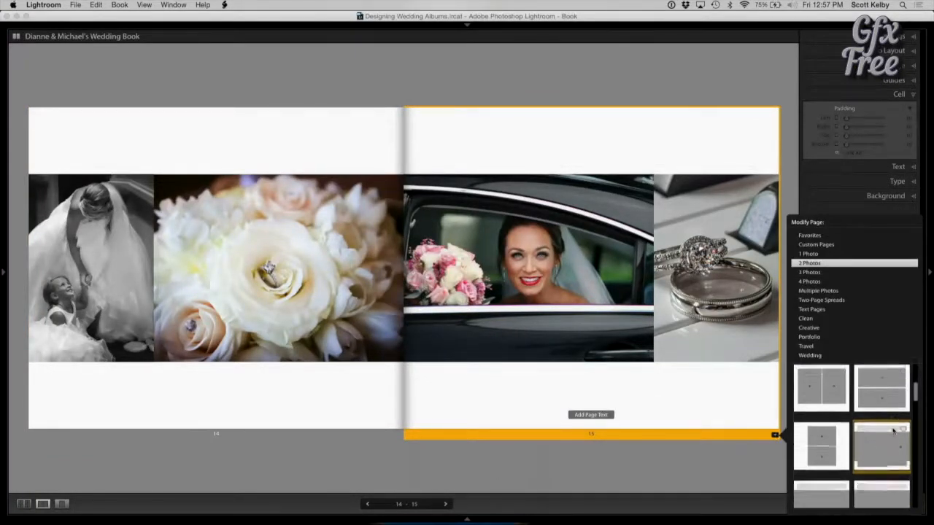
pyautogui.click(653, 70)
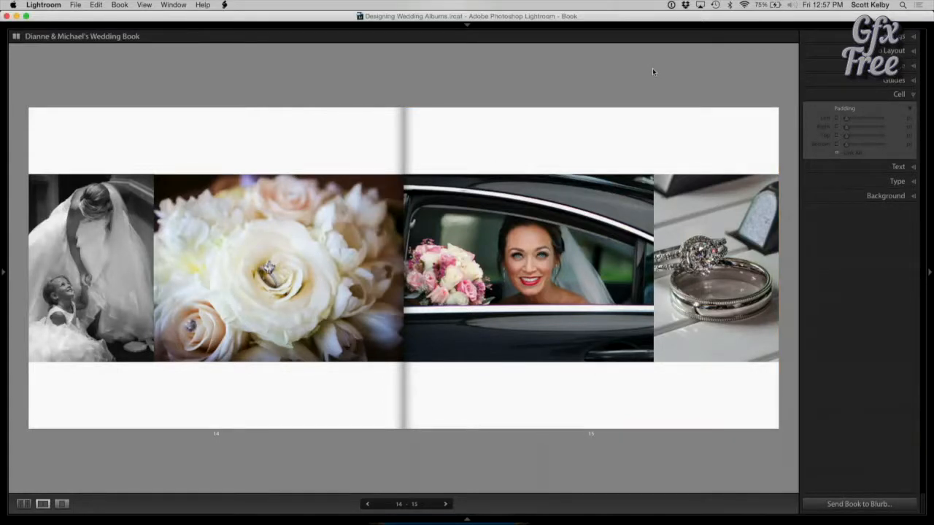
pyautogui.click(772, 424)
pyautogui.click(775, 434)
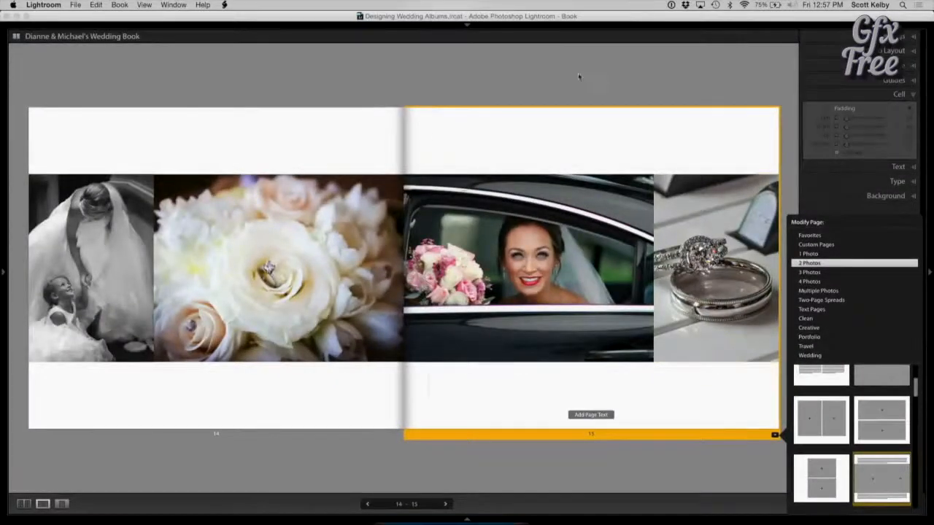
pyautogui.click(568, 87)
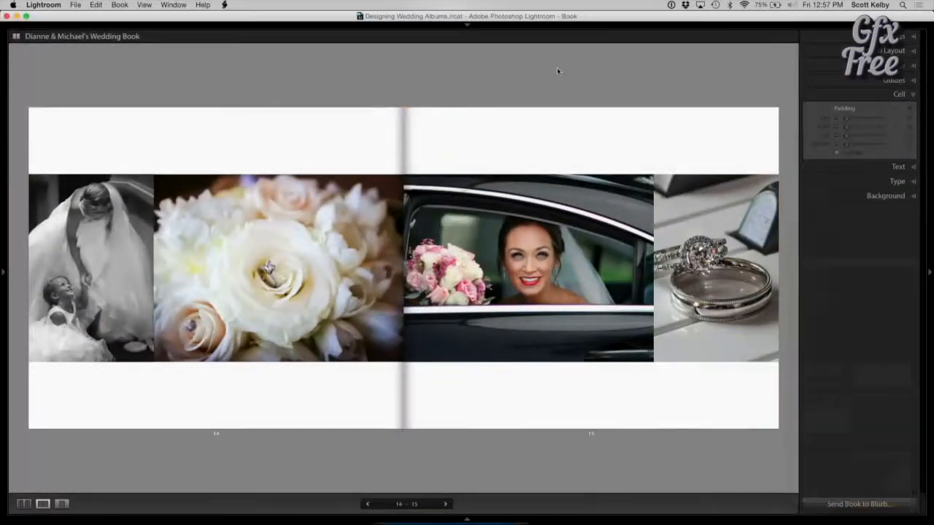
# - Go to the spread on pages 16–17 and check which one-photo template page 16 uses
pyautogui.click(446, 504)
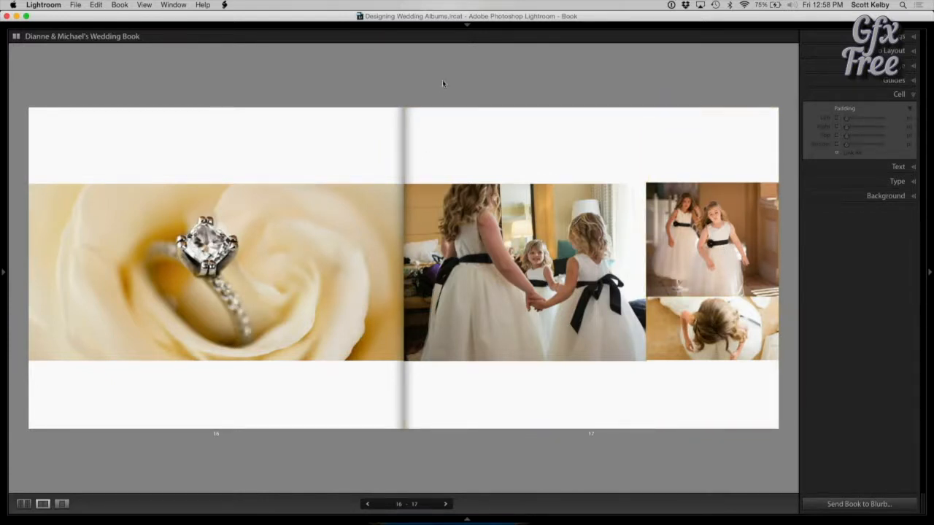
pyautogui.click(383, 407)
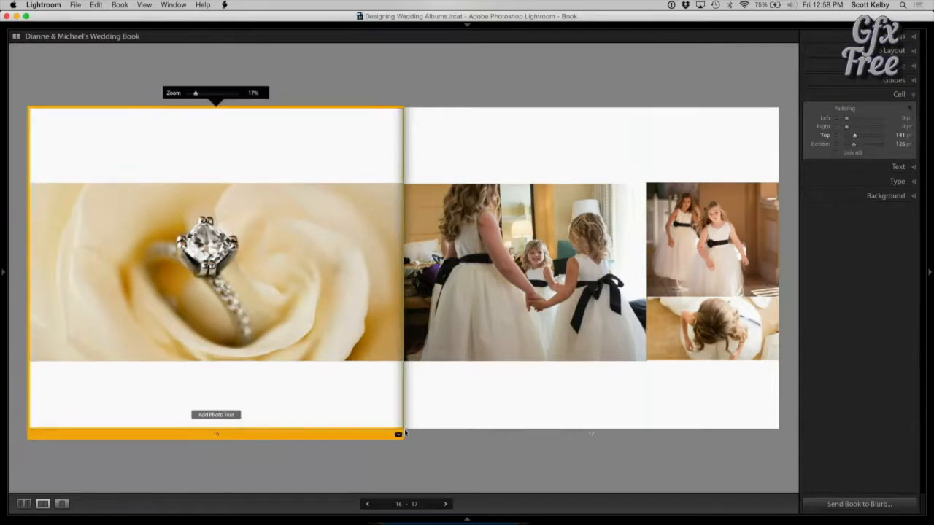
pyautogui.click(398, 435)
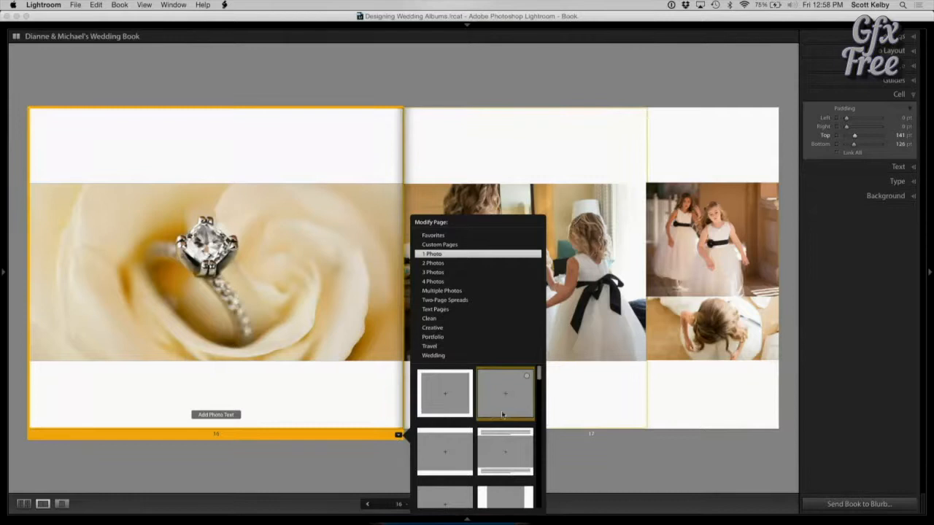
pyautogui.click(518, 83)
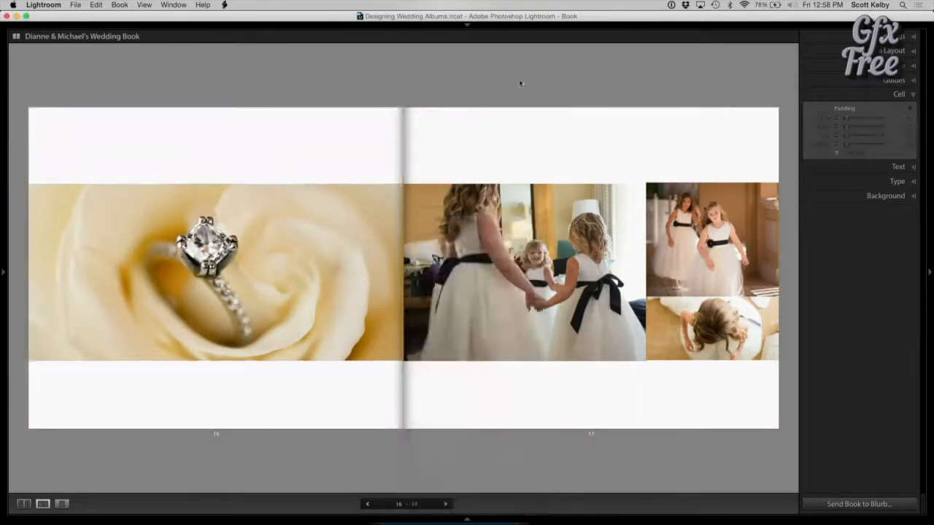
# - Apply the full-bleed three-photo template, with one large cell beside two stacked cells, to page 17
pyautogui.click(700, 413)
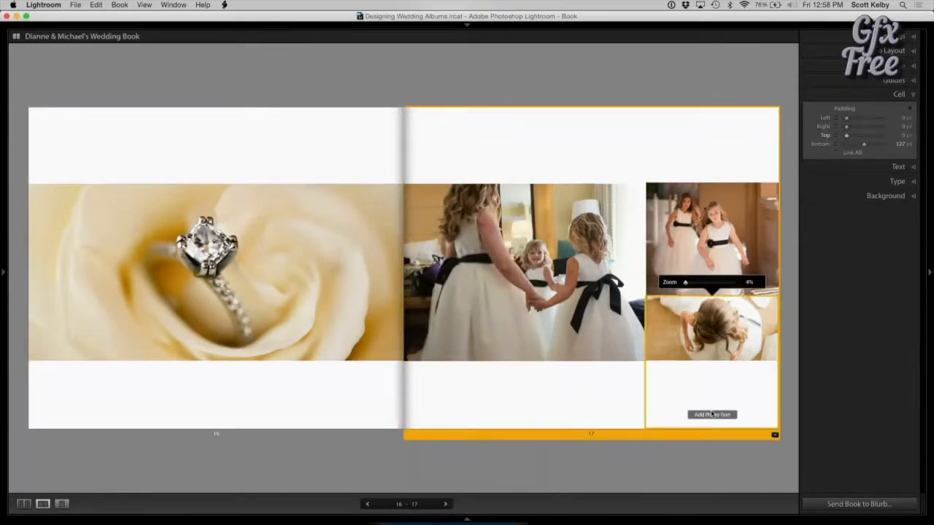
pyautogui.click(774, 435)
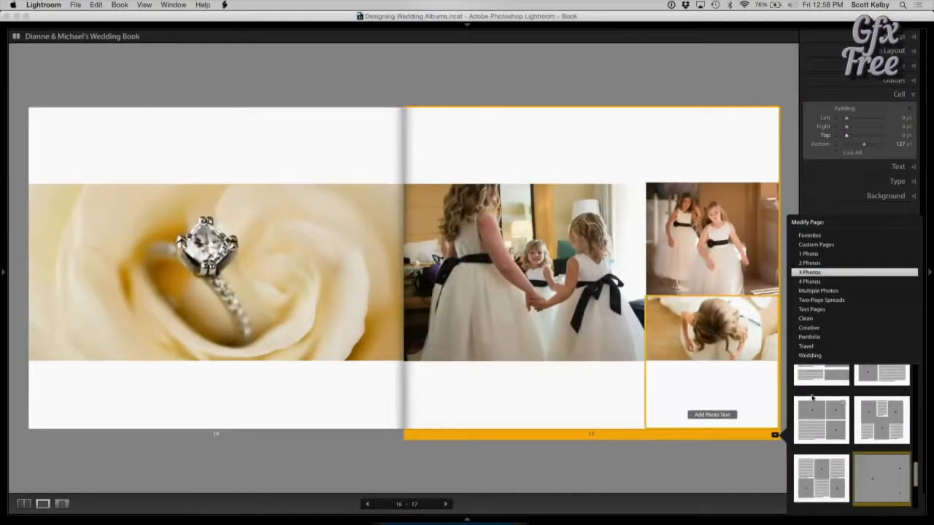
pyautogui.click(876, 475)
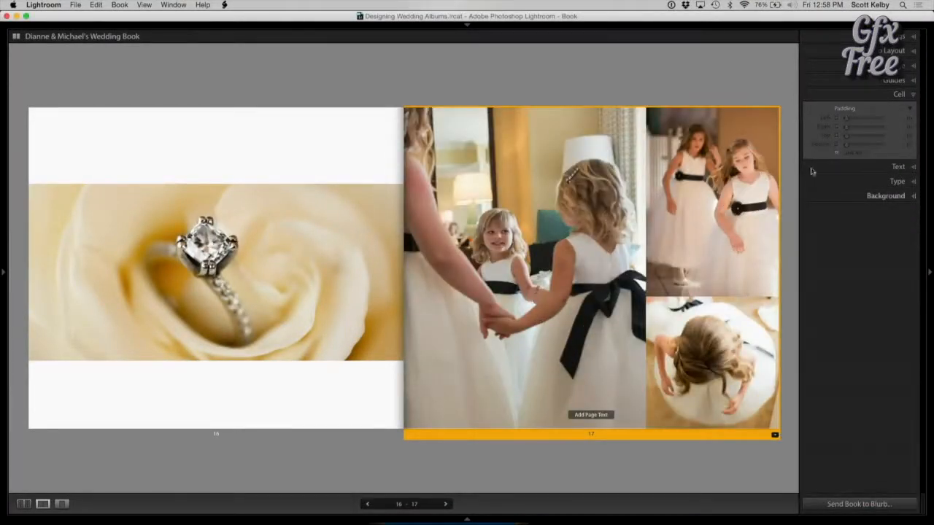
# - Unlink the padding of page 17's large photo cell and set it to 142 pt at the top and 126 pt at the bottom
pyautogui.click(567, 165)
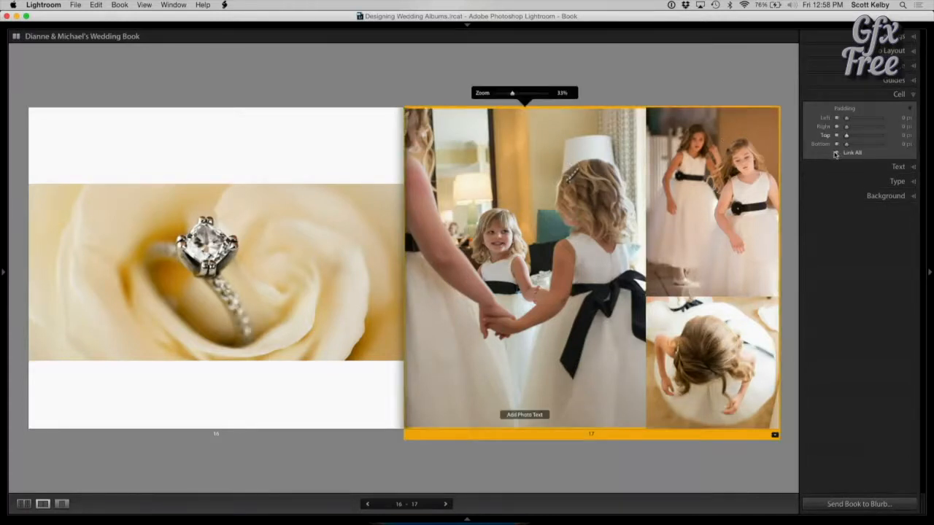
pyautogui.moveTo(600, 108); pyautogui.dragTo(606, 184)
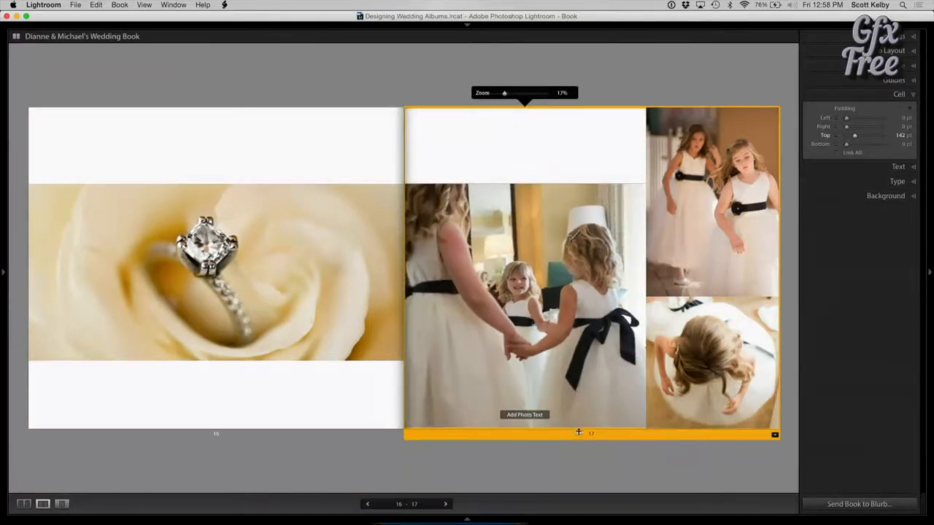
pyautogui.moveTo(576, 433); pyautogui.dragTo(575, 360)
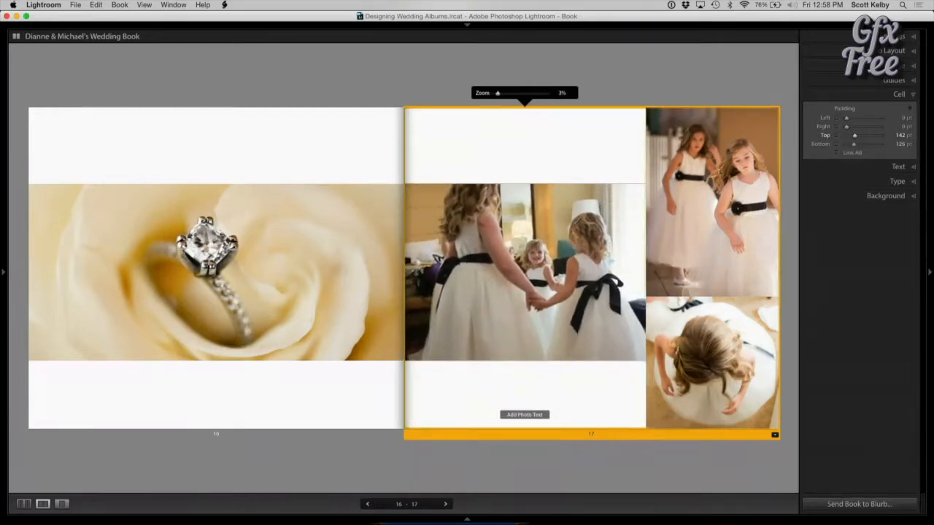
# - With padding unlinked, give page 17's upper small photo 140 pt top padding and its lower small photo 128 pt bottom padding
pyautogui.click(719, 168)
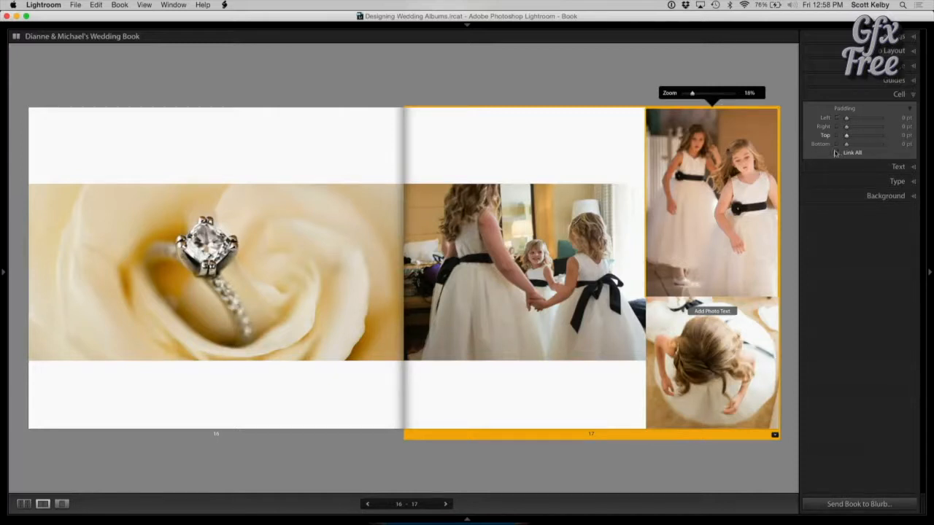
pyautogui.moveTo(745, 111); pyautogui.dragTo(749, 182)
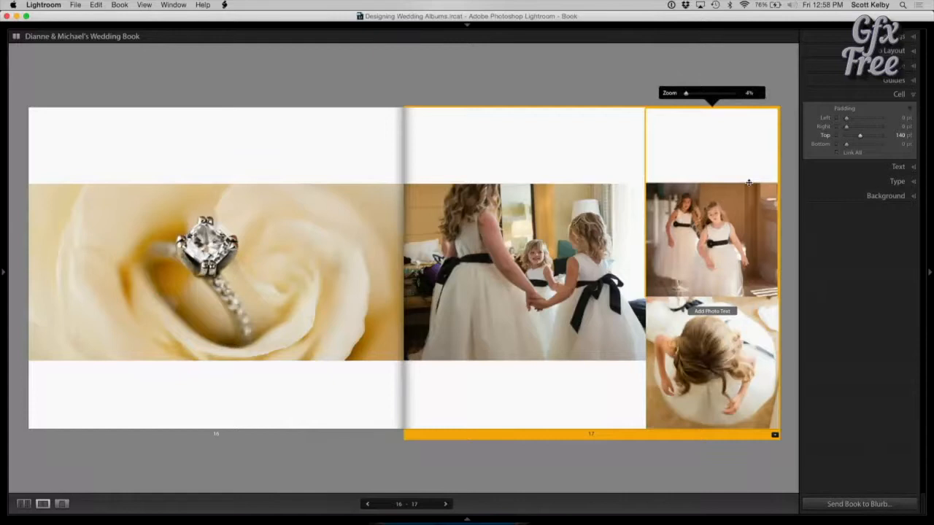
pyautogui.click(764, 337)
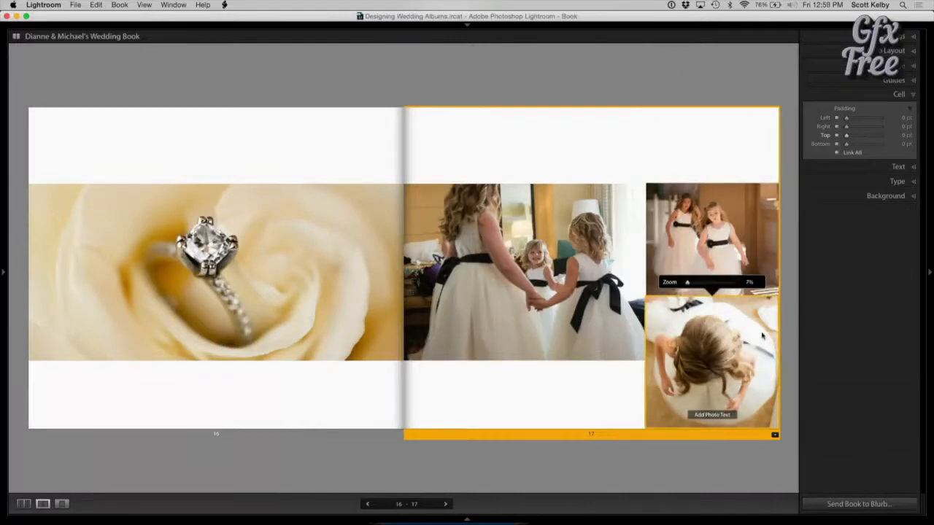
pyautogui.click(836, 153)
pyautogui.moveTo(753, 425); pyautogui.dragTo(753, 360)
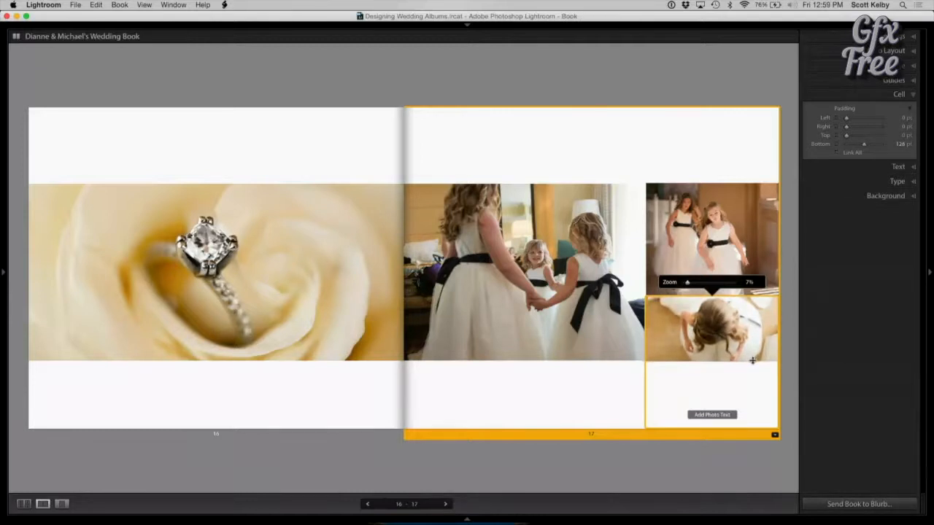
pyautogui.click(710, 73)
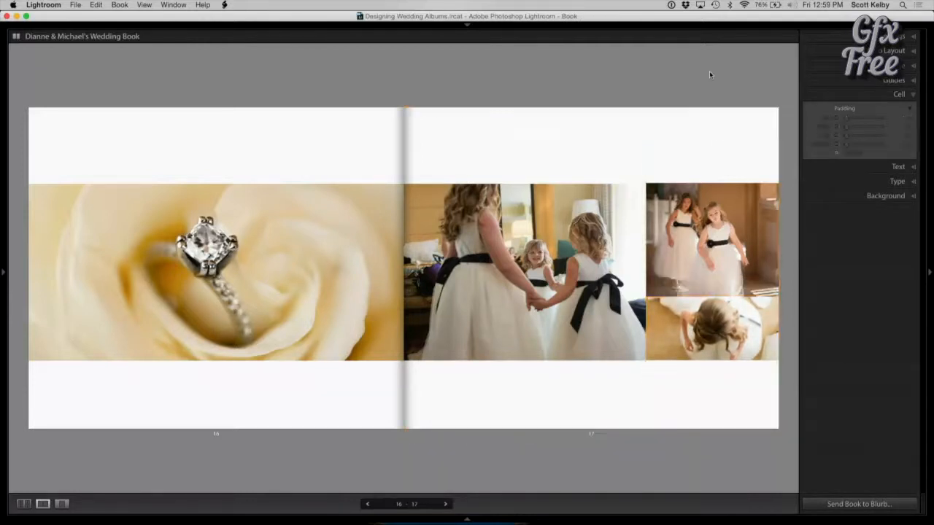
# - Reapply the full-page one-photo template to page 16 so the ring photo fills the page
pyautogui.click(368, 391)
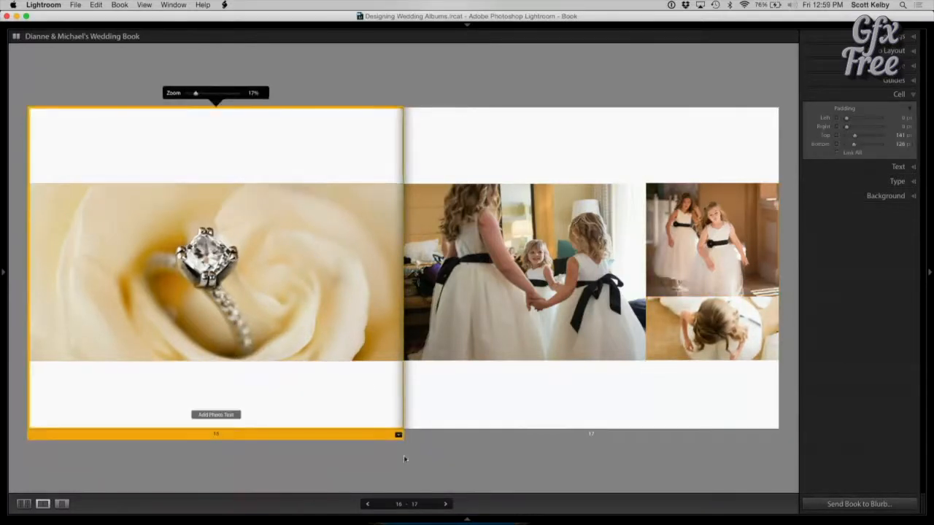
pyautogui.click(397, 435)
pyautogui.click(495, 416)
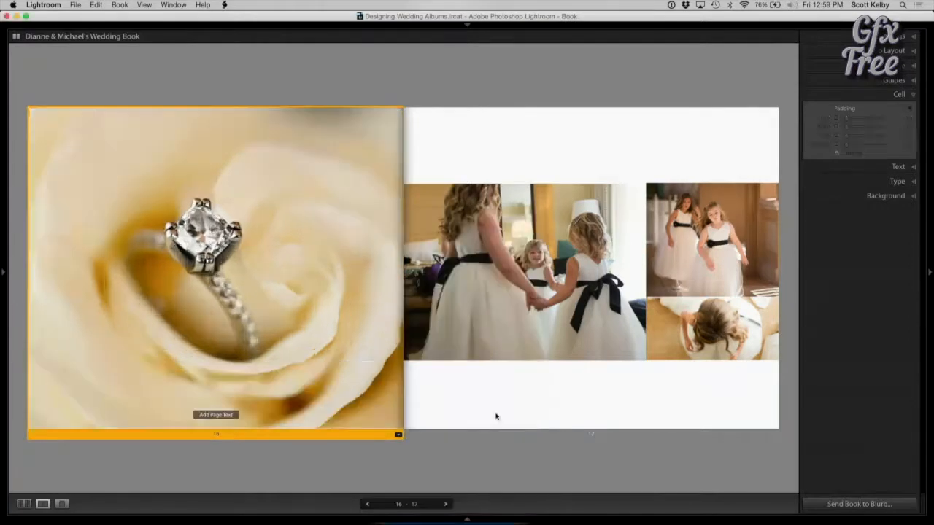
pyautogui.click(483, 52)
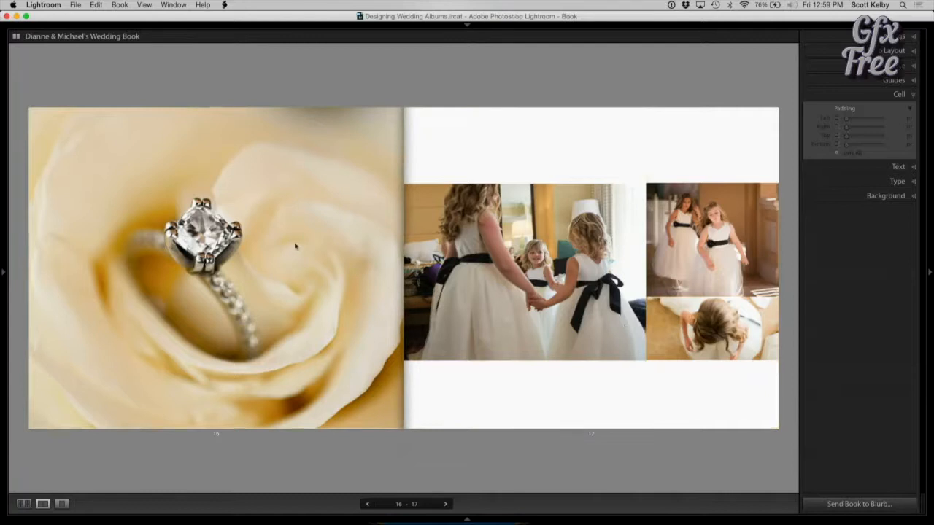
# - Shift the ring photo slightly right within its cell and set unlinked padding of 141 pt at the top and 128 pt at the bottom
pyautogui.moveTo(238, 250)
pyautogui.mouseDown()
pyautogui.moveTo(298, 244)
pyautogui.moveTo(253, 244)
pyautogui.mouseUp()
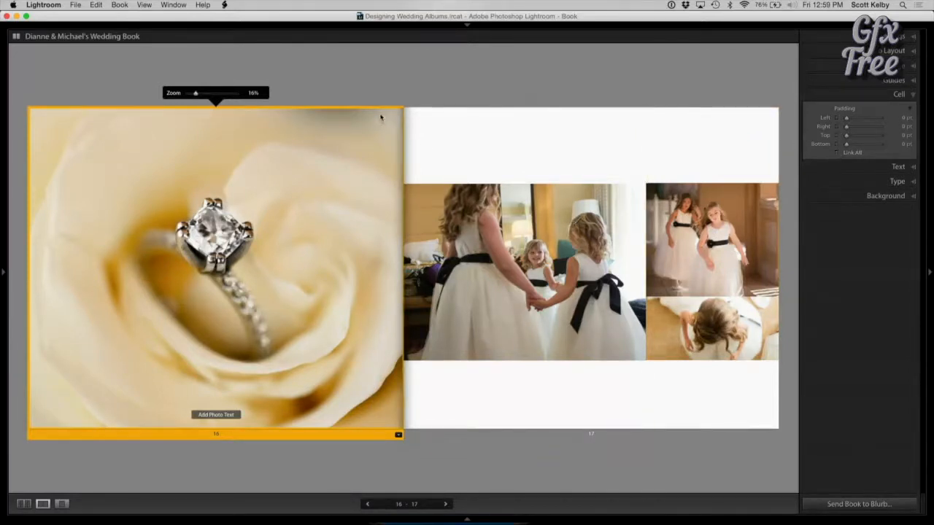
pyautogui.moveTo(379, 109); pyautogui.dragTo(383, 184)
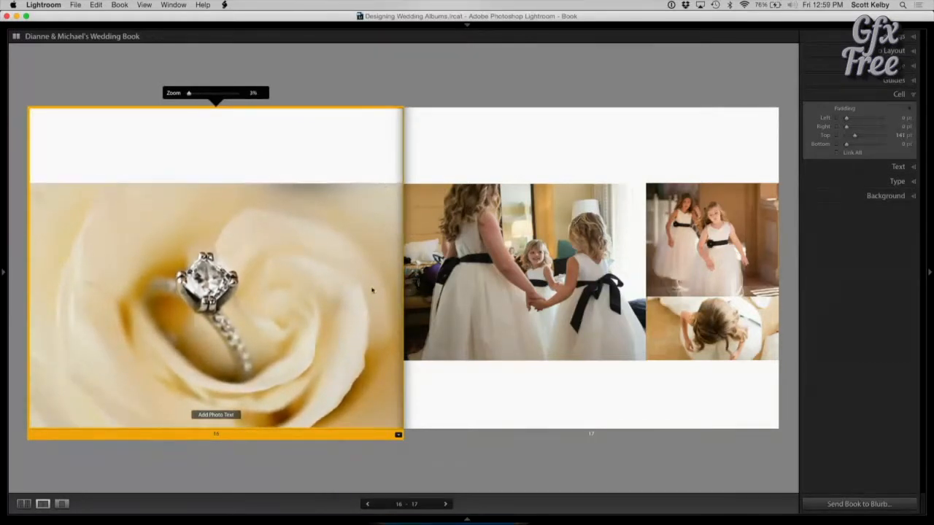
pyautogui.moveTo(360, 427); pyautogui.dragTo(360, 356)
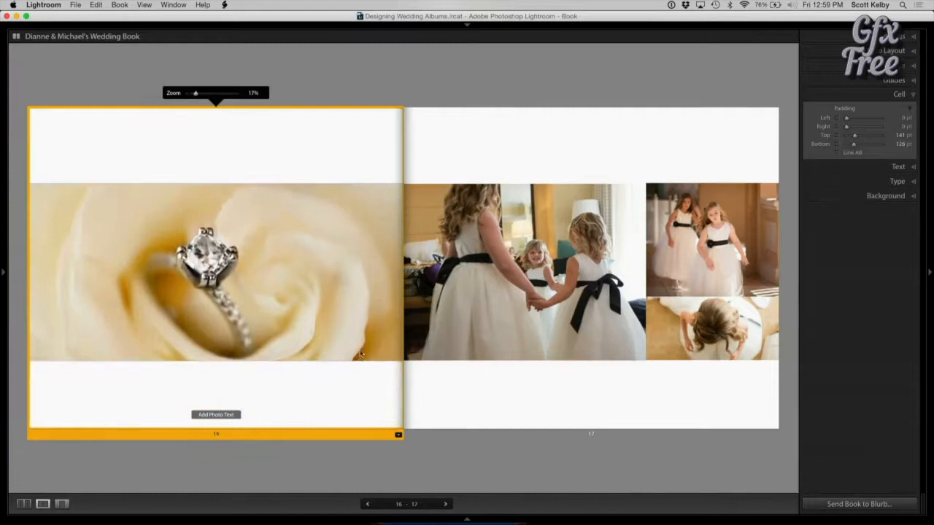
pyautogui.click(476, 79)
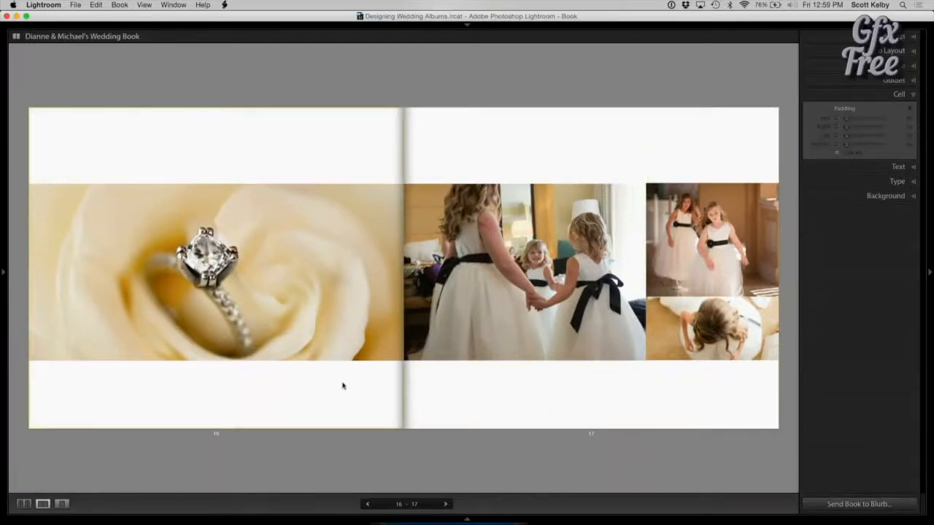
pyautogui.rightClick(362, 407)
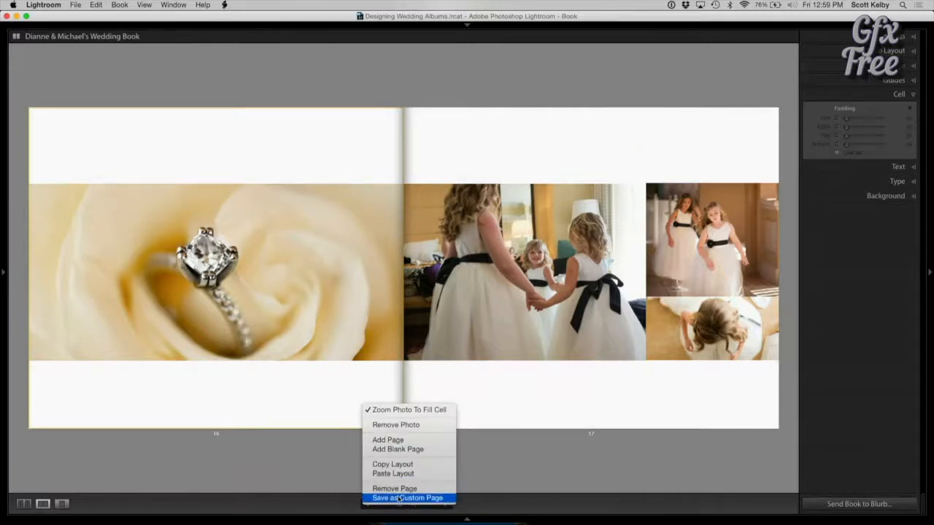
pyautogui.click(407, 80)
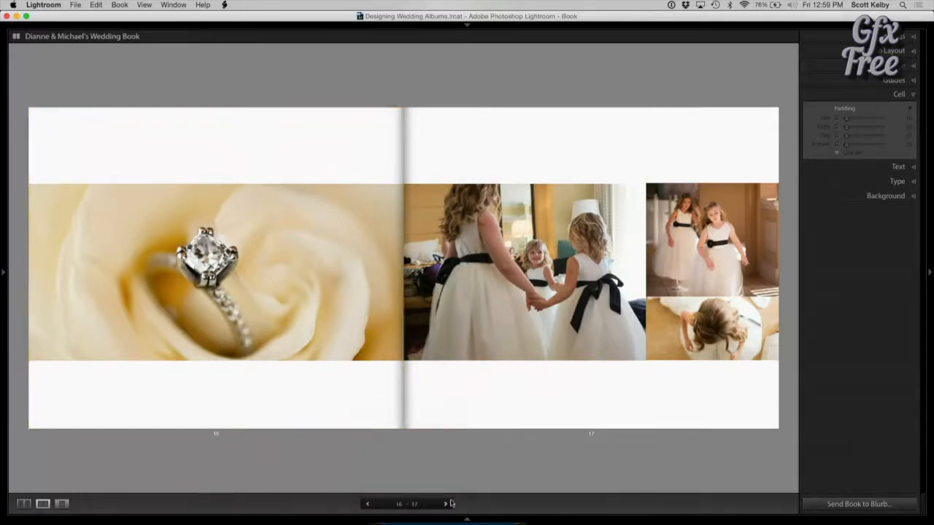
# - Go to the spread on pages 18–19 and look through the Multiple Photos templates for page 19
pyautogui.click(446, 504)
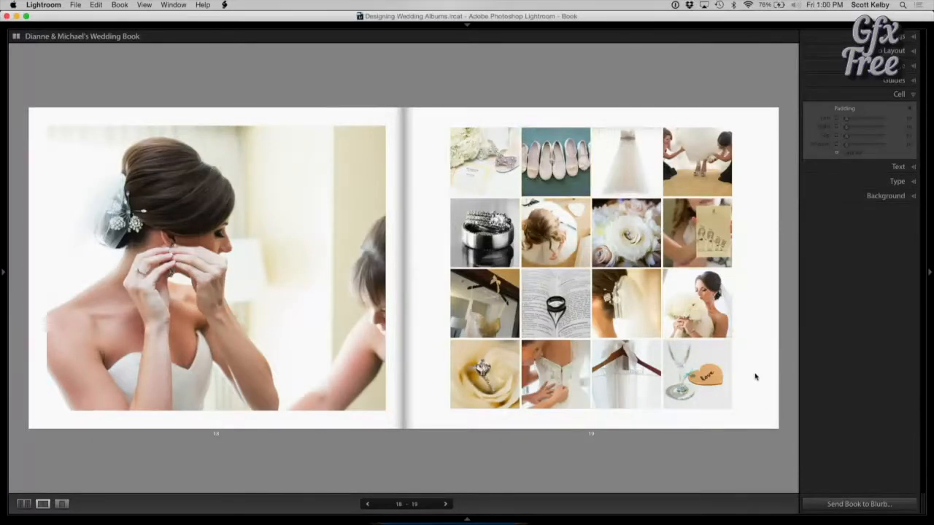
pyautogui.click(757, 395)
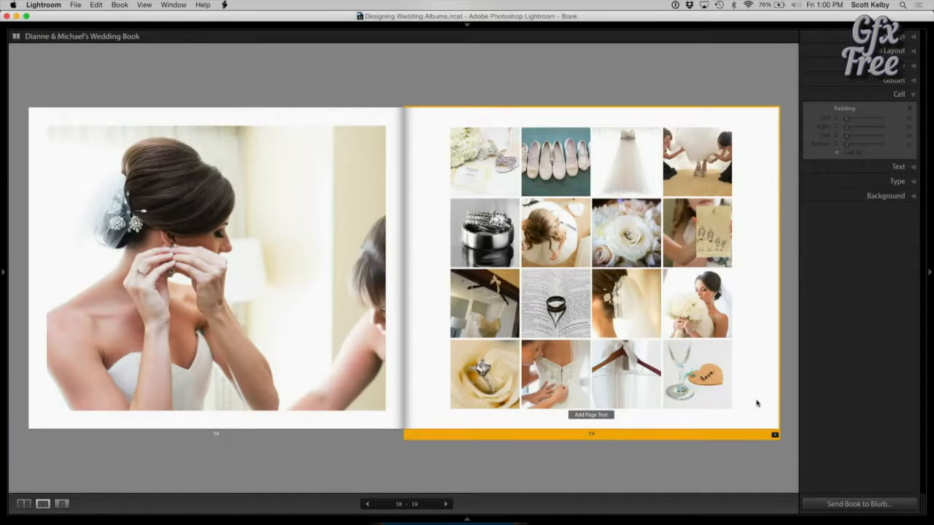
pyautogui.click(775, 436)
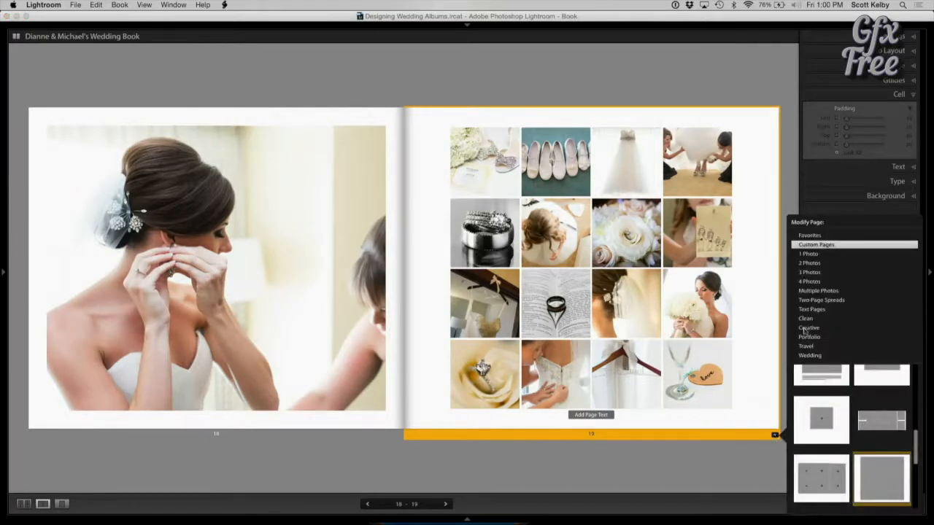
pyautogui.click(820, 292)
pyautogui.scroll(10, 860, 423)
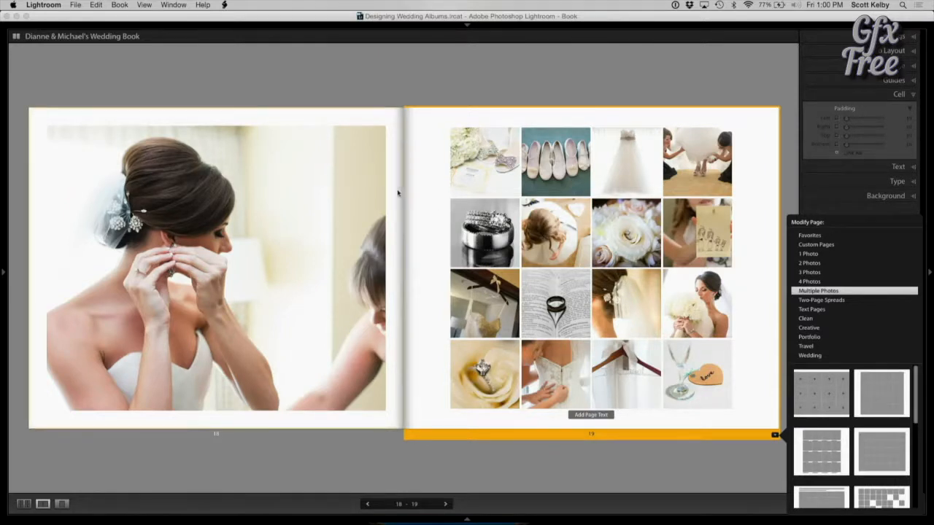
# - Apply the full-page one-photo template to page 18 so the bride's photo fills the page
pyautogui.click(360, 119)
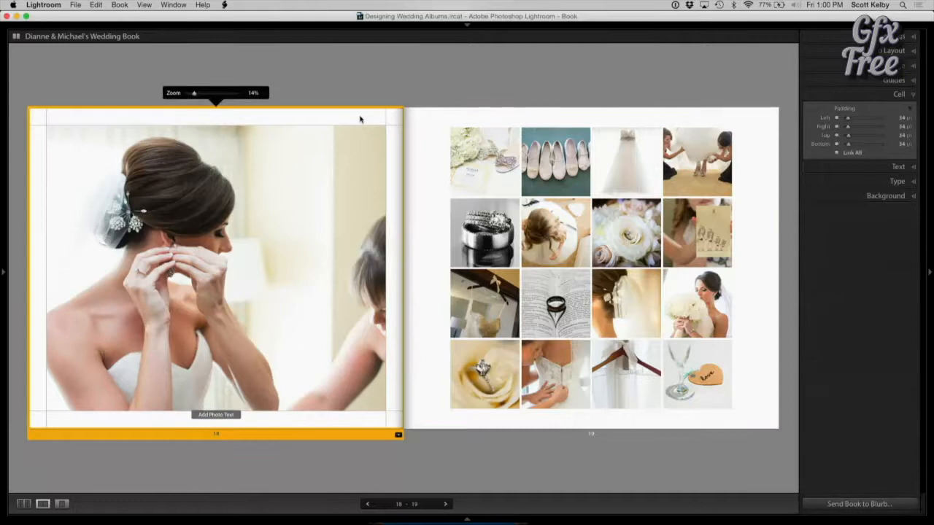
pyautogui.click(399, 435)
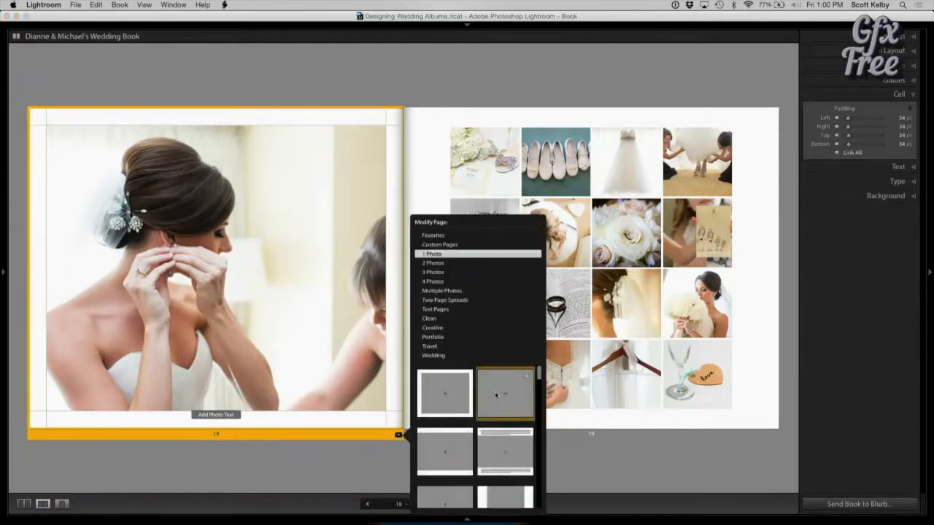
pyautogui.click(496, 395)
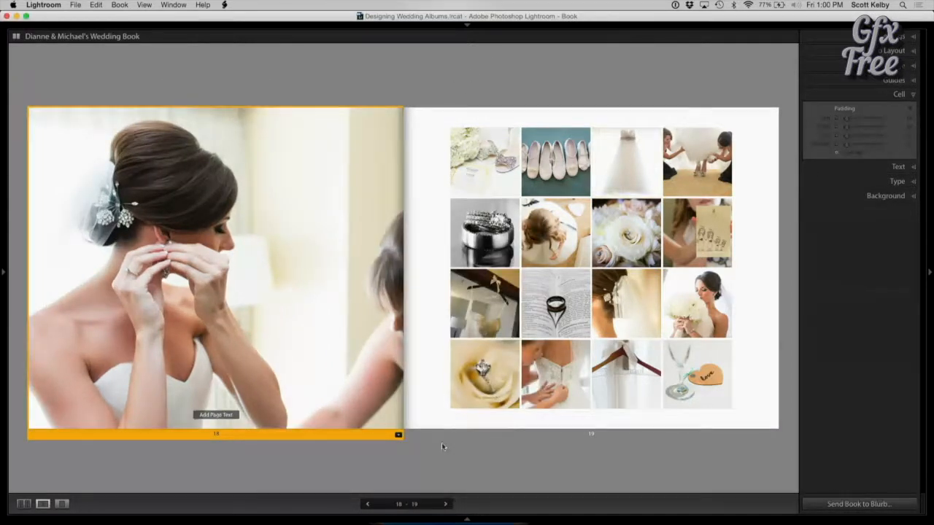
pyautogui.click(449, 471)
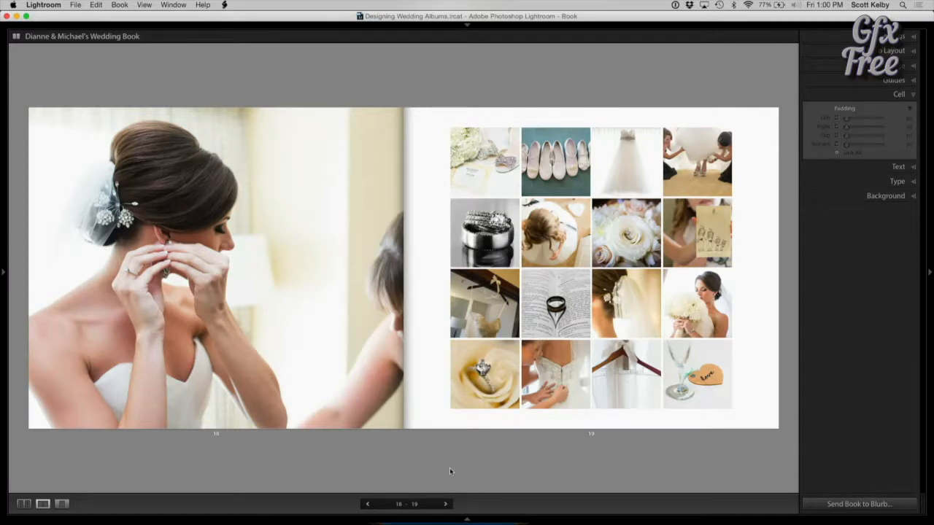
# - Inset the bride's photo on page 18 with linked cell padding of about 39 pt on all sides
pyautogui.click(386, 309)
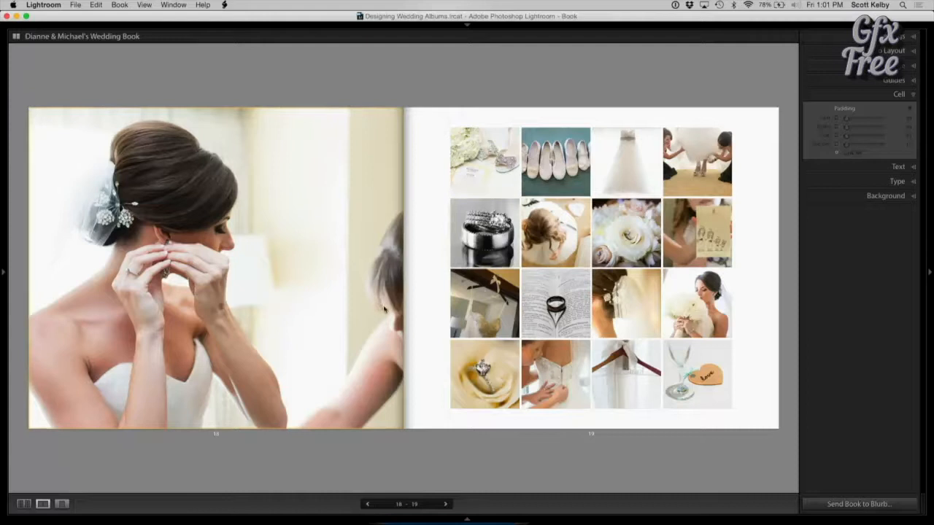
pyautogui.click(385, 310)
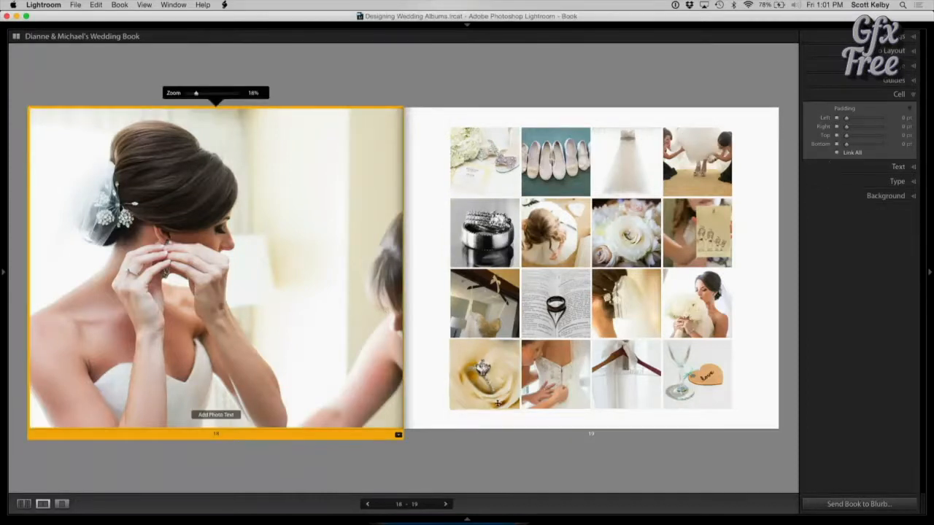
pyautogui.moveTo(400, 428); pyautogui.dragTo(387, 408)
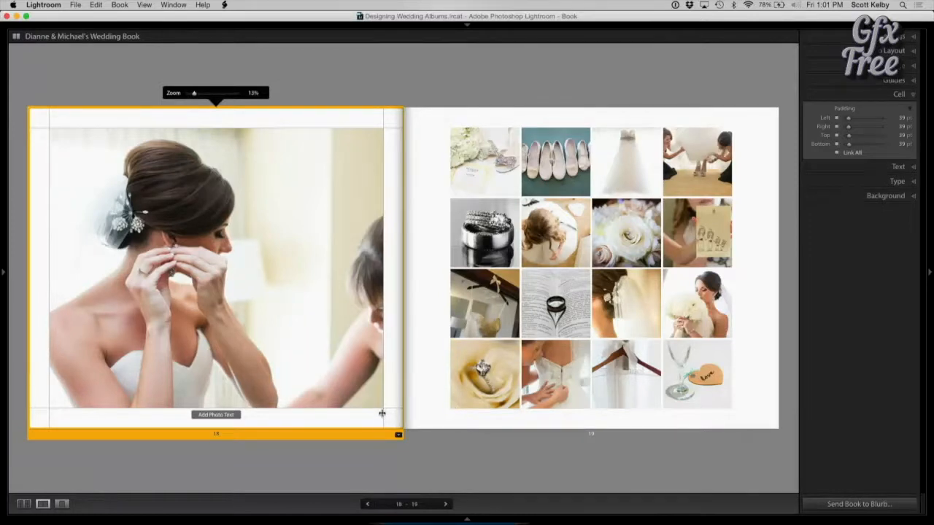
# - Fine-tune the bride's photo on page 18 to a linked cell padding of 36 pt on all sides
pyautogui.moveTo(383, 409); pyautogui.dragTo(384, 411)
pyautogui.click(503, 78)
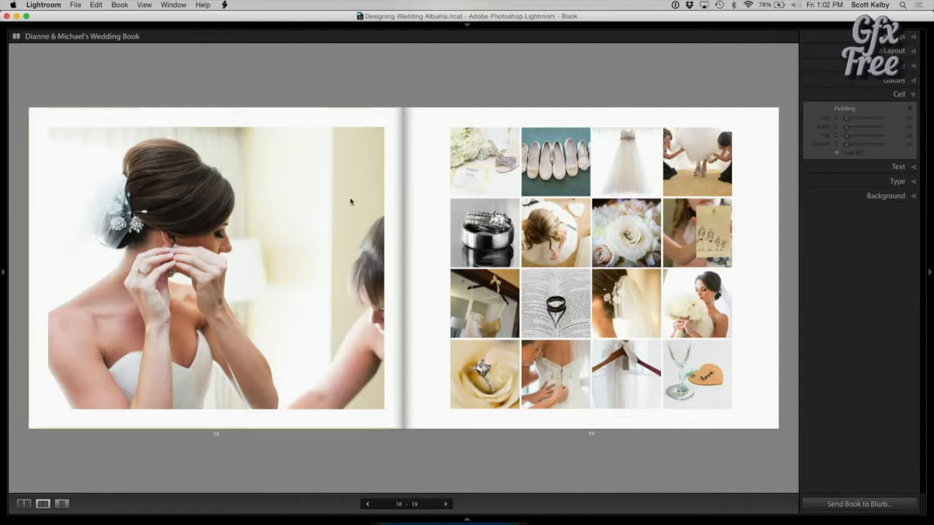
# - Try unlinked side padding on the page 18 photo, with 76 pt on the left and a wider margin on the right
pyautogui.click(343, 216)
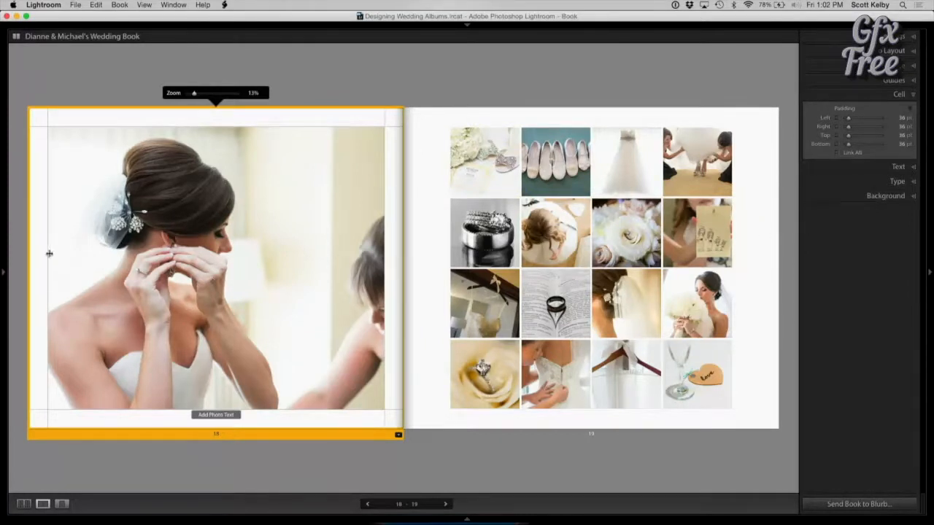
pyautogui.moveTo(50, 254); pyautogui.dragTo(70, 255)
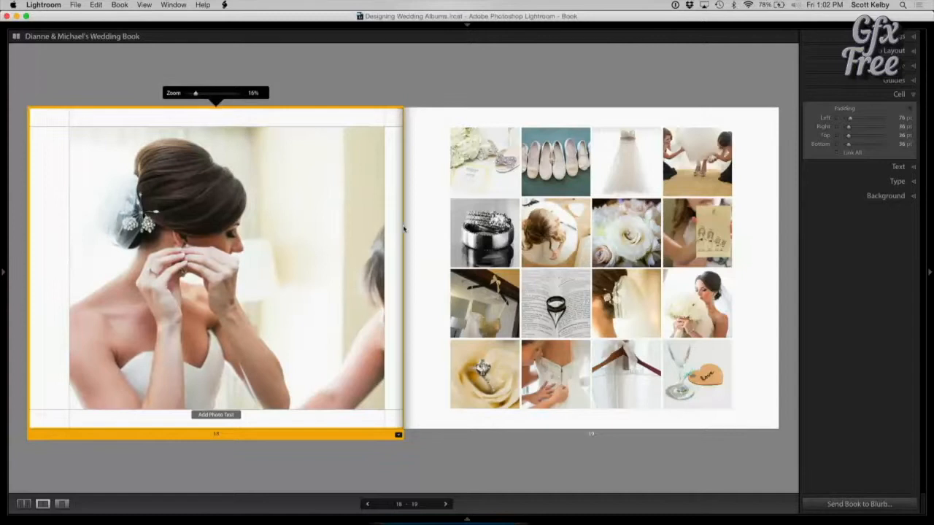
pyautogui.moveTo(384, 219); pyautogui.dragTo(356, 219)
pyautogui.click(416, 80)
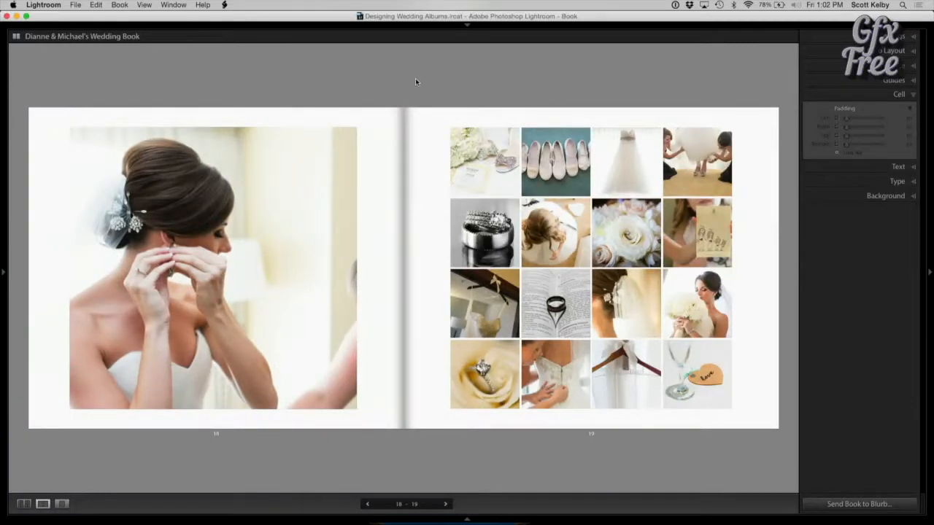
# - Undo the separate left and right padding adjustments on the page 18 photo
pyautogui.press('super+z')
pyautogui.press('super+z')
pyautogui.press('super+z')
pyautogui.press('super+z')
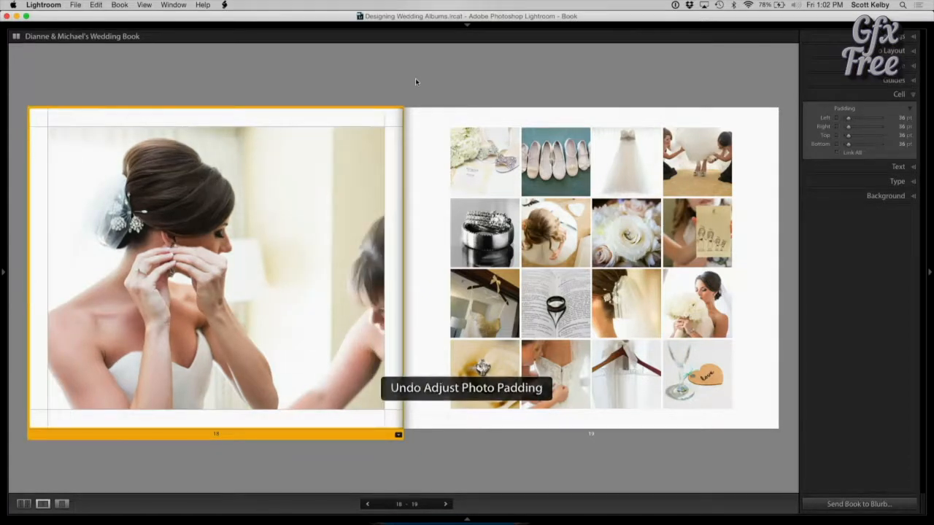
# - Go to the spread on pages 20–21
pyautogui.click(458, 76)
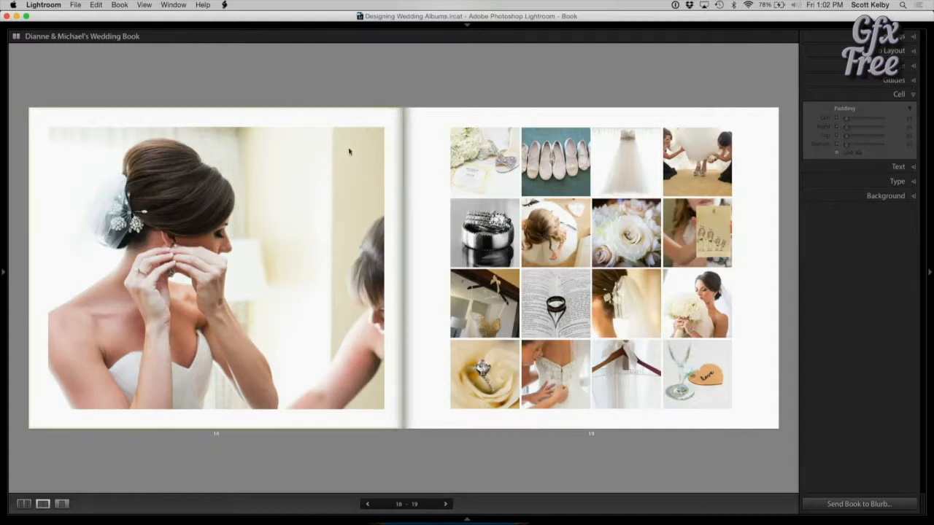
pyautogui.click(349, 121)
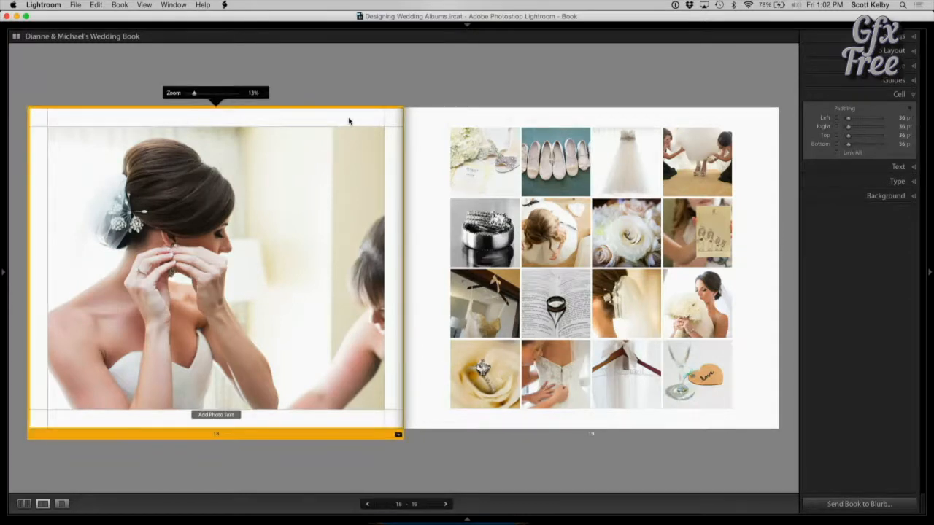
pyautogui.click(464, 117)
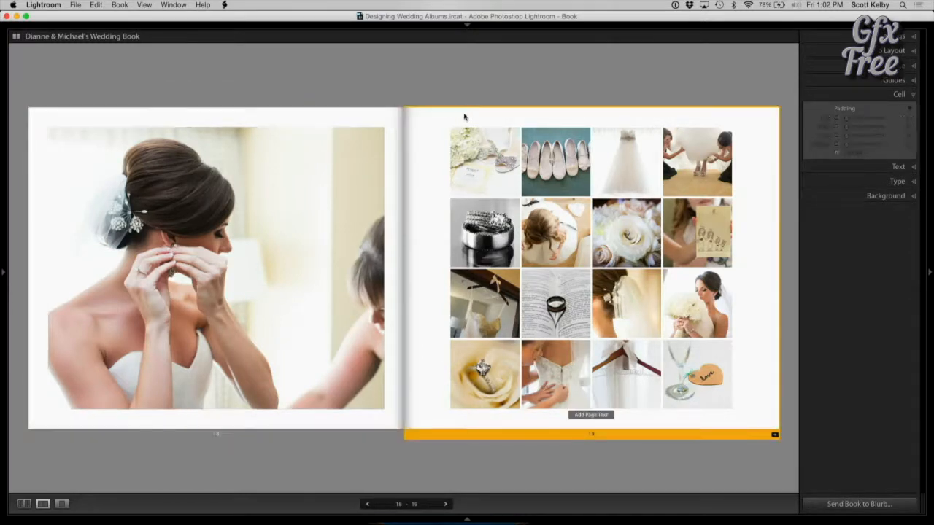
pyautogui.click(509, 446)
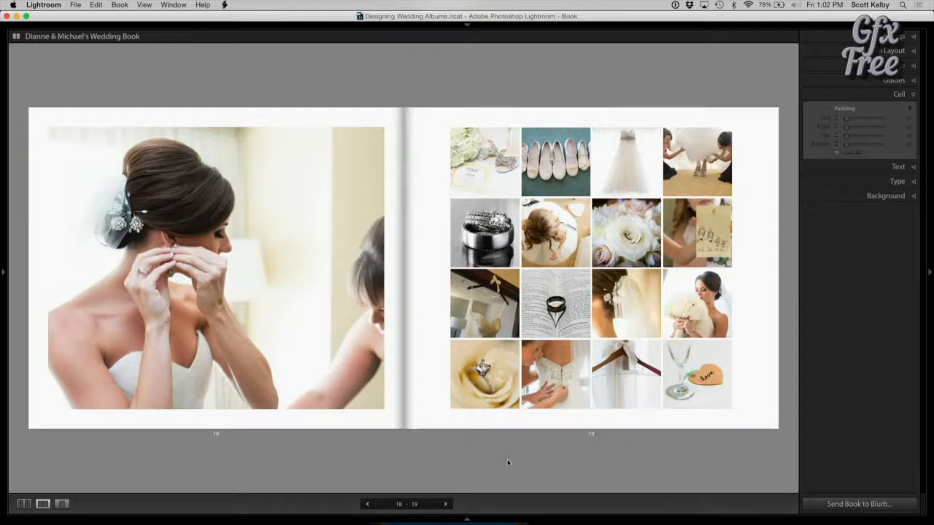
pyautogui.click(445, 504)
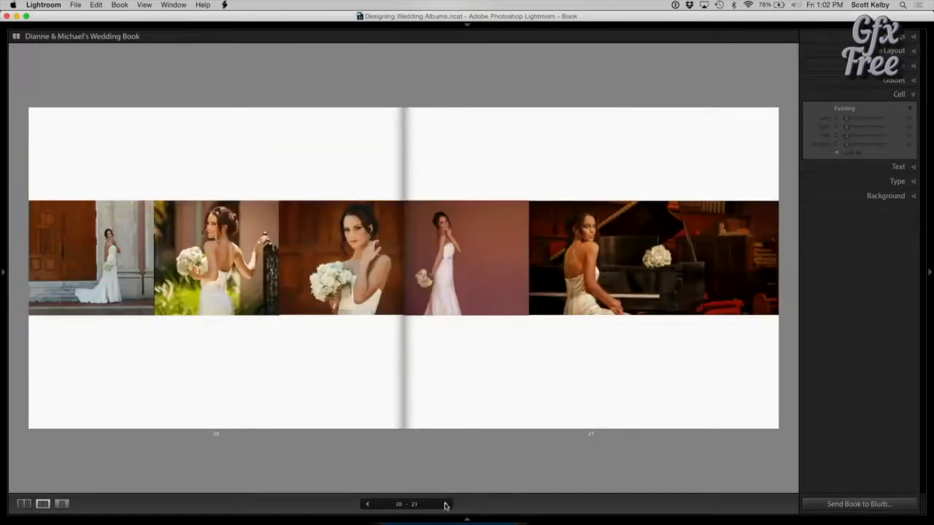
# - Try the 3 Photos template with three full-height columns on page 20 and undo the layout change
pyautogui.click(383, 415)
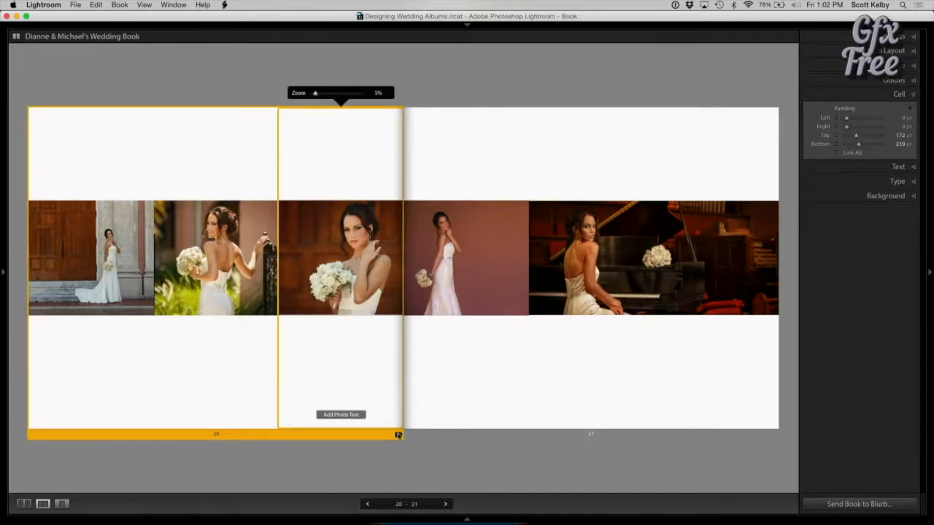
pyautogui.click(398, 435)
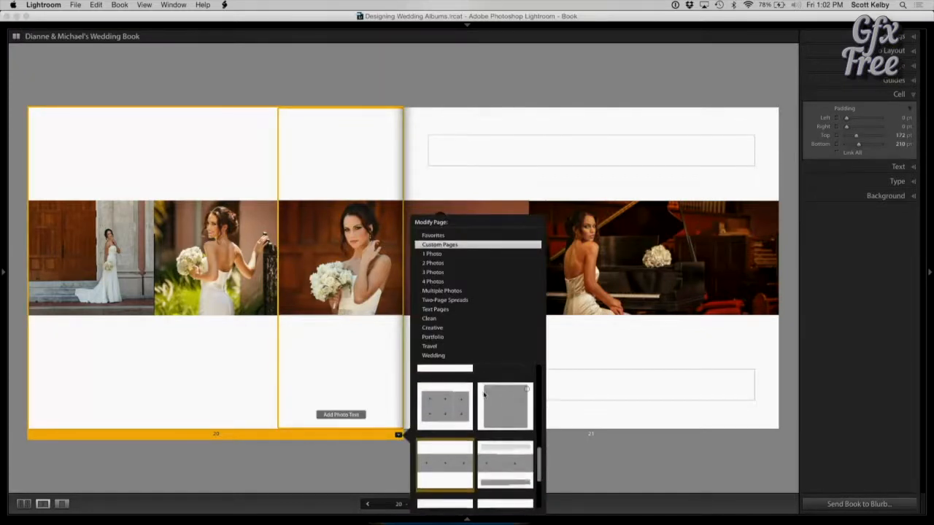
pyautogui.click(457, 275)
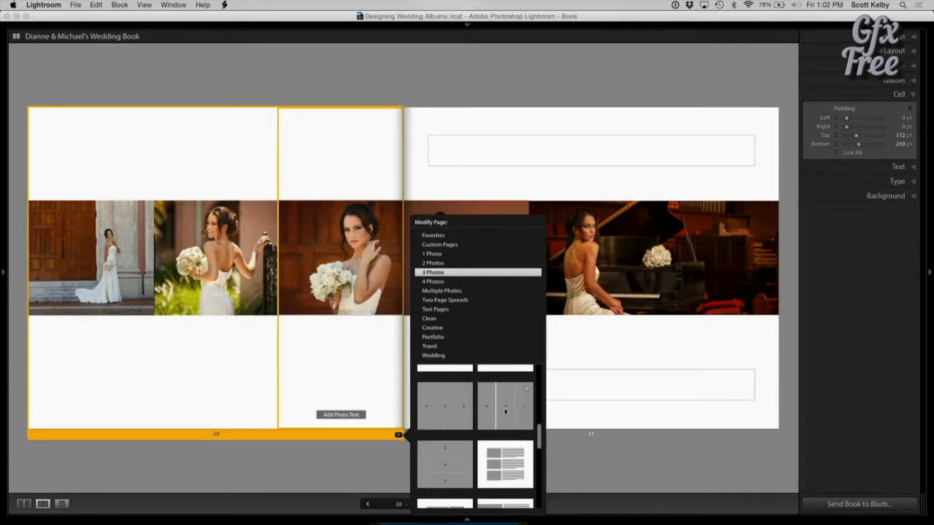
pyautogui.click(461, 411)
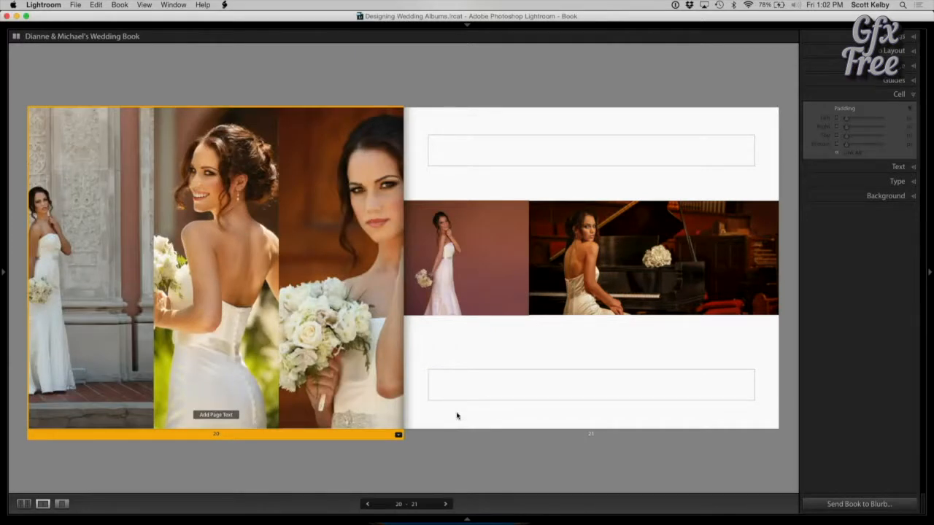
pyautogui.press('super+z')
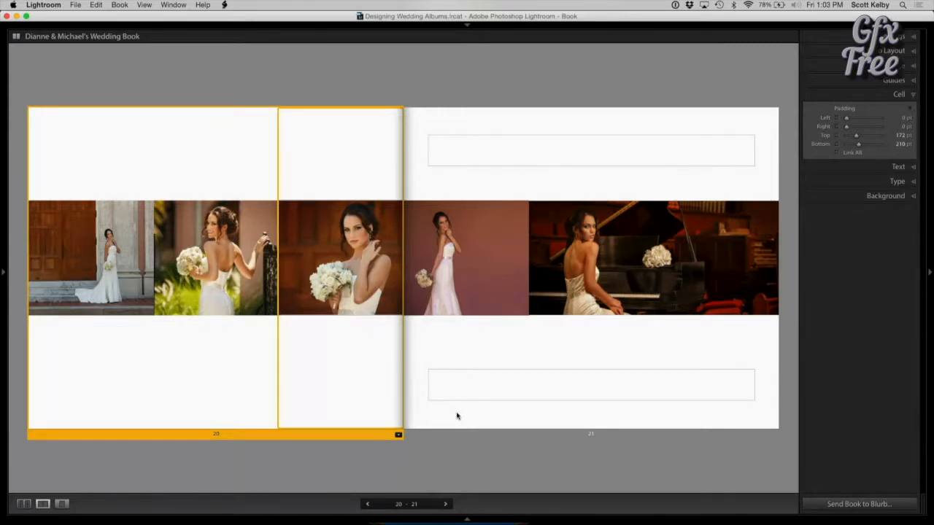
pyautogui.press('super+z')
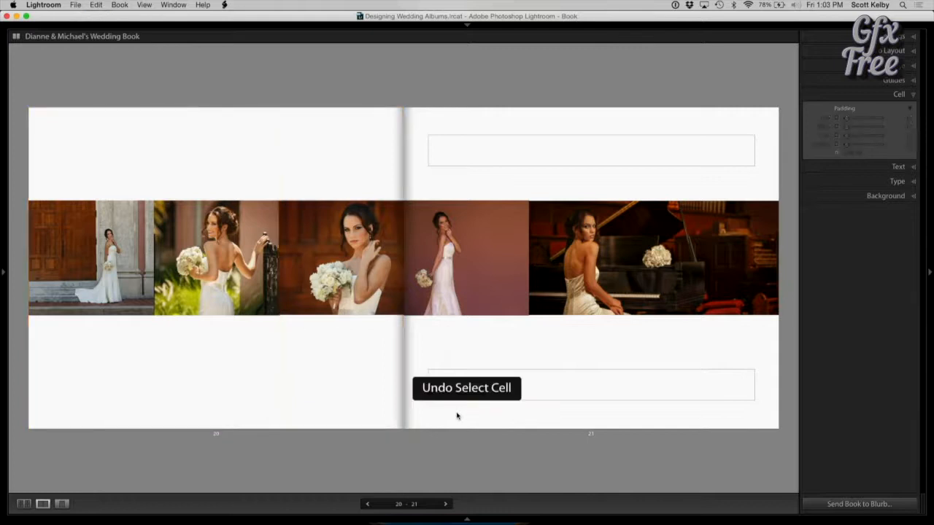
# - Apply the 3 Photos template with three edge-to-edge, full-height columns to page 20
pyautogui.click(381, 406)
pyautogui.click(399, 435)
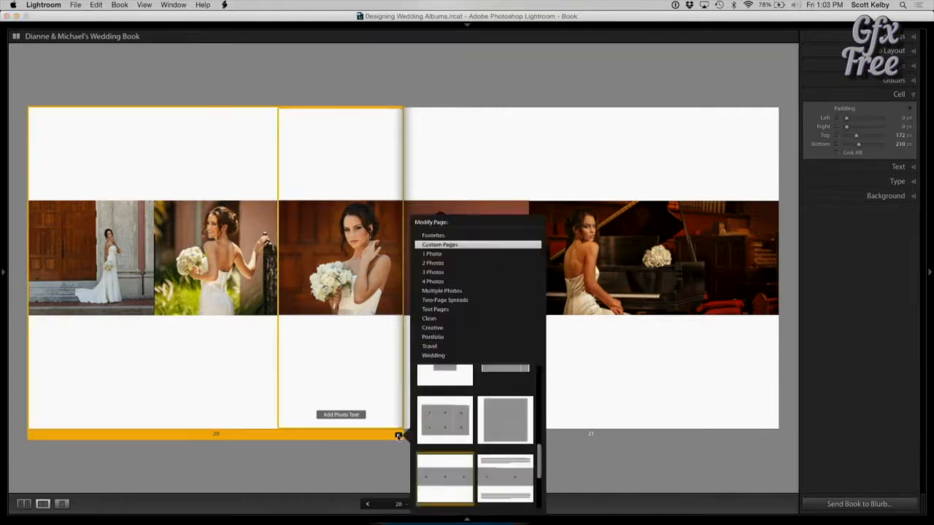
pyautogui.scroll(-5, 481, 427)
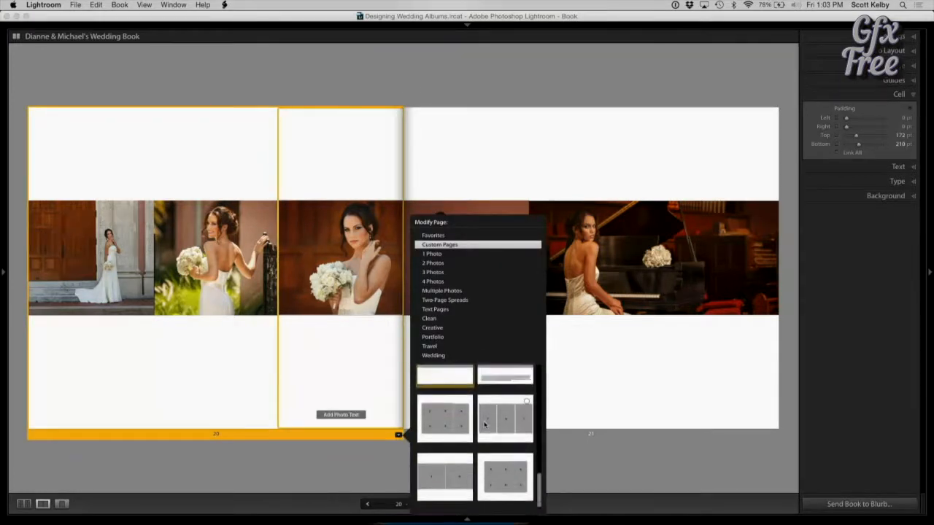
pyautogui.scroll(5, 484, 425)
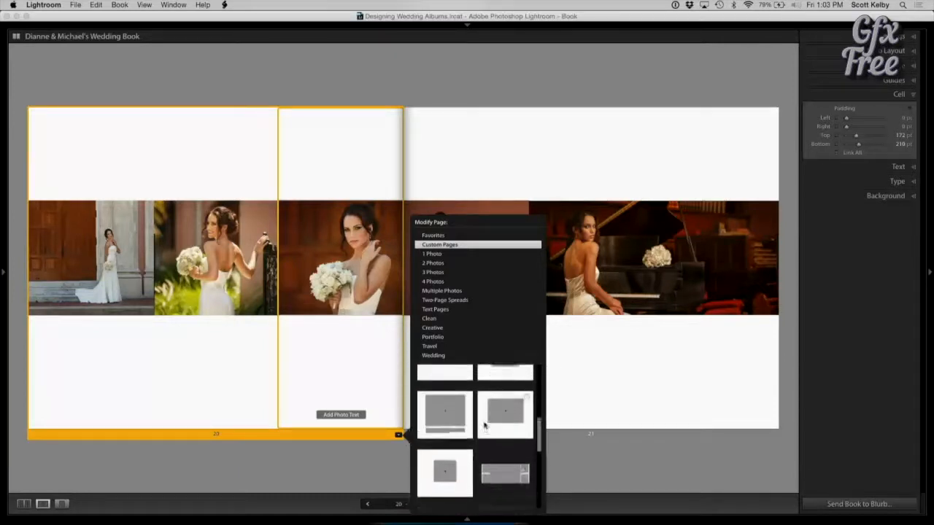
pyautogui.click(455, 272)
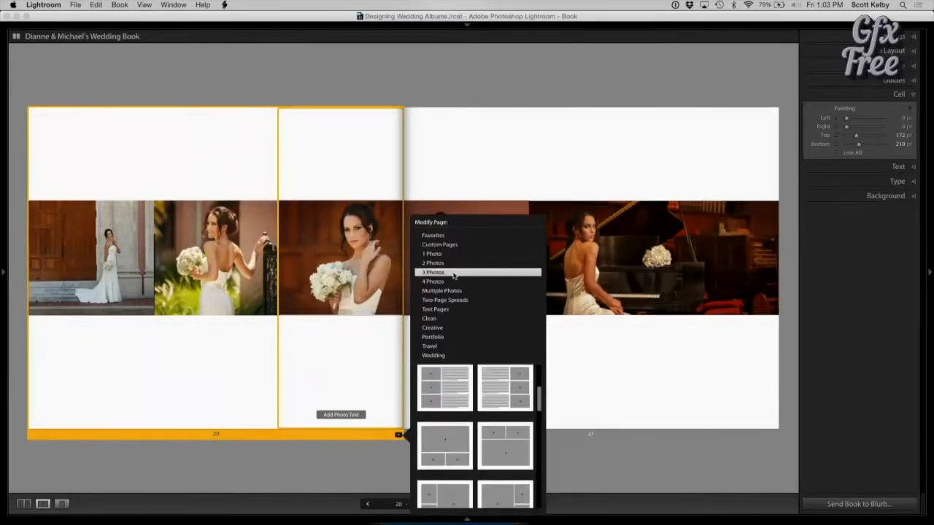
pyautogui.scroll(-4, 483, 445)
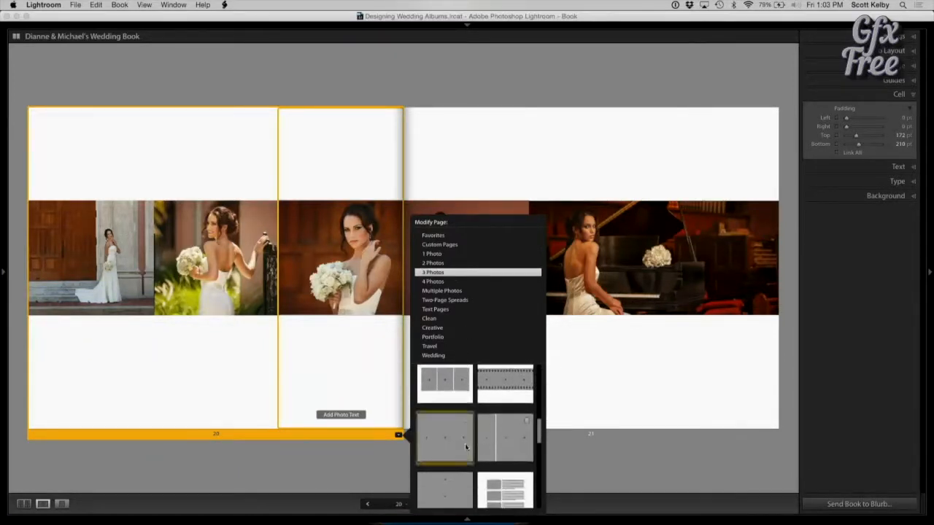
pyautogui.click(465, 447)
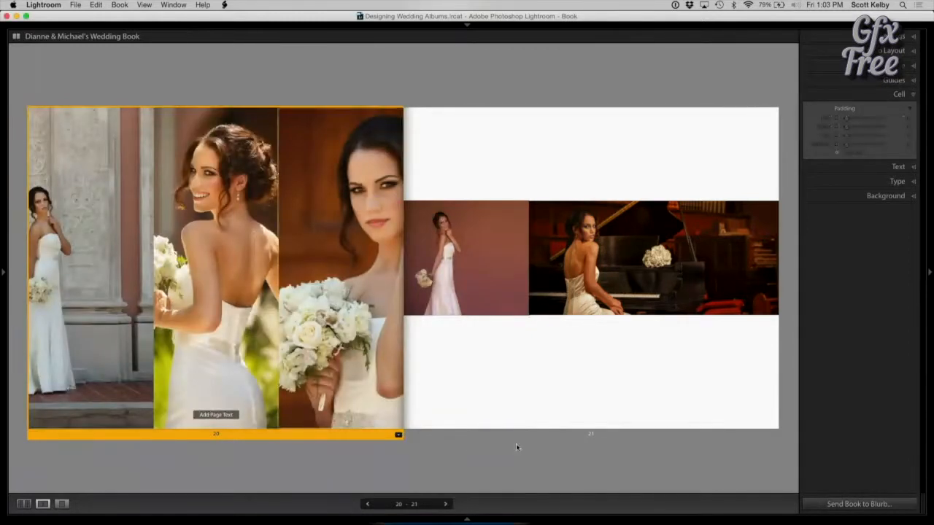
# - Crop the right-hand photo on page 20 with unlinked cell padding of 172 pt at the top and 211 pt at the bottom
pyautogui.click(353, 212)
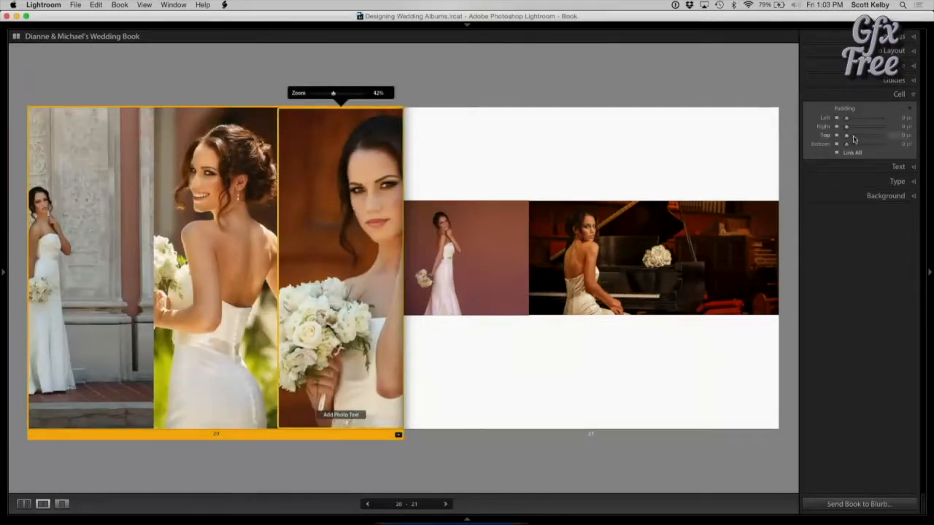
pyautogui.moveTo(381, 108); pyautogui.dragTo(381, 201)
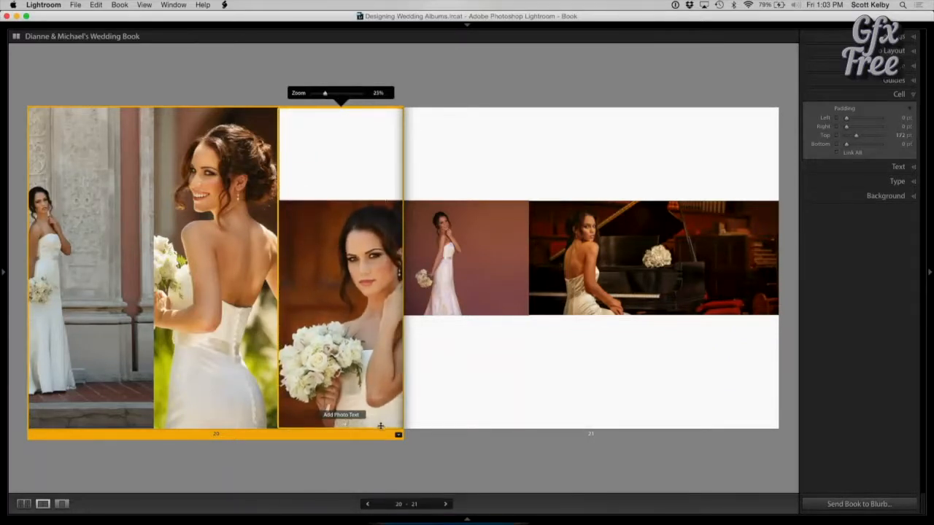
pyautogui.moveTo(381, 429); pyautogui.dragTo(382, 315)
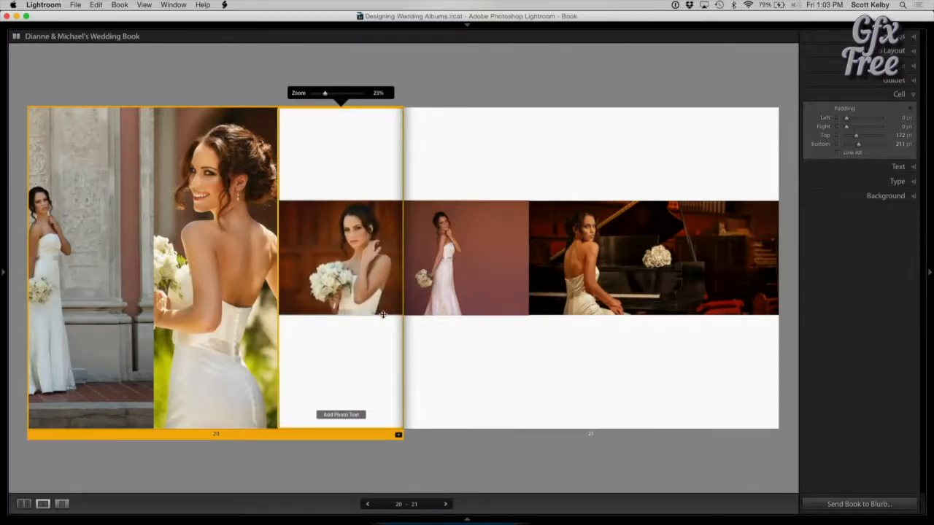
# - Crop the middle photo on page 20 with unlinked padding of 173 pt at the top and about 210 pt at the bottom
pyautogui.click(245, 183)
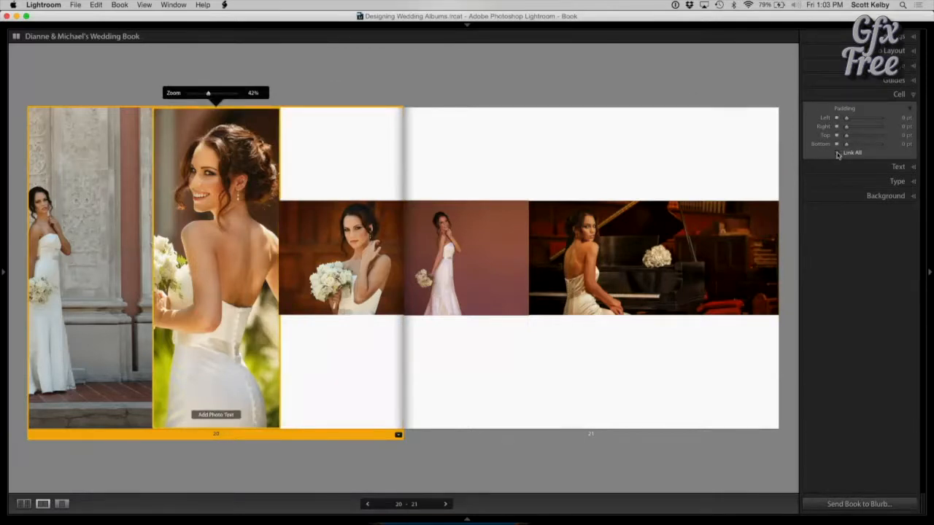
pyautogui.moveTo(259, 112); pyautogui.dragTo(258, 199)
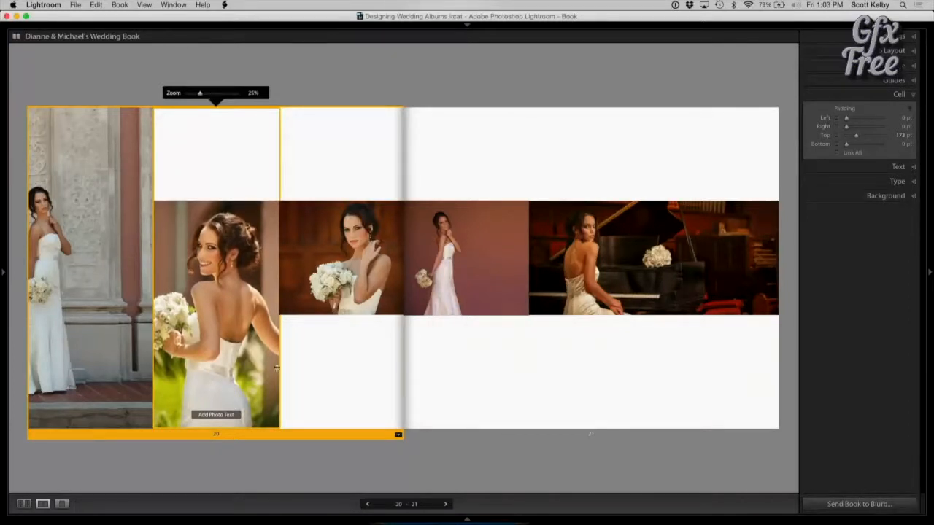
pyautogui.moveTo(261, 426); pyautogui.dragTo(264, 315)
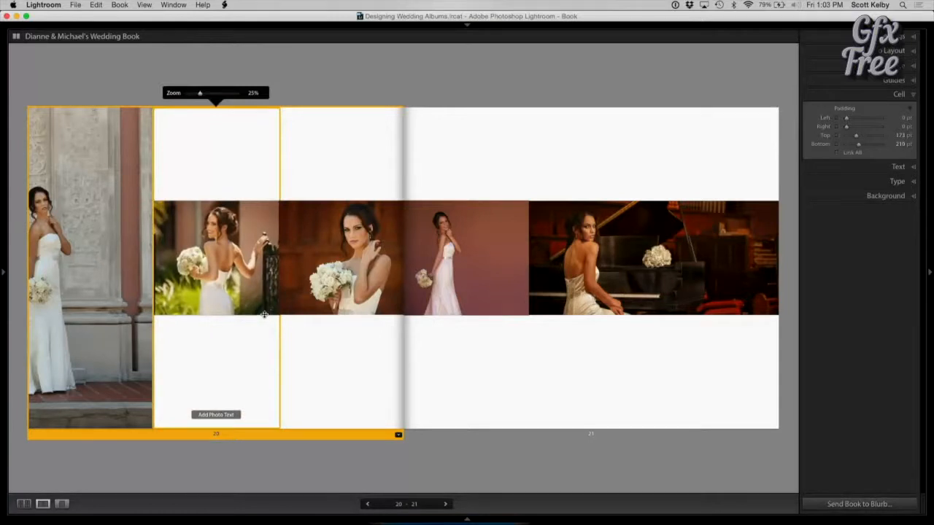
# - Set the left-hand photo on page 20 to 210 pt bottom padding and align its top edge with the neighbouring photos using top padding
pyautogui.click(142, 182)
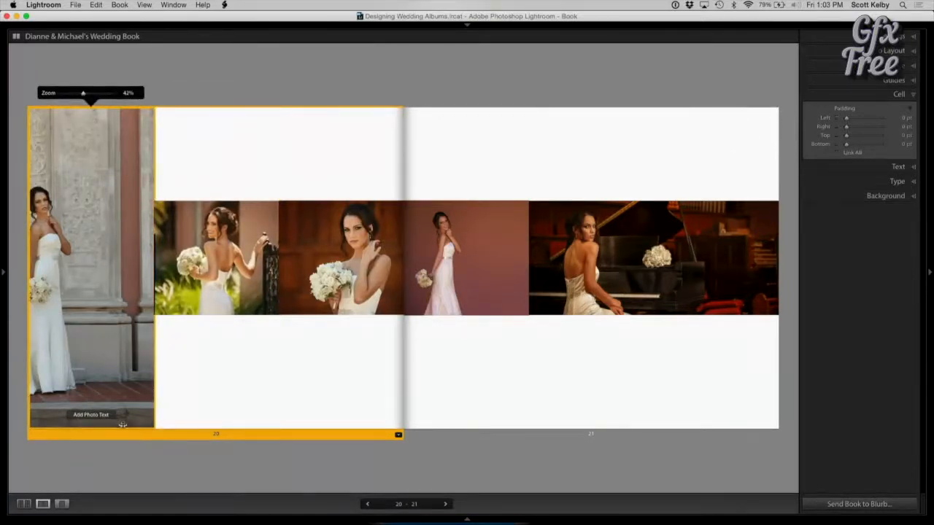
pyautogui.moveTo(122, 427); pyautogui.dragTo(128, 314)
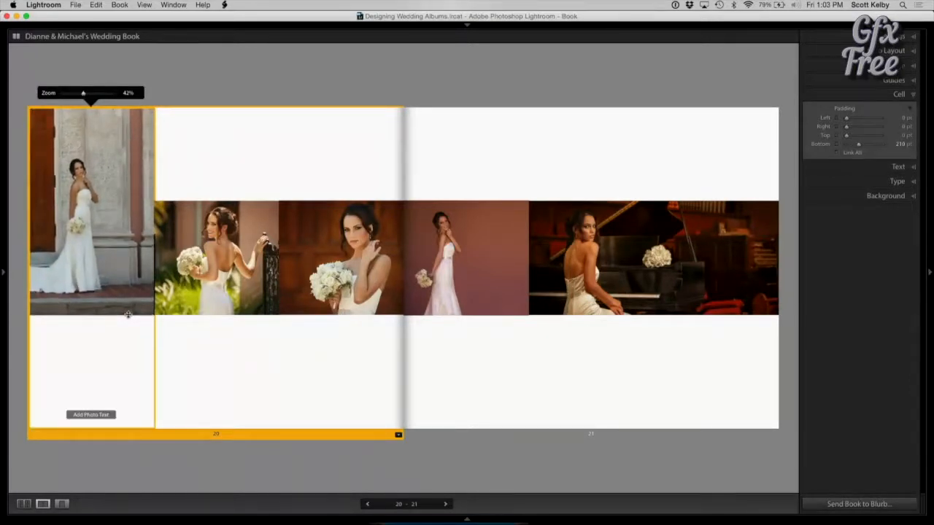
pyautogui.moveTo(136, 107); pyautogui.dragTo(133, 202)
pyautogui.click(227, 95)
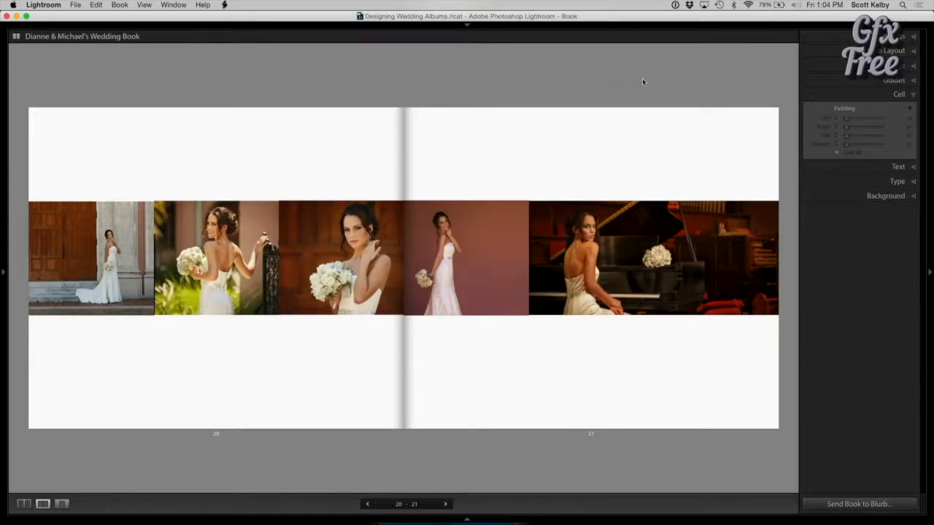
# - Apply the 2 Photos template with a narrow left photo, a wide right photo and text bands above and below to page 21
pyautogui.click(741, 416)
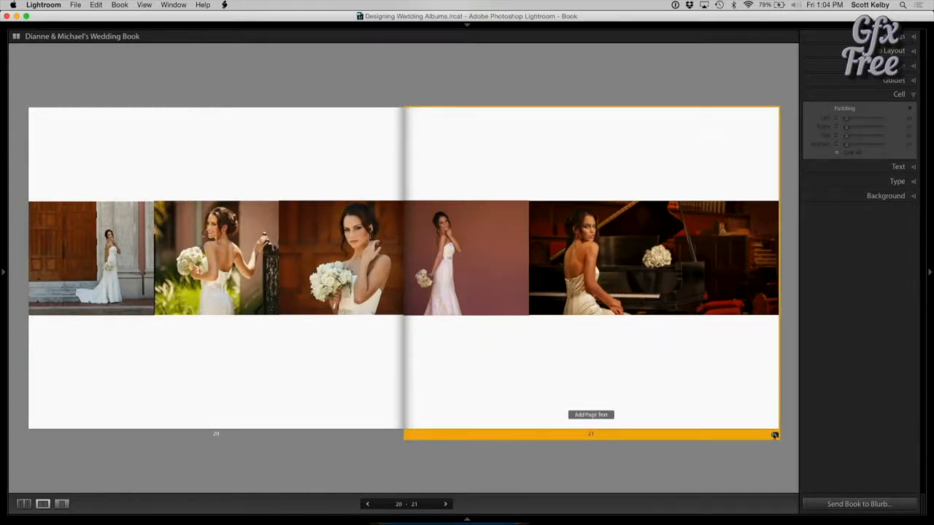
pyautogui.click(774, 435)
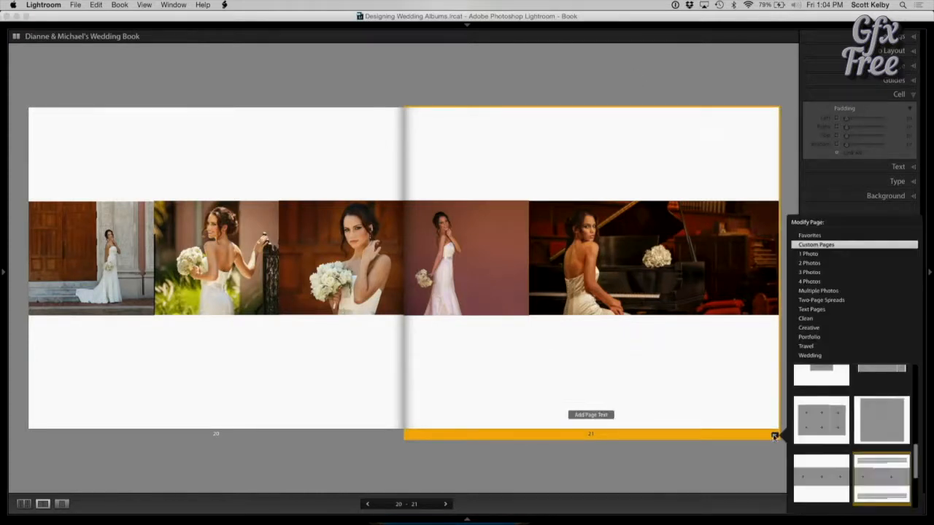
pyautogui.click(811, 262)
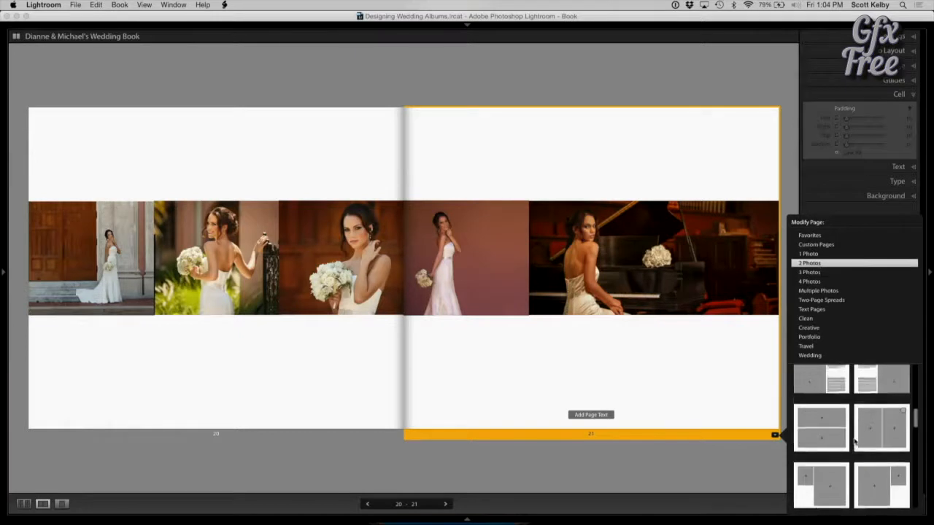
pyautogui.scroll(-5, 855, 441)
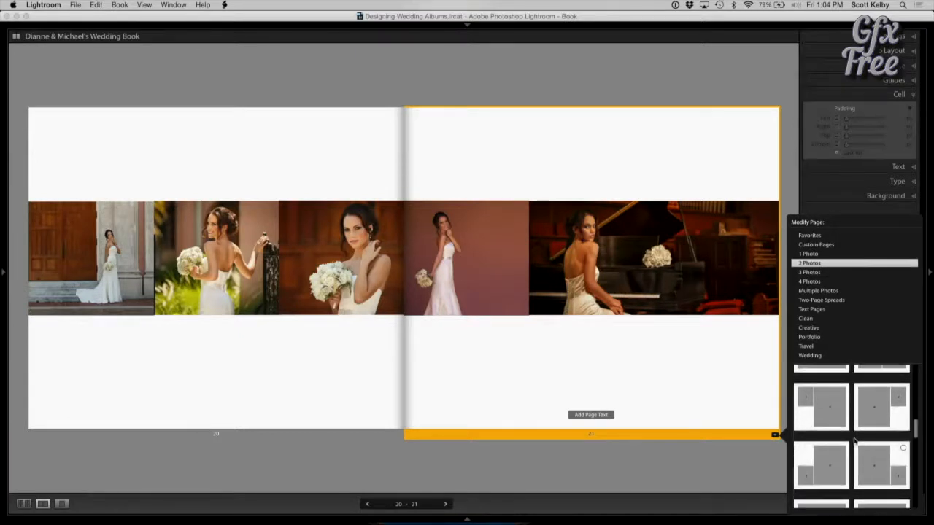
pyautogui.scroll(4, 855, 440)
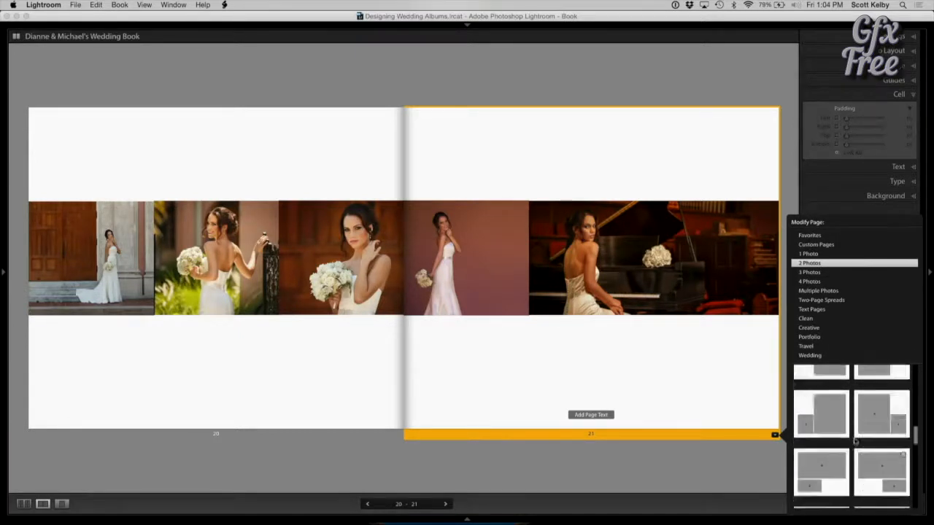
pyautogui.scroll(5, 855, 441)
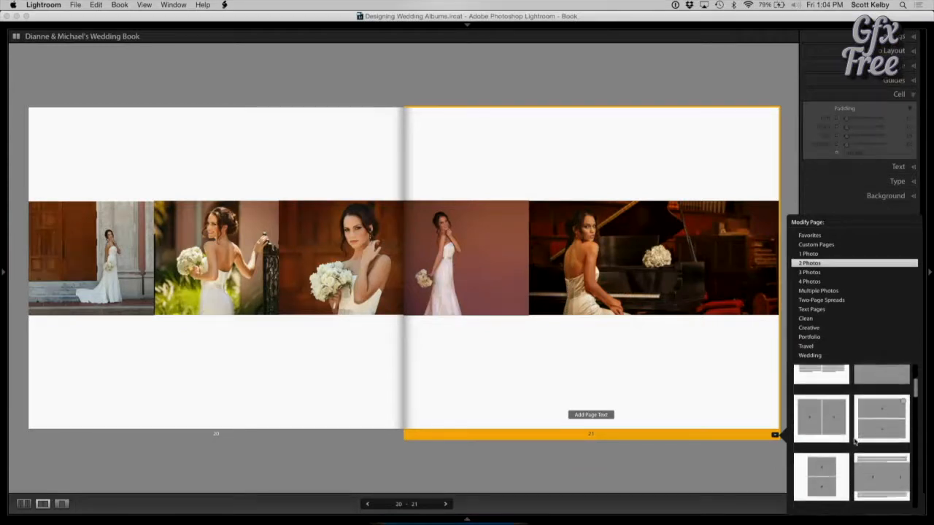
pyautogui.scroll(1, 855, 441)
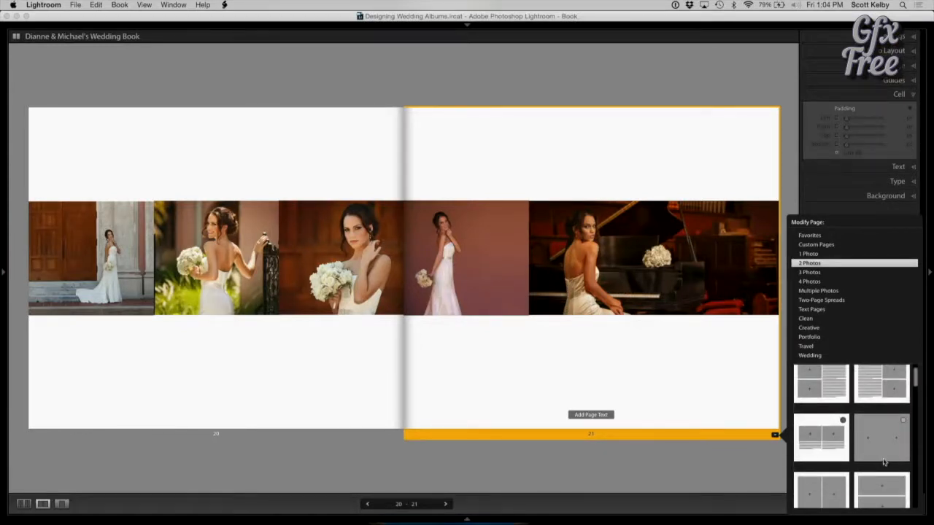
pyautogui.scroll(4, 882, 447)
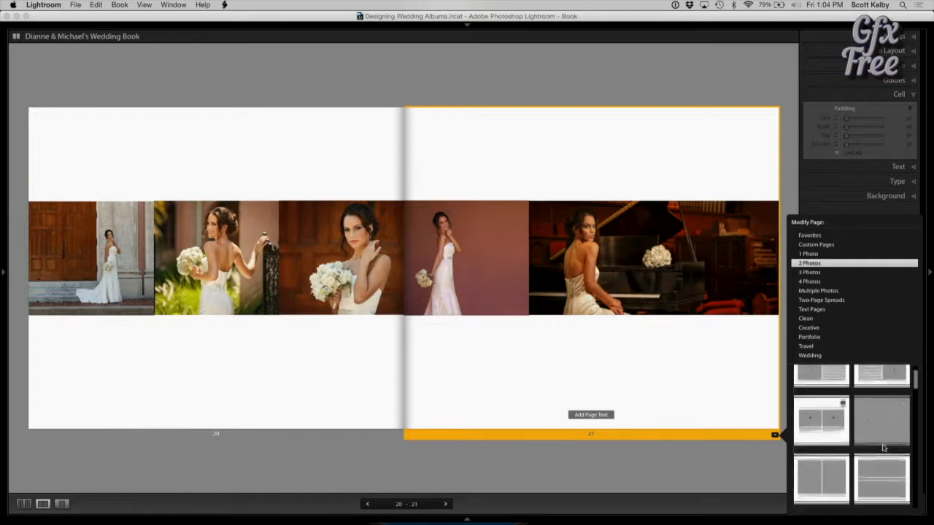
pyautogui.scroll(-6, 881, 446)
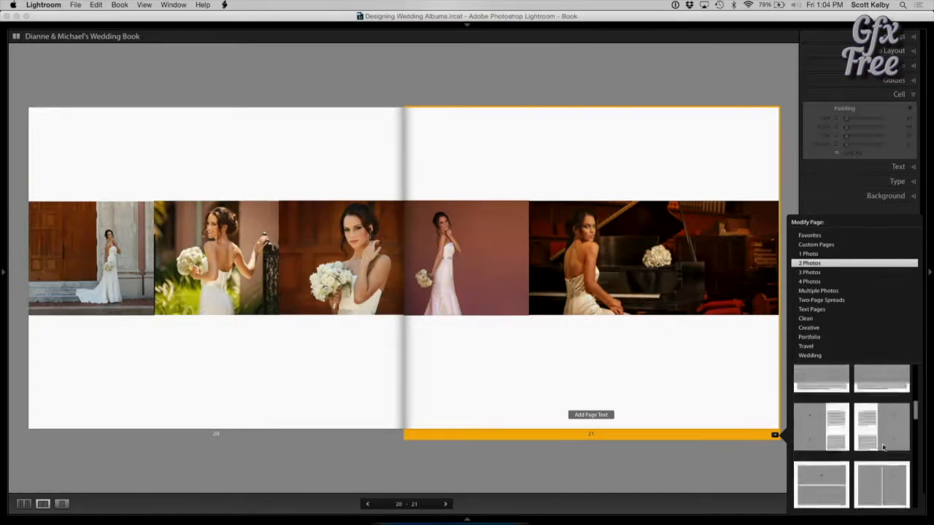
pyautogui.scroll(-5, 882, 446)
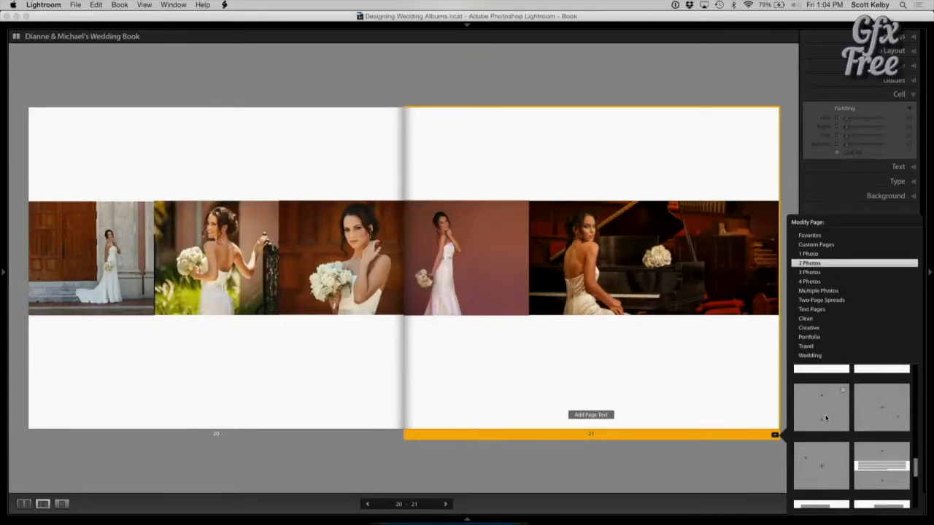
pyautogui.scroll(-8, 825, 417)
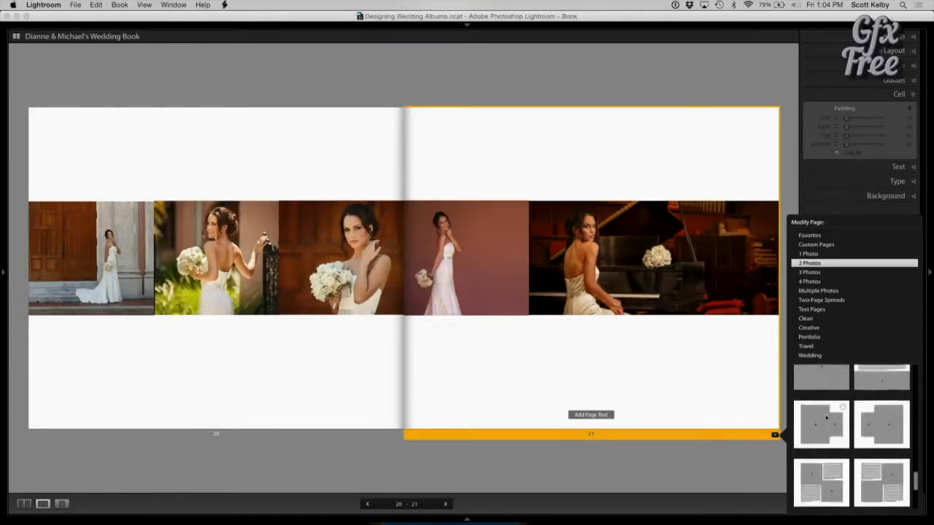
pyautogui.scroll(4, 827, 417)
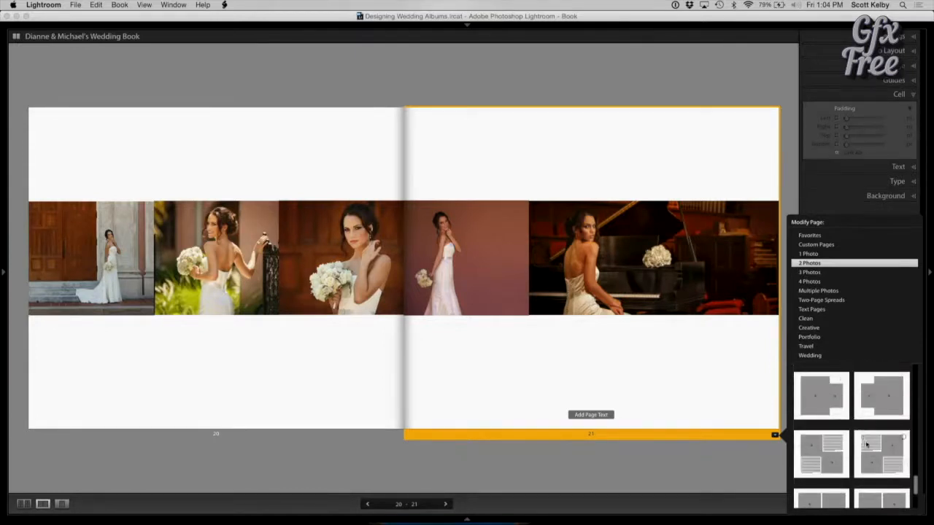
pyautogui.scroll(4, 866, 443)
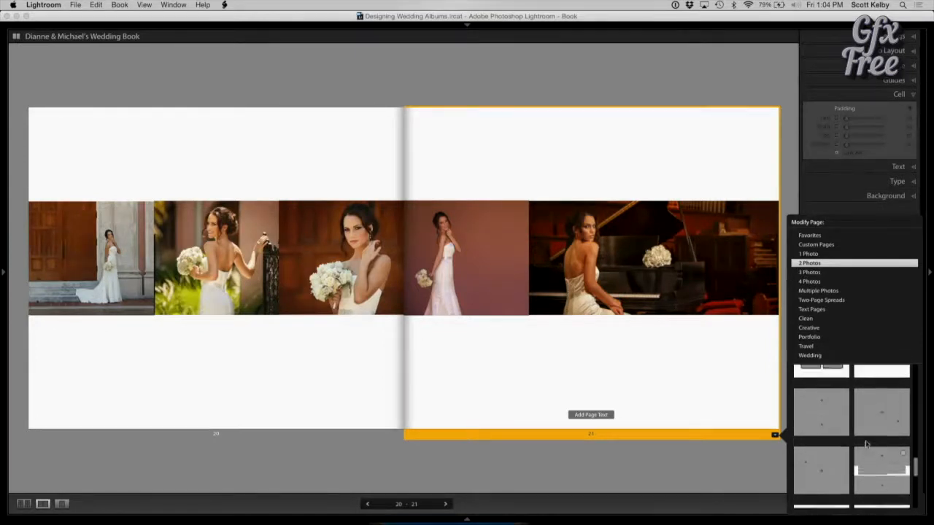
pyautogui.scroll(1, 868, 439)
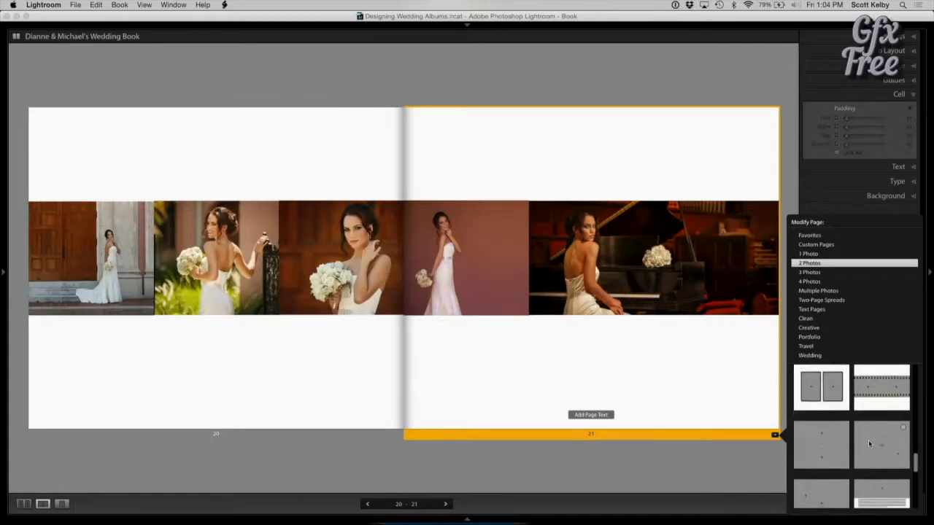
pyautogui.scroll(5, 868, 440)
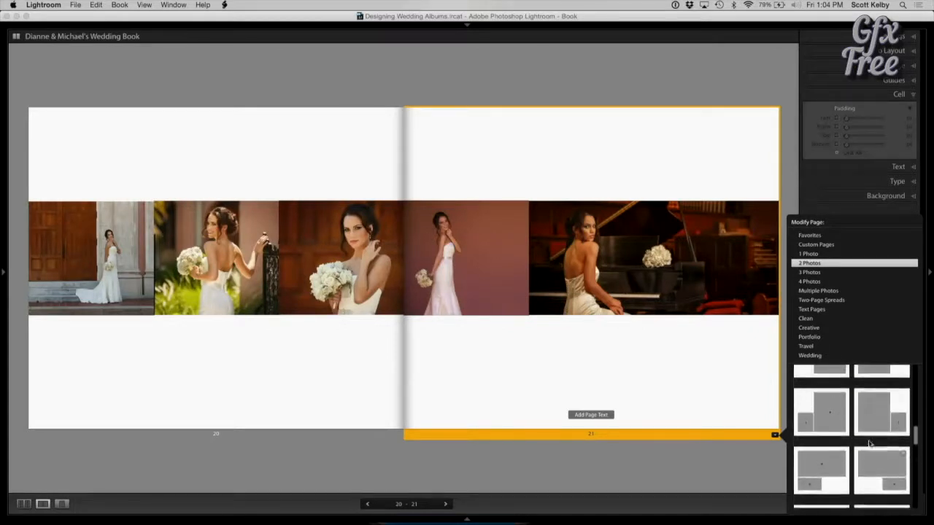
pyautogui.scroll(5, 868, 442)
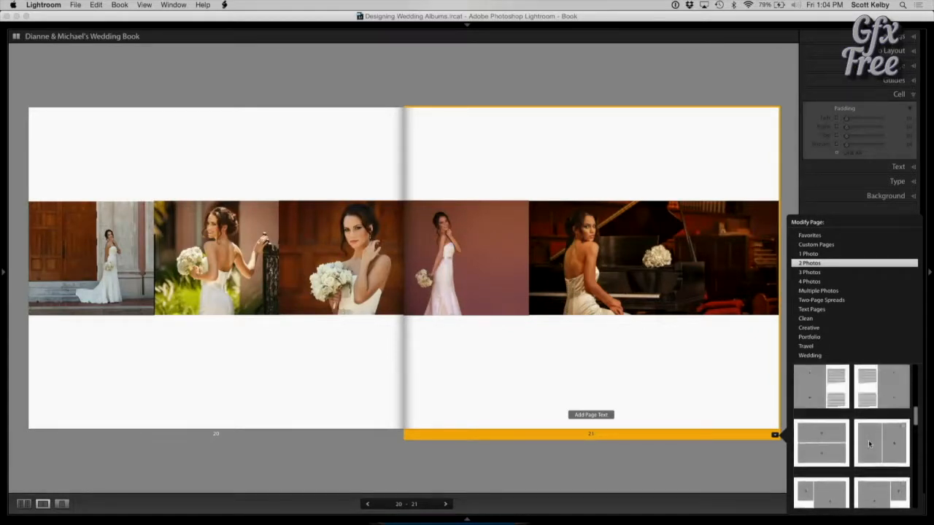
pyautogui.scroll(5, 869, 441)
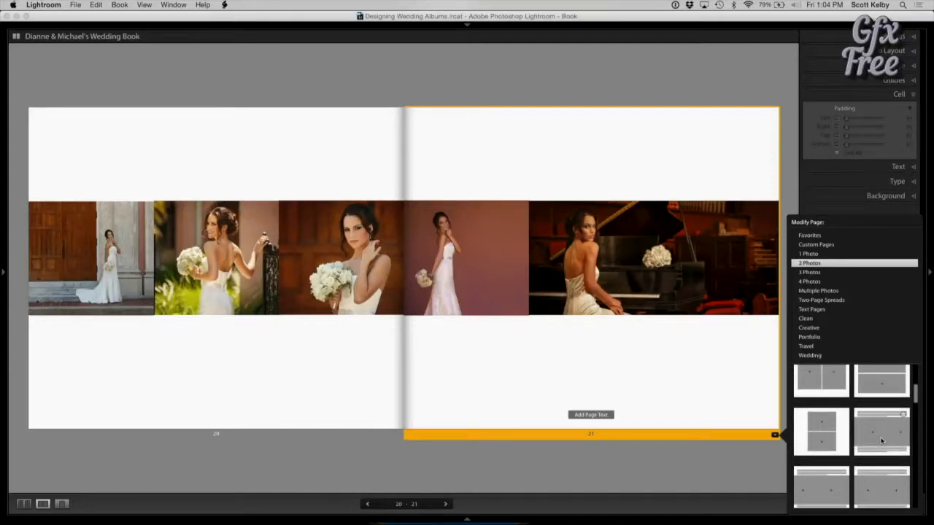
pyautogui.scroll(-1, 877, 441)
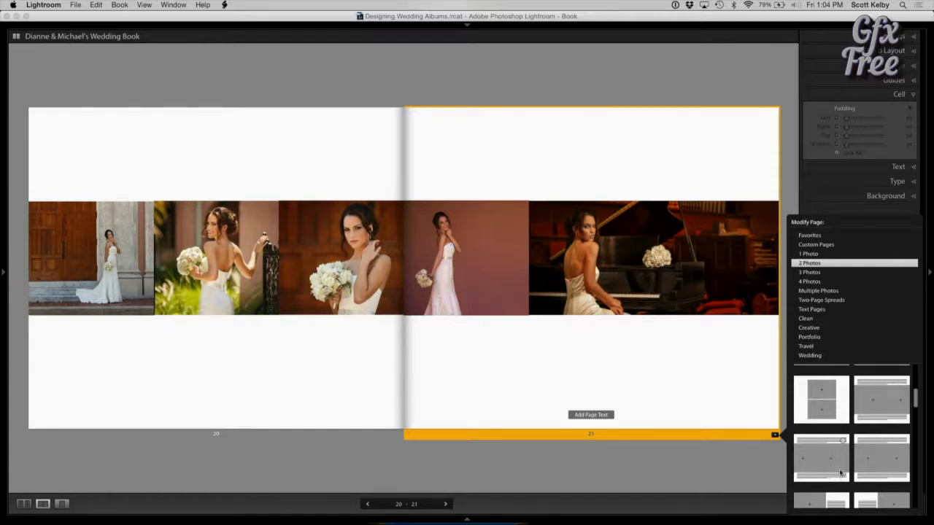
pyautogui.click(839, 473)
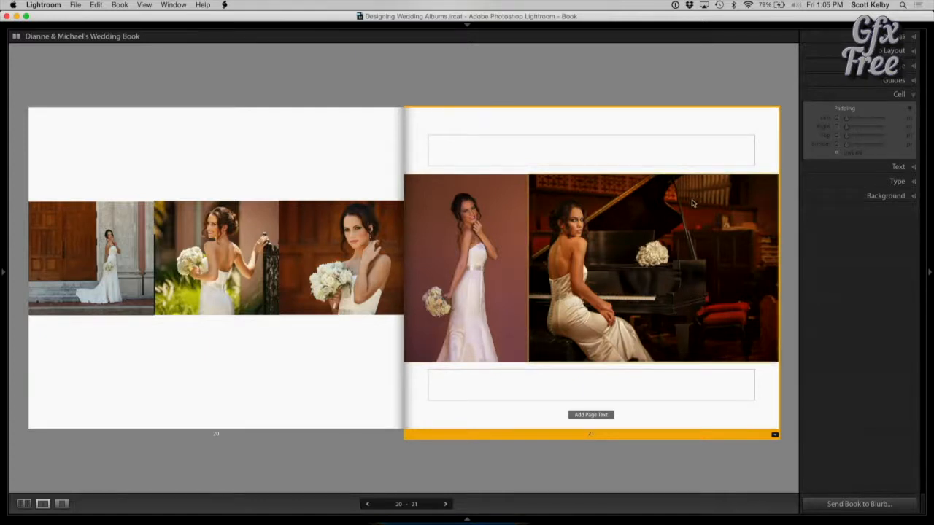
# - Crop the tops of both photos on page 21 with unlinked cell padding of 46 pt for the piano photo and 47 pt for the other
pyautogui.click(756, 294)
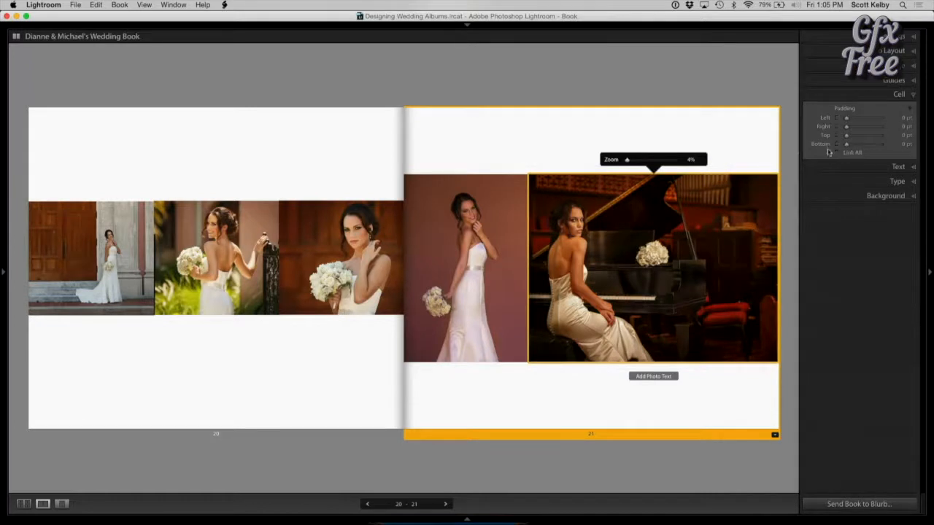
pyautogui.moveTo(601, 182); pyautogui.dragTo(601, 200)
pyautogui.click(503, 215)
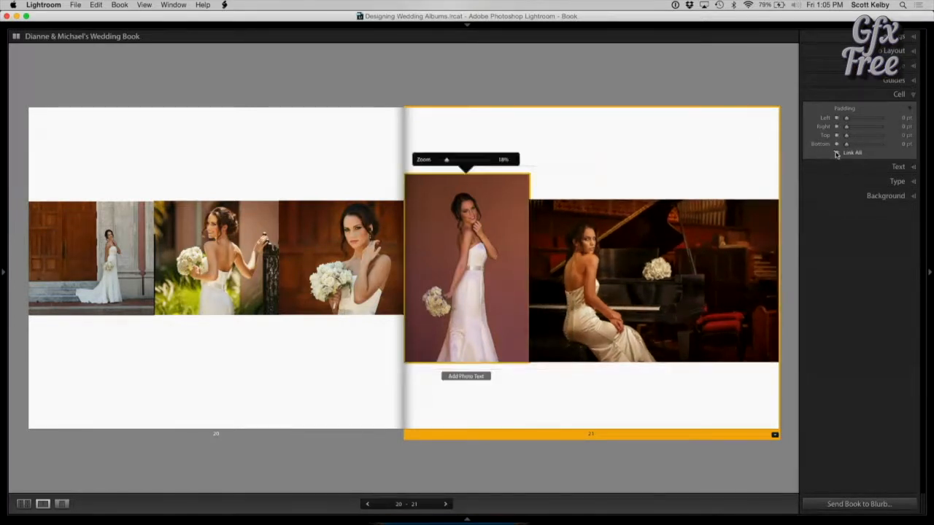
pyautogui.moveTo(515, 175); pyautogui.dragTo(514, 199)
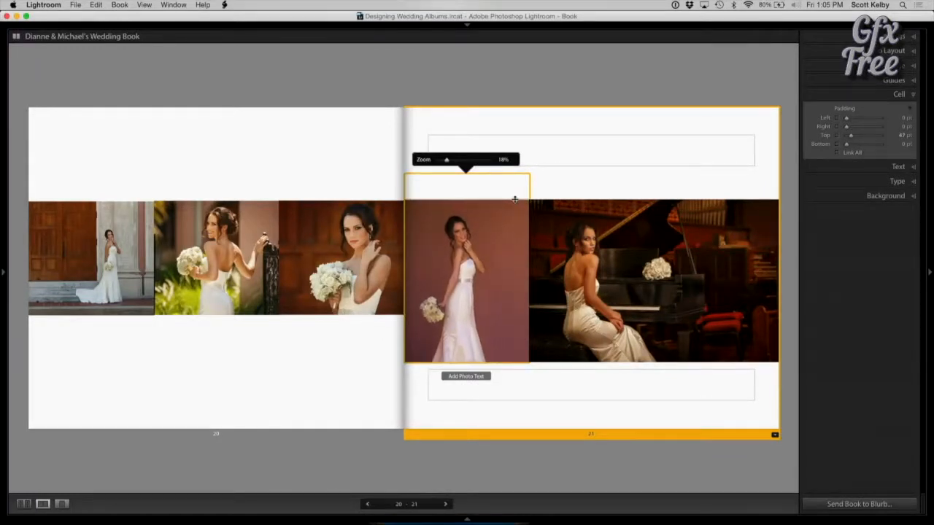
# - Crop the bottoms of both photos on page 21 with 87 pt bottom padding on the left-hand photo and about 89 pt on the piano photo
pyautogui.moveTo(515, 363); pyautogui.dragTo(515, 315)
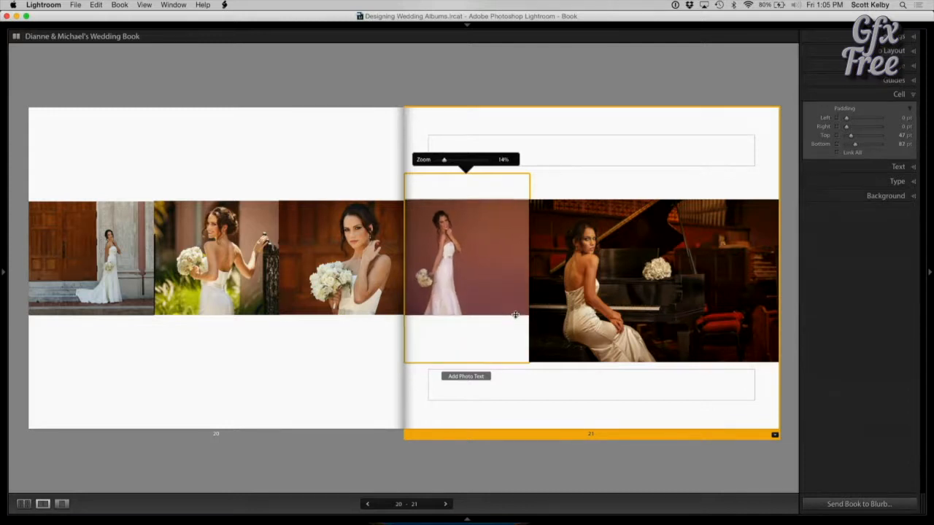
pyautogui.click(638, 292)
pyautogui.moveTo(634, 362); pyautogui.dragTo(636, 313)
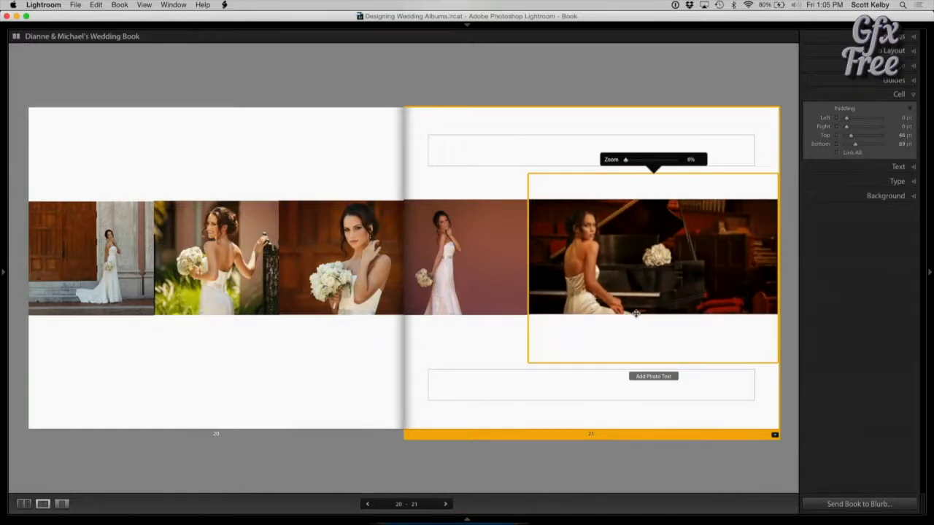
pyautogui.click(790, 314)
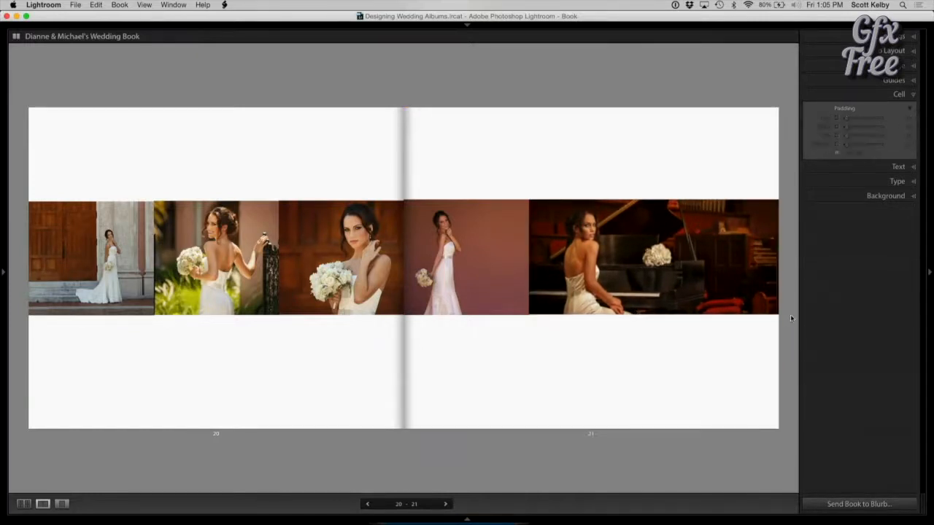
# - Align the top edges of both page 21 photos with the page 20 strip using about 49 pt top padding
pyautogui.click(492, 229)
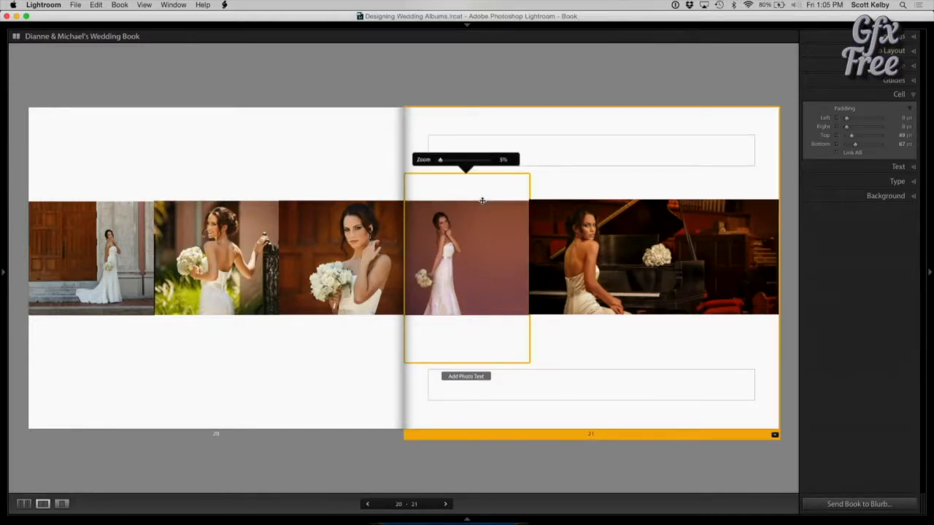
pyautogui.click(603, 211)
pyautogui.moveTo(643, 197); pyautogui.dragTo(644, 202)
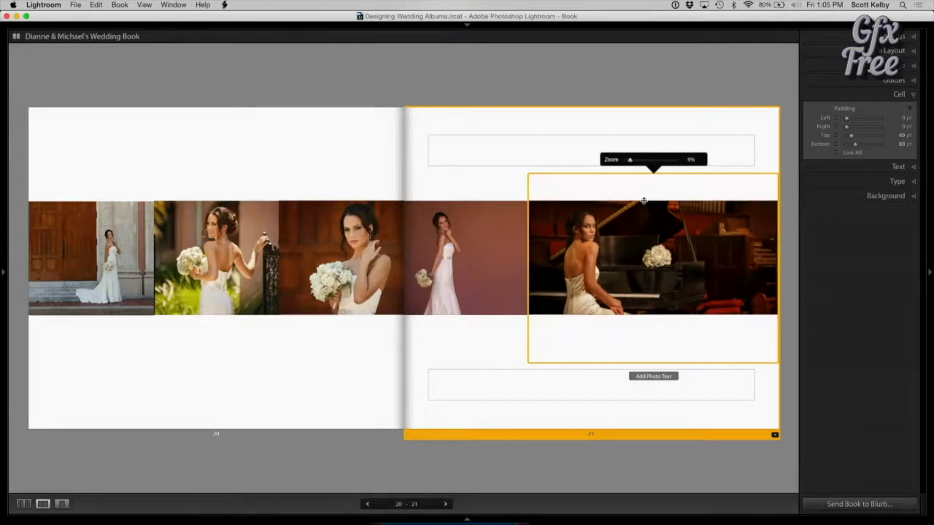
pyautogui.click(792, 246)
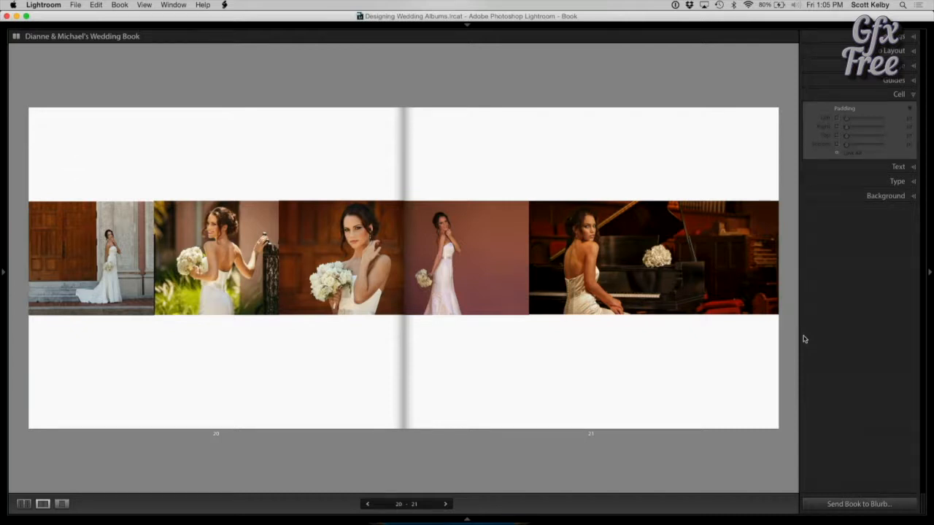
# - Add a small left padding to the right-hand photo on page 20 to open a thin white gap beside the middle photo
pyautogui.click(350, 284)
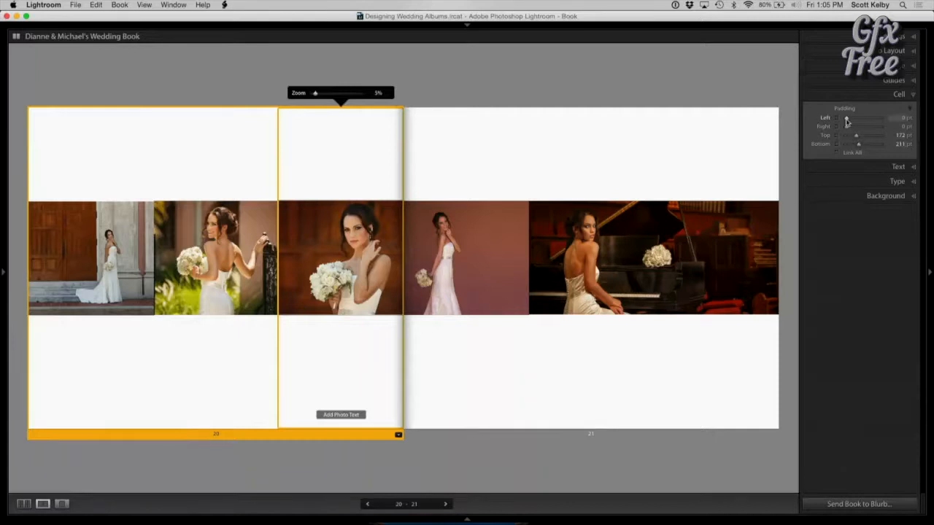
pyautogui.moveTo(846, 123); pyautogui.dragTo(847, 118)
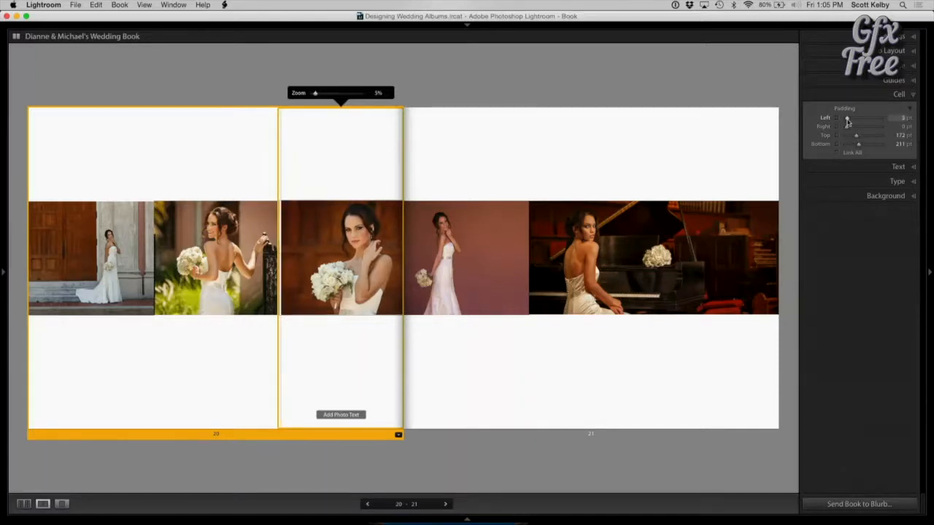
pyautogui.click(664, 56)
# - Add a small right padding to the left-hand photo on page 20 to separate it from the middle photo with a matching gap
pyautogui.click(216, 262)
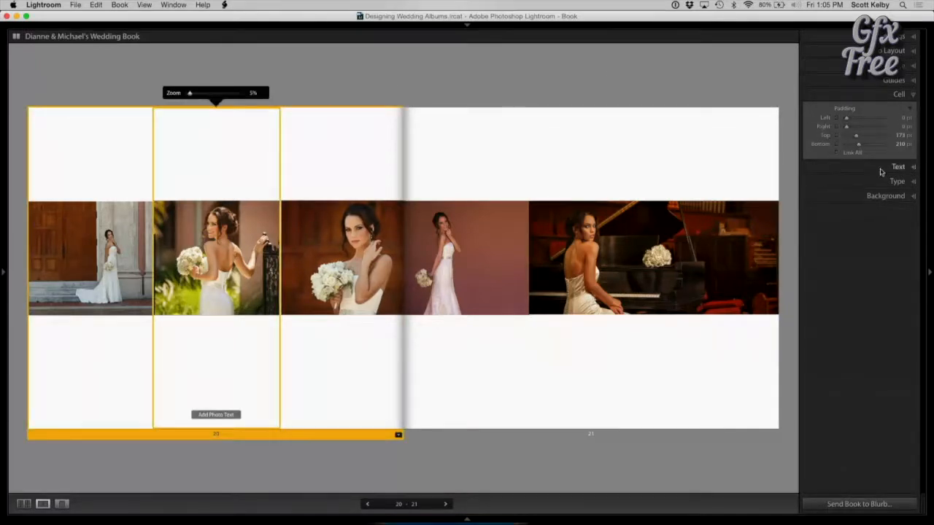
pyautogui.click(100, 254)
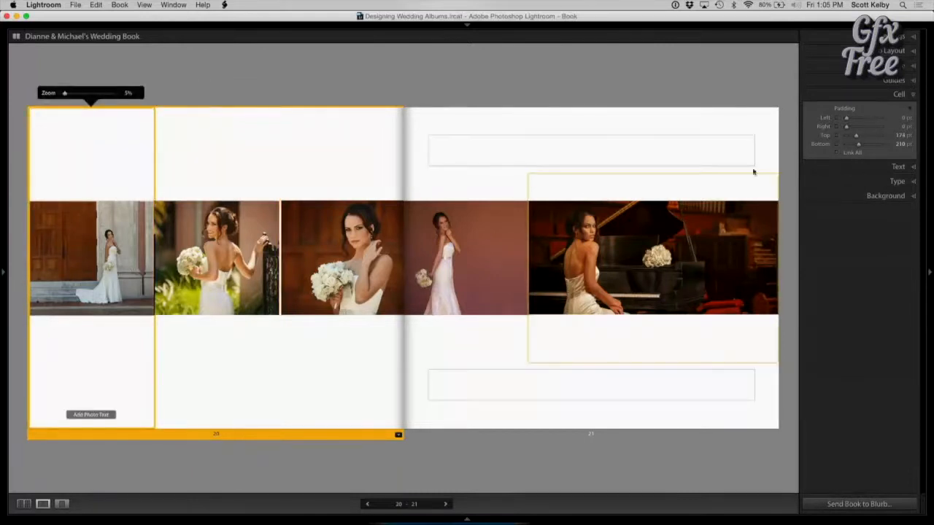
pyautogui.moveTo(848, 128); pyautogui.dragTo(848, 129)
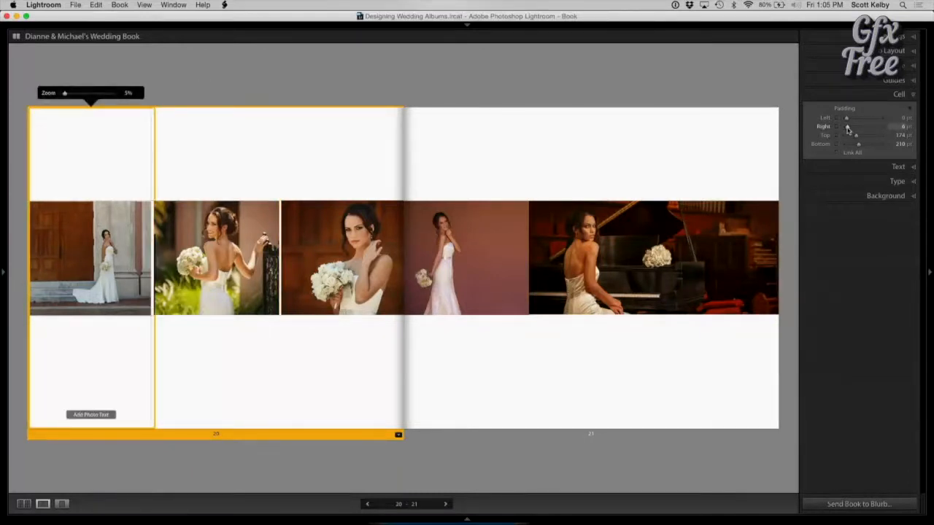
pyautogui.click(613, 103)
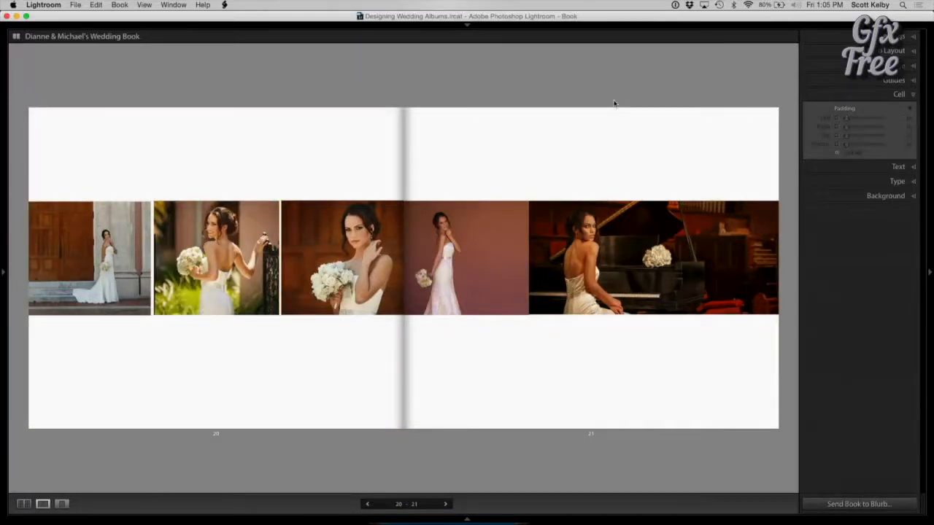
# - Add about 3 pt of left padding and 5 pt of right padding to the piano photo on page 21
pyautogui.click(585, 191)
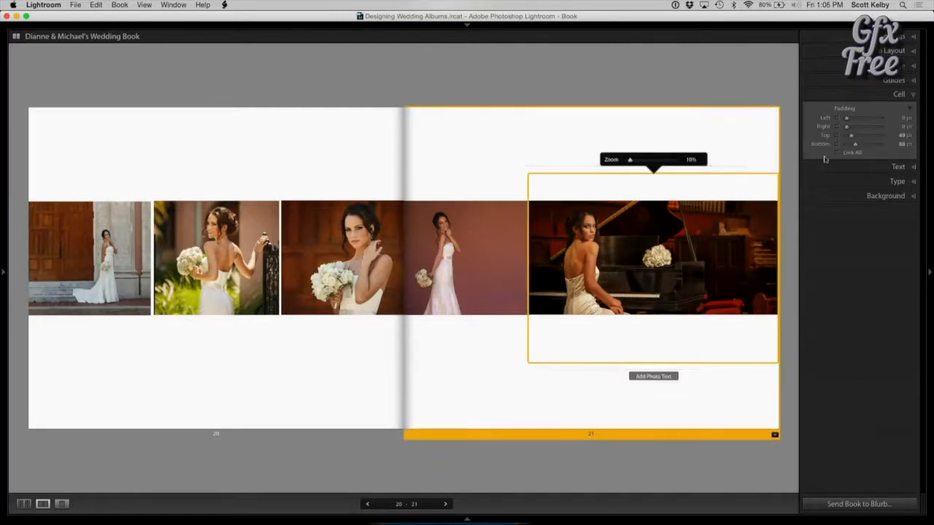
pyautogui.moveTo(847, 127); pyautogui.dragTo(847, 120)
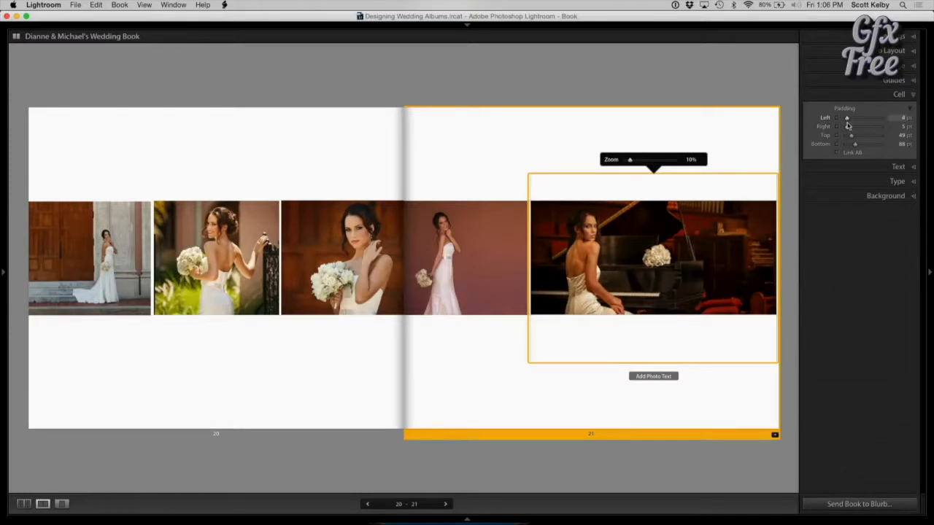
pyautogui.moveTo(848, 125); pyautogui.dragTo(847, 126)
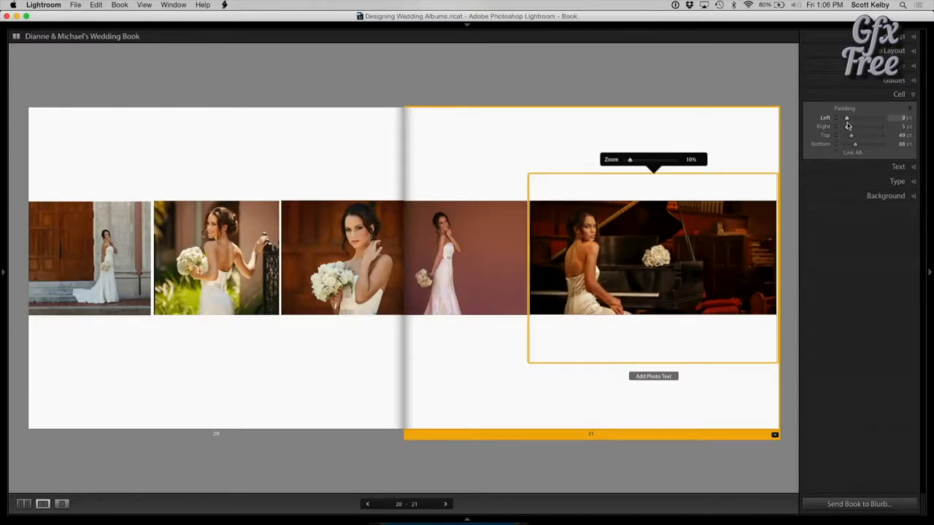
# - Check the padding of the right-hand photo on page 20 and set the piano photo's left padding to 5 pt
pyautogui.click(297, 247)
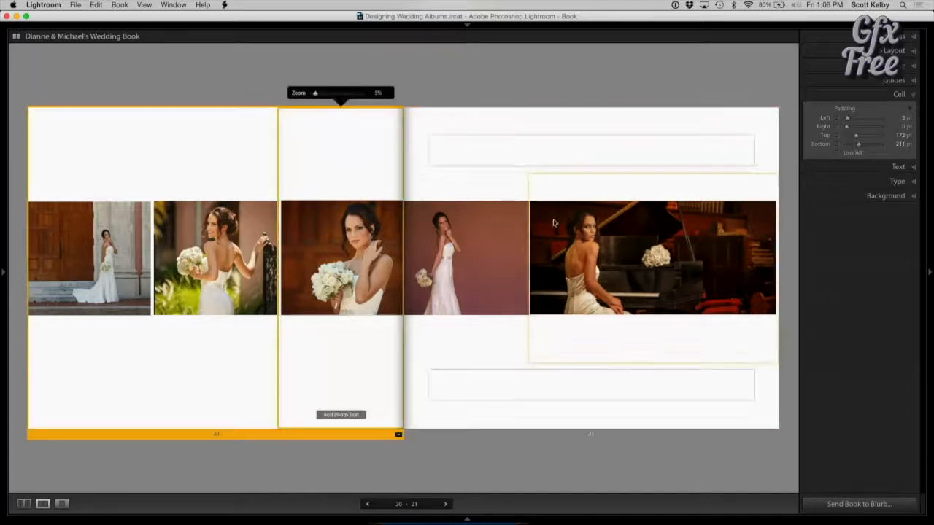
pyautogui.click(554, 257)
pyautogui.click(902, 126)
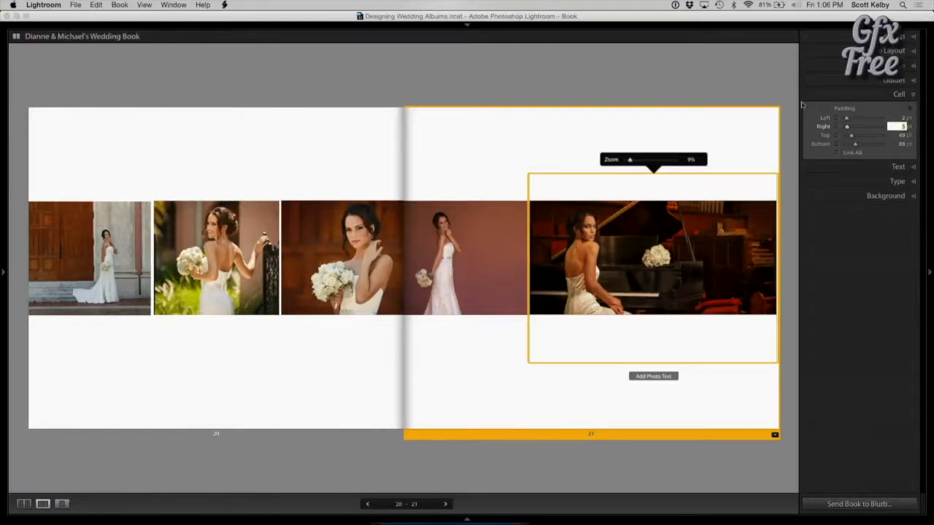
pyautogui.click(772, 107)
pyautogui.click(701, 209)
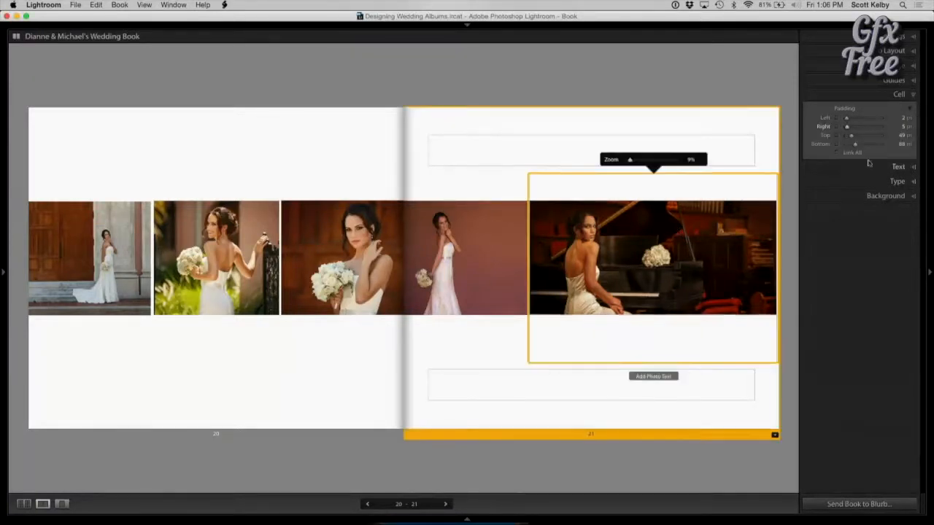
pyautogui.click(902, 125)
pyautogui.click(903, 118)
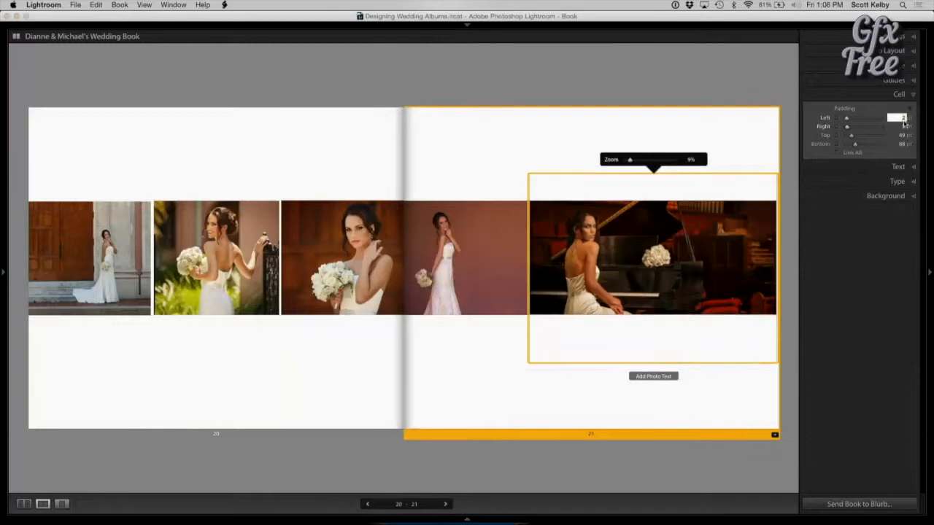
pyautogui.write('5')
pyautogui.click(696, 90)
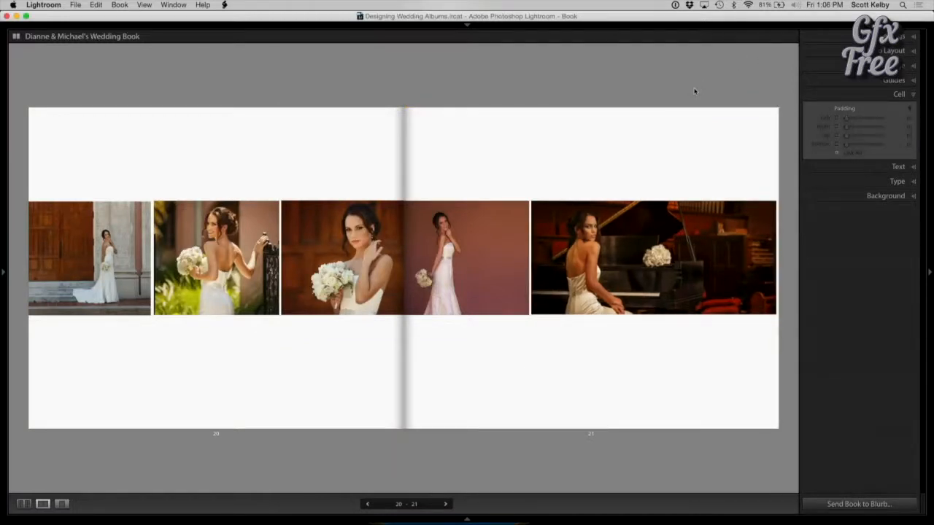
# - Go to pages 22–23 and change page 23 to the full-page six-photo grid template from the Multiple Photos category
pyautogui.click(446, 504)
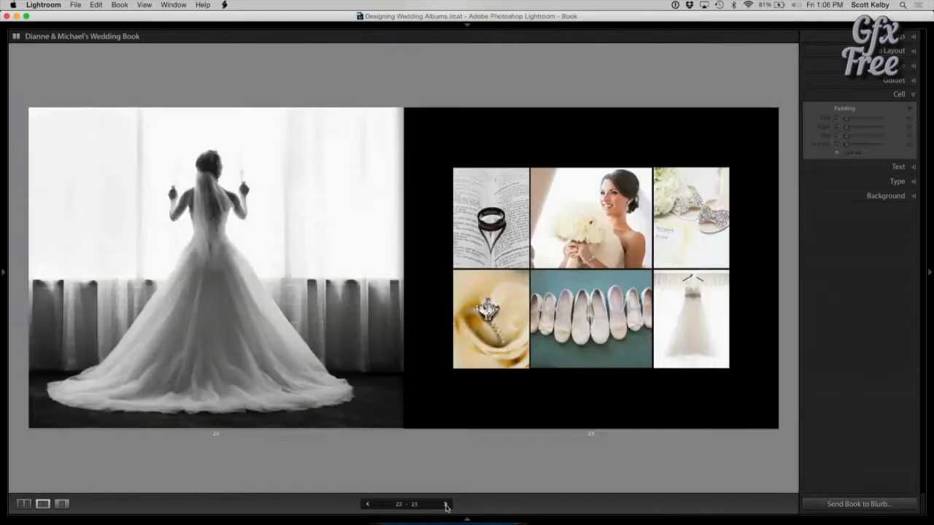
pyautogui.click(374, 415)
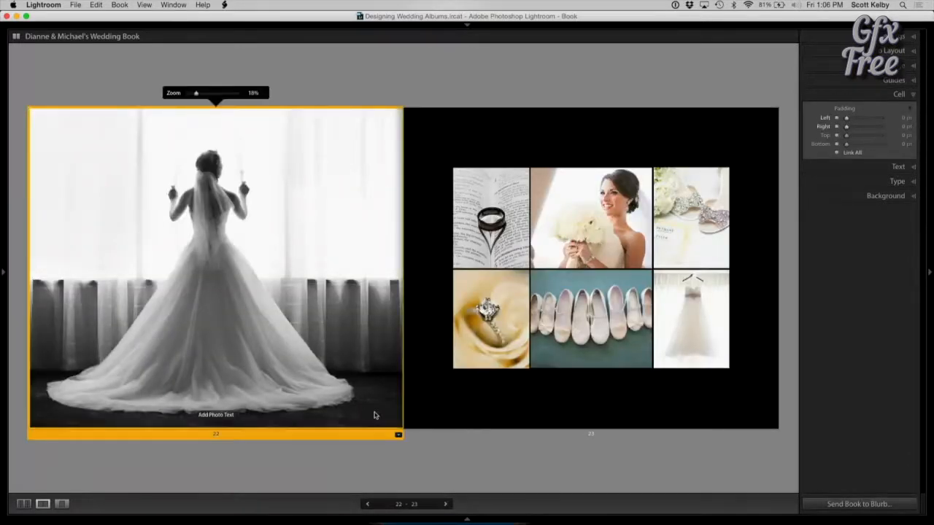
pyautogui.click(448, 87)
pyautogui.click(765, 410)
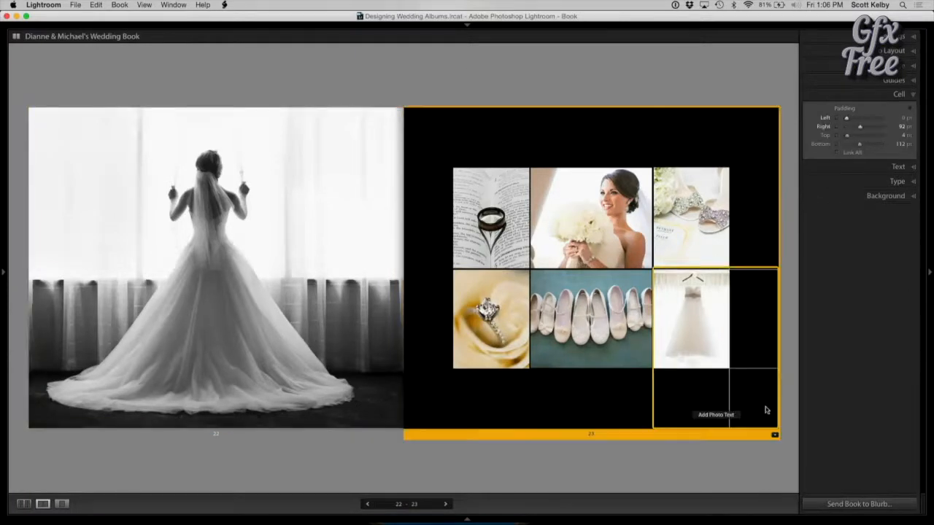
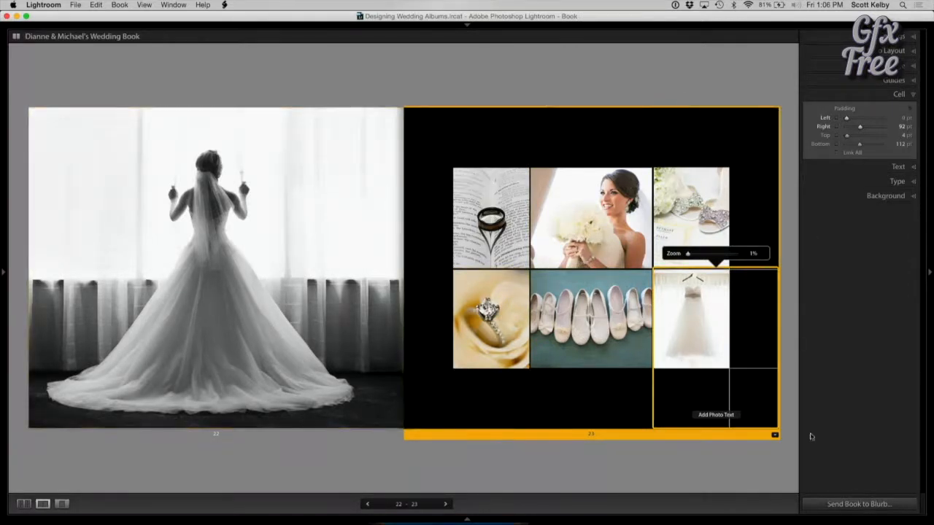
pyautogui.click(774, 435)
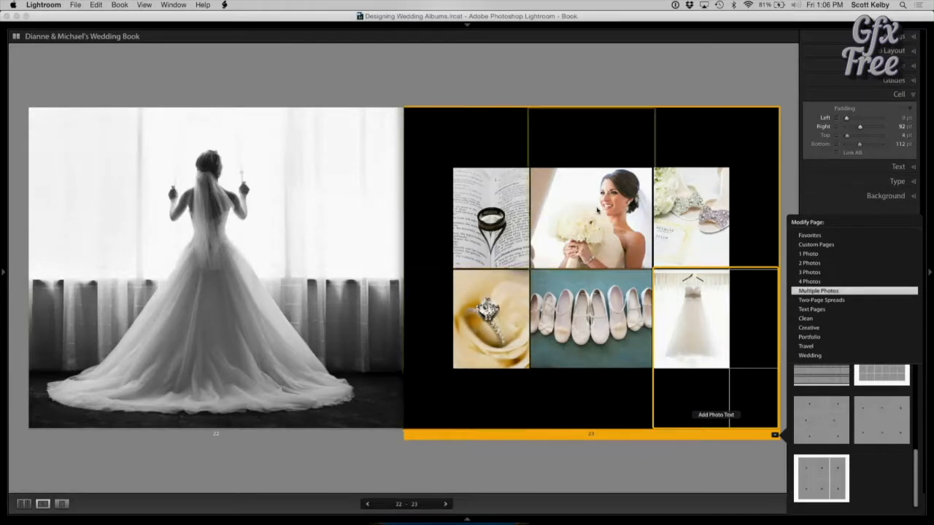
pyautogui.click(881, 436)
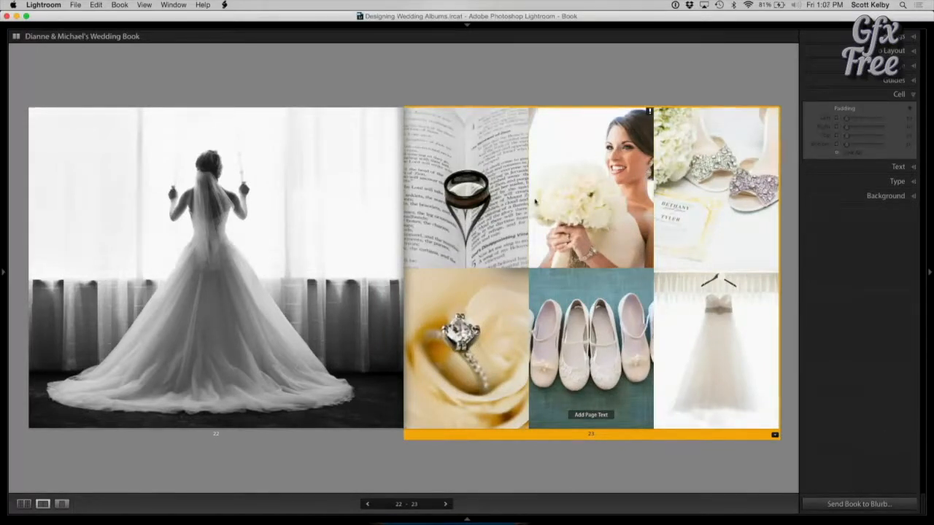
# - Unlink the padding of the ring-on-book photo and inset it with about 84 pt top and 83 pt left padding
pyautogui.click(587, 217)
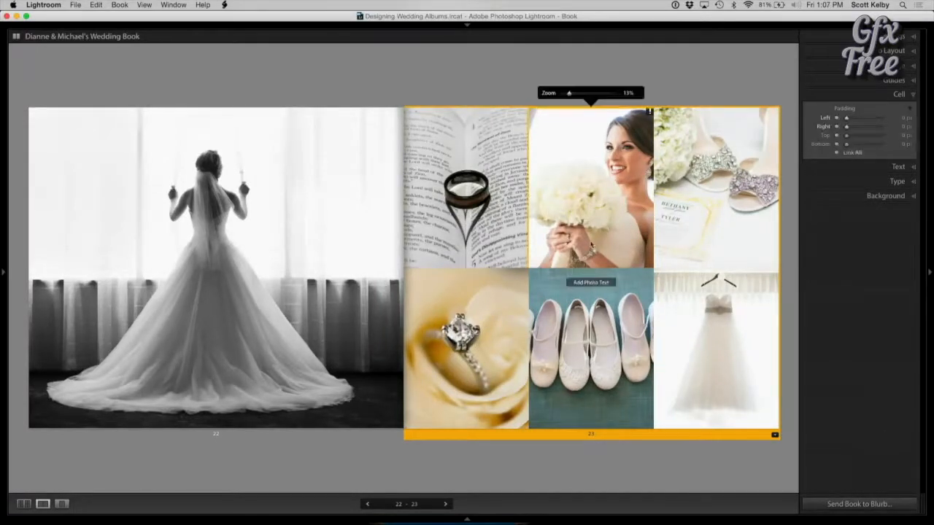
pyautogui.click(494, 232)
pyautogui.click(493, 232)
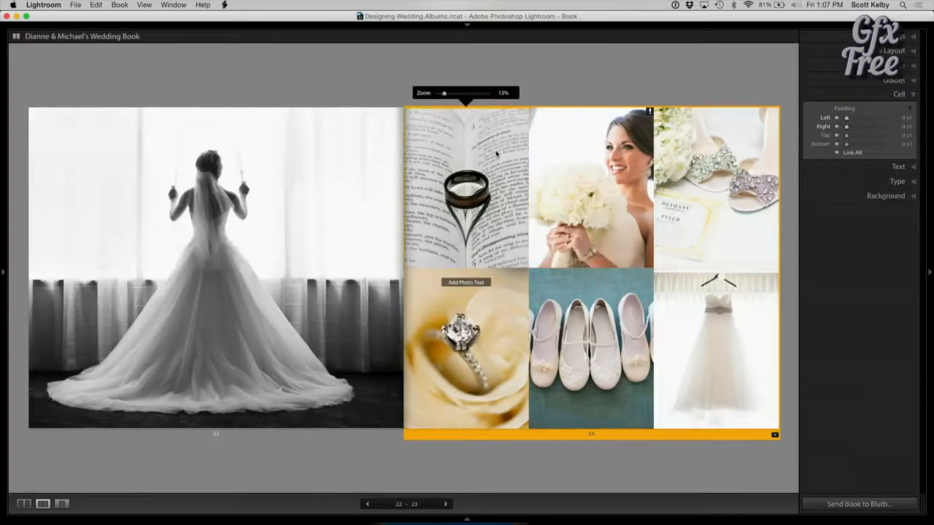
pyautogui.click(837, 153)
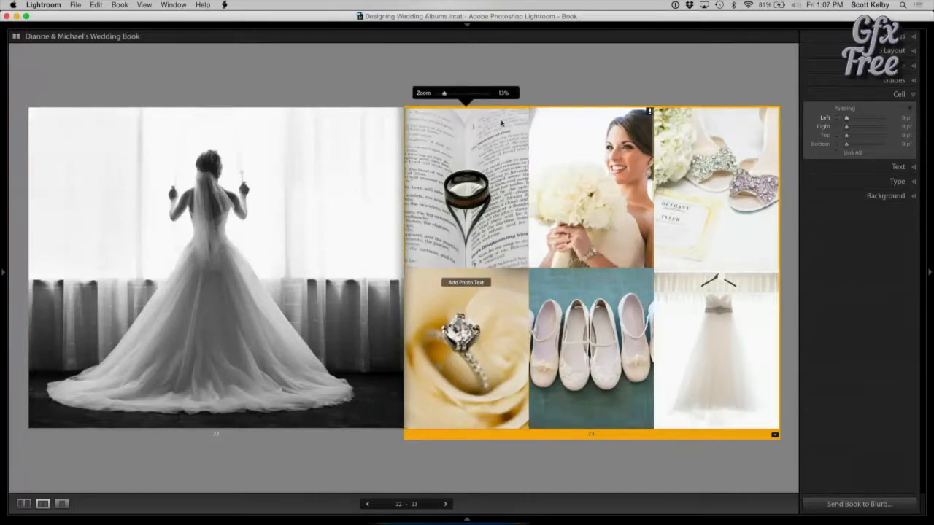
pyautogui.moveTo(500, 110); pyautogui.dragTo(504, 151)
pyautogui.moveTo(406, 221); pyautogui.dragTo(448, 221)
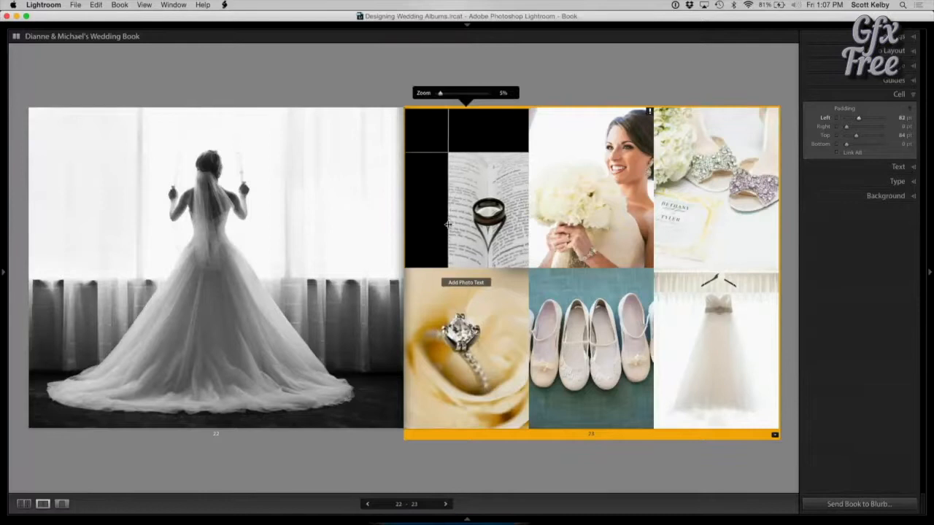
# - Unlink the padding of the diamond ring photo and give it 84 pt of left and bottom padding
pyautogui.click(514, 332)
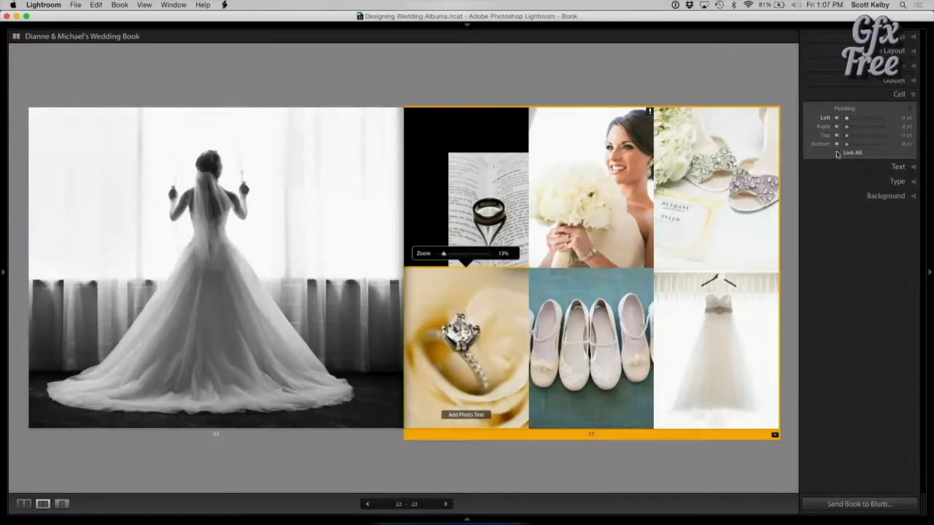
pyautogui.moveTo(408, 329); pyautogui.dragTo(448, 329)
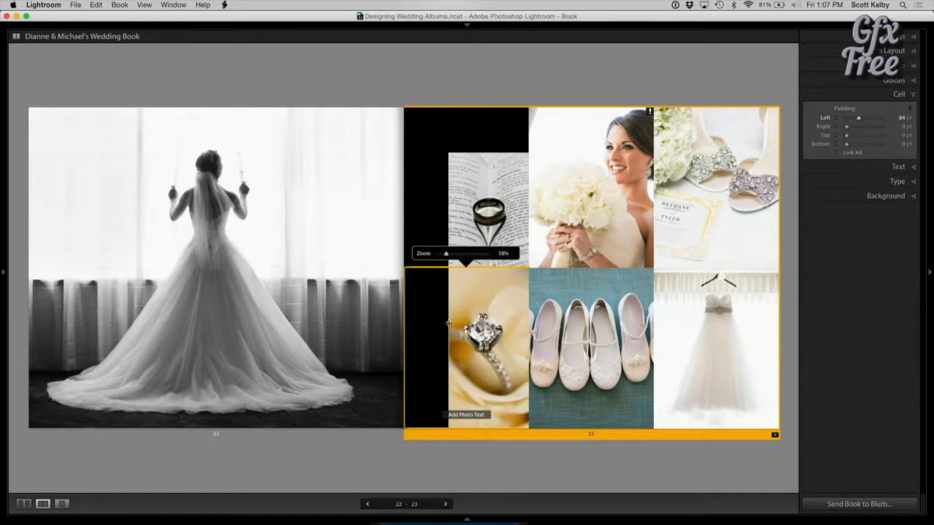
pyautogui.click(496, 170)
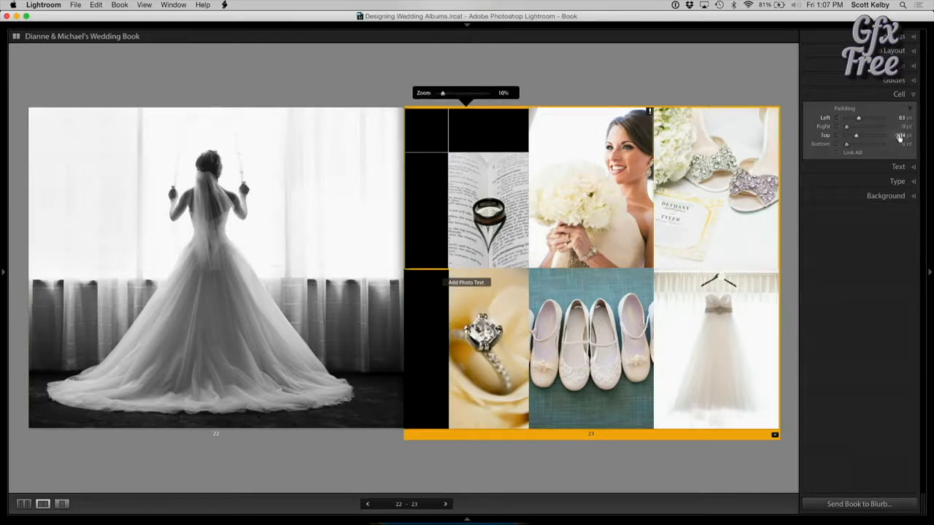
pyautogui.click(502, 314)
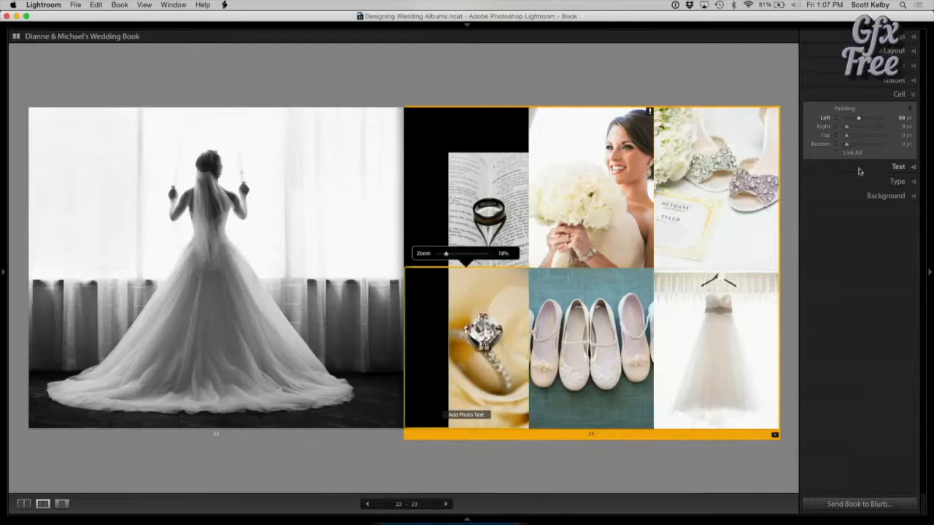
pyautogui.click(901, 143)
pyautogui.write('84')
pyautogui.press('Return')
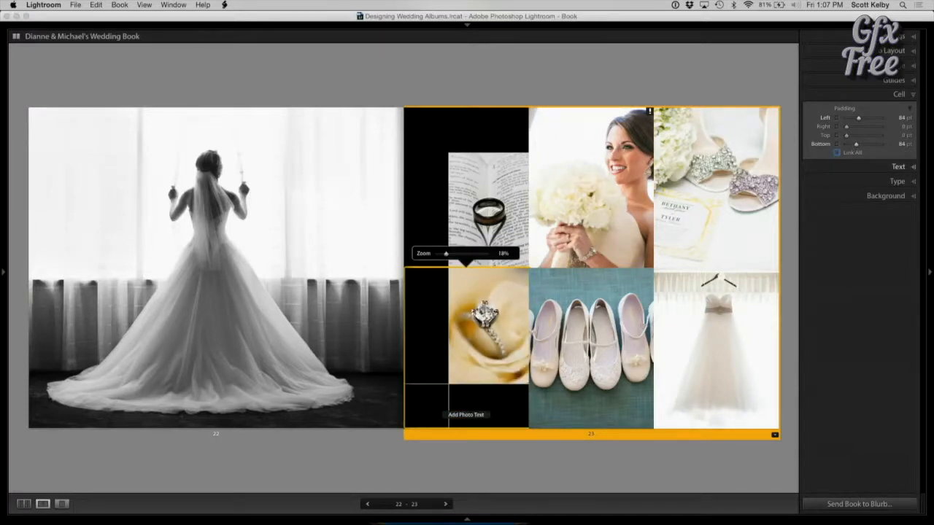
# - Unlink the two middle photos' padding, lower the bride photo's top to match the ring photo, and give the shoes photo 85 pt bottom padding
pyautogui.click(583, 178)
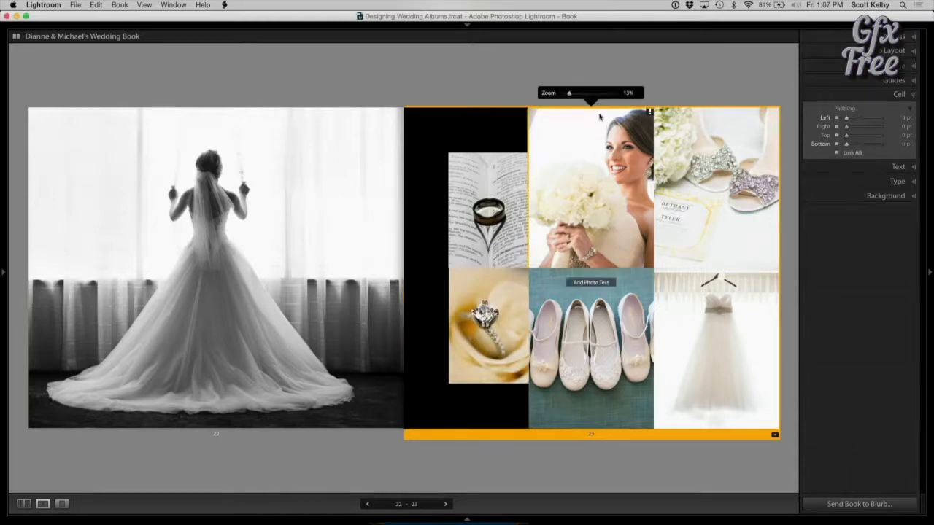
pyautogui.moveTo(600, 109); pyautogui.dragTo(603, 130)
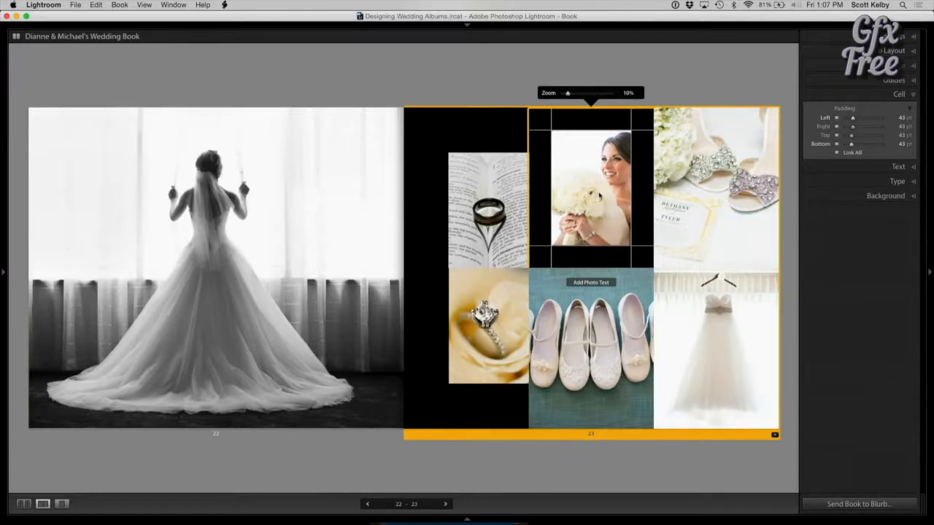
pyautogui.press('super+z')
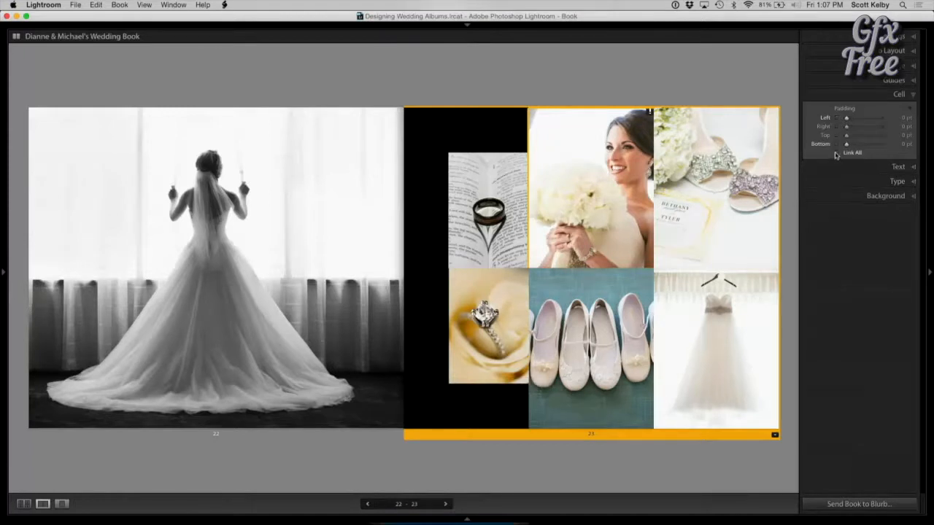
pyautogui.moveTo(604, 110); pyautogui.dragTo(604, 155)
pyautogui.click(616, 342)
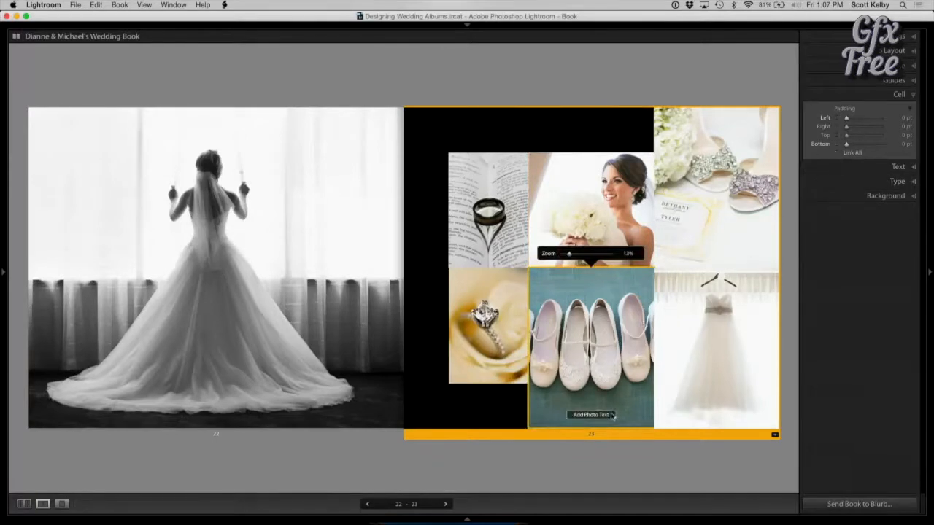
pyautogui.moveTo(608, 428); pyautogui.dragTo(607, 382)
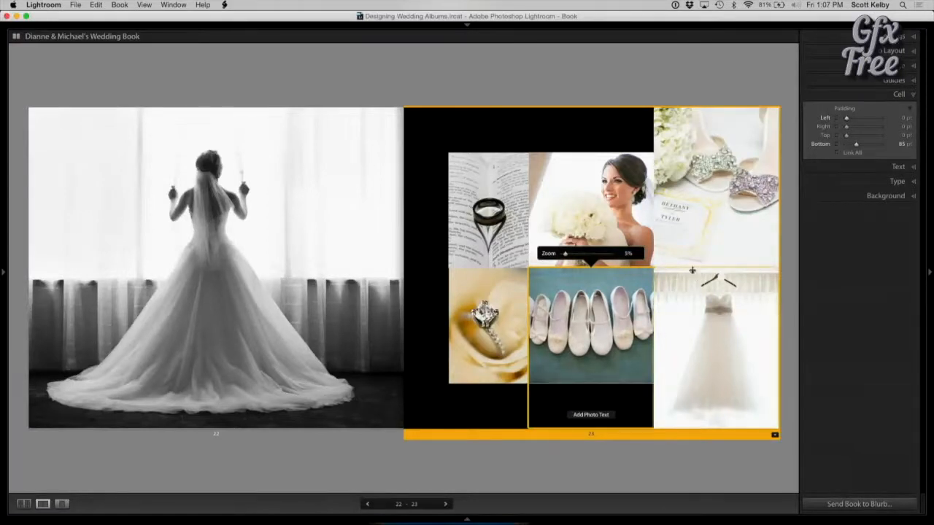
# - Give the bow shoes photo in page 23's upper-right cell 83 pt top padding and about 2 pt right padding, matching the neighbouring photos
pyautogui.click(722, 197)
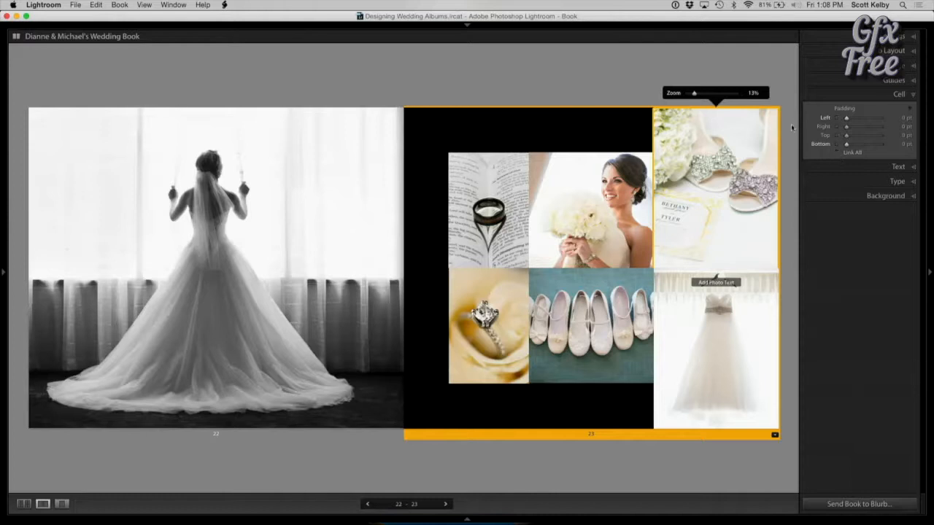
pyautogui.moveTo(779, 138)
pyautogui.mouseDown()
pyautogui.moveTo(756, 139)
pyautogui.moveTo(777, 139)
pyautogui.mouseUp()
pyautogui.moveTo(750, 109); pyautogui.dragTo(750, 153)
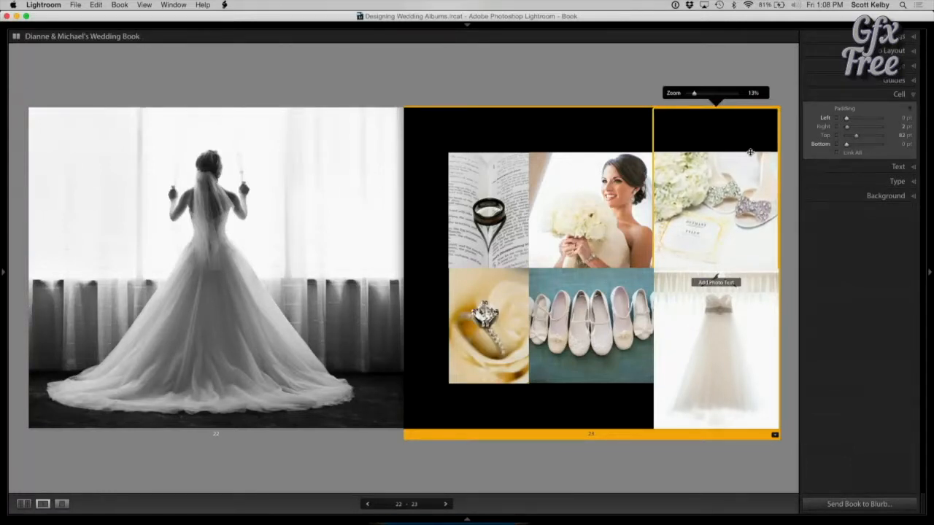
pyautogui.click(532, 182)
pyautogui.click(495, 188)
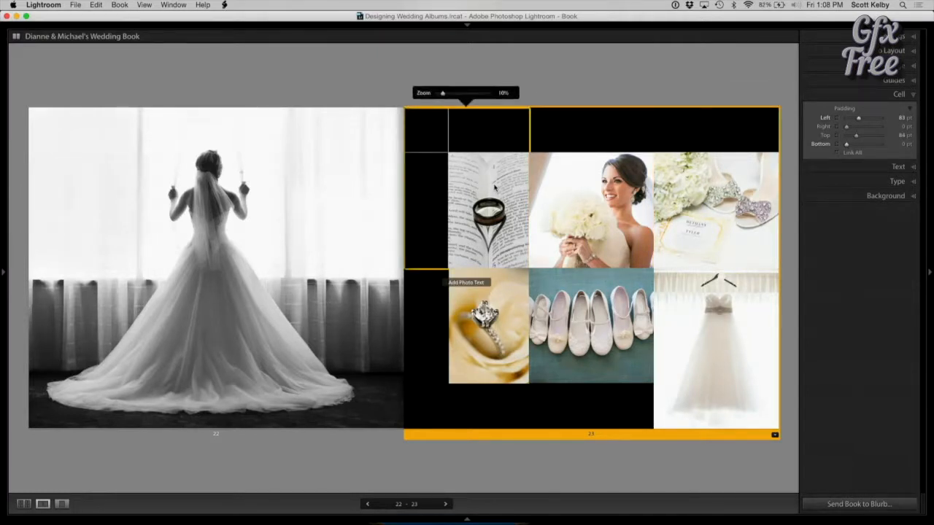
pyautogui.click(721, 198)
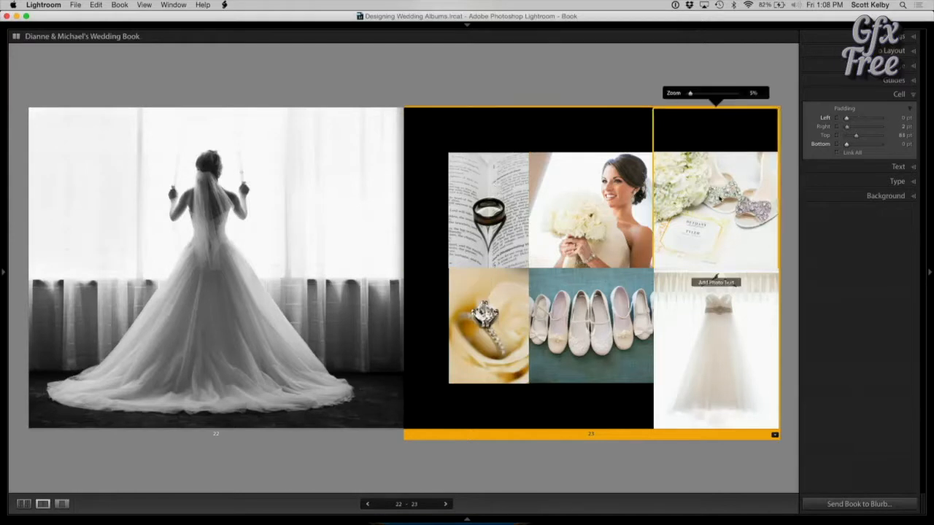
pyautogui.click(897, 118)
pyautogui.write('83')
pyautogui.press('Tab')
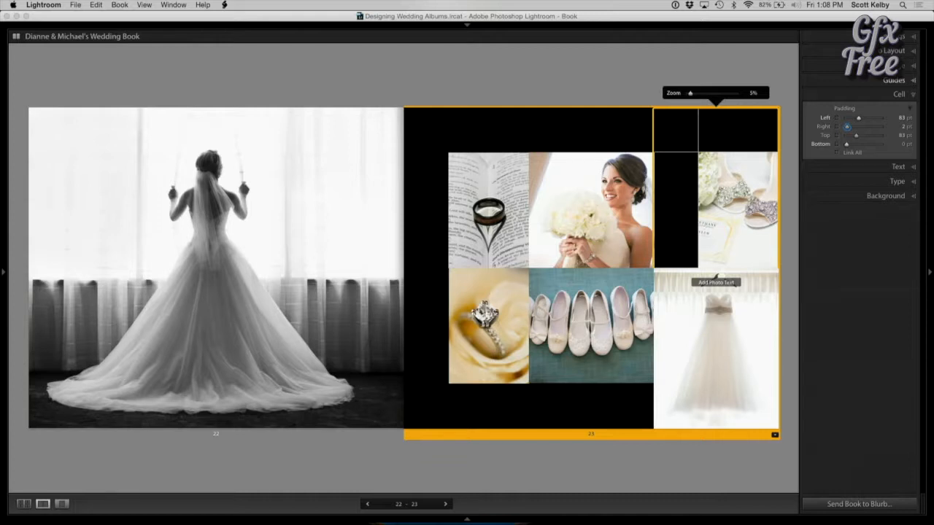
pyautogui.click(704, 57)
pyautogui.press('super+z')
pyautogui.press('super+z')
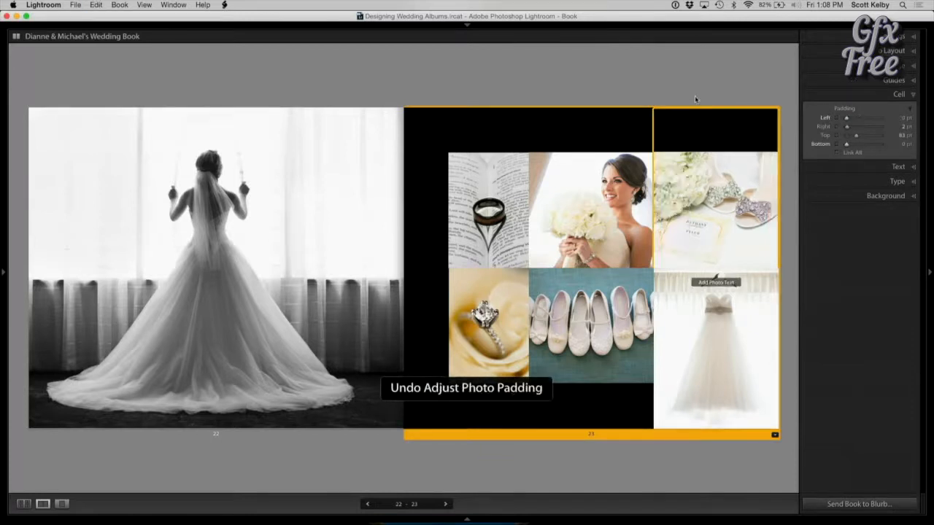
# - Set the right padding of the bow shoes photo in page 23's upper-right cell to 83 pt
pyautogui.click(903, 128)
pyautogui.write('83')
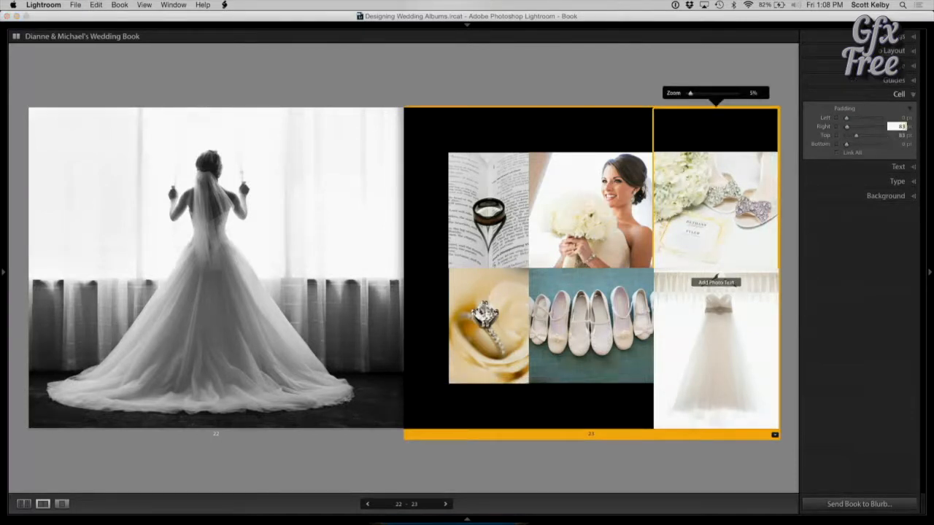
pyautogui.press('Return')
pyautogui.click(602, 93)
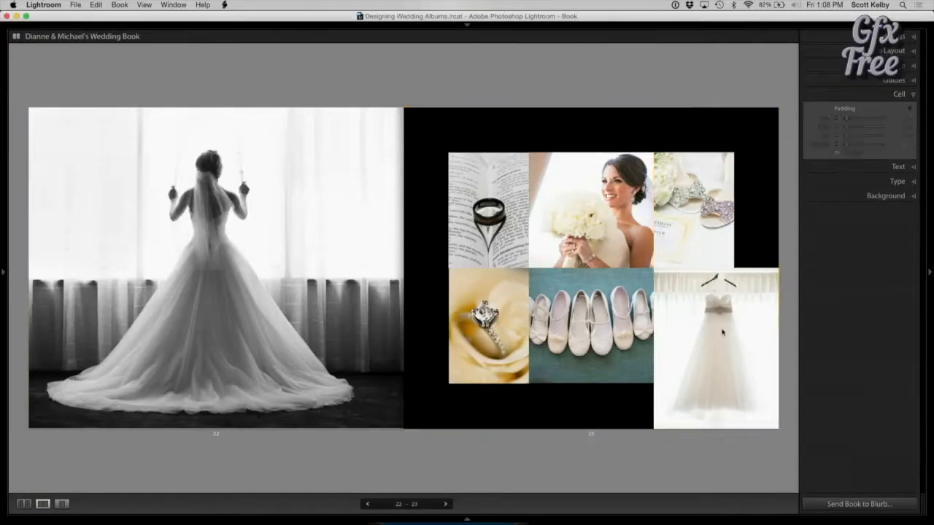
# - Unlink the hanging dress photo's padding and inset it with about 84 pt right and 86 pt bottom padding
pyautogui.click(726, 339)
pyautogui.click(837, 153)
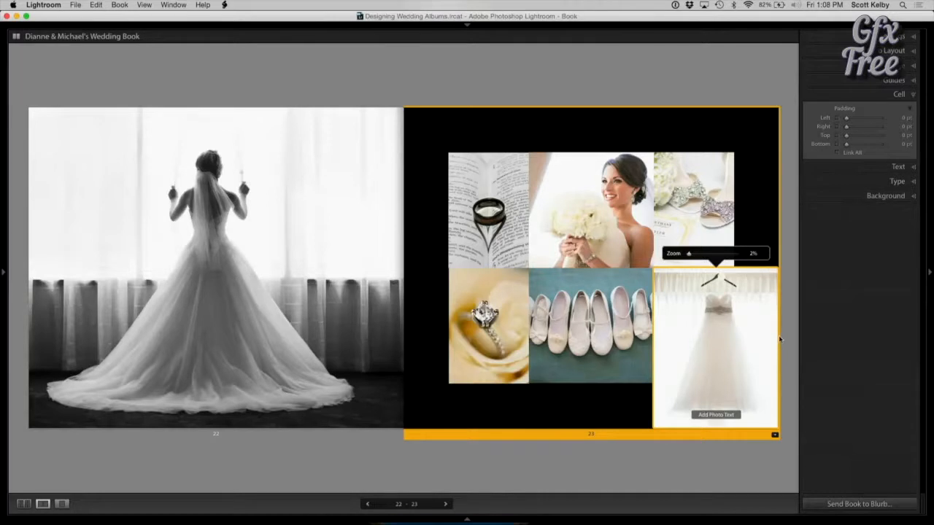
pyautogui.moveTo(776, 336); pyautogui.dragTo(730, 325)
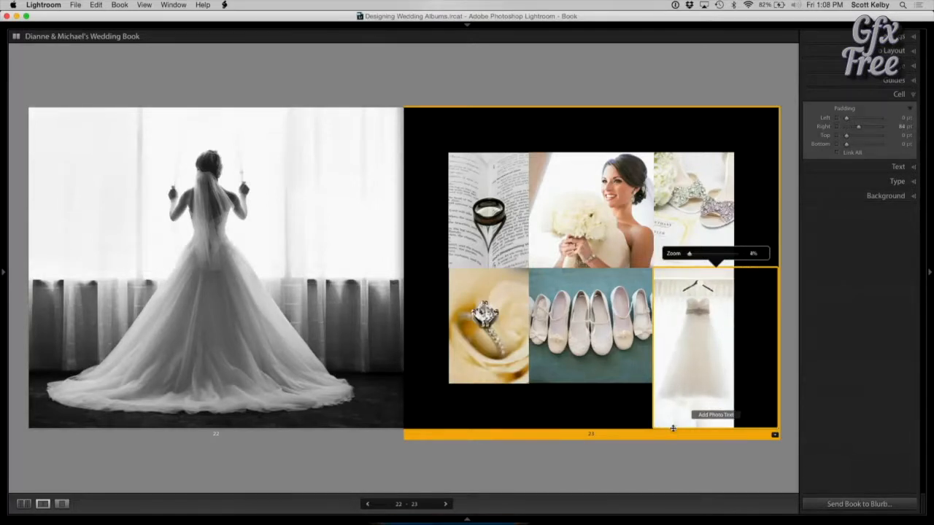
pyautogui.moveTo(672, 428); pyautogui.dragTo(674, 382)
pyautogui.click(679, 84)
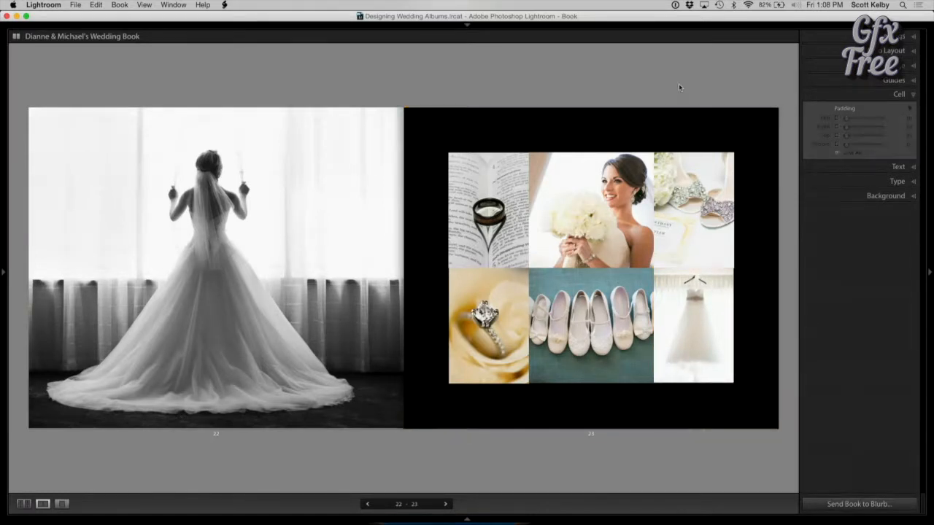
# - Turn off page 23's background color to compare the grid on white, and turn the black background on again
pyautogui.click(759, 385)
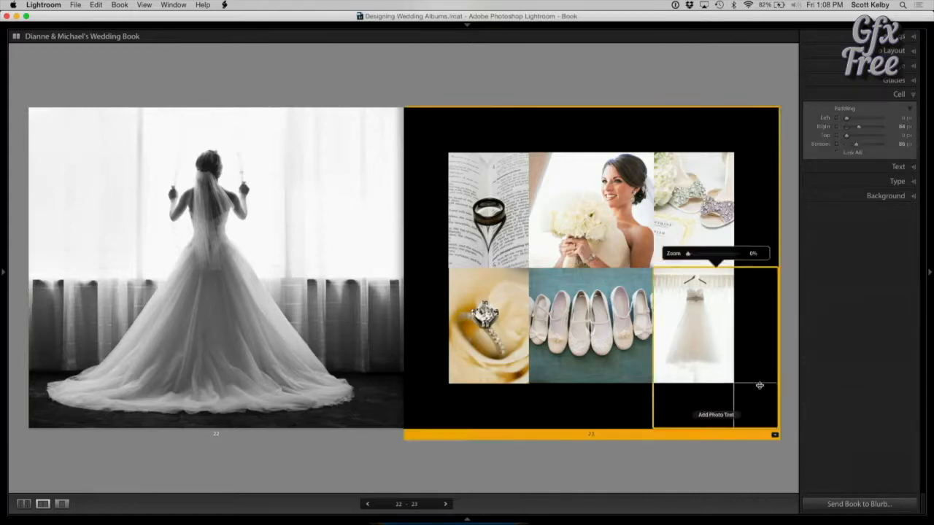
pyautogui.click(884, 196)
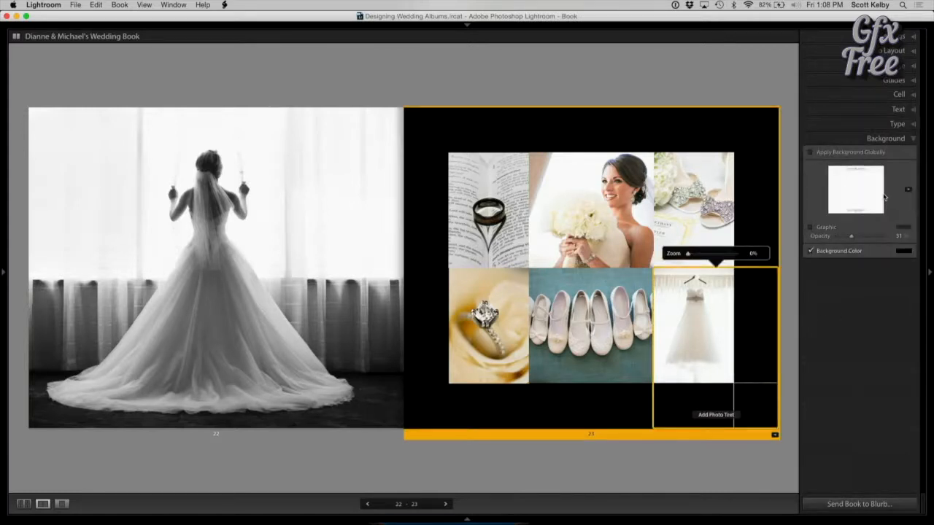
pyautogui.click(810, 251)
pyautogui.click(728, 103)
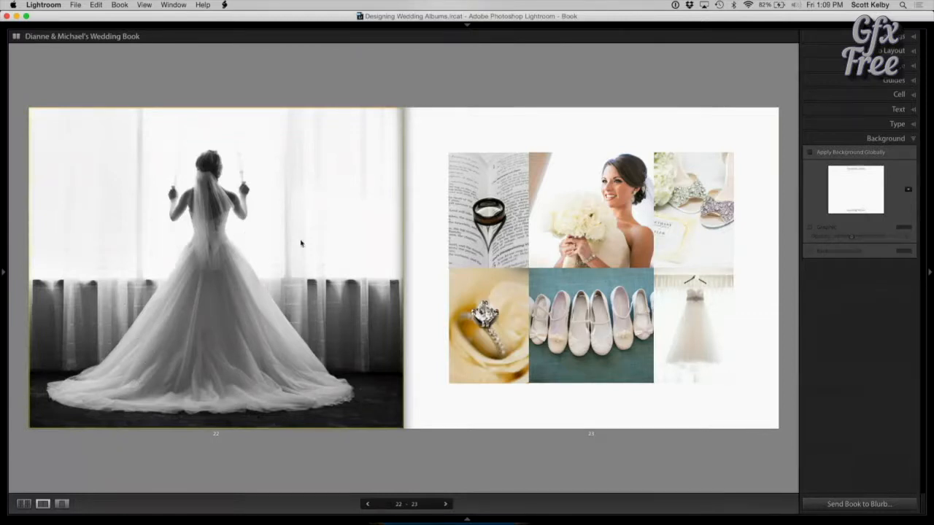
pyautogui.click(751, 126)
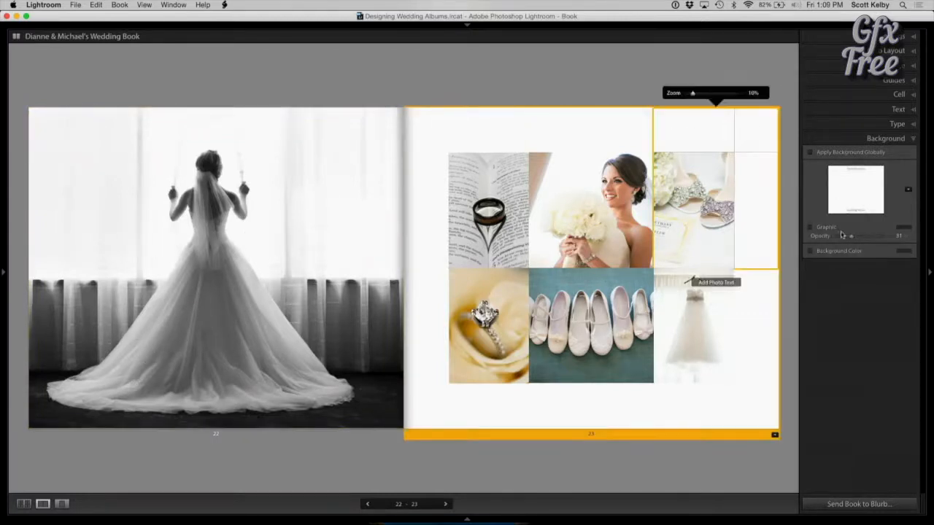
pyautogui.click(810, 250)
pyautogui.click(757, 64)
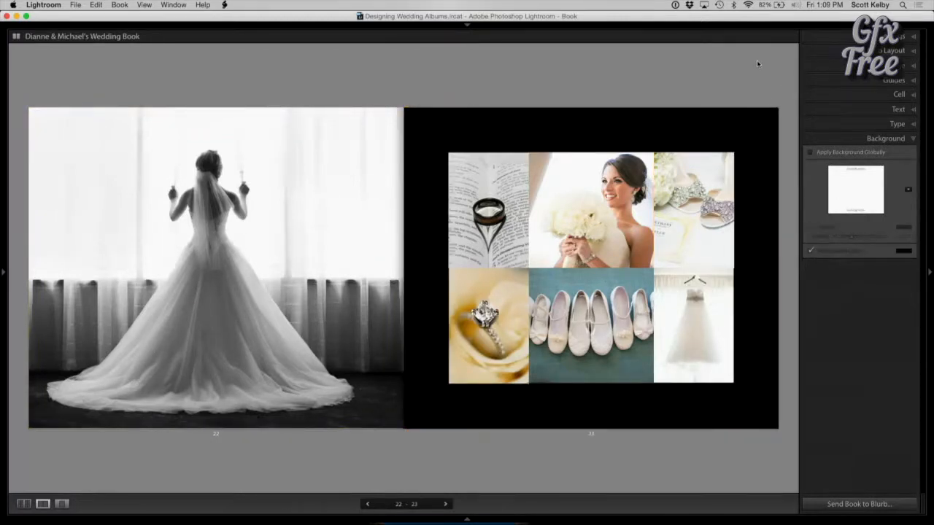
# - Go to pages 24–25 and examine page 24's six-photo template and the cell padding of its diamond ring photo
pyautogui.click(445, 504)
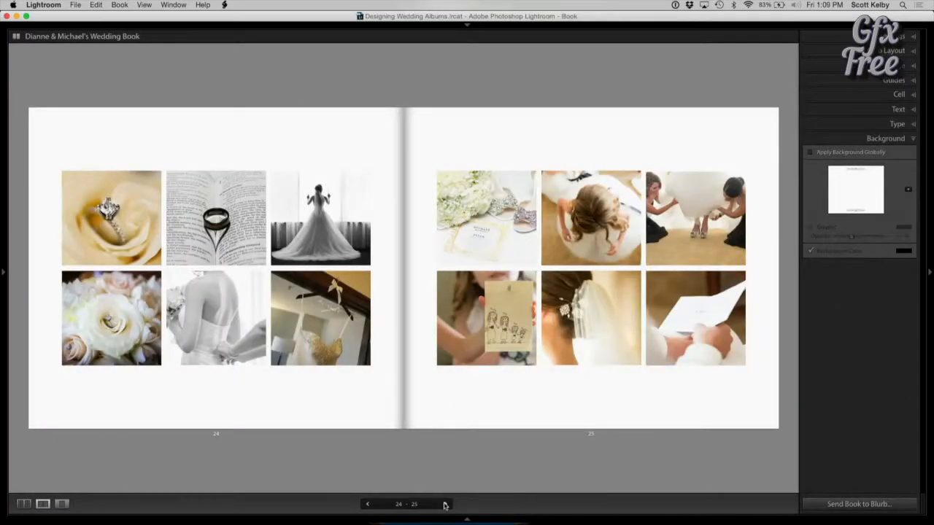
pyautogui.click(391, 421)
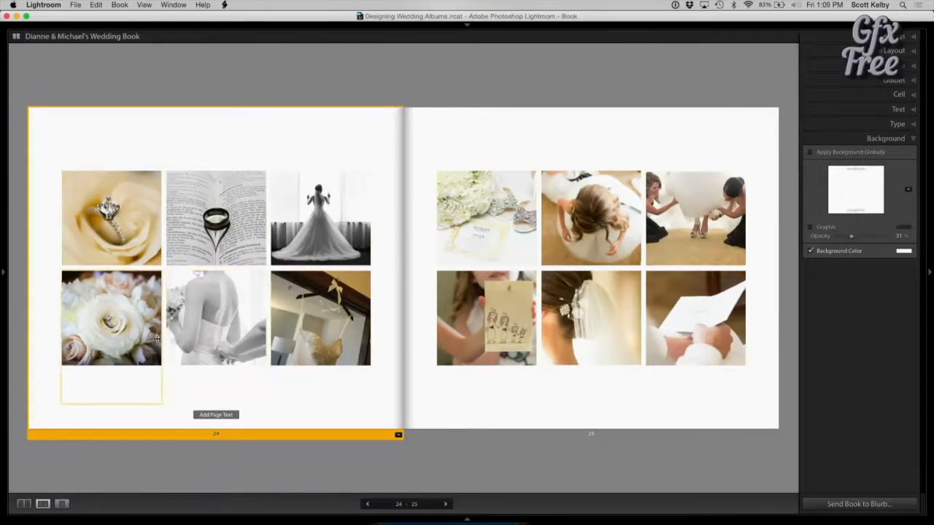
pyautogui.click(399, 435)
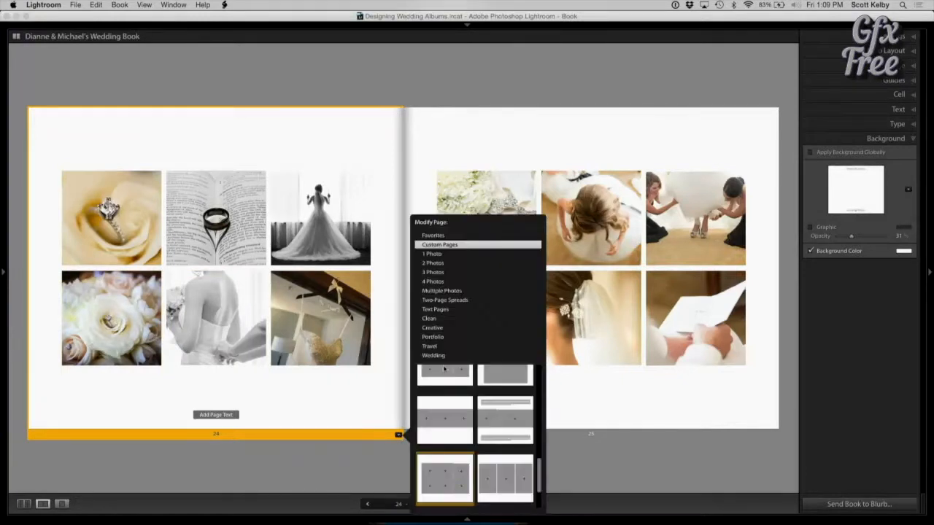
pyautogui.click(446, 291)
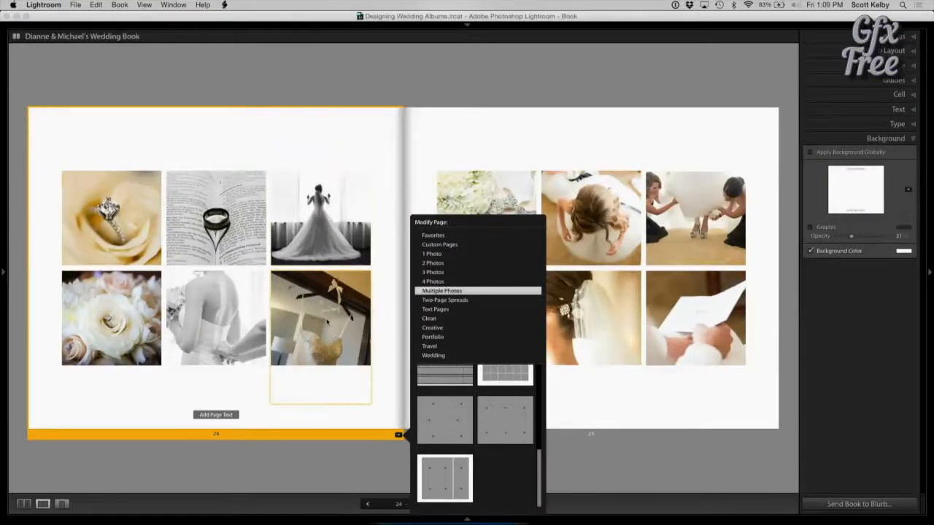
pyautogui.click(138, 225)
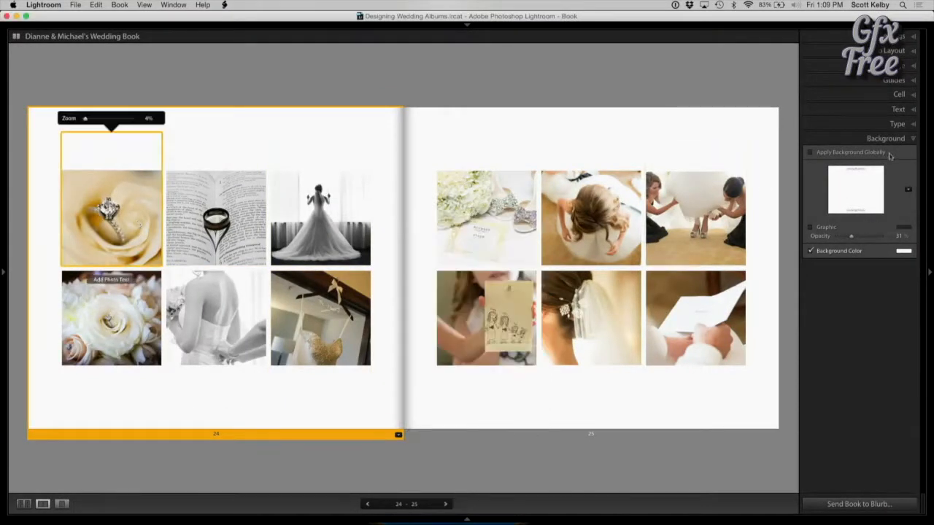
pyautogui.click(900, 94)
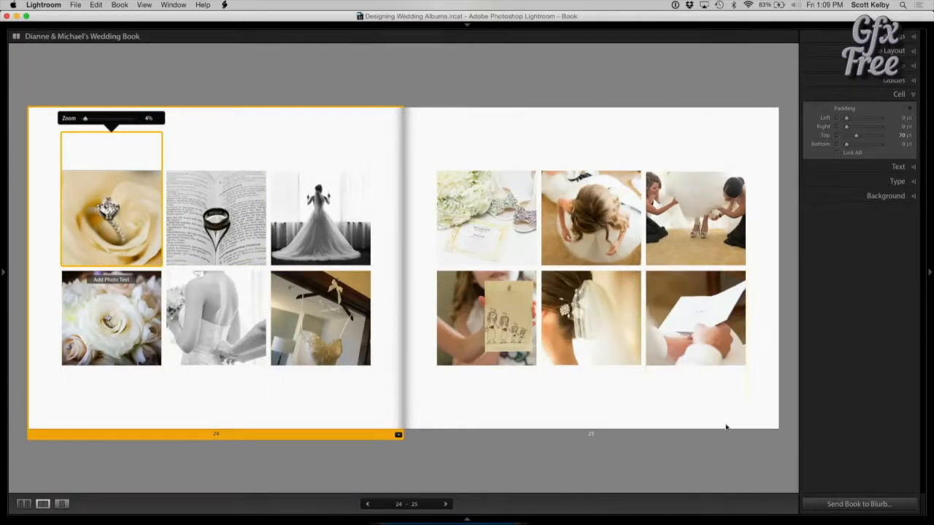
# - Check which custom page template the six-photo layout on page 25 uses
pyautogui.click(763, 428)
pyautogui.click(774, 436)
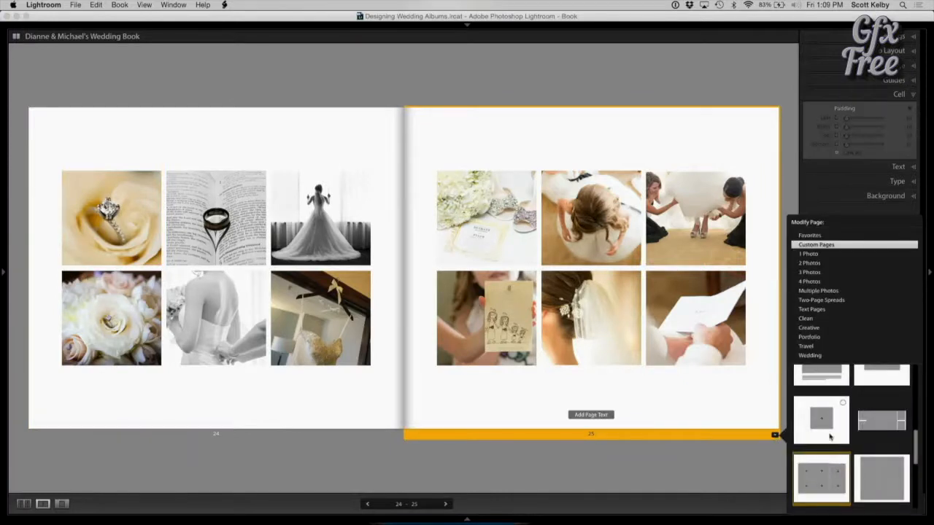
pyautogui.scroll(-2, 830, 436)
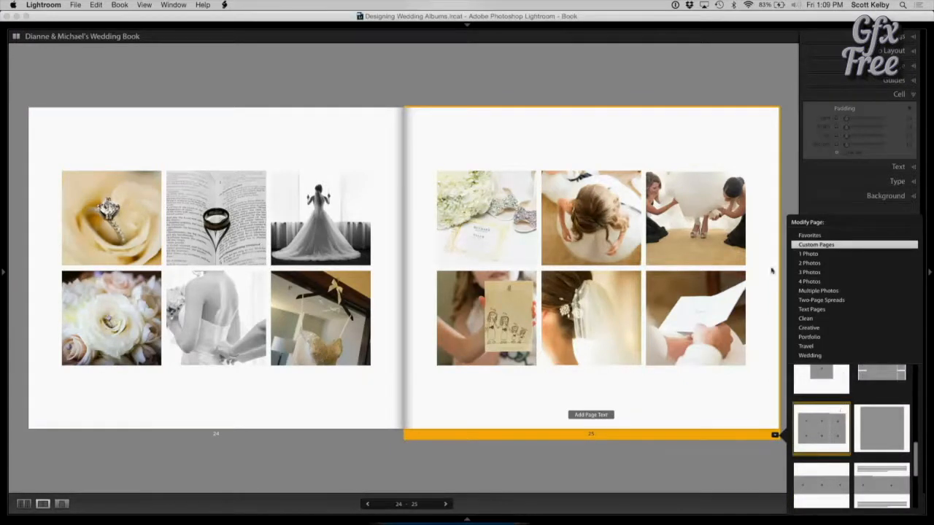
pyautogui.click(719, 94)
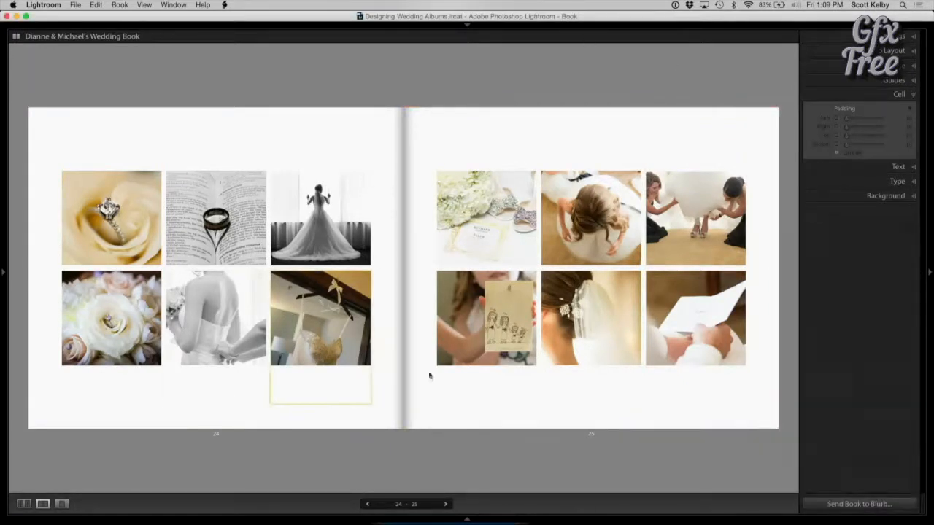
# - Go to pages 26–27 and change page 26 to the full-page template with three side-by-side photo cells
pyautogui.click(446, 505)
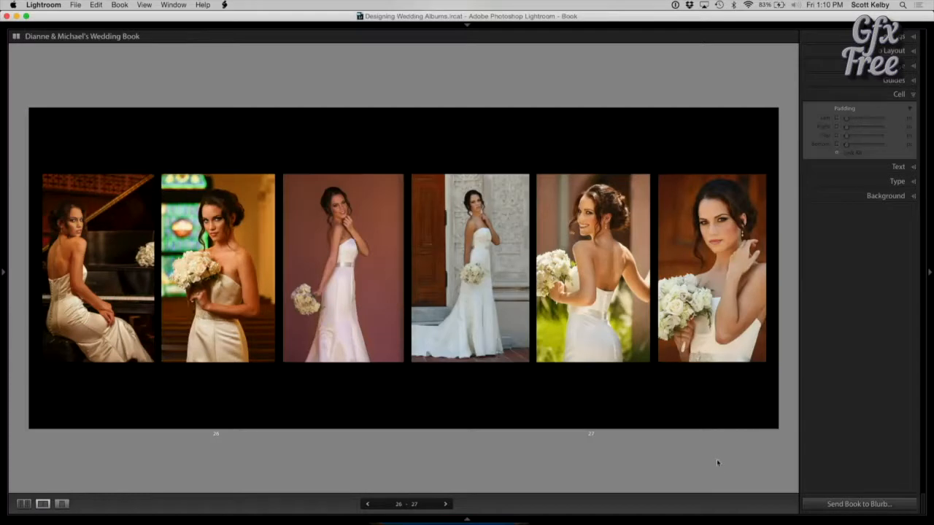
pyautogui.click(731, 409)
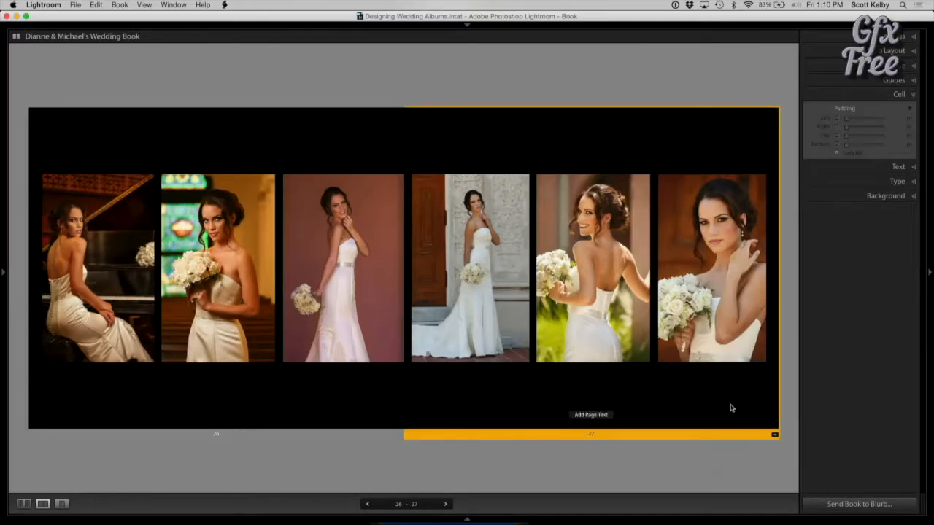
pyautogui.click(387, 418)
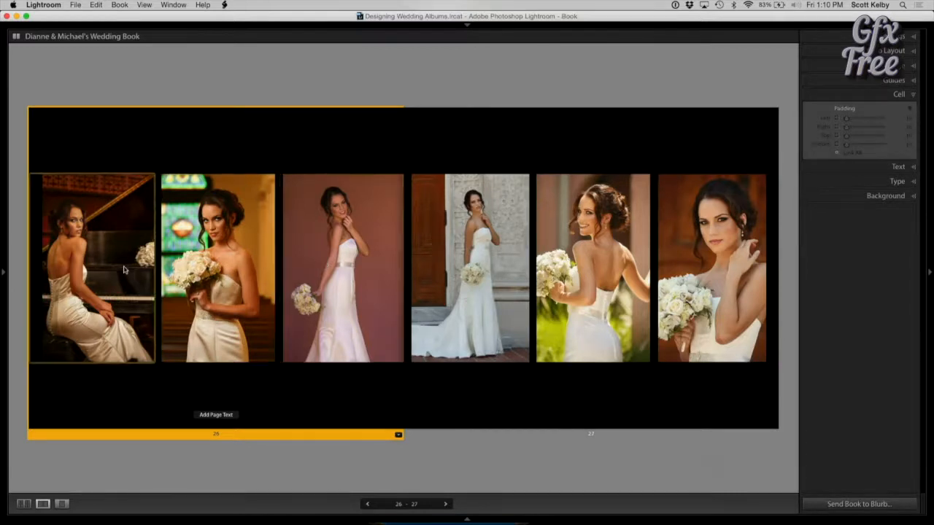
pyautogui.click(399, 435)
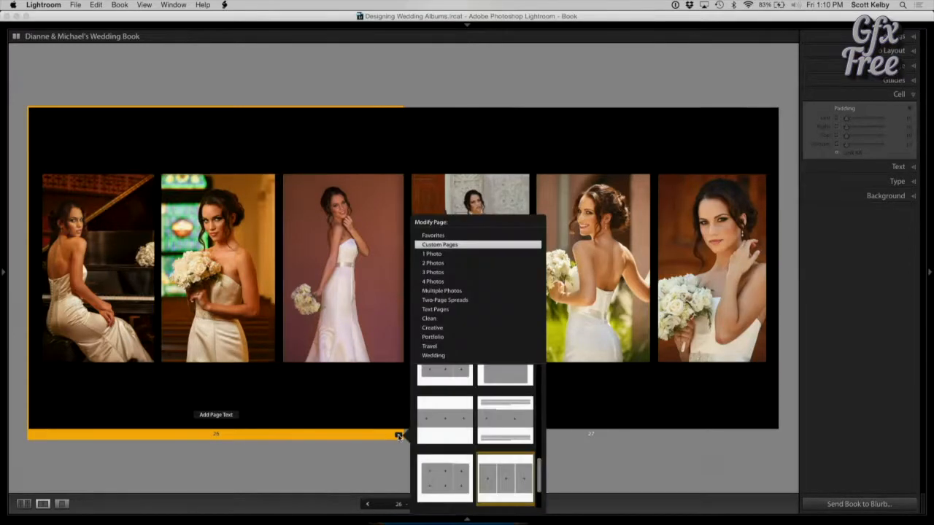
pyautogui.click(433, 274)
pyautogui.scroll(1, 458, 399)
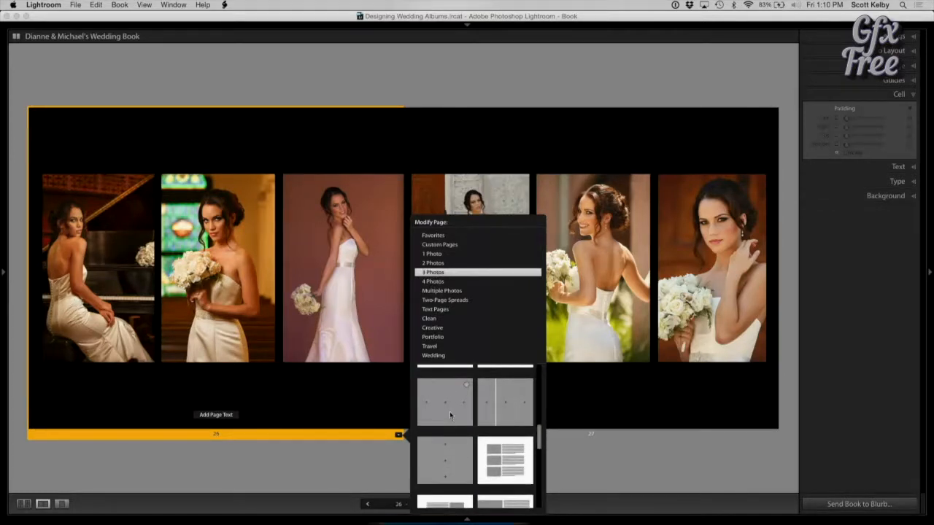
pyautogui.click(450, 416)
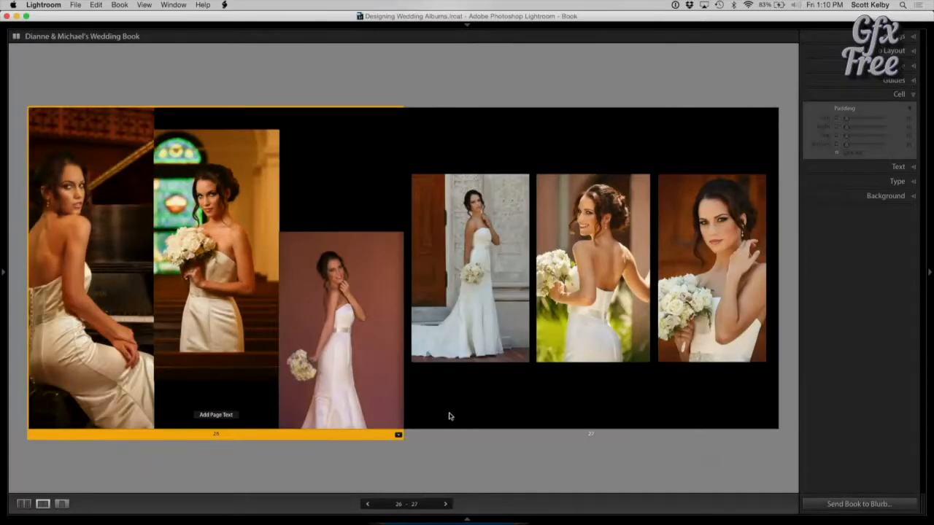
# - Zoom page 26's third photo to 54% and enlarge the middle stained-glass photo so both fill their cells
pyautogui.click(358, 294)
pyautogui.moveTo(321, 94); pyautogui.dragTo(342, 92)
pyautogui.click(219, 134)
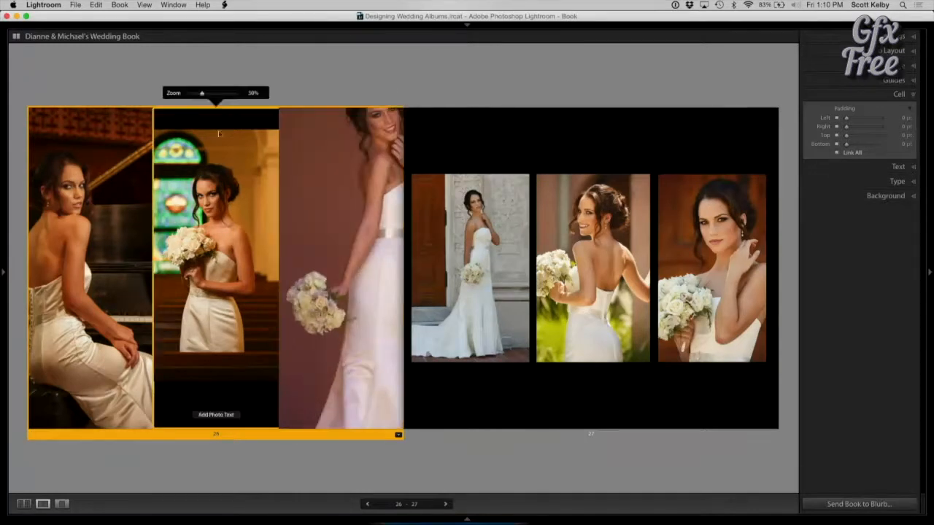
pyautogui.moveTo(204, 95); pyautogui.dragTo(216, 94)
pyautogui.click(318, 60)
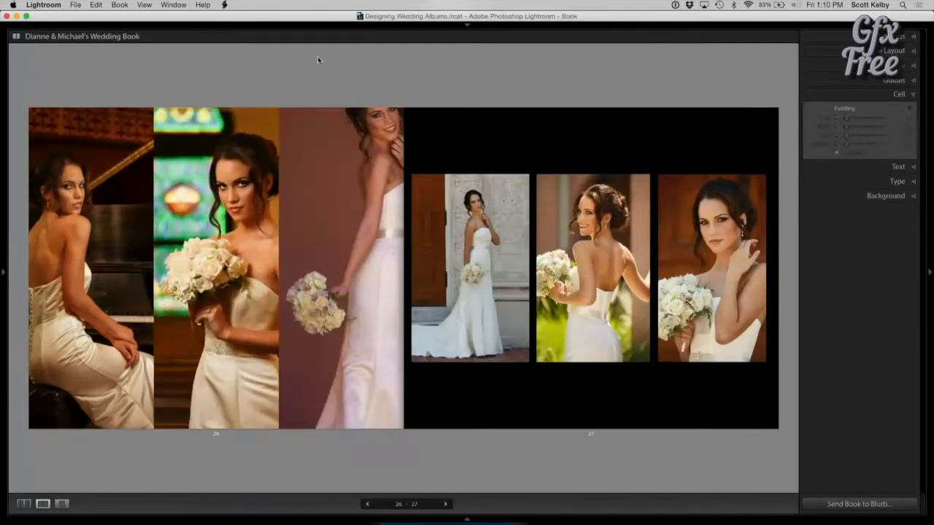
# - Reposition the piano photo and the third photo on page 26 to center the bride within each cell
pyautogui.click(88, 218)
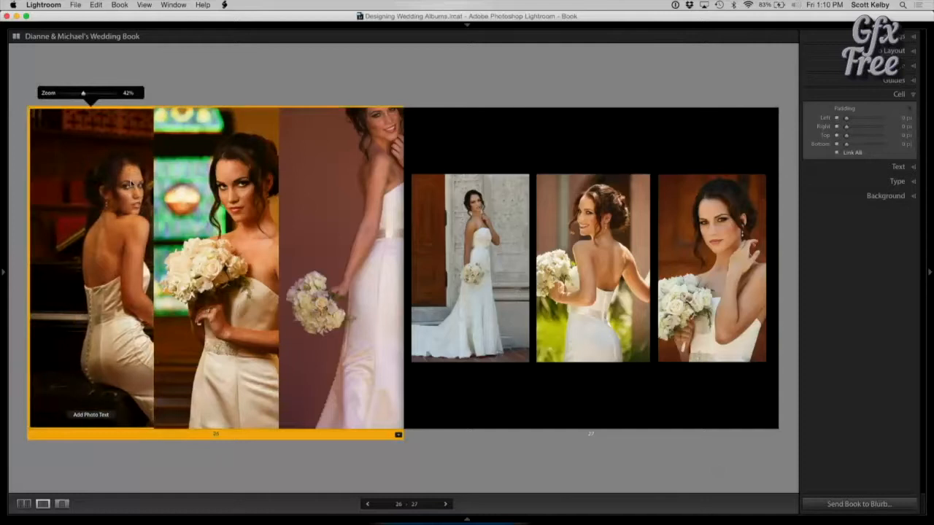
pyautogui.moveTo(71, 188); pyautogui.dragTo(106, 188)
pyautogui.moveTo(308, 202); pyautogui.dragTo(280, 205)
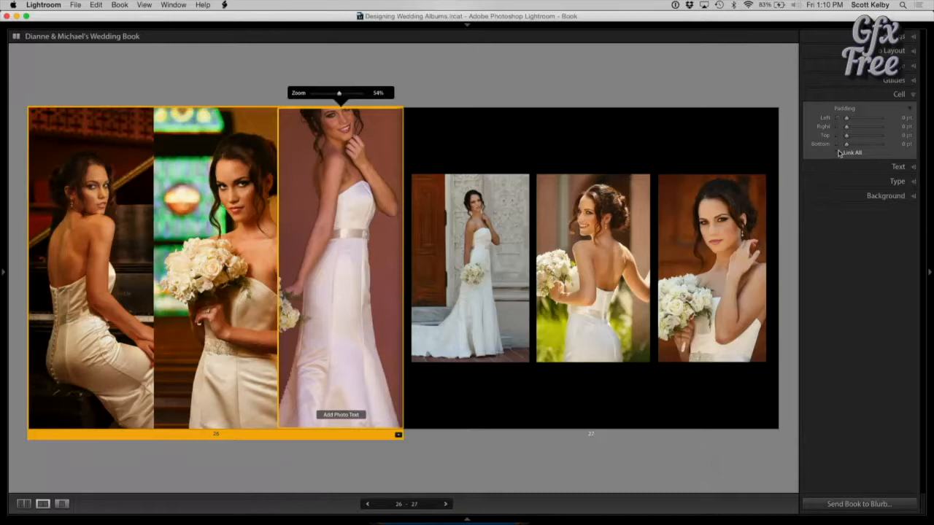
# - Inset page 26's third photo with about 127 pt top and 124 pt bottom padding, and reduce its zoom to 21%
pyautogui.moveTo(378, 109); pyautogui.dragTo(384, 175)
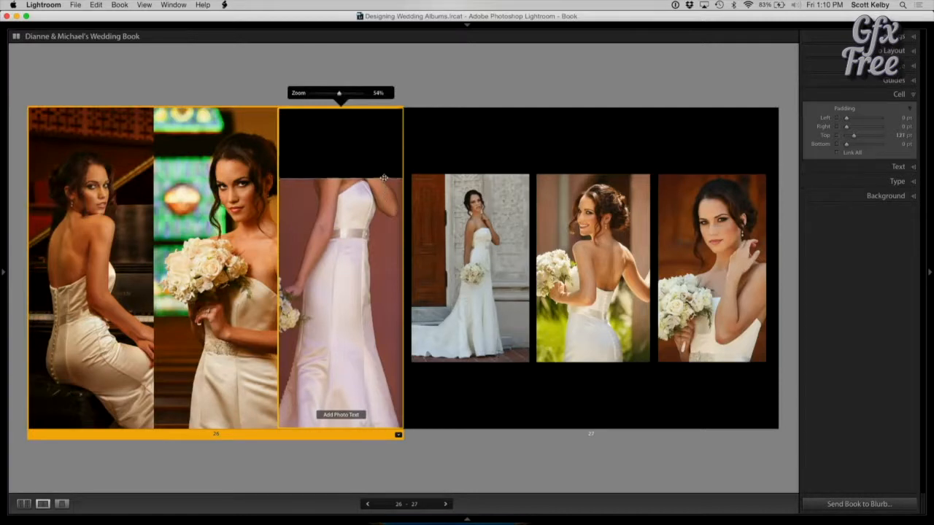
pyautogui.moveTo(383, 180); pyautogui.dragTo(384, 175)
pyautogui.moveTo(391, 426); pyautogui.dragTo(391, 361)
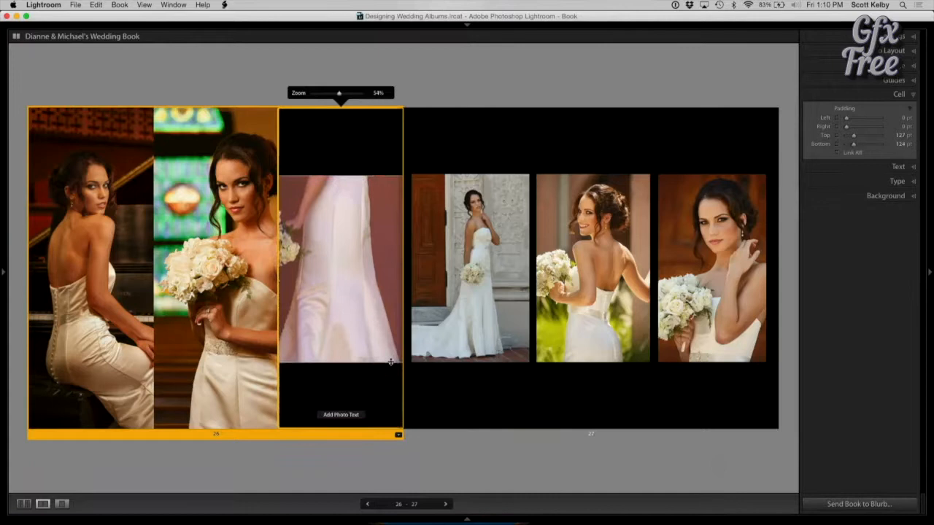
pyautogui.moveTo(338, 93); pyautogui.dragTo(323, 95)
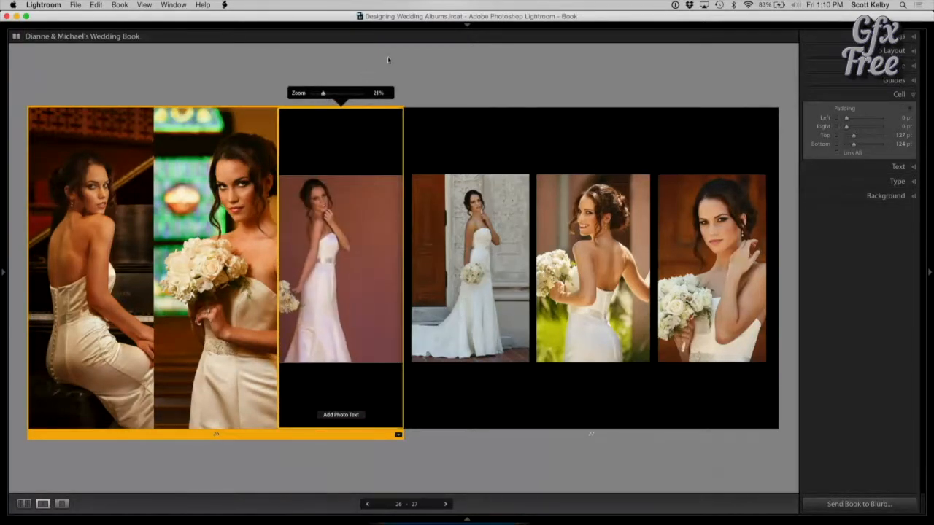
pyautogui.click(388, 60)
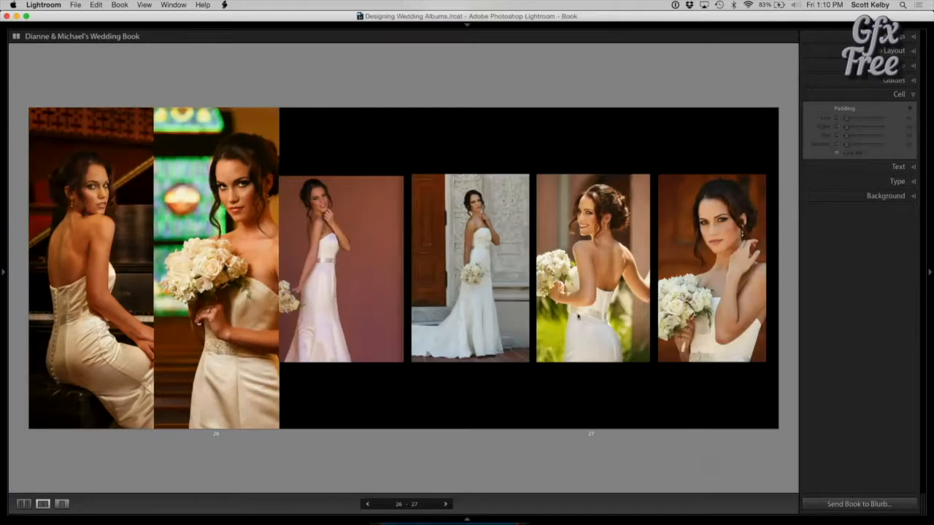
# - Check the cell padding of the middle photo on page 27
pyautogui.click(543, 289)
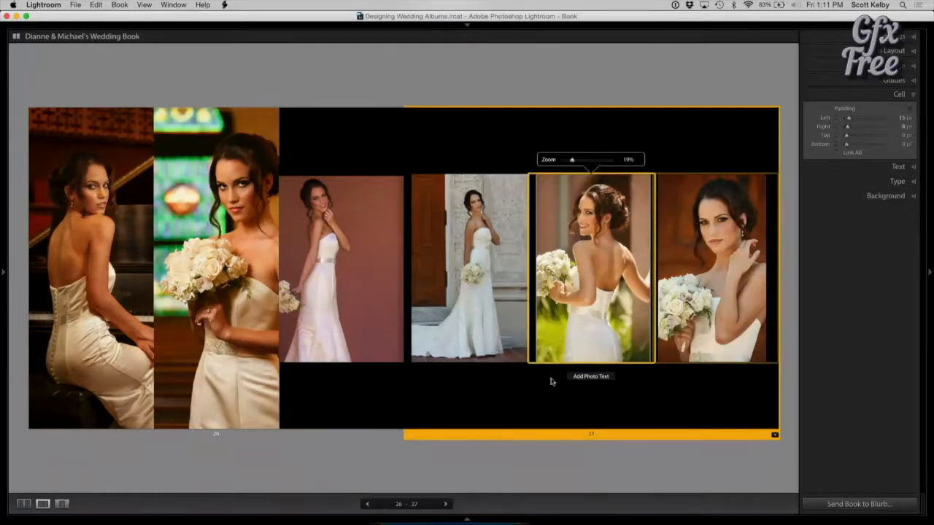
pyautogui.click(526, 75)
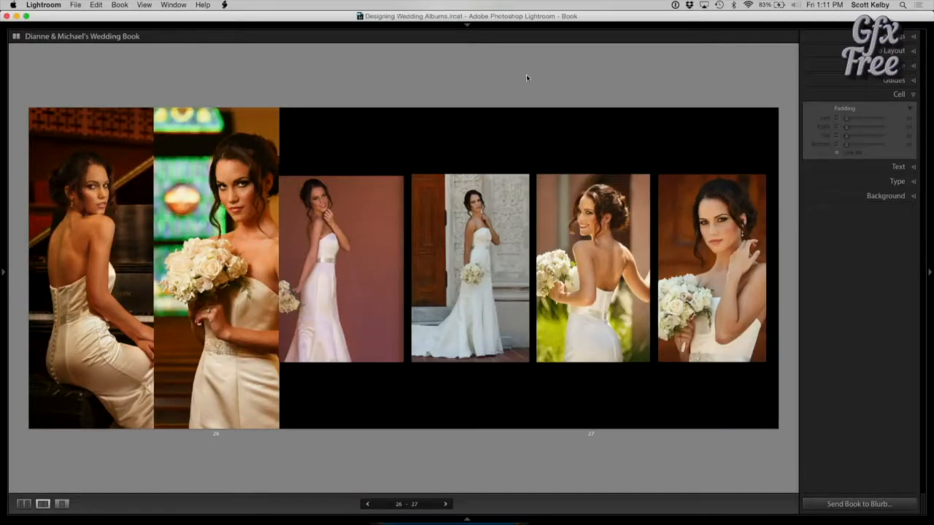
# - Inset page 26's middle photo with about 130 pt top and 121 pt bottom padding to match the neighboring photo's height
pyautogui.click(233, 202)
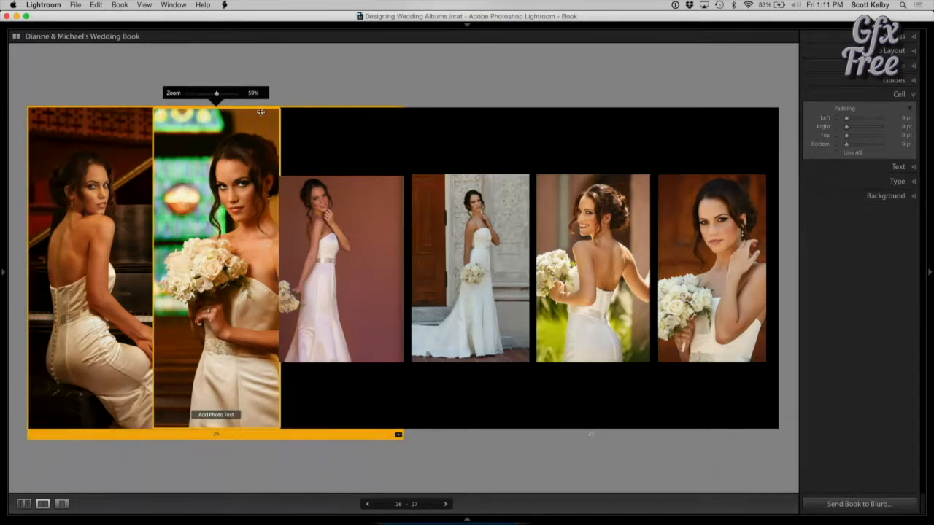
pyautogui.moveTo(260, 110); pyautogui.dragTo(260, 177)
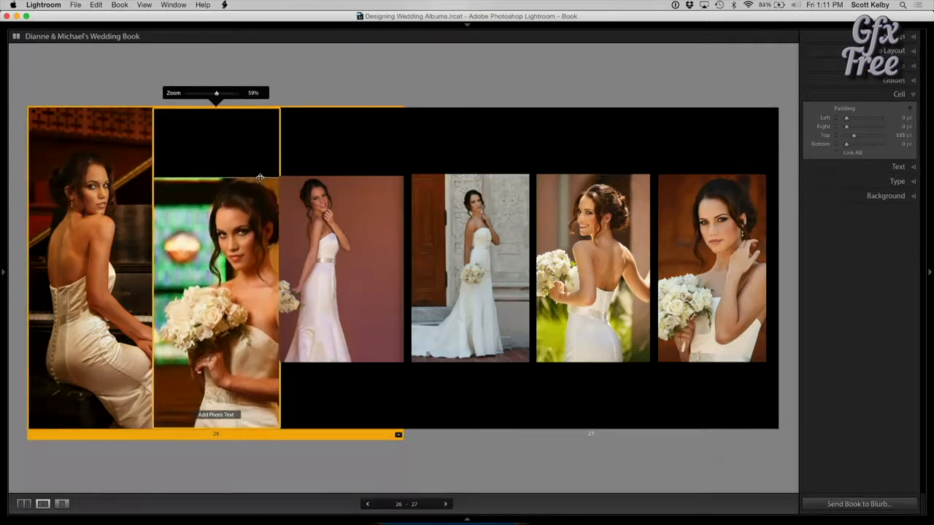
pyautogui.moveTo(255, 428); pyautogui.dragTo(255, 362)
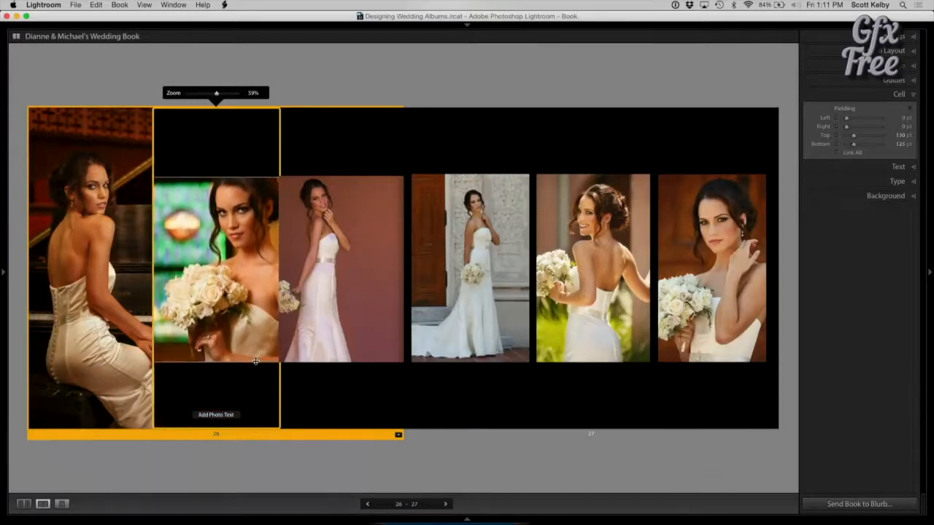
pyautogui.click(407, 60)
# - Add a little left padding to page 26's third photo to leave a narrow gap beside the middle photo
pyautogui.click(358, 157)
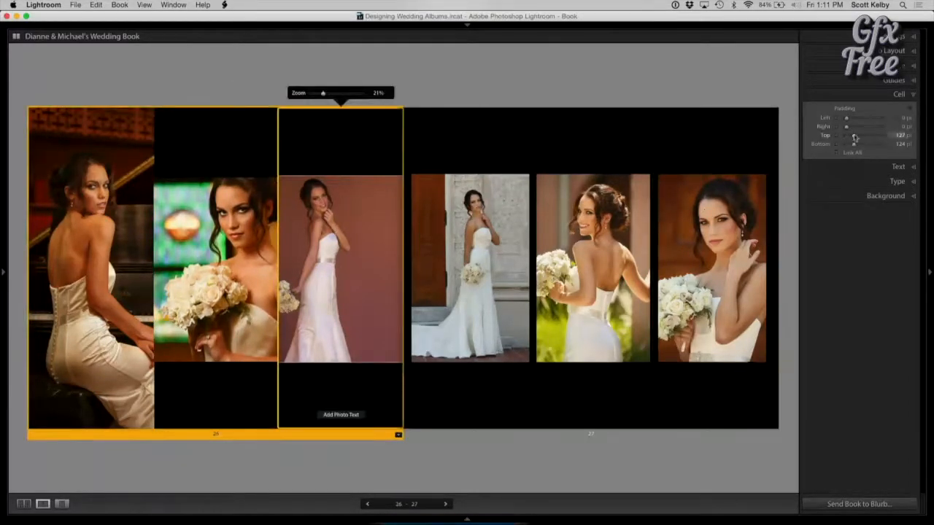
pyautogui.moveTo(846, 118); pyautogui.dragTo(848, 122)
pyautogui.click(667, 74)
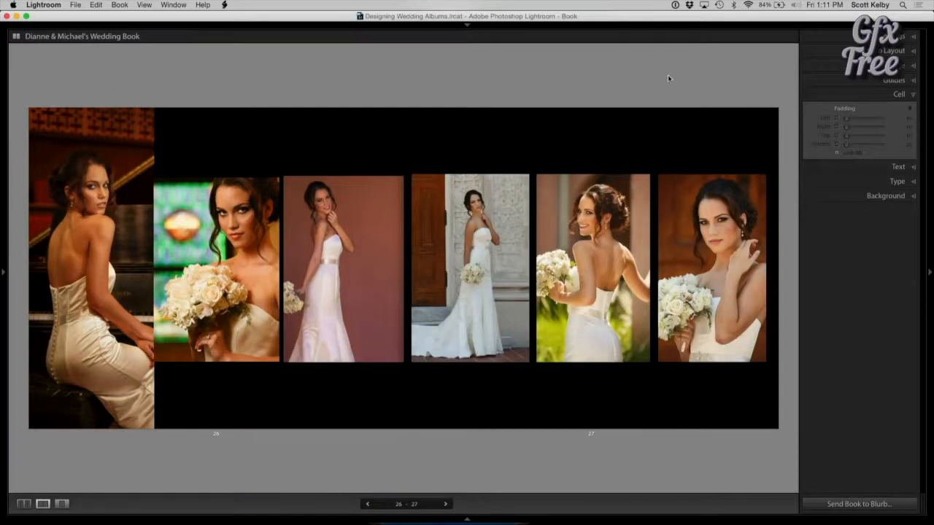
# - Go to pages 28–29 and reapply the full-bleed layout with two side-by-side photos to page 29
pyautogui.click(445, 504)
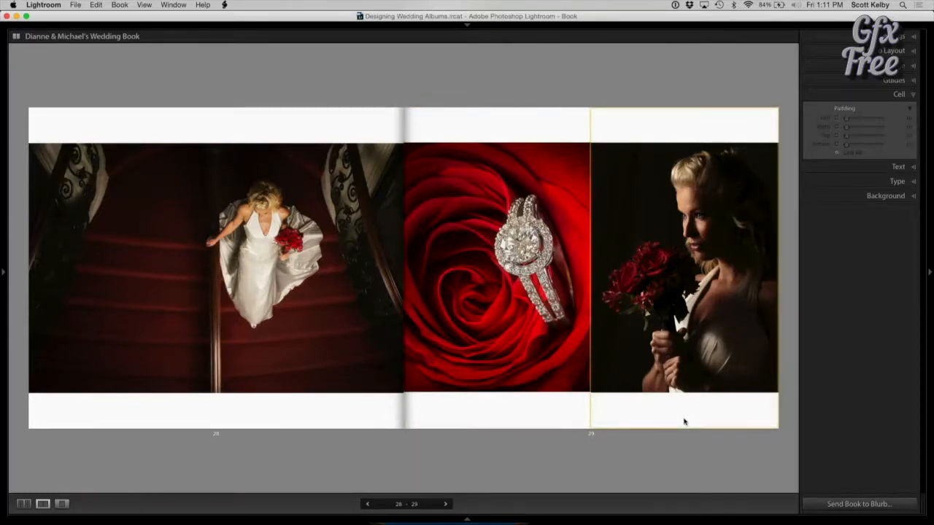
pyautogui.click(759, 424)
pyautogui.click(775, 435)
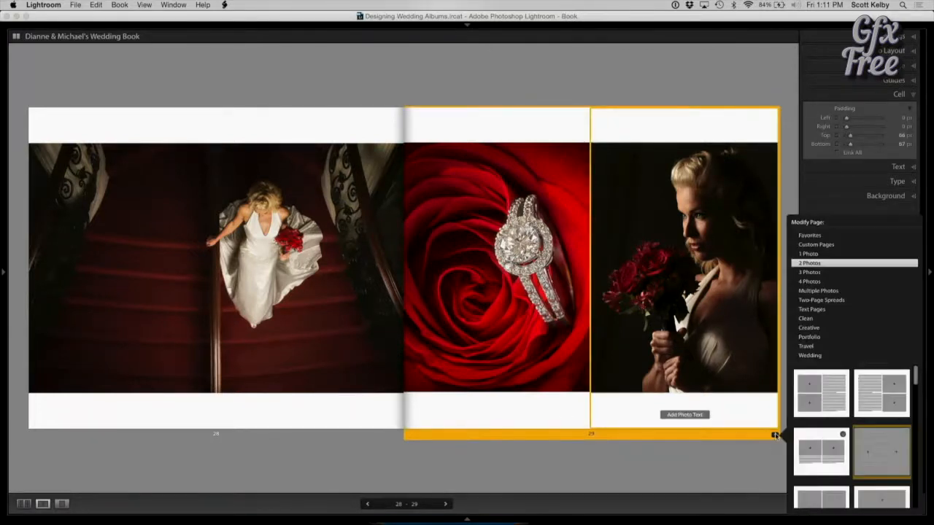
pyautogui.click(886, 439)
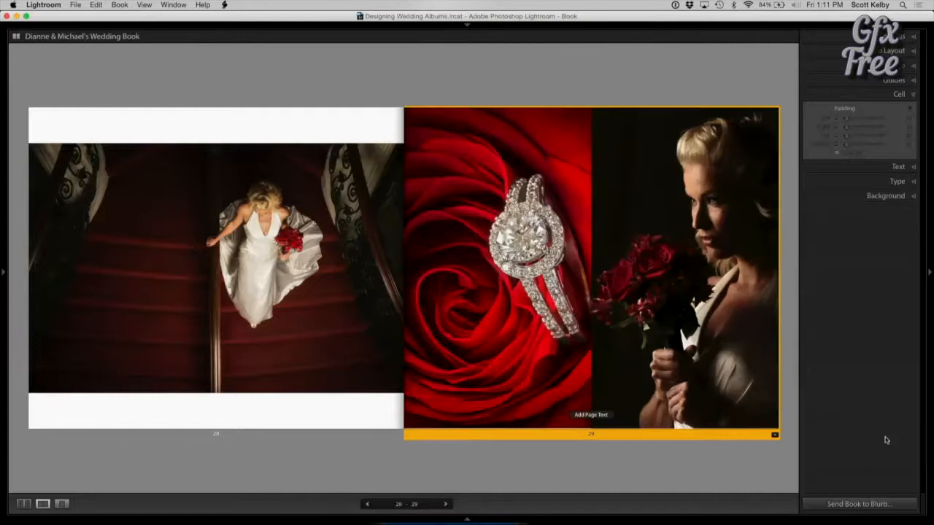
pyautogui.click(734, 453)
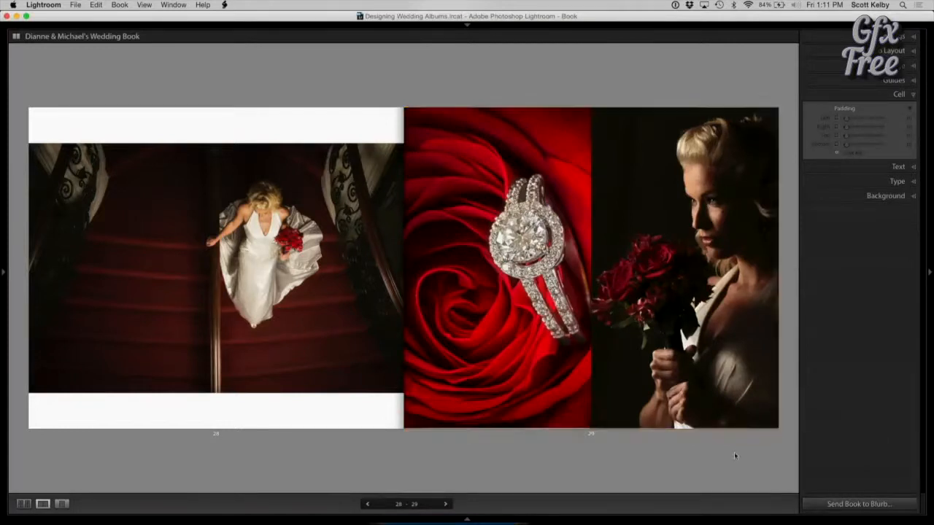
# - Inset page 29's photo of the bride holding roses with about 56 pt top and 69 pt bottom padding
pyautogui.click(736, 419)
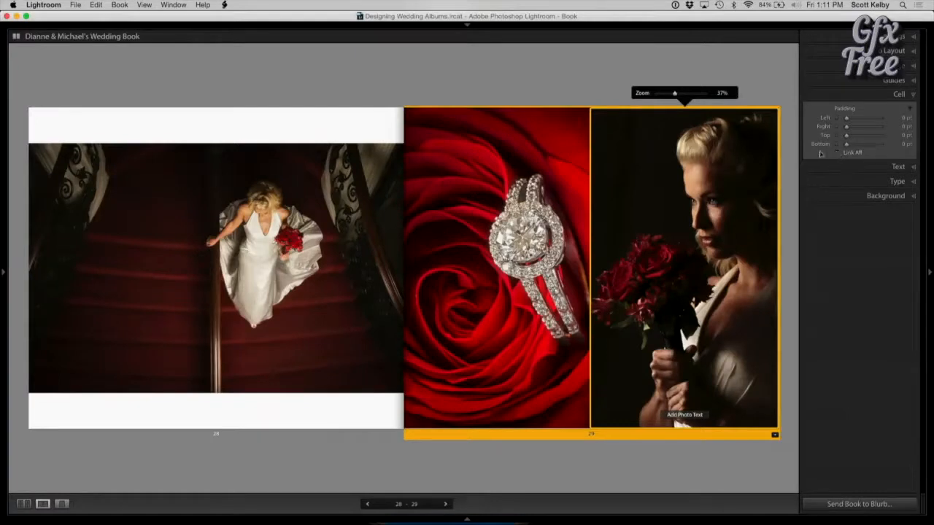
pyautogui.moveTo(732, 109); pyautogui.dragTo(732, 138)
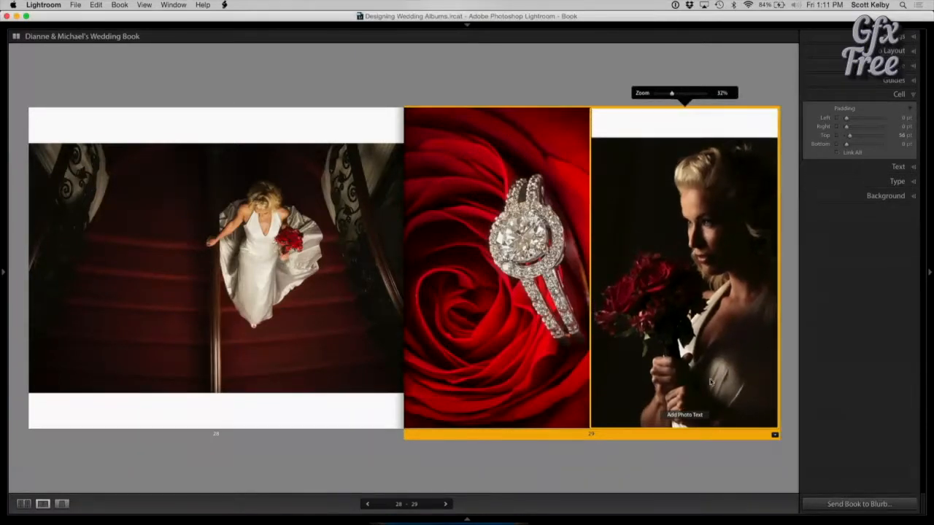
pyautogui.moveTo(716, 427); pyautogui.dragTo(713, 392)
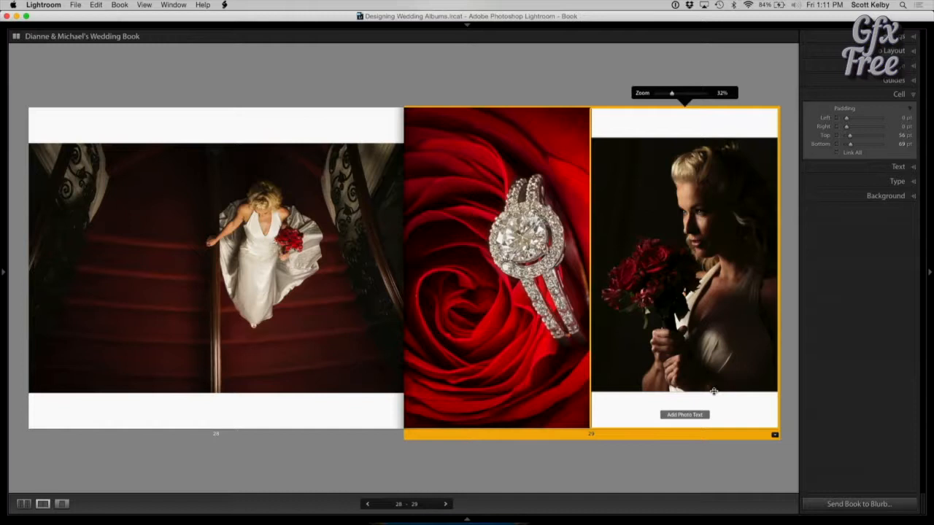
# - Inset page 29's ring photo with about 66 pt top and 65 pt bottom padding to match page 28's photo height
pyautogui.click(566, 331)
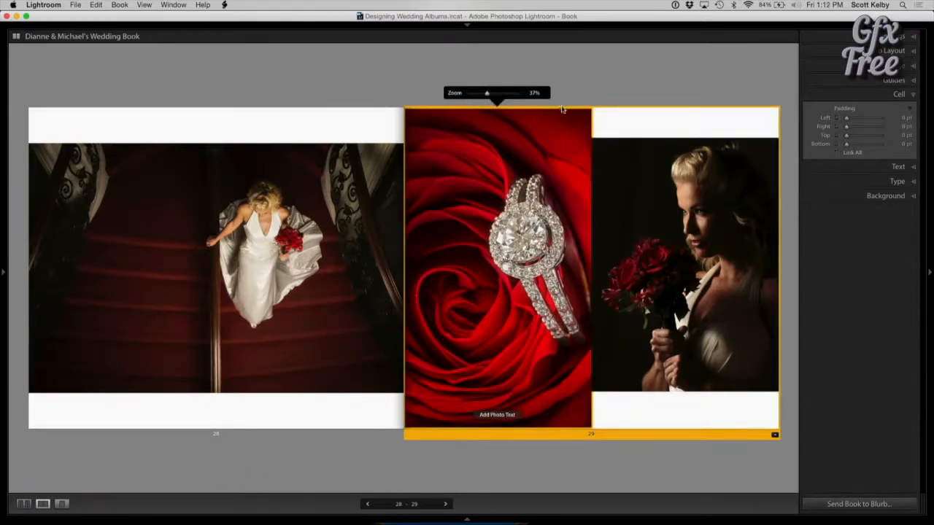
pyautogui.moveTo(561, 108); pyautogui.dragTo(561, 143)
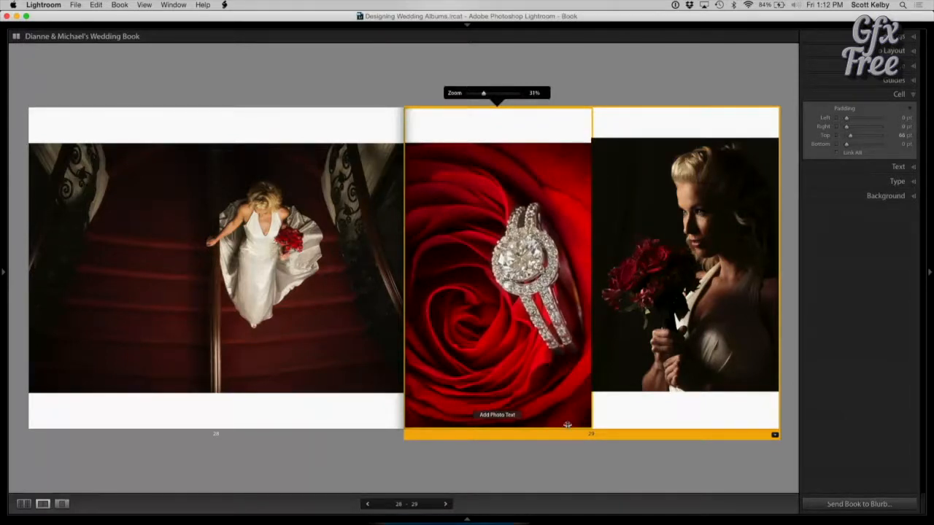
pyautogui.moveTo(567, 427); pyautogui.dragTo(565, 392)
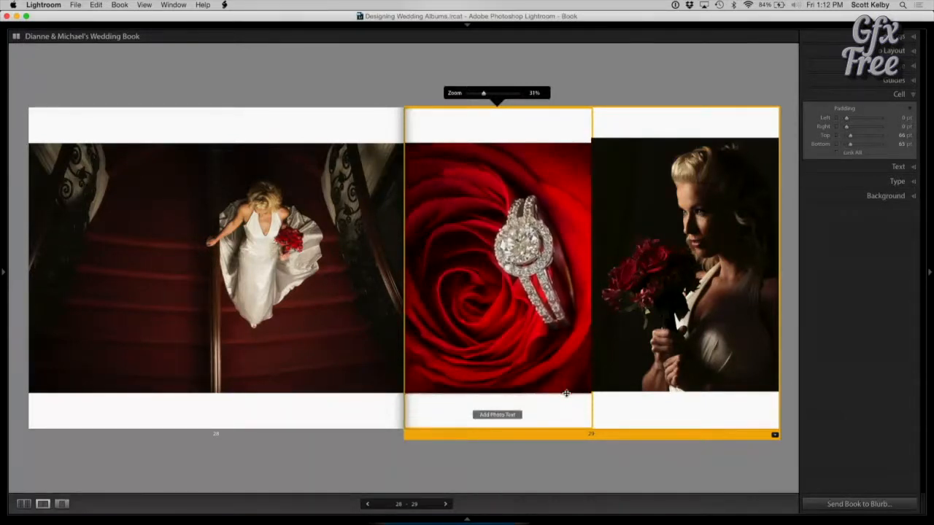
# - Adjust the padding of page 29's bride photo to 66 pt top and 66 pt bottom so it lines up with the ring photo
pyautogui.click(683, 371)
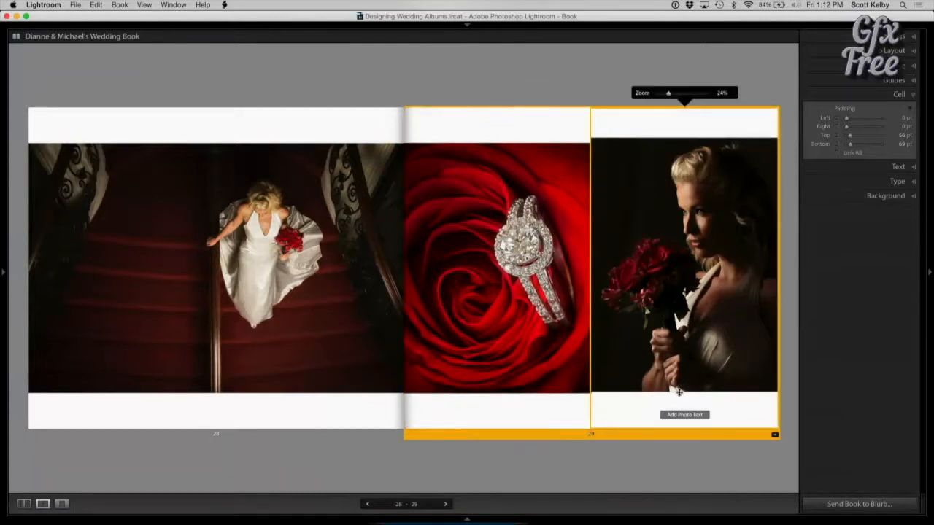
pyautogui.moveTo(679, 391); pyautogui.dragTo(680, 388)
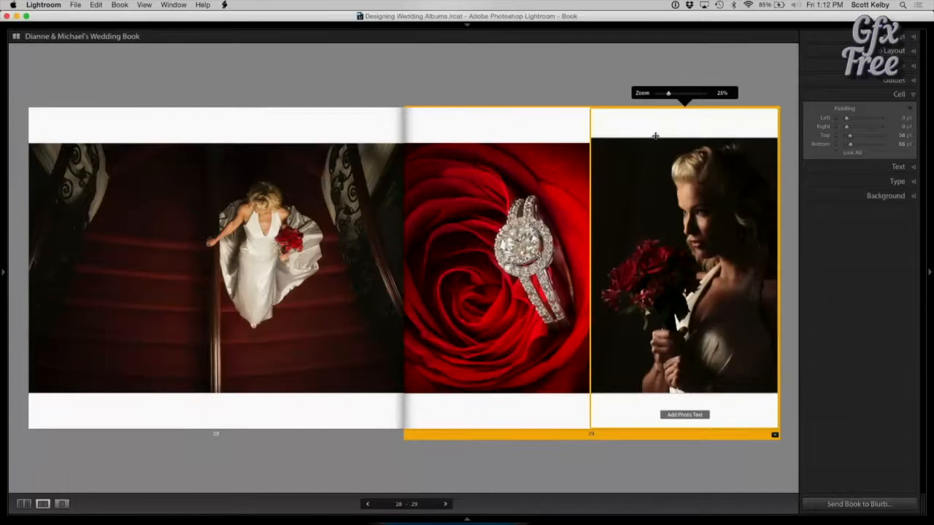
pyautogui.moveTo(654, 138); pyautogui.dragTo(654, 143)
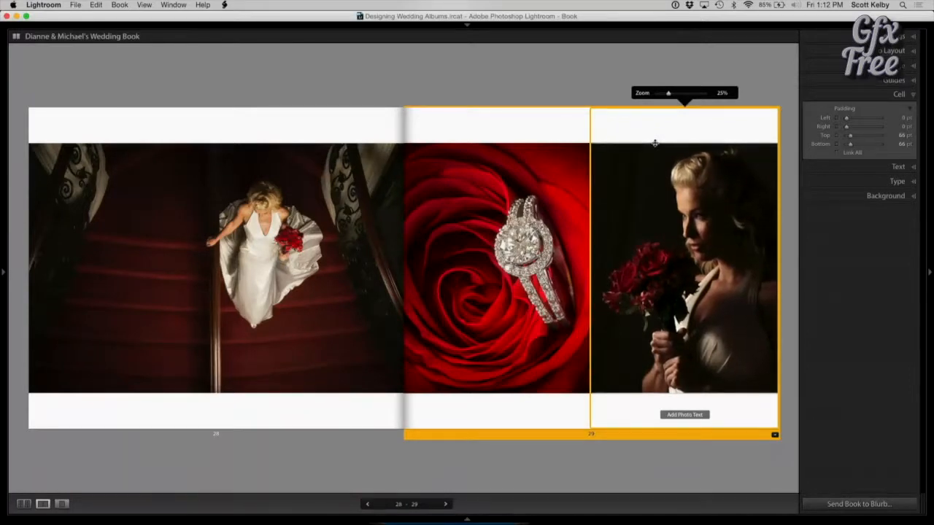
pyautogui.click(528, 75)
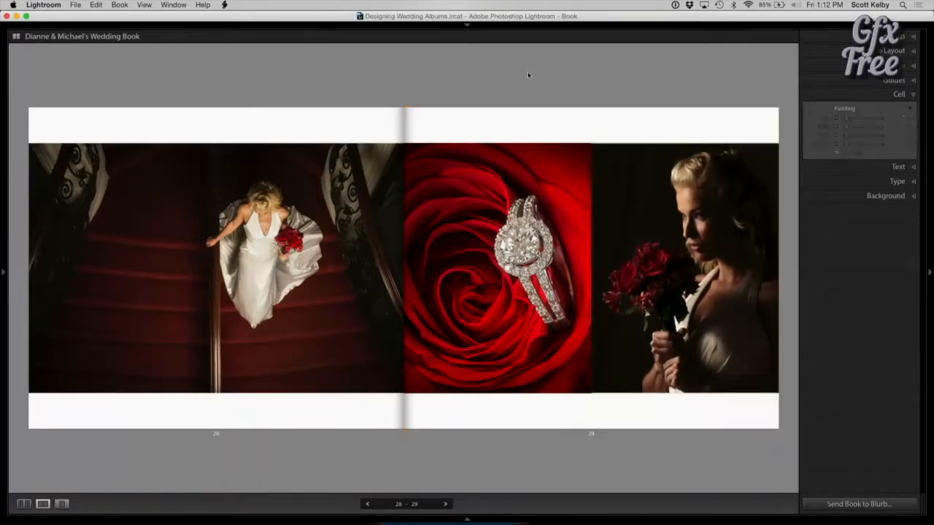
# - Apply the full-bleed one-photo layout to page 28 and reposition the staircase photo so the bride sits nearer the center
pyautogui.click(392, 133)
pyautogui.click(397, 435)
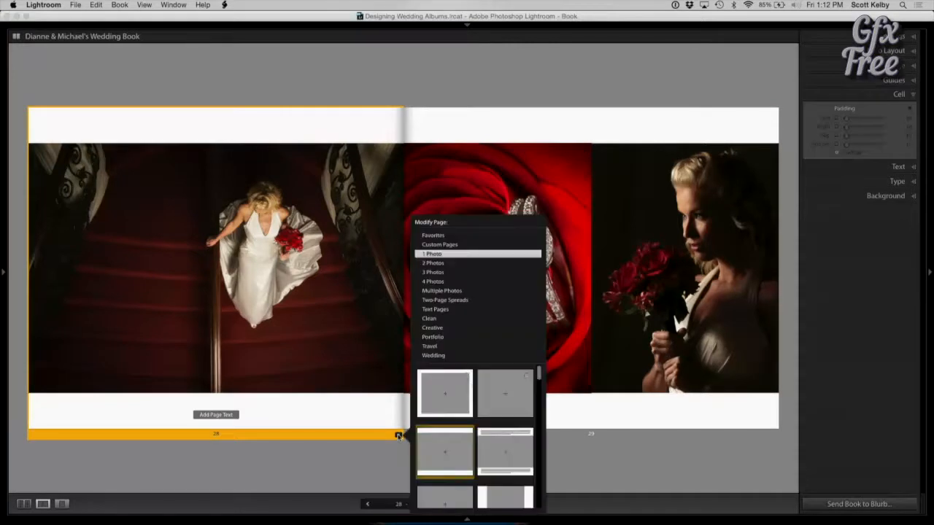
pyautogui.click(494, 391)
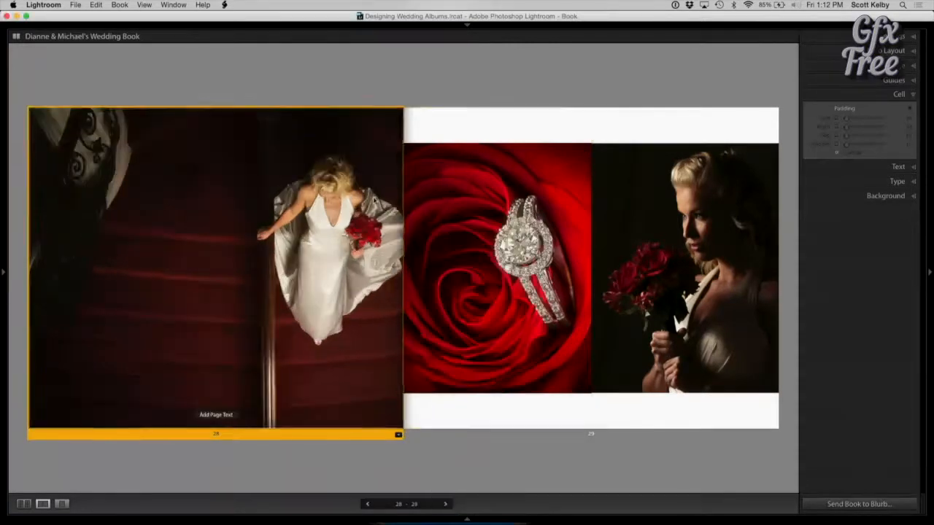
pyautogui.moveTo(330, 191); pyautogui.dragTo(272, 191)
pyautogui.click(446, 102)
# - Unlink the padding of page 28's staircase photo and inset it about 65 pt at the top and 63 pt at the bottom
pyautogui.click(390, 144)
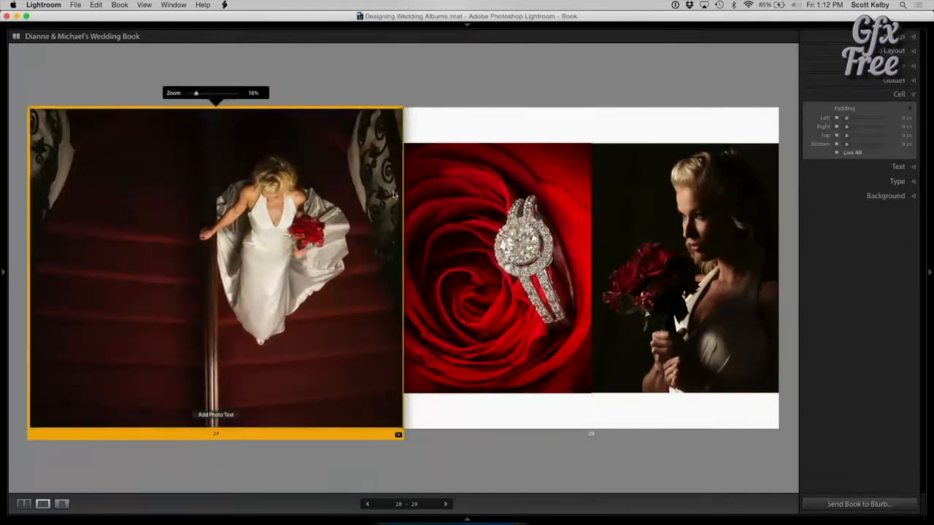
pyautogui.click(836, 153)
pyautogui.moveTo(392, 110); pyautogui.dragTo(391, 143)
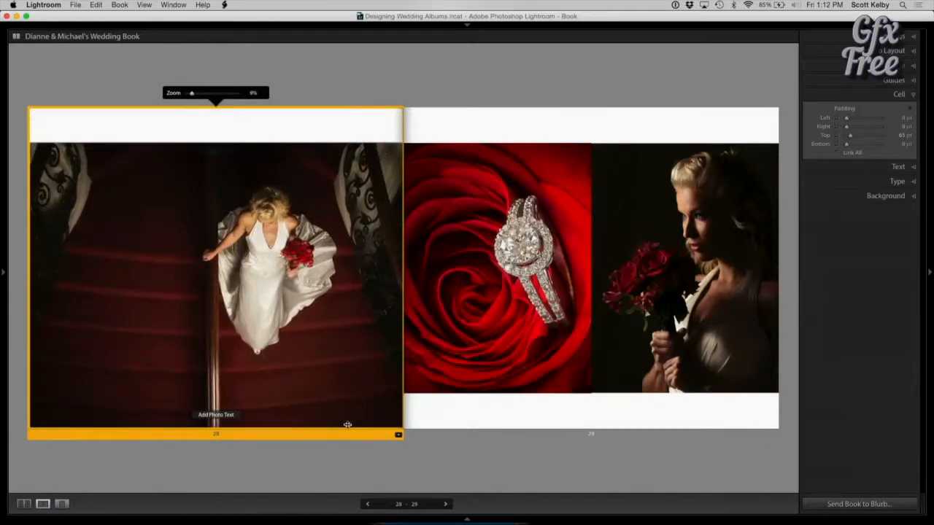
pyautogui.moveTo(347, 427); pyautogui.dragTo(349, 393)
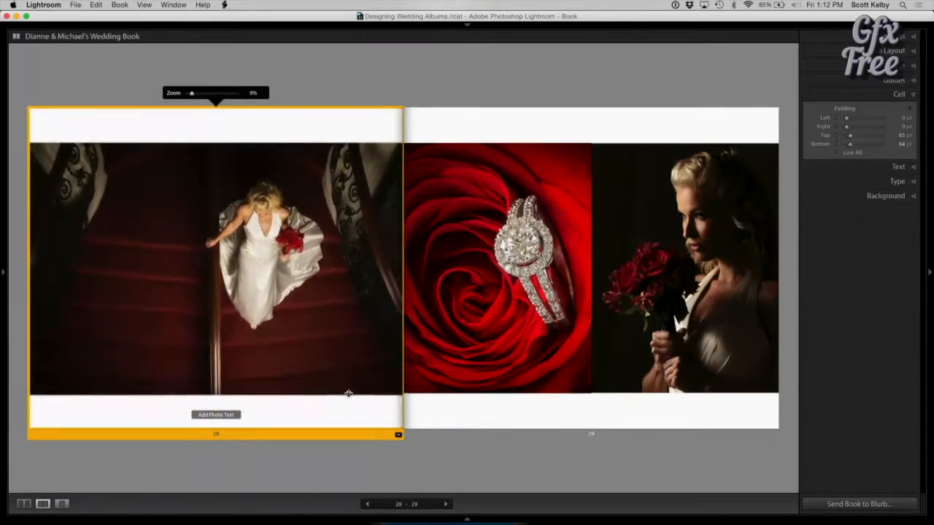
pyautogui.click(470, 100)
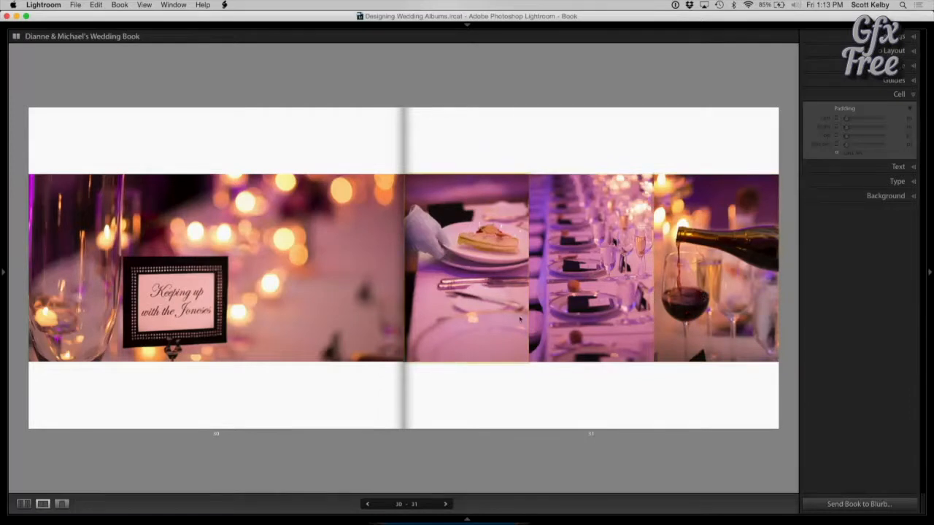
# - Look through the three-photo templates for page 31, ending at the one with three adjoining cells across the full page width
pyautogui.click(738, 432)
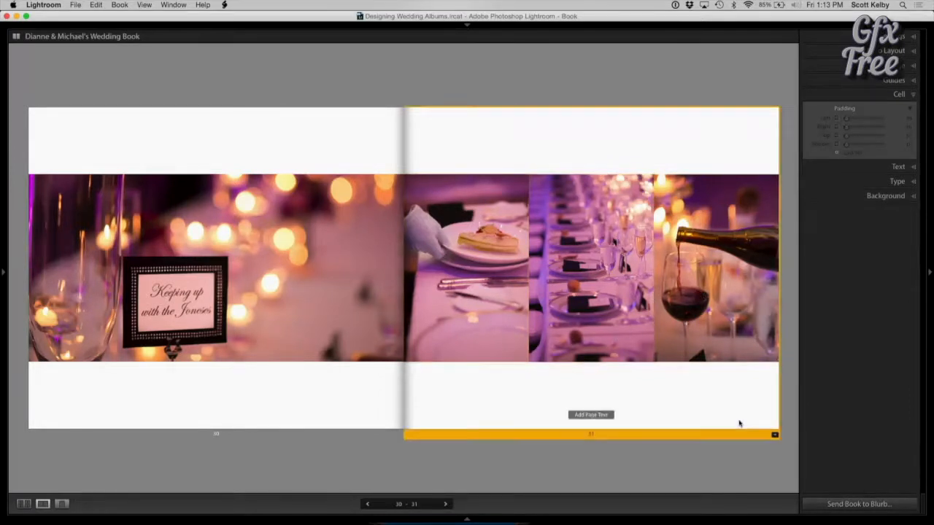
pyautogui.click(775, 434)
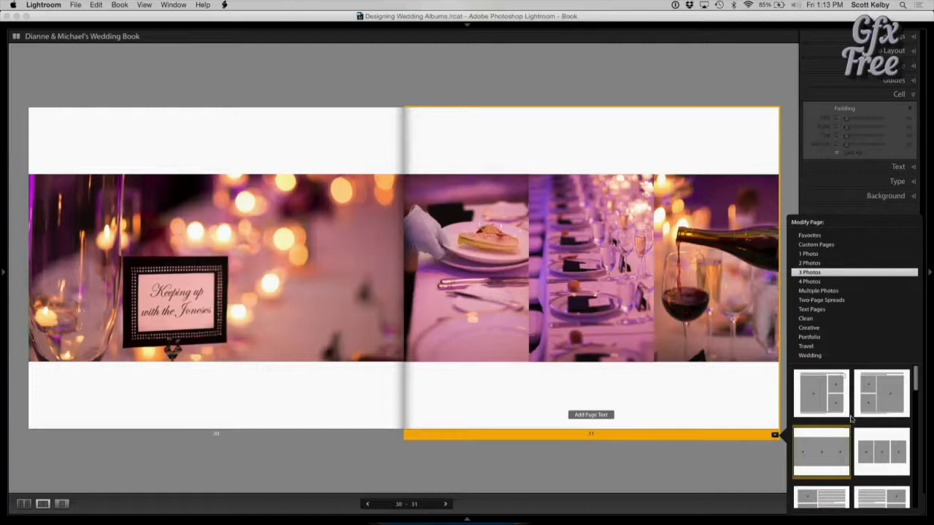
pyautogui.scroll(-1, 851, 418)
pyautogui.scroll(-5, 850, 418)
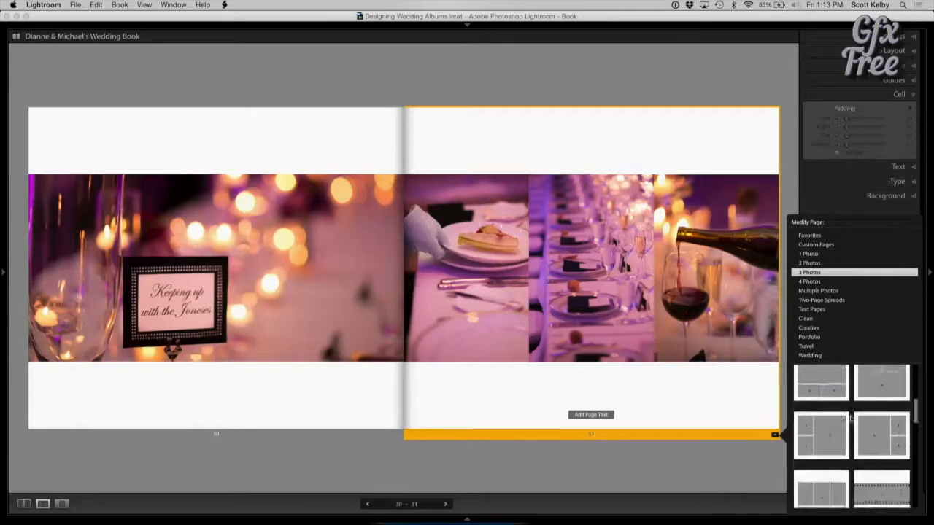
pyautogui.scroll(-6, 851, 418)
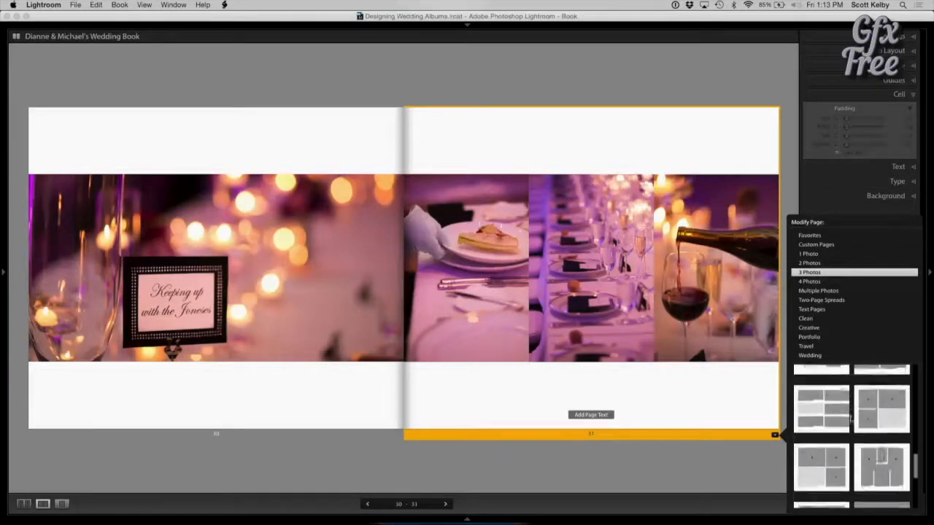
pyautogui.scroll(5, 851, 418)
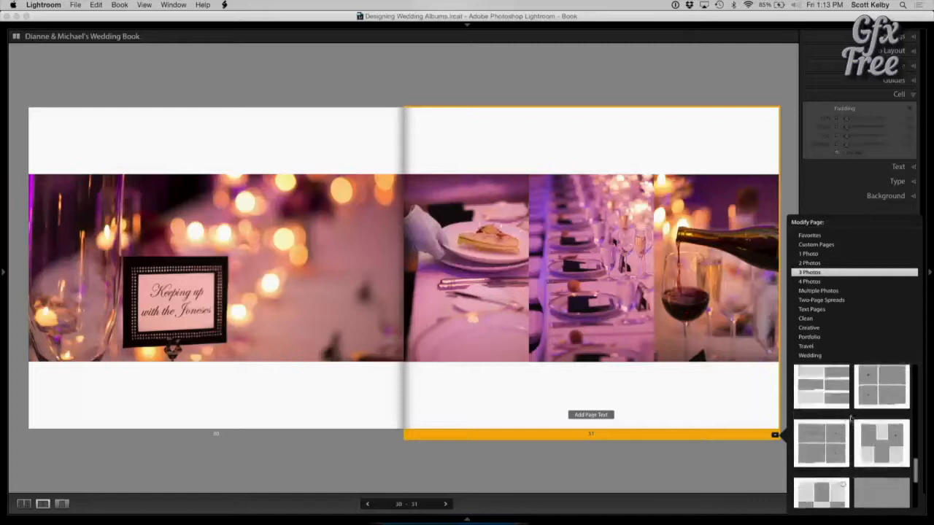
pyautogui.scroll(5, 883, 402)
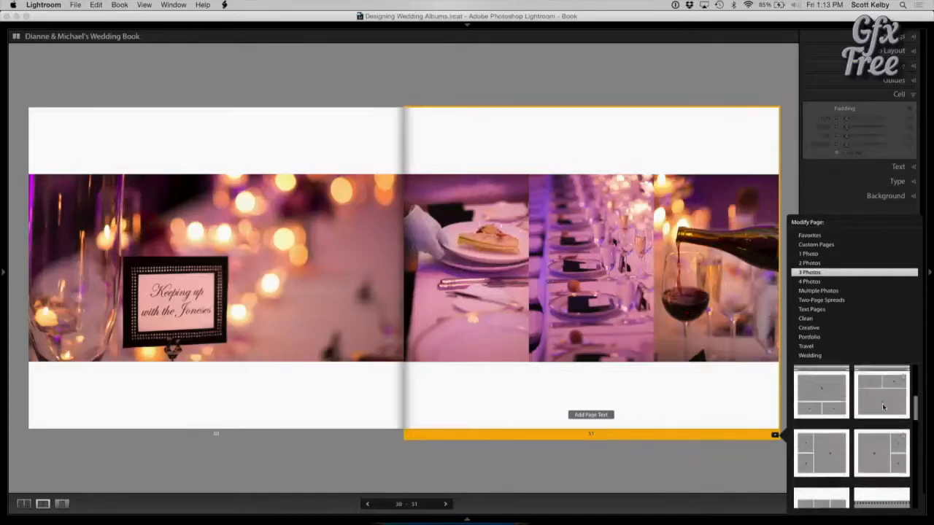
pyautogui.scroll(4, 882, 408)
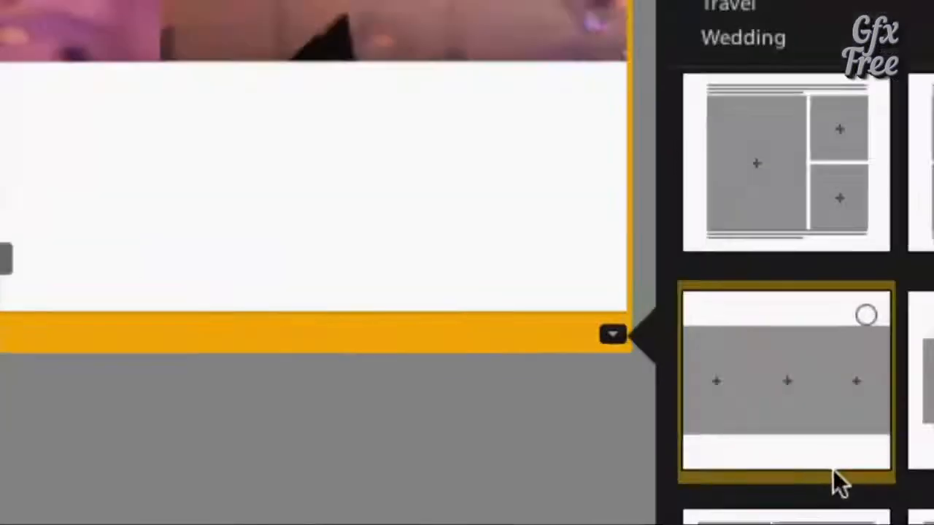
pyautogui.click(844, 416)
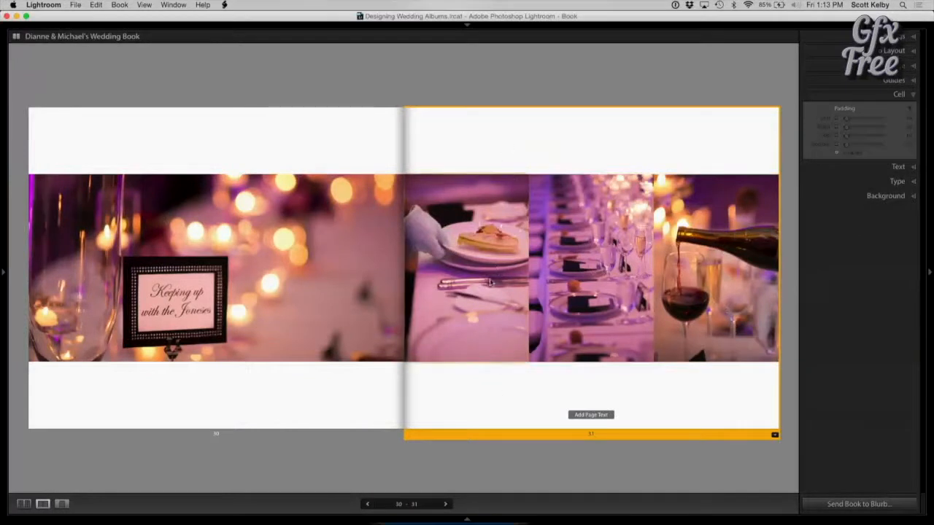
# - Apply the full-bleed one-photo layout to page 30's table sign photo
pyautogui.click(318, 193)
pyautogui.click(398, 435)
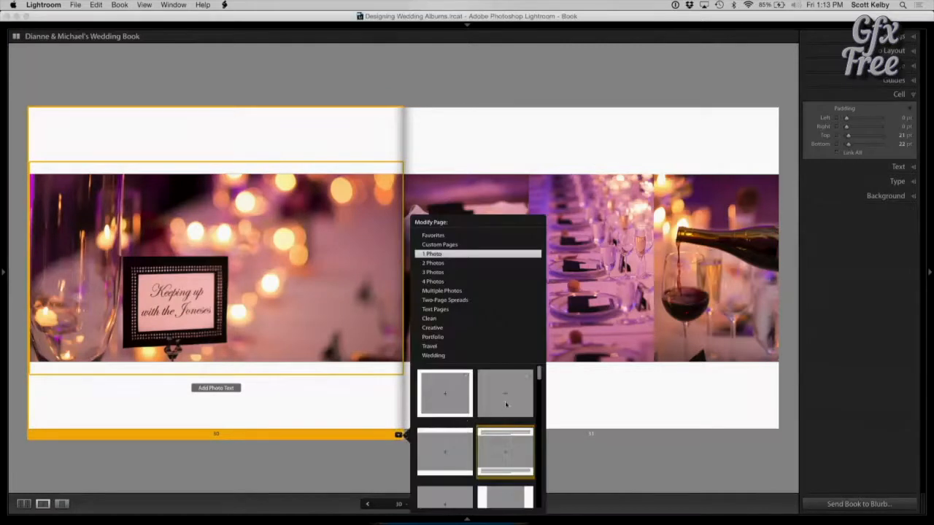
pyautogui.click(505, 405)
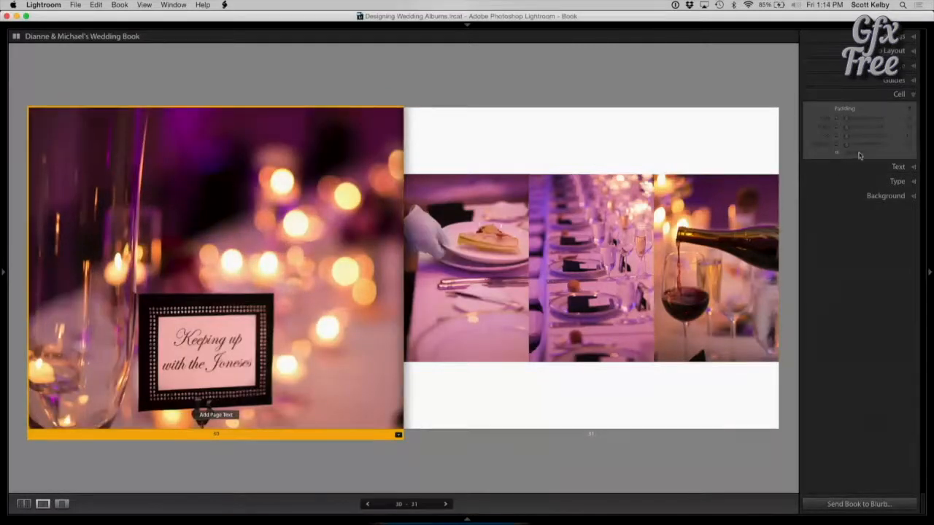
# - Unlink the padding of page 30's table sign photo, inset it 125 pt at the bottom, and match its top edge to page 31's strip
pyautogui.click(357, 151)
pyautogui.click(839, 152)
pyautogui.moveTo(339, 427); pyautogui.dragTo(346, 361)
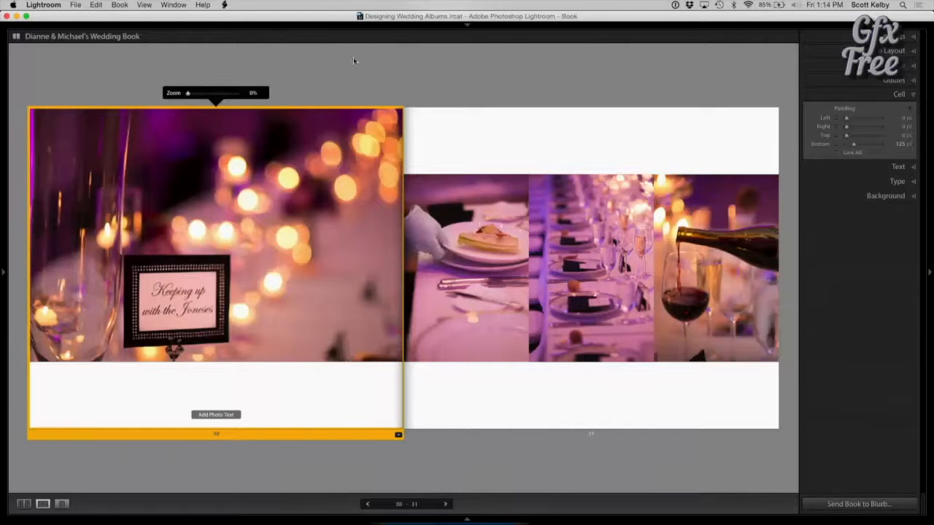
pyautogui.moveTo(347, 108); pyautogui.dragTo(345, 175)
pyautogui.moveTo(341, 218); pyautogui.dragTo(343, 271)
pyautogui.click(437, 90)
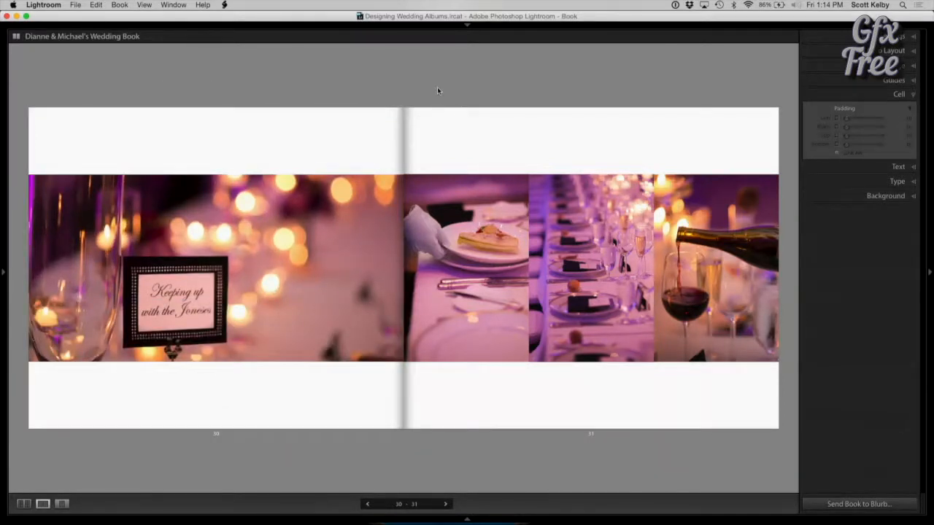
# - Look at the four-photo template behind page 32, with one large cell beside three stacked smaller cells
pyautogui.click(447, 504)
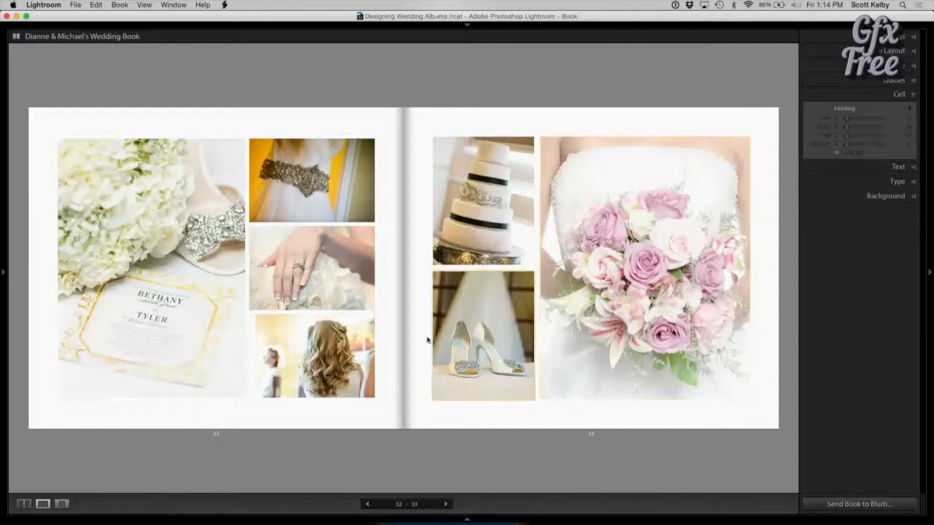
pyautogui.click(388, 413)
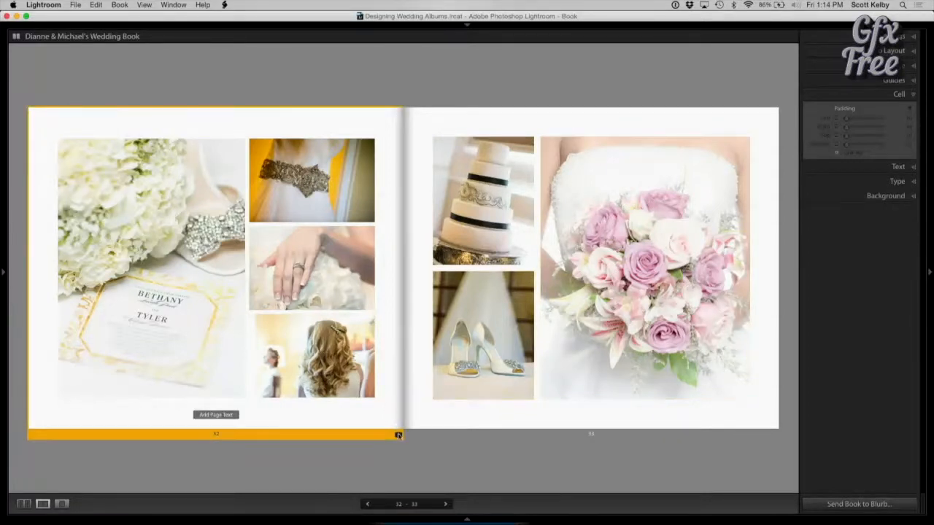
pyautogui.click(399, 435)
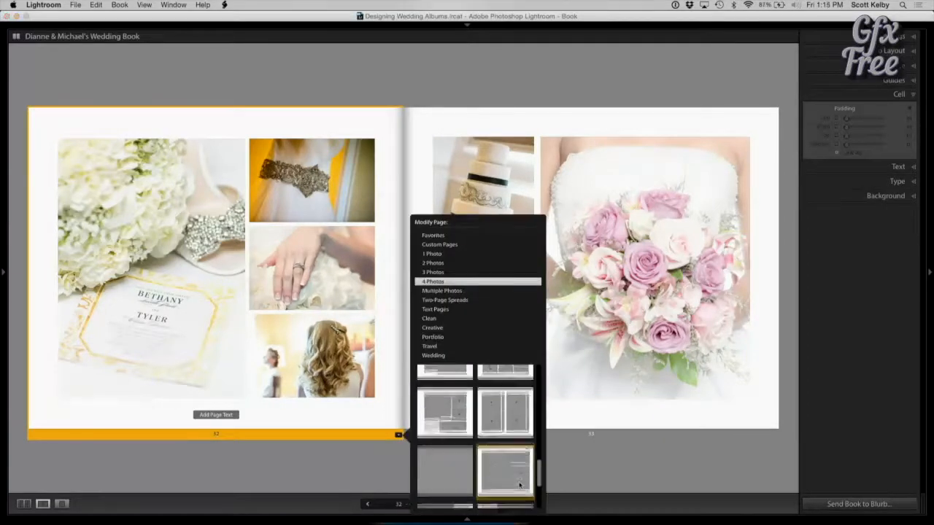
pyautogui.scroll(-1, 519, 485)
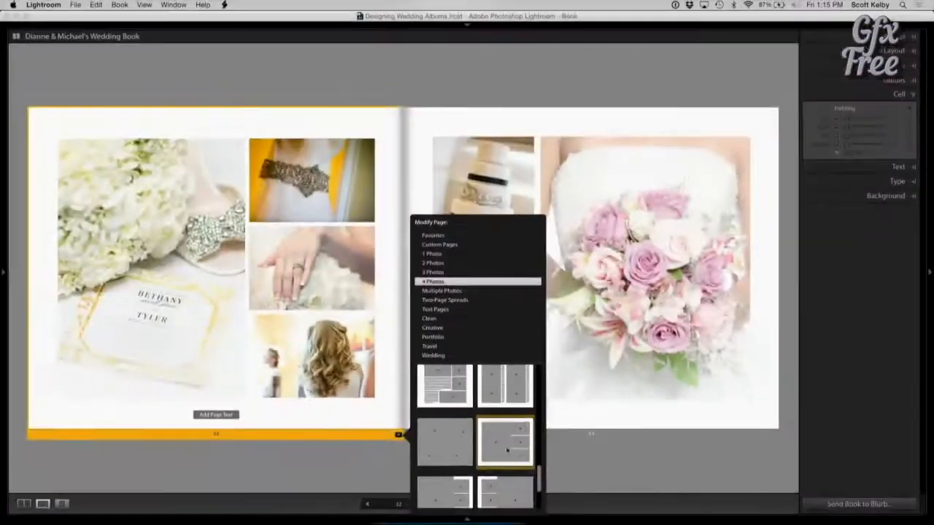
pyautogui.click(309, 98)
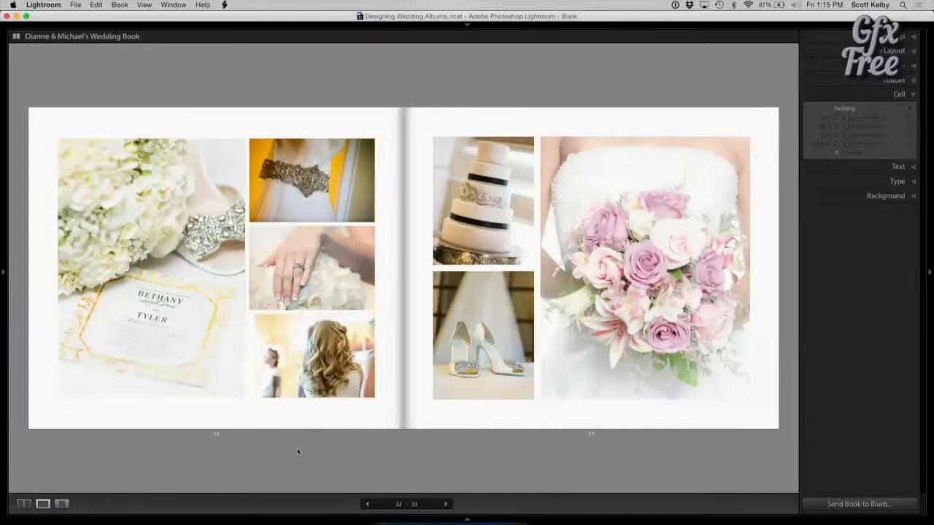
# - Look at the three-photo template behind page 33, with two stacked small cells beside one large cell
pyautogui.click(706, 418)
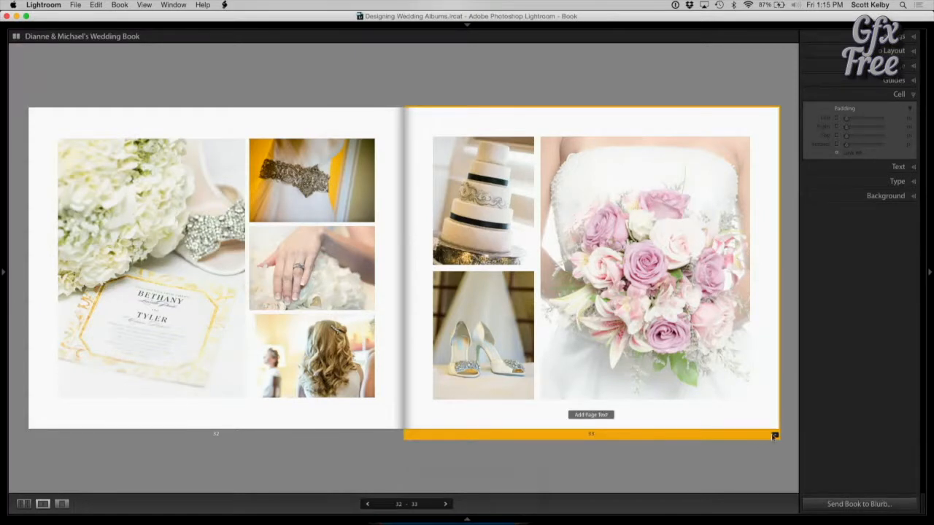
pyautogui.click(775, 434)
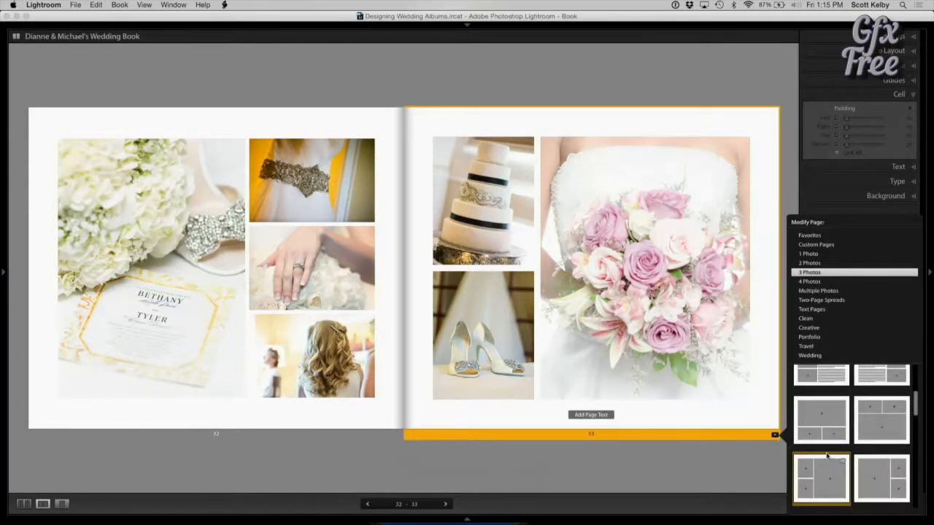
pyautogui.scroll(-1, 835, 454)
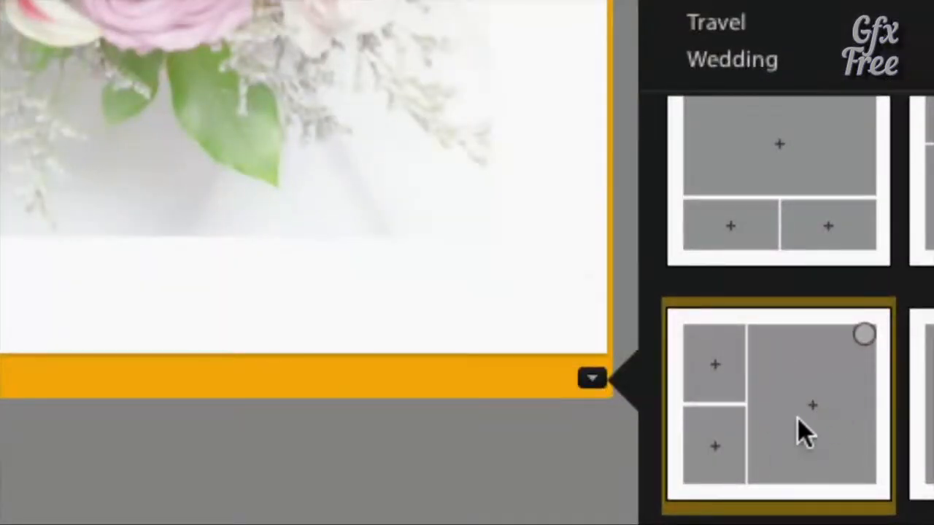
pyautogui.click(725, 449)
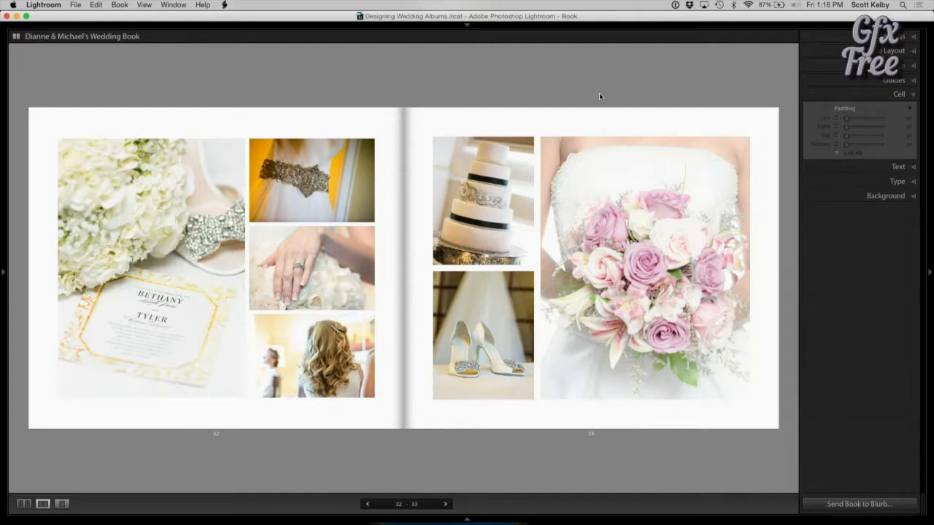
# - Apply the full-bleed five-photo two-page spread template to pages 34–35, with a large center cell flanked by two cells per side
pyautogui.click(447, 504)
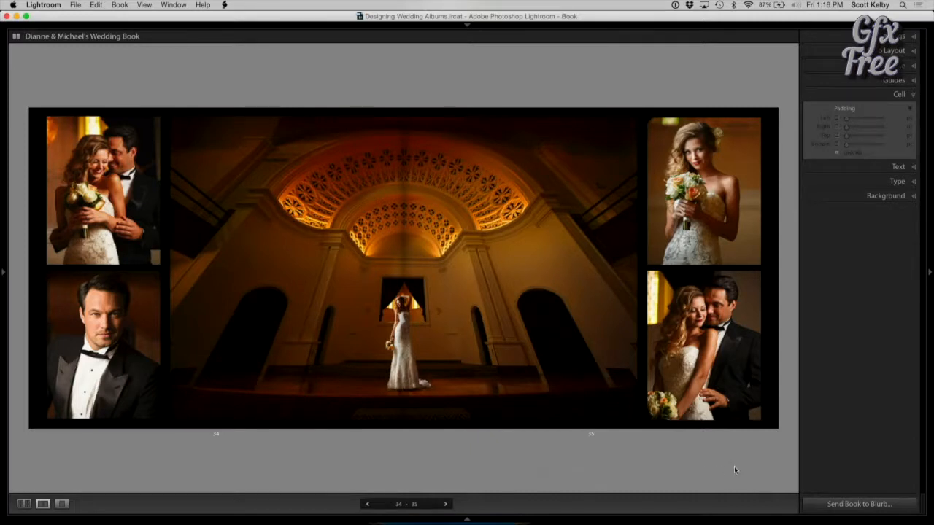
pyautogui.click(771, 414)
pyautogui.click(775, 435)
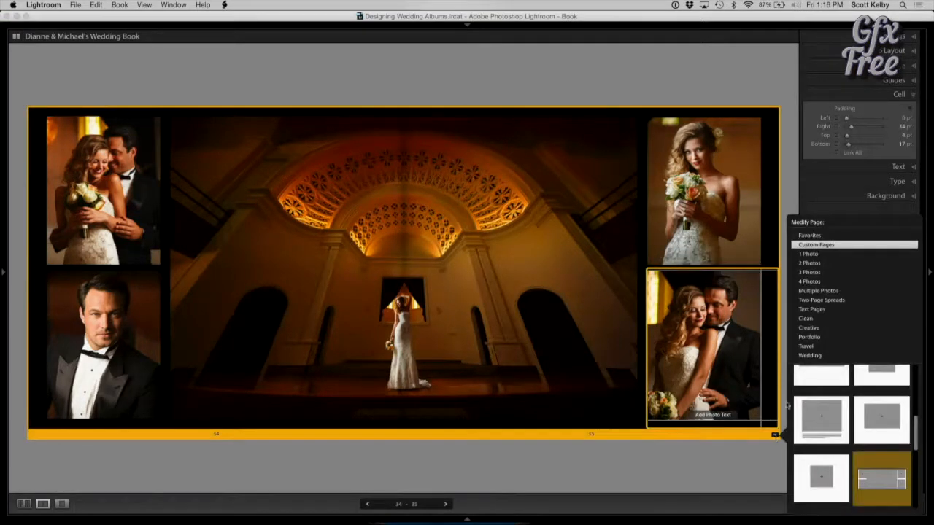
pyautogui.click(817, 302)
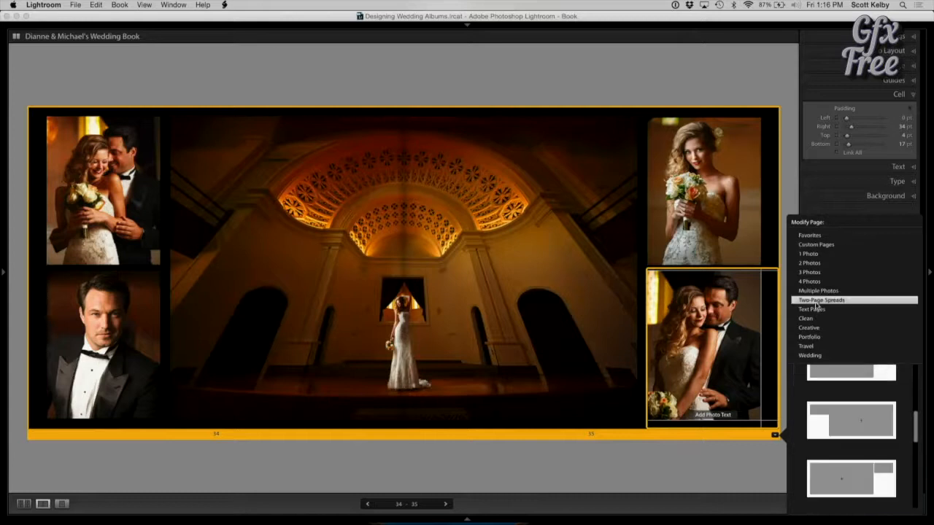
pyautogui.scroll(-5, 856, 372)
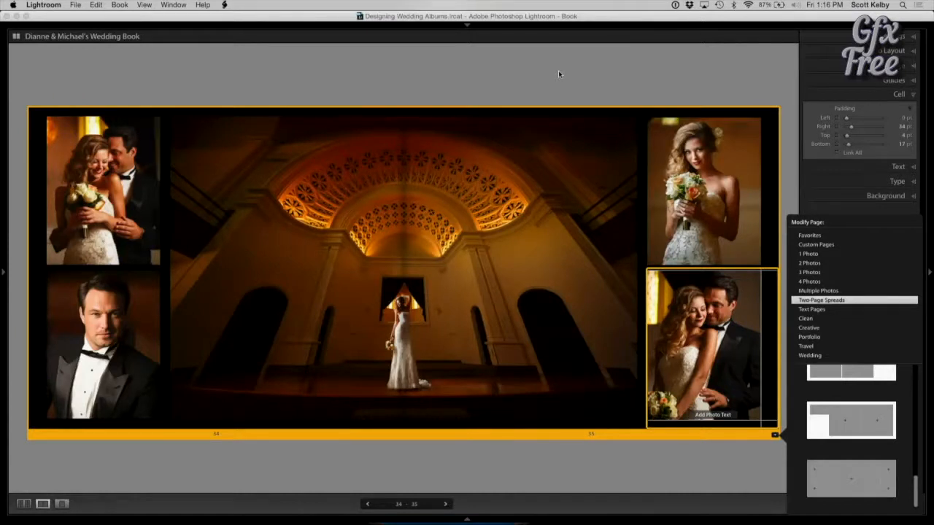
pyautogui.click(854, 478)
pyautogui.click(749, 469)
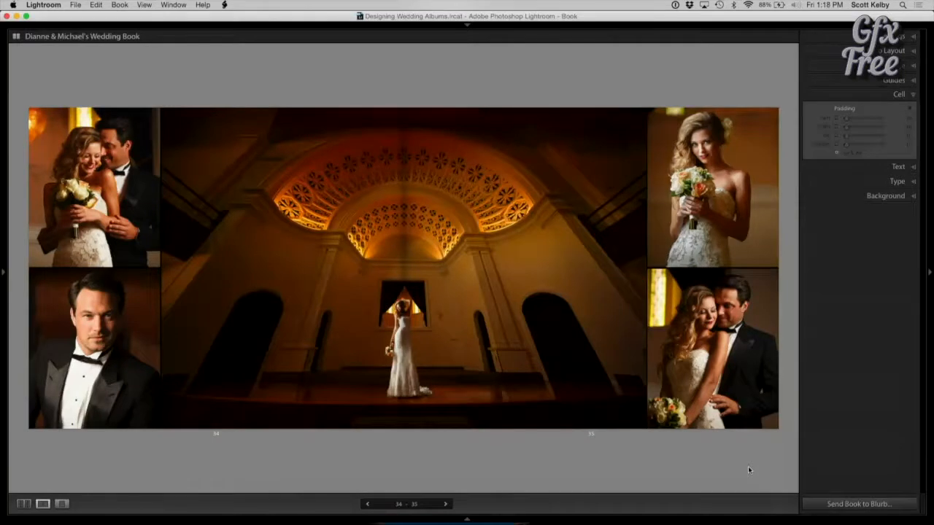
# - Inset the large center church photo on pages 34–35 by 21 pt at the top and bottom
pyautogui.click(537, 230)
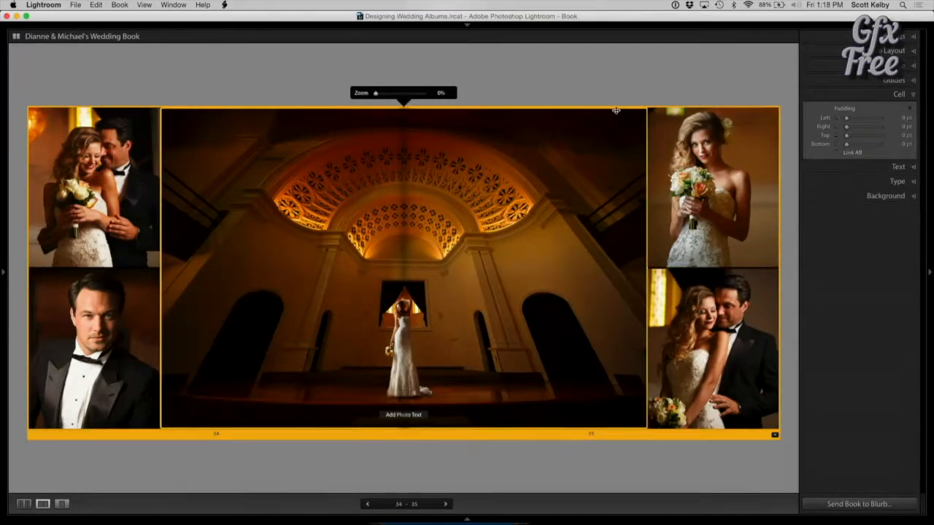
pyautogui.moveTo(615, 108); pyautogui.dragTo(617, 118)
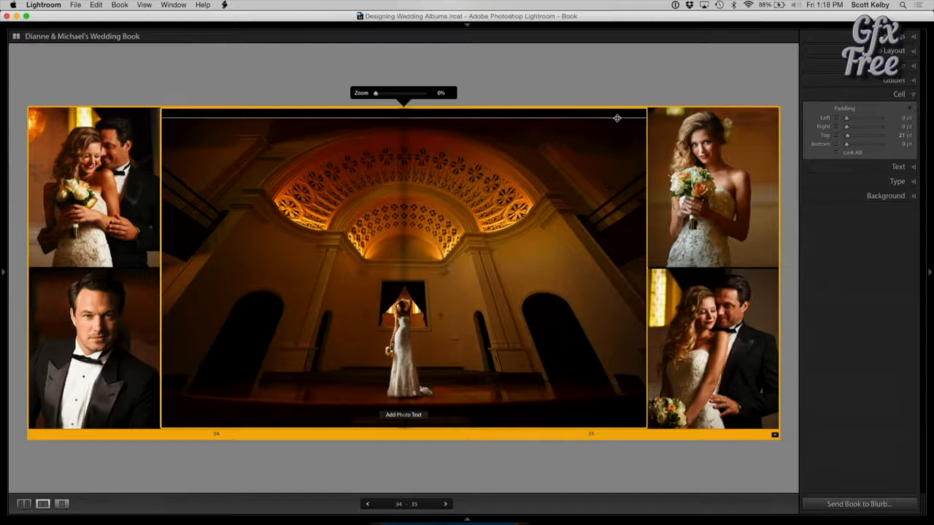
pyautogui.moveTo(589, 427); pyautogui.dragTo(588, 416)
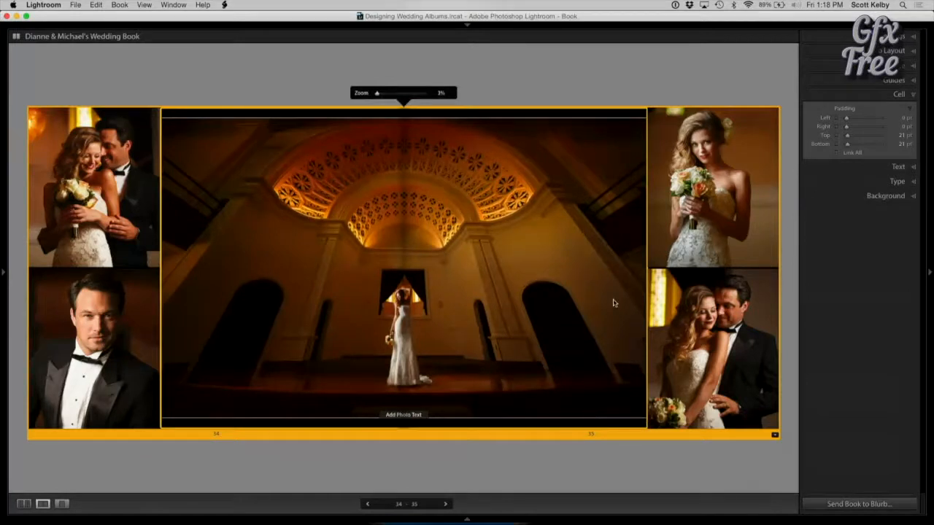
# - Set the center church photo's left and right padding to 10 pt each
pyautogui.moveTo(845, 127); pyautogui.dragTo(846, 129)
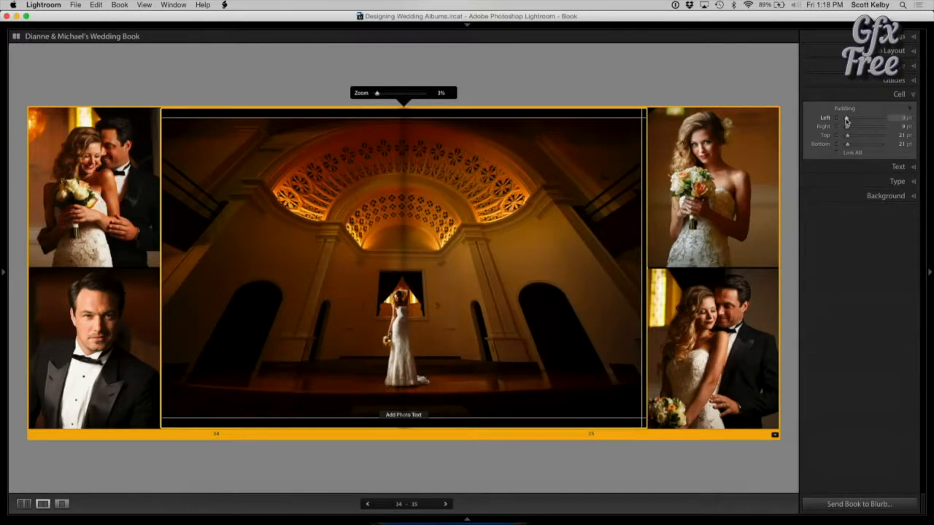
pyautogui.moveTo(846, 121); pyautogui.dragTo(847, 121)
pyautogui.click(903, 126)
pyautogui.click(902, 119)
pyautogui.click(903, 119)
pyautogui.write('10')
pyautogui.press('Tab')
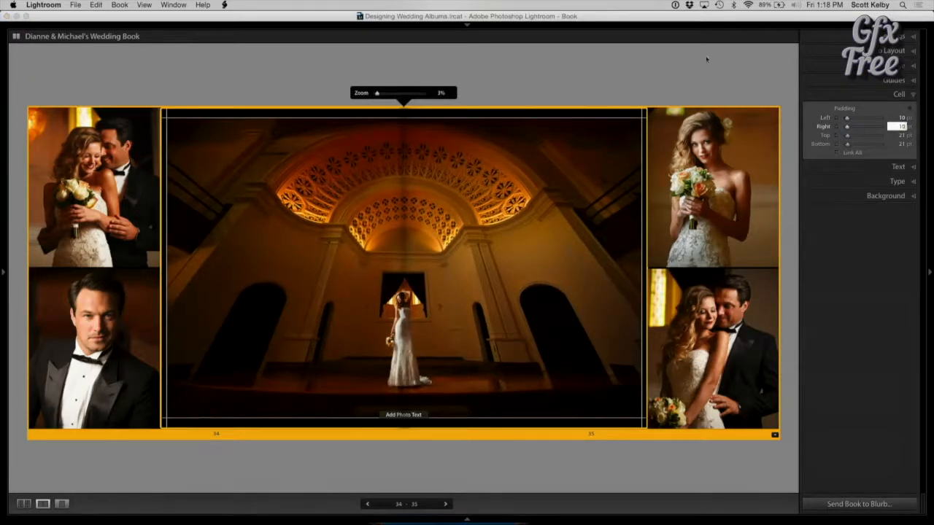
pyautogui.click(664, 84)
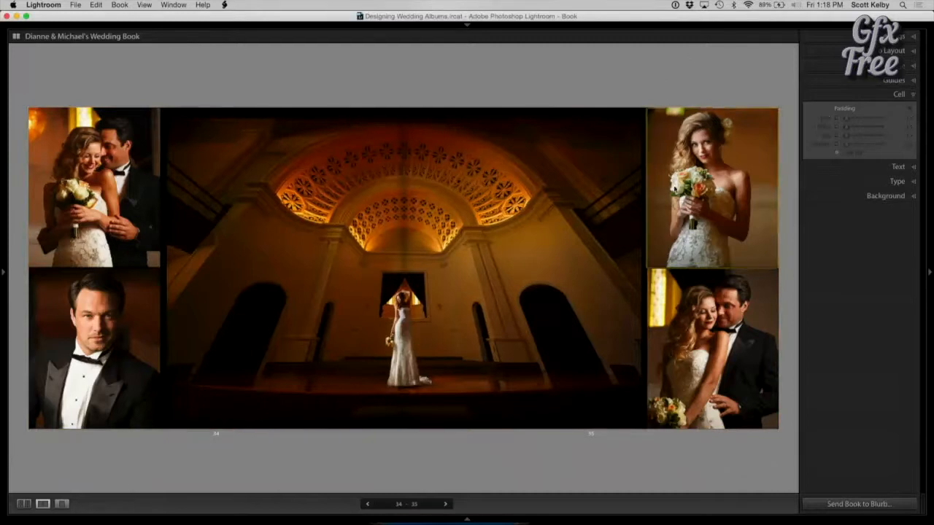
# - Unlink the padding of page 35's upper bride portrait and inset it 6 pt at the bottom, about 20 pt at the top, and on both sides
pyautogui.click(699, 212)
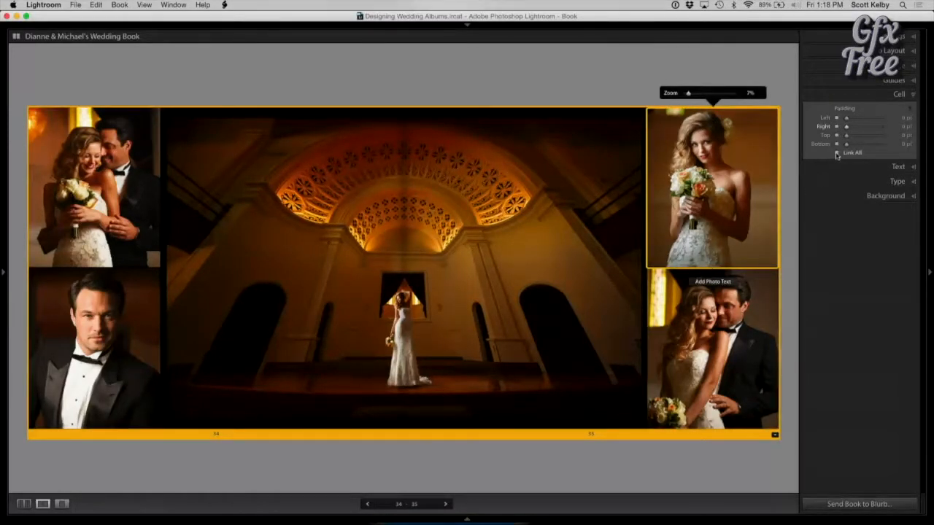
pyautogui.moveTo(846, 145); pyautogui.dragTo(848, 146)
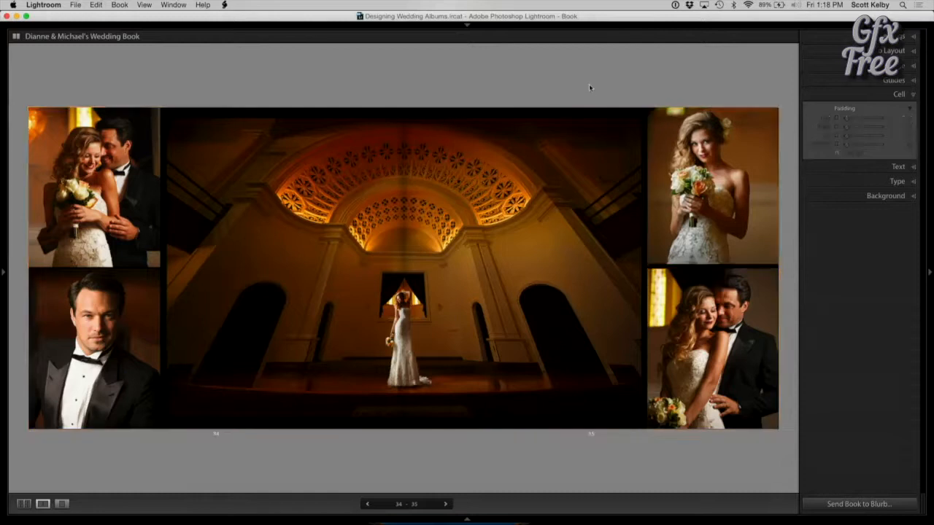
pyautogui.click(141, 238)
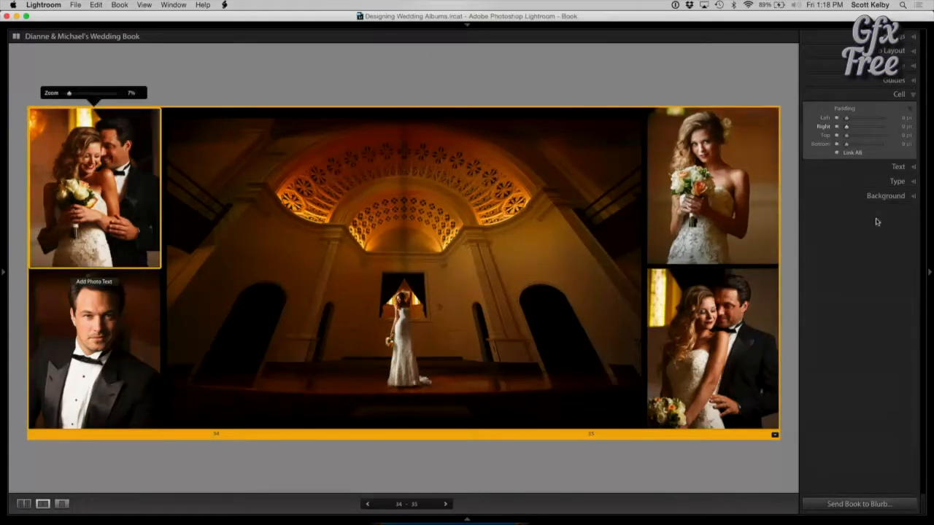
pyautogui.click(766, 161)
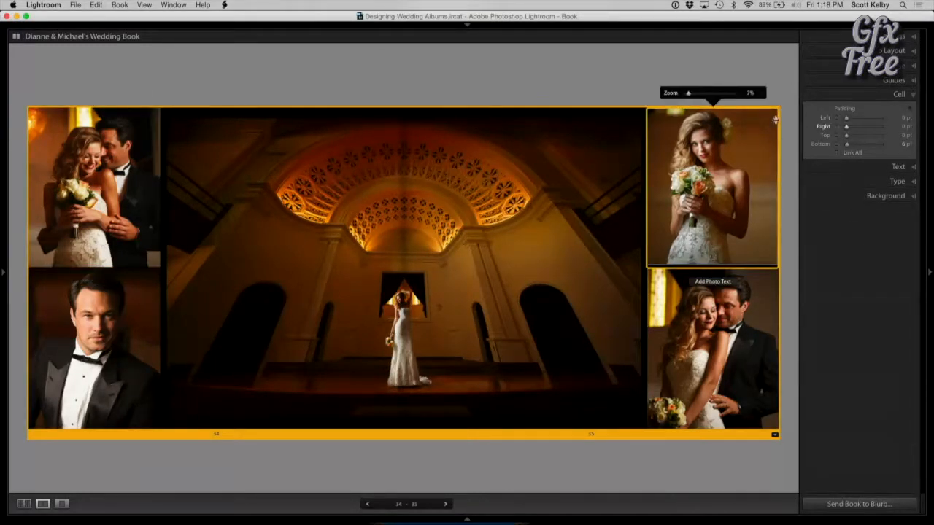
pyautogui.moveTo(775, 110); pyautogui.dragTo(757, 117)
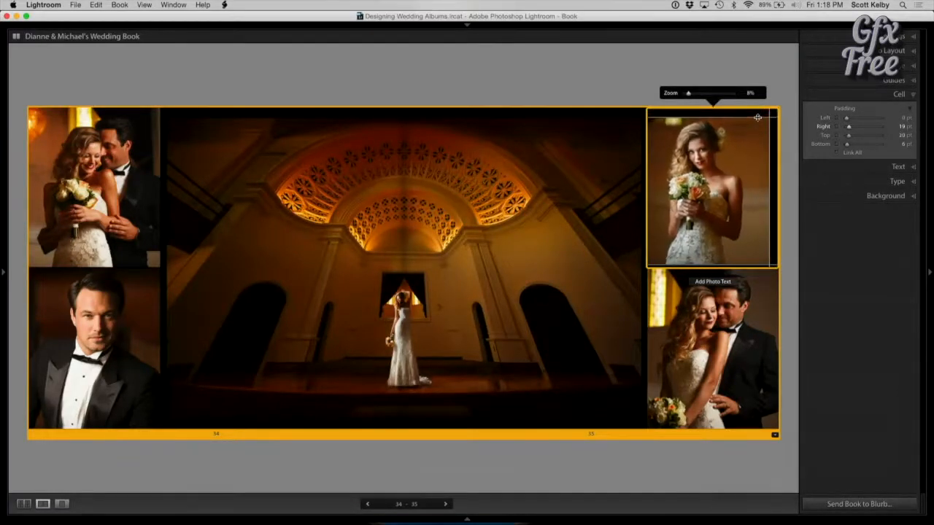
pyautogui.moveTo(648, 156); pyautogui.dragTo(657, 155)
# - Unlink the padding of page 35's lower couple photo and inset it 16 pt left, 18 pt right, 16 pt at the bottom, and slightly at the top
pyautogui.click(663, 293)
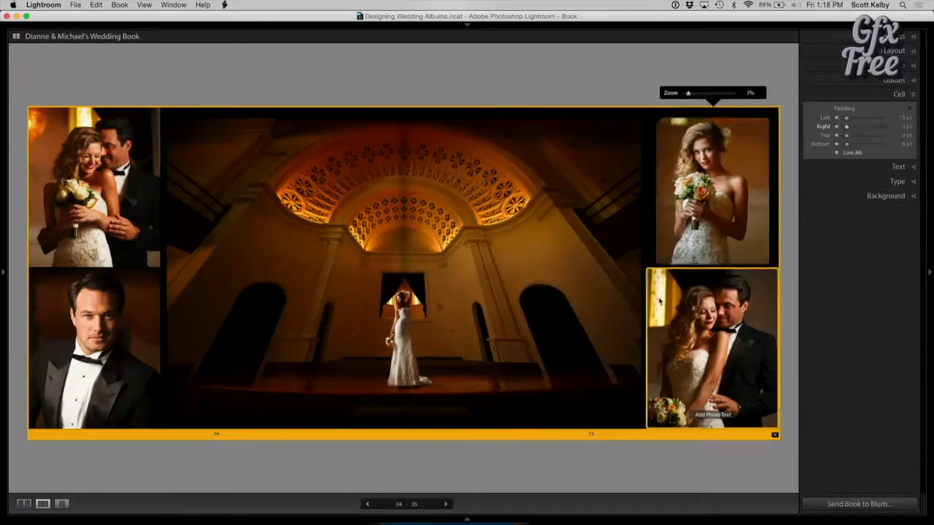
pyautogui.click(837, 153)
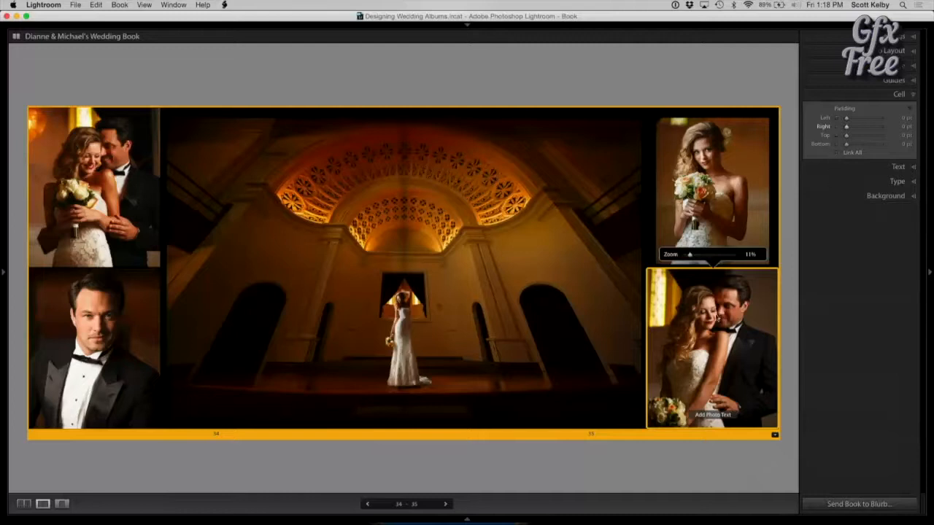
pyautogui.moveTo(649, 332); pyautogui.dragTo(656, 332)
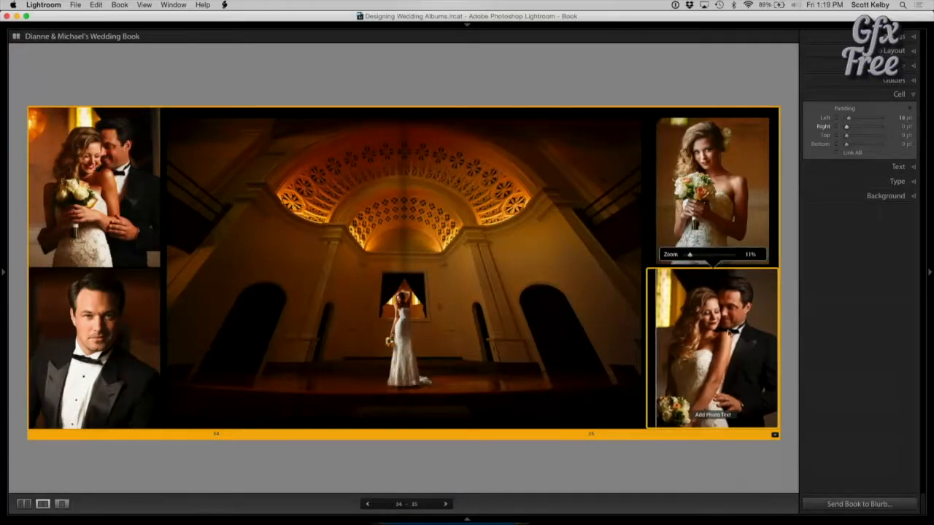
pyautogui.moveTo(774, 313); pyautogui.dragTo(768, 313)
pyautogui.moveTo(736, 426); pyautogui.dragTo(733, 422)
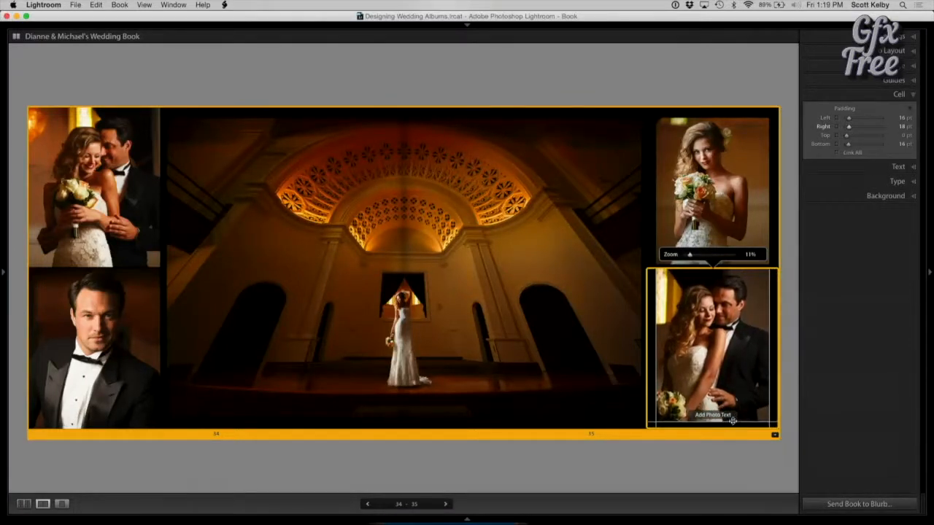
pyautogui.moveTo(755, 271); pyautogui.dragTo(756, 275)
pyautogui.click(792, 276)
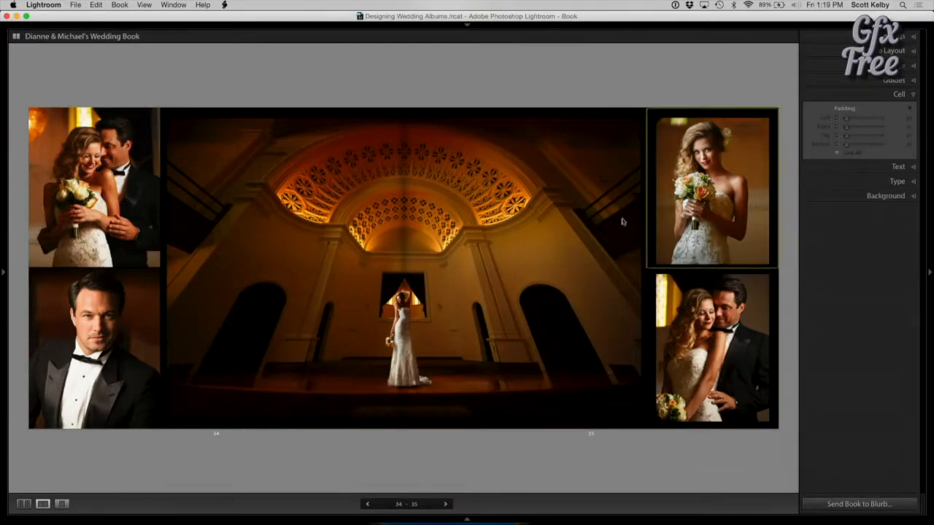
# - Switch the background color of the 34–35 spread off and on to compare it with and without the black fill
pyautogui.click(890, 198)
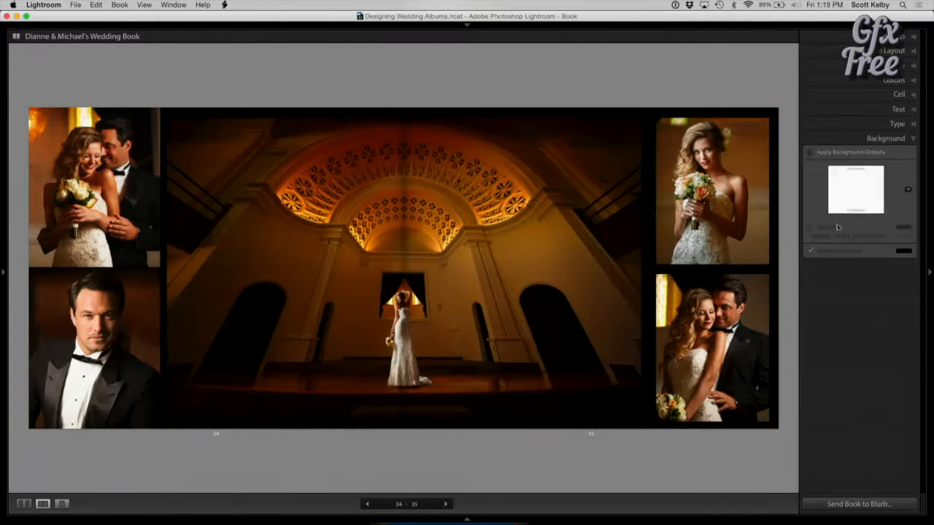
pyautogui.click(811, 251)
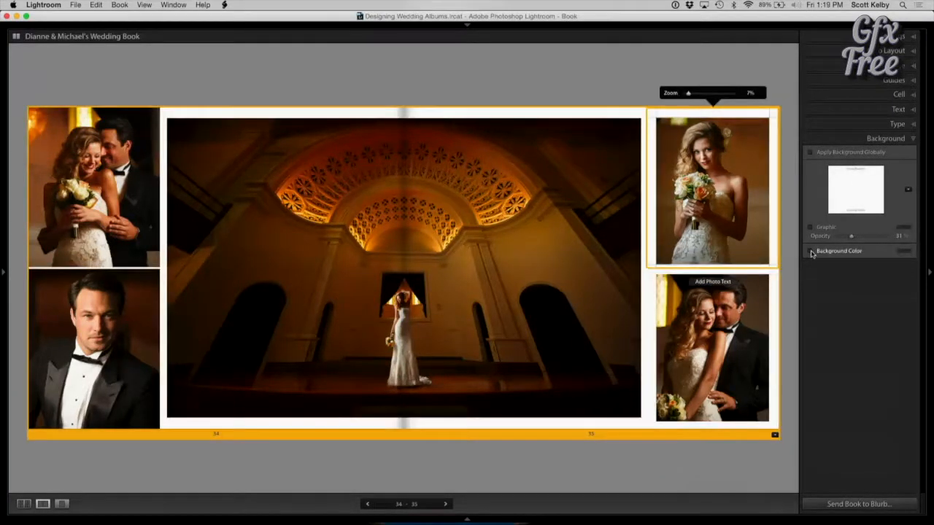
pyautogui.click(810, 251)
pyautogui.click(811, 251)
pyautogui.click(810, 251)
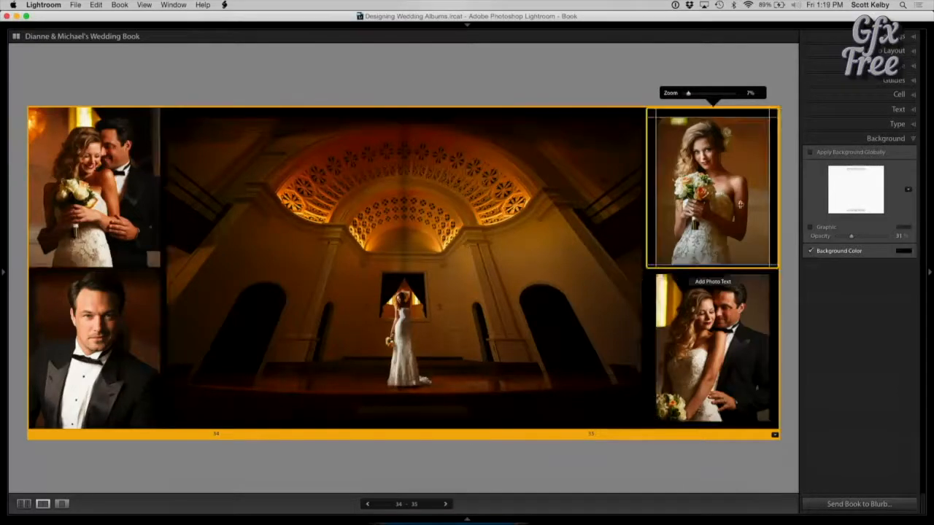
# - Deselect the bride portrait and bring up the 34–35 spread's page commands to examine the option for saving a custom page
pyautogui.click(599, 93)
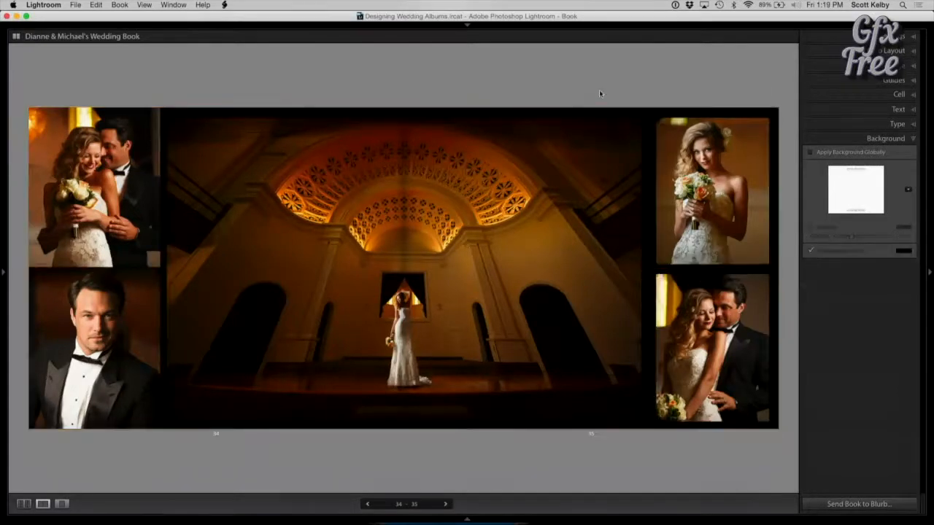
pyautogui.rightClick(624, 352)
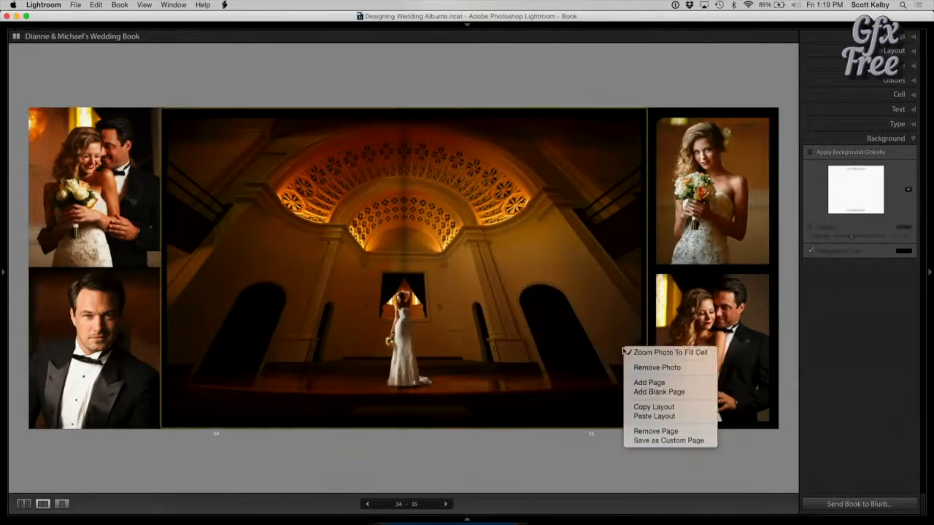
pyautogui.click(698, 441)
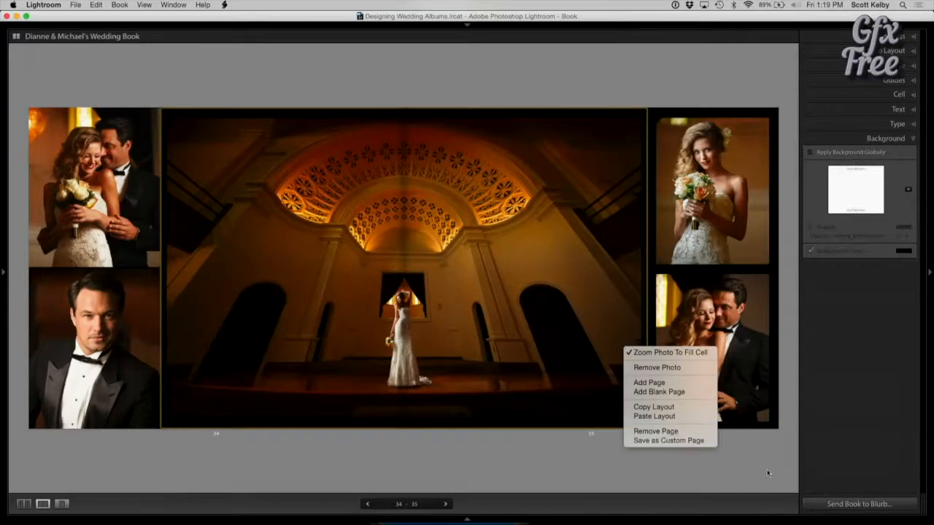
# - Go to the 36–37 spread and examine which Multiple Photos template page 36 uses
pyautogui.click(448, 504)
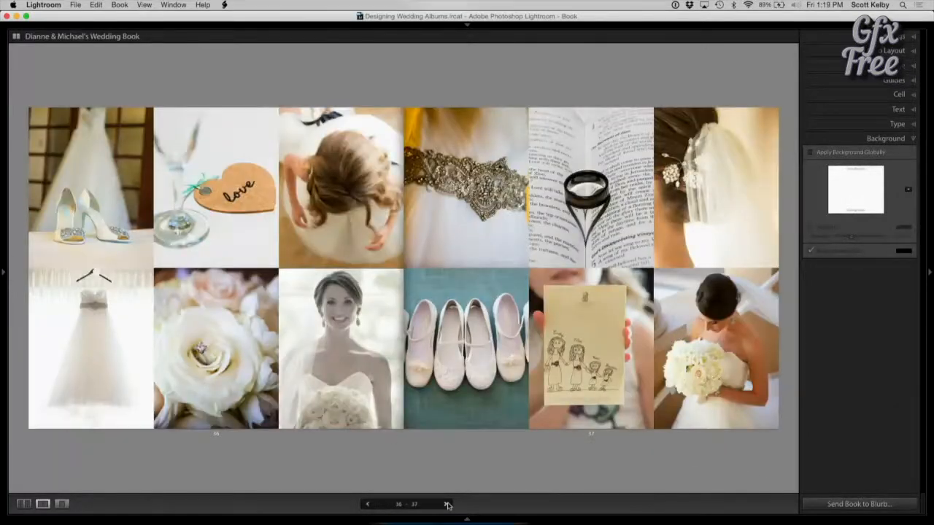
pyautogui.click(384, 426)
pyautogui.click(398, 435)
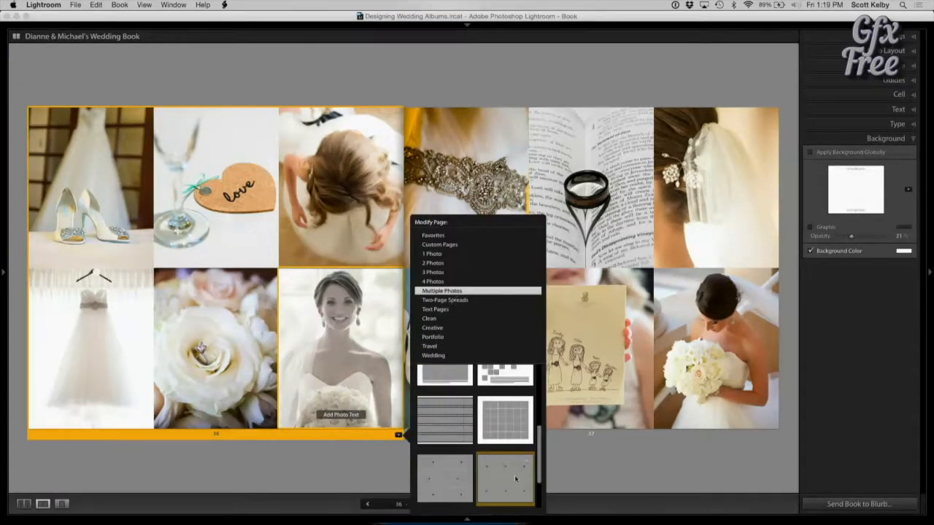
pyautogui.scroll(-3, 514, 467)
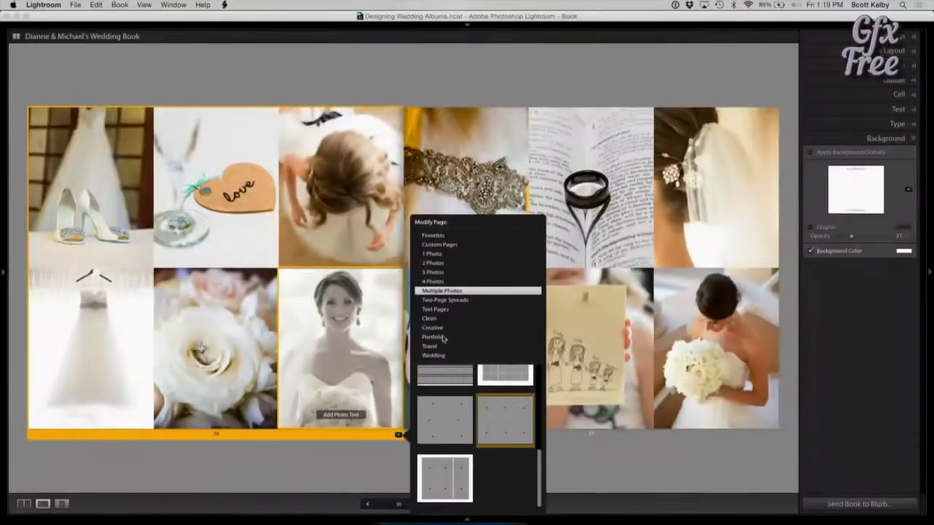
pyautogui.click(340, 509)
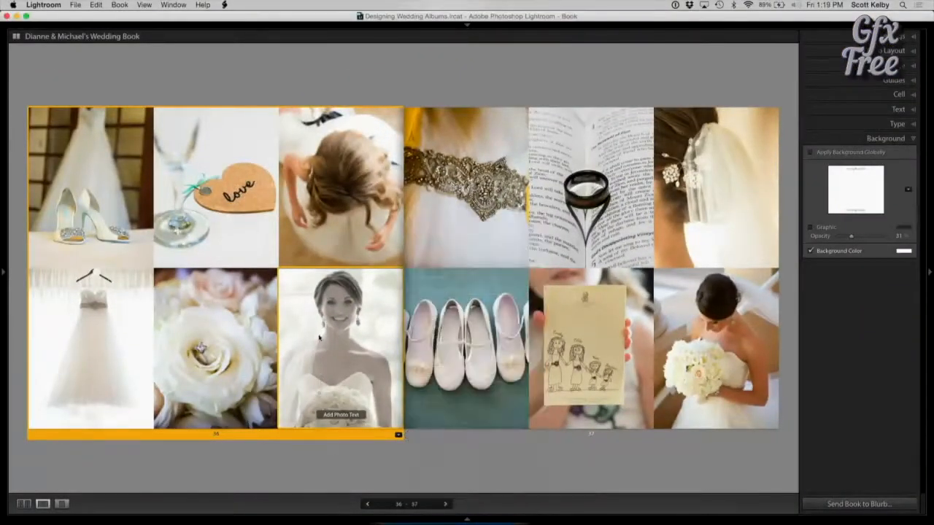
pyautogui.click(567, 469)
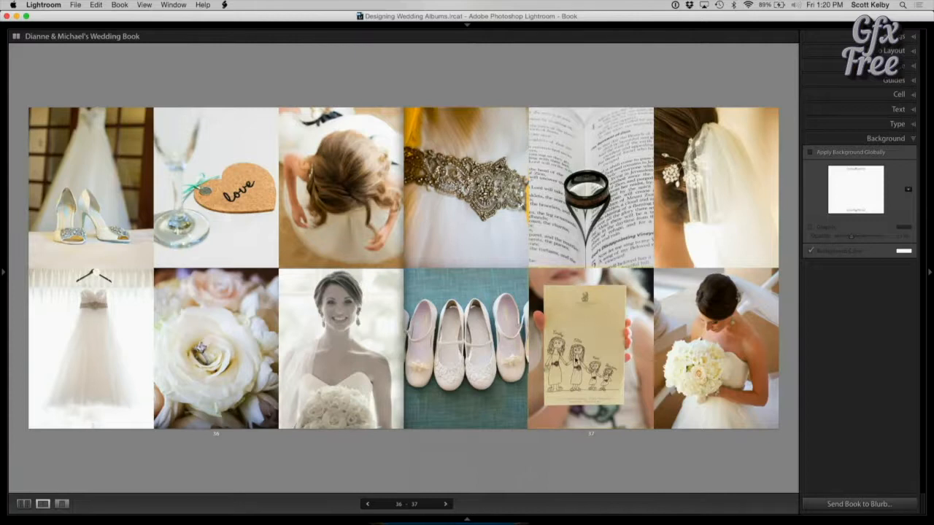
# - Go to the 38–39 spread and examine which 4 Photos template page 38 uses
pyautogui.click(446, 504)
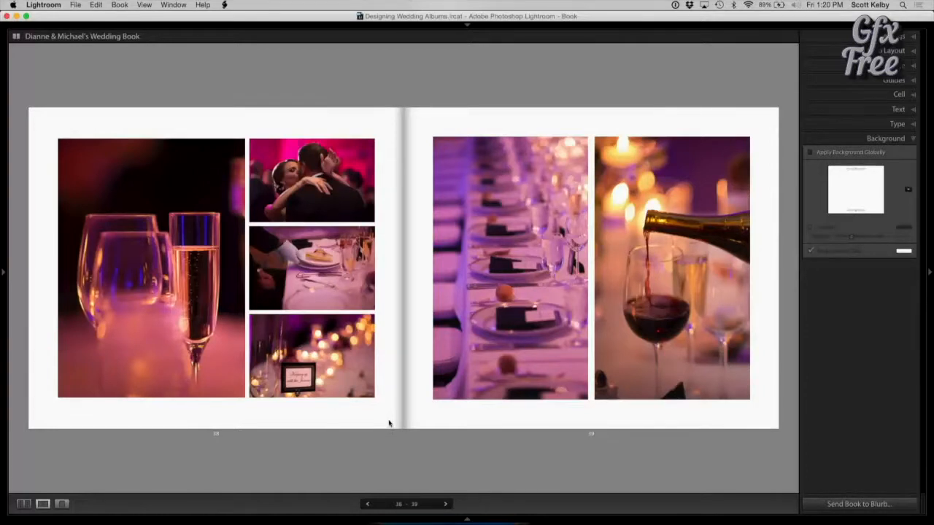
pyautogui.click(389, 423)
pyautogui.click(398, 435)
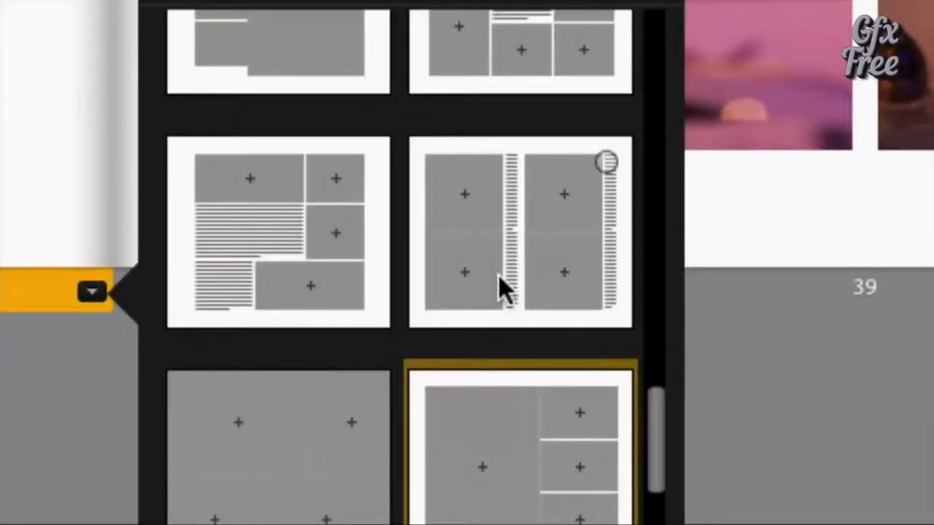
pyautogui.scroll(-2, 505, 289)
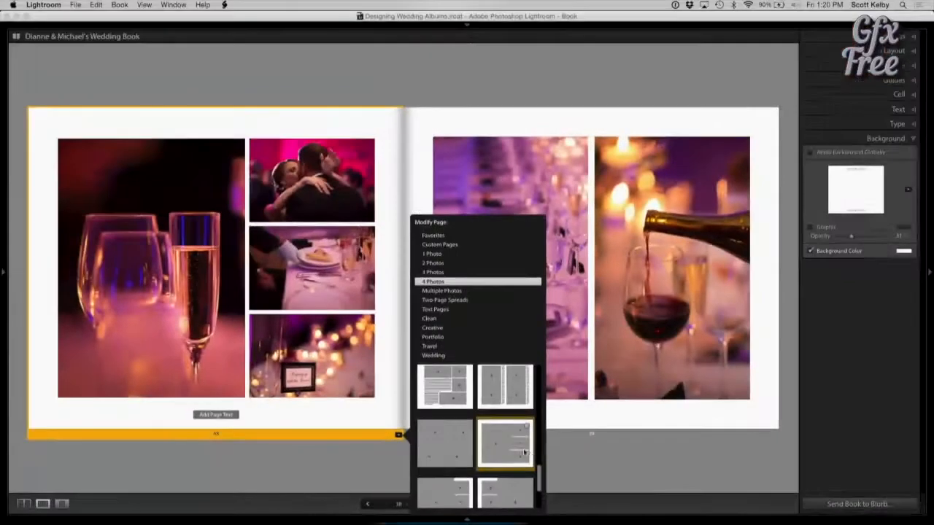
pyautogui.click(564, 464)
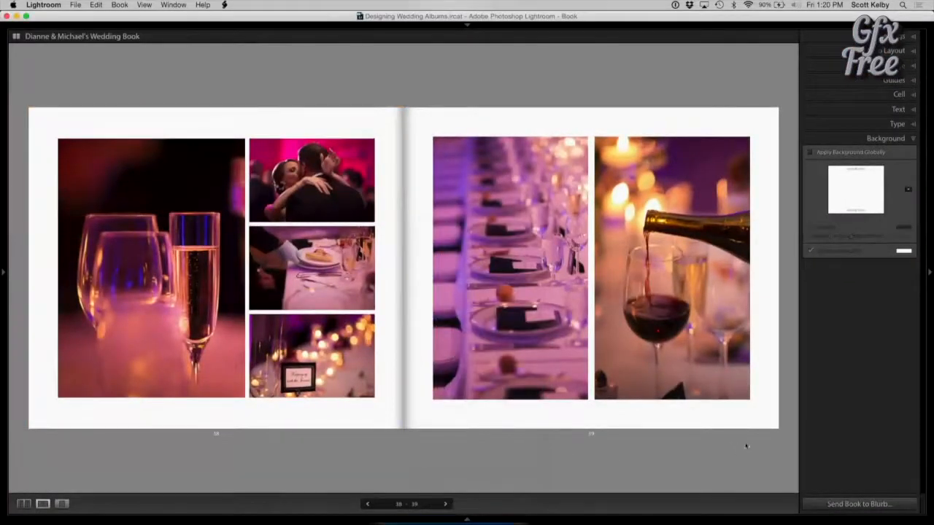
# - Examine page 39's layout among the 2 Photos templates, picking the bordered one with two side-by-side vertical cells
pyautogui.click(772, 432)
pyautogui.click(774, 435)
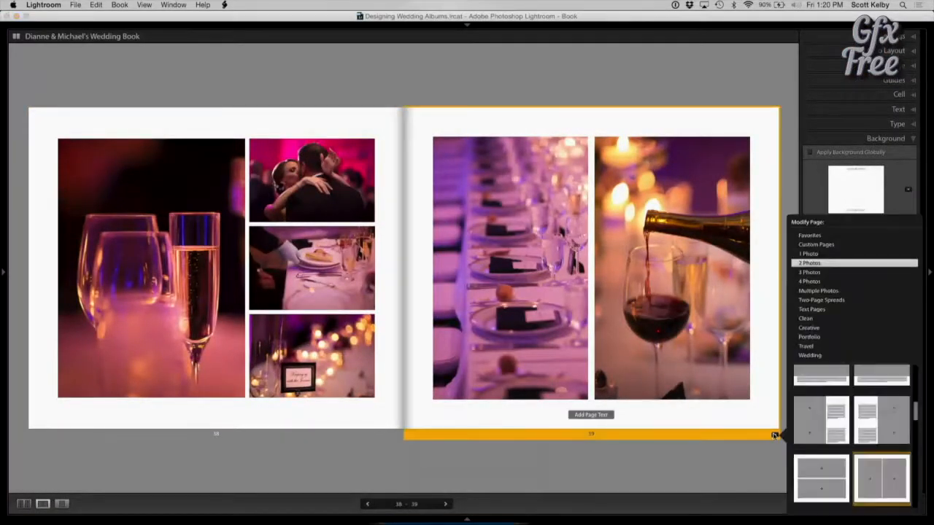
pyautogui.scroll(-1, 848, 418)
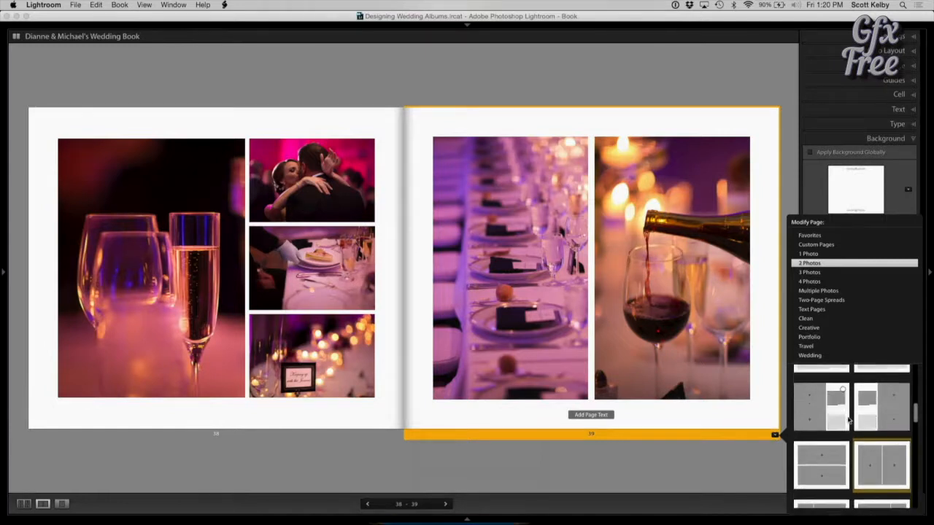
pyautogui.click(881, 455)
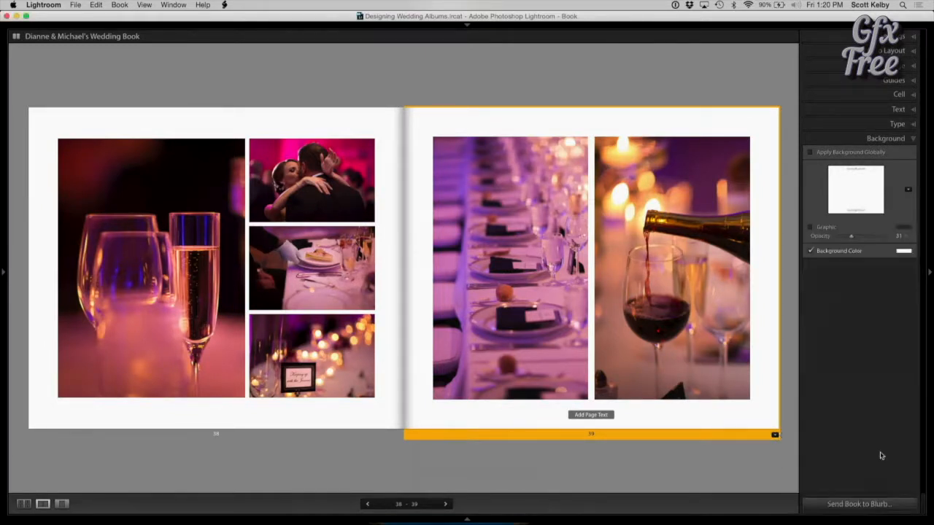
pyautogui.click(376, 422)
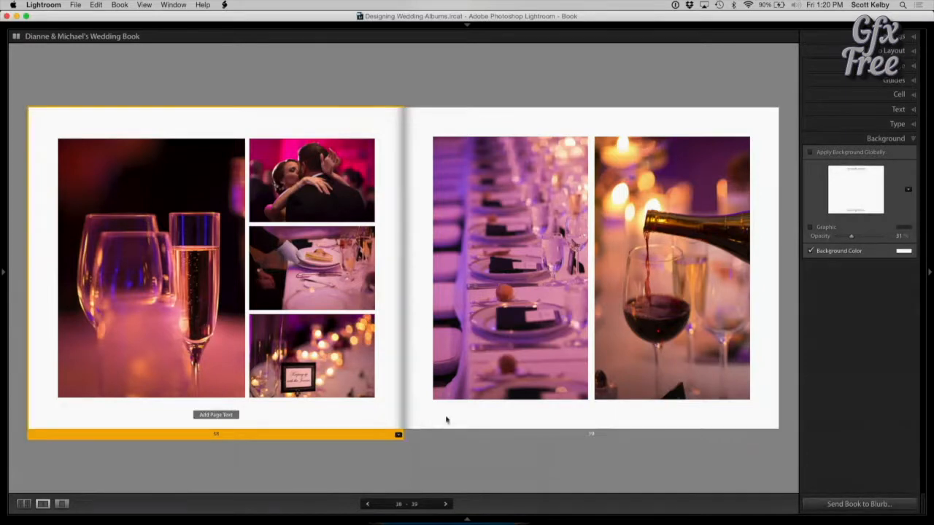
pyautogui.click(446, 418)
pyautogui.click(774, 436)
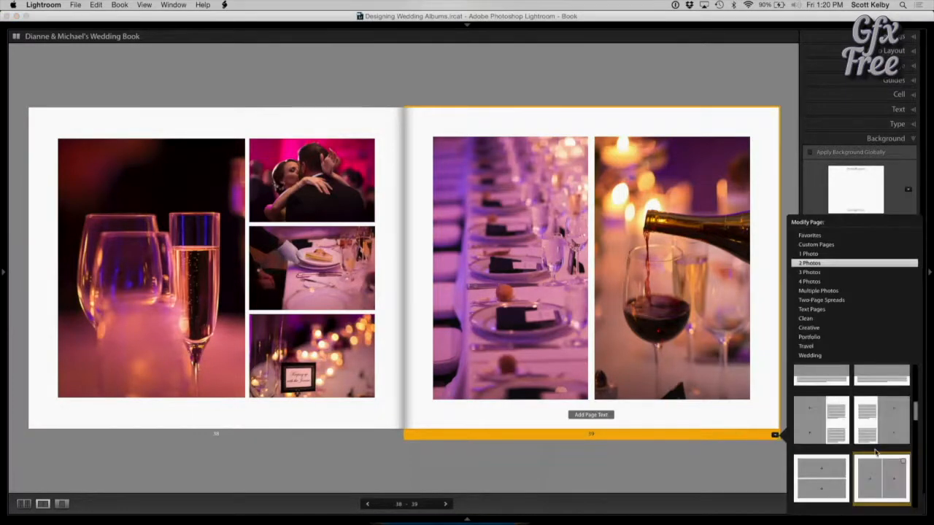
pyautogui.click(877, 475)
pyautogui.click(644, 78)
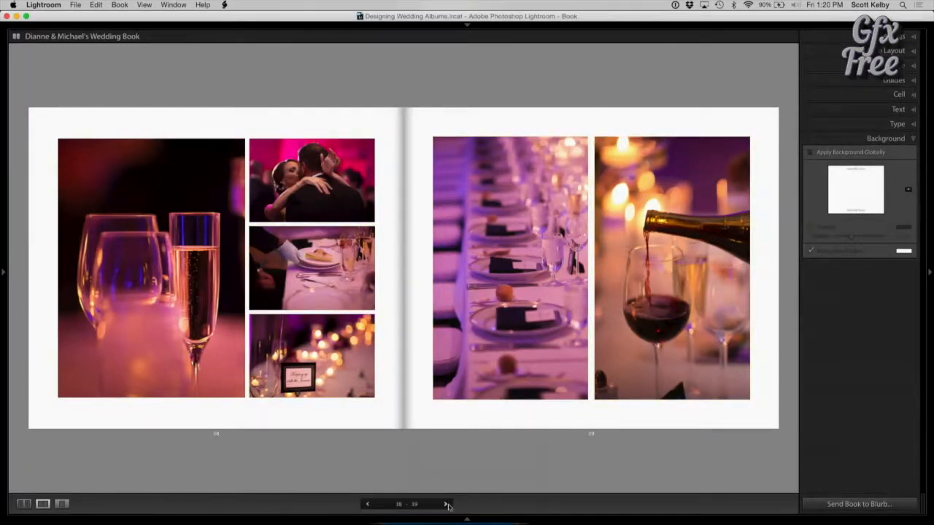
# - Go to the 40–41 spread and examine which 3 Photos template page 41 uses
pyautogui.click(446, 504)
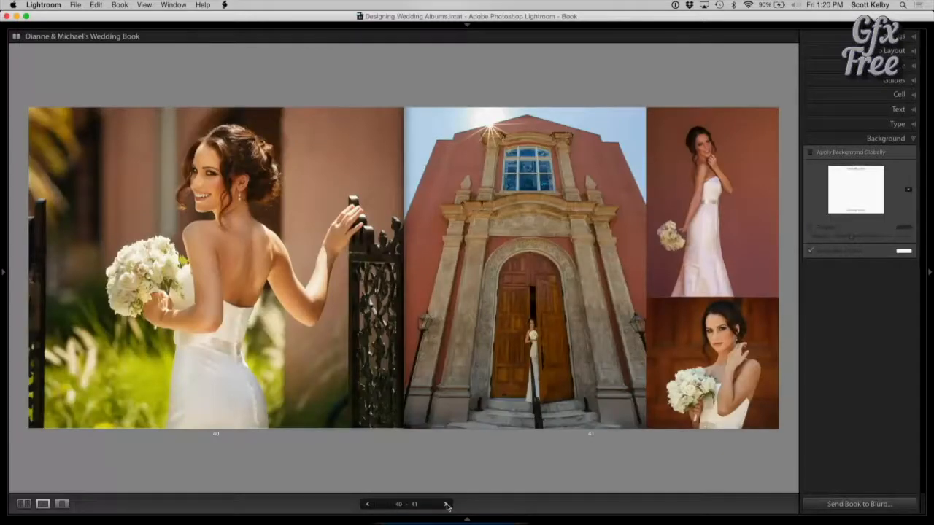
pyautogui.click(352, 386)
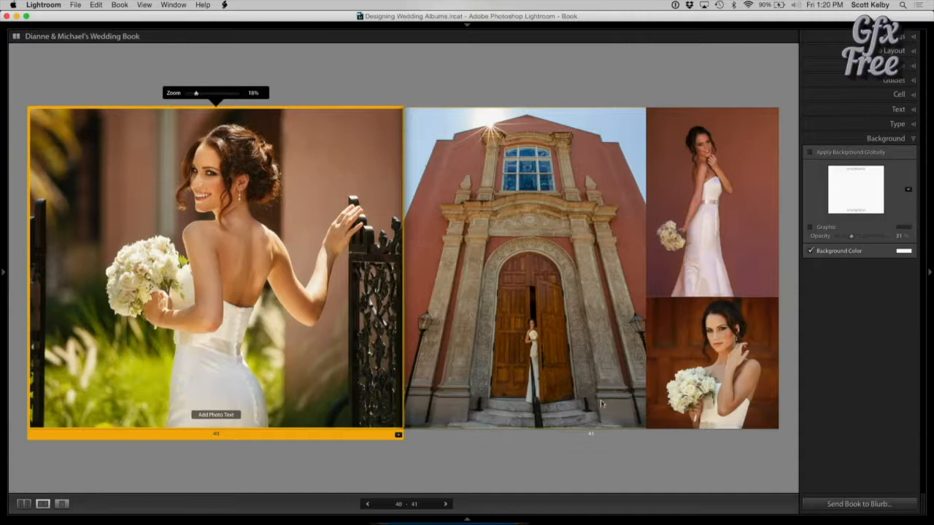
pyautogui.click(679, 405)
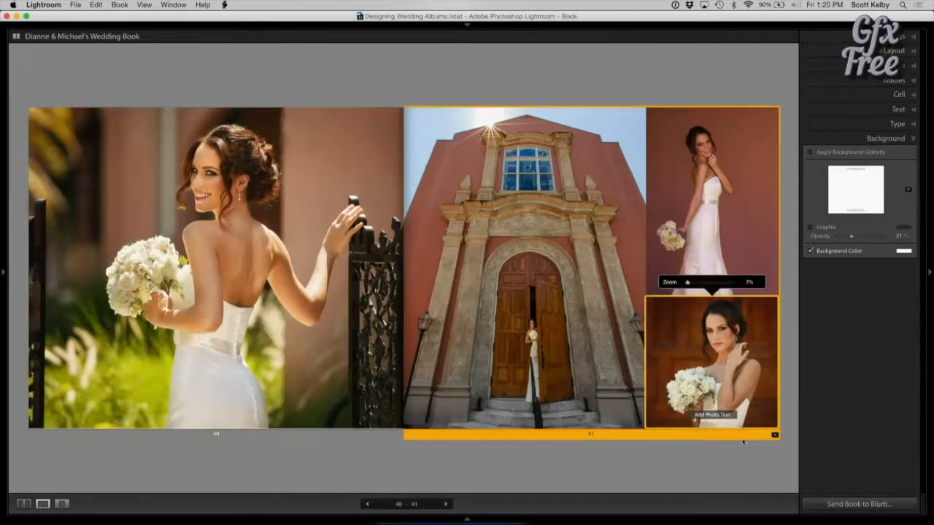
pyautogui.click(775, 435)
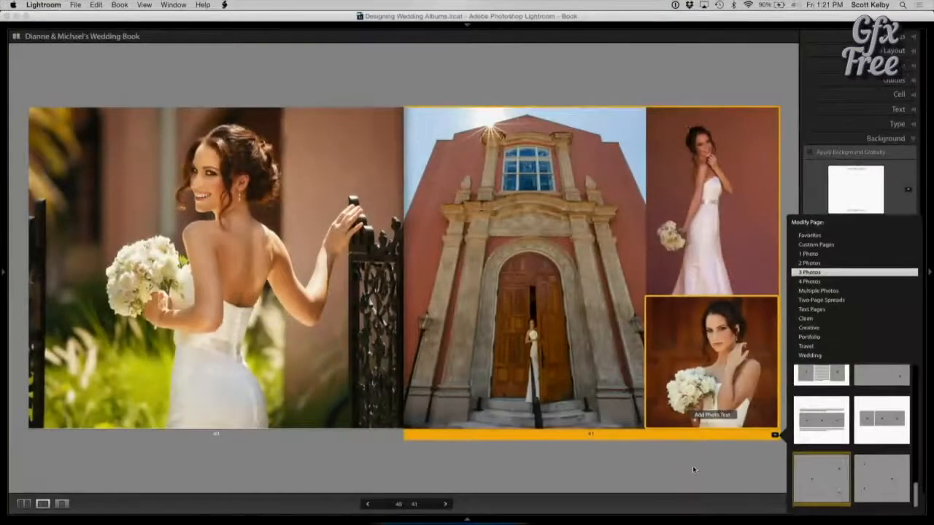
pyautogui.click(693, 468)
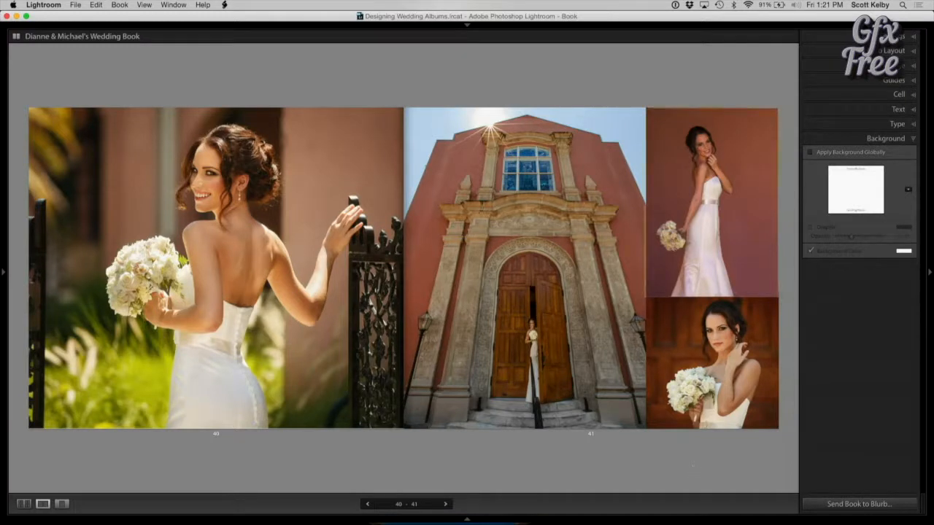
# - Unlink the padding of page 41's large church photo and inset it 17 pt at the top, 22 pt at the bottom, and 18 pt left
pyautogui.click(609, 146)
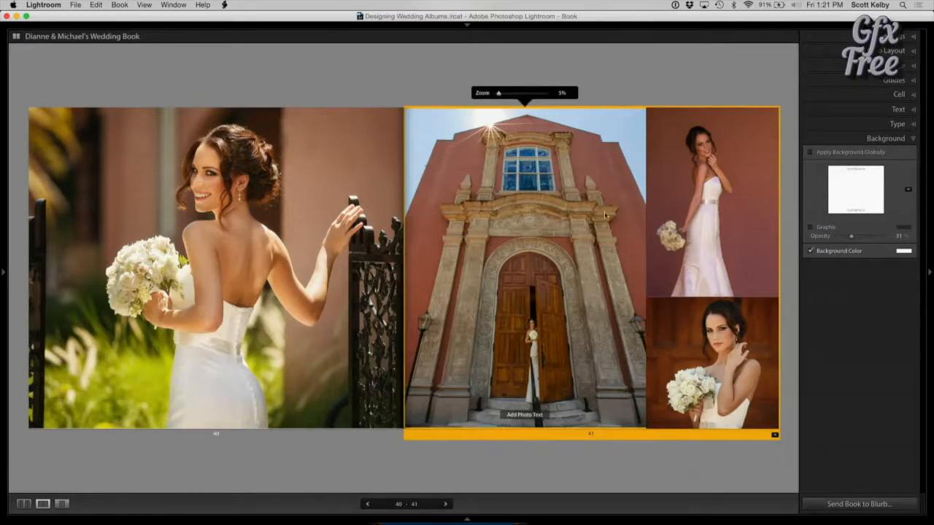
pyautogui.click(899, 96)
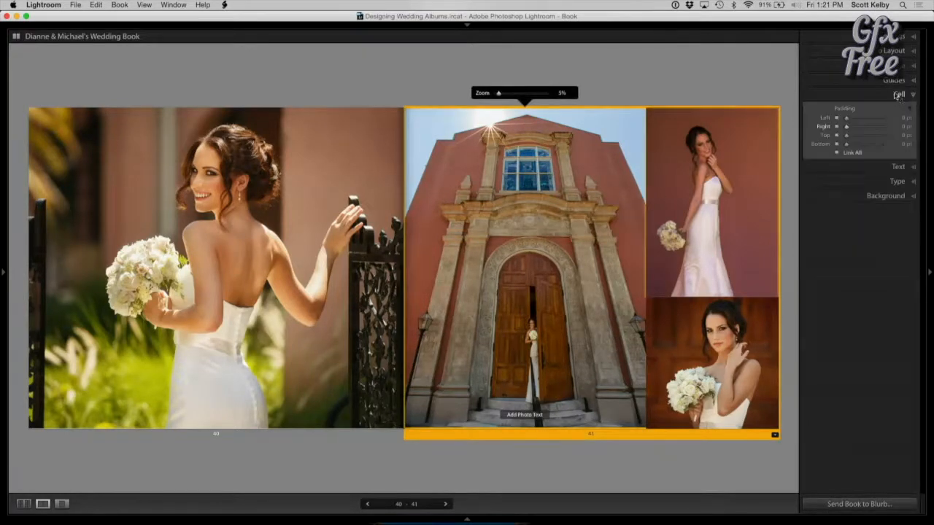
pyautogui.click(837, 153)
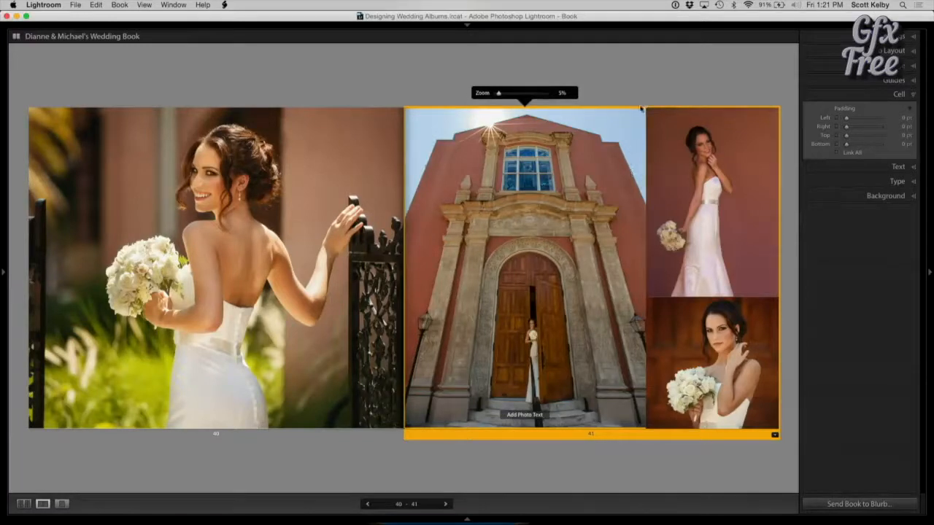
pyautogui.moveTo(637, 109); pyautogui.dragTo(636, 116)
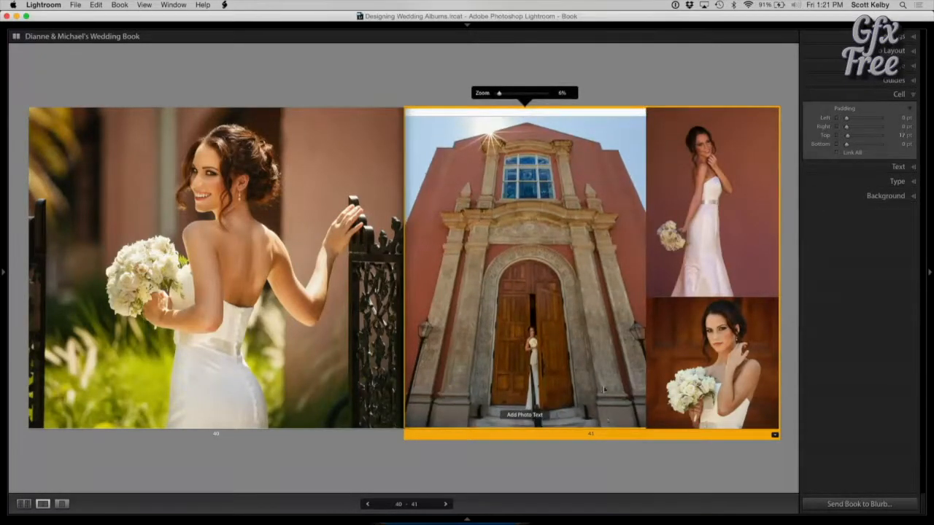
pyautogui.moveTo(603, 427); pyautogui.dragTo(603, 418)
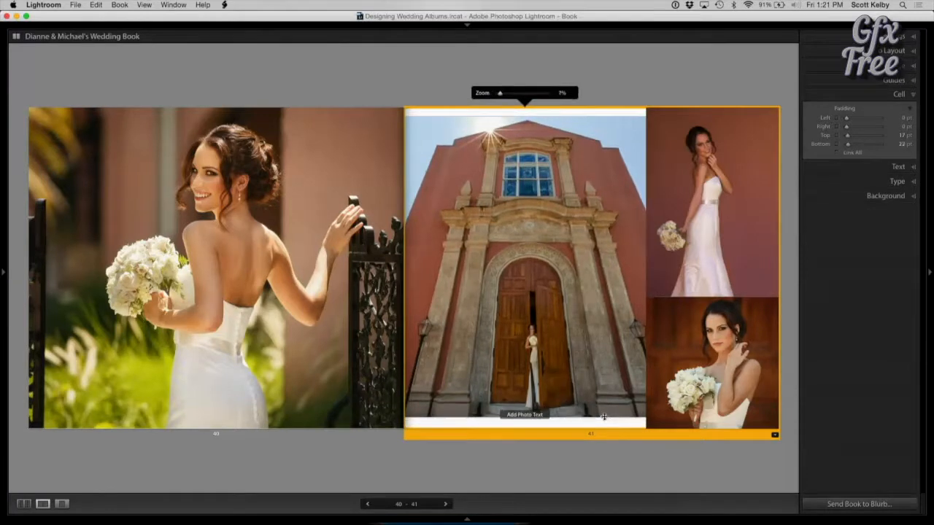
pyautogui.moveTo(404, 333); pyautogui.dragTo(413, 333)
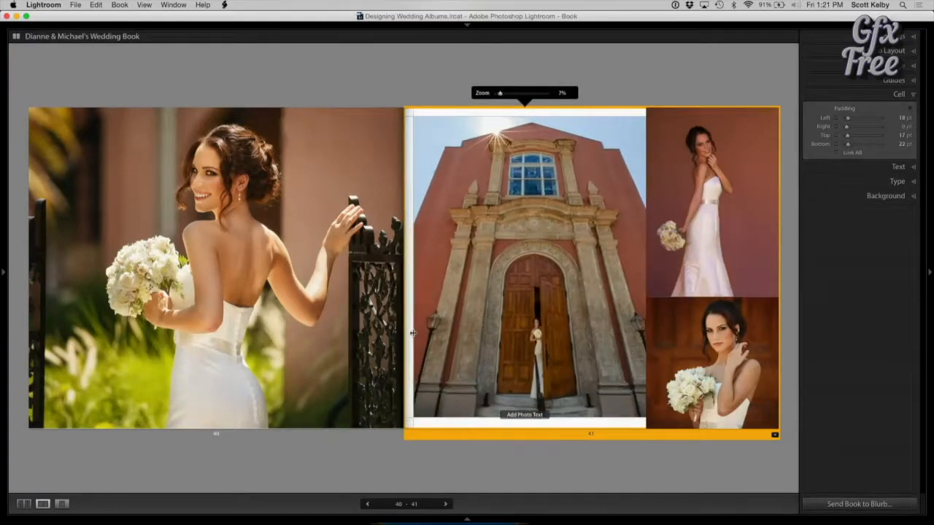
# - Unlink the padding of page 41's upper bride portrait, and inset the right side of the church photo
pyautogui.click(670, 227)
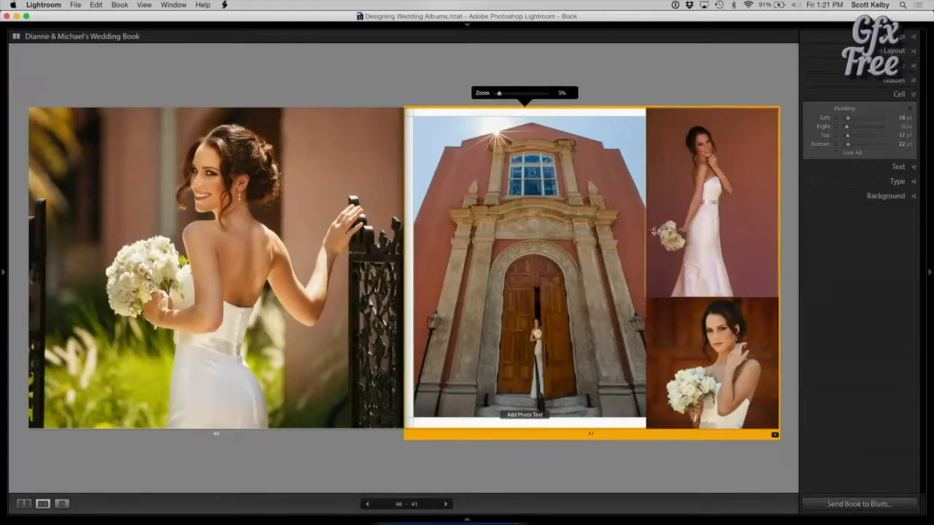
pyautogui.click(642, 228)
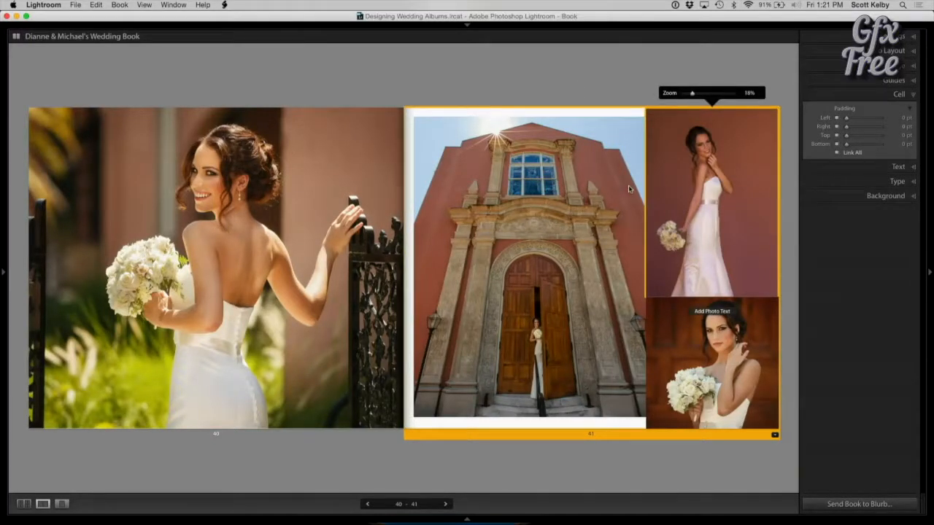
pyautogui.click(837, 152)
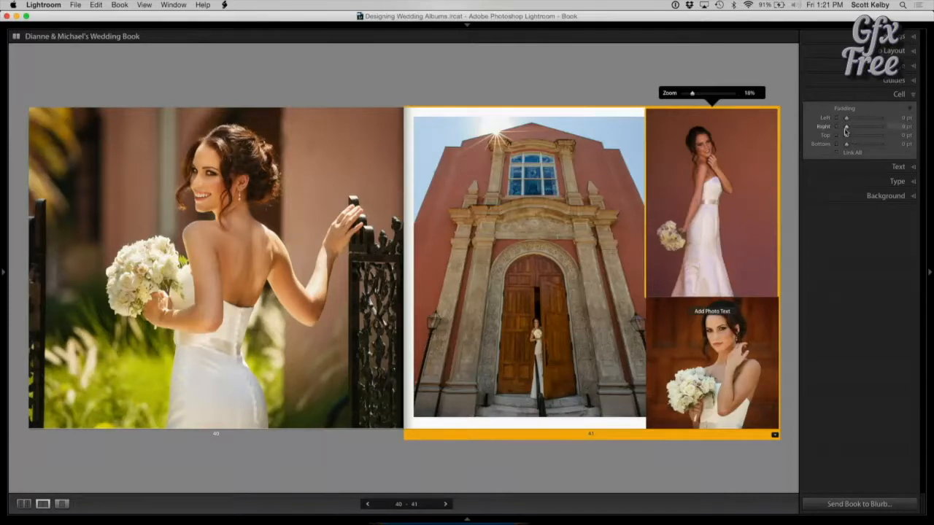
pyautogui.moveTo(846, 132); pyautogui.dragTo(845, 128)
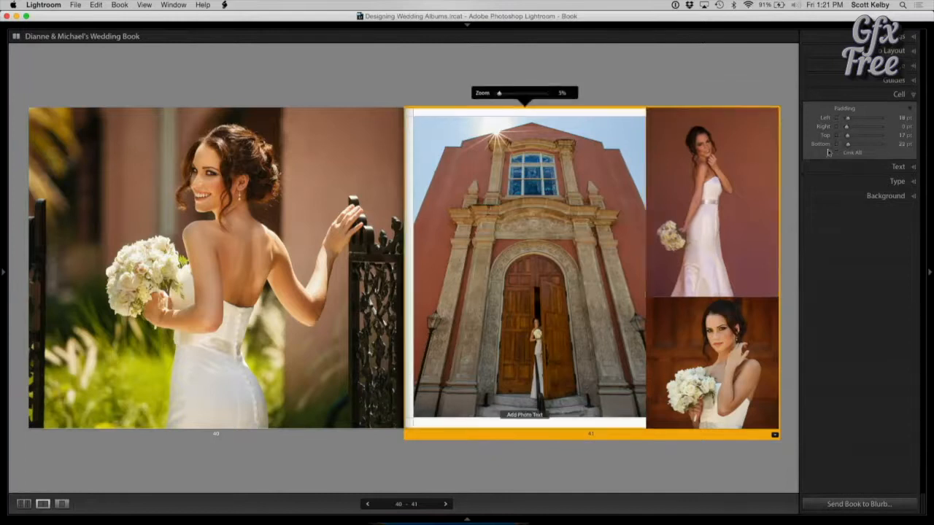
pyautogui.moveTo(846, 131); pyautogui.dragTo(847, 132)
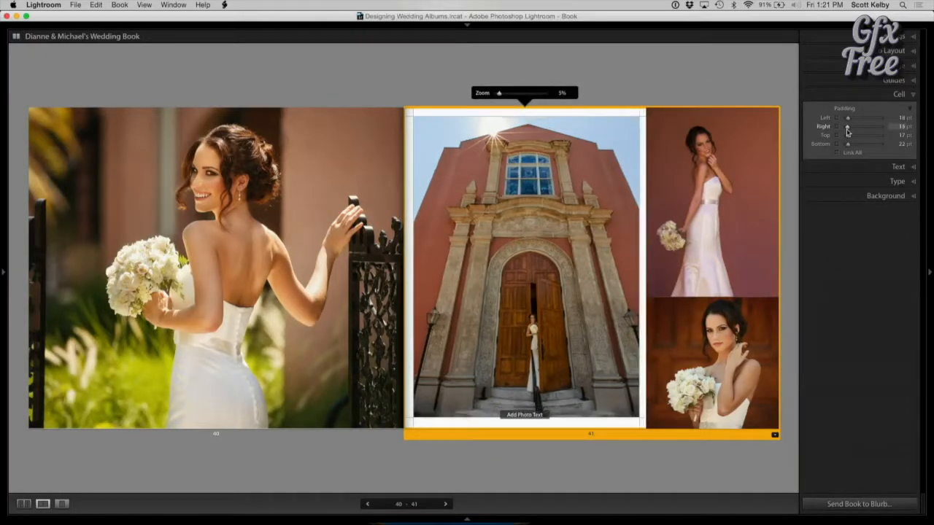
# - Inset page 41's upper bride portrait 12 pt at the bottom, 16 pt left, 18 pt at the top, and 21 pt right
pyautogui.click(710, 81)
pyautogui.click(711, 146)
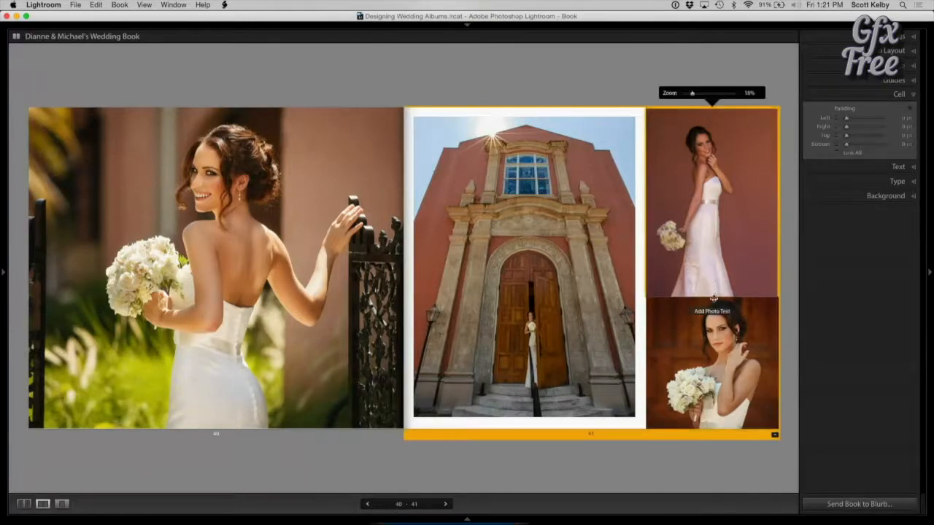
pyautogui.click(724, 299)
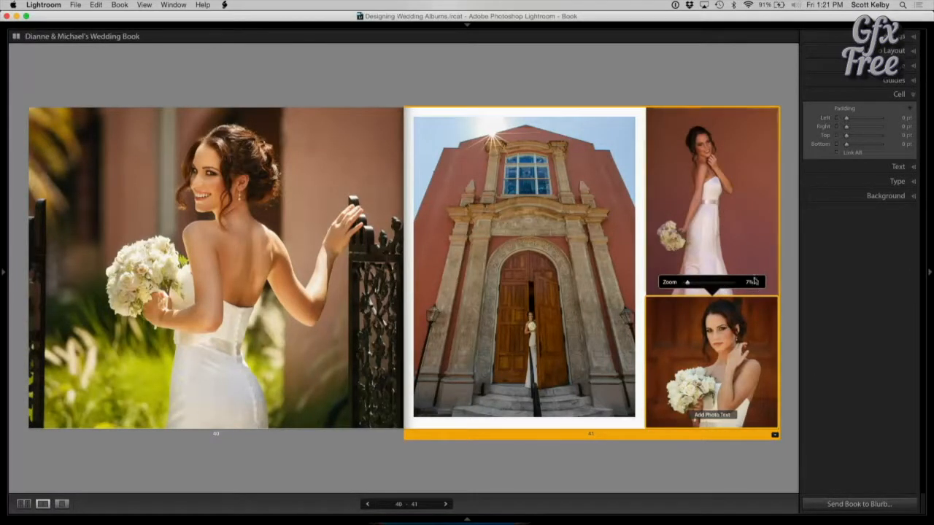
pyautogui.click(755, 251)
pyautogui.moveTo(843, 146); pyautogui.dragTo(847, 145)
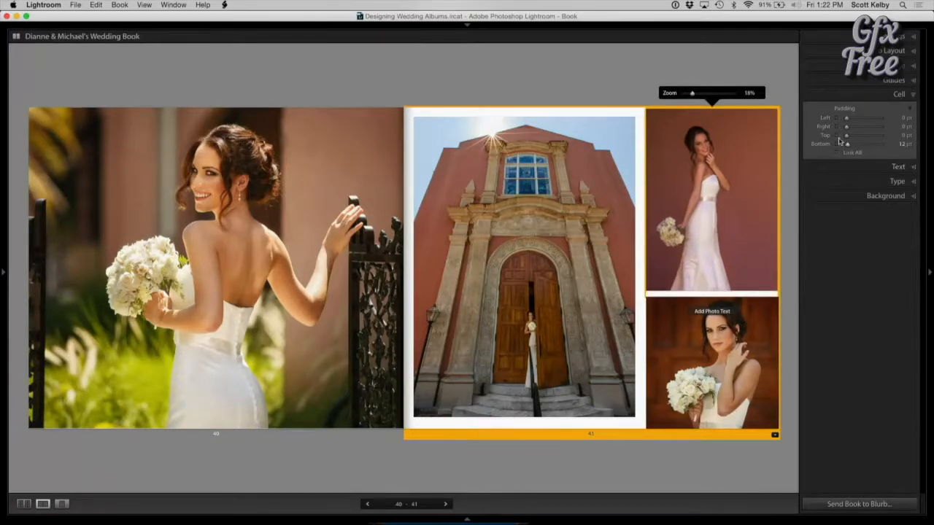
pyautogui.moveTo(847, 118); pyautogui.dragTo(849, 120)
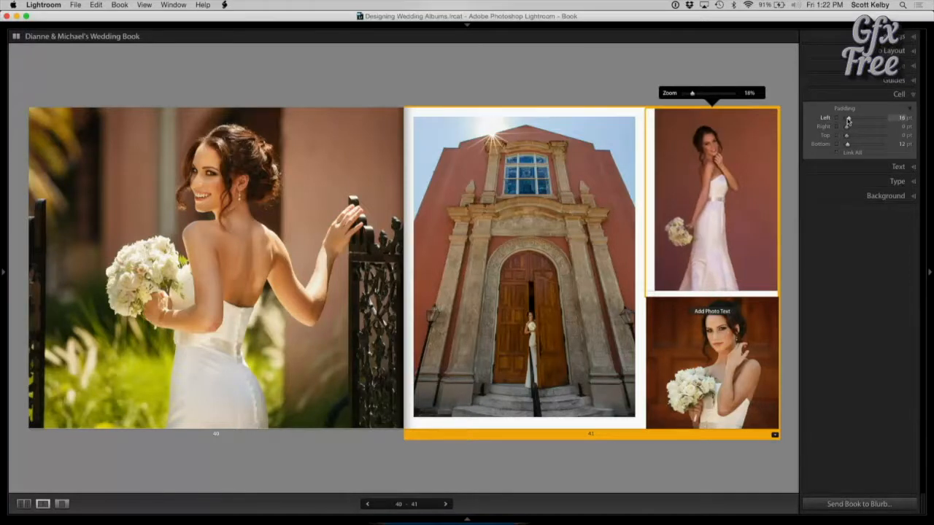
pyautogui.moveTo(758, 111); pyautogui.dragTo(758, 116)
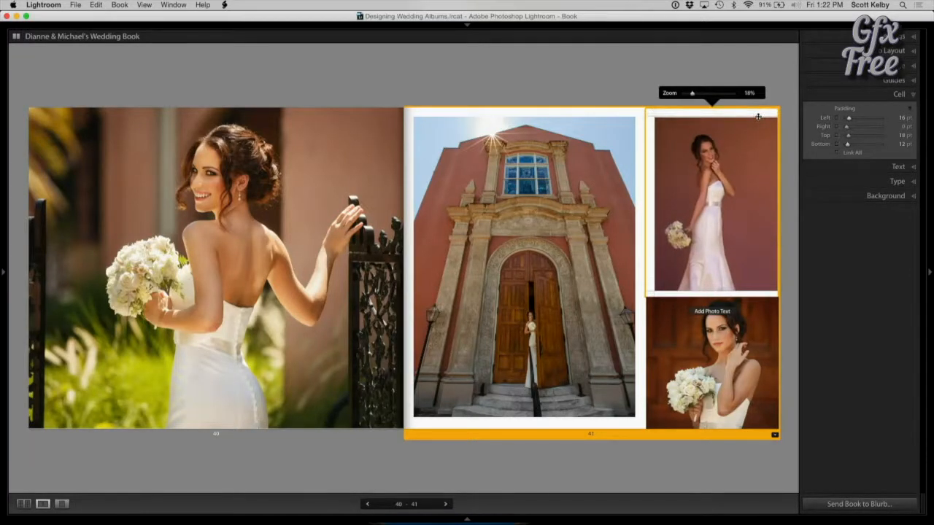
pyautogui.moveTo(777, 149); pyautogui.dragTo(768, 151)
# - Inset page 41's lower bride portrait 15 pt left, 21 pt right, and 22 pt at the bottom
pyautogui.click(733, 347)
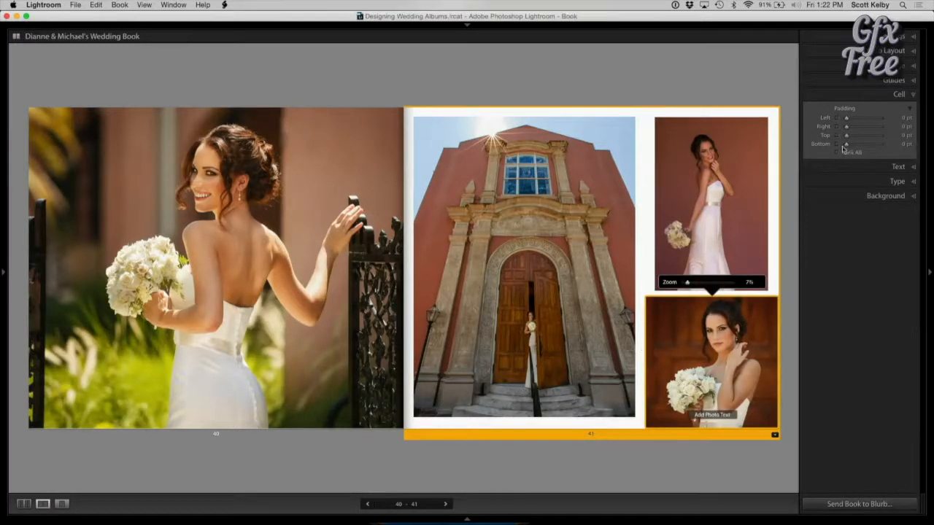
pyautogui.moveTo(648, 341); pyautogui.dragTo(655, 340)
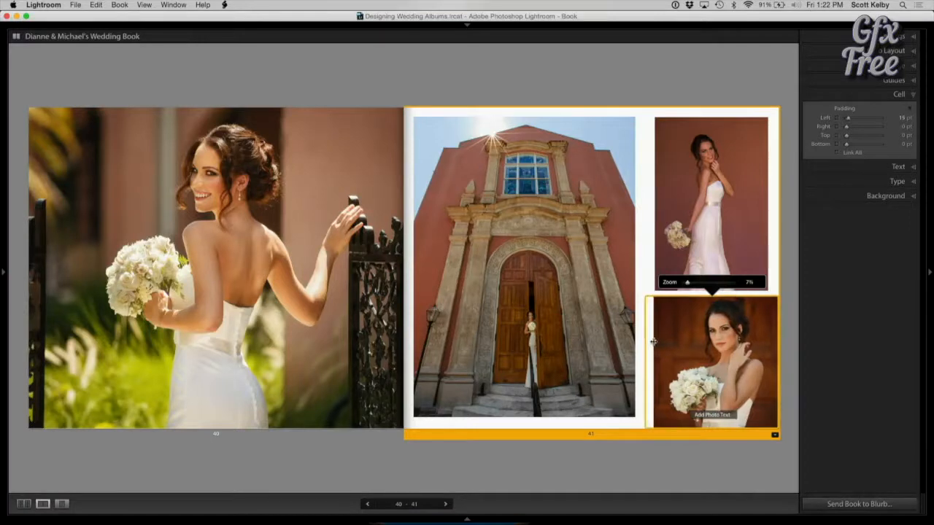
pyautogui.moveTo(776, 315); pyautogui.dragTo(766, 317)
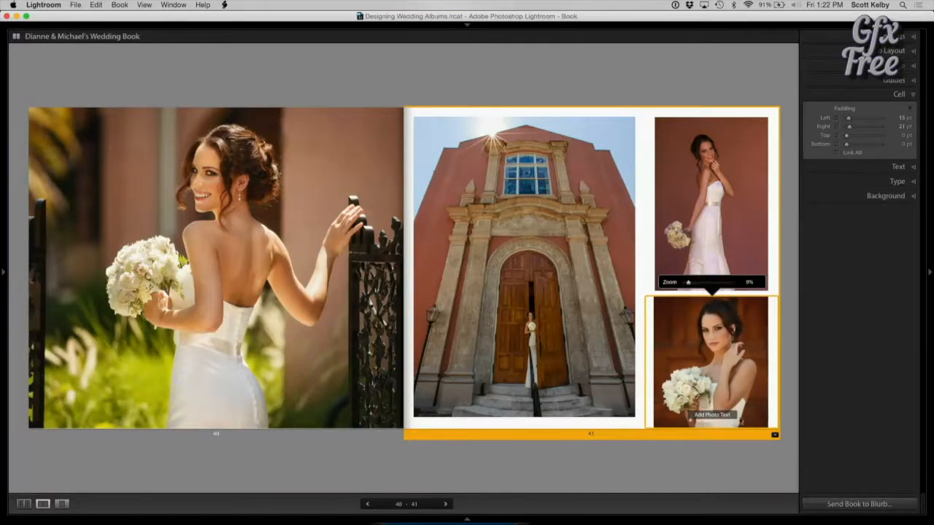
pyautogui.moveTo(738, 427); pyautogui.dragTo(738, 416)
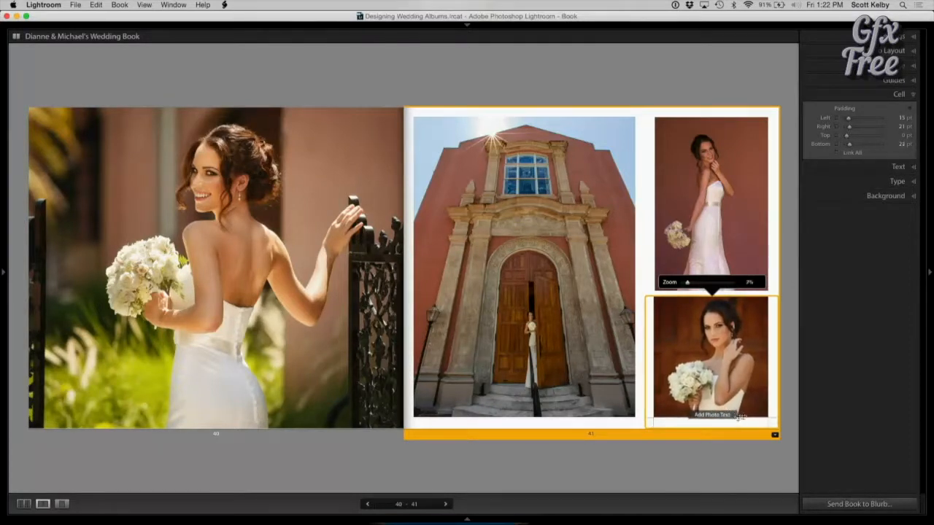
pyautogui.click(785, 413)
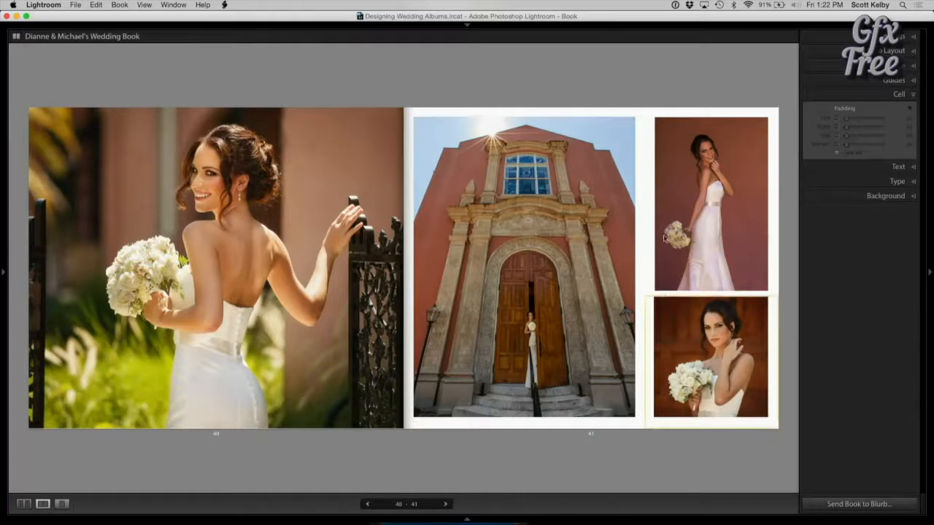
# - Reduce the upper bride portrait's left padding to 0 pt, and extend the lower portrait's left side back to line up with it
pyautogui.click(650, 205)
pyautogui.moveTo(651, 203); pyautogui.dragTo(645, 202)
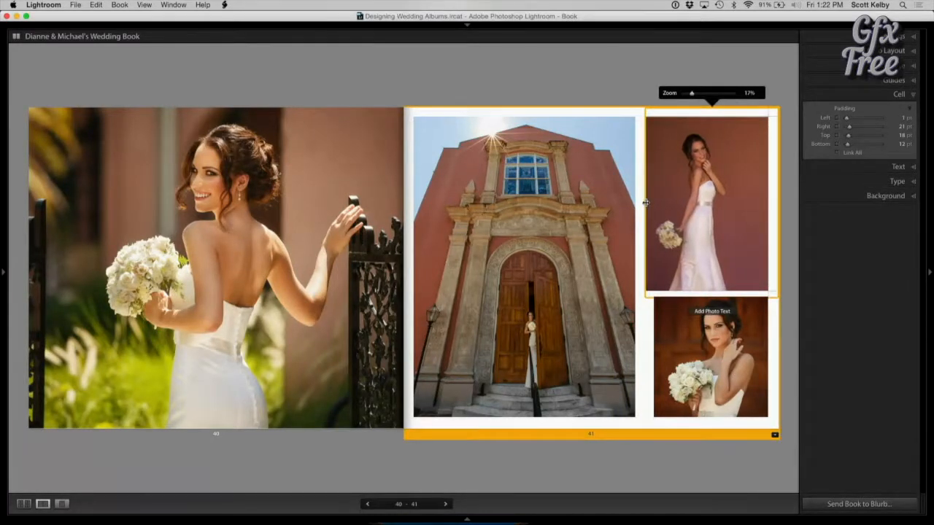
pyautogui.click(655, 353)
pyautogui.moveTo(654, 354); pyautogui.dragTo(646, 354)
pyautogui.click(792, 326)
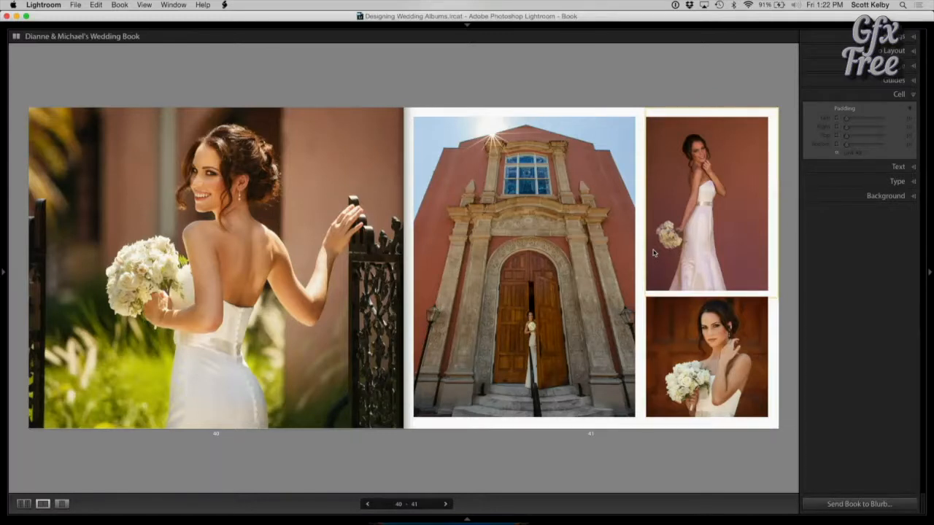
pyautogui.click(646, 160)
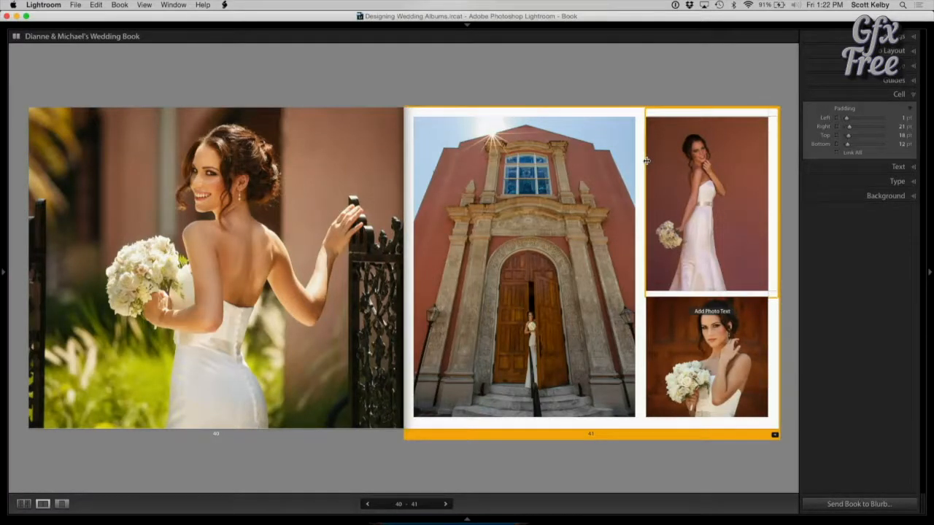
pyautogui.click(645, 162)
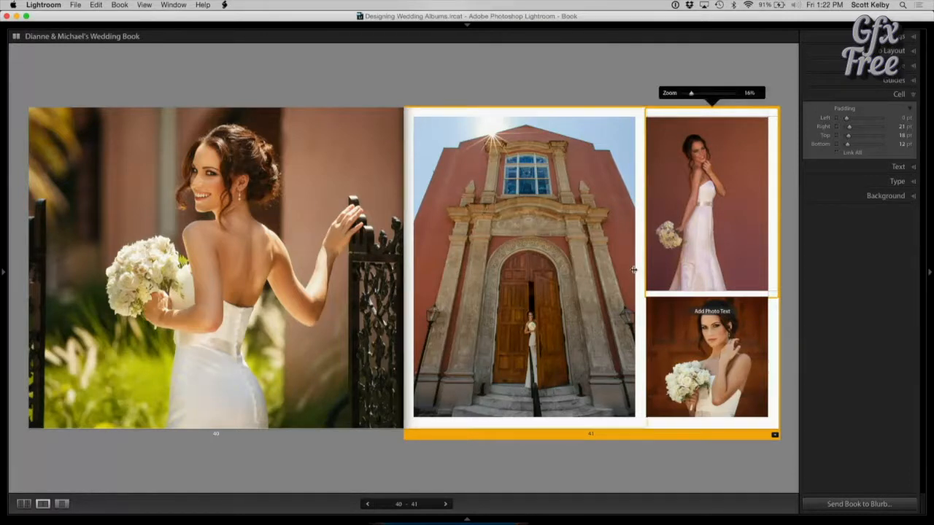
# - Set the right padding of page 41's large church photo to 17 pt
pyautogui.click(634, 269)
pyautogui.moveTo(635, 270); pyautogui.dragTo(636, 270)
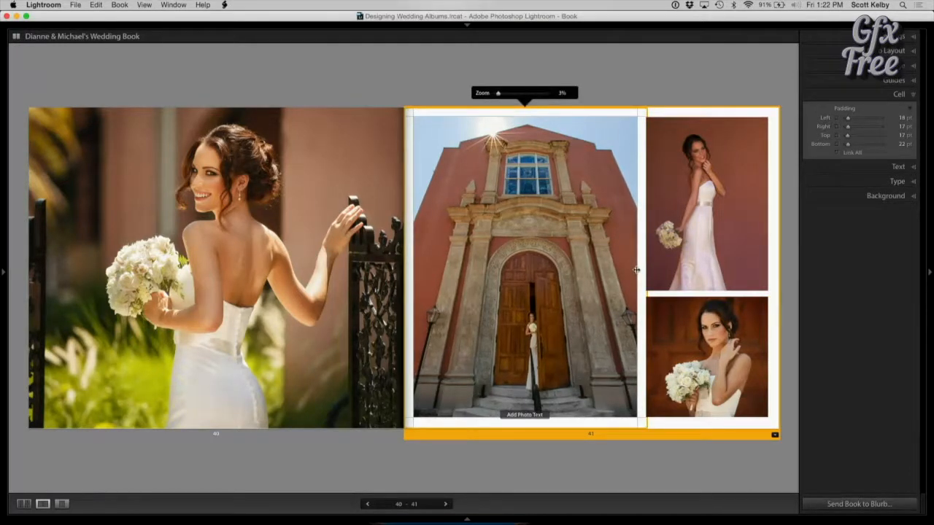
pyautogui.click(792, 319)
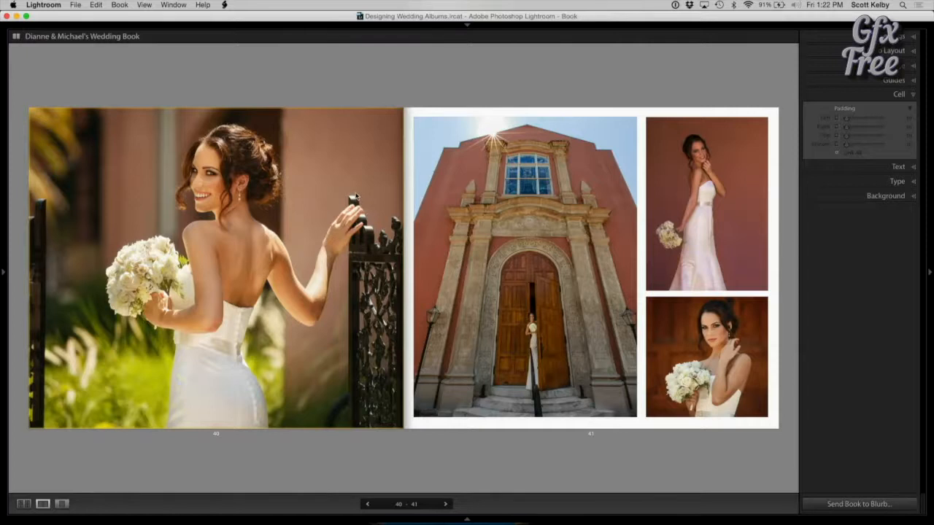
# - Inset page 40's full-page bride photo equally on all four sides to create a white border similar to page 41's
pyautogui.click(355, 197)
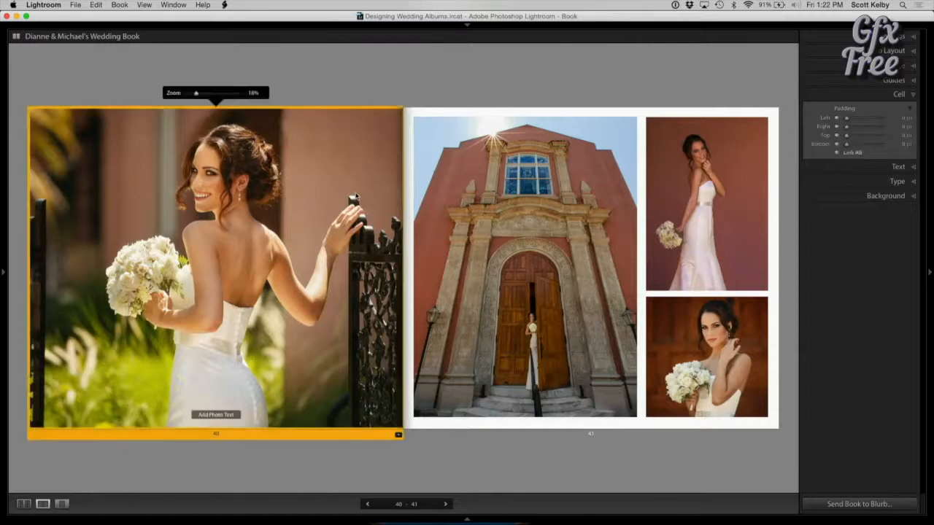
pyautogui.click(837, 154)
pyautogui.moveTo(396, 433); pyautogui.dragTo(392, 421)
pyautogui.click(451, 473)
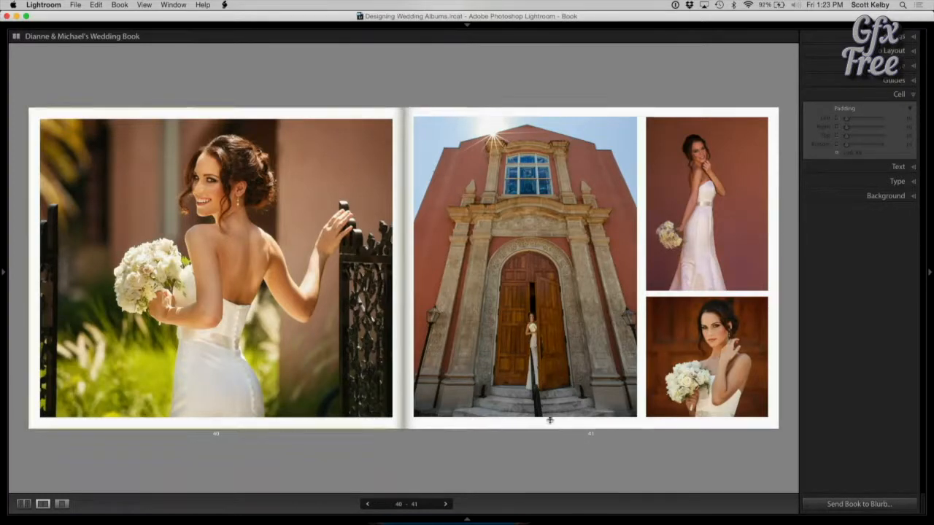
# - Go to the 42–43 spread and examine which 4 Photos template page 42 uses
pyautogui.click(447, 504)
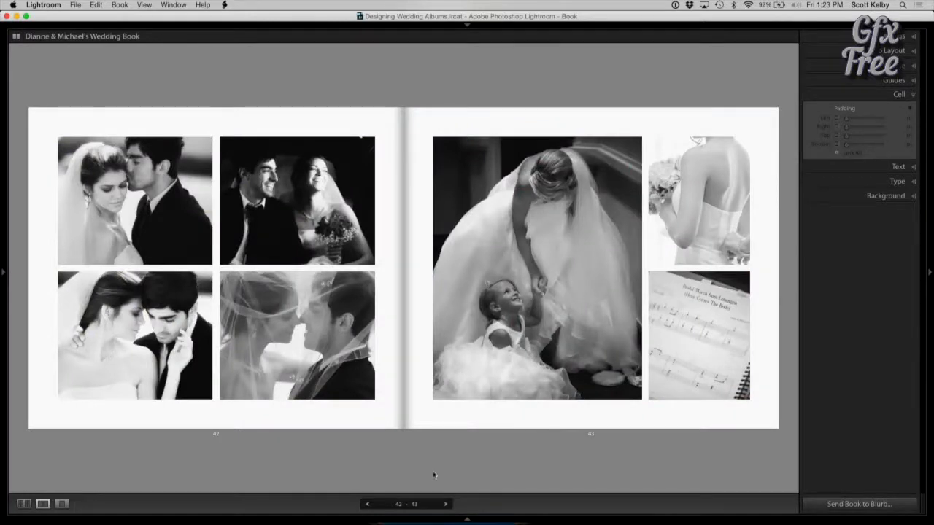
pyautogui.click(389, 424)
pyautogui.click(398, 434)
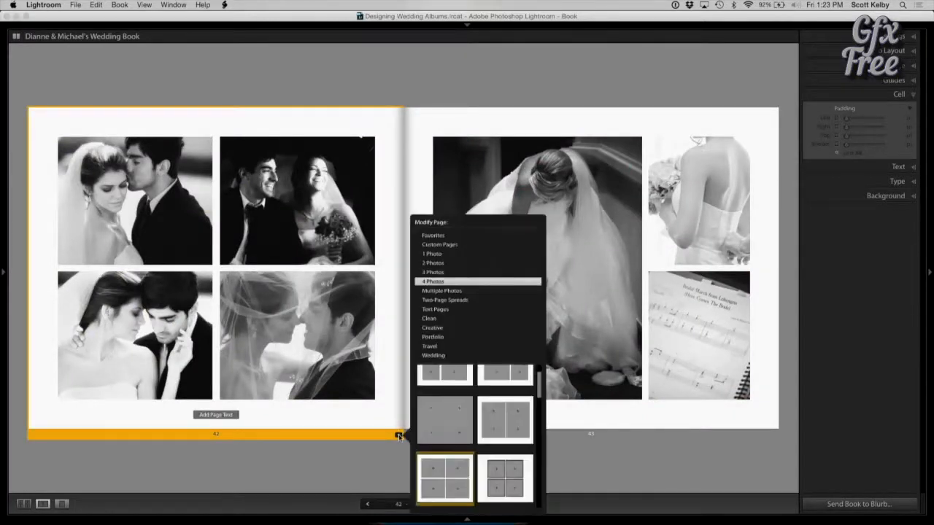
pyautogui.scroll(-2, 469, 442)
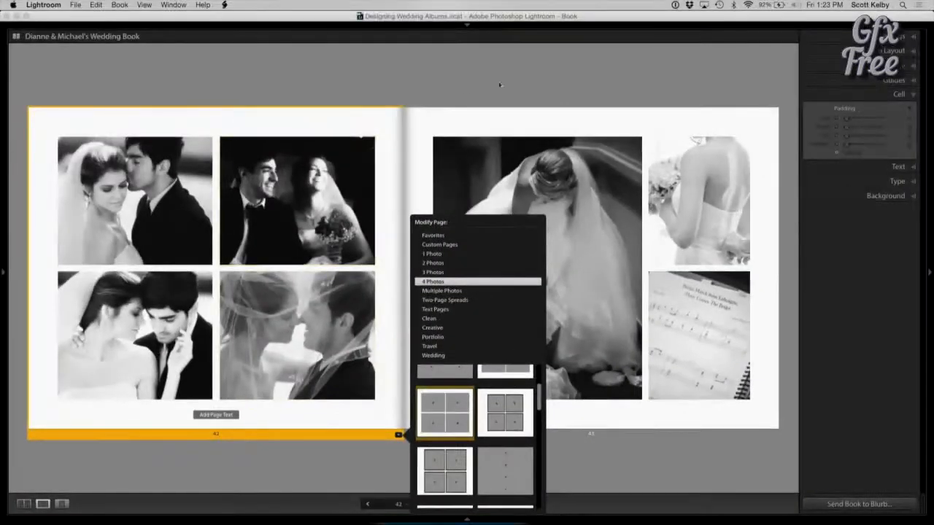
pyautogui.click(466, 90)
# - Examine which three-photo template page 43 uses for its large vertical cell beside two stacked smaller cells
pyautogui.click(722, 416)
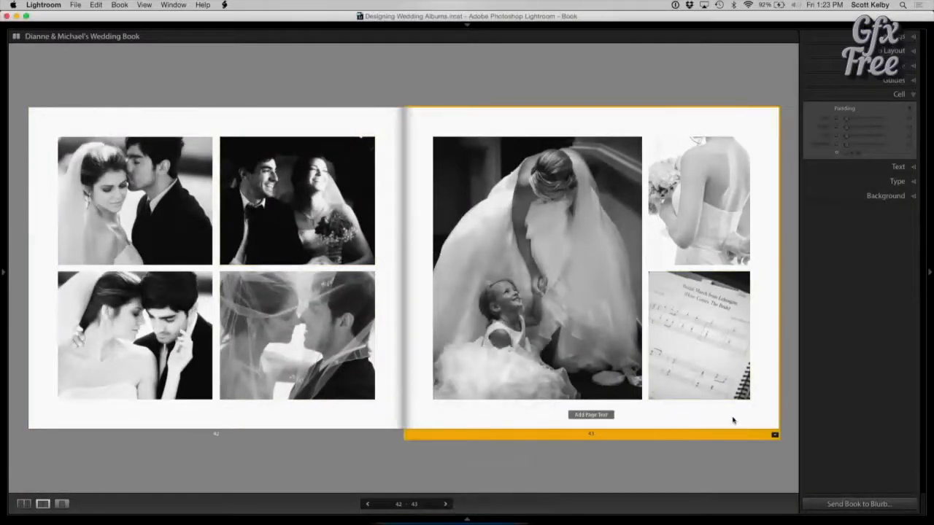
pyautogui.rightClick(733, 420)
pyautogui.click(724, 420)
pyautogui.click(774, 436)
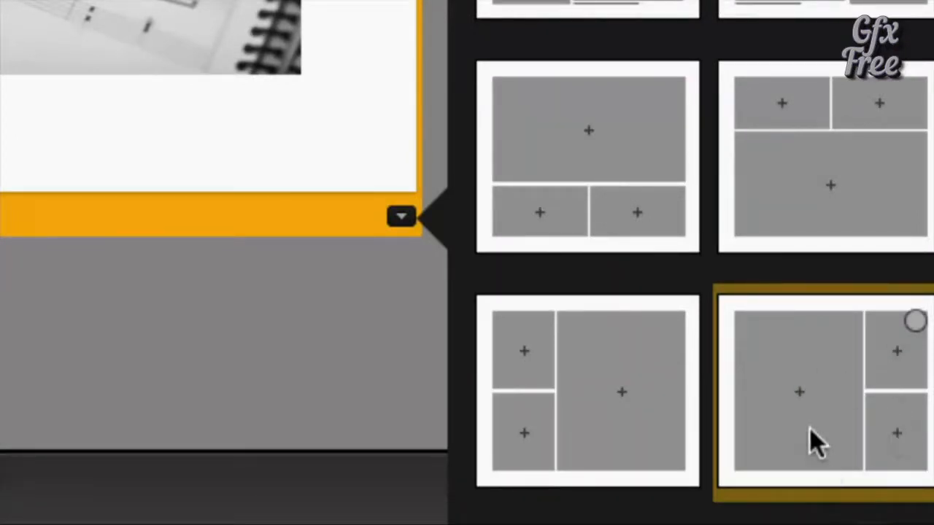
pyautogui.click(885, 385)
pyautogui.click(645, 92)
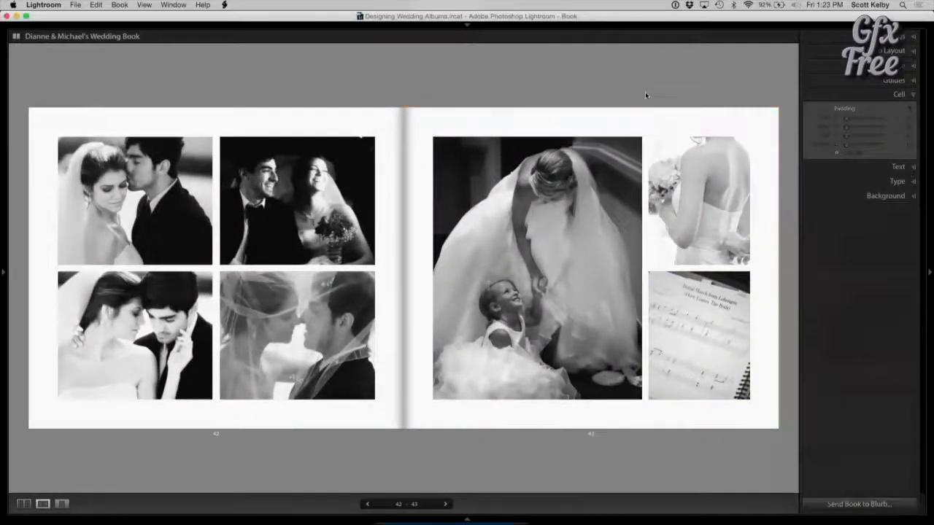
# - Go to the 44–45 spread and examine which 4 Photos template page 44 uses
pyautogui.click(445, 504)
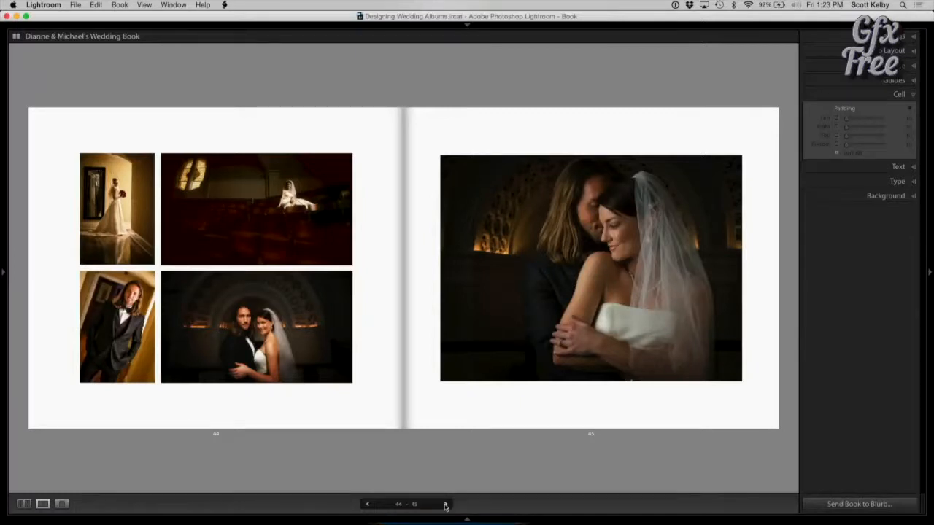
pyautogui.click(381, 423)
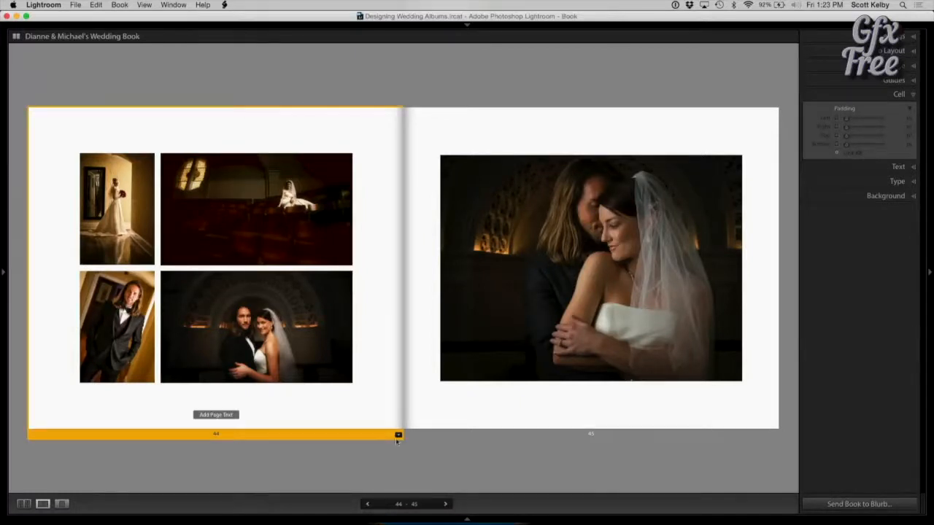
pyautogui.click(399, 435)
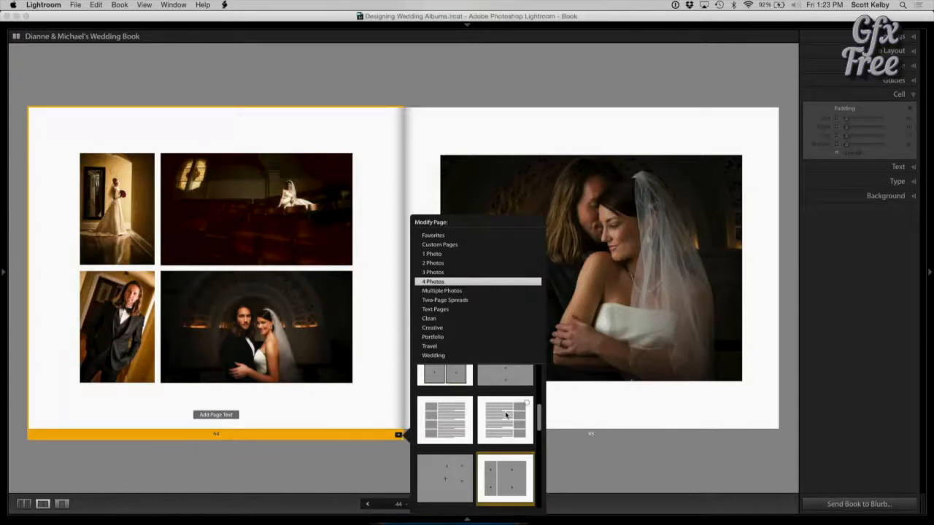
pyautogui.scroll(-3, 505, 415)
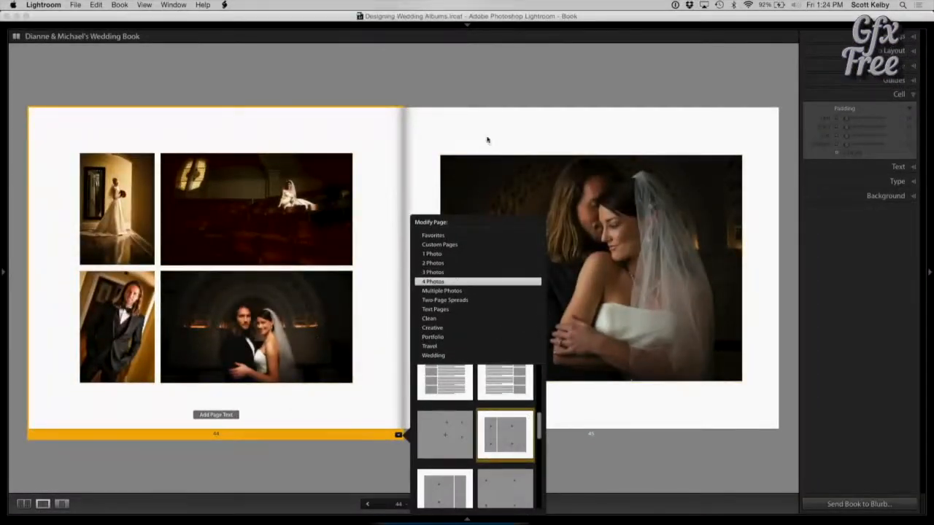
pyautogui.click(505, 436)
# - Examine page 45's layout among the 1 Photo templates, picking the bordered single-photo template it already uses
pyautogui.click(631, 298)
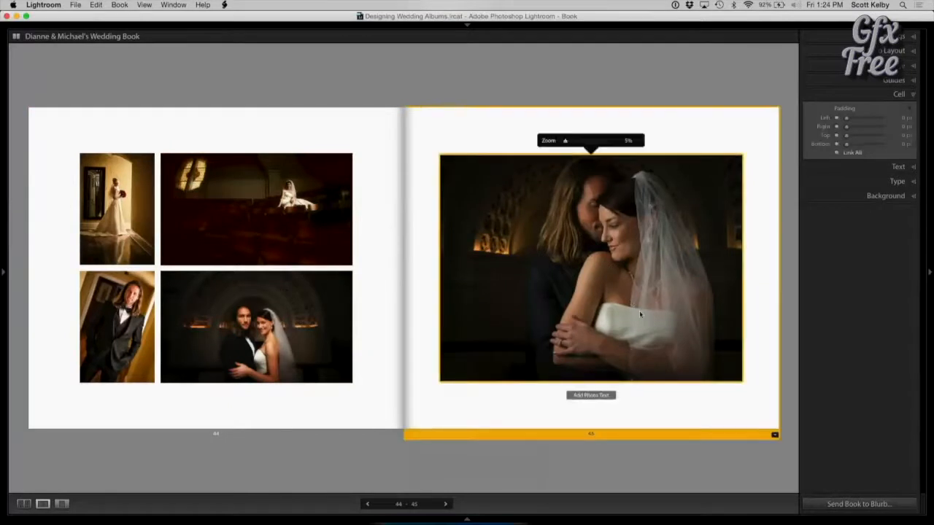
pyautogui.click(776, 436)
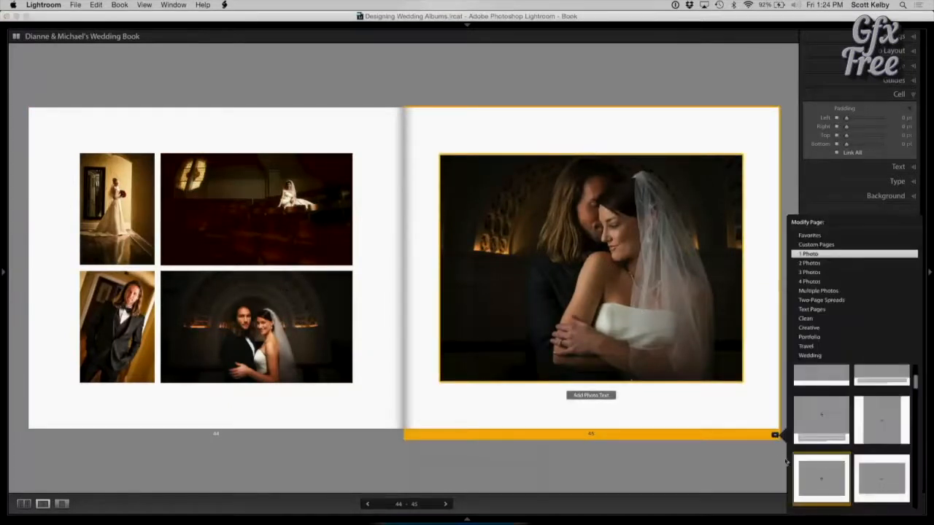
pyautogui.click(830, 461)
pyautogui.click(777, 436)
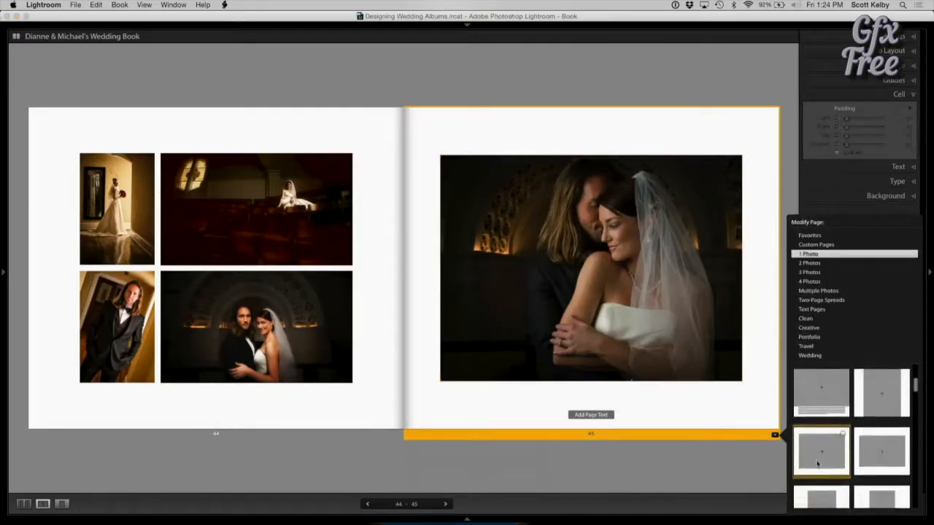
pyautogui.click(817, 463)
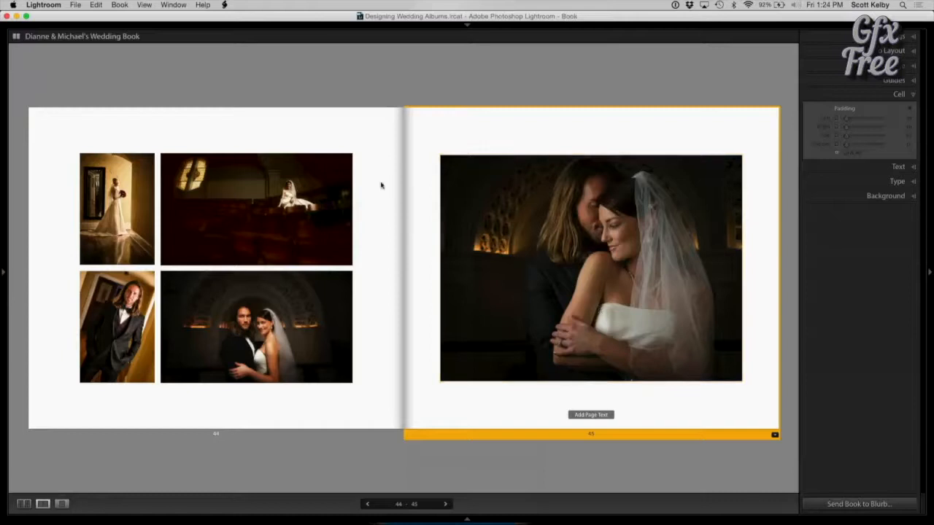
# - Try a 1 Photo template with a larger photo cell and narrower white border on page 45
pyautogui.click(722, 353)
pyautogui.click(774, 435)
pyautogui.scroll(-2, 821, 408)
pyautogui.click(819, 409)
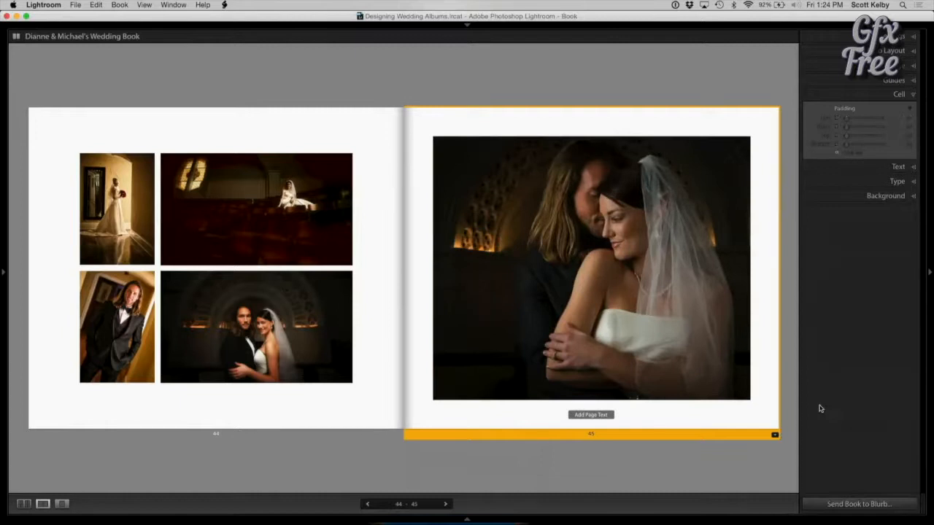
# - Switch page 45 back to the 1 Photo template with the smaller photo cell and wider white border
pyautogui.click(775, 435)
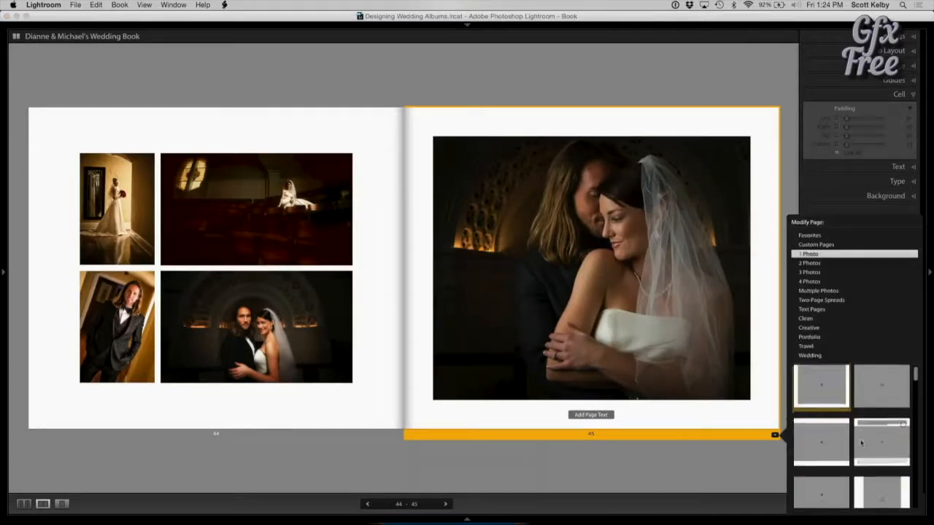
pyautogui.scroll(1, 861, 443)
pyautogui.click(837, 449)
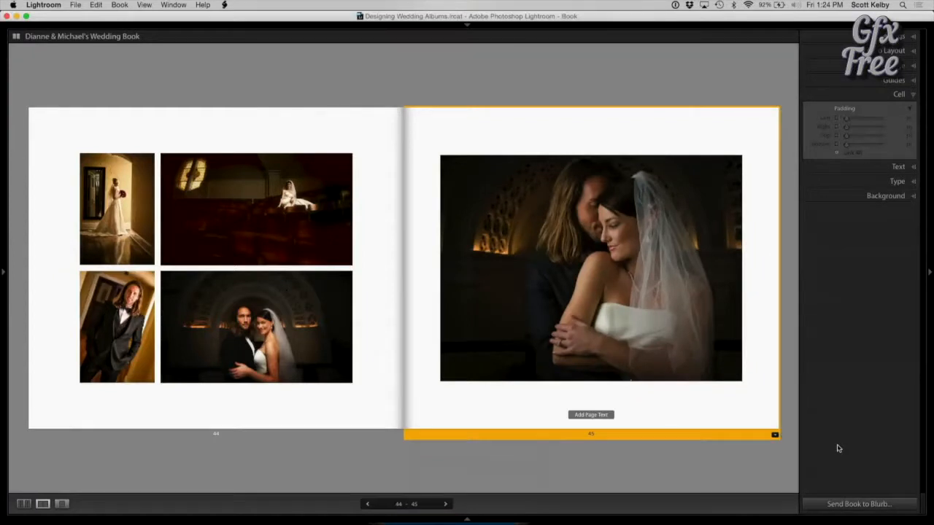
# - Try the 1 Photo template with a shorter, wider photo cell on page 45, and return to the taller-cell template
pyautogui.click(776, 436)
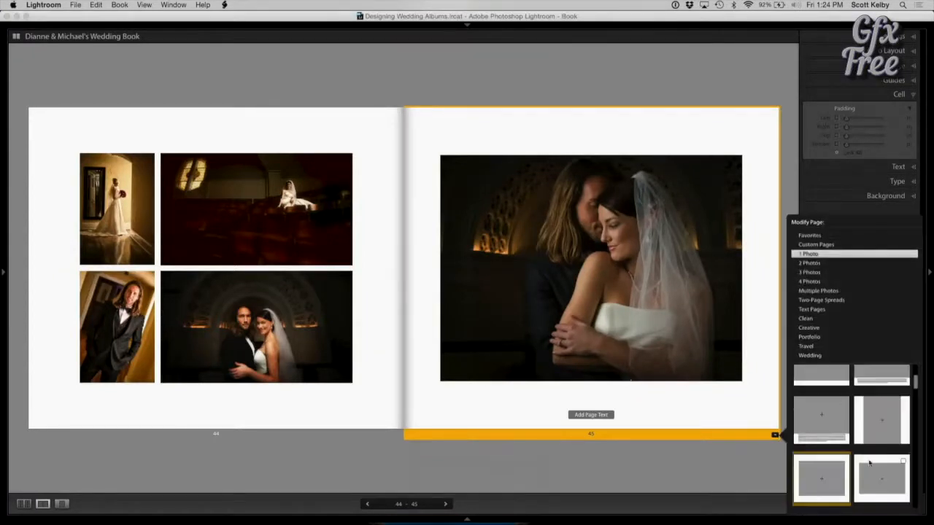
pyautogui.click(870, 467)
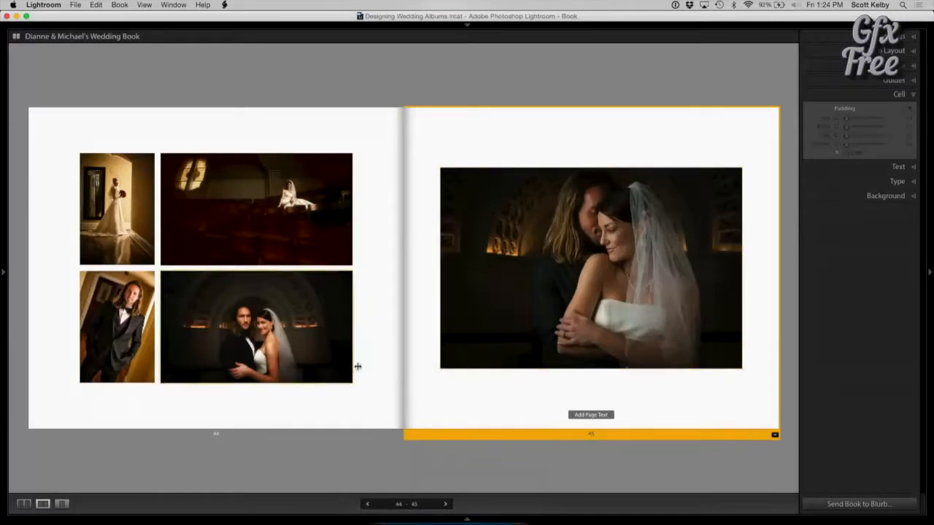
pyautogui.click(774, 435)
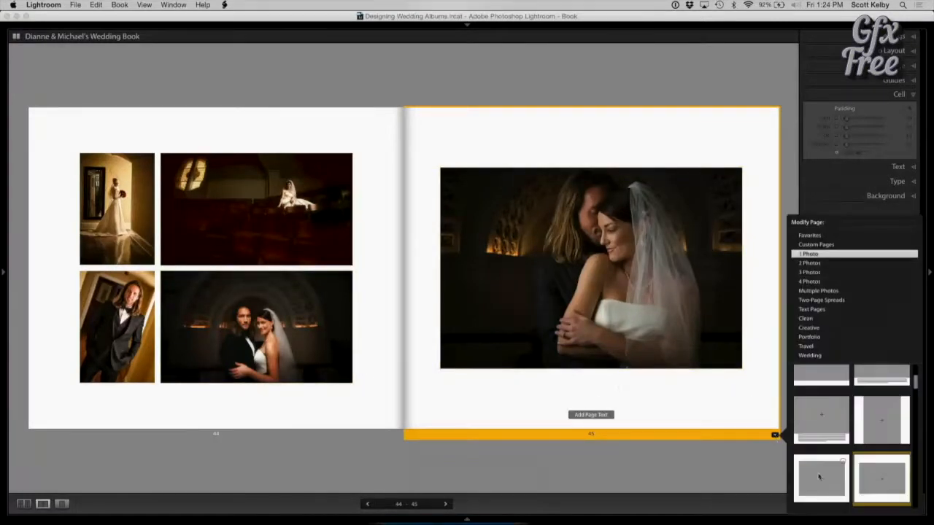
pyautogui.click(823, 485)
pyautogui.click(591, 93)
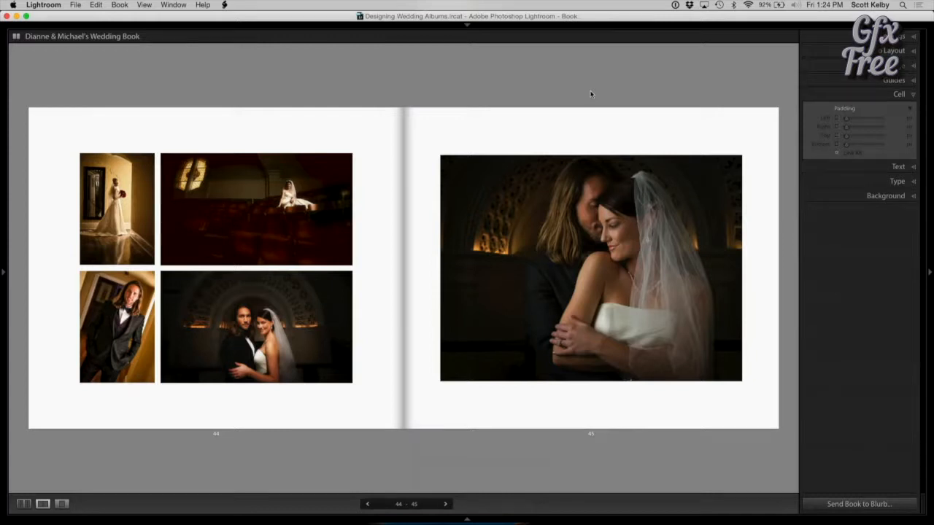
# - Go to the 46–47 spread and examine which 3 Photos template page 46 uses for its edge-to-edge row
pyautogui.click(445, 504)
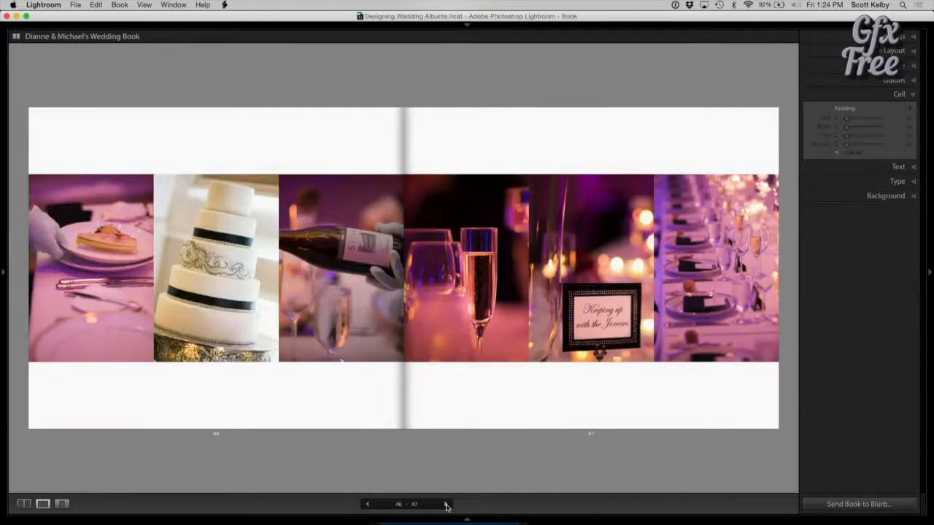
pyautogui.click(385, 420)
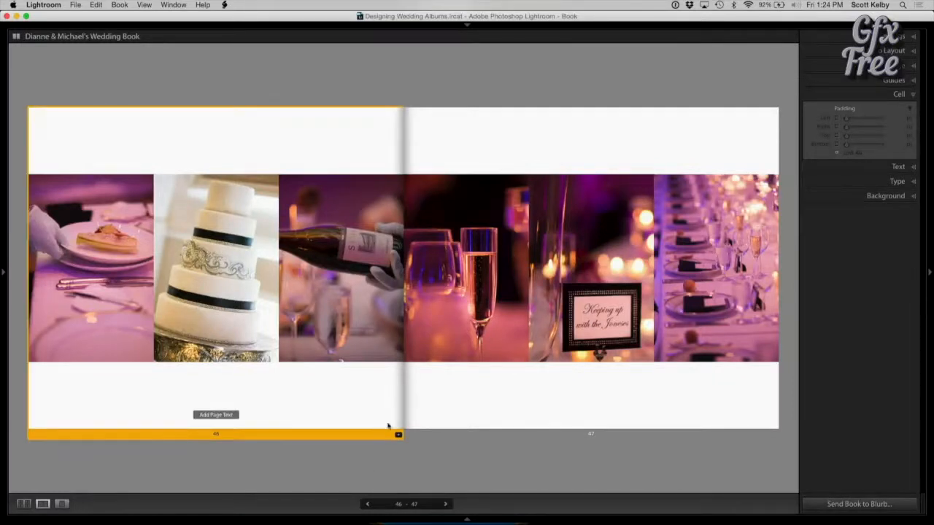
pyautogui.click(398, 435)
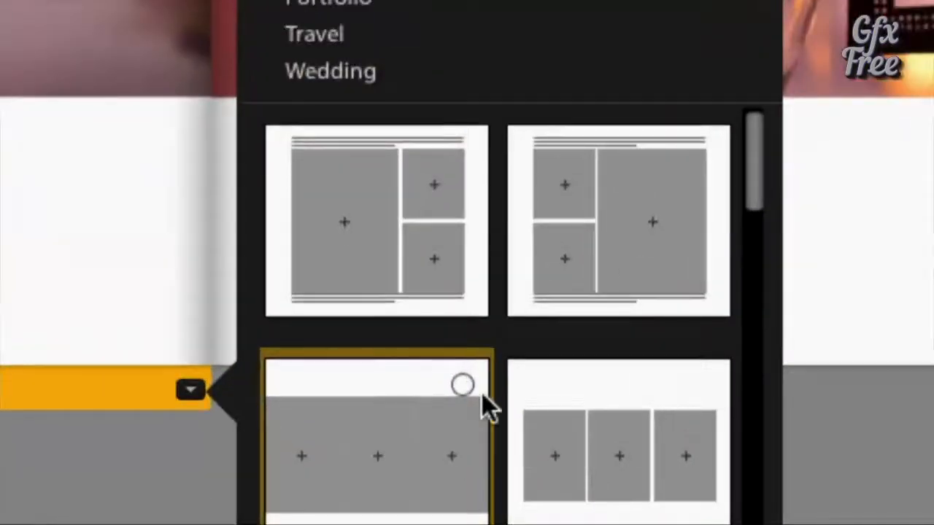
pyautogui.scroll(-2, 471, 439)
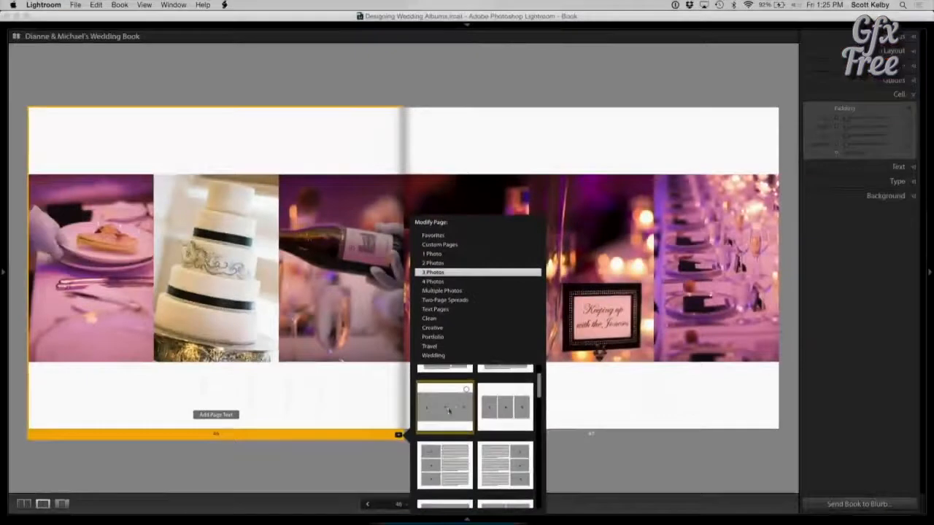
pyautogui.click(423, 291)
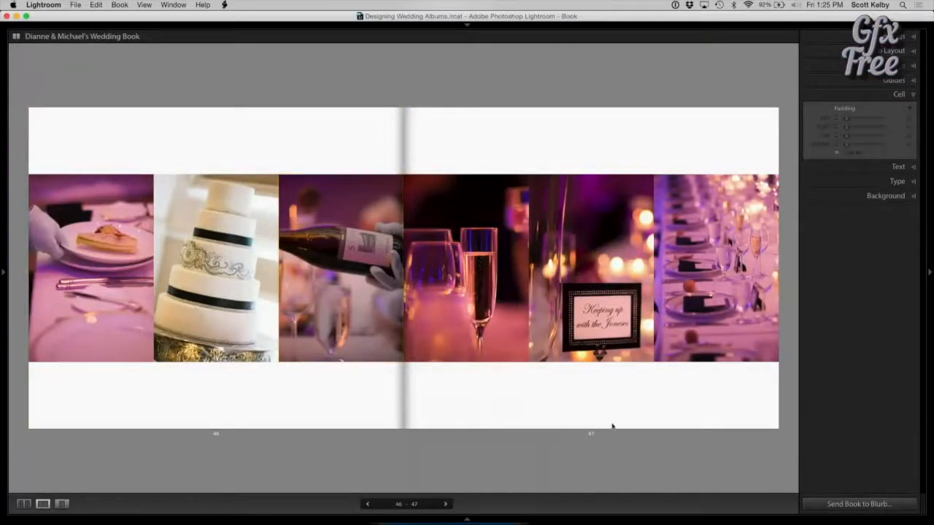
pyautogui.click(641, 404)
pyautogui.click(648, 469)
# - Go to the 48–49 spread and apply the 1 Photo template with an even white border to page 48
pyautogui.click(446, 504)
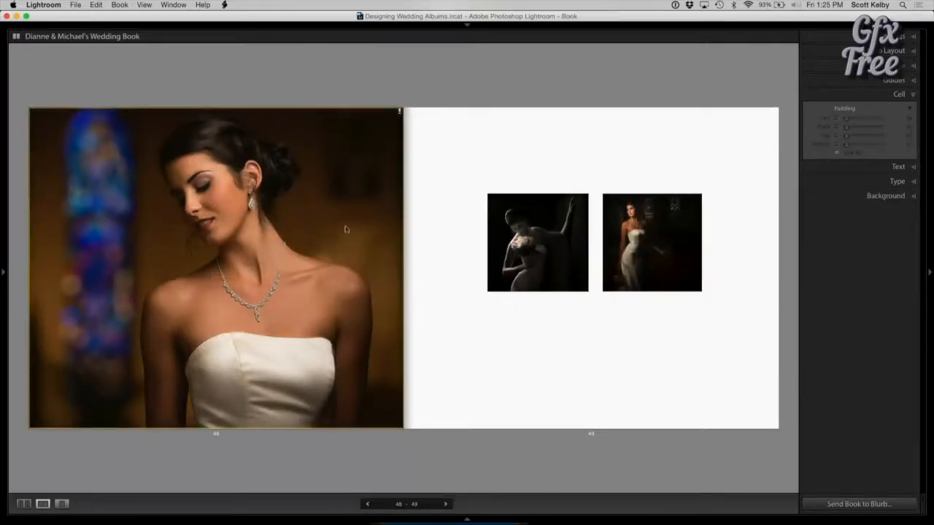
pyautogui.click(368, 410)
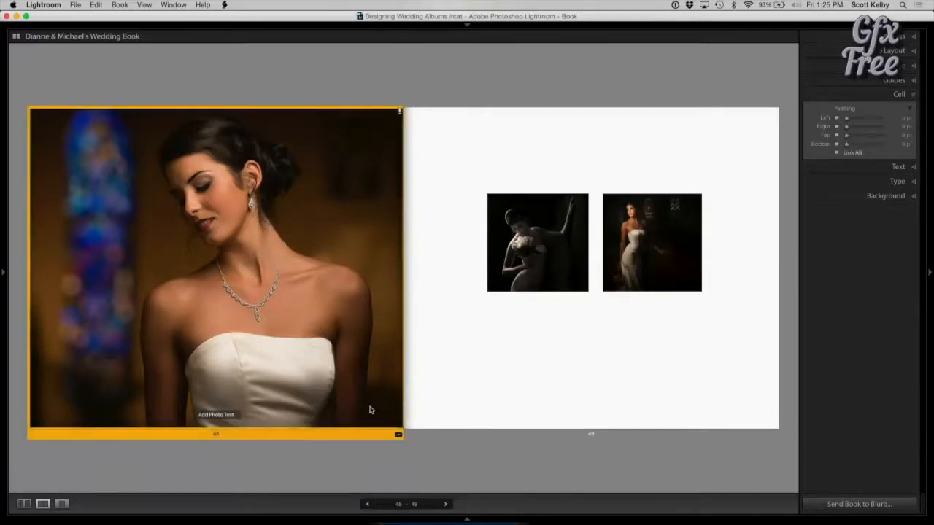
pyautogui.click(398, 434)
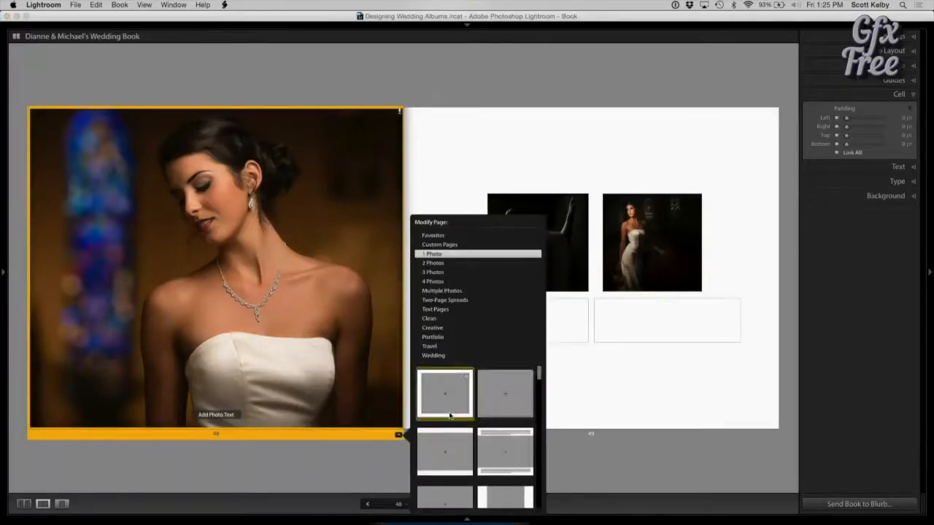
pyautogui.click(450, 414)
pyautogui.click(420, 83)
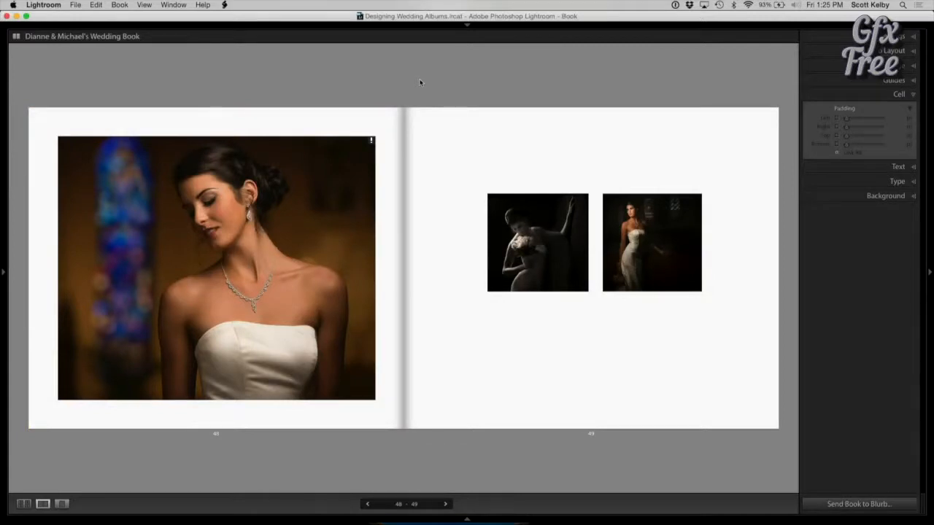
# - Switch page 48 back to the full-page 1 Photo template without a border
pyautogui.click(386, 419)
pyautogui.click(398, 434)
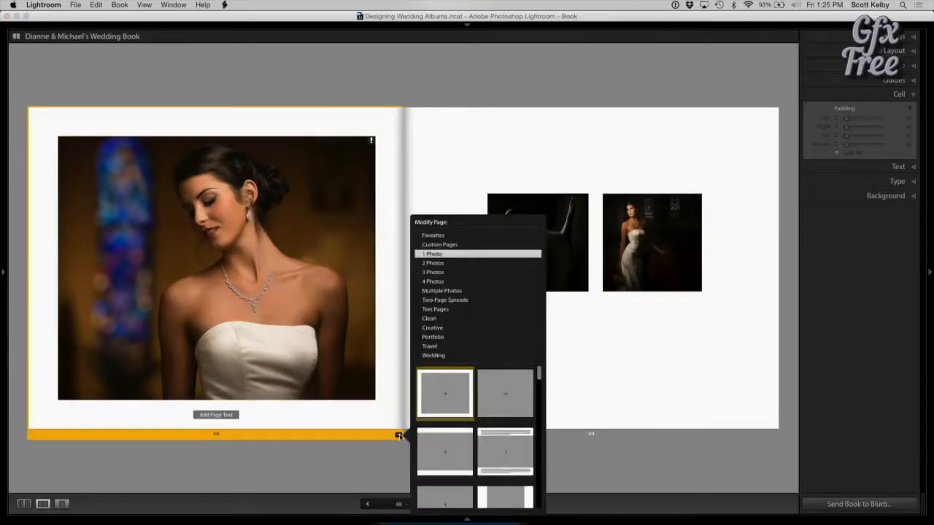
pyautogui.click(494, 411)
pyautogui.click(484, 92)
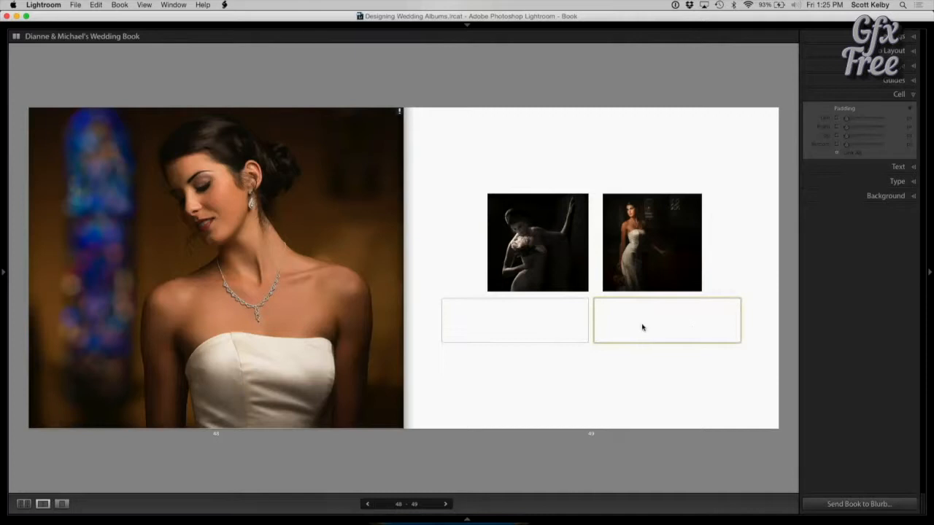
# - Reset page 49 by reapplying the 2 Photos template with two side-by-side cells and text areas below
pyautogui.click(728, 287)
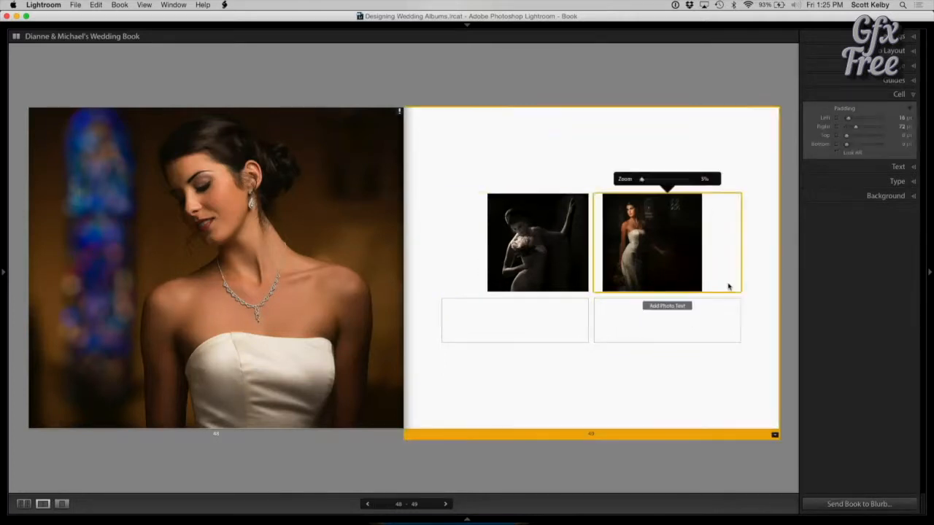
pyautogui.click(775, 435)
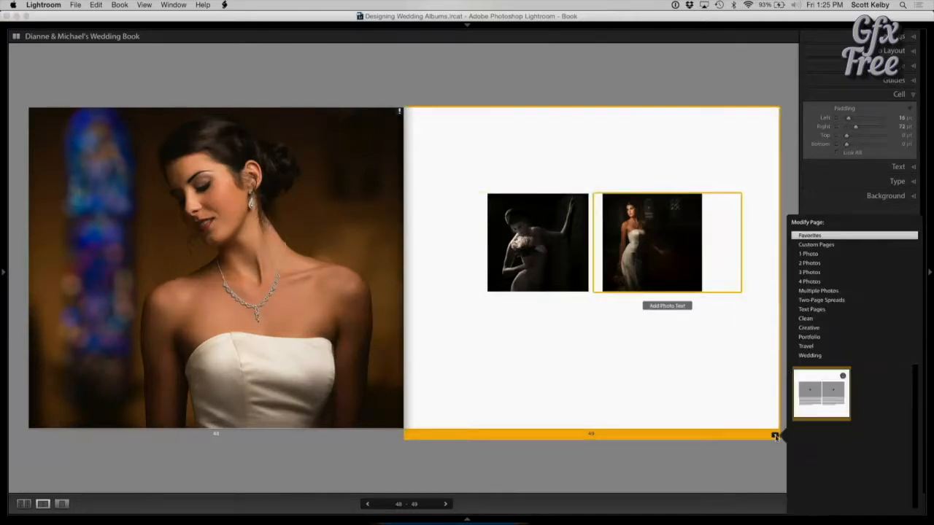
pyautogui.click(812, 263)
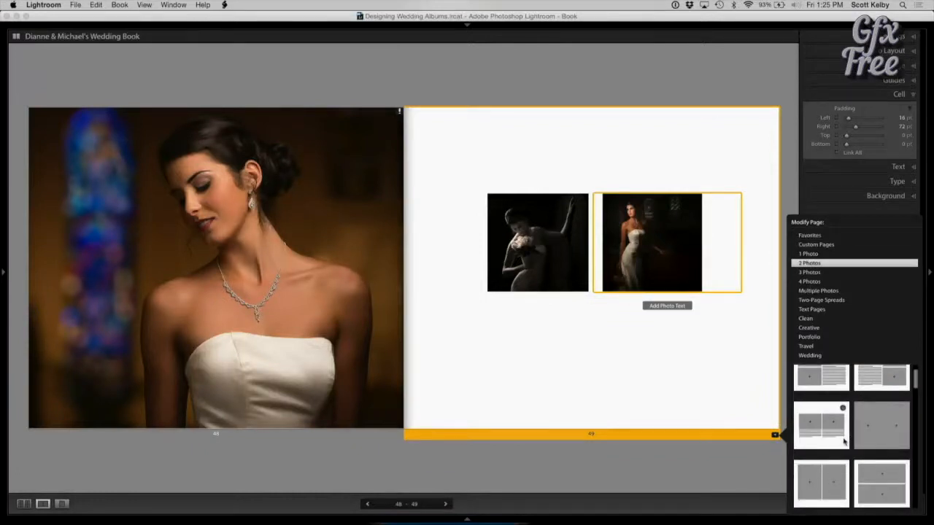
pyautogui.click(842, 444)
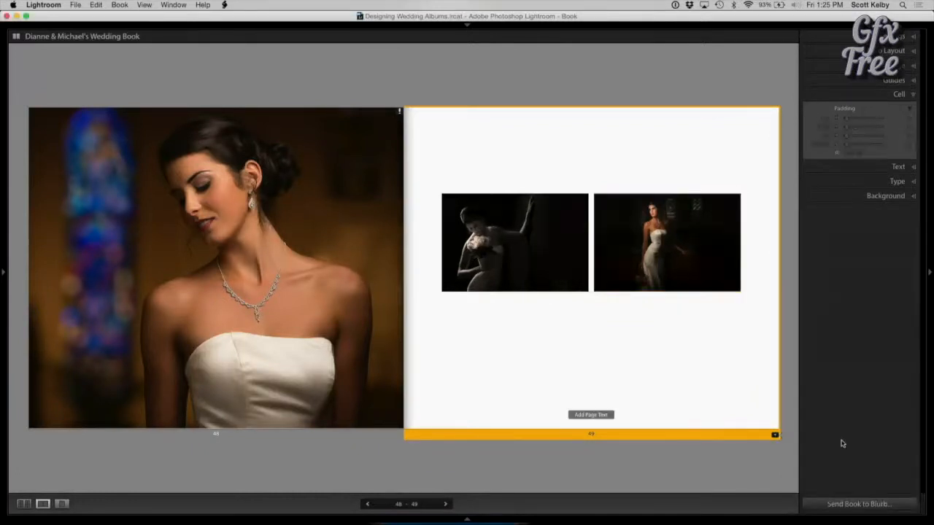
# - Give the first photo cell on page 49 a left padding of 88 pt so the photo becomes square
pyautogui.click(775, 436)
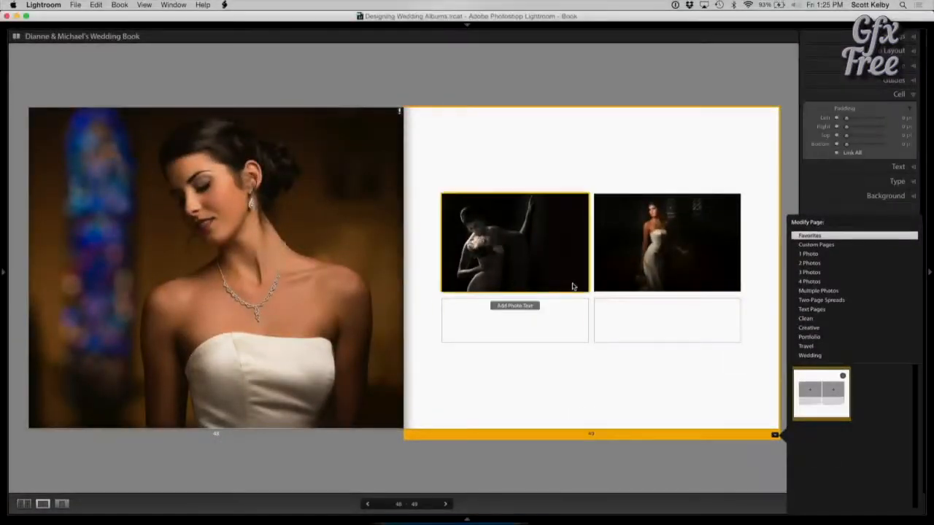
pyautogui.click(573, 287)
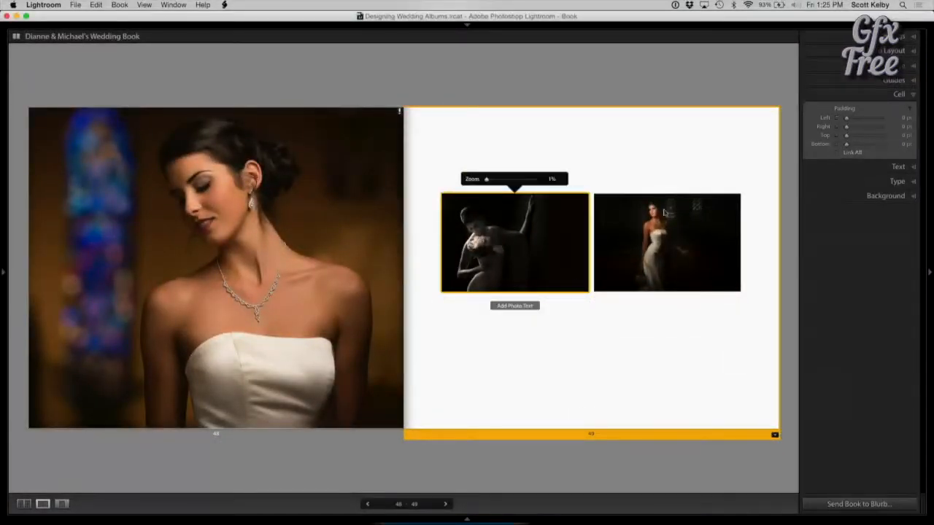
pyautogui.moveTo(443, 248); pyautogui.dragTo(489, 248)
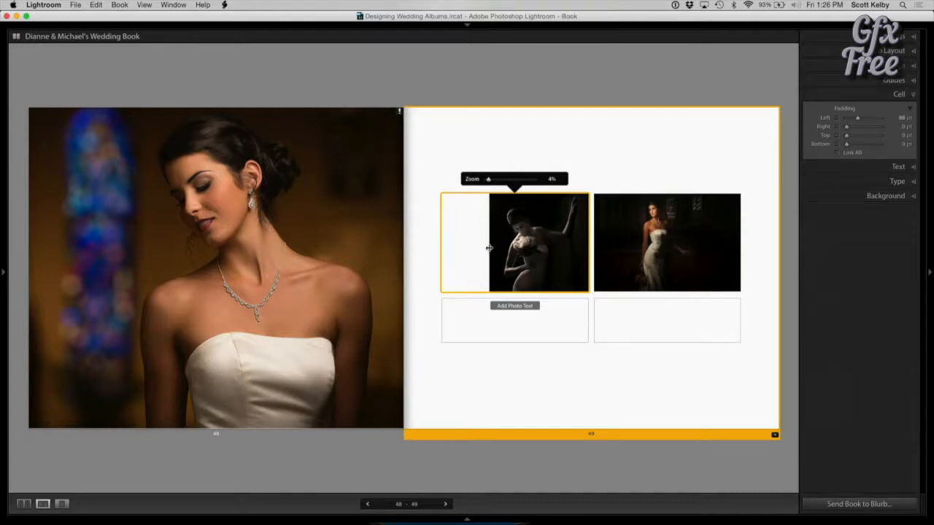
# - Set the second page 49 photo's right padding to 88 pt, and view the page options that include Save as Custom Page
pyautogui.click(632, 268)
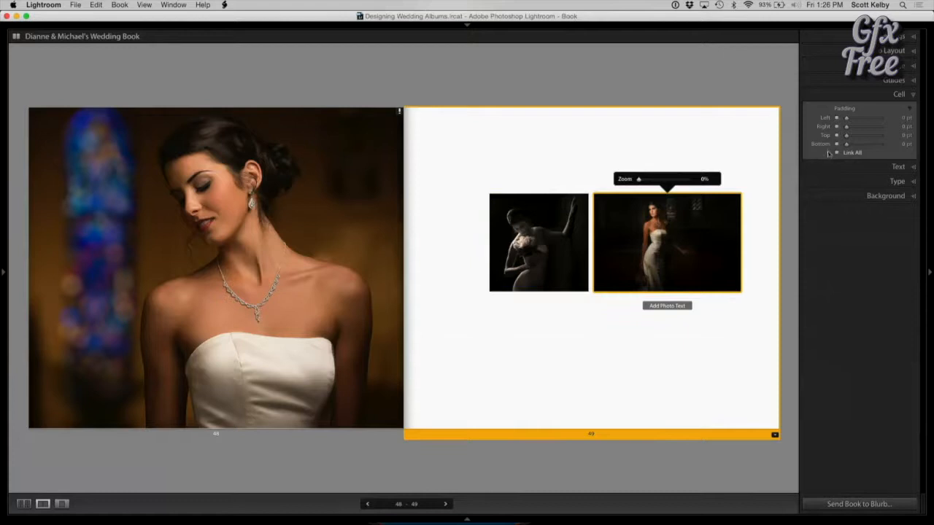
pyautogui.click(905, 127)
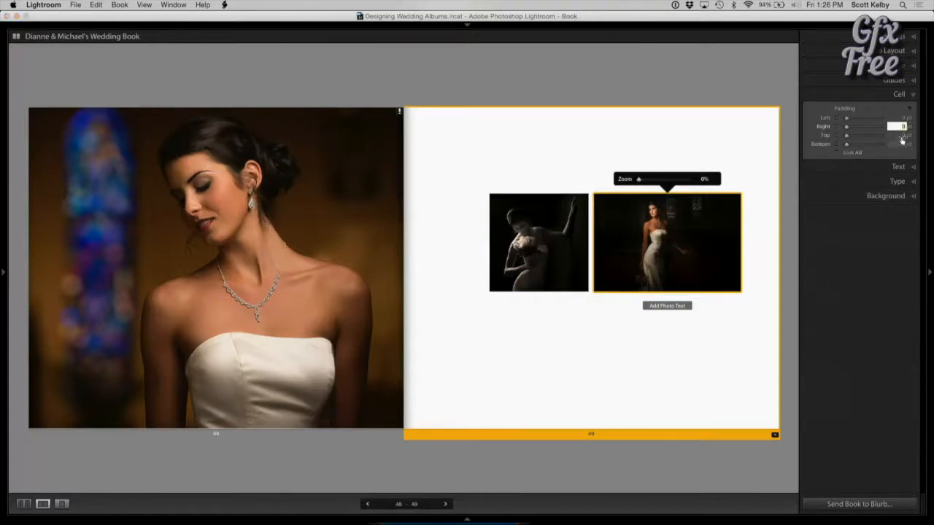
pyautogui.write('88')
pyautogui.press('Return')
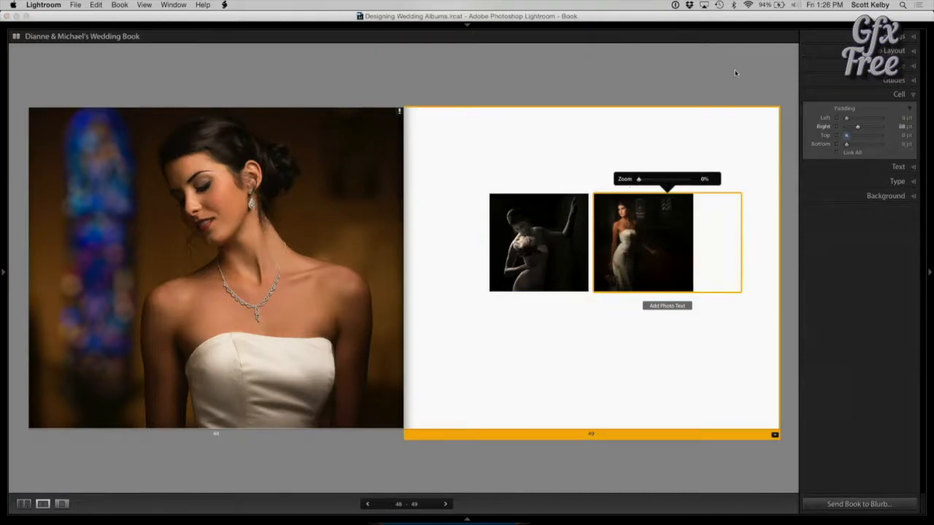
pyautogui.click(670, 72)
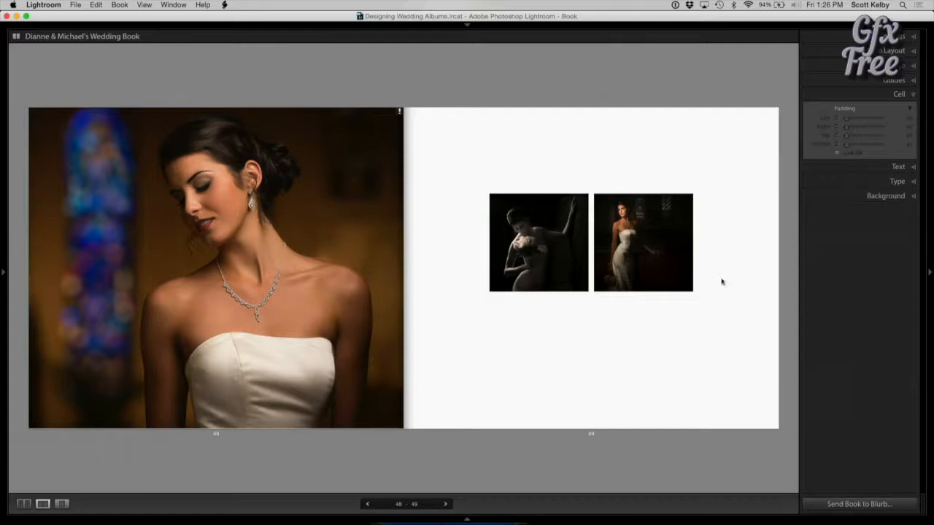
pyautogui.rightClick(708, 372)
pyautogui.click(729, 424)
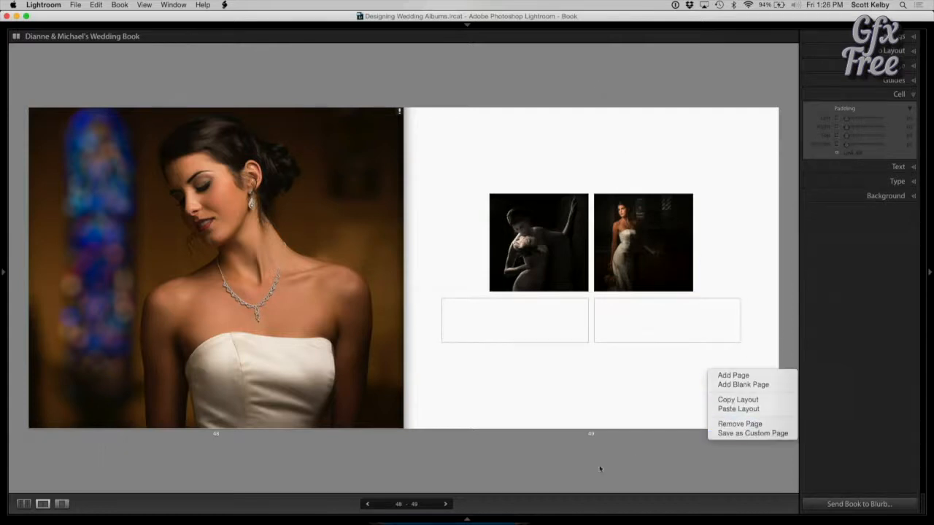
# - Crop page 48's photo to a wide strip with 158 pt top and 249 pt bottom padding, repositioning it to show the bride's face
pyautogui.click(353, 280)
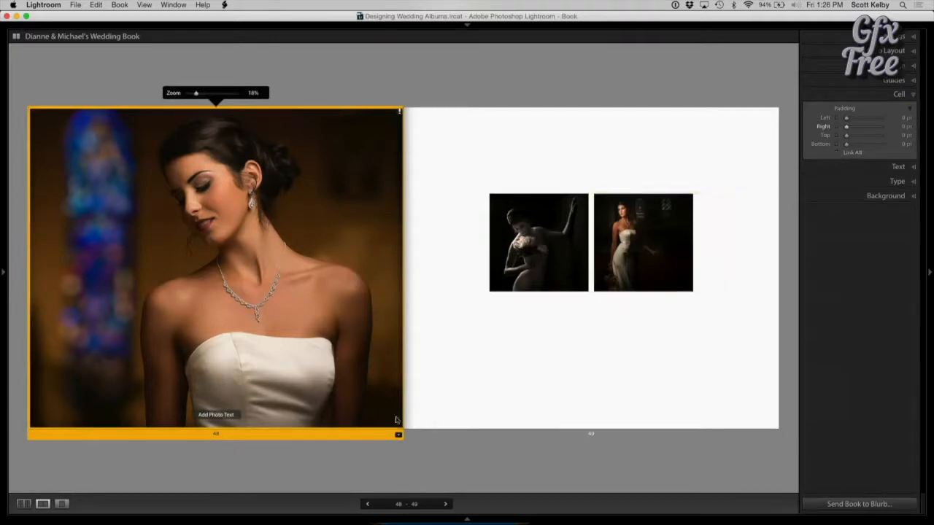
pyautogui.moveTo(396, 428); pyautogui.dragTo(396, 295)
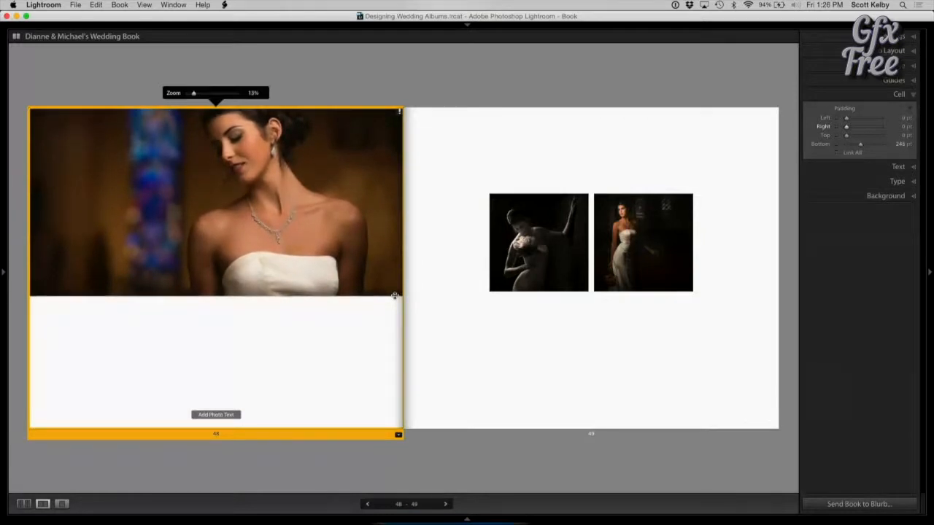
pyautogui.moveTo(347, 111); pyautogui.dragTo(350, 194)
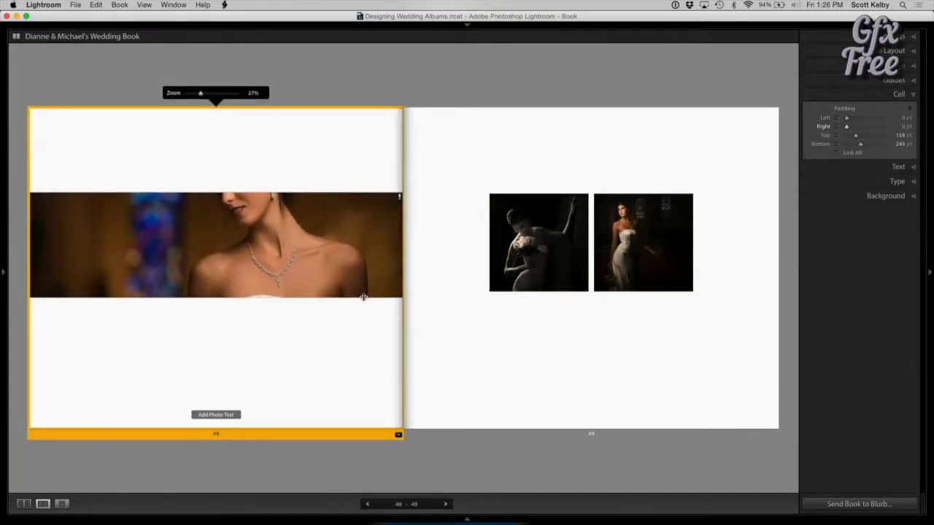
pyautogui.moveTo(363, 295); pyautogui.dragTo(363, 292)
pyautogui.moveTo(343, 210); pyautogui.dragTo(343, 226)
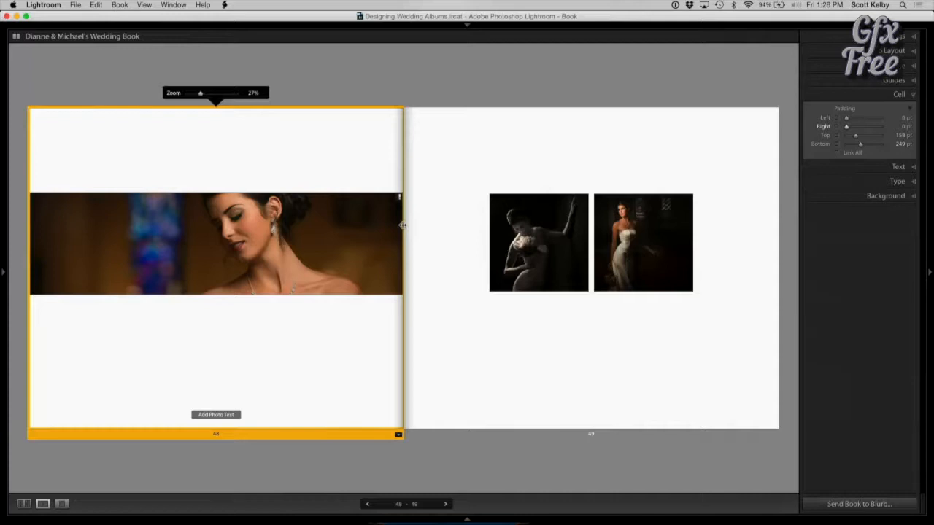
# - Add left and right padding to page 48's photo, leaving a small panoramic image roughly centred across the page, and deselect it
pyautogui.moveTo(402, 226); pyautogui.dragTo(334, 230)
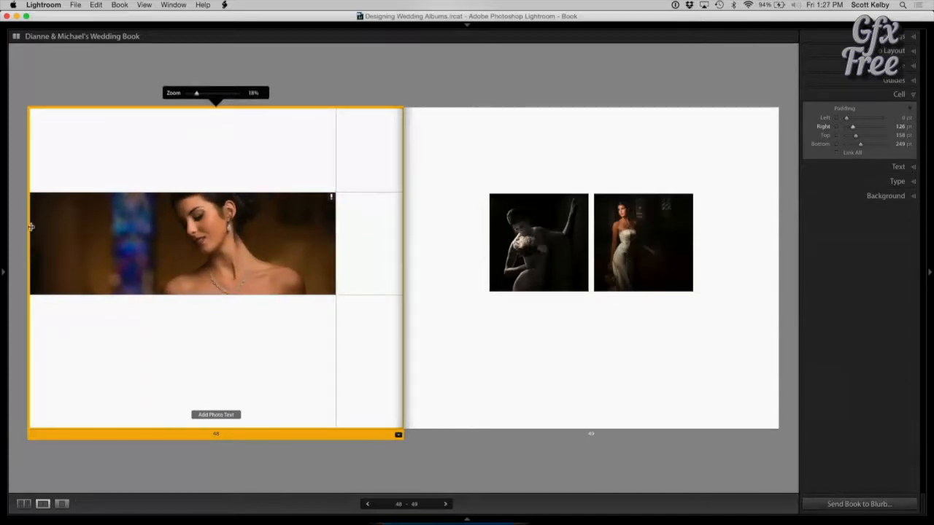
pyautogui.moveTo(37, 226); pyautogui.dragTo(115, 227)
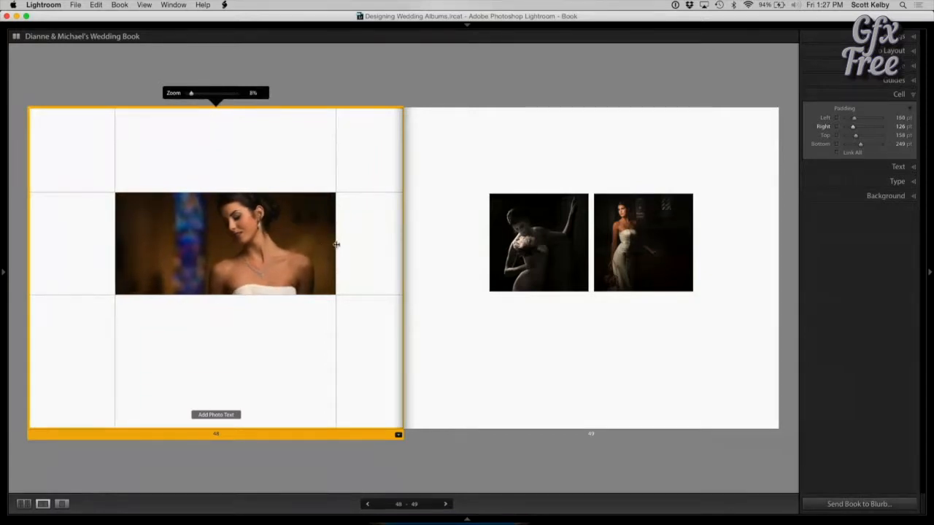
pyautogui.moveTo(335, 245); pyautogui.dragTo(320, 245)
pyautogui.moveTo(114, 250); pyautogui.dragTo(119, 250)
pyautogui.click(313, 86)
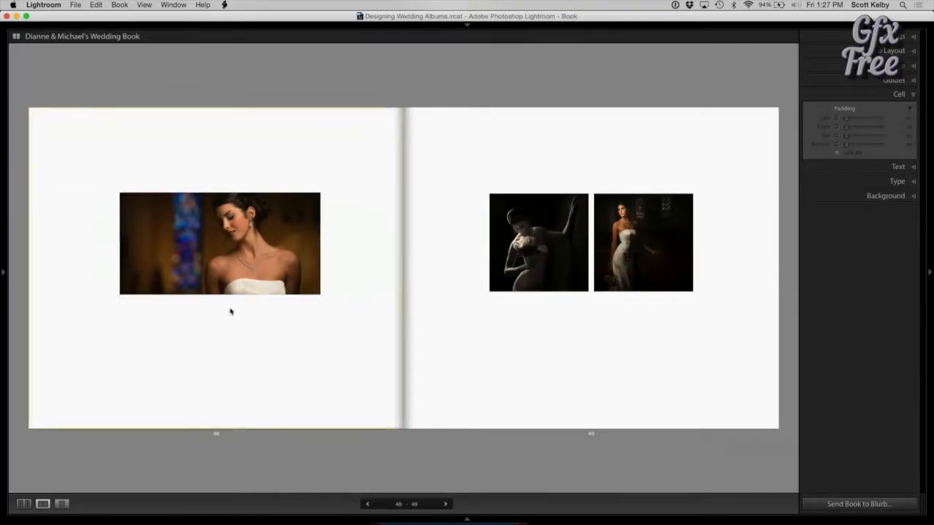
pyautogui.rightClick(367, 397)
pyautogui.click(360, 100)
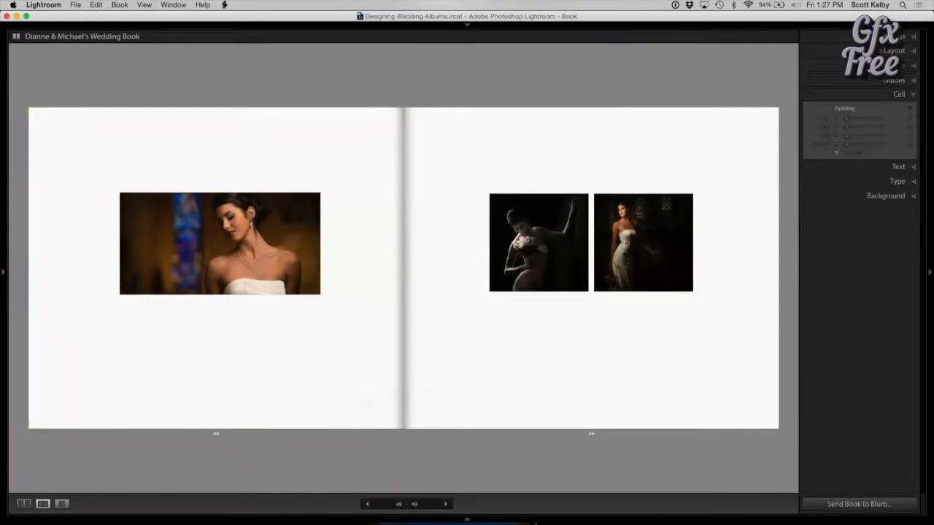
# - Go to the 50–51 spread and examine which stock three-photo template page 51 uses, leaving the layout unchanged
pyautogui.click(446, 504)
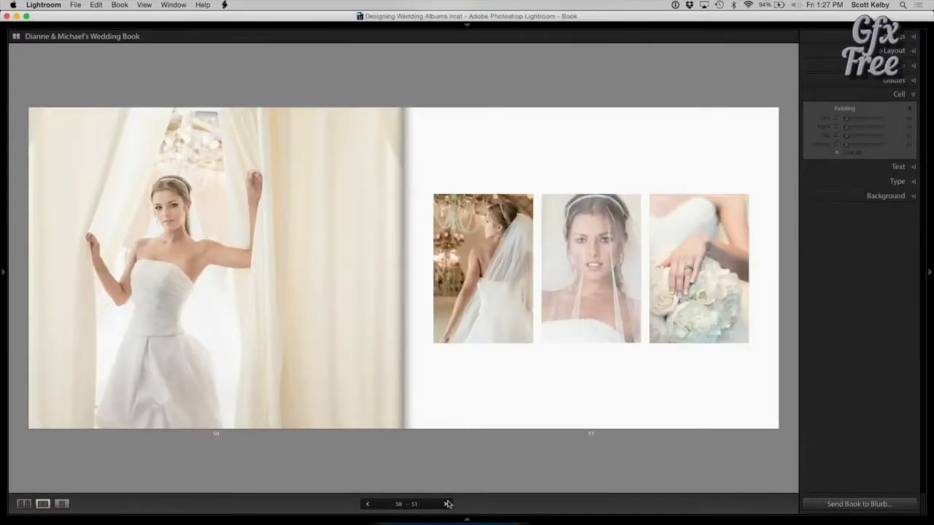
pyautogui.click(371, 422)
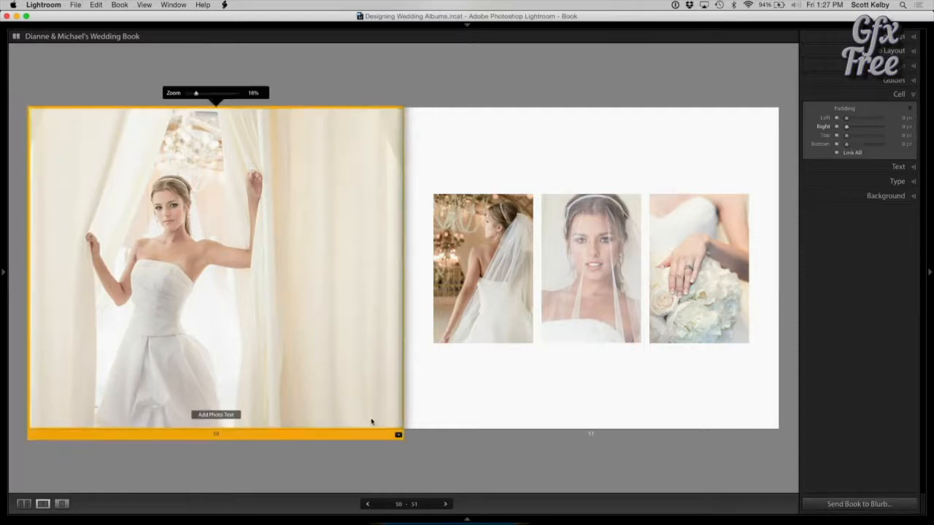
pyautogui.click(511, 404)
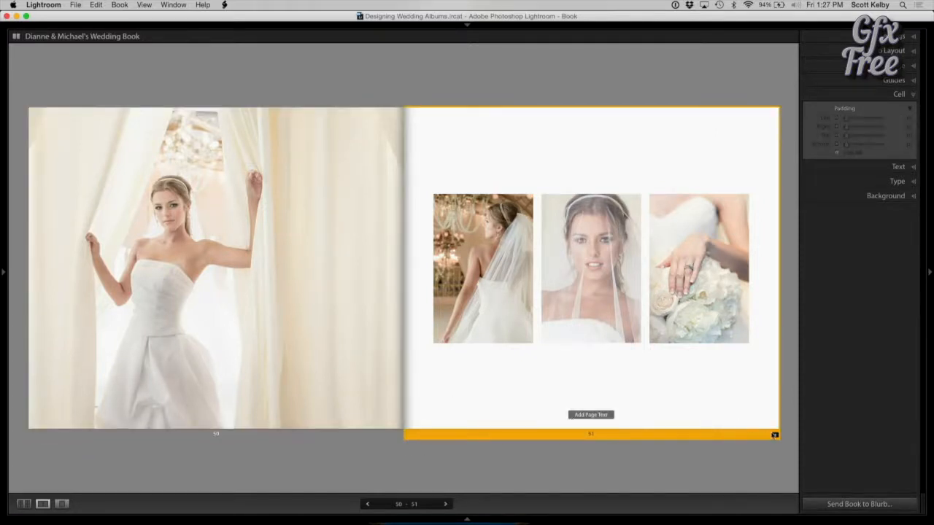
pyautogui.click(775, 435)
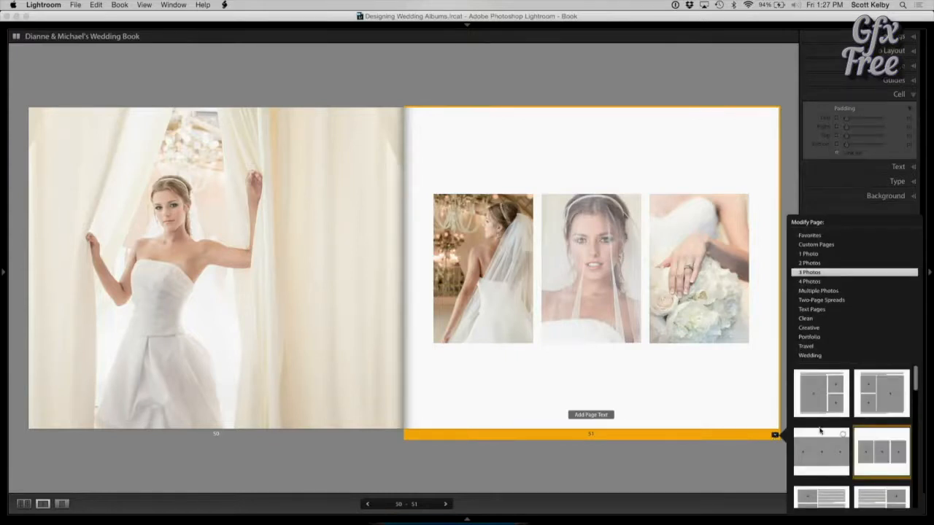
pyautogui.scroll(-1, 822, 438)
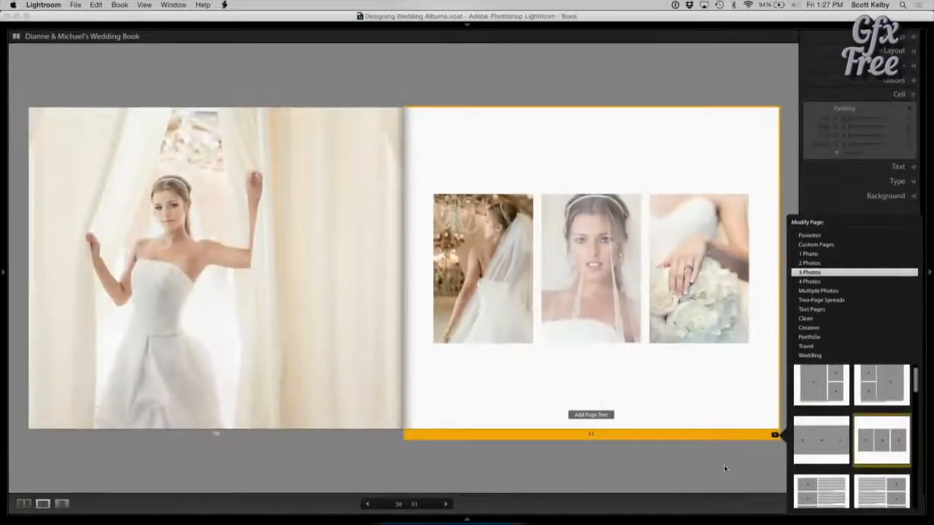
pyautogui.click(724, 468)
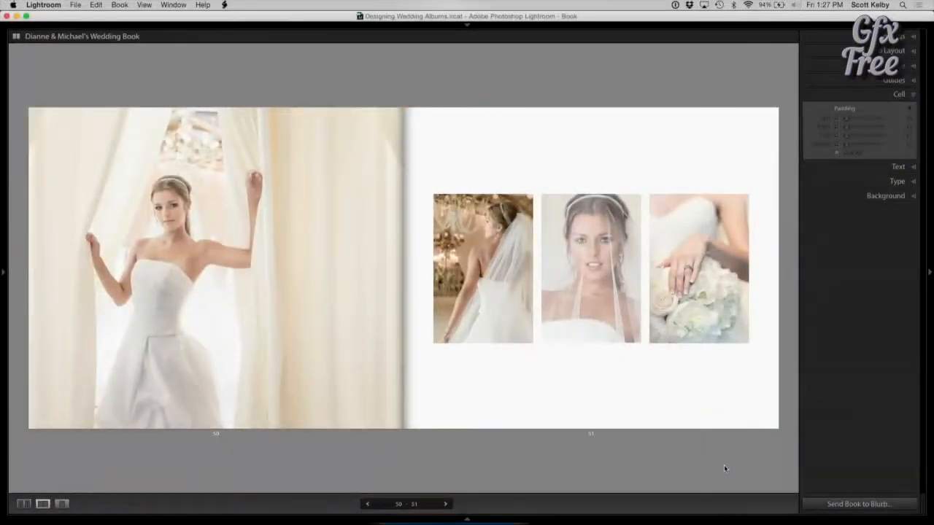
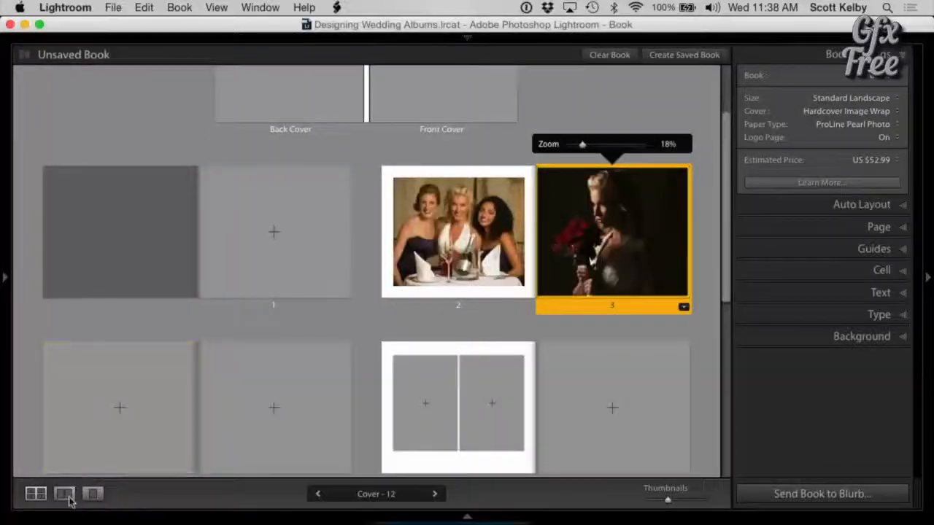
# - Show the 2–3 spread, convert page 3's photo of the bride with roses to Black & White in Develop, and return to the book
pyautogui.click(65, 494)
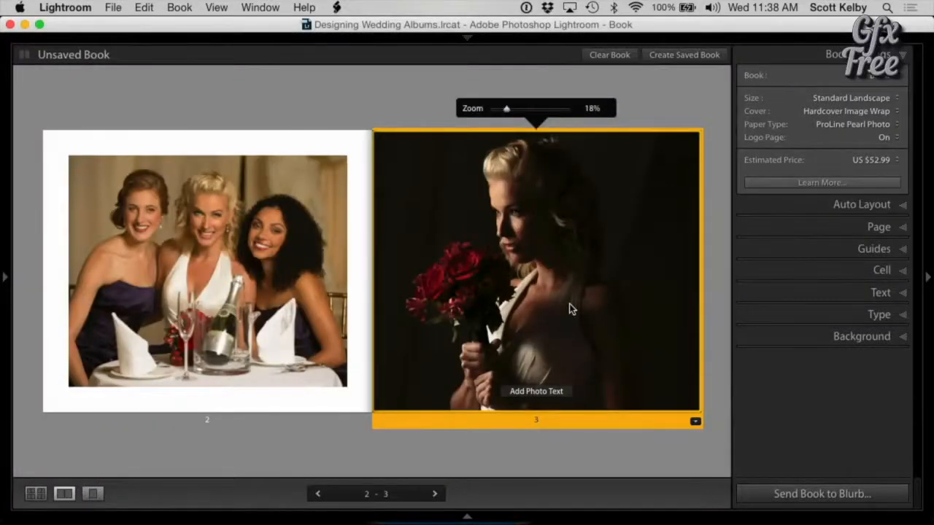
pyautogui.press('d')
pyautogui.click(861, 235)
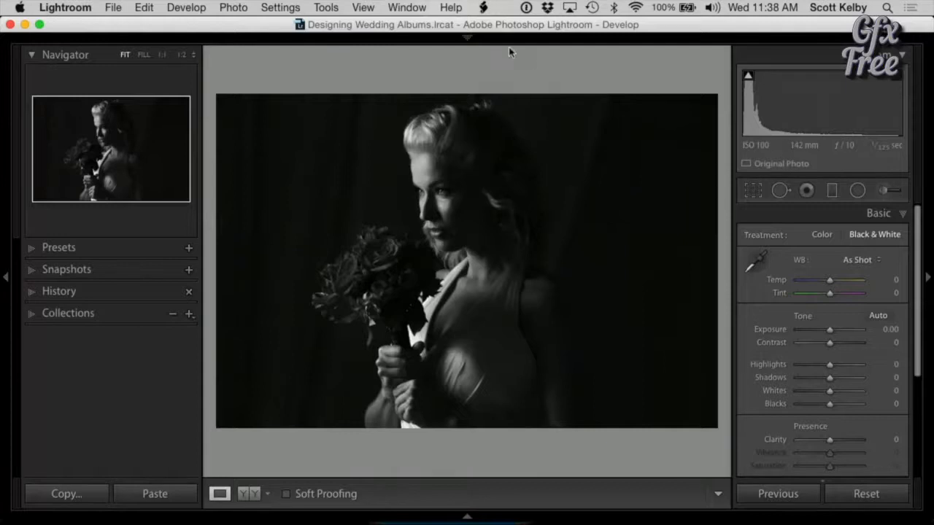
pyautogui.moveTo(467, 37)
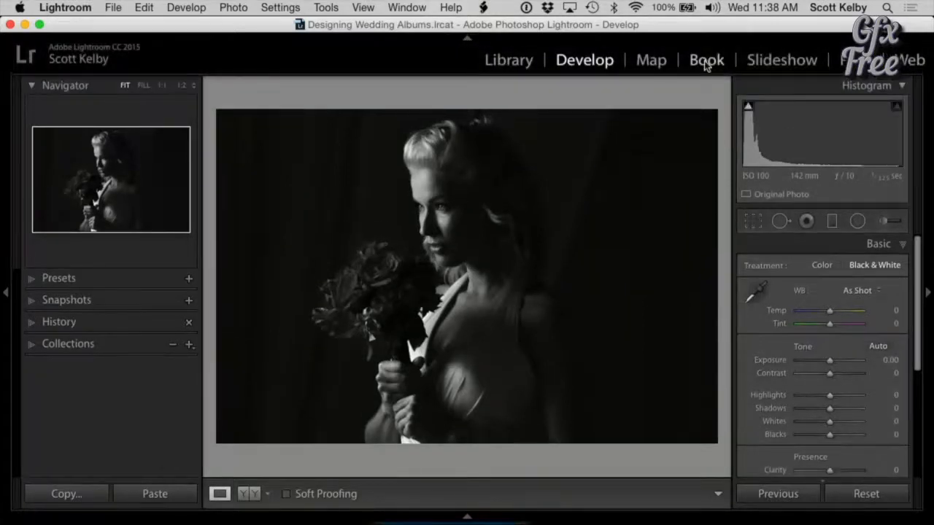
pyautogui.click(707, 61)
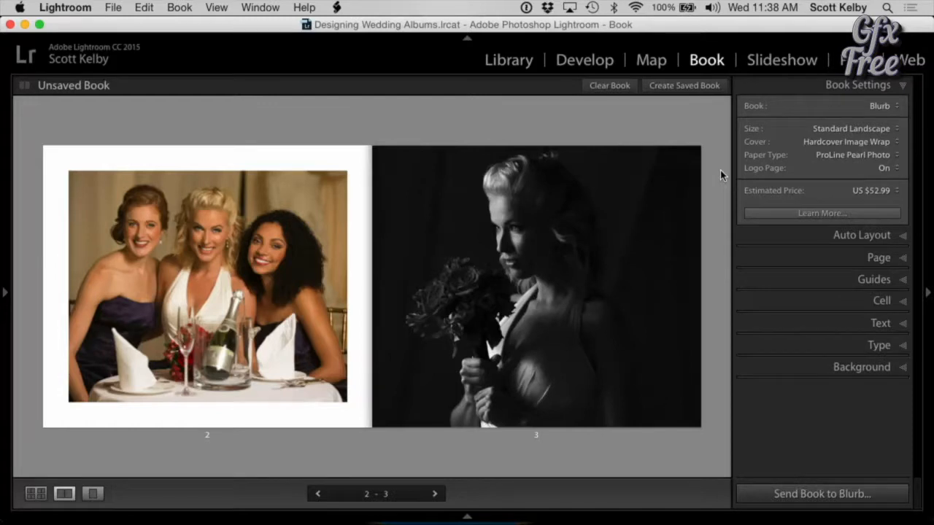
# - Reopen page 3's photo in Develop and bring up the Split Toning settings for its shadows
pyautogui.click(619, 217)
pyautogui.press('d')
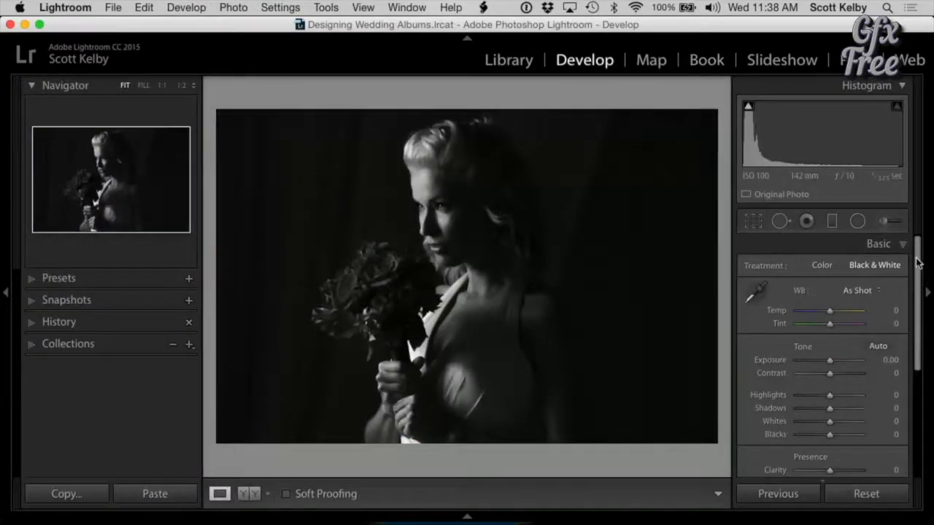
pyautogui.moveTo(919, 266); pyautogui.dragTo(921, 293)
pyautogui.scroll(-5, 921, 294)
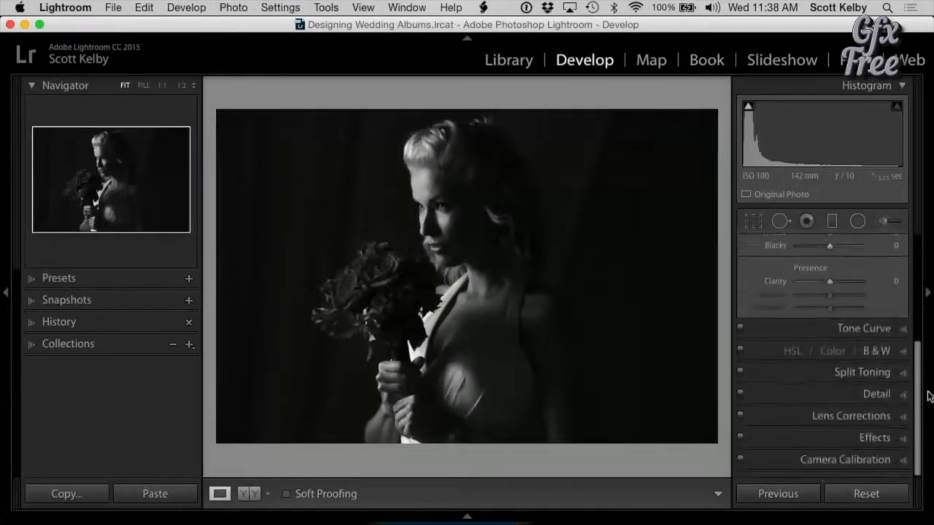
pyautogui.click(843, 373)
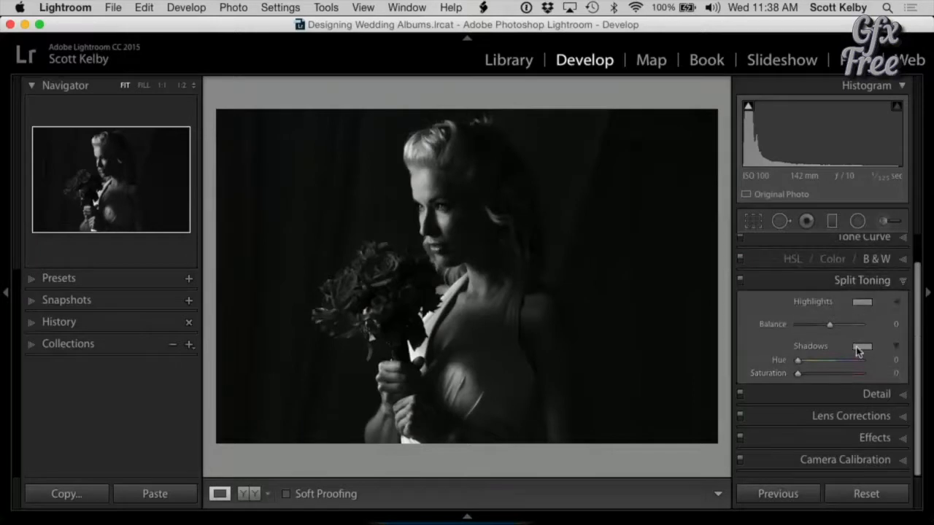
pyautogui.press('alt')
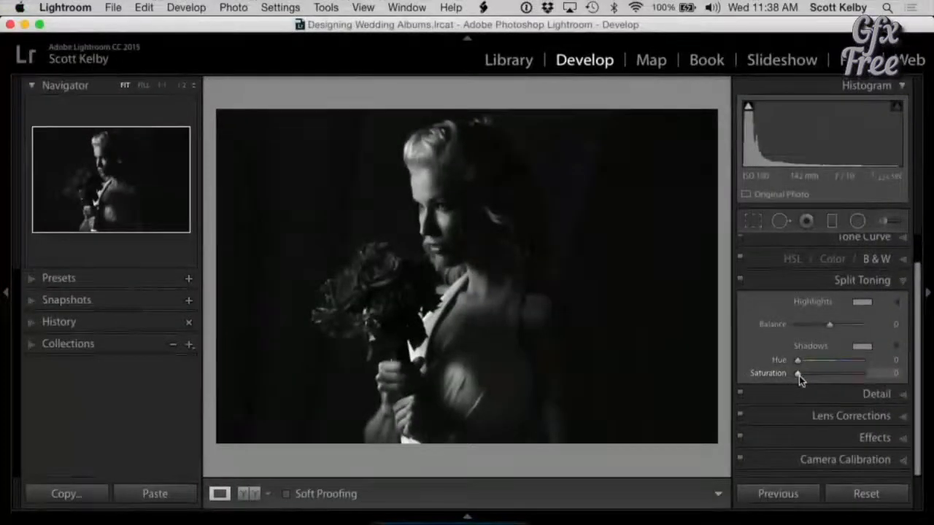
# - Tint the bride photo's shadows with split toning at saturation 21 and a slightly shifted hue, and return to the book layout
pyautogui.moveTo(798, 376); pyautogui.dragTo(812, 376)
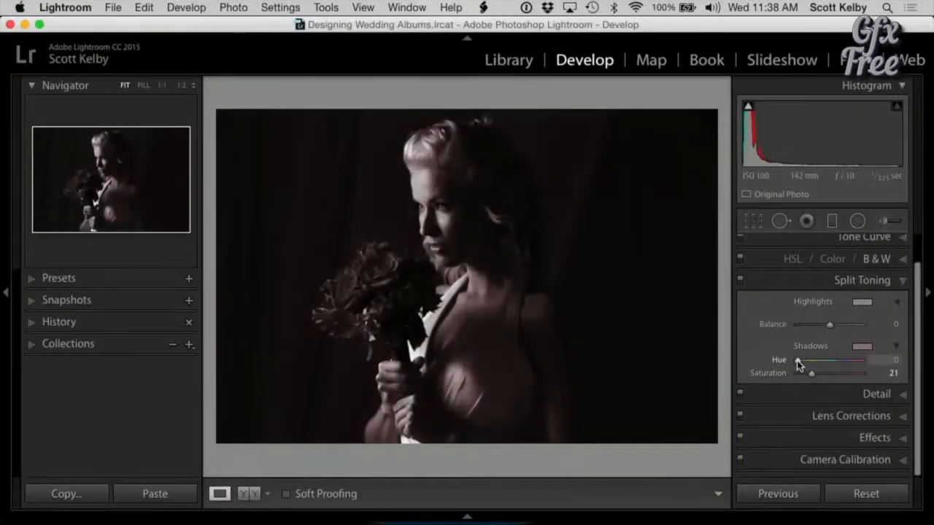
pyautogui.moveTo(798, 362); pyautogui.dragTo(802, 360)
pyautogui.click(705, 62)
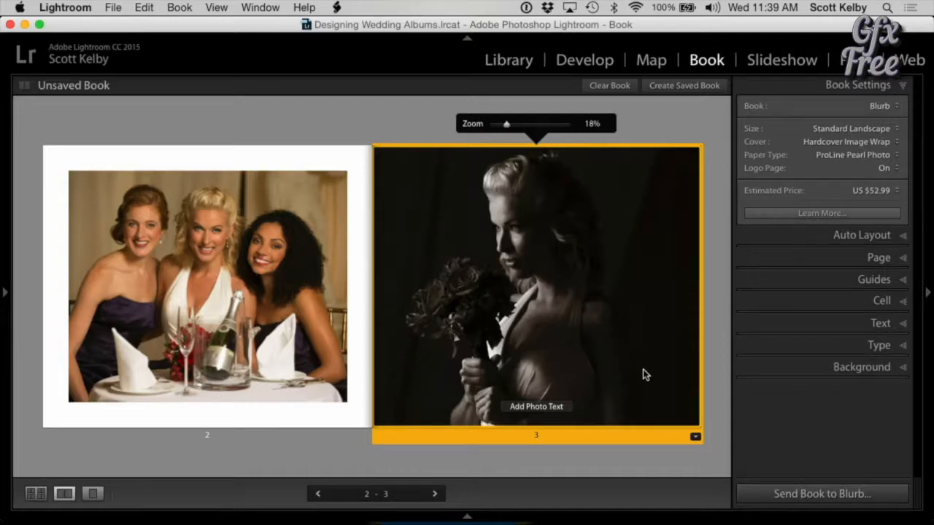
# - Change the bride portrait's page to the full-bleed two-page spread layout and shift the photo down to show more of her head
pyautogui.click(694, 438)
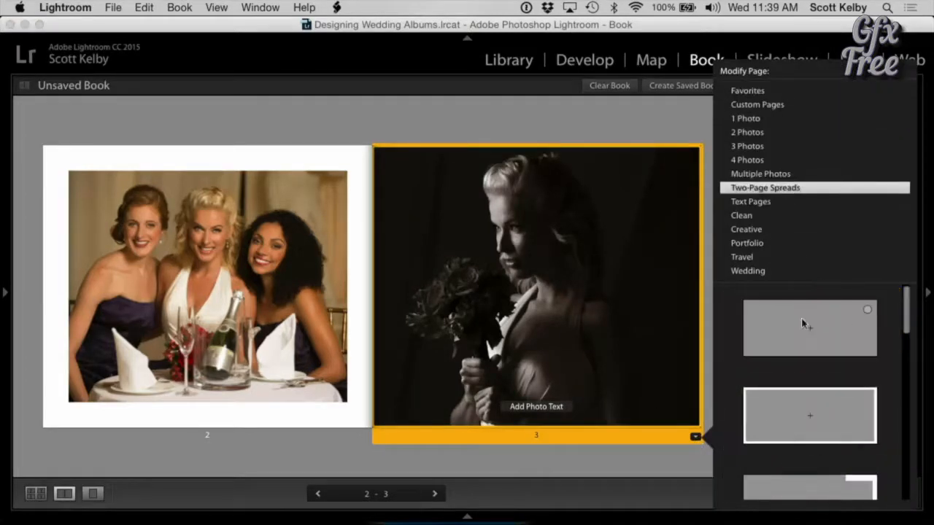
pyautogui.click(782, 332)
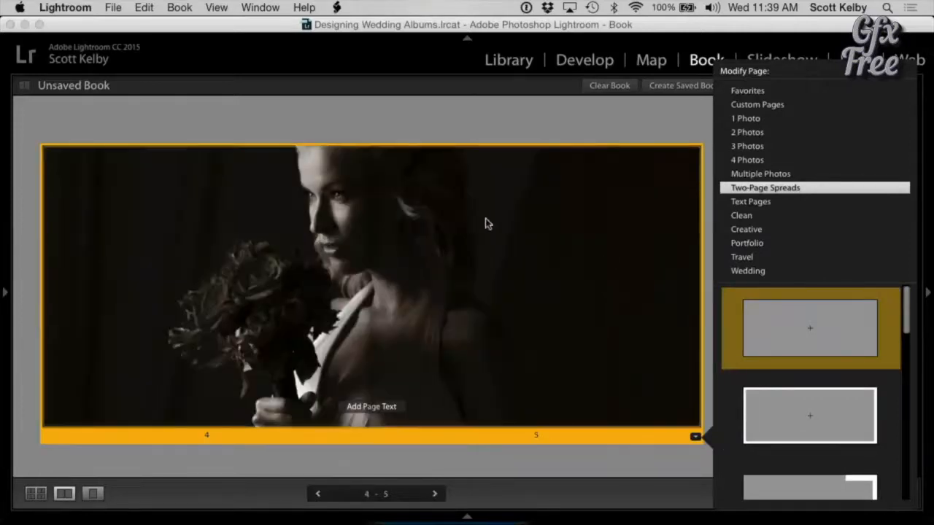
pyautogui.moveTo(486, 206); pyautogui.dragTo(486, 243)
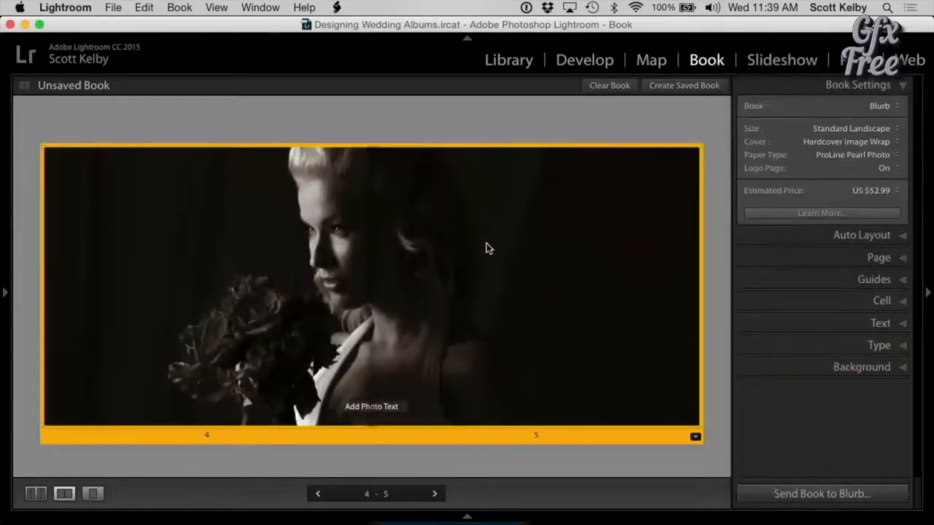
pyautogui.click(520, 121)
pyautogui.hotkey('shift', 'Tab')
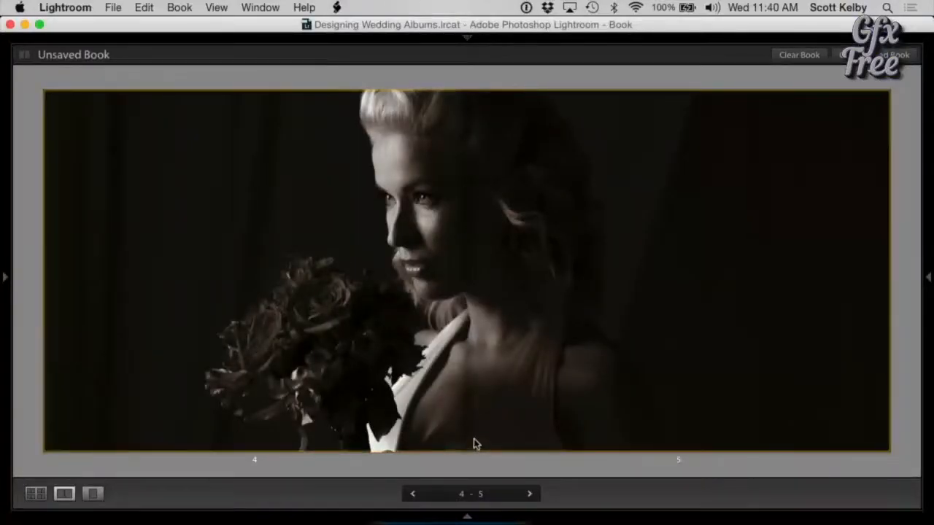
# - Replace the photo on the page 4-5 spread with the black-and-white shot of the bride standing at the window
pyautogui.click(466, 516)
pyautogui.hscroll(-10, 436, 473)
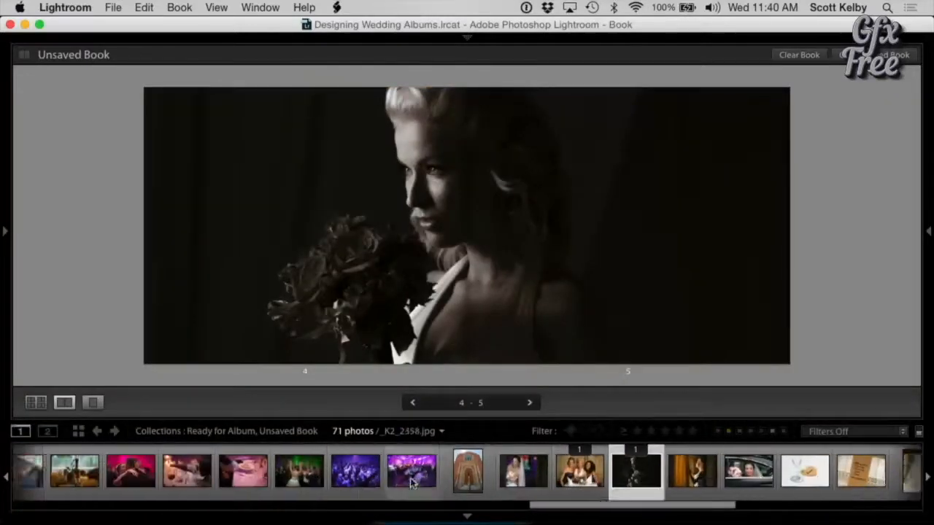
pyautogui.hscroll(-10, 410, 481)
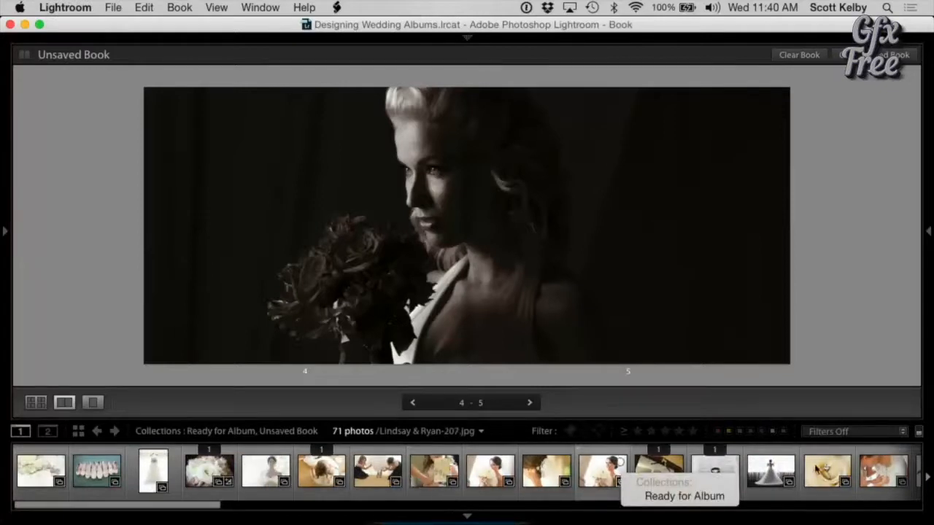
pyautogui.moveTo(770, 474); pyautogui.dragTo(574, 292)
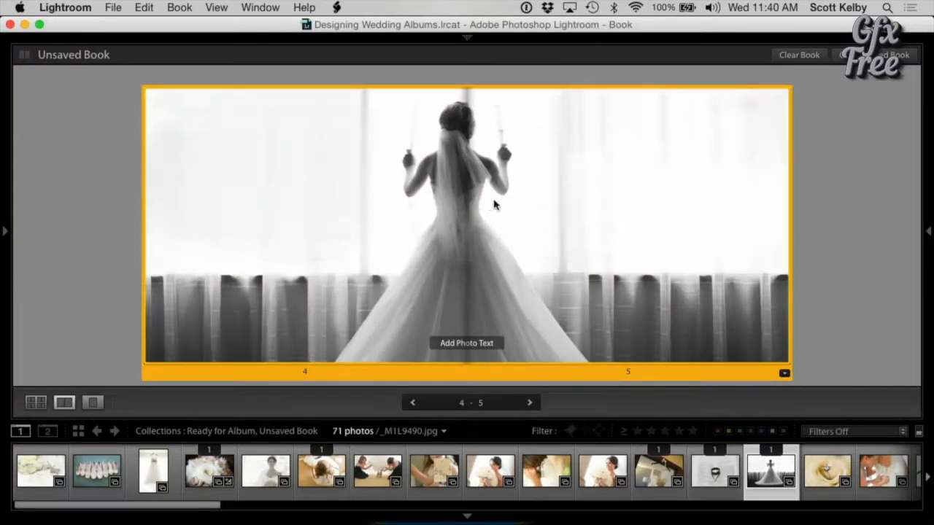
# - Enlarge the window photo slightly and reposition it so the bride stands left of the gutter on the page 4-5 spread
pyautogui.click(529, 216)
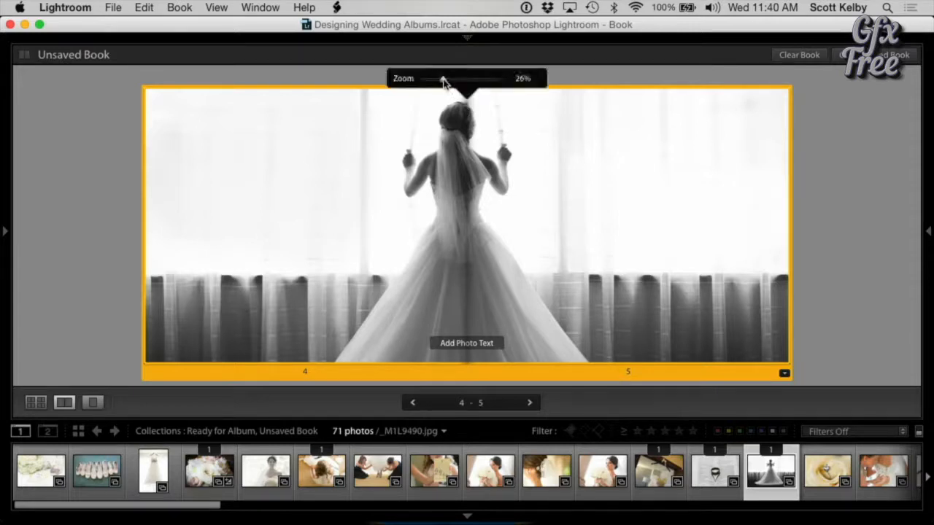
pyautogui.moveTo(443, 82); pyautogui.dragTo(450, 83)
pyautogui.moveTo(558, 204); pyautogui.dragTo(528, 221)
pyautogui.click(816, 178)
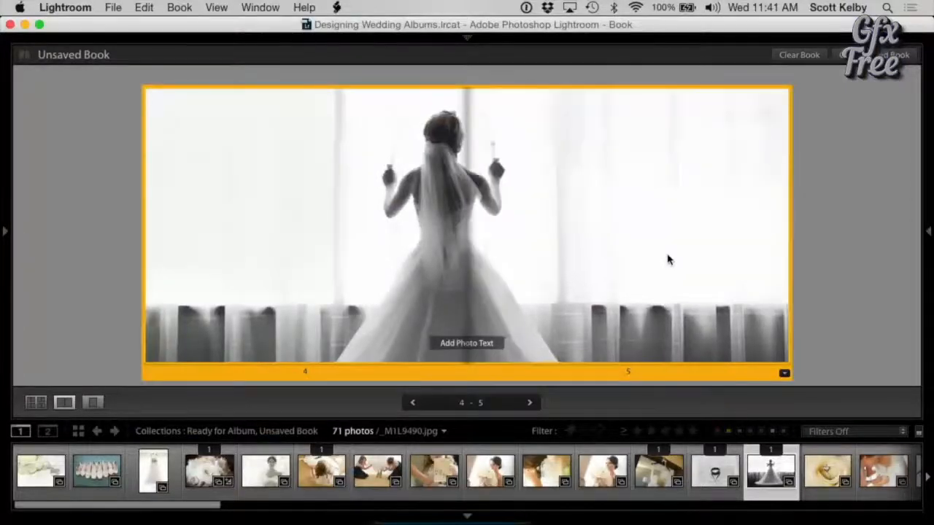
pyautogui.moveTo(669, 259)
pyautogui.mouseDown()
pyautogui.moveTo(638, 258)
pyautogui.moveTo(662, 258)
pyautogui.moveTo(654, 258)
pyautogui.mouseUp()
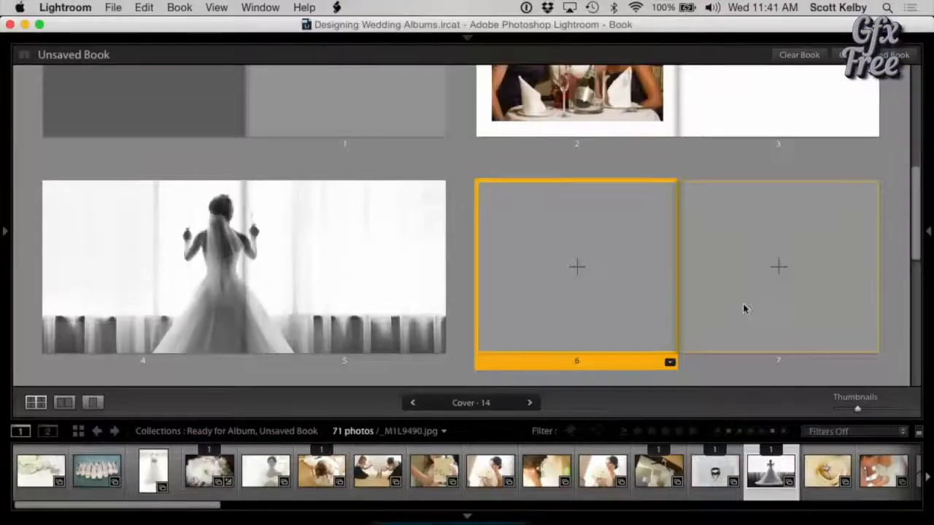
# - Place the photo of the ring on an open book on page 6 and the bride at the window on page 7
pyautogui.scroll(1, 744, 307)
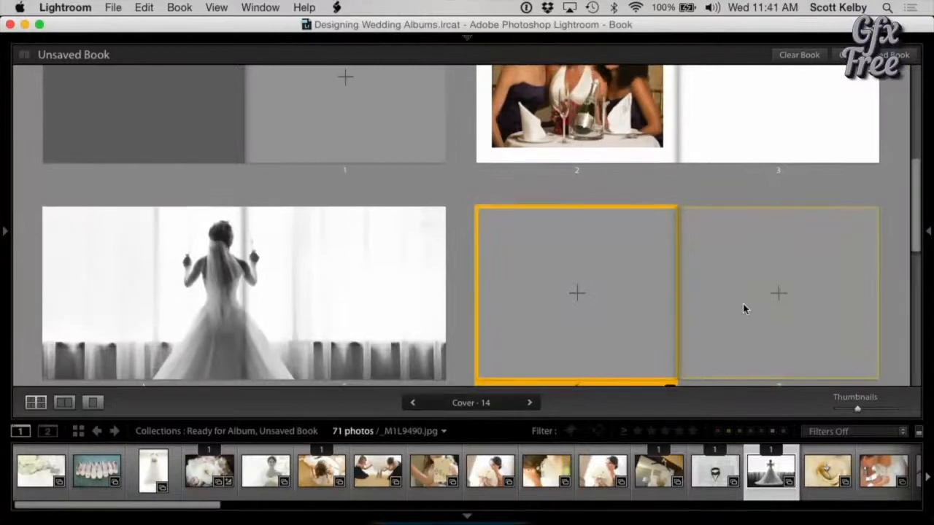
pyautogui.scroll(-1, 742, 303)
pyautogui.moveTo(715, 471); pyautogui.dragTo(611, 337)
pyautogui.moveTo(771, 473); pyautogui.dragTo(766, 303)
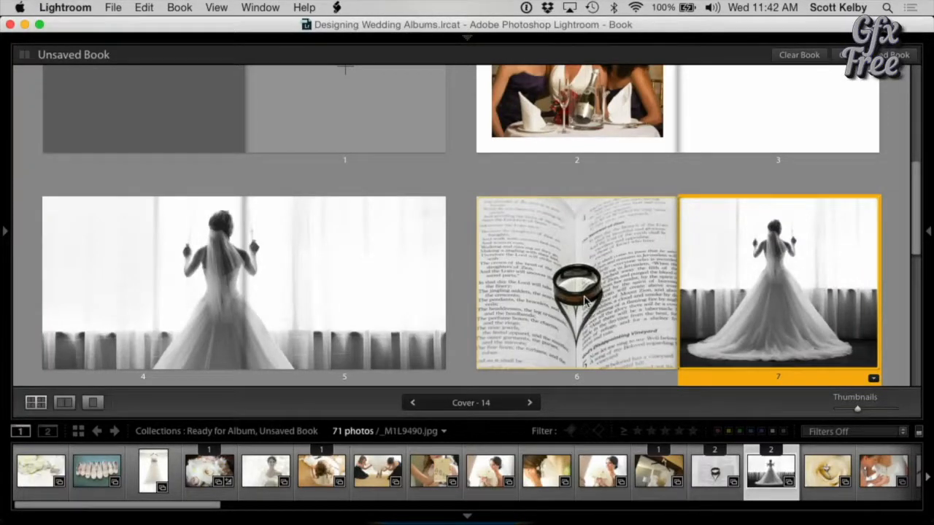
# - Apply the custom page layout with a small centered square photo to page 6
pyautogui.click(562, 300)
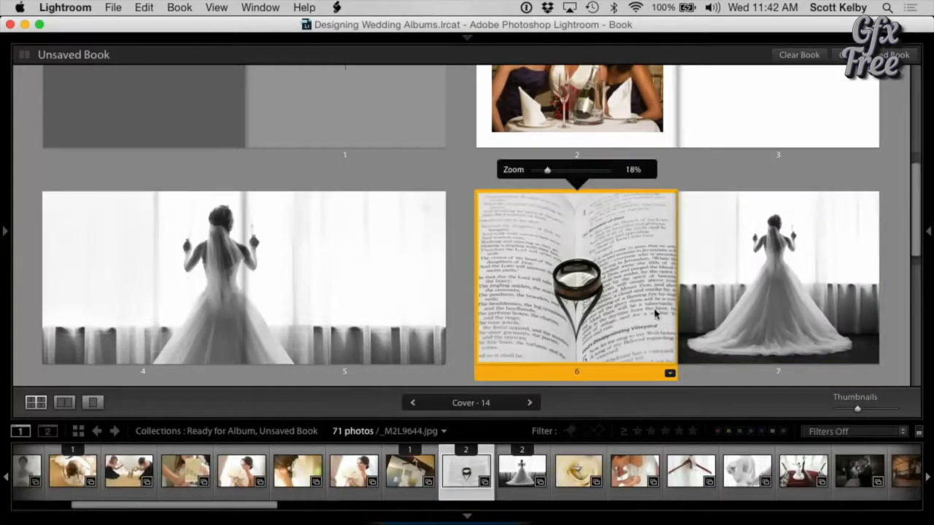
pyautogui.click(669, 373)
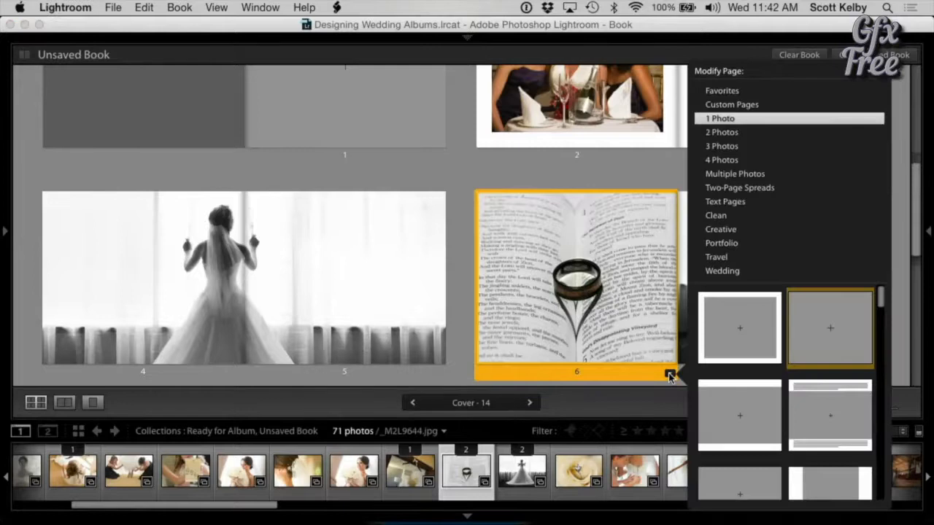
pyautogui.click(744, 107)
pyautogui.scroll(-3, 762, 409)
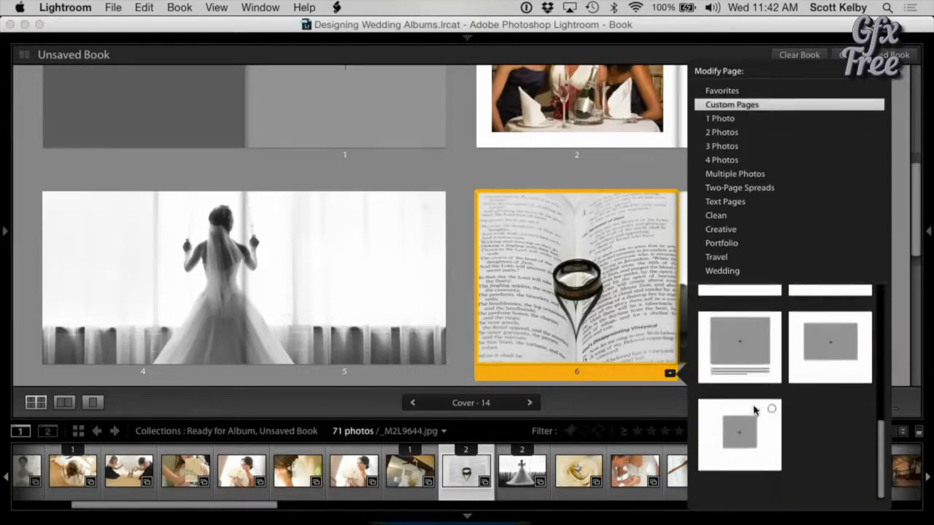
pyautogui.click(743, 456)
pyautogui.click(646, 164)
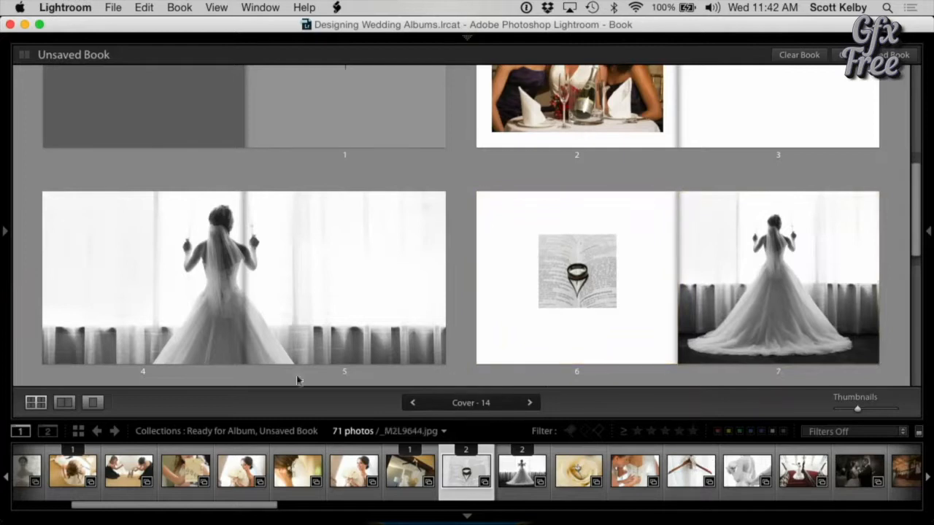
# - Give page 6 a black background color and view the 6-7 spread enlarged without the side panels
pyautogui.click(65, 402)
pyautogui.click(442, 344)
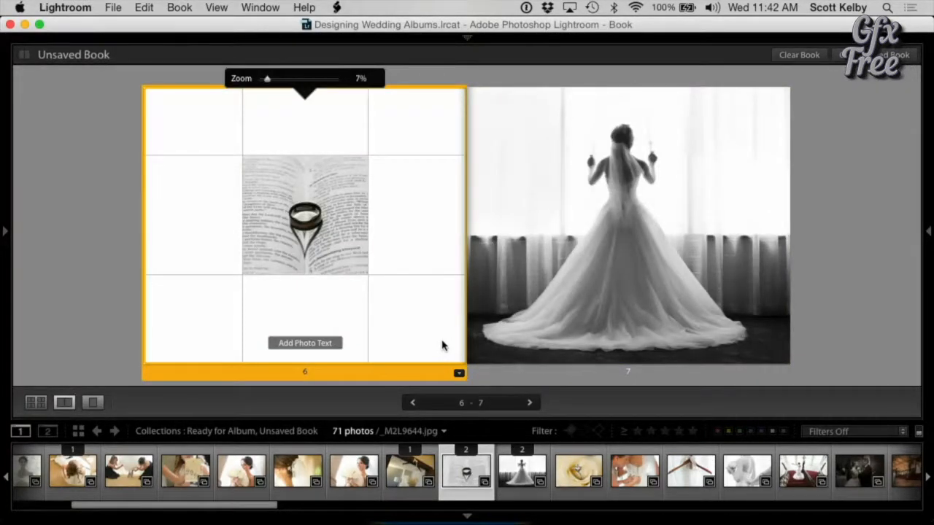
pyautogui.click(928, 232)
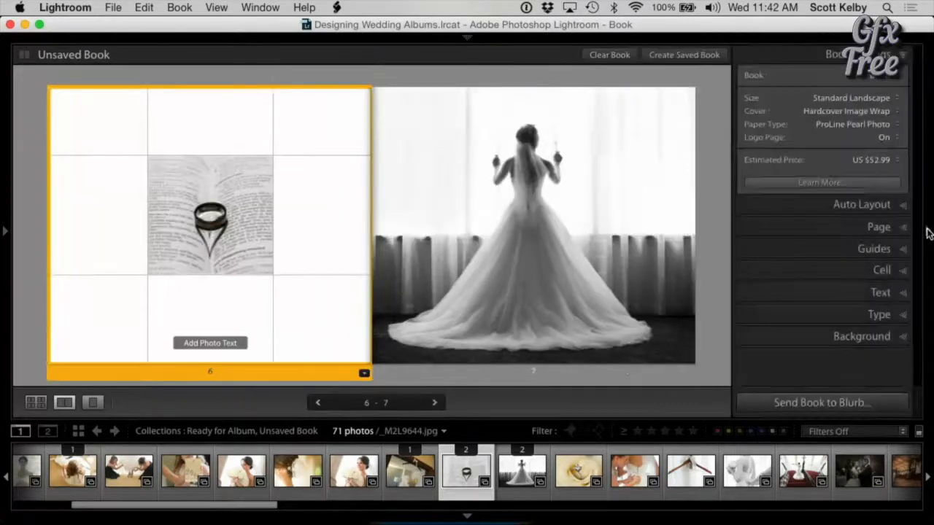
pyautogui.click(871, 334)
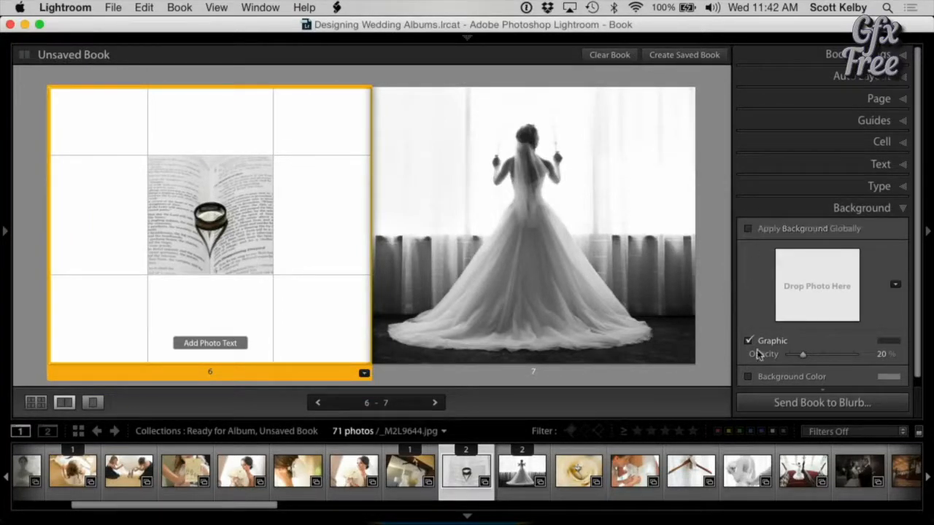
pyautogui.click(749, 378)
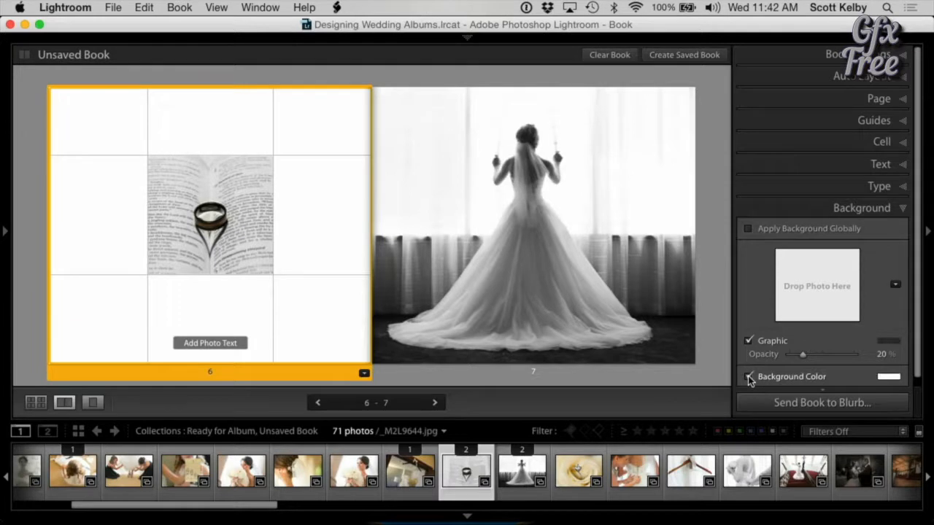
pyautogui.click(887, 378)
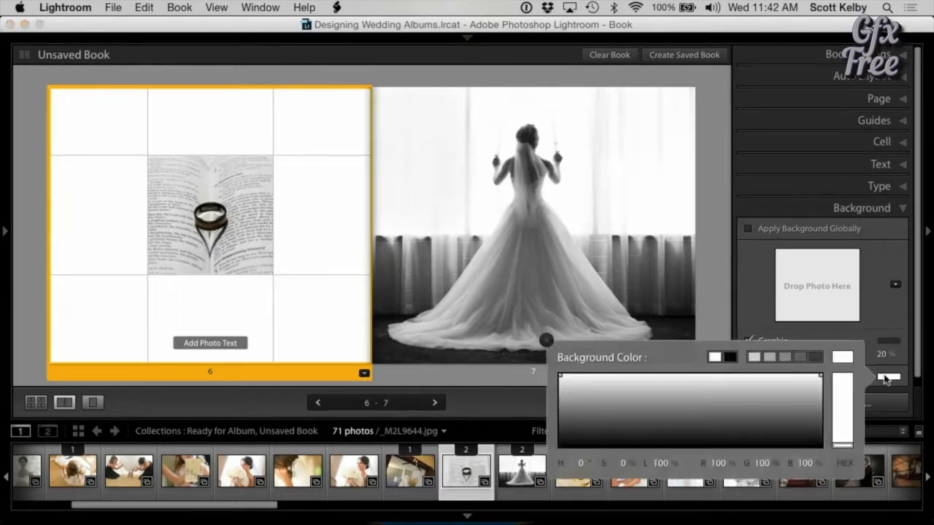
pyautogui.click(730, 357)
pyautogui.click(744, 129)
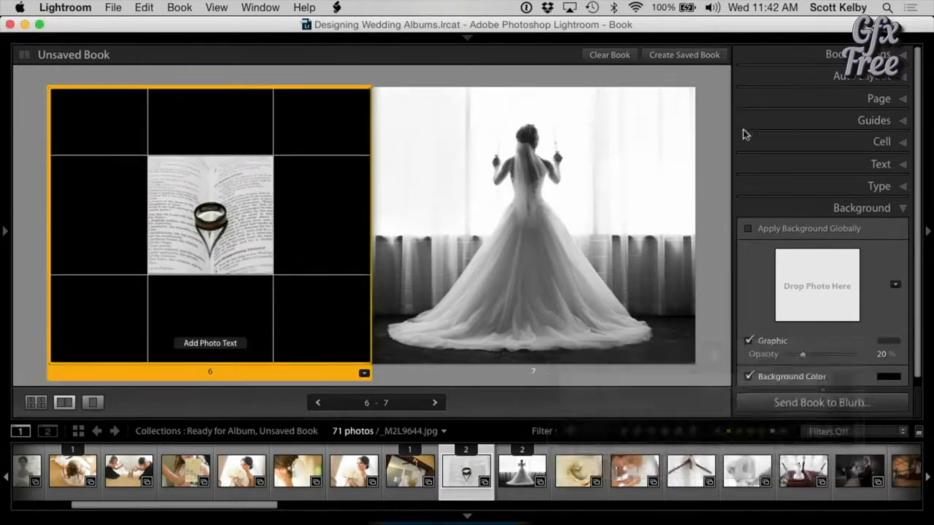
pyautogui.click(708, 158)
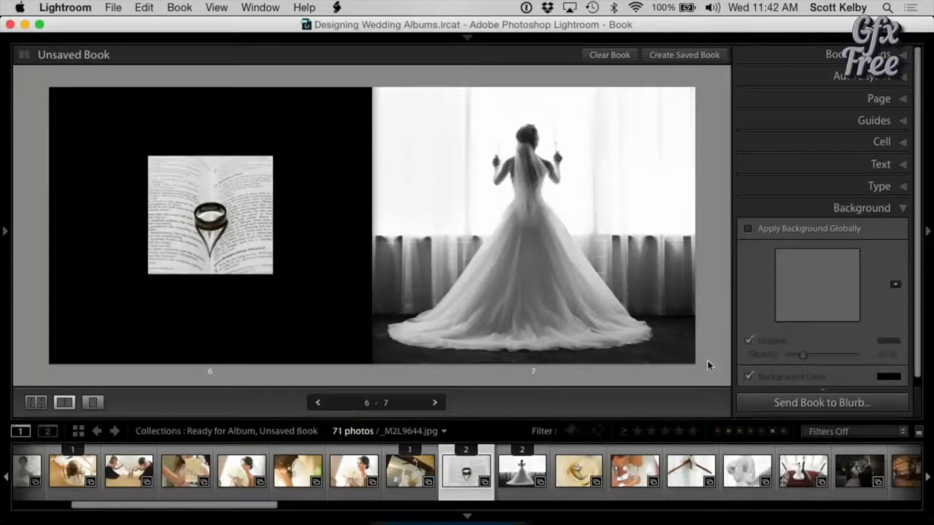
pyautogui.hotkey('shift', 'Tab')
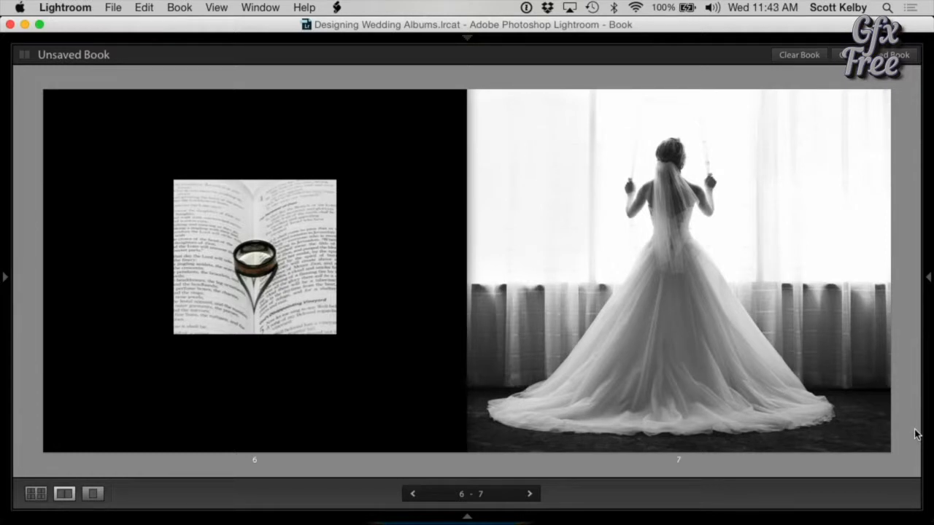
# - Replace the page 7 photo with the bride's back and bouquet shot, and shift it sideways to show the bouquet
pyautogui.click(468, 517)
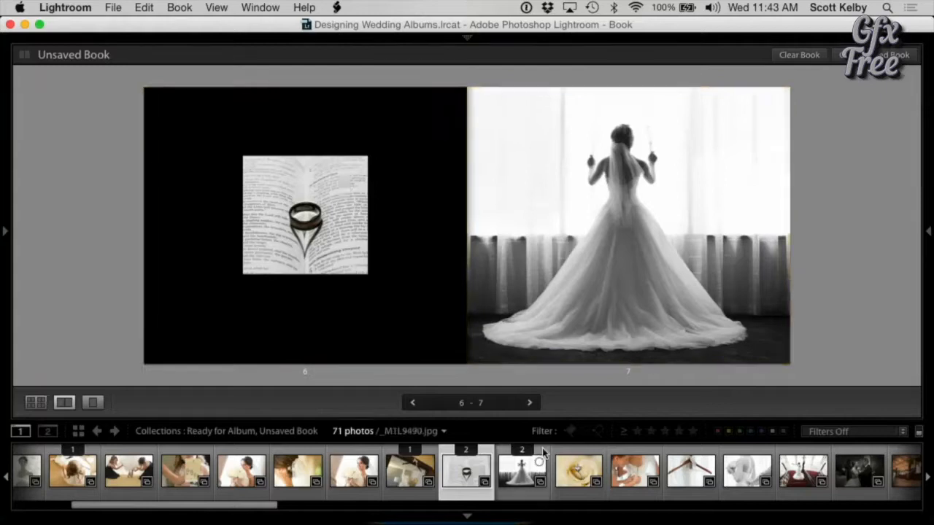
pyautogui.moveTo(747, 470); pyautogui.dragTo(725, 308)
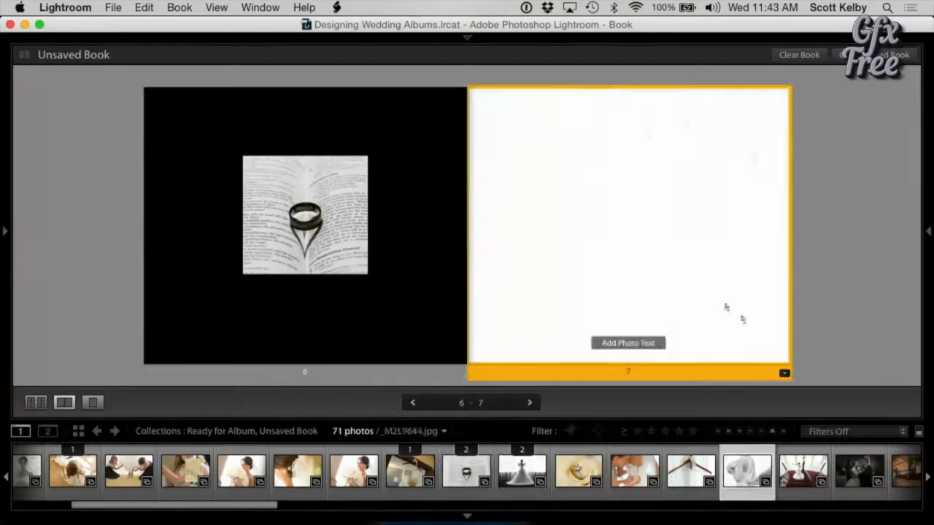
pyautogui.moveTo(693, 277); pyautogui.dragTo(726, 274)
pyautogui.click(817, 279)
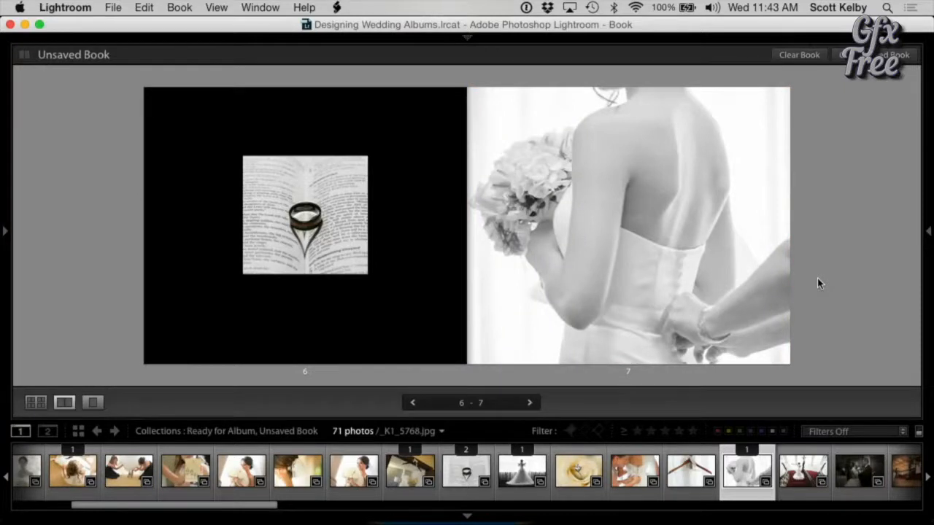
# - Turn off page 6's background color and use the ring photo as its background graphic
pyautogui.press('F6')
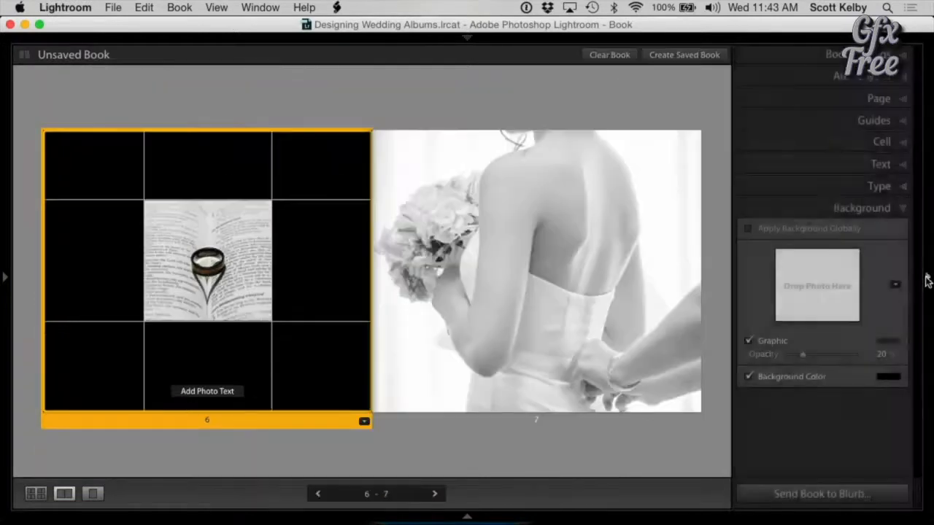
pyautogui.click(927, 277)
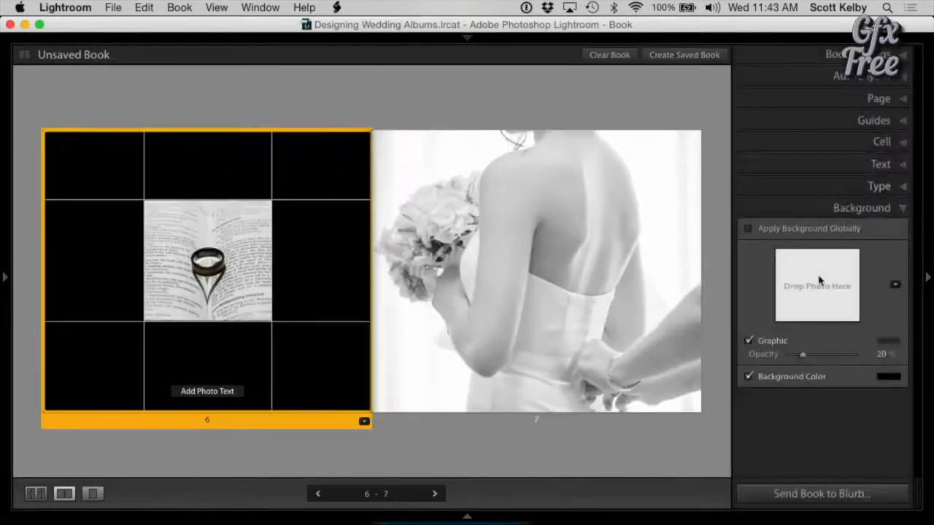
pyautogui.click(748, 377)
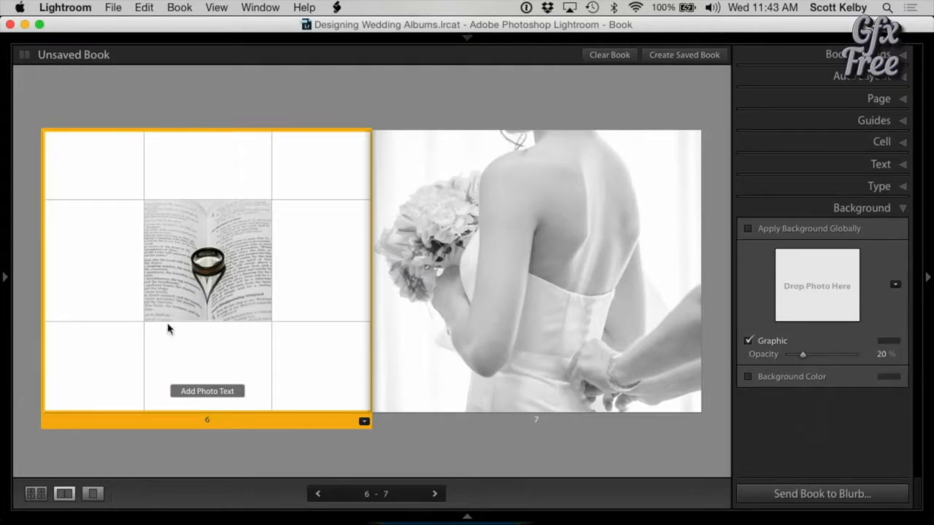
pyautogui.click(467, 515)
pyautogui.moveTo(490, 473); pyautogui.dragTo(775, 292)
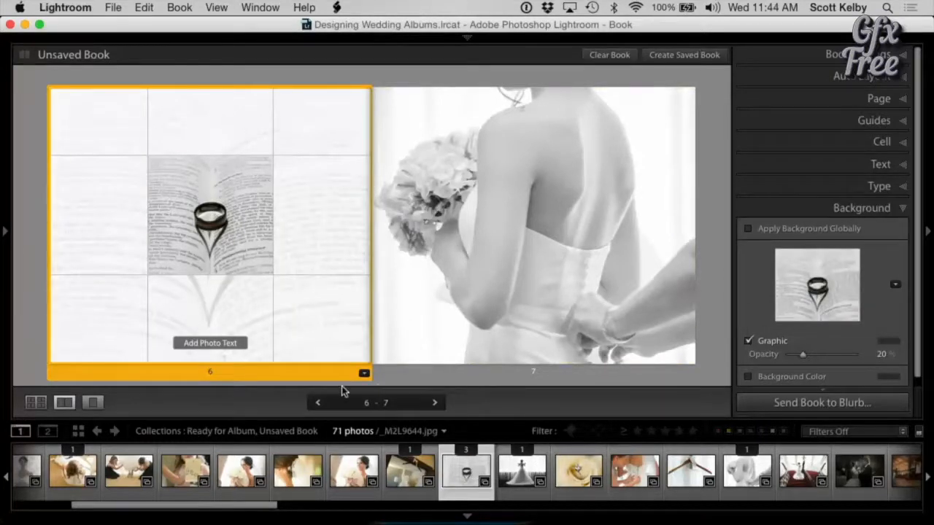
# - Replace page 6's background graphic with the photo of the bride's back and bouquet
pyautogui.click(449, 378)
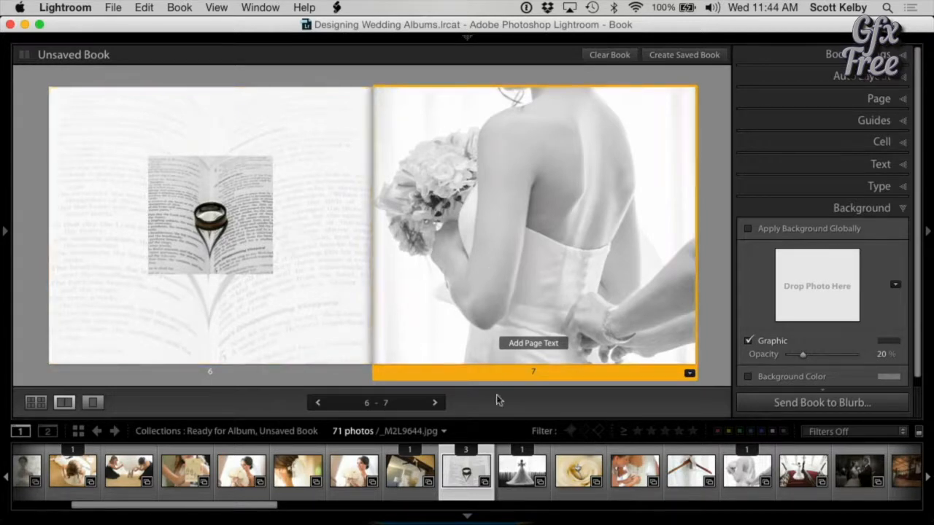
pyautogui.hscroll(3, 508, 470)
pyautogui.moveTo(619, 471); pyautogui.dragTo(554, 467)
pyautogui.click(612, 200)
pyautogui.click(323, 344)
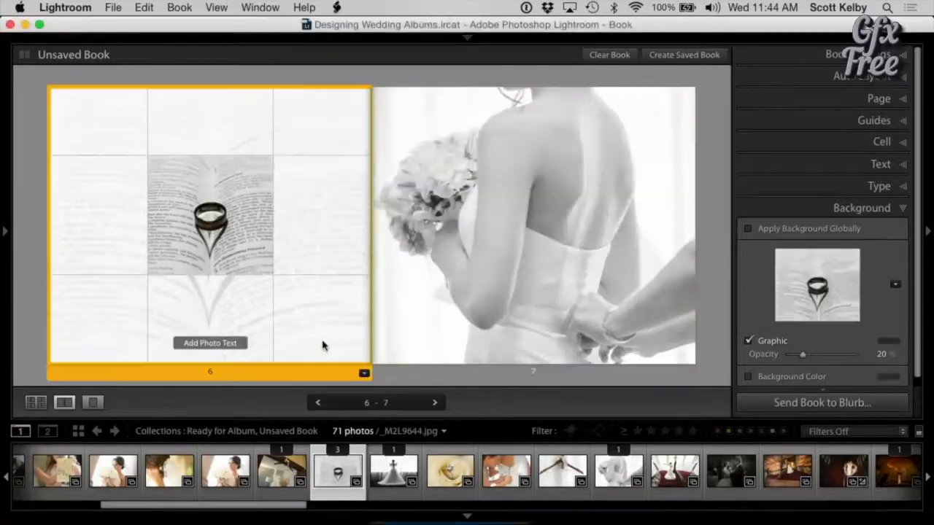
pyautogui.click(319, 218)
pyautogui.moveTo(618, 471); pyautogui.dragTo(821, 296)
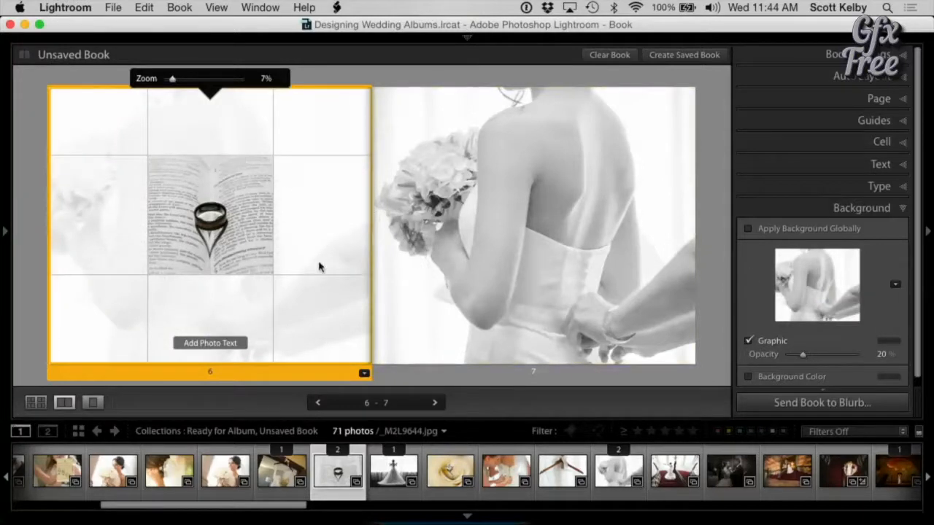
pyautogui.click(35, 168)
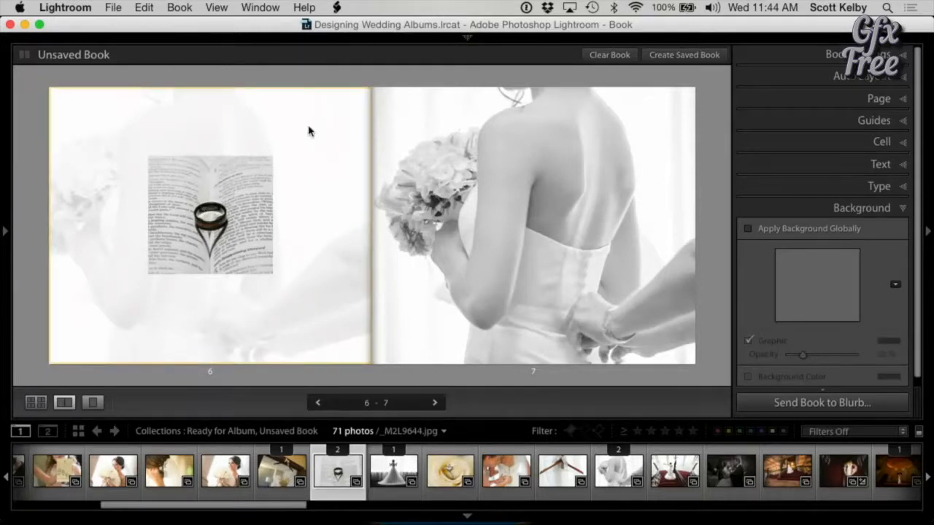
# - Replace the page 7 photo with the shot of the bride on the red staircase
pyautogui.click(540, 256)
pyautogui.moveTo(674, 471); pyautogui.dragTo(620, 286)
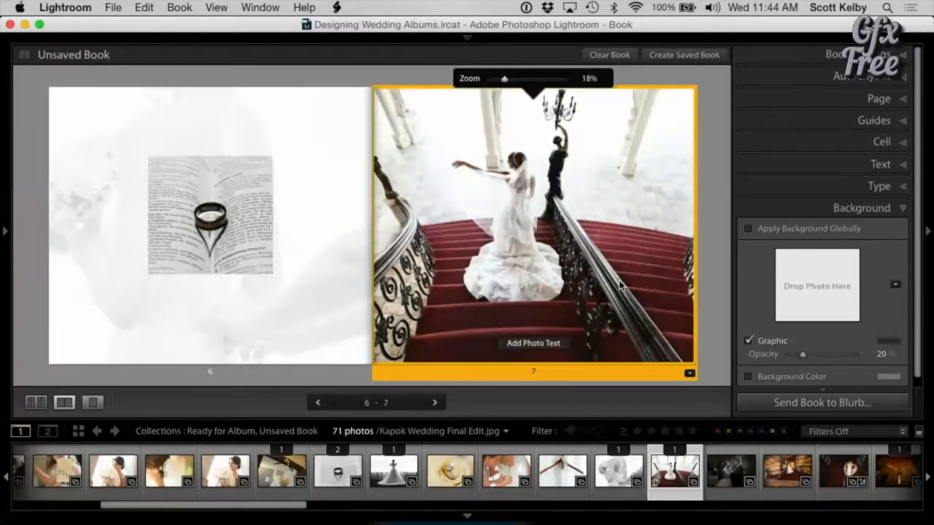
pyautogui.click(543, 494)
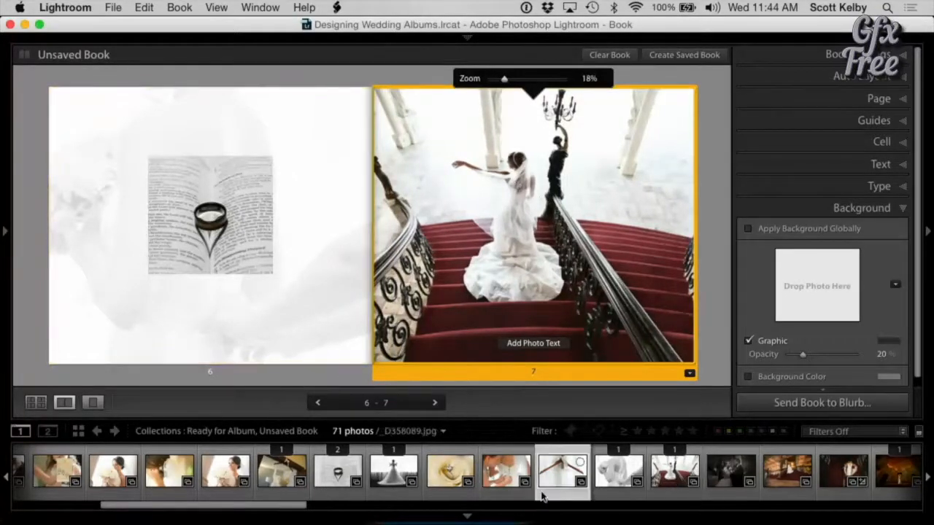
# - Fill page 7 with the close-up photo of the diamond ring in a cream rose
pyautogui.hscroll(-3, 475, 485)
pyautogui.click(474, 487)
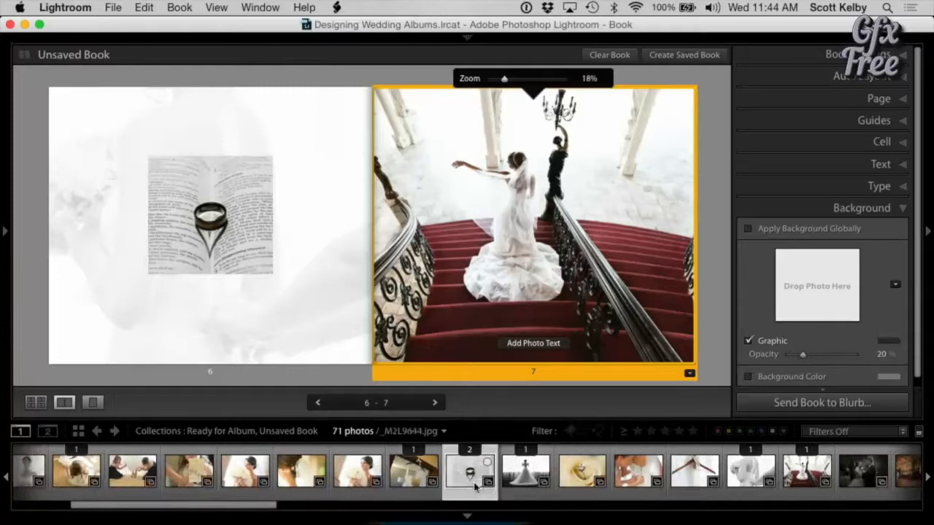
pyautogui.moveTo(582, 474); pyautogui.dragTo(577, 352)
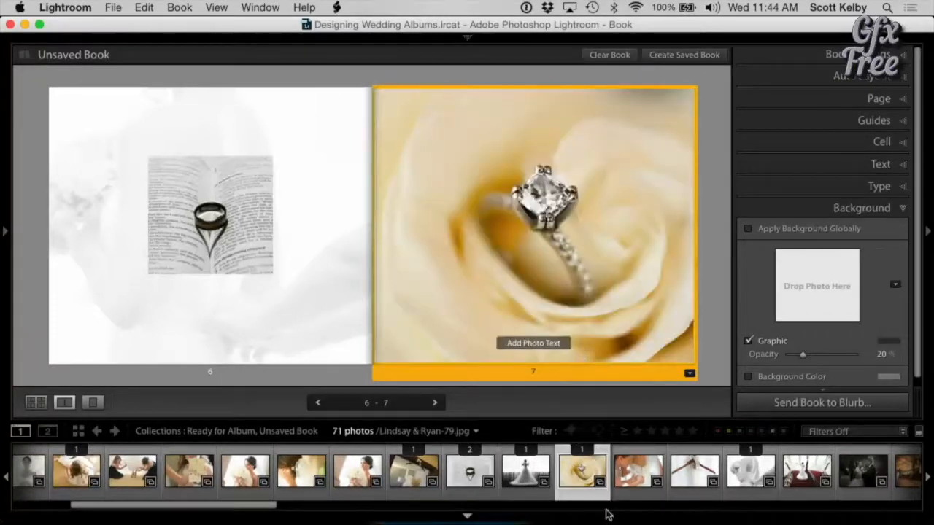
pyautogui.click(706, 313)
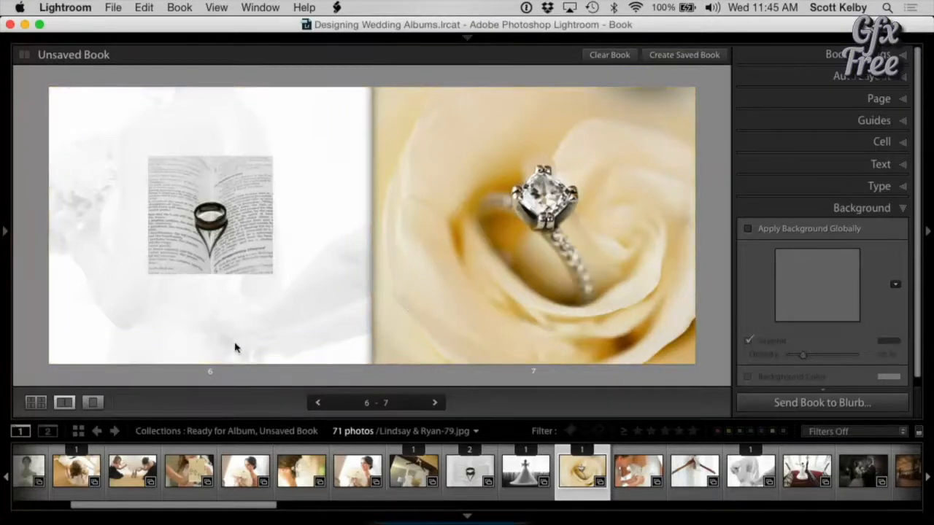
# - Swap pages 6 and 7 in the multi-page overview, and return to viewing them as a single spread
pyautogui.click(36, 402)
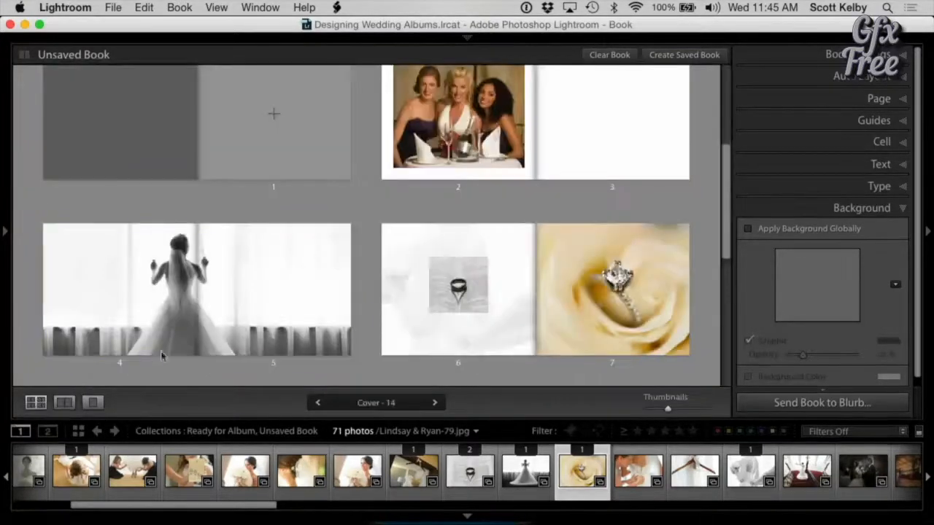
pyautogui.moveTo(423, 367); pyautogui.dragTo(669, 355)
pyautogui.click(708, 329)
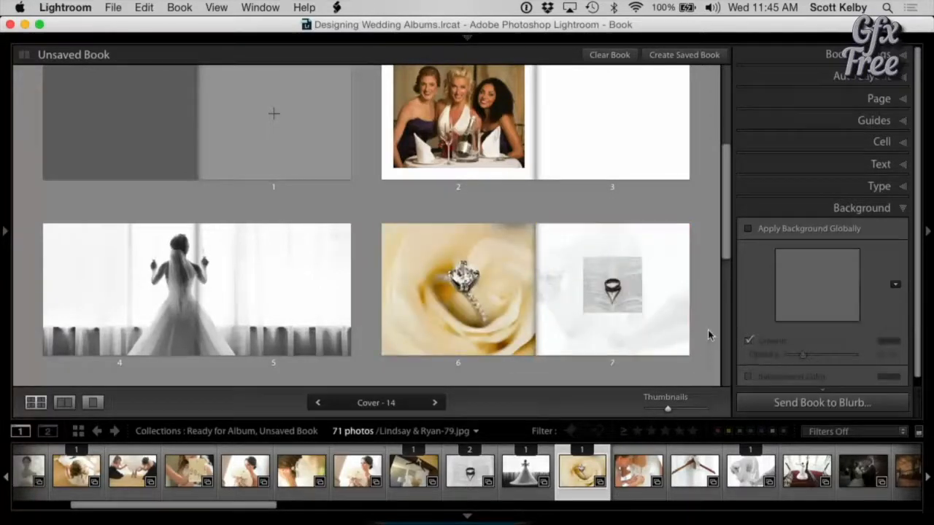
pyautogui.click(505, 354)
pyautogui.click(67, 402)
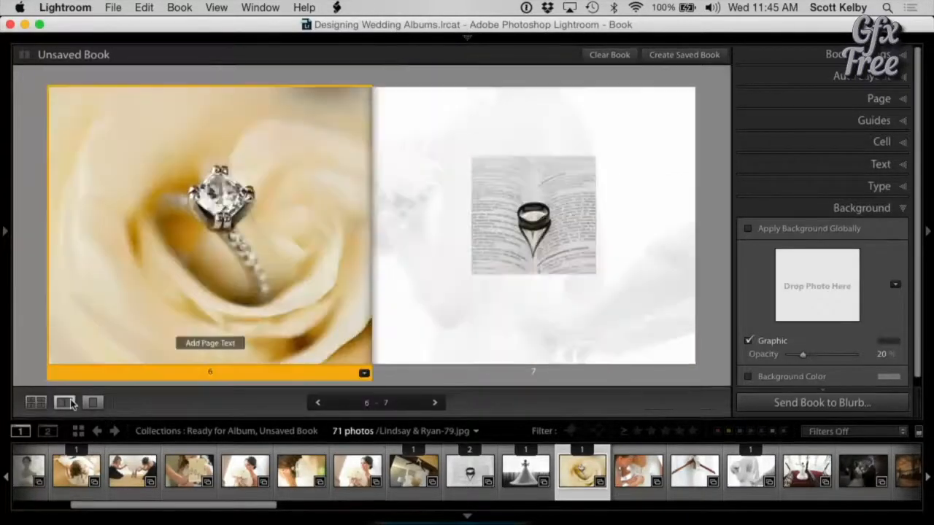
pyautogui.click(717, 314)
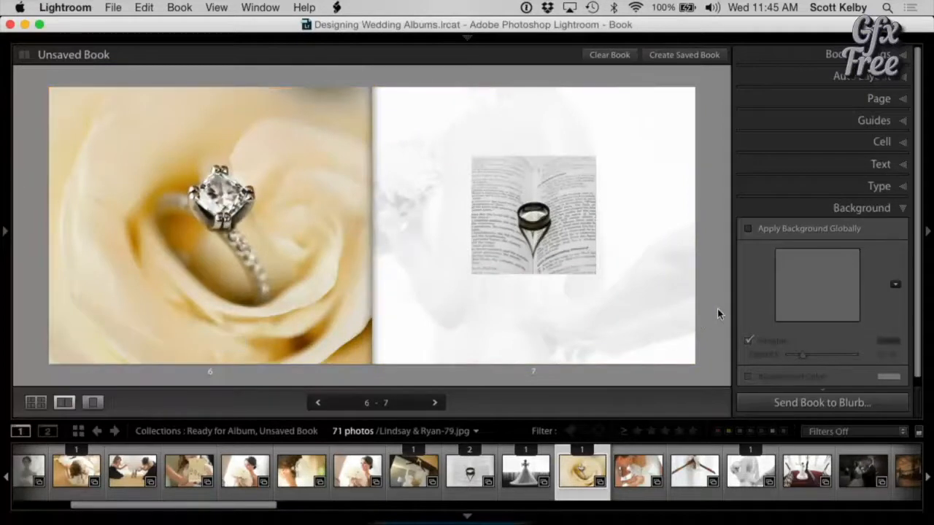
# - Add the photo text "always and forever" to the small ring photo on page 7
pyautogui.click(558, 109)
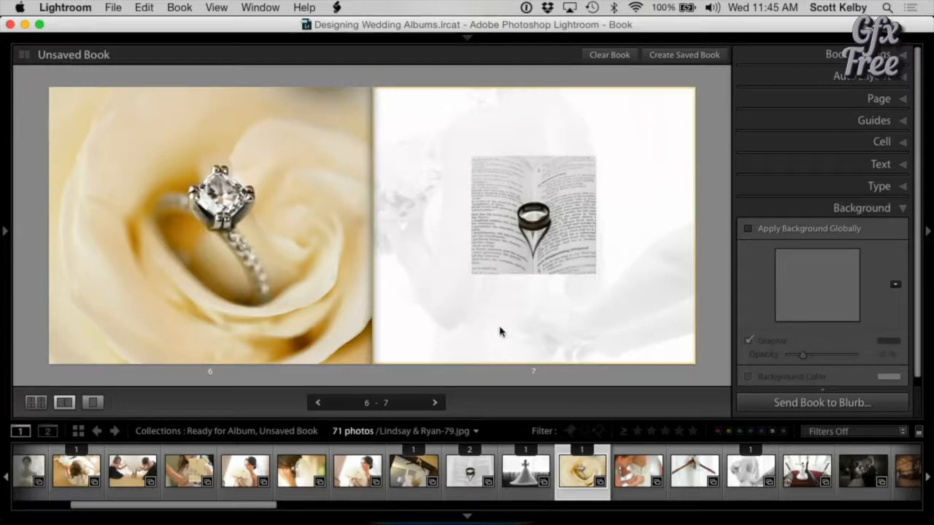
pyautogui.click(634, 270)
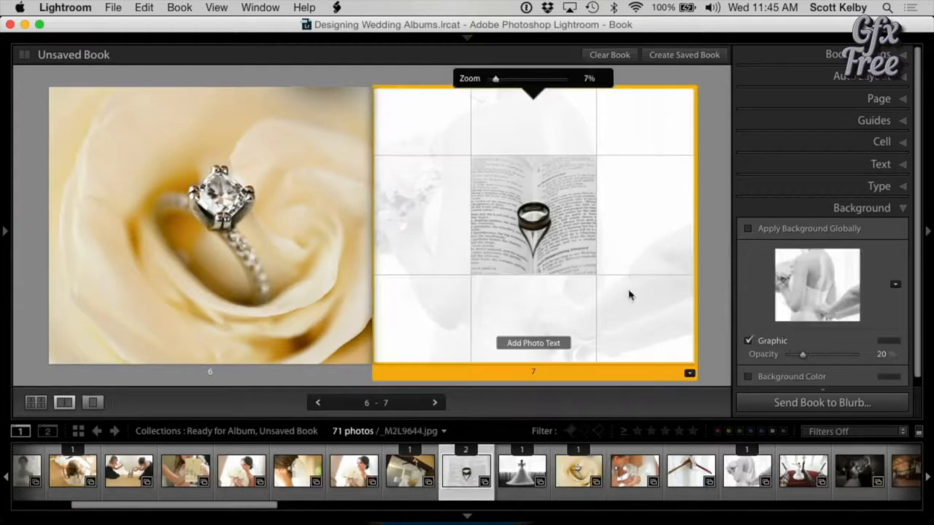
pyautogui.click(537, 345)
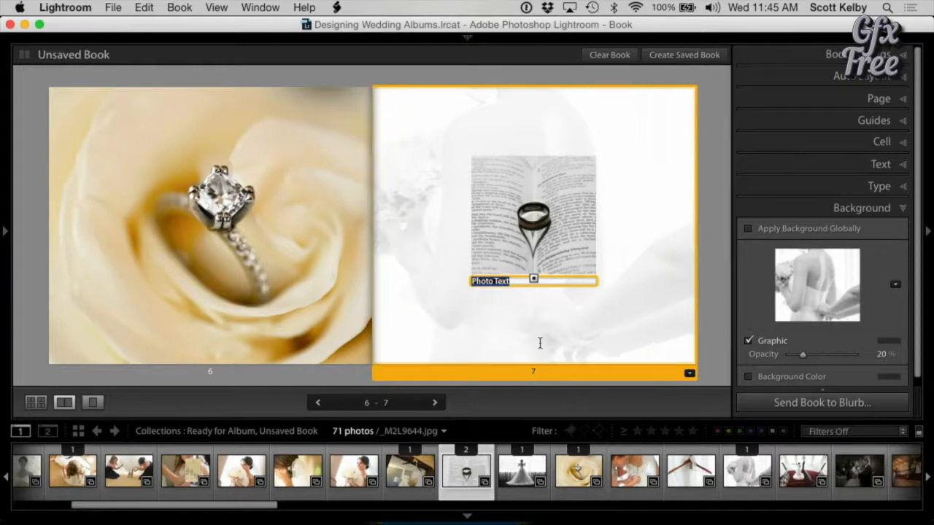
pyautogui.write('always and forev')
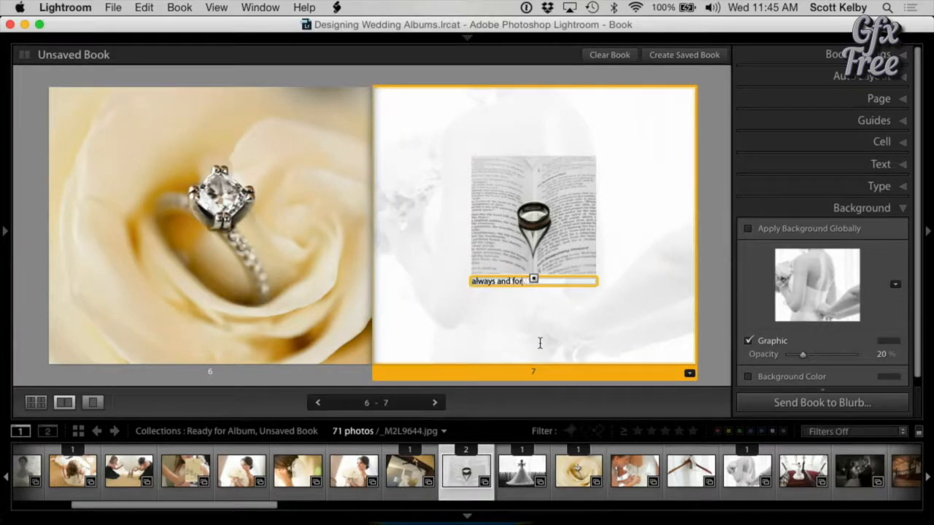
# - Center-align the "always and forever" caption and move it further below the ring photo
pyautogui.click(876, 188)
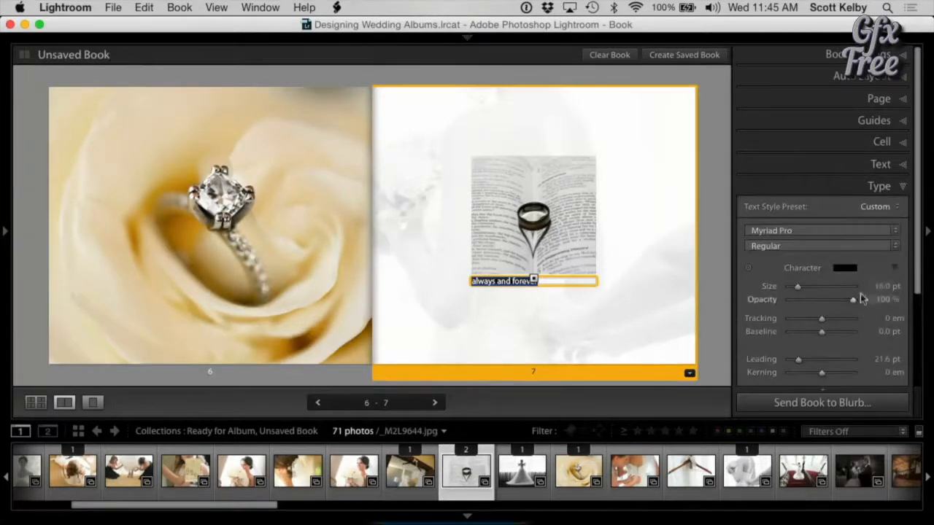
pyautogui.scroll(-1, 825, 316)
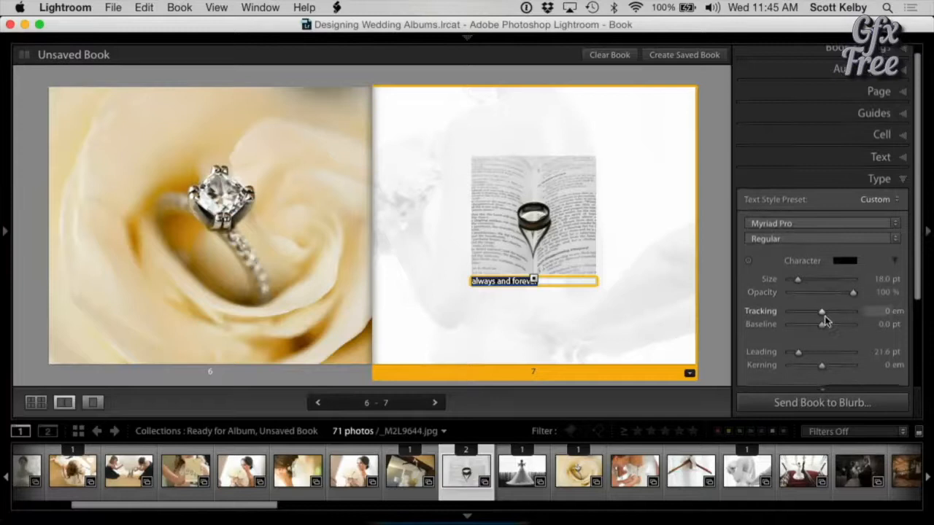
pyautogui.scroll(-5, 824, 319)
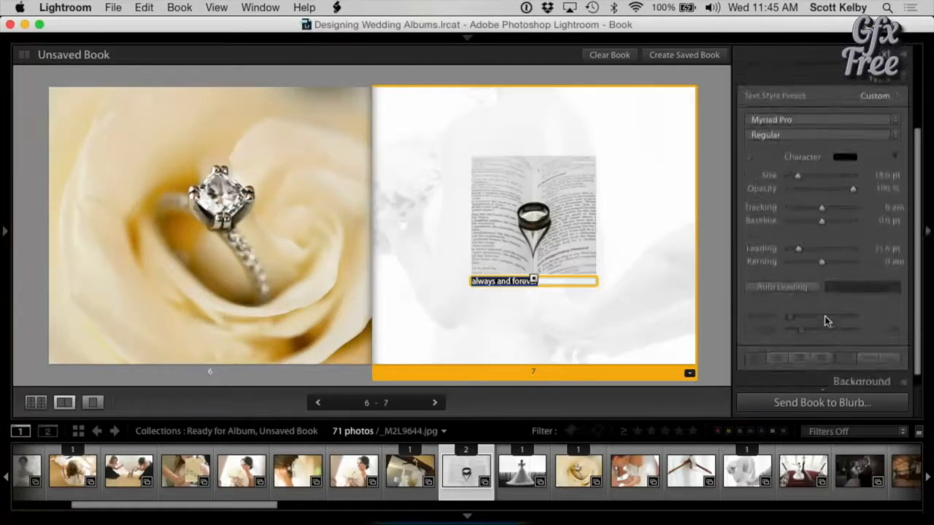
pyautogui.click(777, 352)
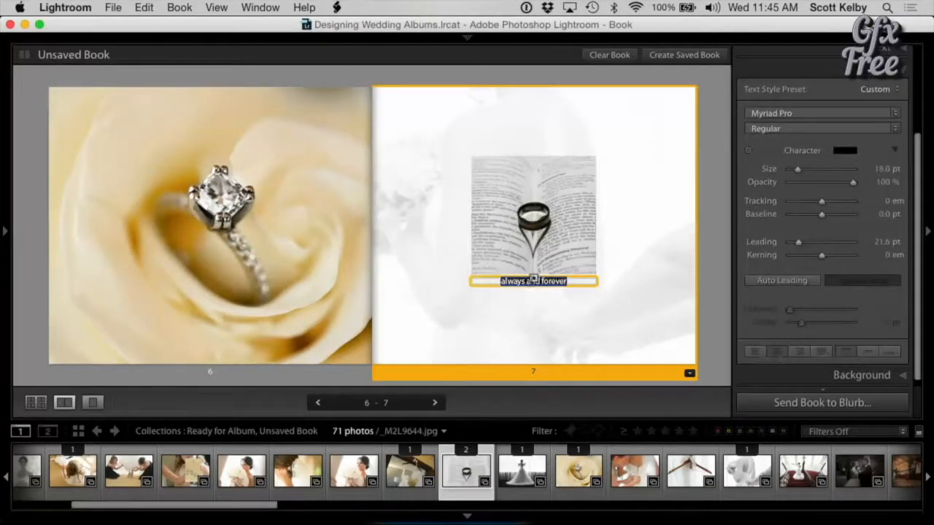
pyautogui.moveTo(535, 276); pyautogui.dragTo(535, 309)
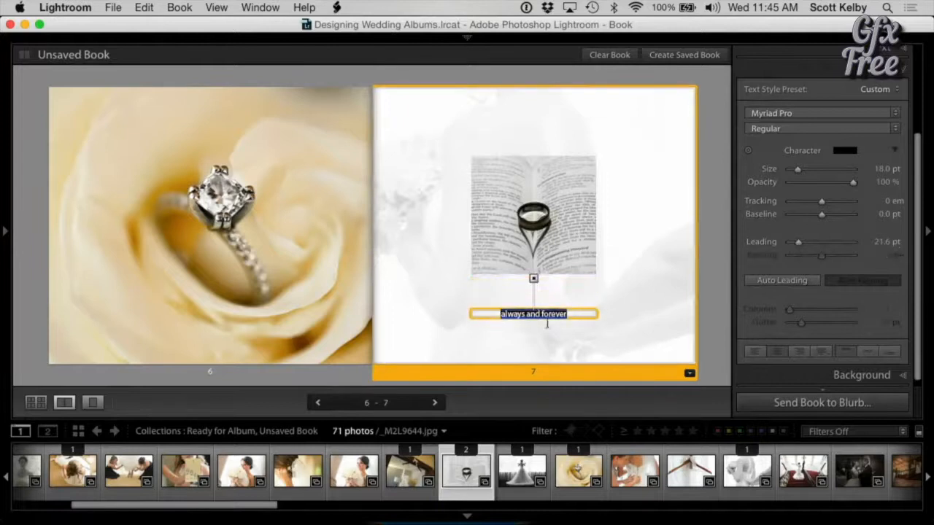
# - Set the caption's font to Satisfaction and enlarge it to 31.1 pt
pyautogui.click(823, 114)
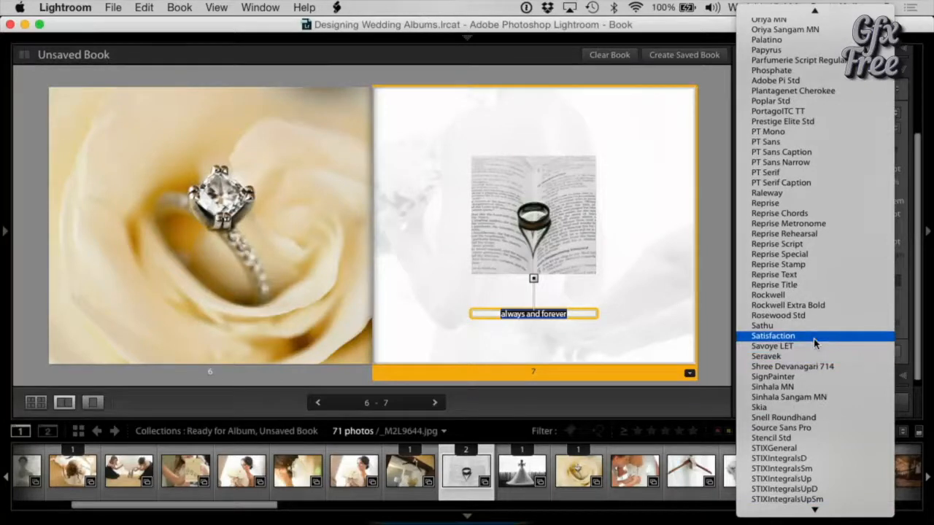
pyautogui.click(814, 339)
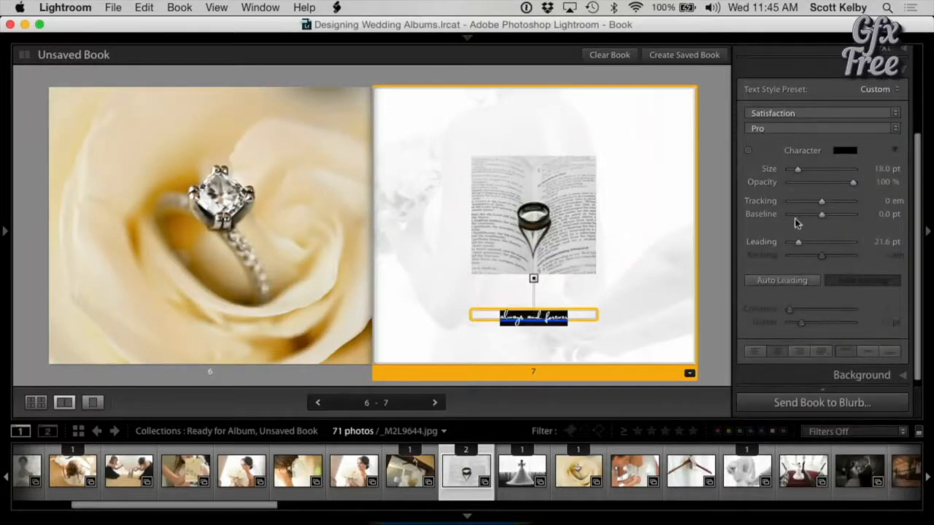
pyautogui.moveTo(797, 170); pyautogui.dragTo(802, 170)
pyautogui.click(716, 271)
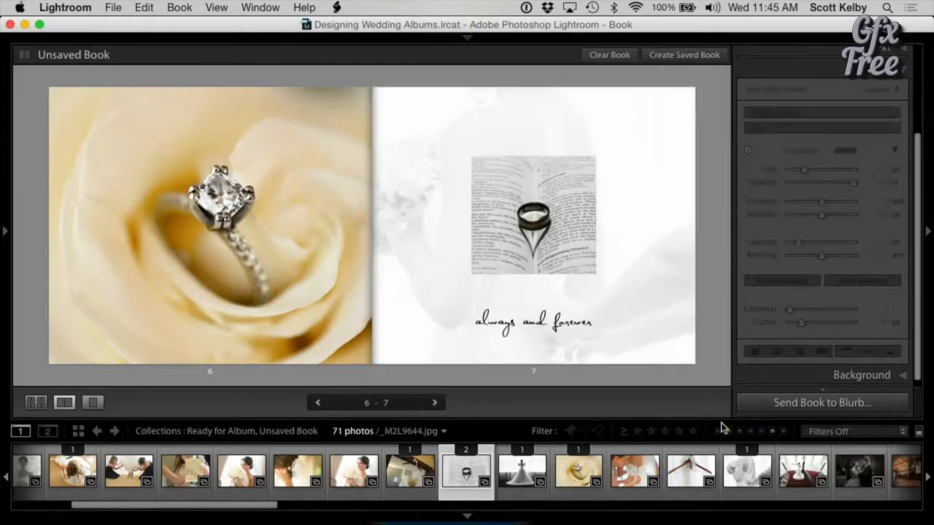
# - Move the caption slightly closer to the ring photo, to an offset of 59 pt
pyautogui.click(577, 315)
pyautogui.click(703, 319)
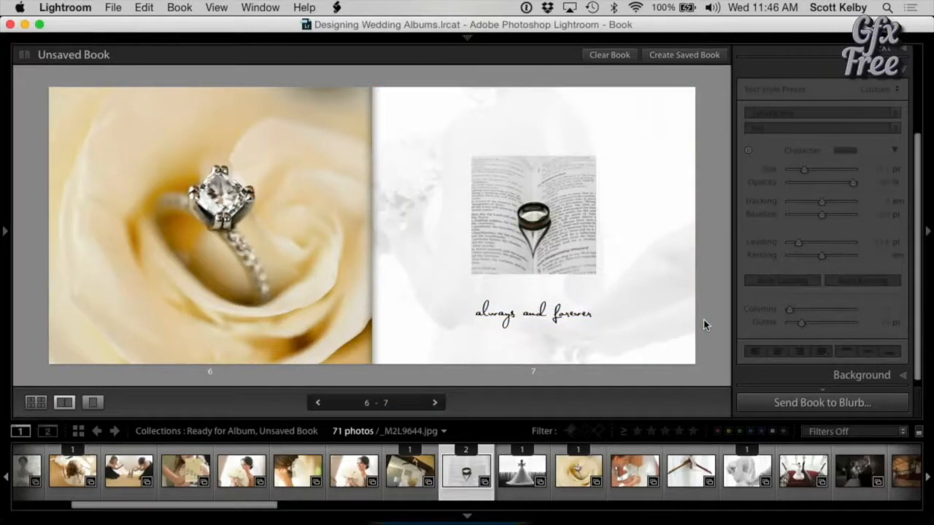
pyautogui.click(588, 314)
pyautogui.click(582, 311)
pyautogui.click(548, 314)
pyautogui.tripleClick(548, 314)
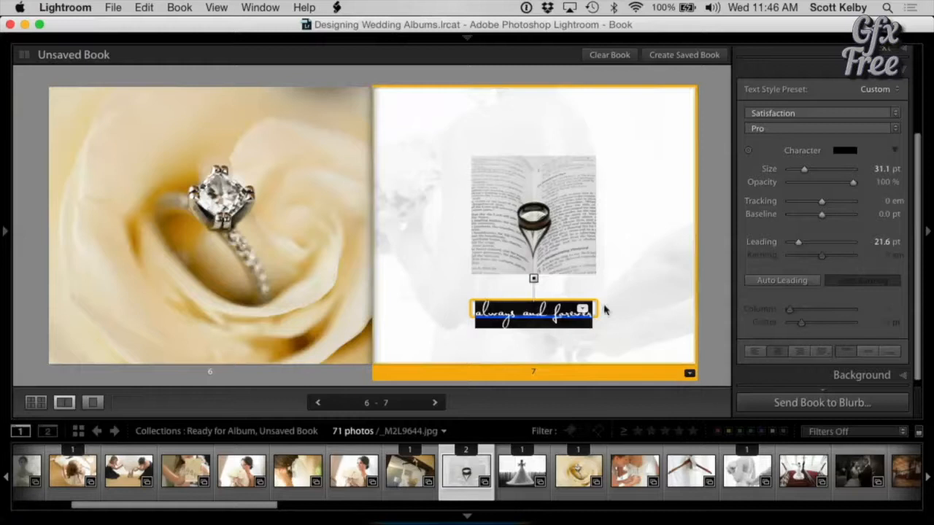
pyautogui.click(711, 312)
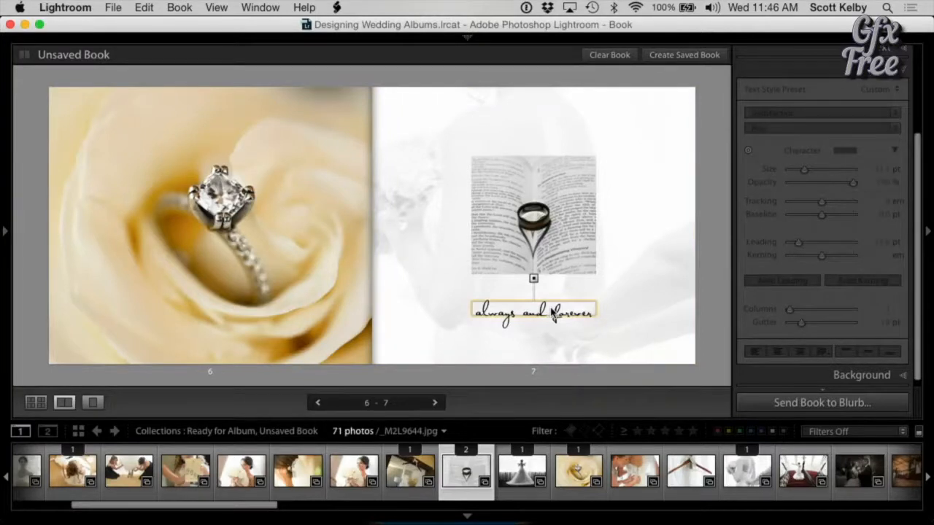
pyautogui.click(585, 315)
# - Turn on page text for page 7 and enter "always and forever" along the bottom of the page
pyautogui.click(650, 343)
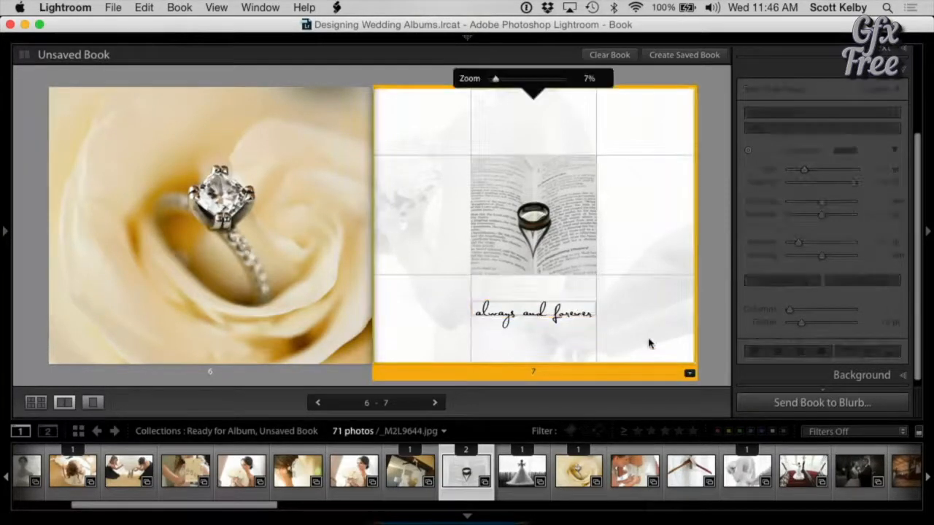
pyautogui.scroll(3, 858, 80)
pyautogui.click(885, 95)
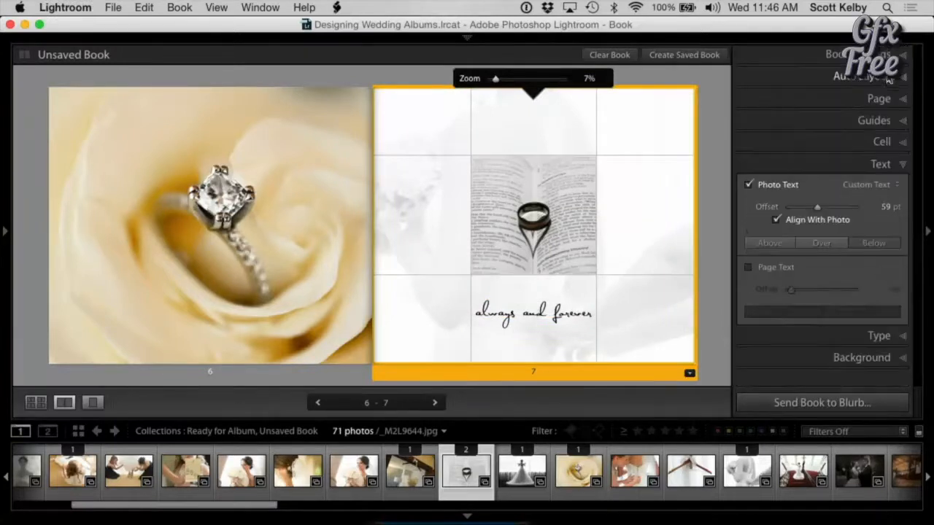
pyautogui.click(748, 269)
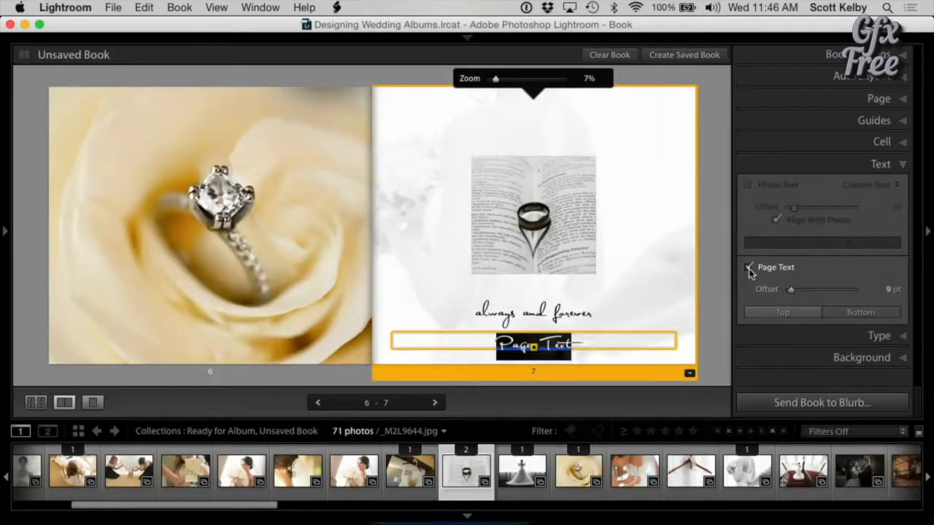
pyautogui.write('always and fo')
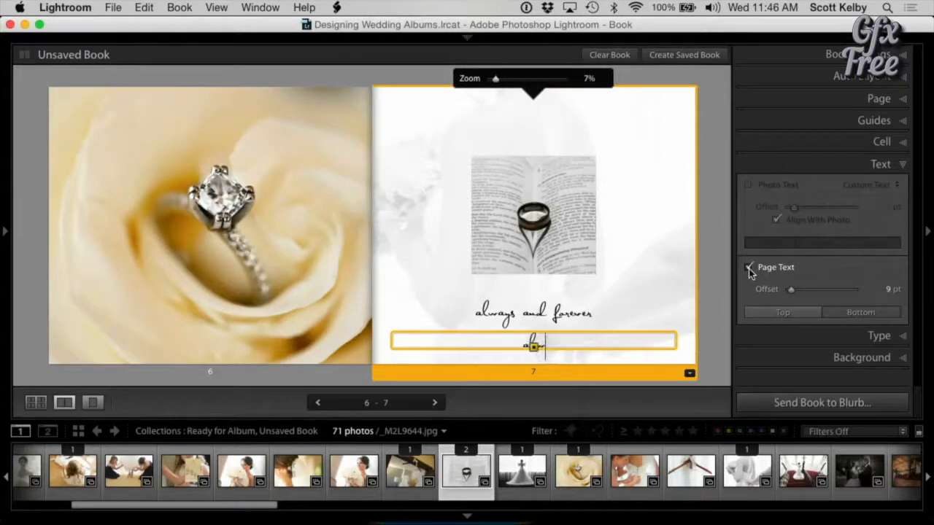
pyautogui.write('rever')
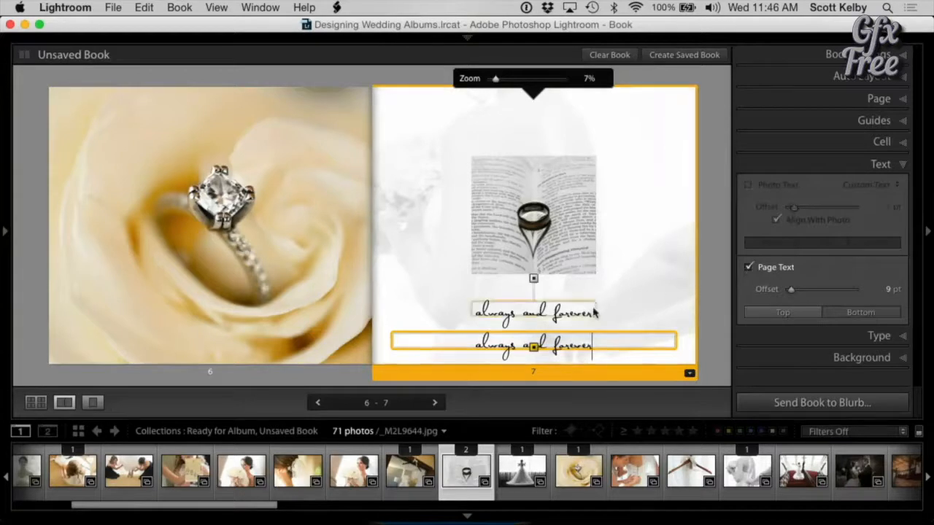
# - Delete the photo caption under the ring photo and select all of the page text below it
pyautogui.click(595, 312)
pyautogui.press('super+a')
pyautogui.press('BackSpace')
pyautogui.click(602, 349)
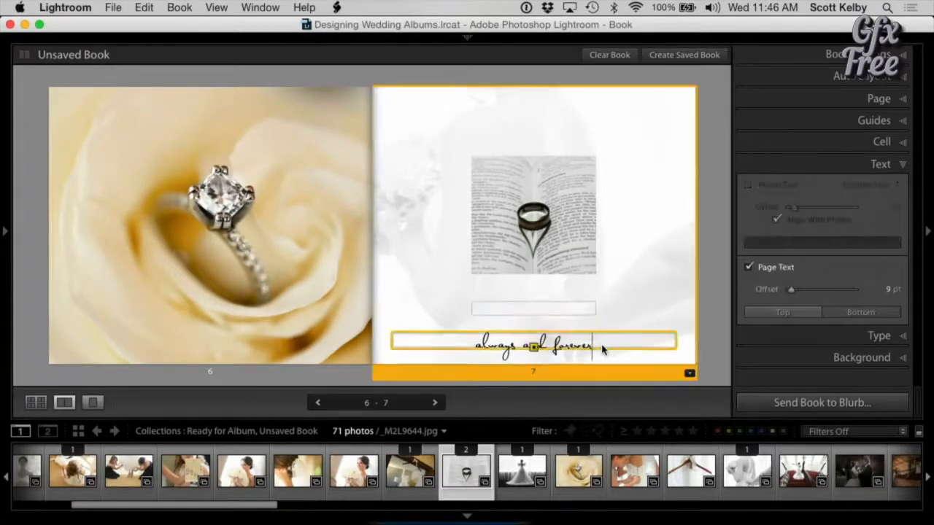
pyautogui.press('super+a')
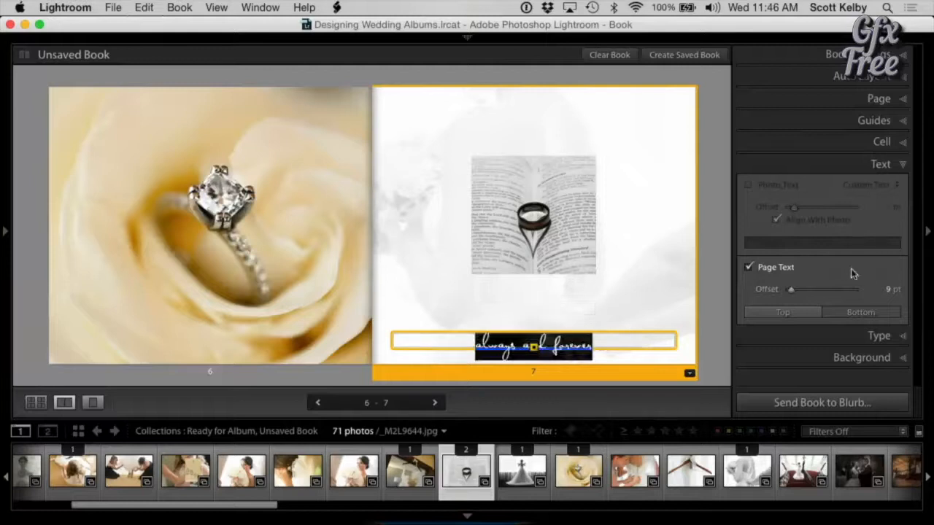
# - Enlarge the page text on page 7 to 48.6 pt and move it up closer to the ring photo
pyautogui.click(879, 337)
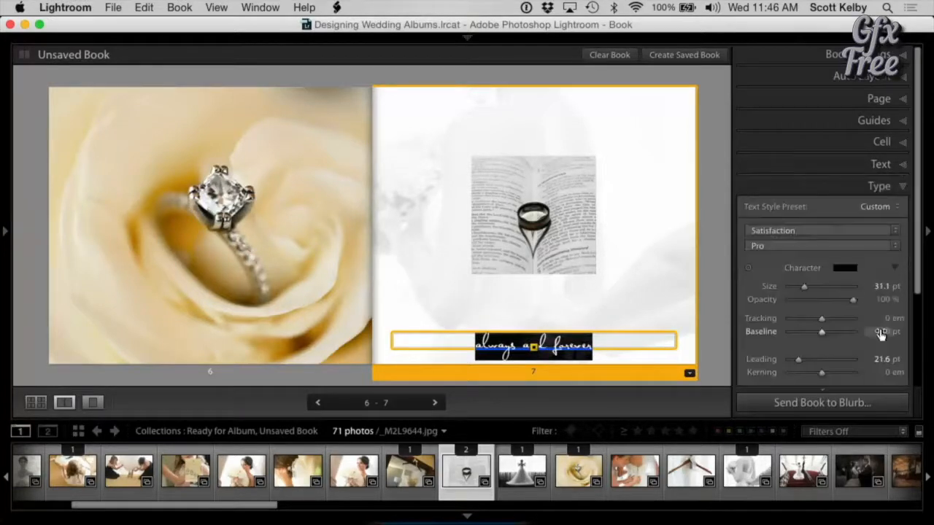
pyautogui.moveTo(808, 286); pyautogui.dragTo(814, 286)
pyautogui.click(647, 267)
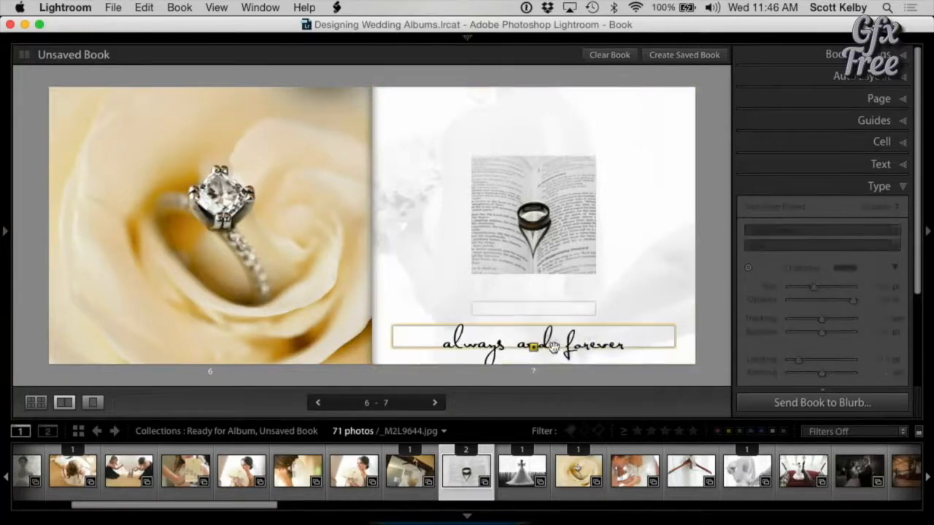
pyautogui.click(537, 349)
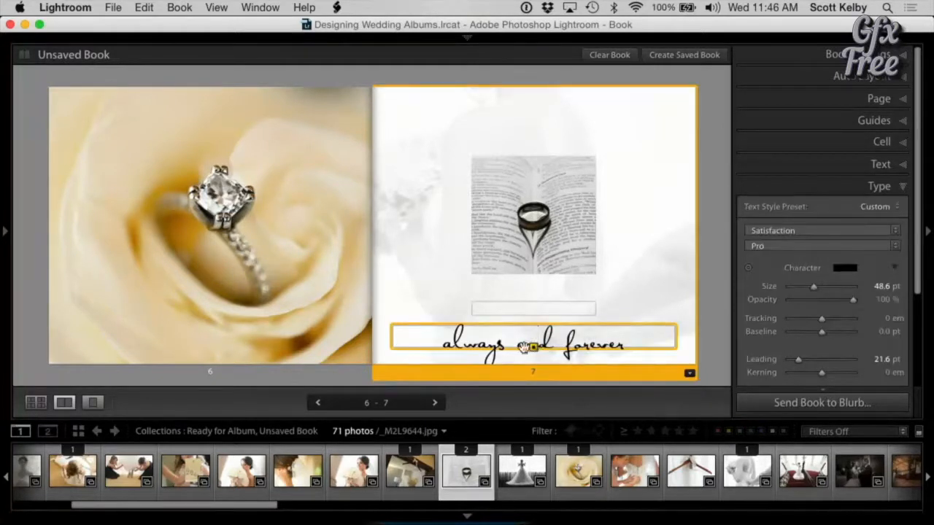
pyautogui.moveTo(522, 349); pyautogui.dragTo(600, 309)
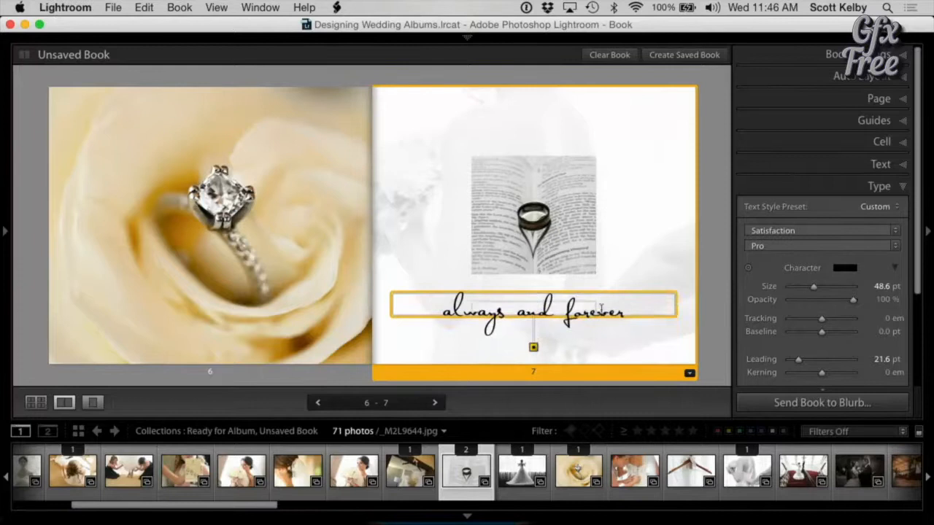
pyautogui.click(710, 308)
# - Select all of the "always and forever" text and change its character color to medium gray at 42% lightness
pyautogui.click(619, 314)
pyautogui.moveTo(629, 313); pyautogui.dragTo(410, 306)
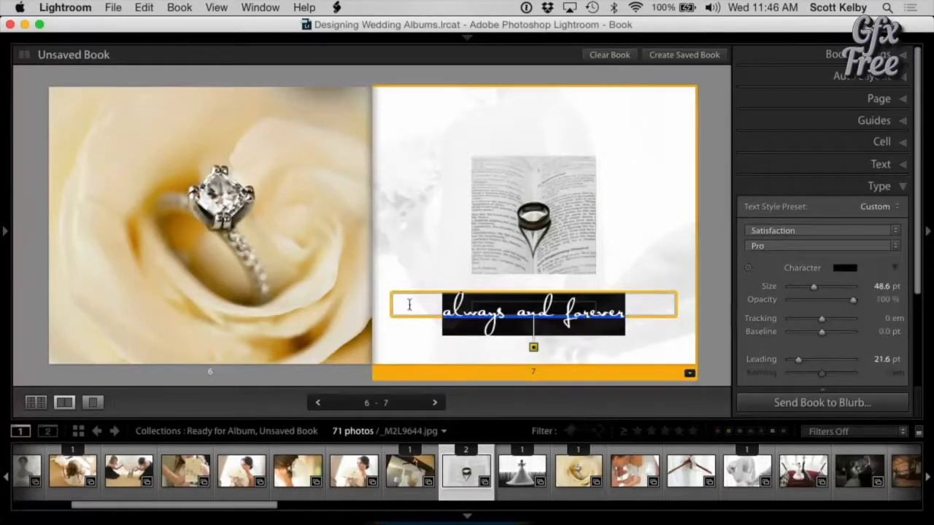
pyautogui.click(845, 269)
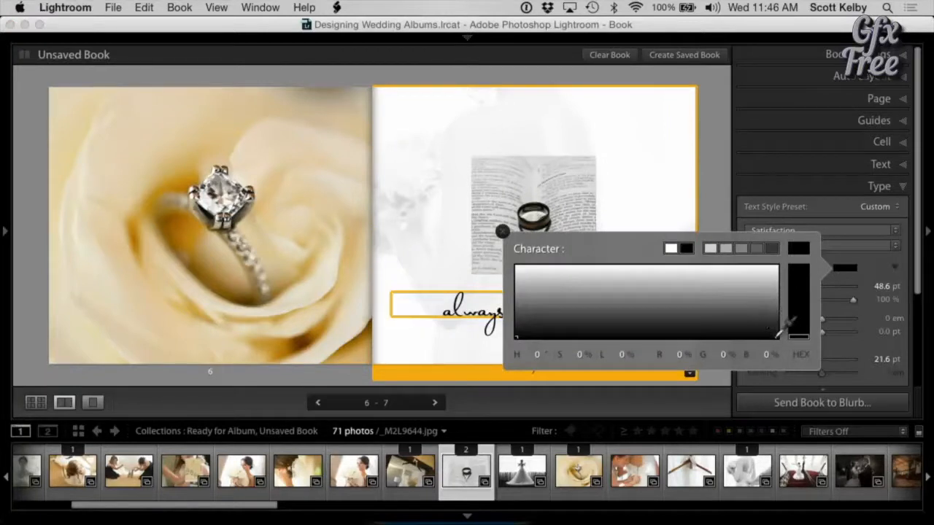
pyautogui.click(752, 312)
pyautogui.click(752, 306)
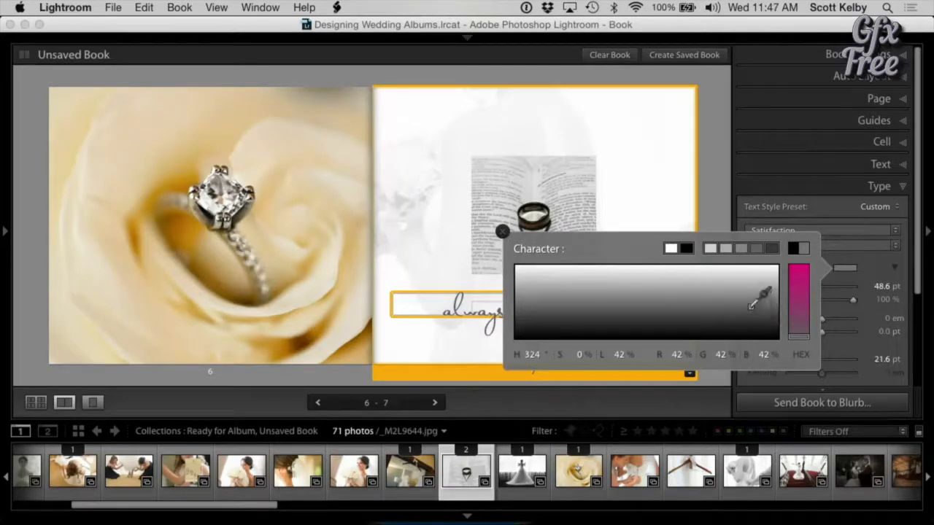
pyautogui.click(502, 230)
pyautogui.click(716, 247)
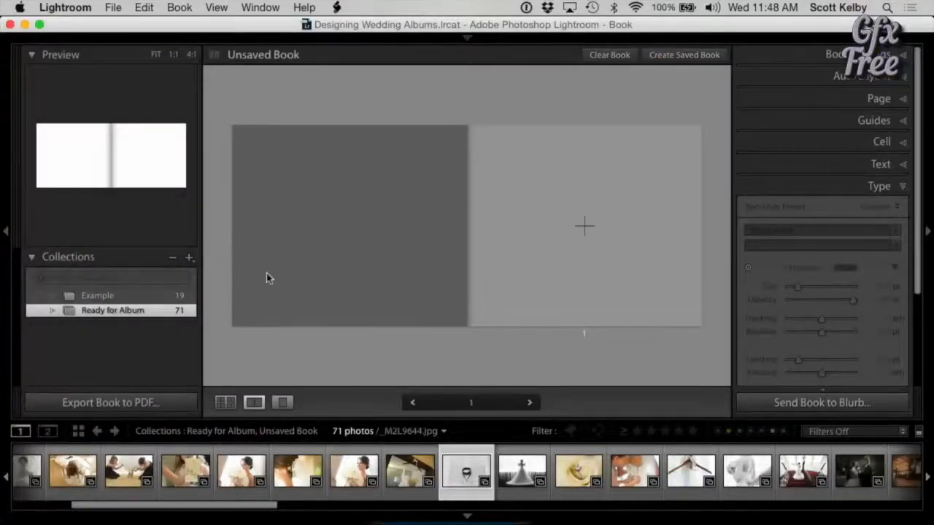
# - In the Library grid, move the black-and-white photo of the dancing couple between the candlelit drinks photo and the sheet music photo
pyautogui.press('g')
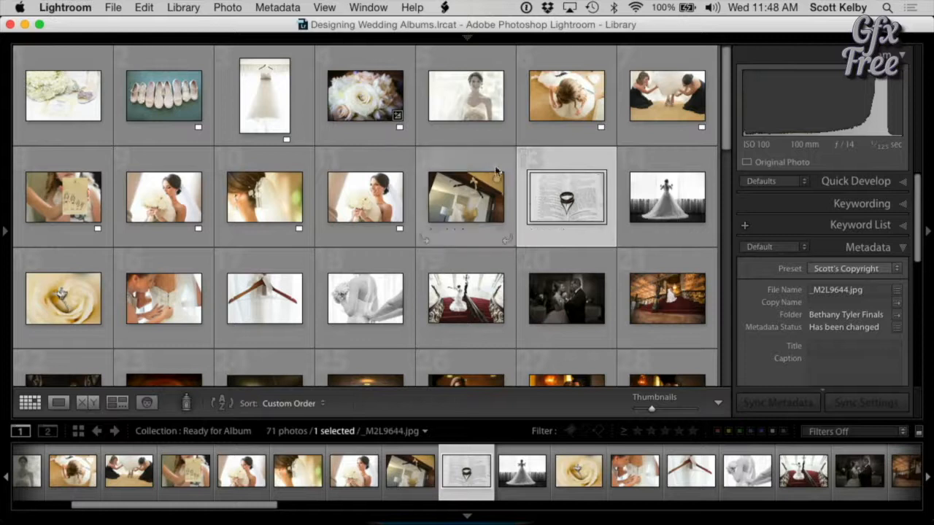
pyautogui.scroll(-1, 486, 266)
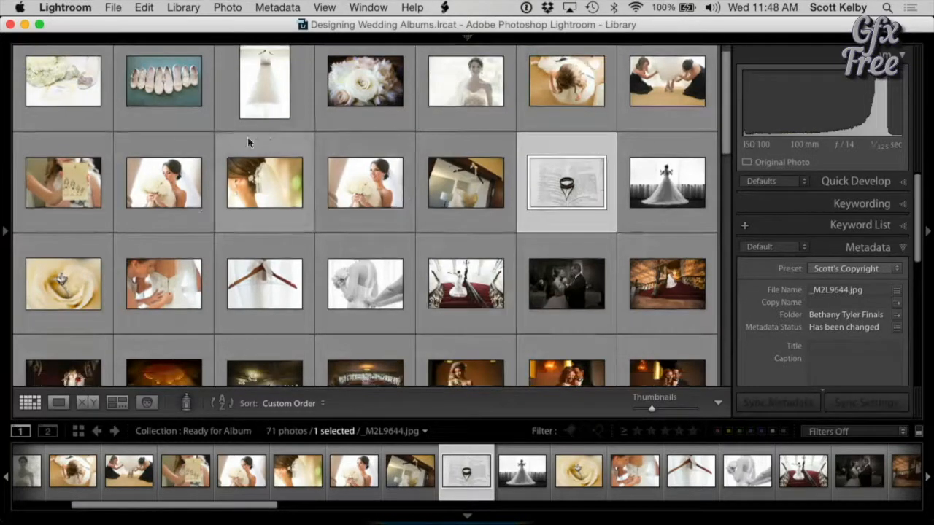
pyautogui.moveTo(458, 40)
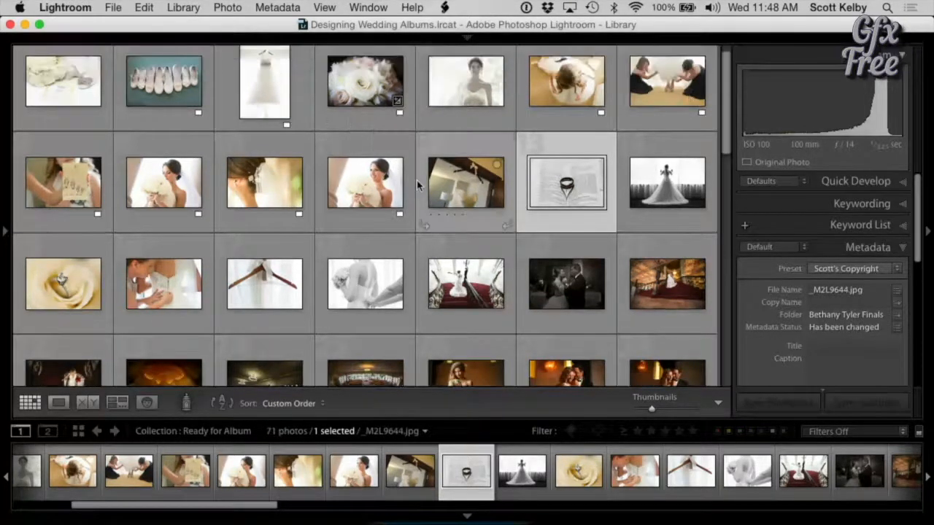
pyautogui.scroll(-2, 417, 181)
pyautogui.scroll(-1, 417, 185)
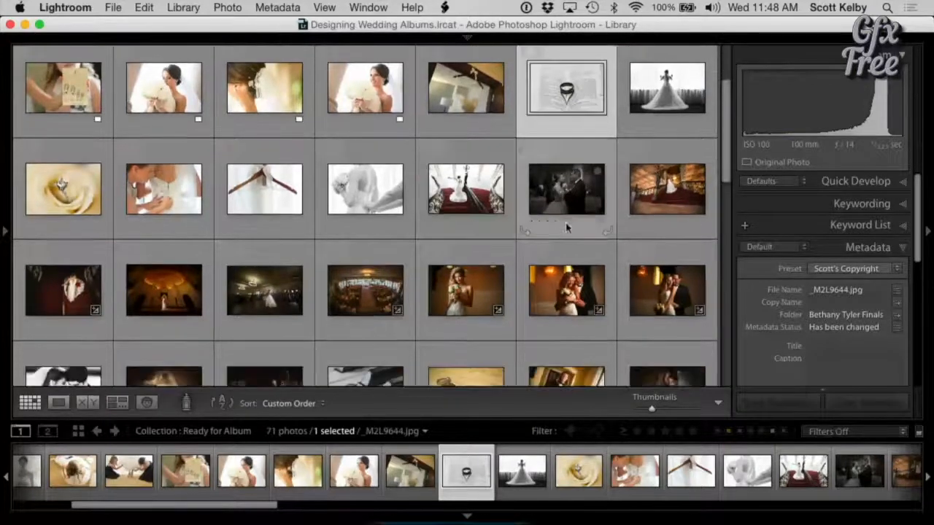
pyautogui.scroll(-3, 572, 157)
pyautogui.moveTo(579, 91); pyautogui.dragTo(420, 358)
# - Move the black-and-white waving photo beside the bride with the bouquet, and the three-women photo after the bridesmaids group shot
pyautogui.scroll(-6, 494, 292)
pyautogui.scroll(-8, 493, 294)
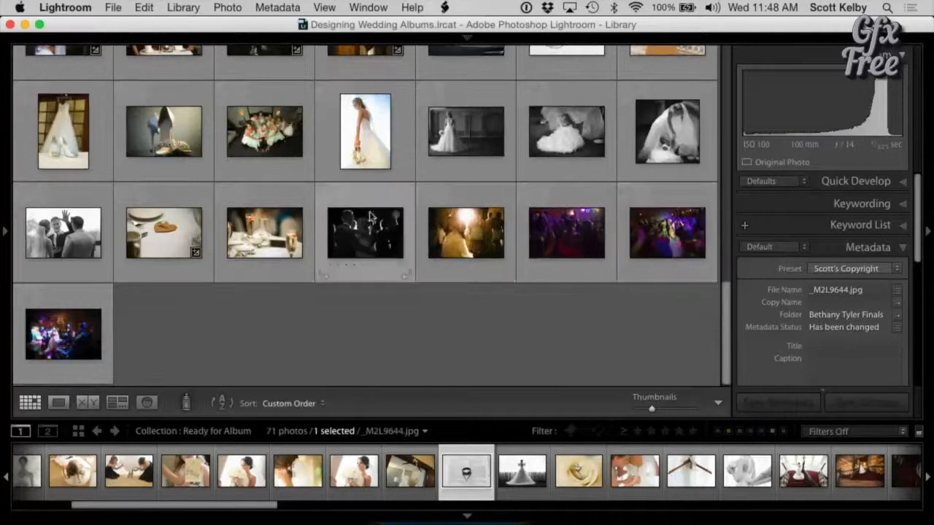
pyautogui.scroll(2, 293, 347)
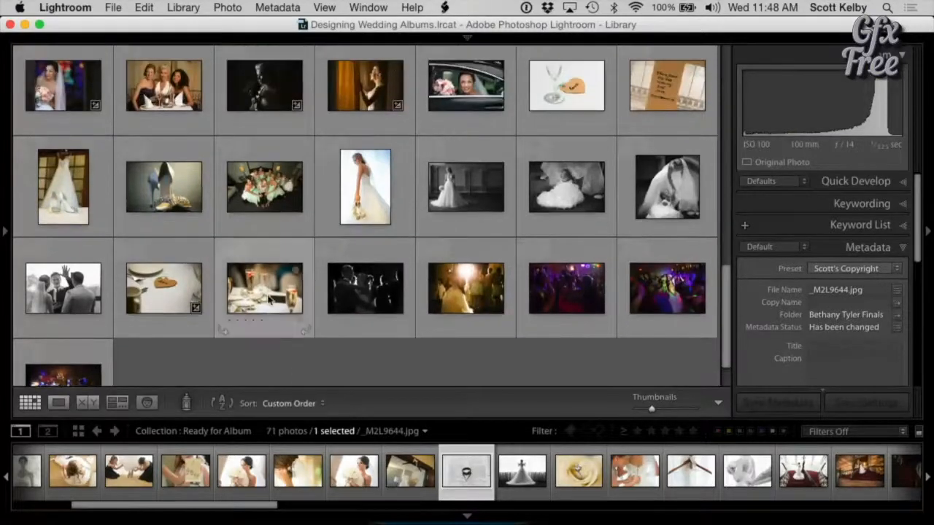
pyautogui.click(163, 288)
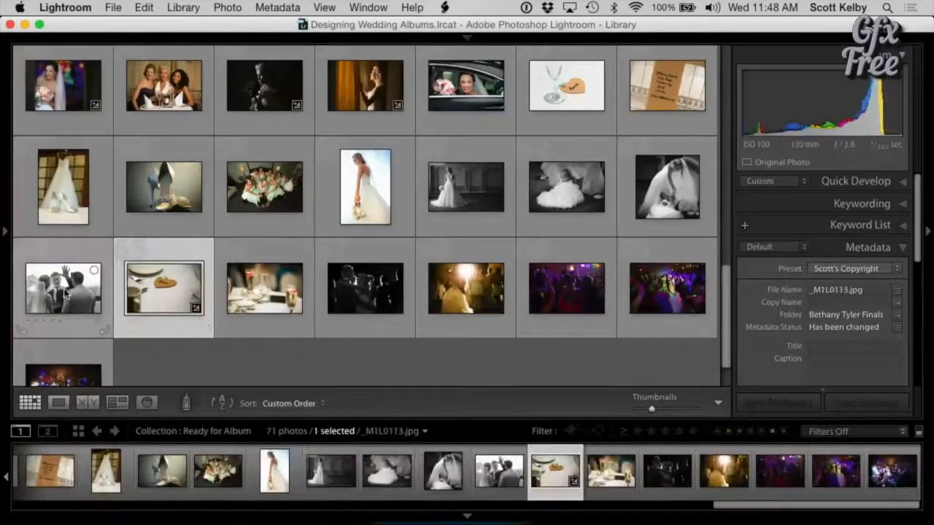
pyautogui.moveTo(62, 292); pyautogui.dragTo(415, 336)
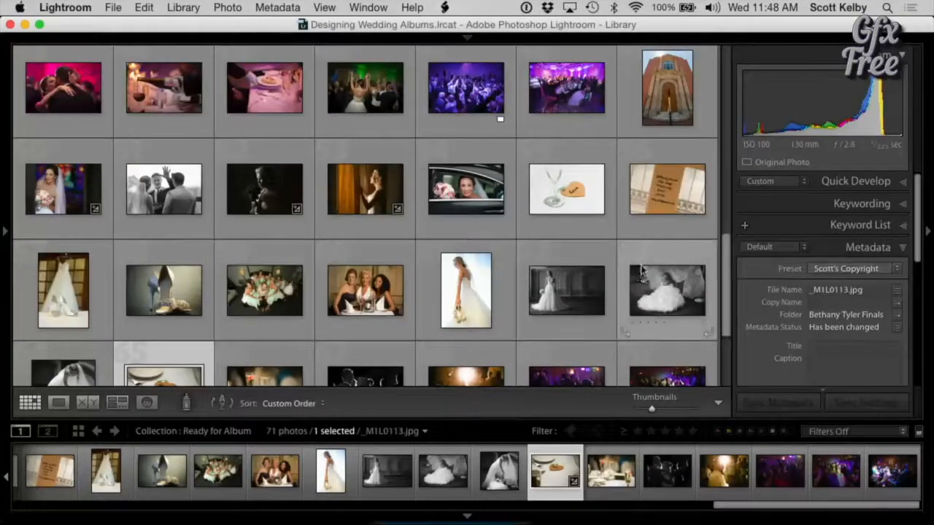
# - Select the six colorful reception and dance floor photos in one row together with the candlelit drinks photo above them
pyautogui.scroll(2, 572, 153)
pyautogui.click(573, 150)
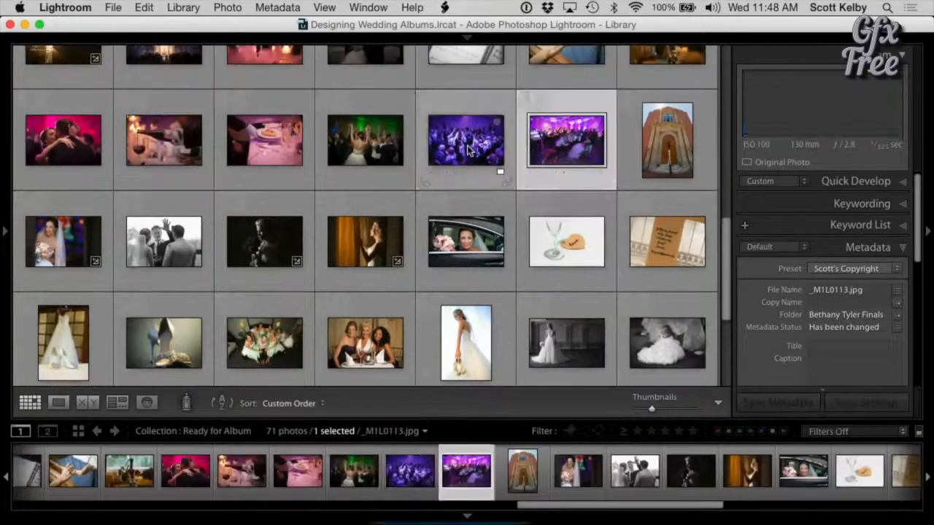
pyautogui.keyDown('super'); pyautogui.click(469, 150); pyautogui.keyUp('super')
pyautogui.keyDown('super'); pyautogui.click(366, 151); pyautogui.keyUp('super')
pyautogui.keyDown('super'); pyautogui.click(264, 152); pyautogui.keyUp('super')
pyautogui.keyDown('super'); pyautogui.click(160, 154); pyautogui.keyUp('super')
pyautogui.keyDown('super'); pyautogui.click(63, 140); pyautogui.keyUp('super')
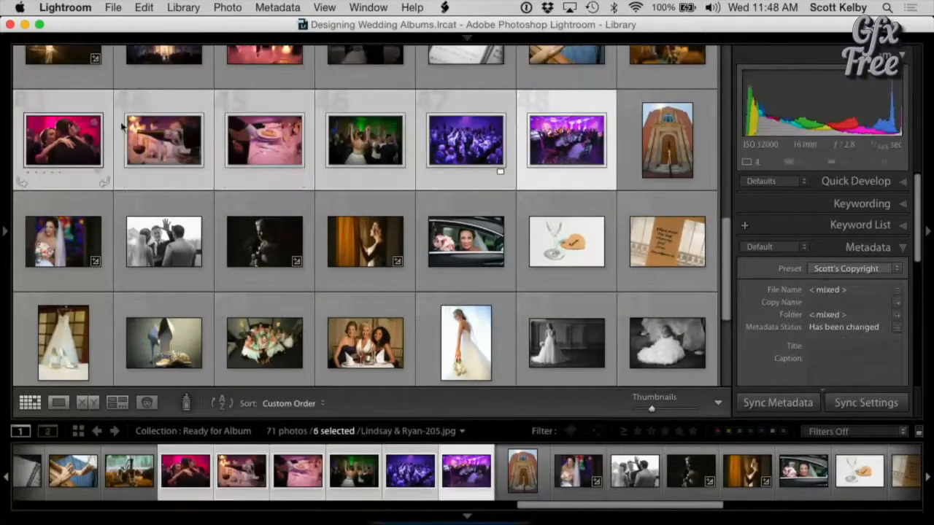
pyautogui.keyDown('super'); pyautogui.click(270, 60); pyautogui.keyUp('super')
# - Add the wide ballroom photo with the bride and the photo of the three women at the table to the selection
pyautogui.scroll(5, 359, 178)
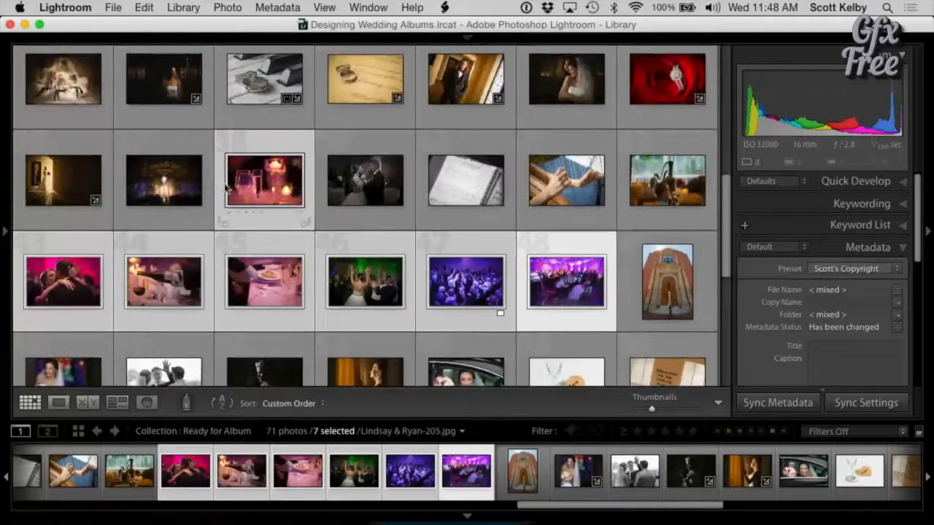
pyautogui.scroll(2, 572, 200)
pyautogui.scroll(5, 572, 201)
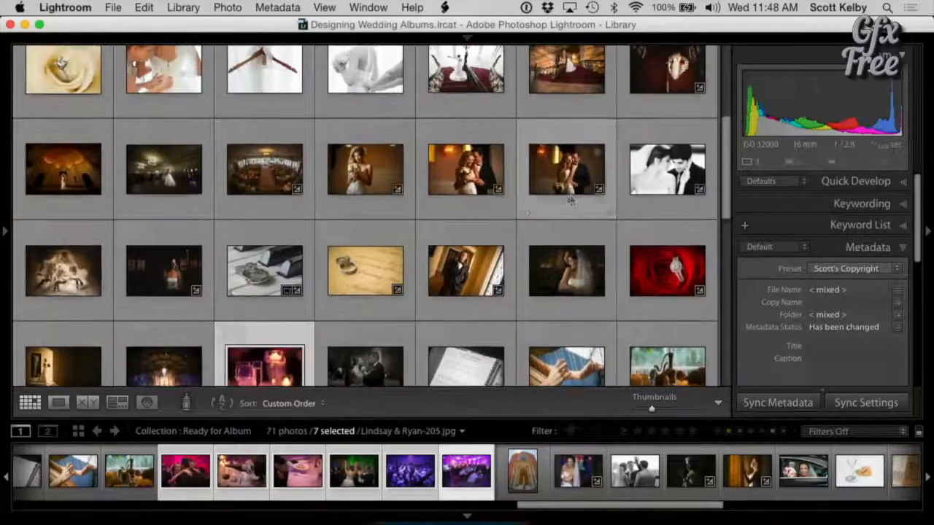
pyautogui.keyDown('super'); pyautogui.click(164, 170); pyautogui.keyUp('super')
pyautogui.scroll(-1, 396, 163)
pyautogui.scroll(-8, 396, 168)
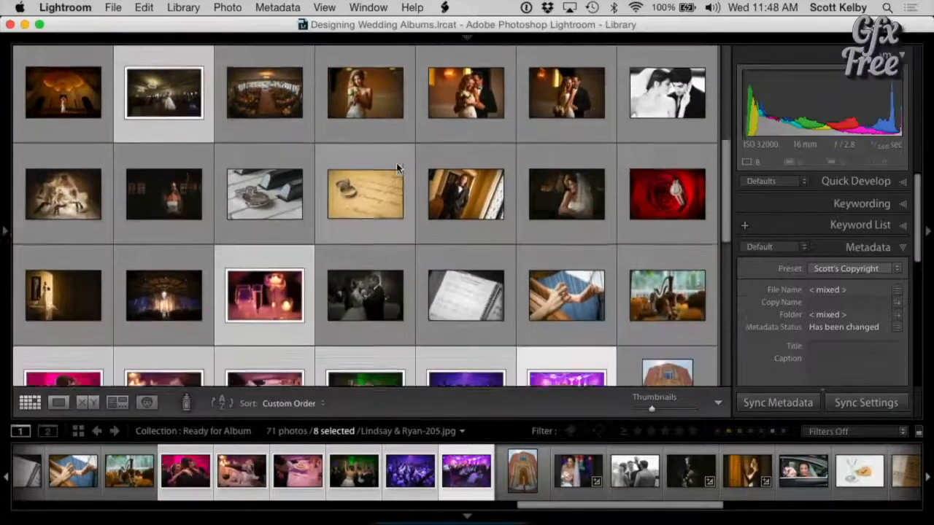
pyautogui.scroll(-6, 396, 168)
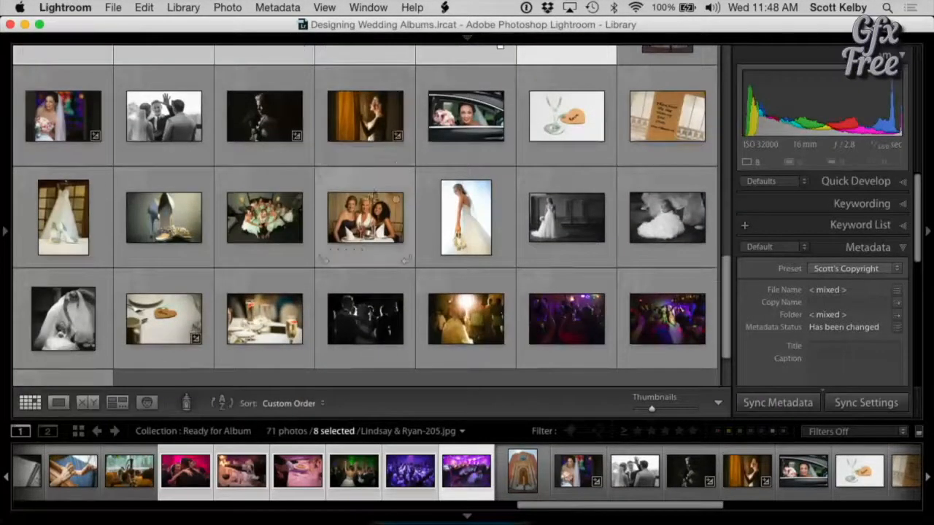
pyautogui.keyDown('super'); pyautogui.click(362, 227); pyautogui.keyUp('super')
# - Move the selected reception photos near the end of the collection, right after the table setting with champagne glasses
pyautogui.scroll(-1, 508, 219)
pyautogui.scroll(-1, 508, 217)
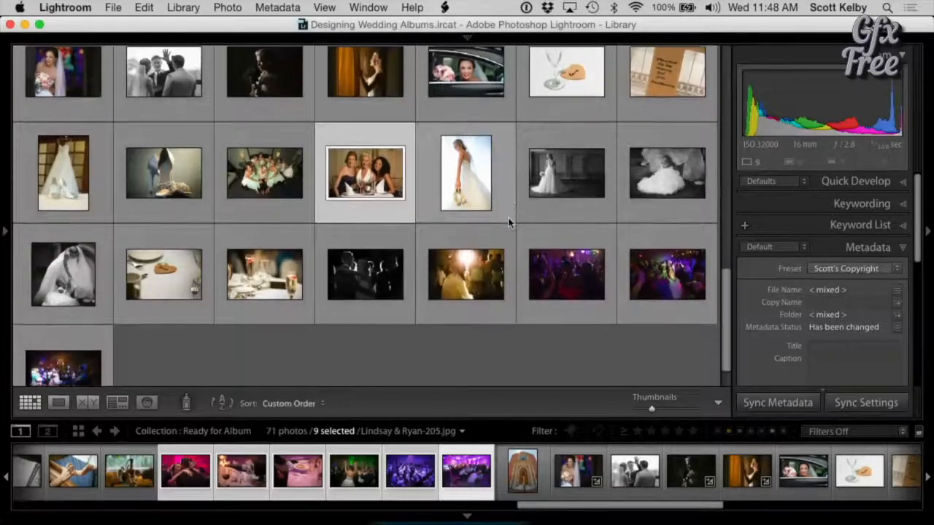
pyautogui.moveTo(373, 179); pyautogui.dragTo(332, 275)
# - Move the black-and-white waving photo between the dark photo of the dancing couple and the sheet music photo
pyautogui.scroll(6, 521, 318)
pyautogui.scroll(-1, 521, 322)
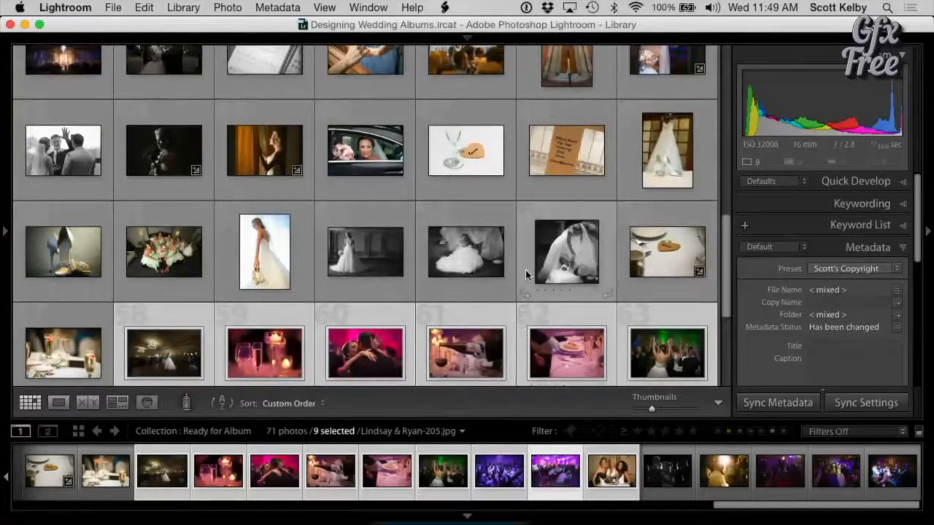
pyautogui.scroll(3, 503, 299)
pyautogui.scroll(1, 503, 295)
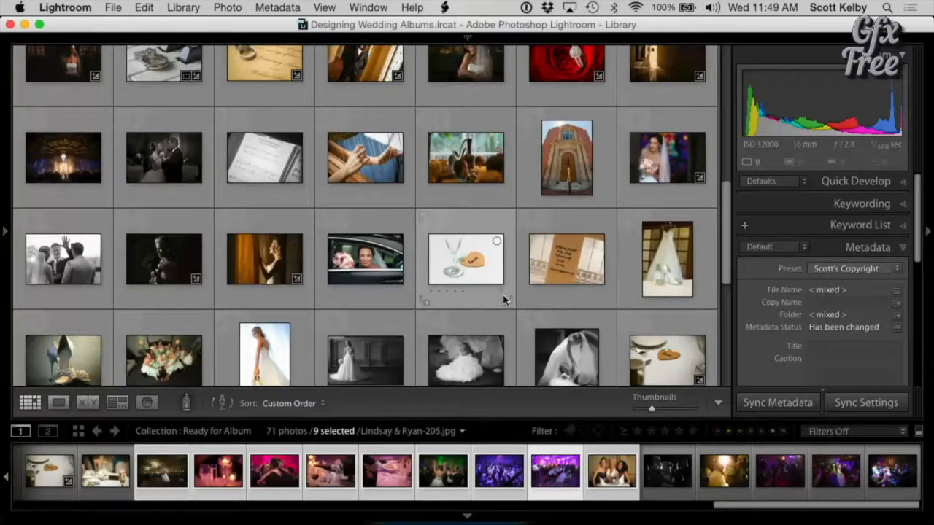
pyautogui.scroll(2, 503, 295)
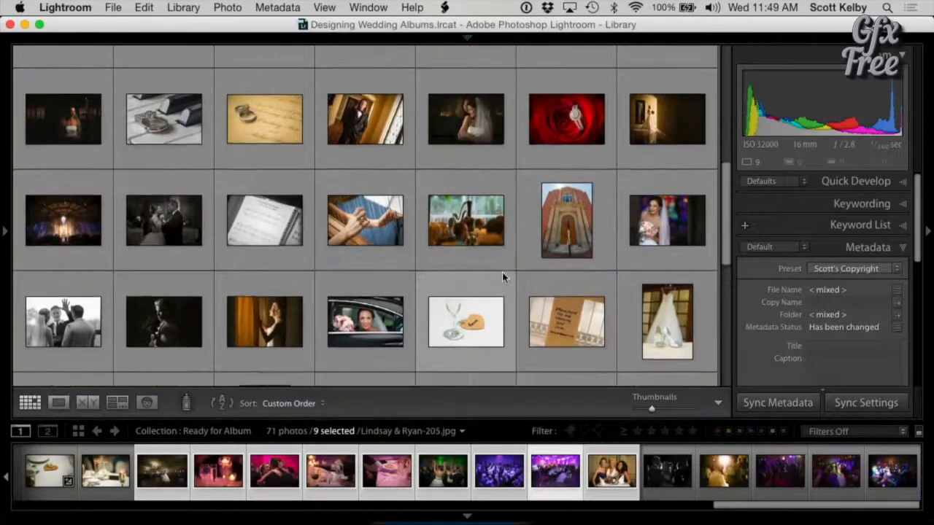
pyautogui.click(67, 288)
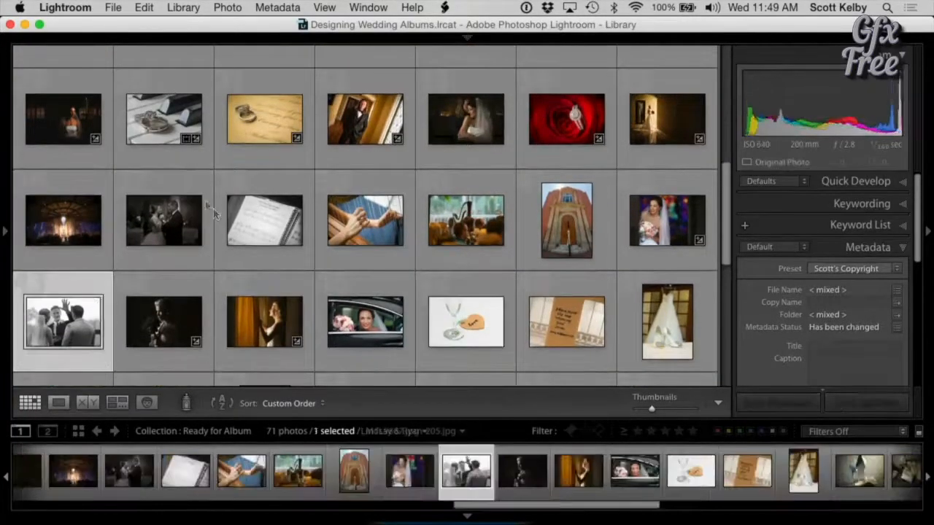
pyautogui.moveTo(63, 321); pyautogui.dragTo(214, 219)
pyautogui.scroll(2, 419, 272)
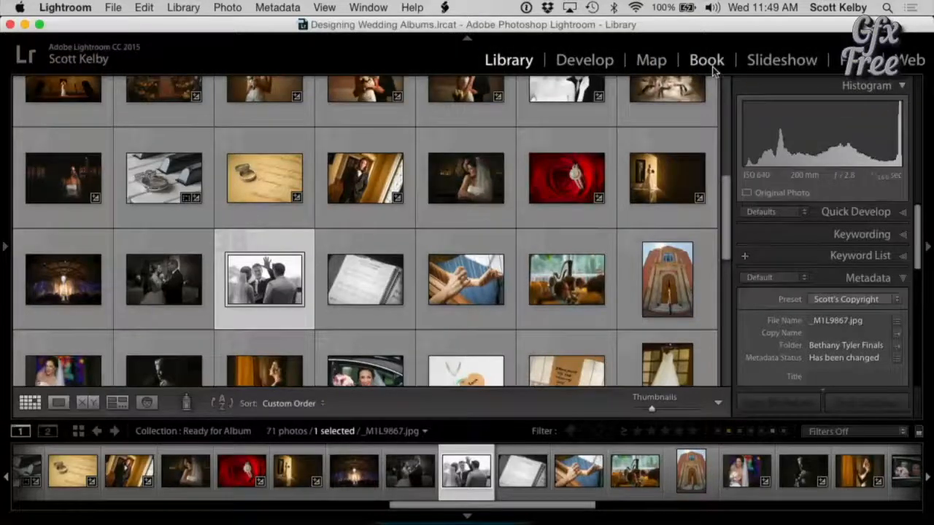
# - Return to the Book module, clear the book, and set the auto layout preset to Left Blank, Right One Photo
pyautogui.click(708, 63)
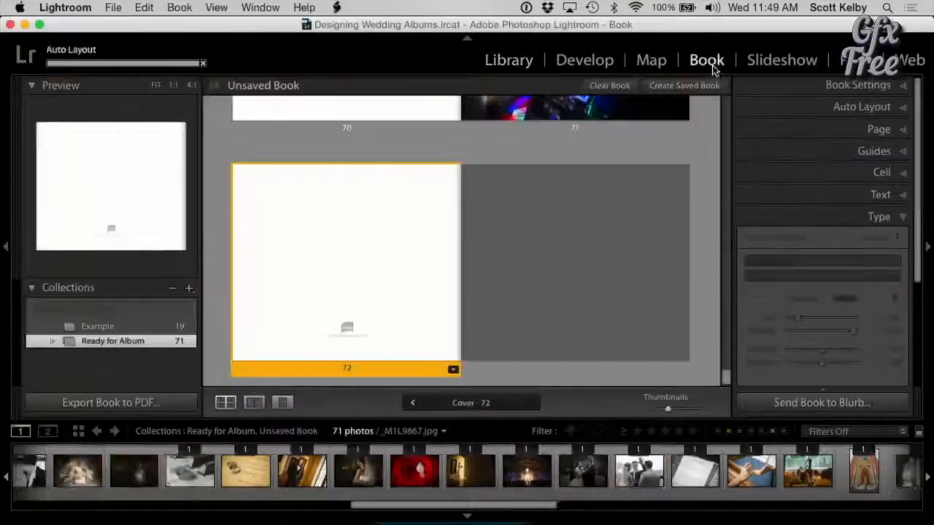
pyautogui.click(620, 86)
pyautogui.click(875, 107)
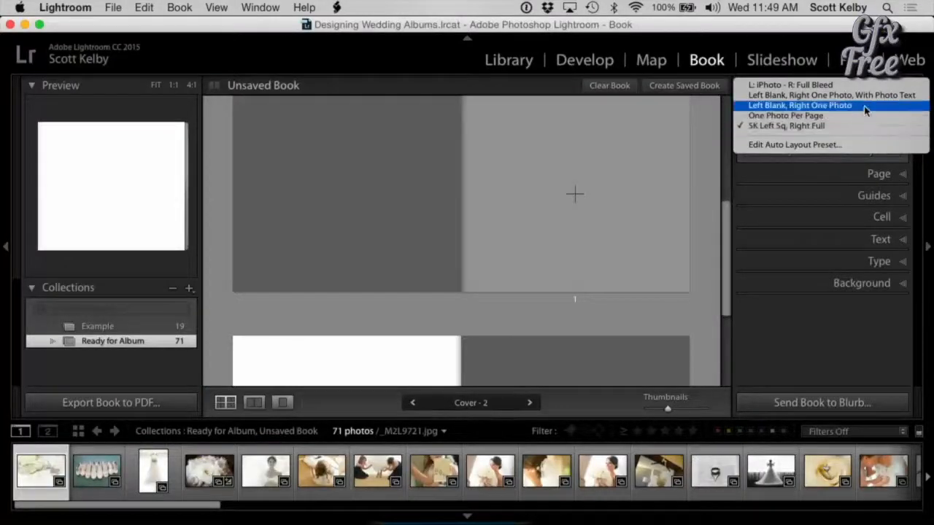
pyautogui.click(864, 104)
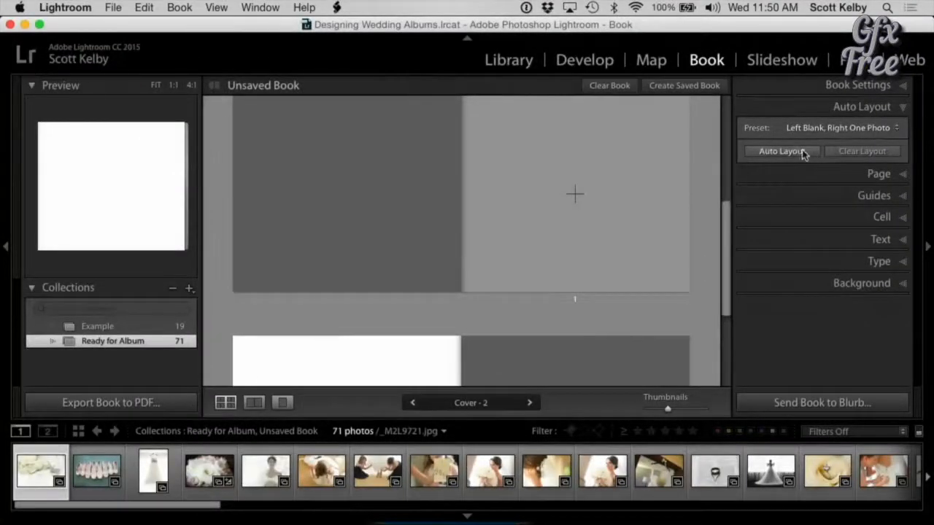
# - Try the auto layout on the whole book, check its covers, and clear the book
pyautogui.click(530, 406)
pyautogui.click(415, 401)
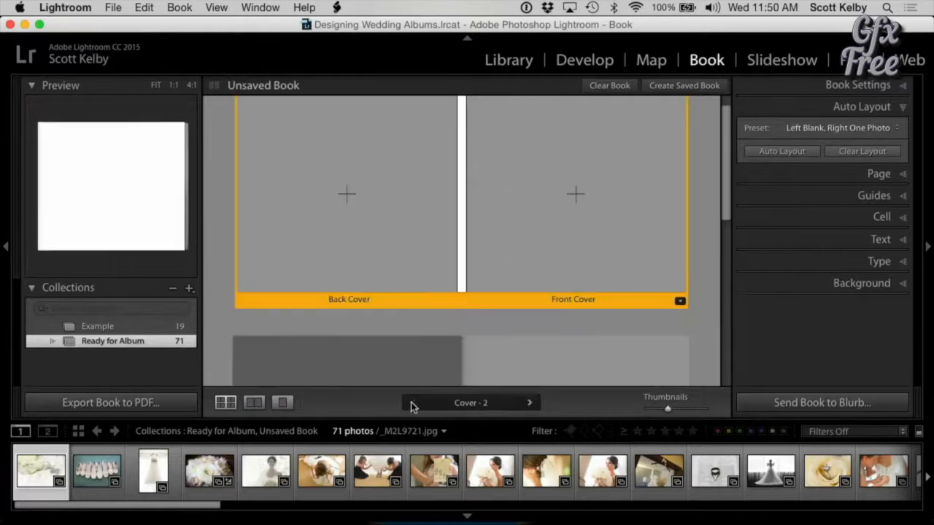
pyautogui.click(790, 154)
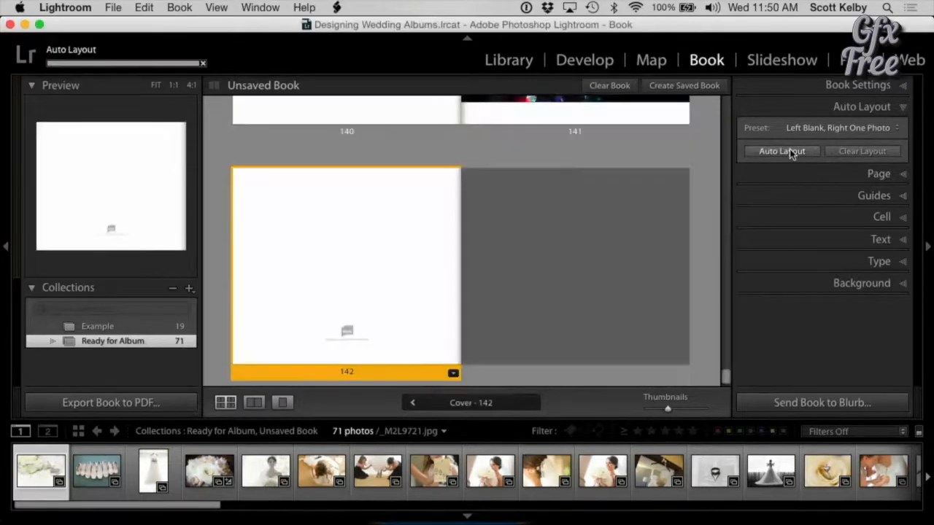
pyautogui.moveTo(728, 377); pyautogui.dragTo(719, 102)
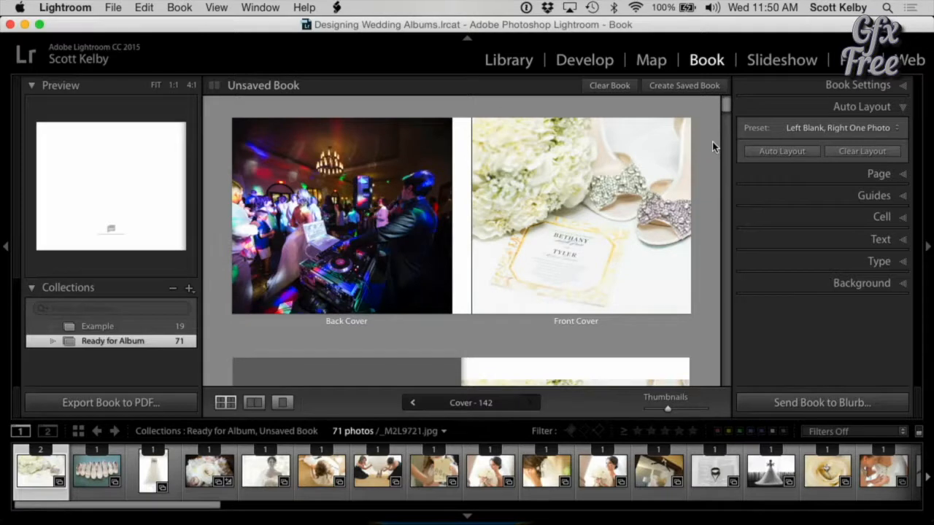
pyautogui.click(603, 85)
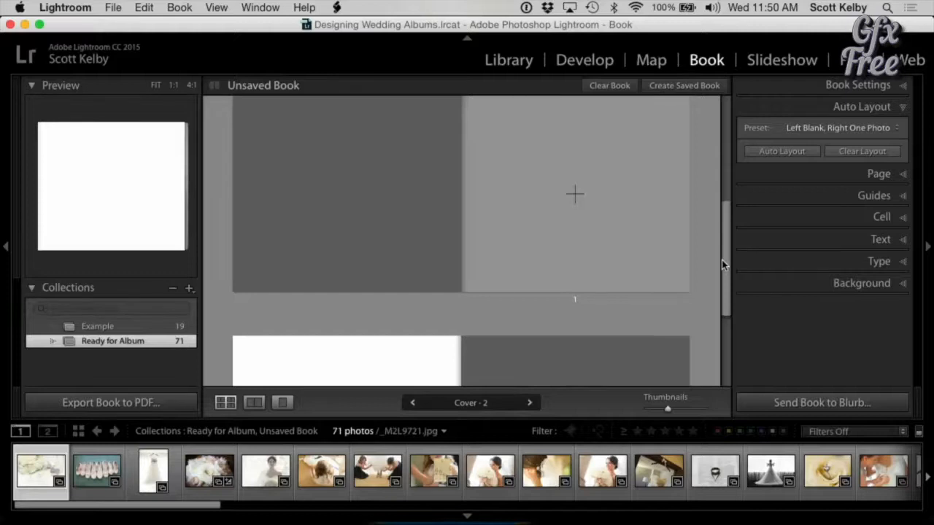
# - Set the auto layout preset to SK Left Sq, Right Full and apply it to the whole book
pyautogui.click(859, 131)
pyautogui.click(817, 146)
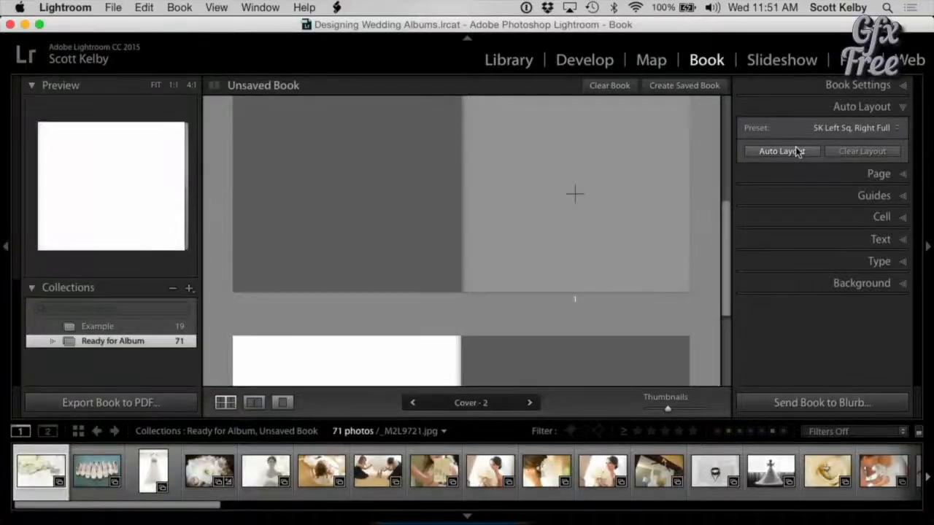
pyautogui.click(798, 151)
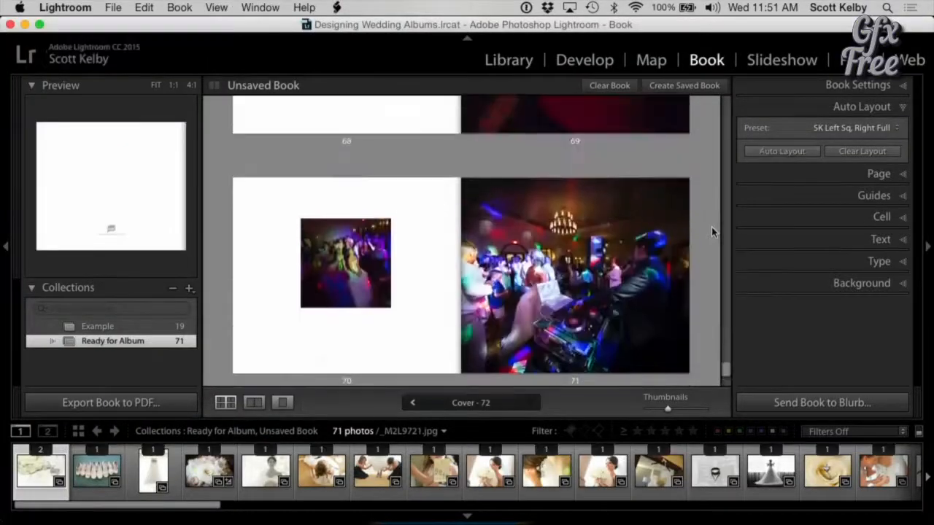
# - Review the laid-out spreads from the reception pages back to the sheet music and harp pages
pyautogui.scroll(10, 677, 272)
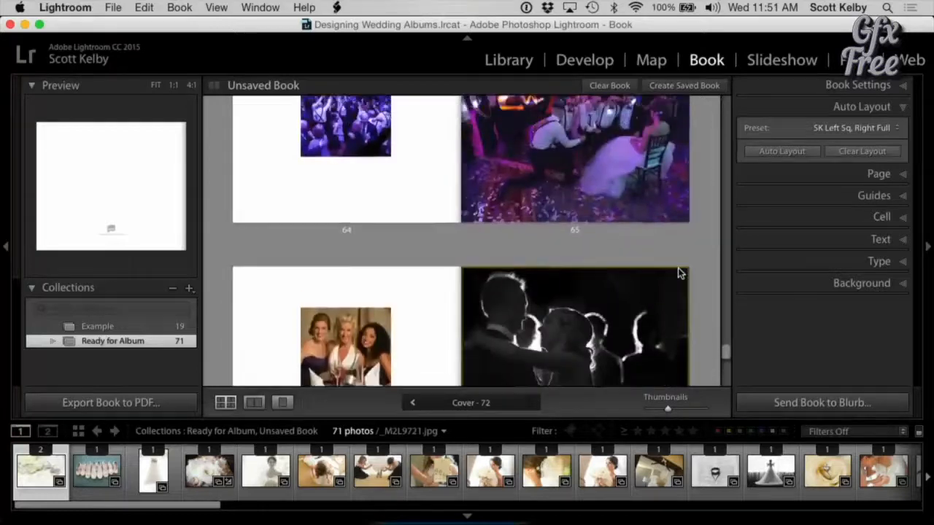
pyautogui.scroll(8, 677, 272)
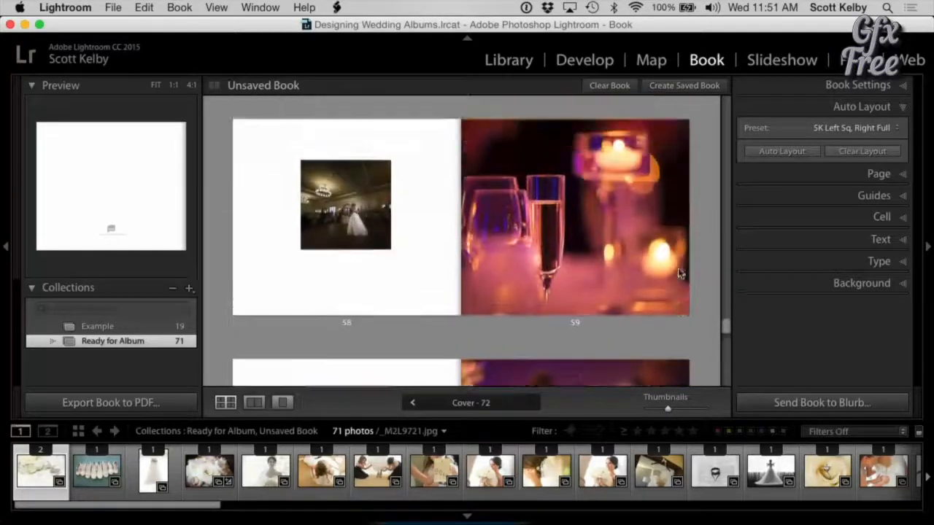
pyautogui.scroll(-5, 678, 270)
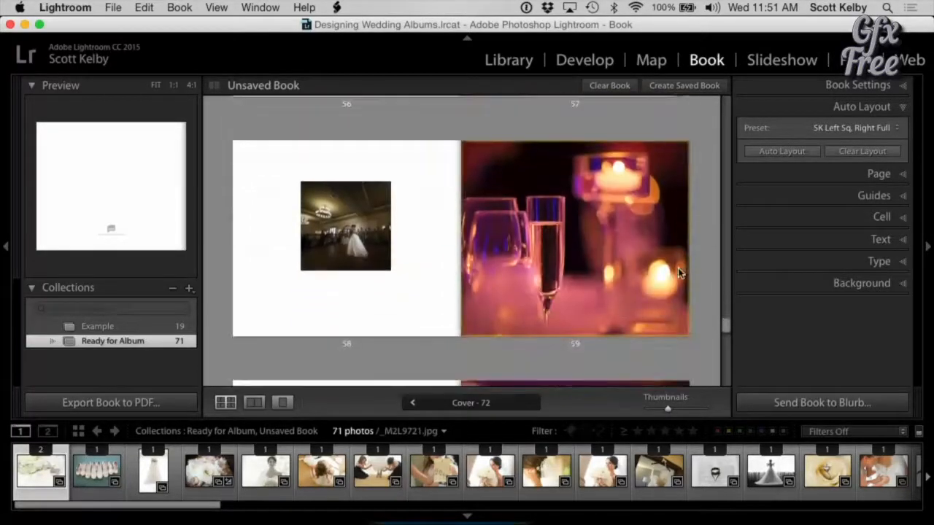
pyautogui.scroll(-3, 686, 246)
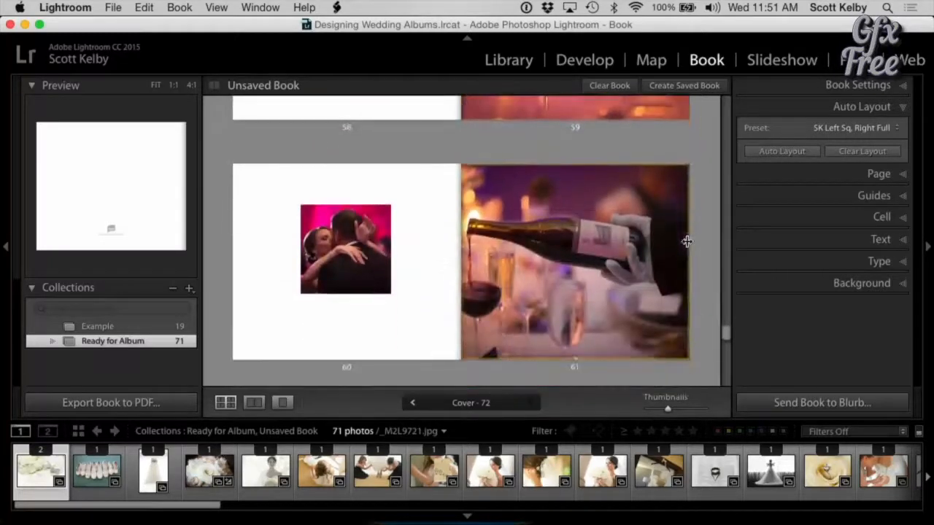
pyautogui.scroll(15, 712, 225)
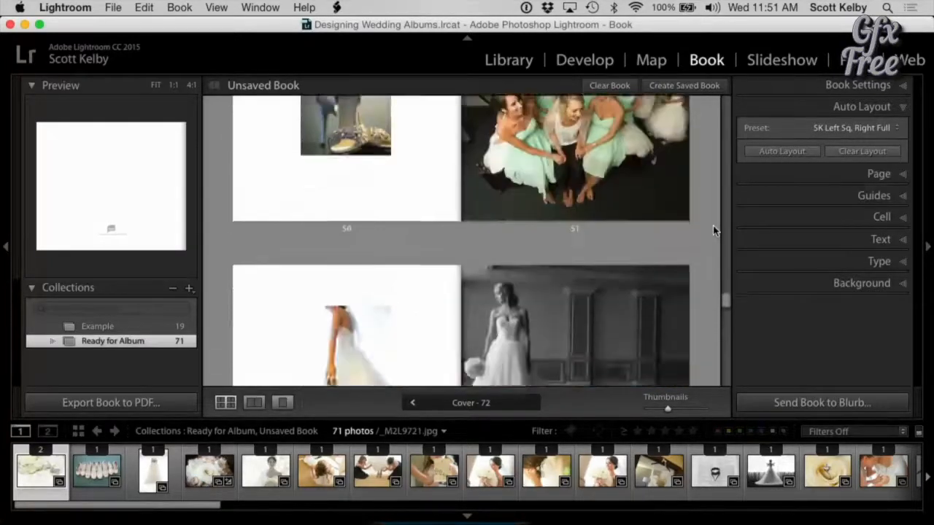
pyautogui.scroll(3, 712, 231)
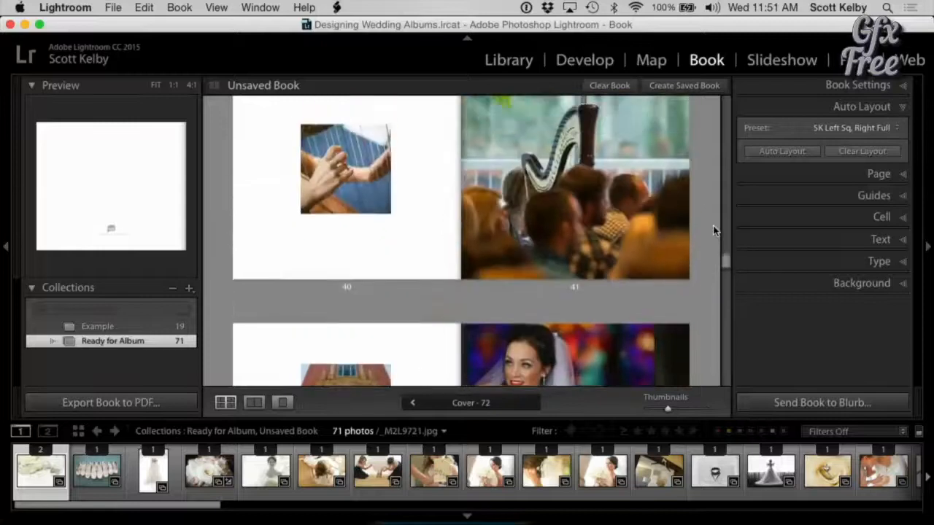
pyautogui.scroll(-2, 713, 225)
pyautogui.scroll(2, 712, 225)
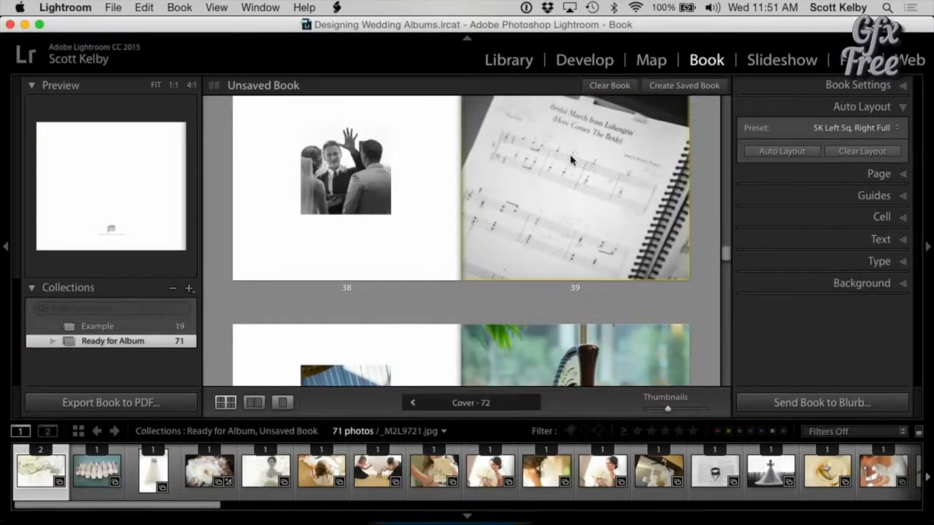
pyautogui.scroll(-4, 572, 157)
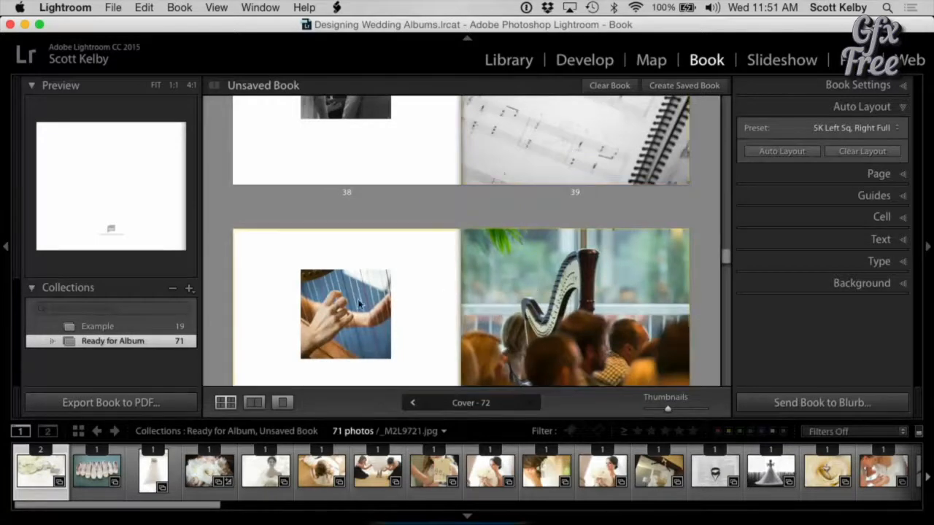
pyautogui.scroll(4, 567, 205)
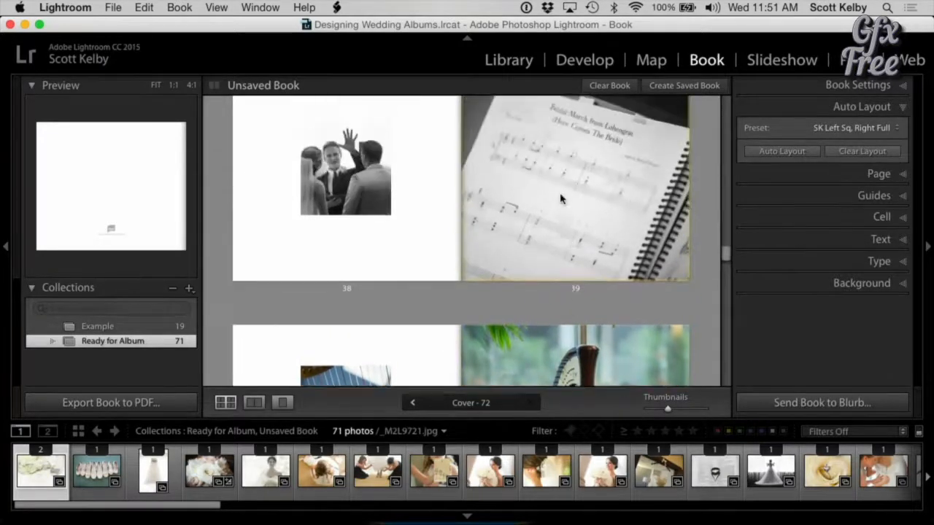
# - Change the harp audience photo's page to a 3 Photos layout with three side-by-side cells
pyautogui.scroll(-6, 573, 261)
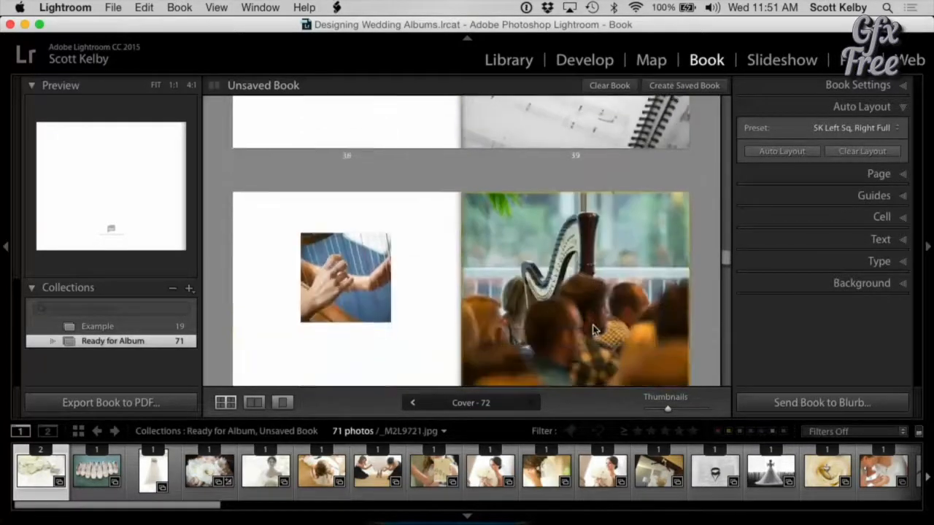
pyautogui.click(593, 325)
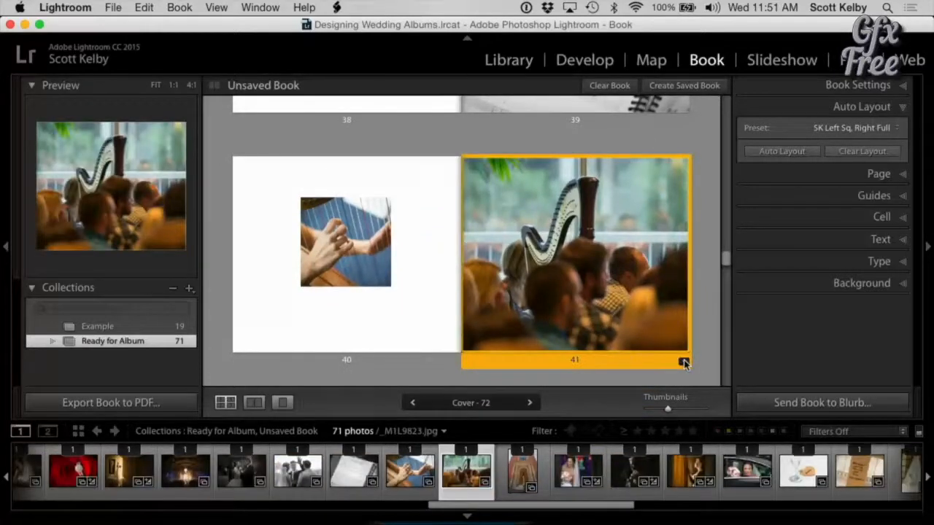
pyautogui.click(683, 363)
pyautogui.click(725, 149)
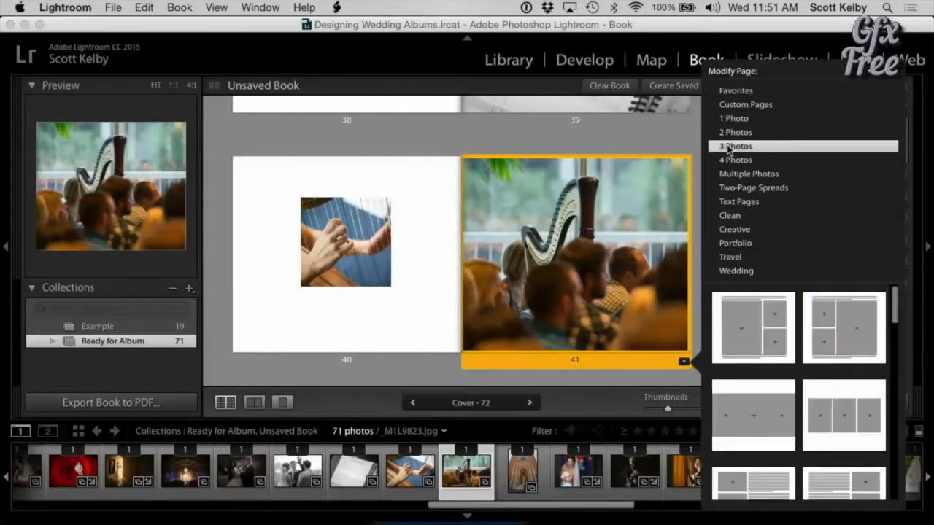
pyautogui.scroll(-3, 812, 371)
pyautogui.scroll(-5, 813, 370)
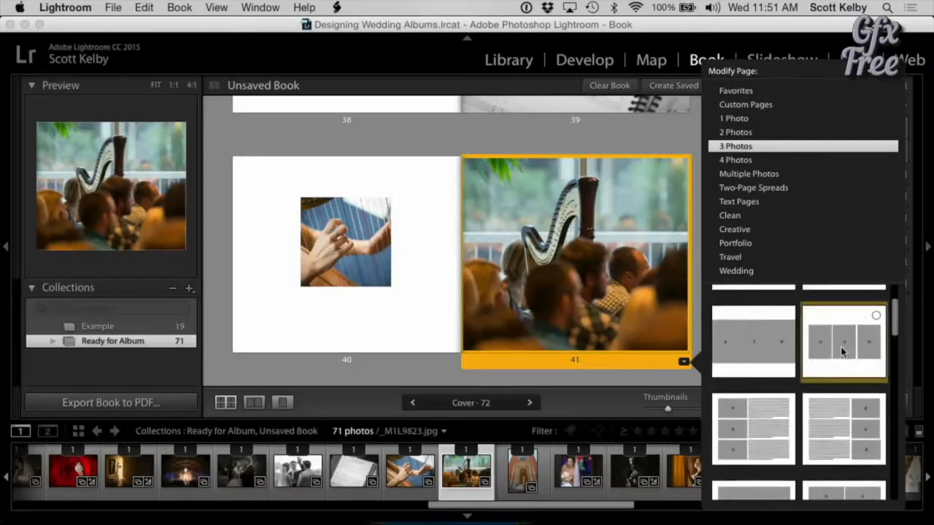
pyautogui.click(840, 346)
# - Move the harpist's hands photo into the middle cell of page 41 and the sheet music photo into the empty third cell
pyautogui.moveTo(389, 248); pyautogui.dragTo(573, 272)
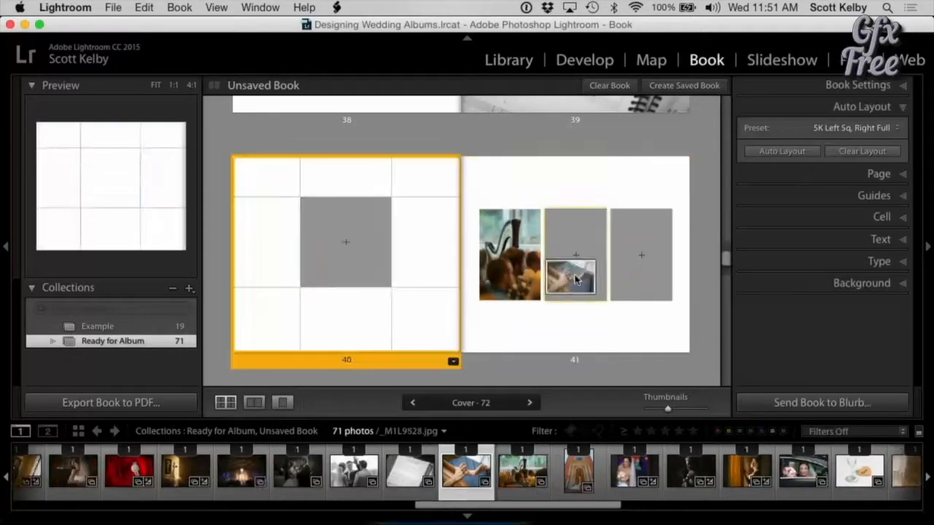
pyautogui.scroll(3, 592, 104)
pyautogui.click(644, 206)
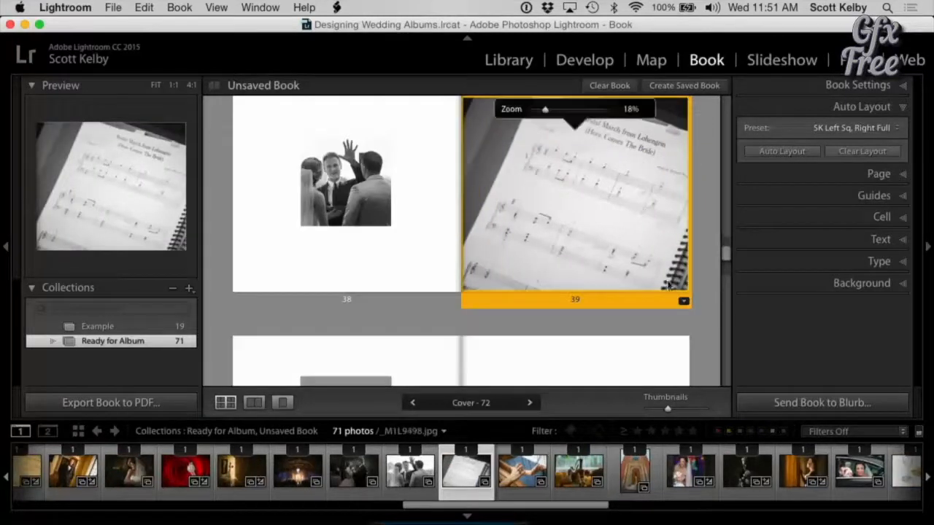
pyautogui.scroll(-3, 695, 244)
pyautogui.moveTo(626, 194); pyautogui.dragTo(634, 337)
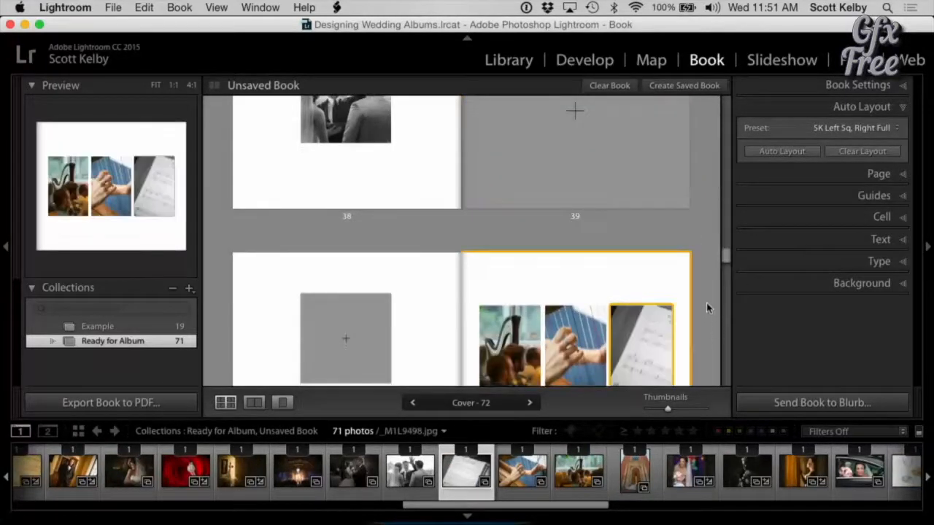
# - Reposition the sheet music photo within its cell on page 41 and deselect the page
pyautogui.scroll(-2, 706, 303)
pyautogui.click(623, 292)
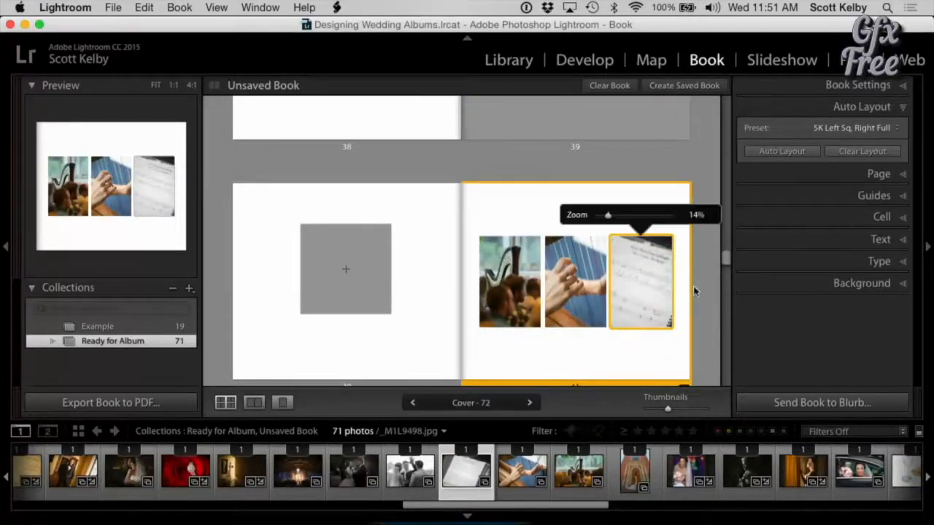
pyautogui.click(694, 289)
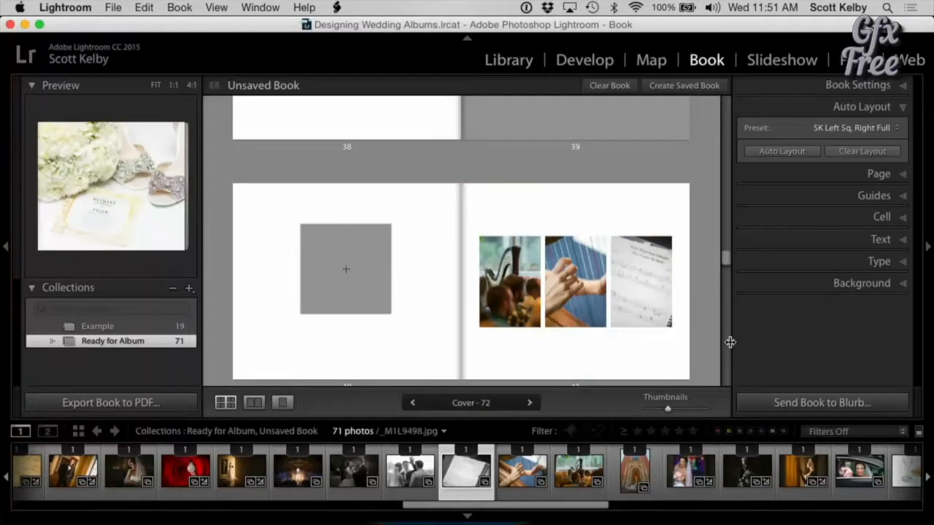
# - Remove the emptied page 40 with the square cell from the book
pyautogui.click(408, 343)
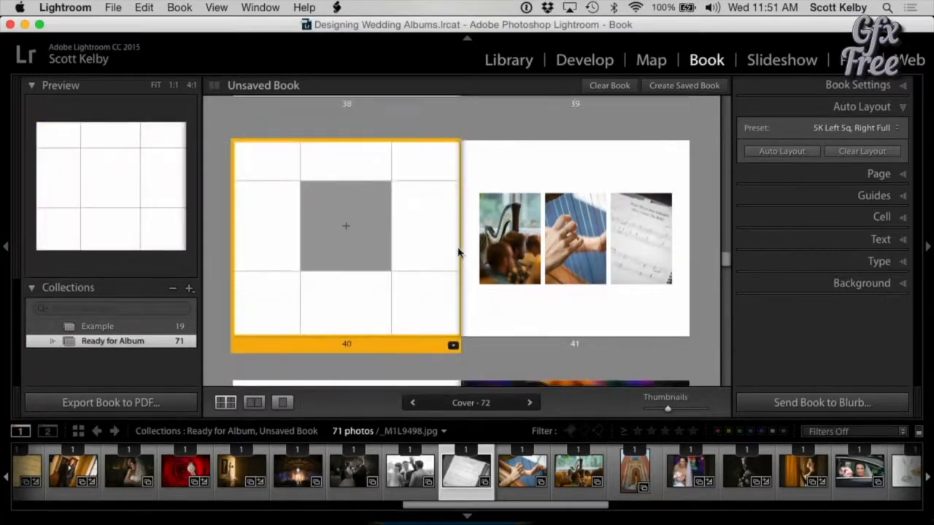
pyautogui.rightClick(427, 313)
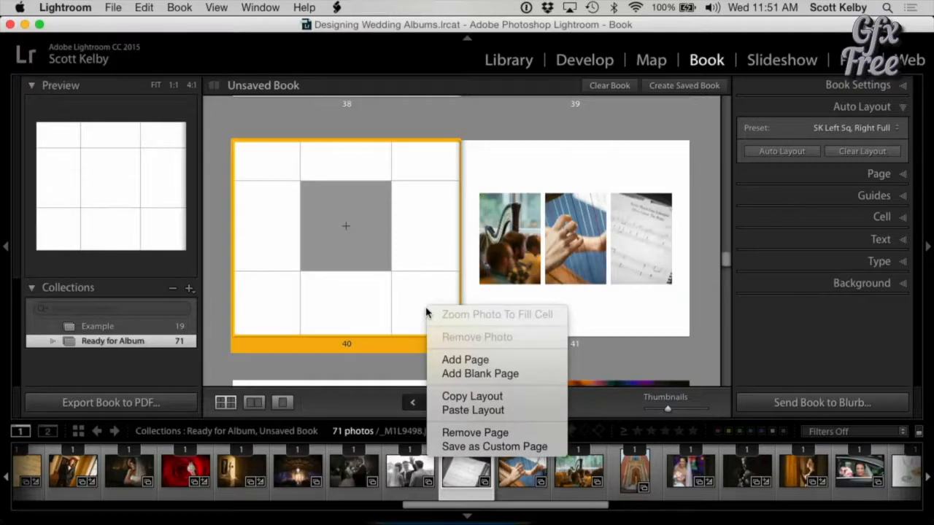
pyautogui.click(520, 432)
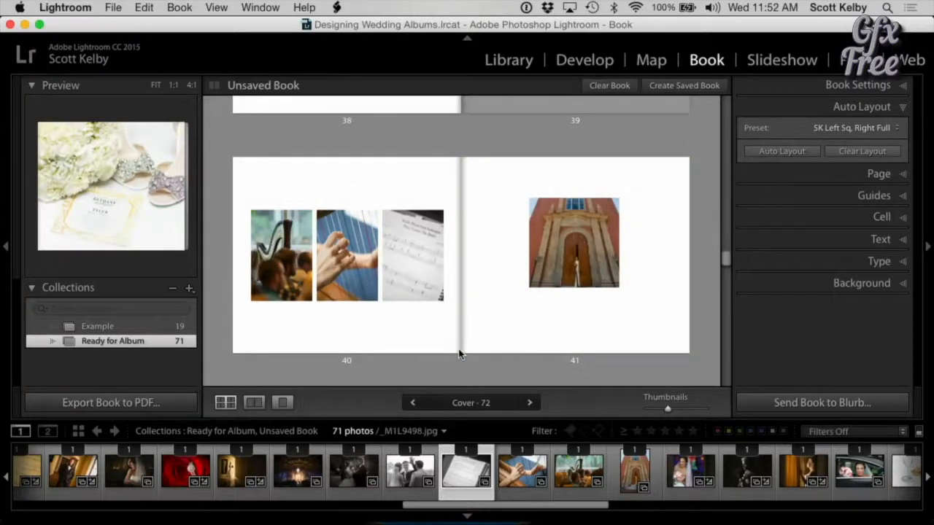
# - Change page 37 with the black-and-white dancing couple to the full-bleed layout from Two-Page Spreads
pyautogui.scroll(10, 457, 302)
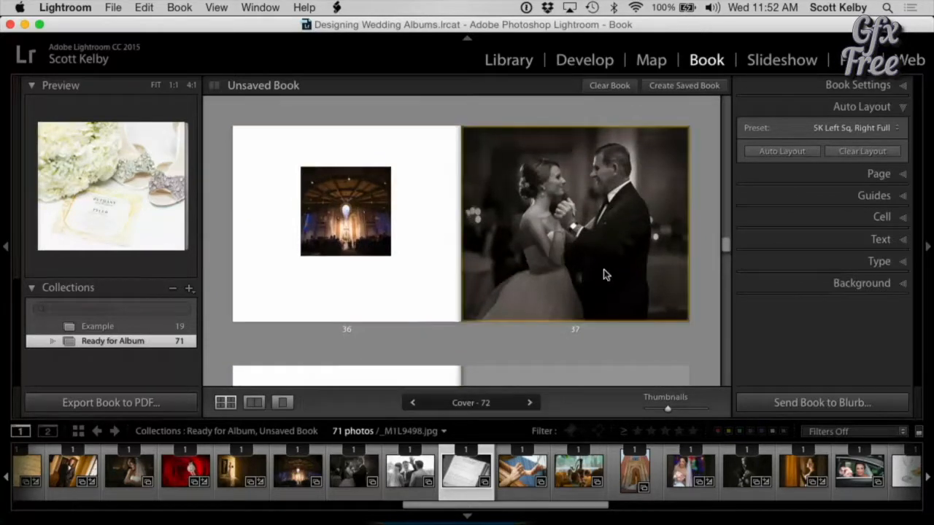
pyautogui.click(641, 287)
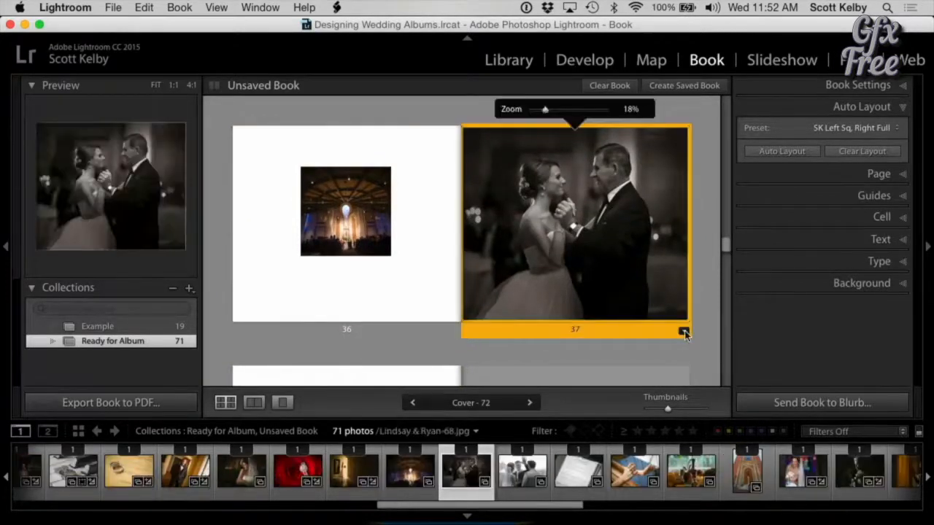
pyautogui.click(684, 331)
pyautogui.click(757, 191)
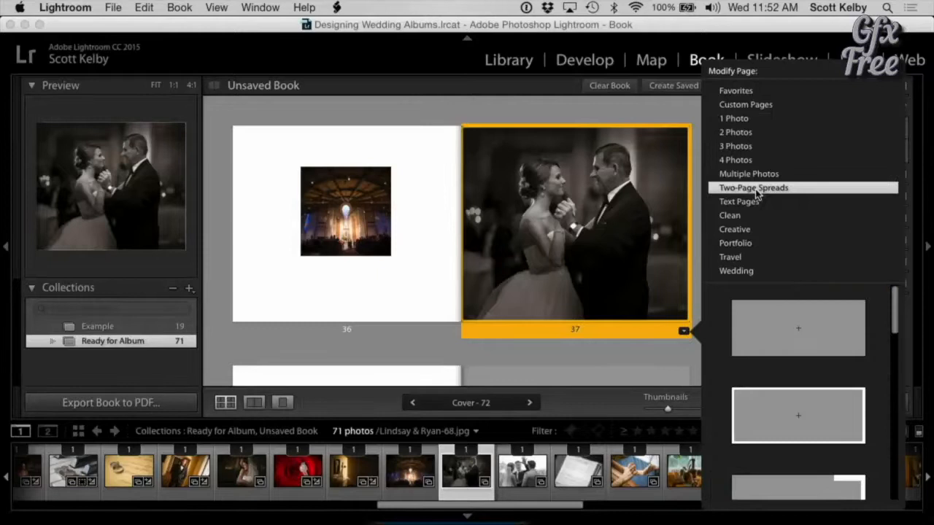
pyautogui.click(802, 335)
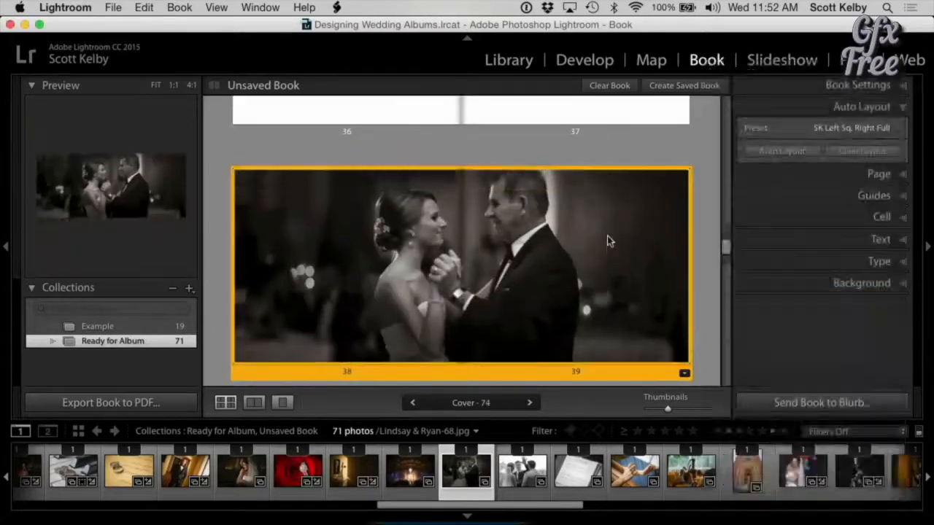
pyautogui.click(607, 239)
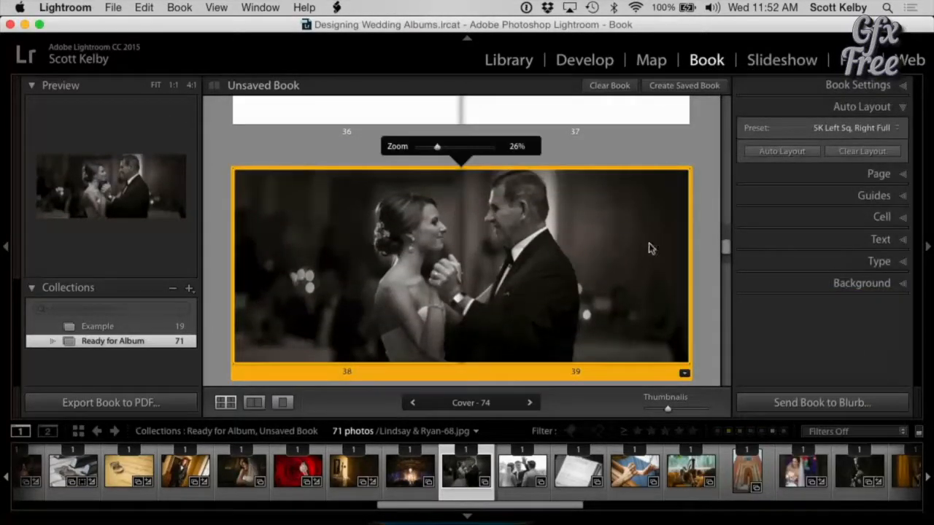
pyautogui.click(712, 265)
# - Try placing the black-and-white dance photo on the empty page 41 from an enlarged filmstrip, undo it, and shrink the filmstrip again
pyautogui.scroll(-5, 712, 264)
pyautogui.click(577, 214)
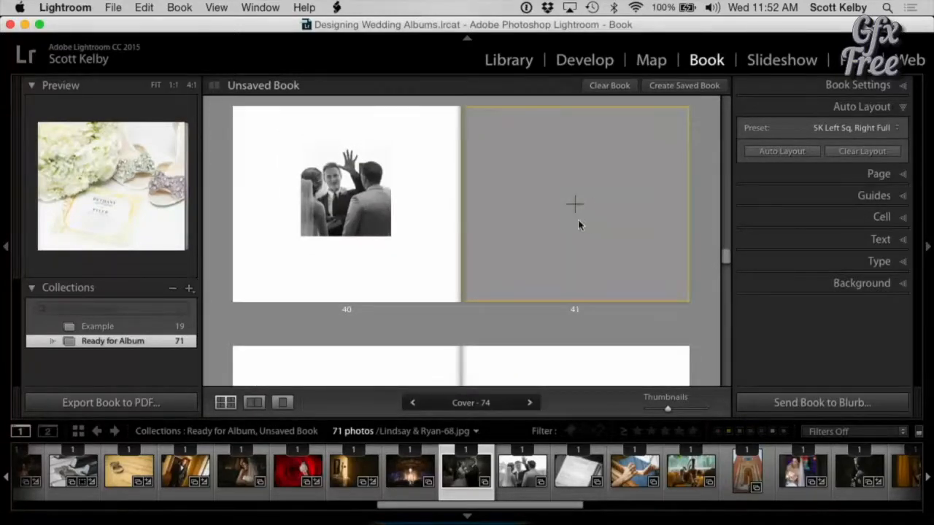
pyautogui.click(576, 207)
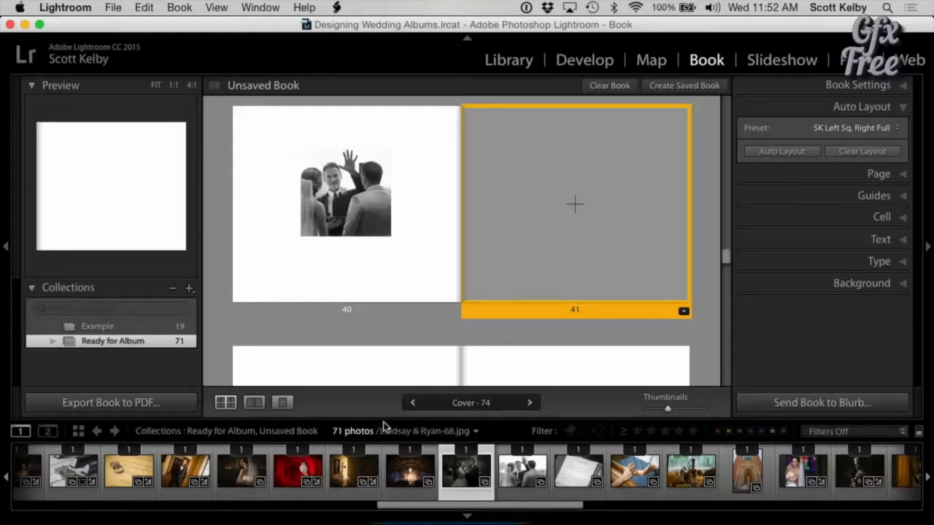
pyautogui.moveTo(380, 422); pyautogui.dragTo(379, 359)
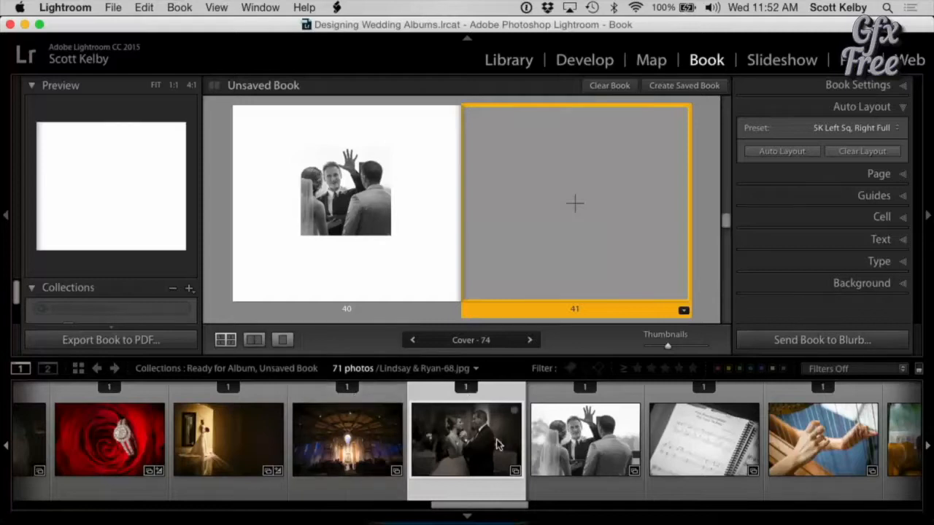
pyautogui.moveTo(477, 448); pyautogui.dragTo(606, 263)
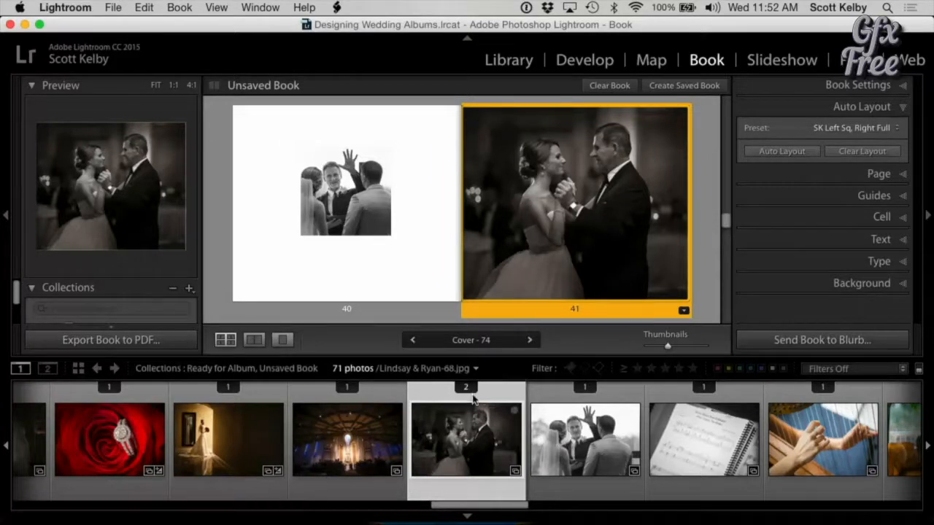
pyautogui.moveTo(471, 394)
pyautogui.press('cmd+z')
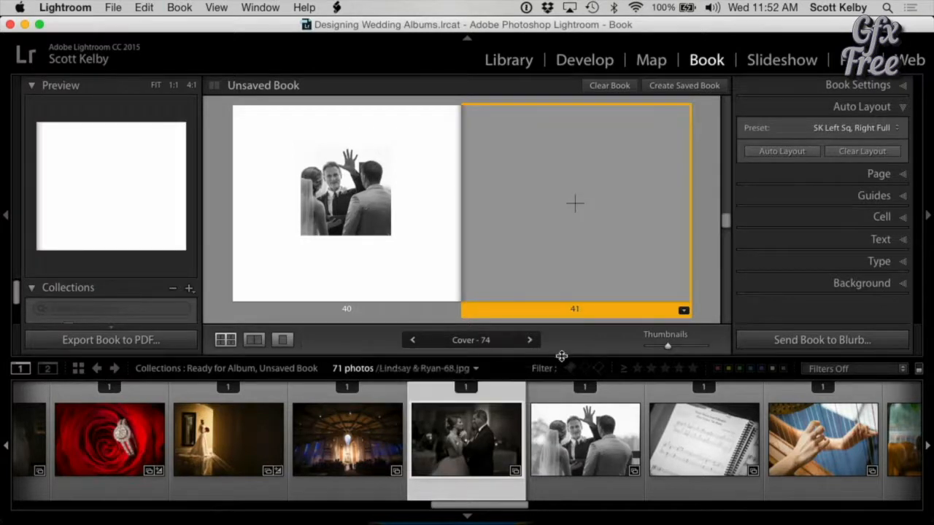
pyautogui.moveTo(545, 357); pyautogui.dragTo(545, 402)
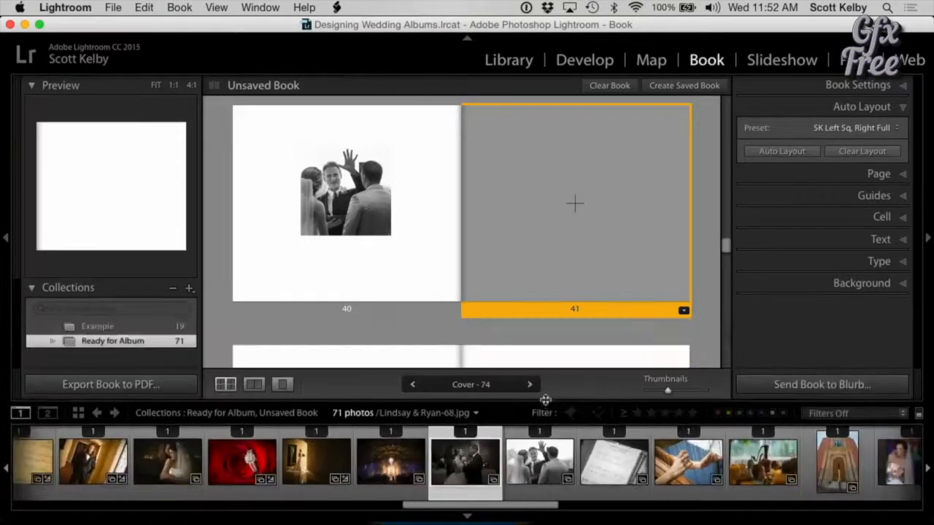
# - Open the Auto Layout Preset Editor on the SK Left Sq, Right Full preset and move its window lower
pyautogui.scroll(3, 610, 264)
pyautogui.scroll(15, 611, 265)
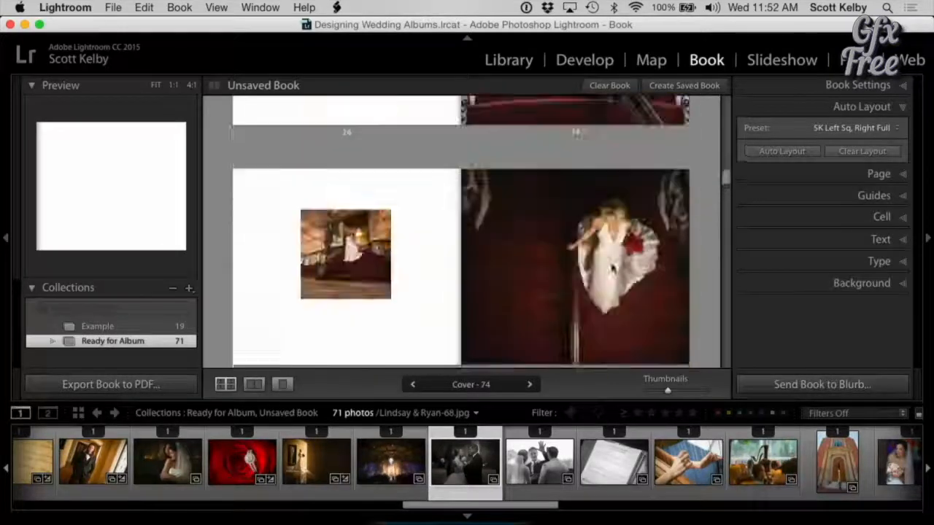
pyautogui.scroll(-5, 611, 268)
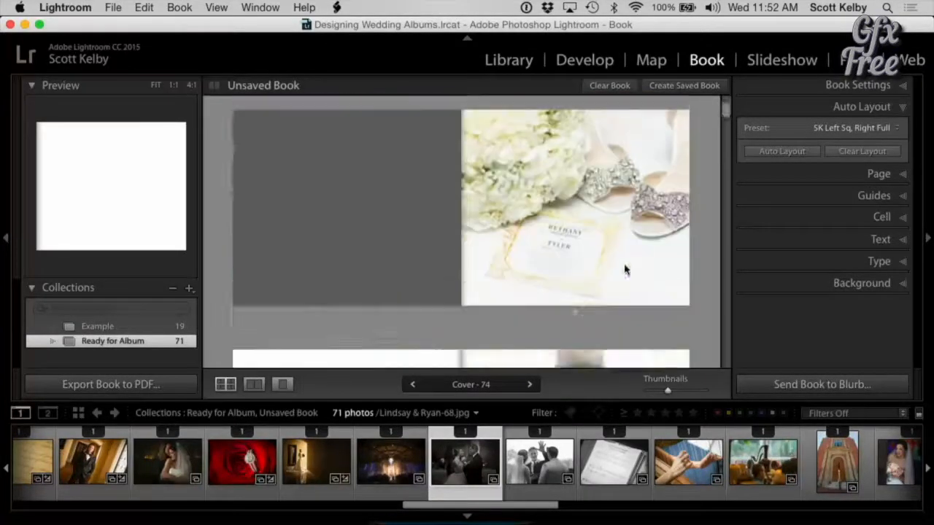
pyautogui.scroll(2, 624, 269)
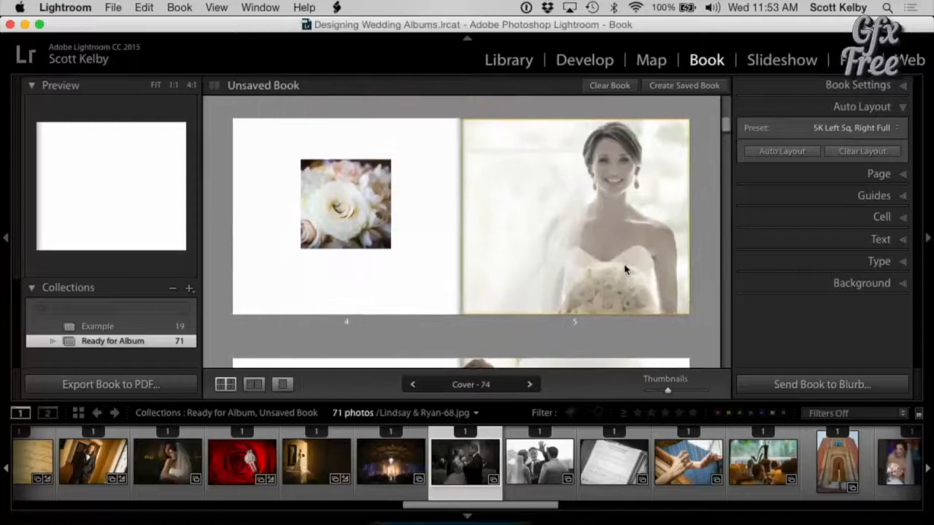
pyautogui.click(896, 127)
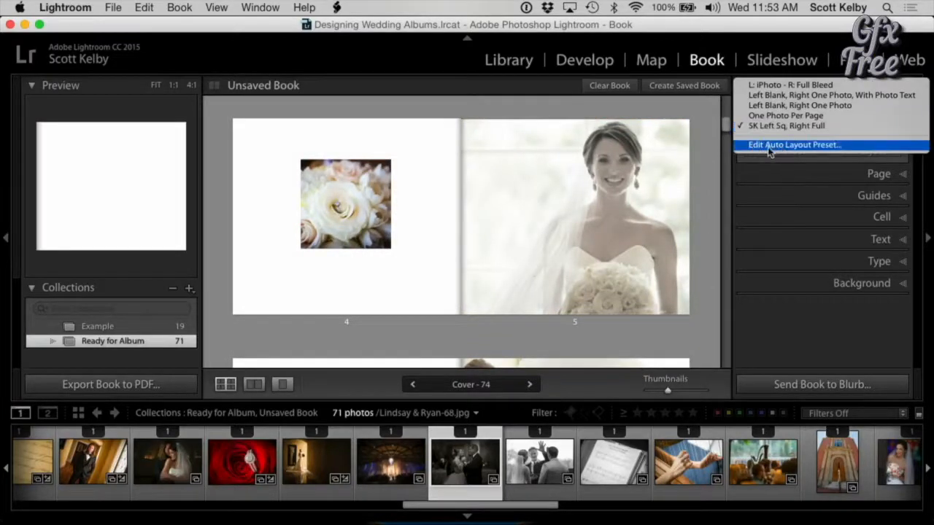
pyautogui.click(830, 146)
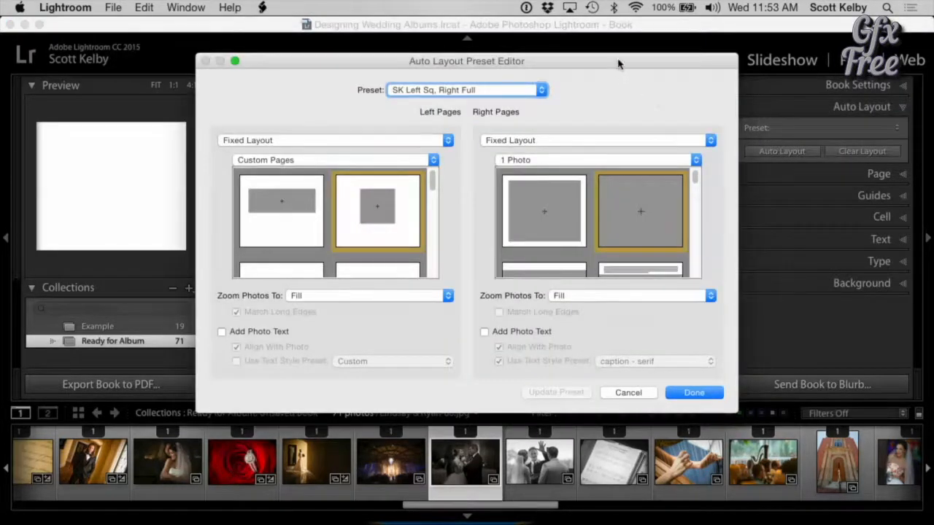
pyautogui.moveTo(618, 65); pyautogui.dragTo(620, 108)
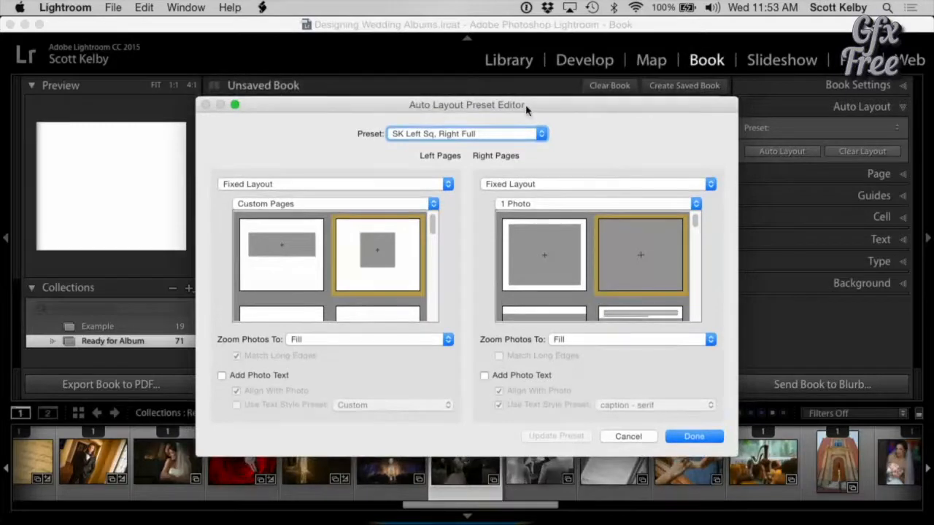
# - Switch the left pages to the 2 Photos category and select a layout with two small portrait cells centred on the page
pyautogui.scroll(-10, 345, 284)
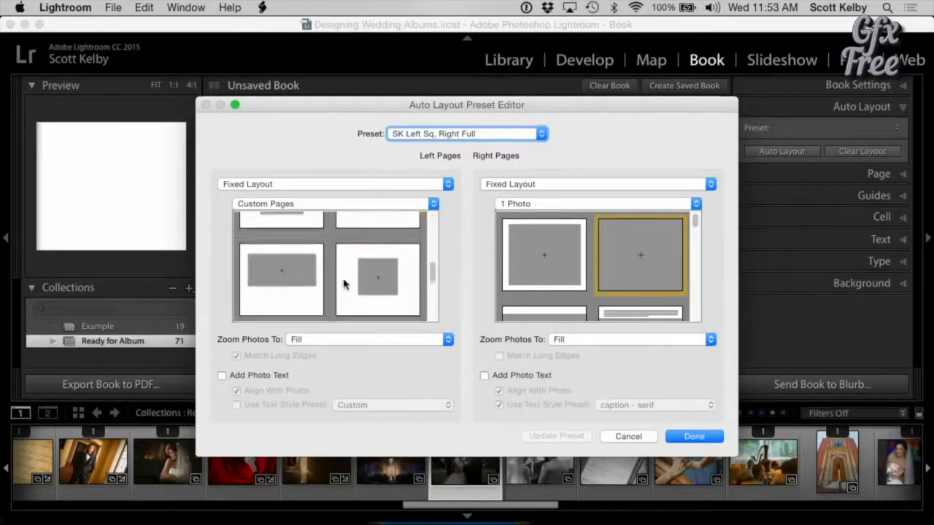
pyautogui.scroll(3, 345, 284)
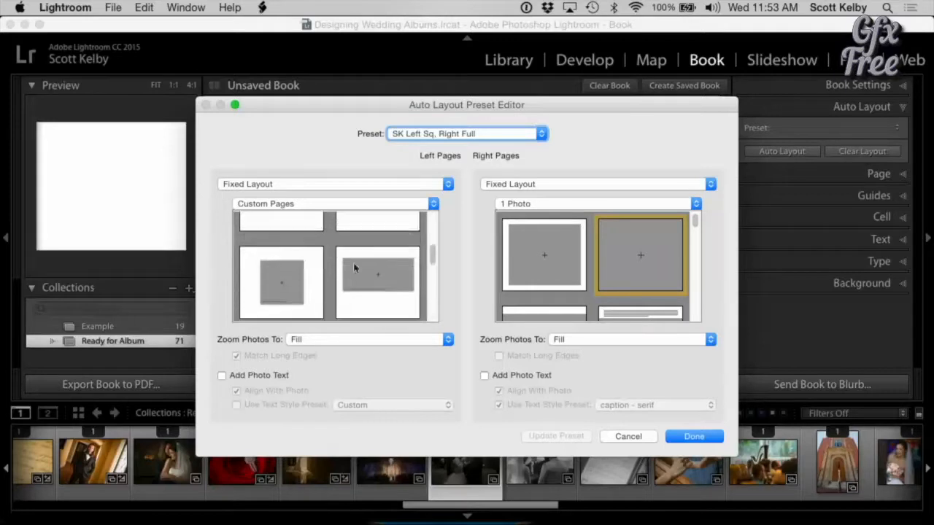
pyautogui.click(415, 207)
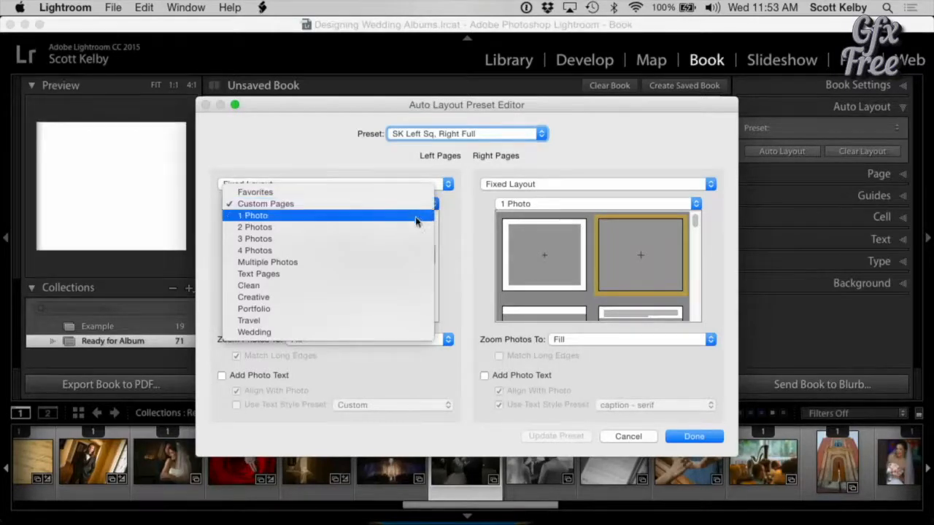
pyautogui.click(415, 224)
pyautogui.scroll(-5, 408, 286)
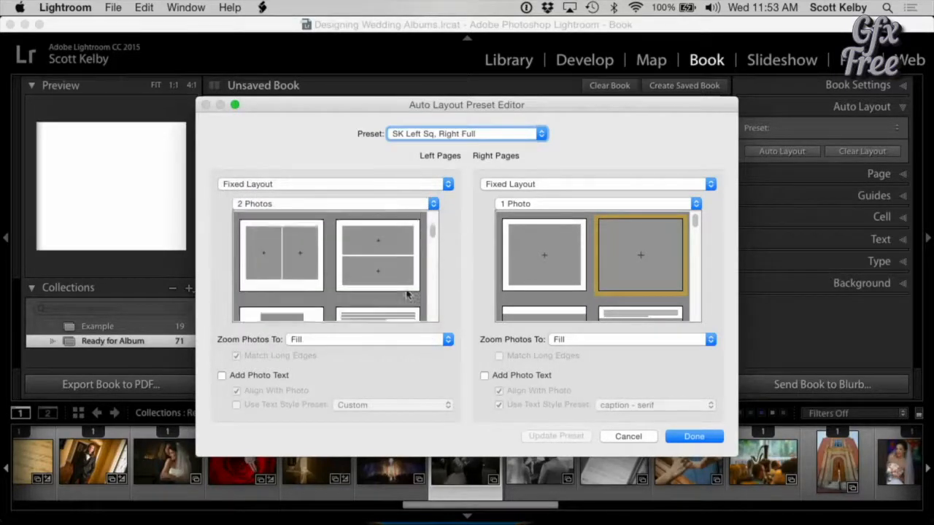
pyautogui.scroll(-5, 406, 289)
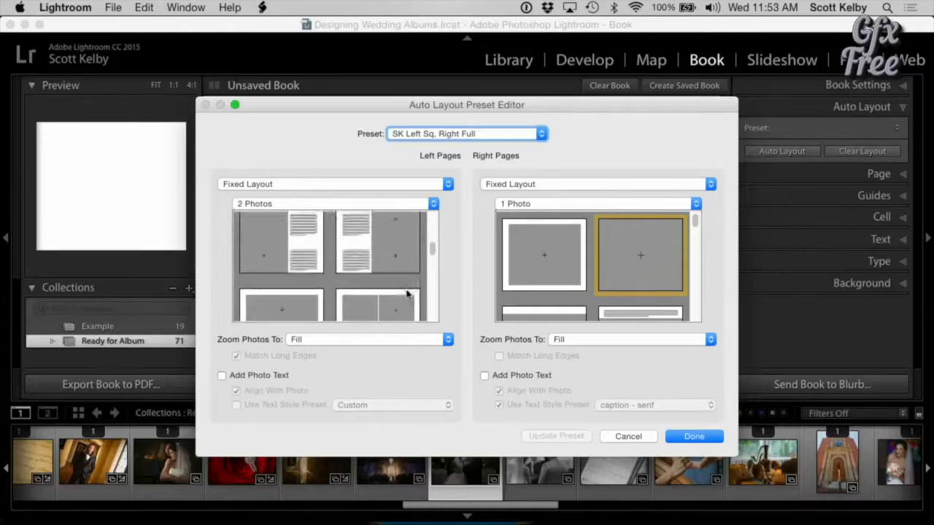
pyautogui.scroll(-5, 399, 286)
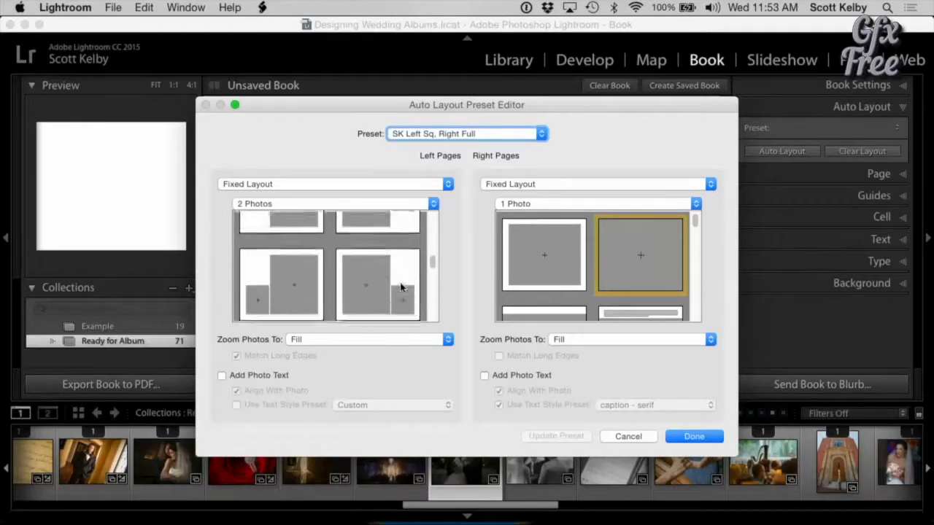
pyautogui.scroll(-2, 400, 286)
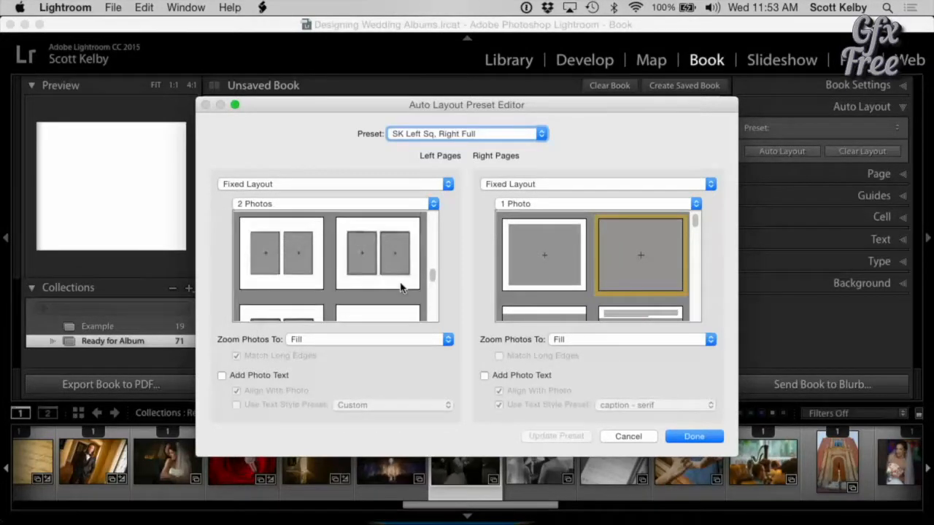
pyautogui.click(301, 253)
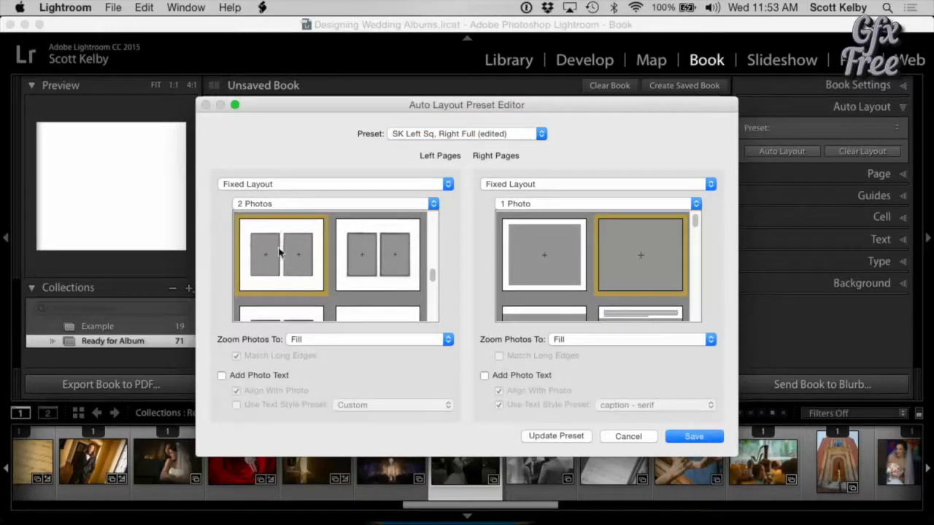
# - Browse the 2 Photos layouts and set the left pages to the one with two wide cells stacked vertically
pyautogui.scroll(-6, 405, 251)
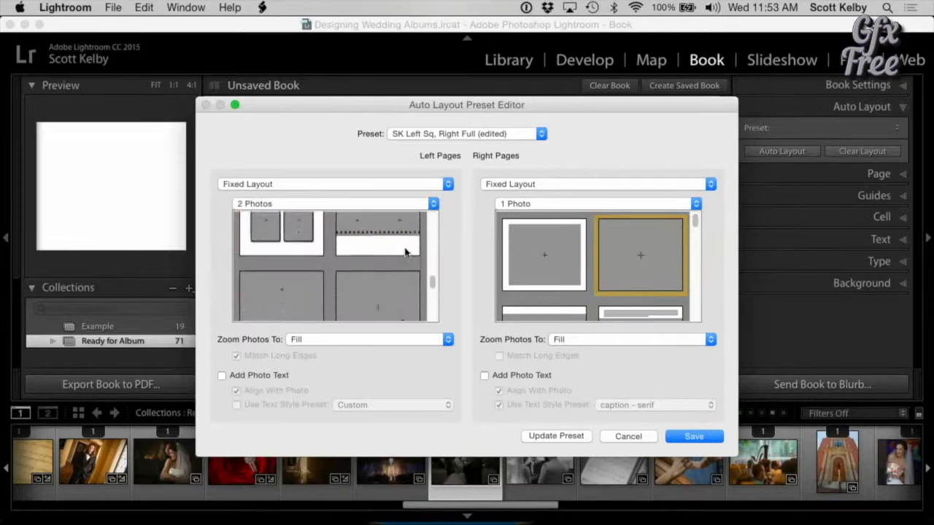
pyautogui.scroll(-8, 405, 252)
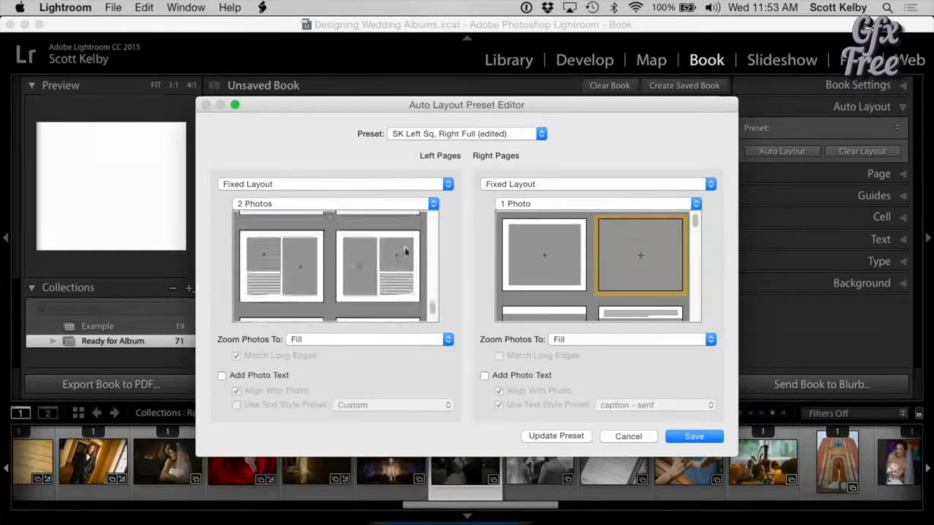
pyautogui.scroll(8, 405, 252)
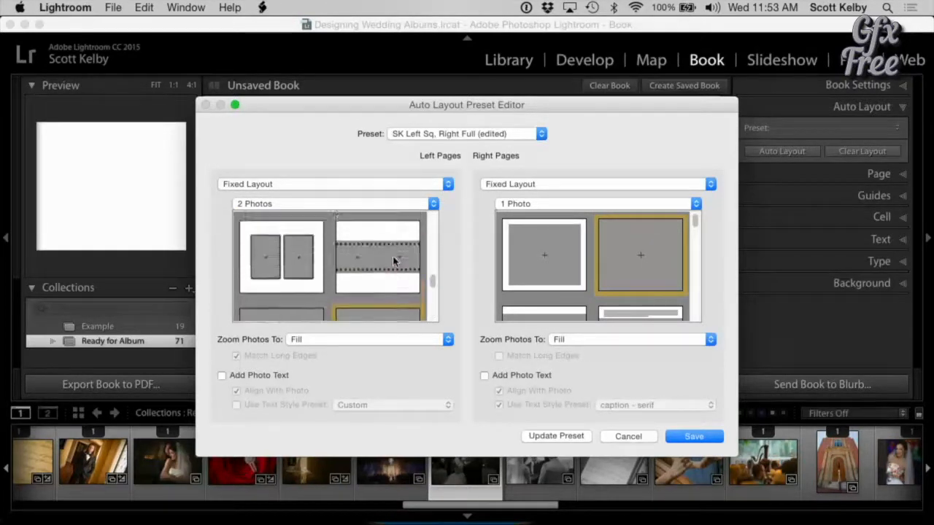
pyautogui.scroll(6, 393, 261)
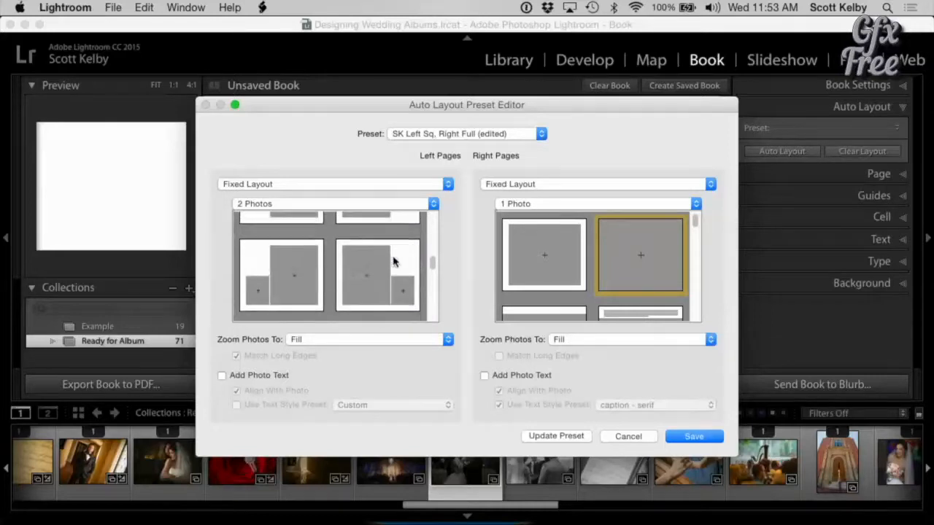
pyautogui.scroll(6, 392, 261)
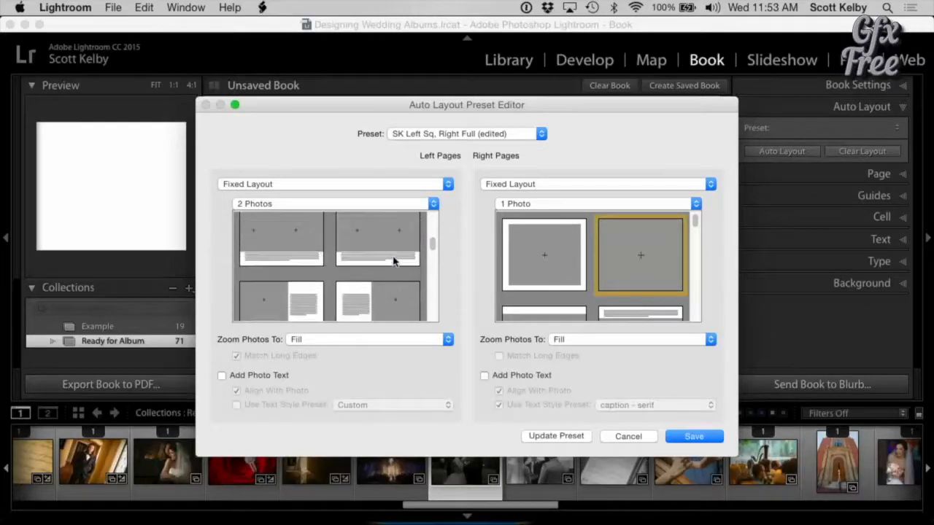
pyautogui.scroll(1, 392, 256)
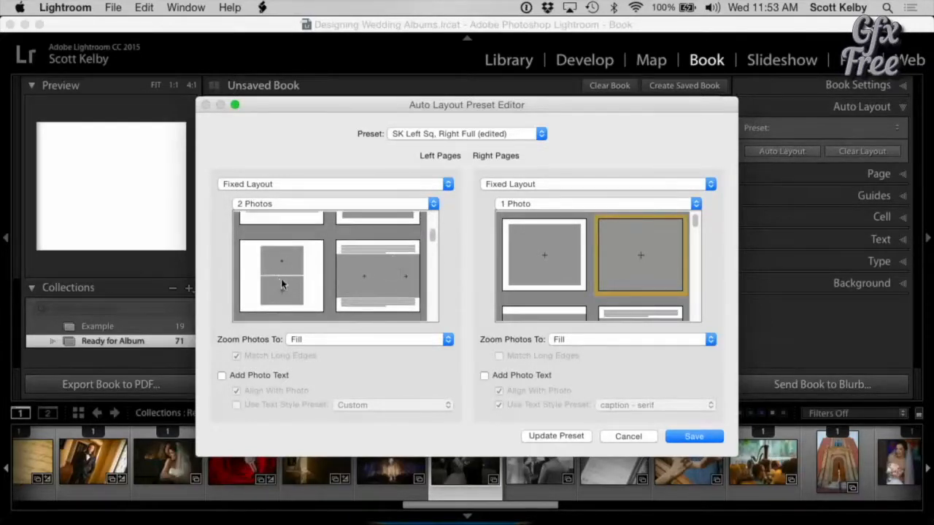
pyautogui.scroll(4, 286, 269)
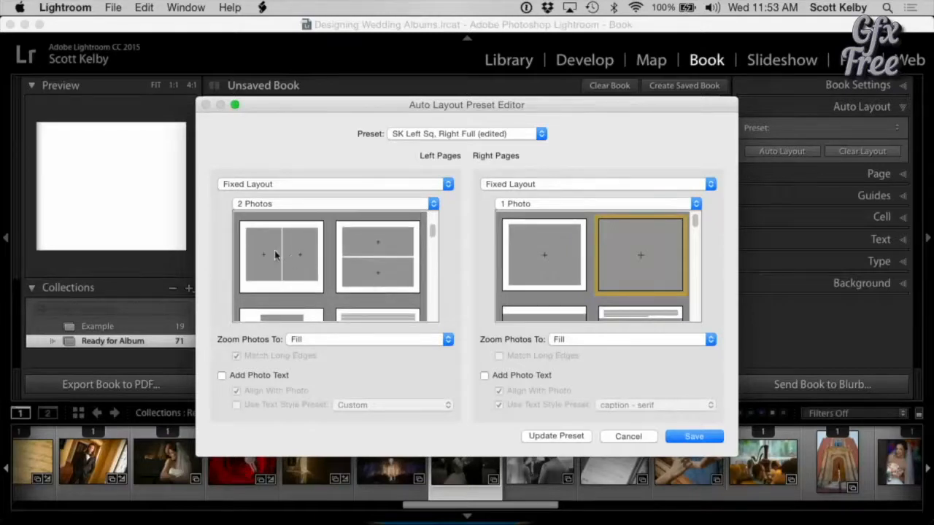
pyautogui.scroll(6, 371, 275)
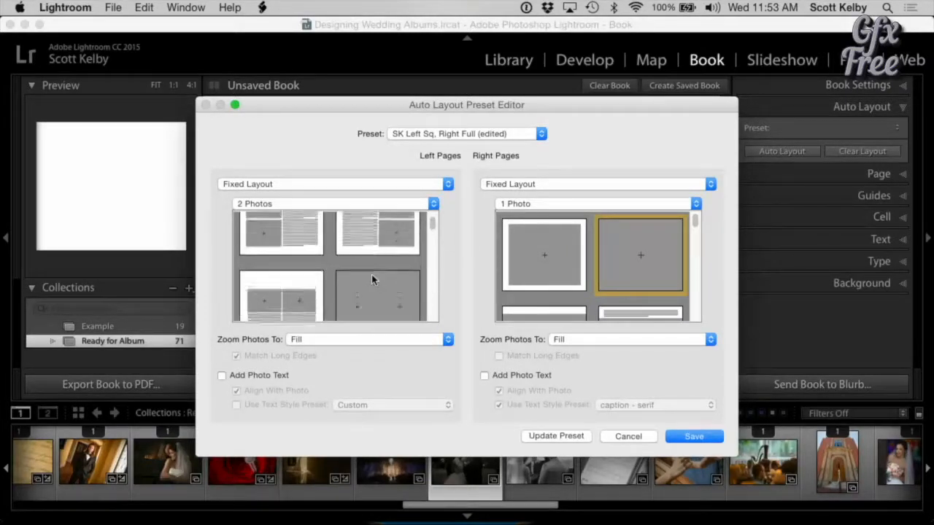
pyautogui.scroll(-4, 372, 280)
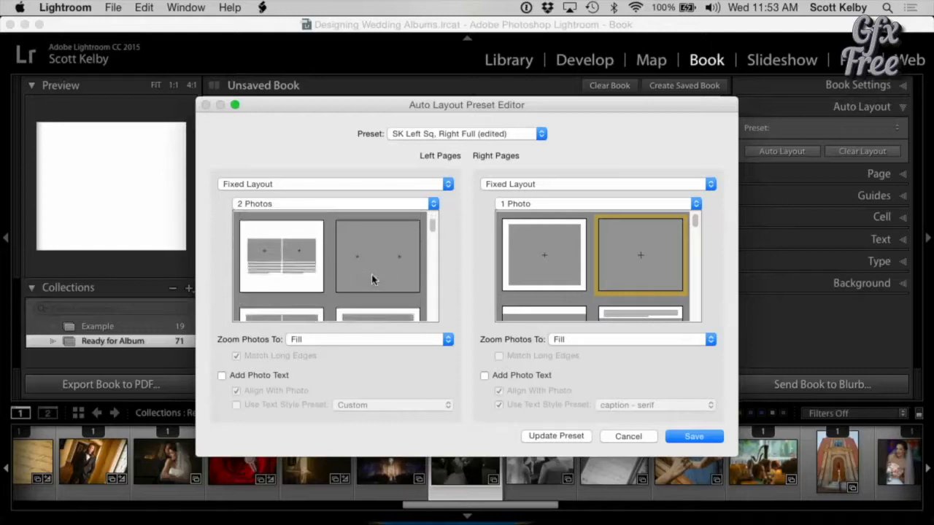
pyautogui.scroll(1, 372, 274)
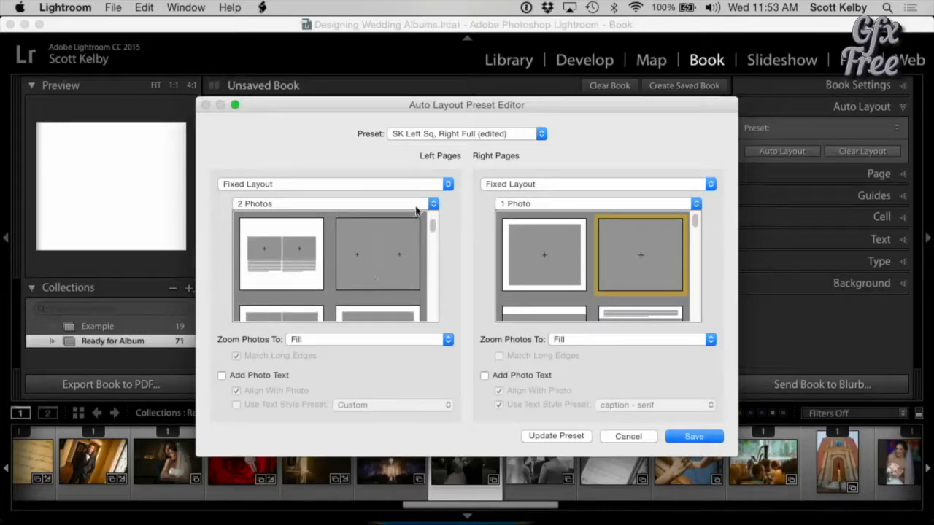
pyautogui.scroll(-5, 374, 233)
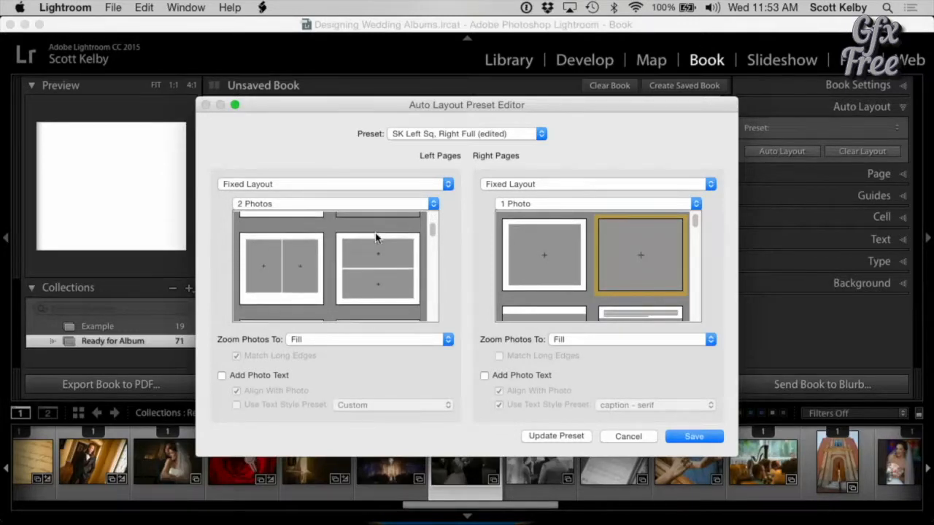
pyautogui.scroll(1, 375, 233)
pyautogui.click(383, 265)
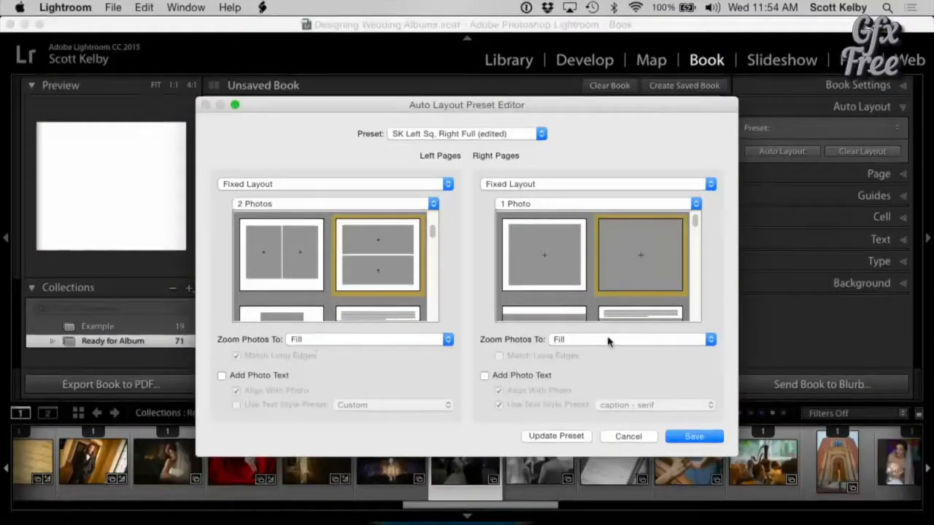
# - Turn photo text for the right pages on and off again, and give the left pages the layout with two large tall cells side by side
pyautogui.click(484, 376)
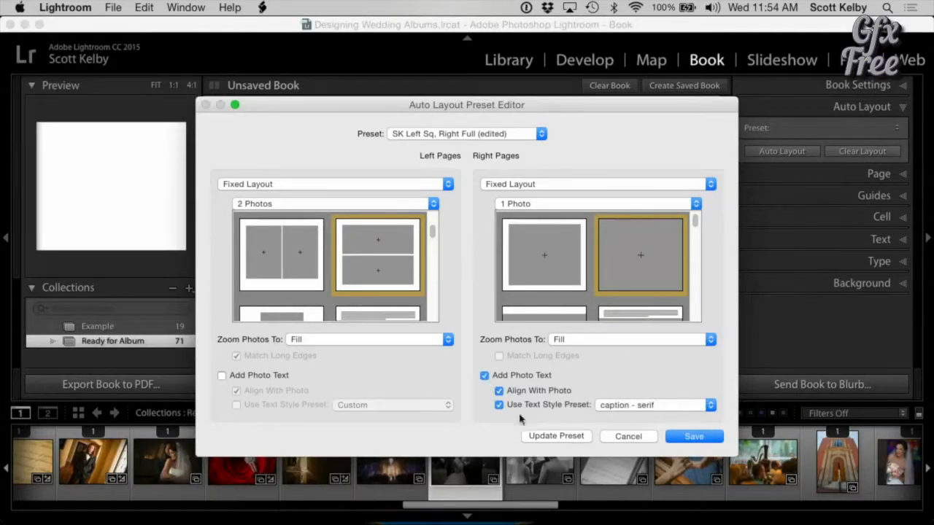
pyautogui.click(483, 375)
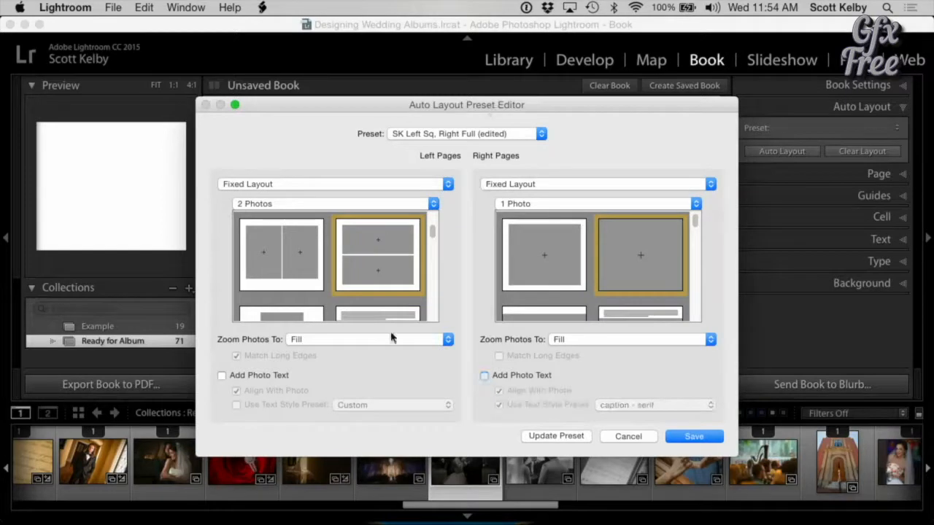
pyautogui.scroll(-2, 377, 255)
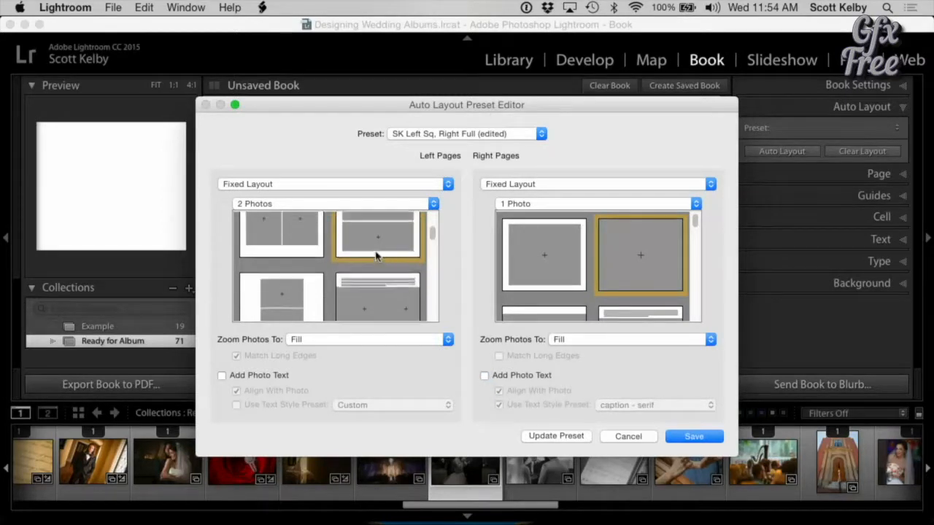
pyautogui.click(297, 254)
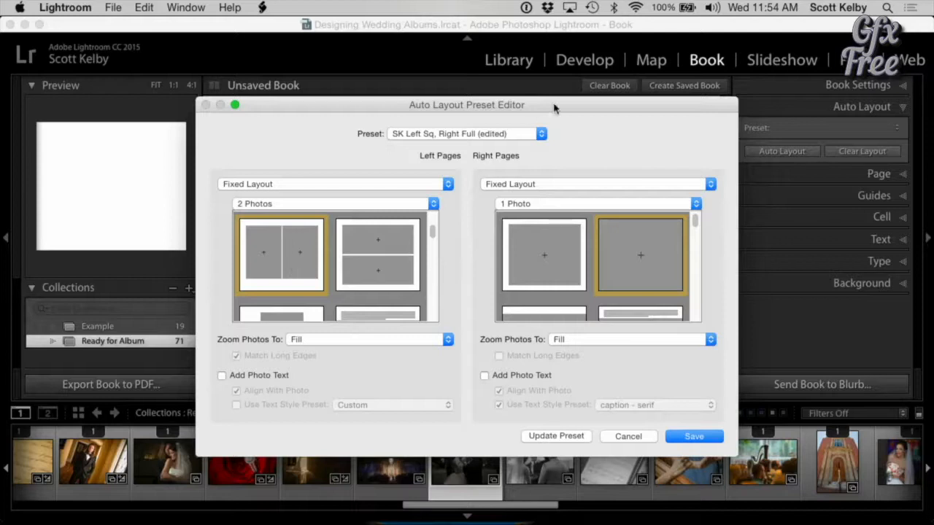
pyautogui.click(525, 133)
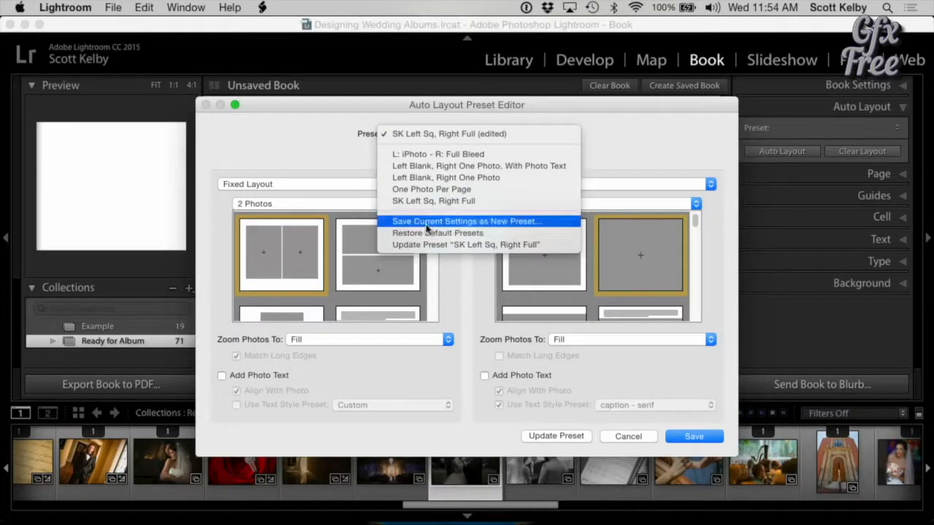
pyautogui.click(503, 222)
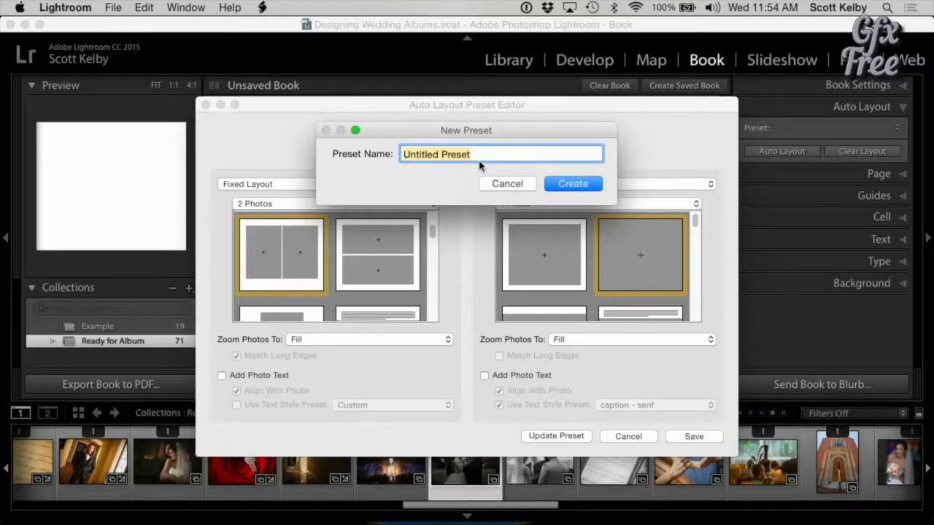
pyautogui.write('SK L: 2 tall. R: 1-Full B')
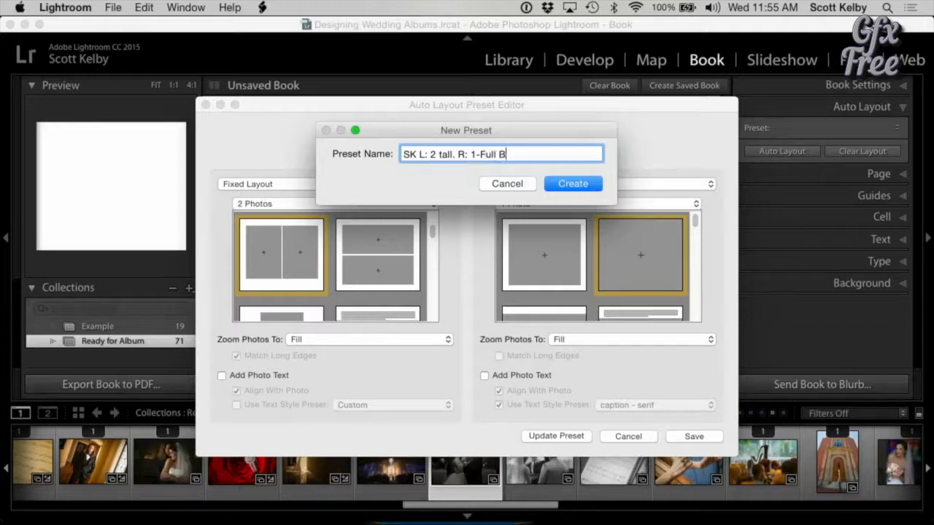
pyautogui.click(515, 186)
# - Give the right pages the large bordered single-photo layout and save the settings as a new preset named "SK L: 2-tall. R: Large Square"
pyautogui.click(564, 267)
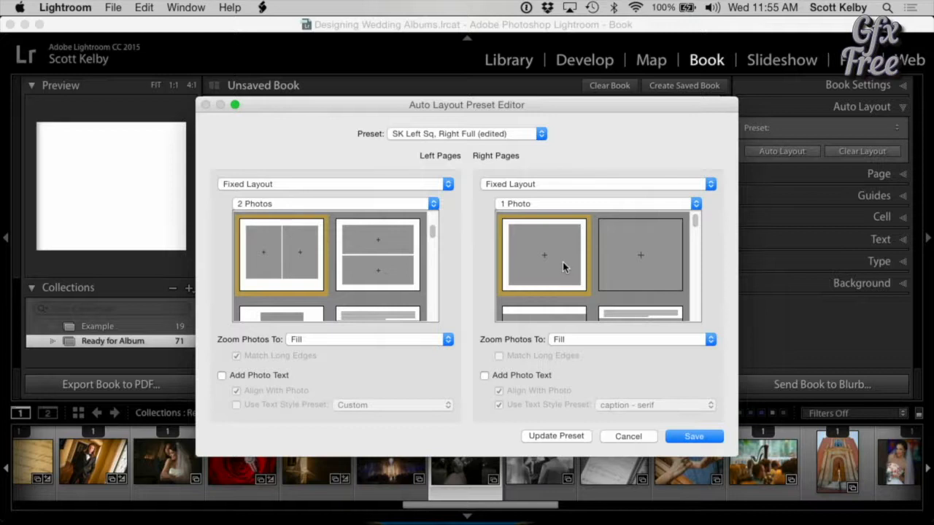
pyautogui.click(478, 137)
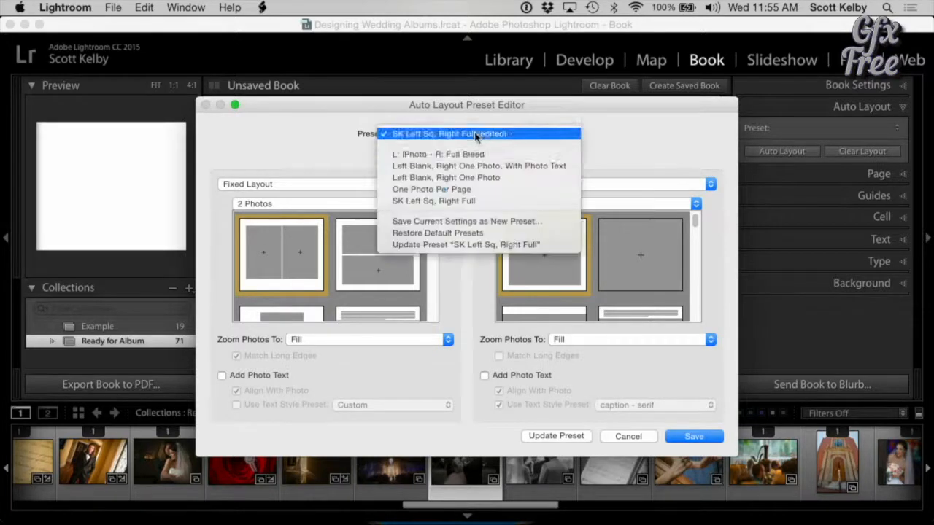
pyautogui.click(492, 221)
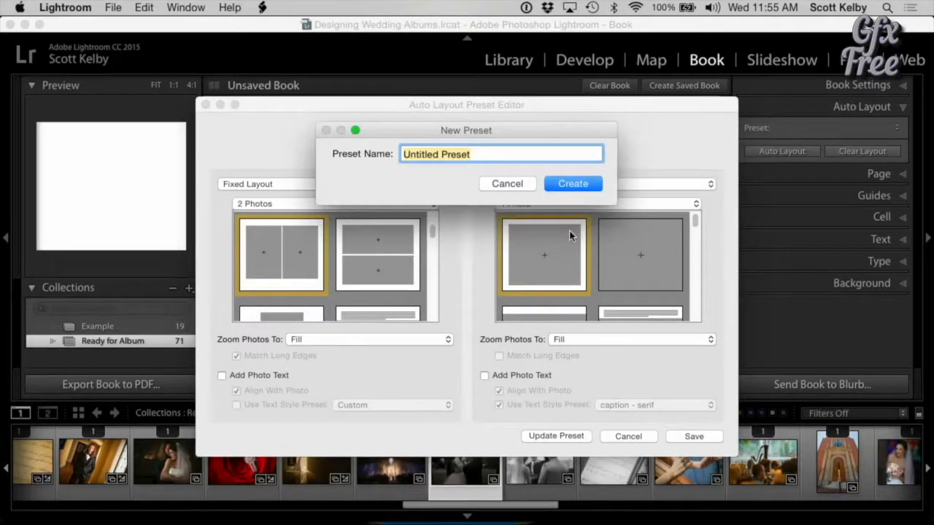
pyautogui.write('SK L: 2-tall. R: Large Square')
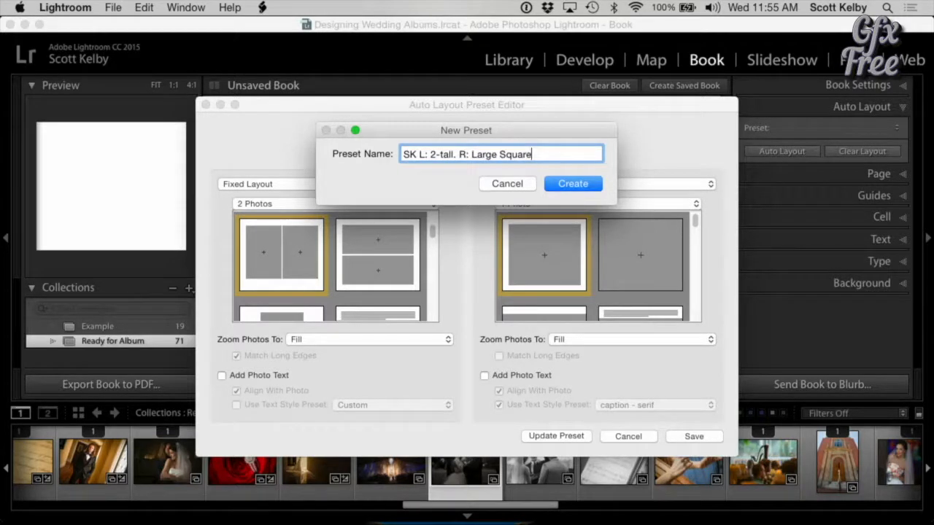
pyautogui.click(589, 187)
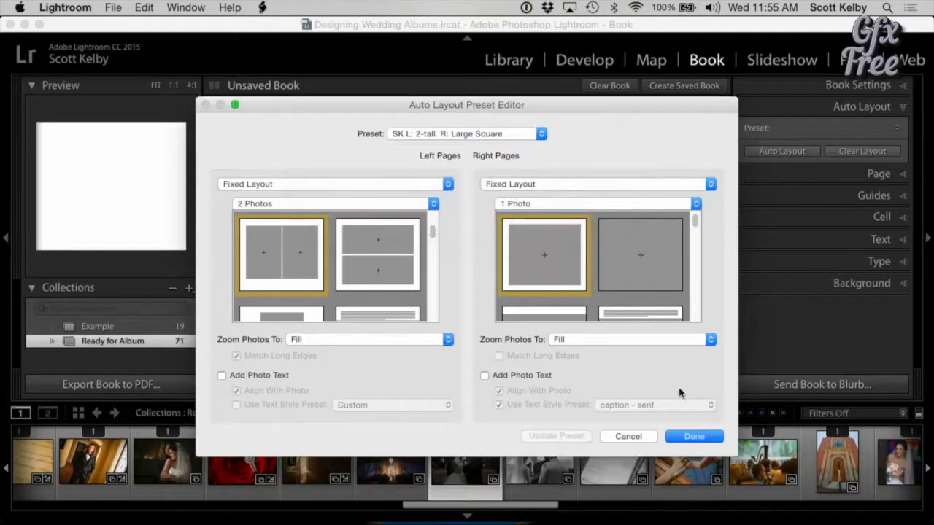
pyautogui.click(694, 437)
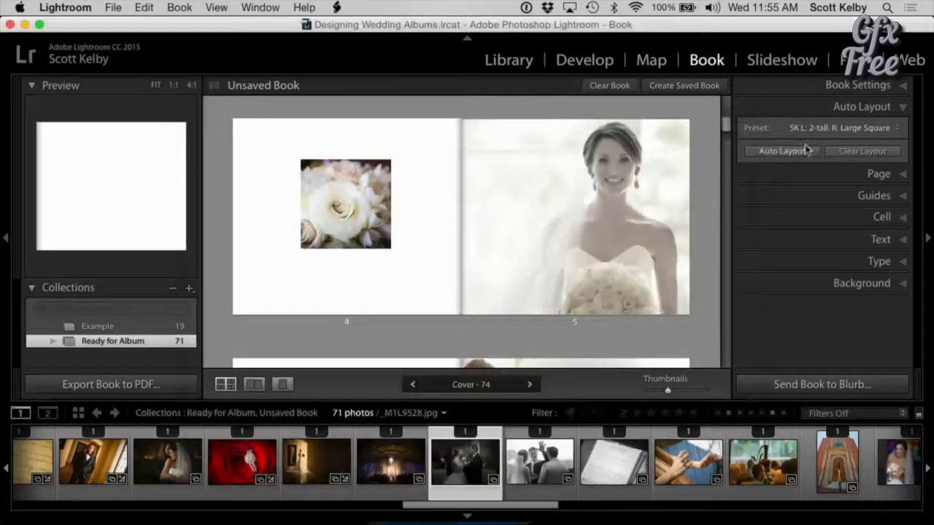
# - Clear the book's current layout and auto-lay out the photos with the SK L: 2-tall. R: Large Square preset
pyautogui.click(861, 152)
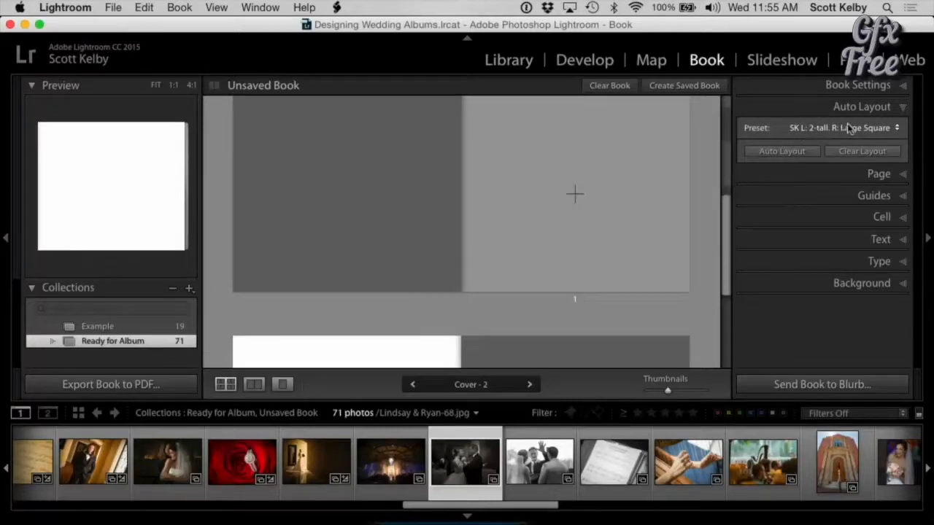
pyautogui.click(806, 149)
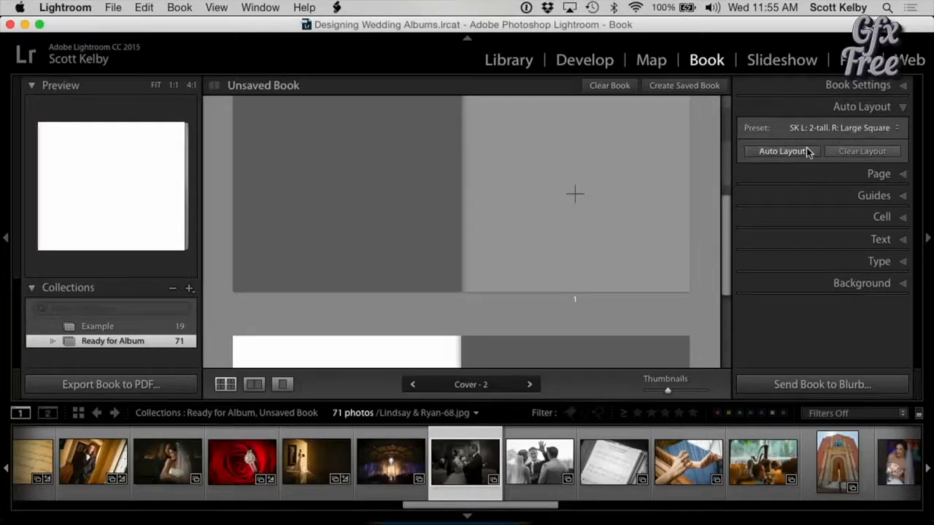
pyautogui.scroll(5, 663, 232)
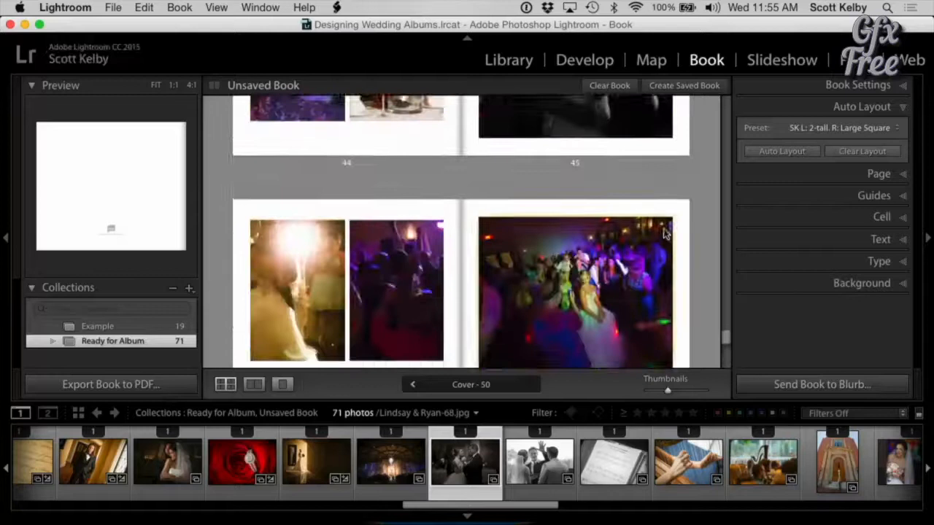
# - Review the auto-laid-out spreads, examining how the photos are cropped and paired on pages 34 to 37
pyautogui.scroll(5, 663, 232)
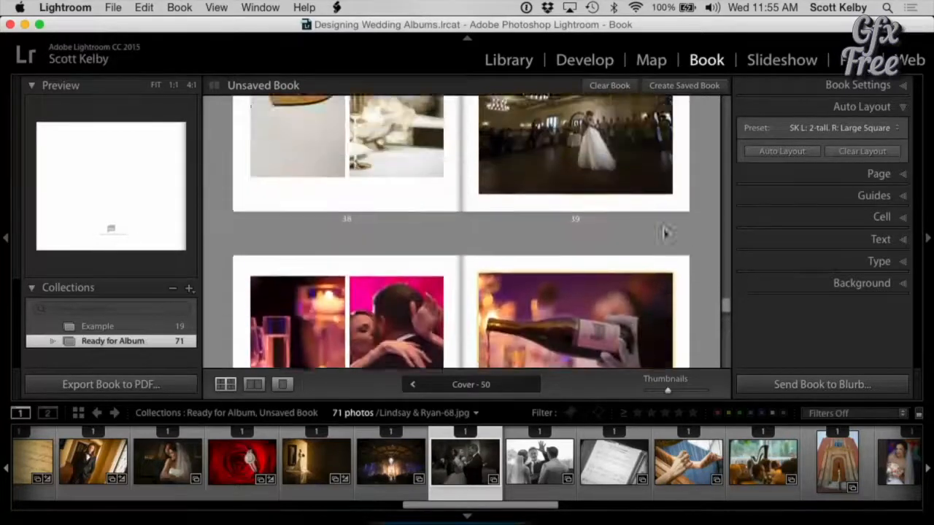
pyautogui.scroll(5, 664, 232)
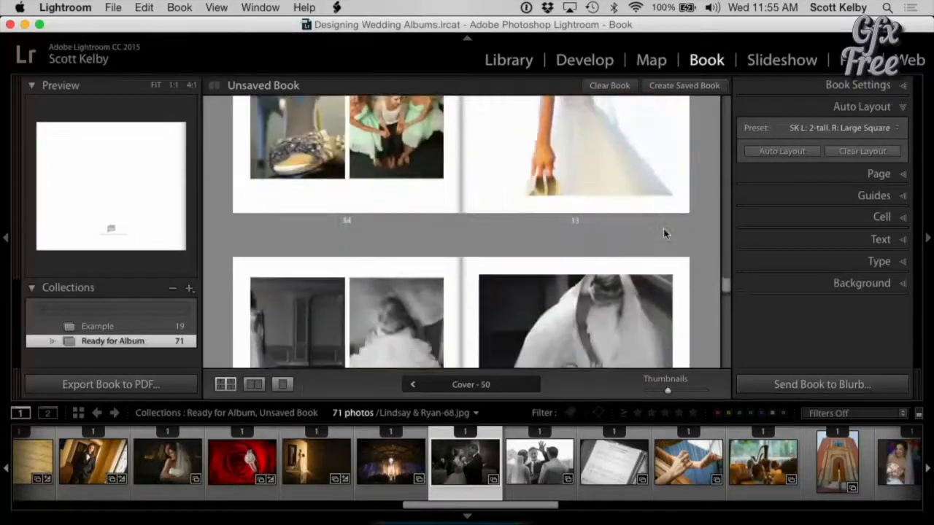
pyautogui.scroll(-1, 663, 228)
pyautogui.click(334, 259)
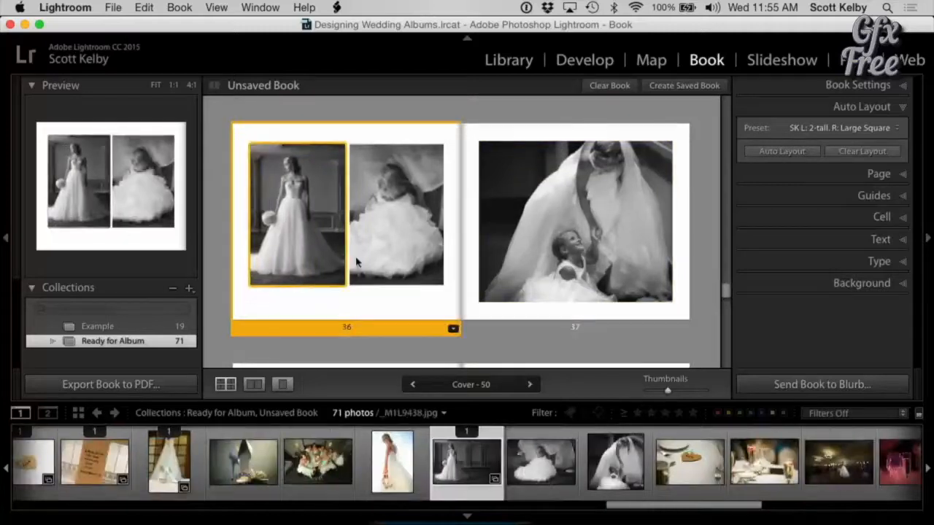
pyautogui.click(418, 263)
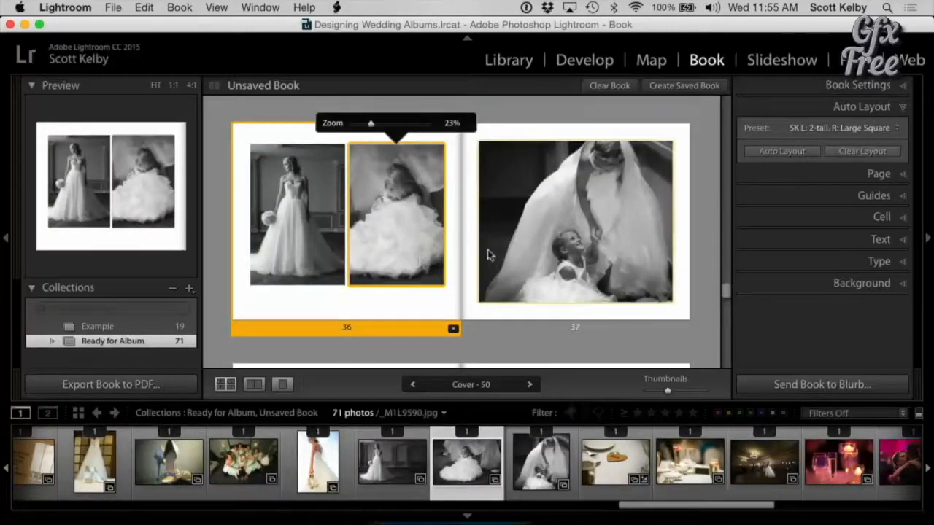
pyautogui.scroll(1, 574, 238)
pyautogui.scroll(1, 573, 238)
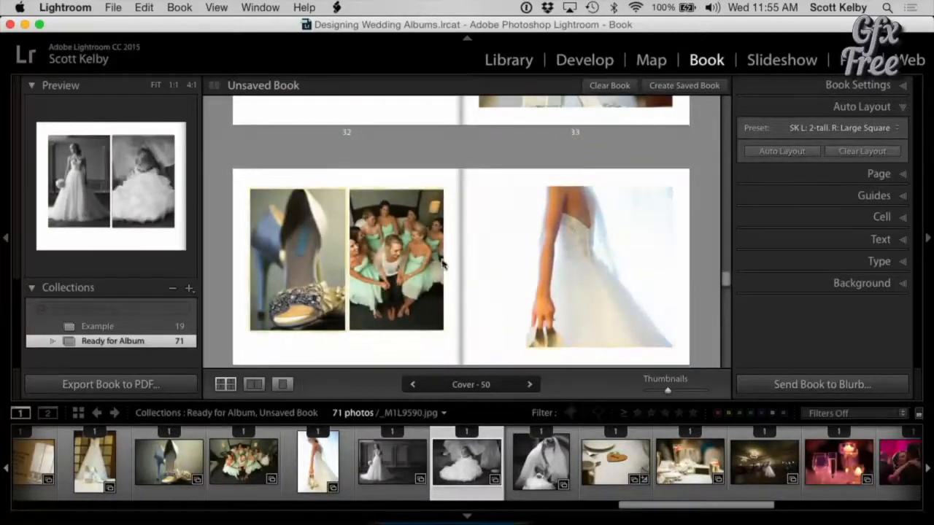
pyautogui.scroll(-1, 426, 264)
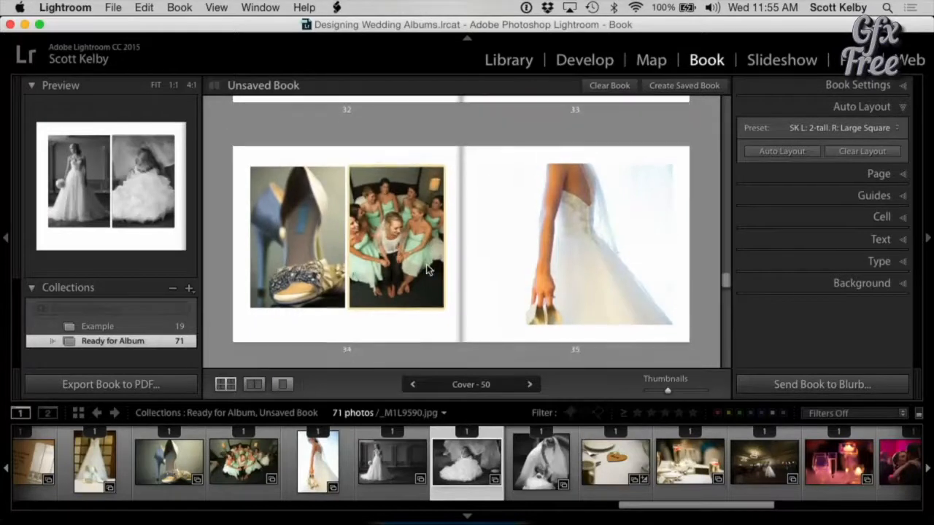
# - Swap the bridesmaids photo on page 34 with the photo of the bride holding her shoes on page 35
pyautogui.click(450, 333)
pyautogui.click(453, 352)
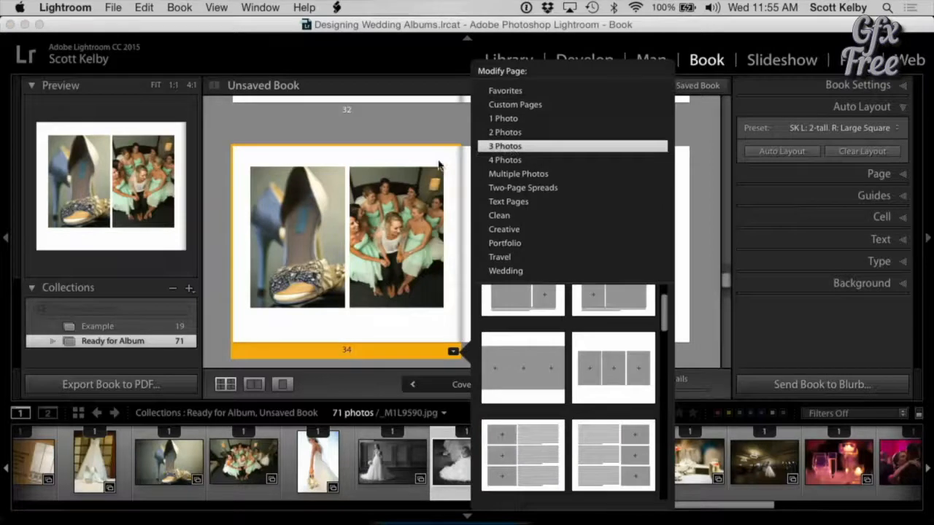
pyautogui.click(410, 187)
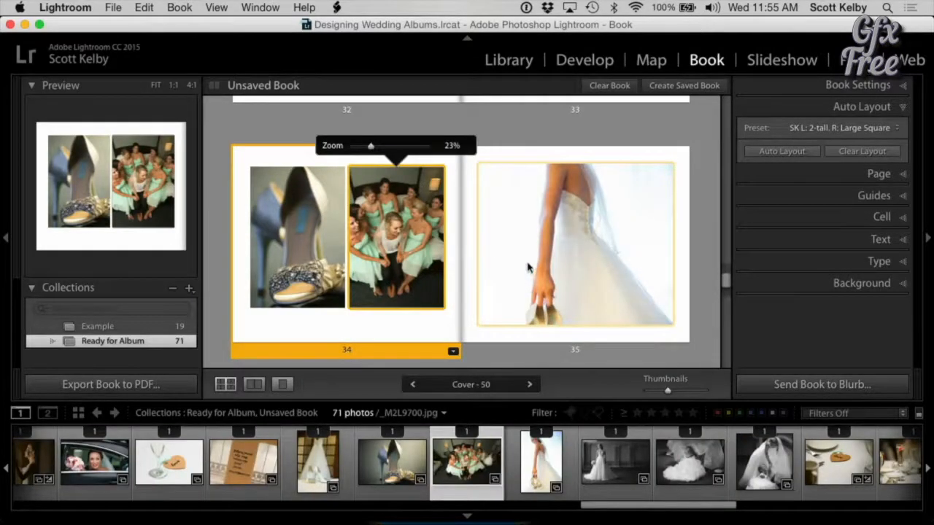
pyautogui.moveTo(547, 252); pyautogui.dragTo(400, 247)
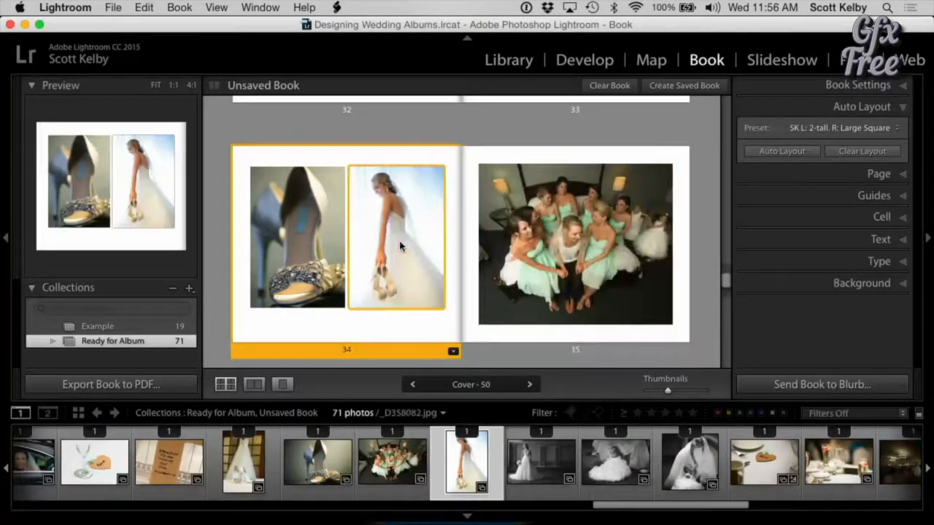
# - Change page 34 to the 3 Photos layout with three tall cells in a row and fill the empty cell with the shoe photo
pyautogui.click(452, 353)
pyautogui.moveTo(505, 151)
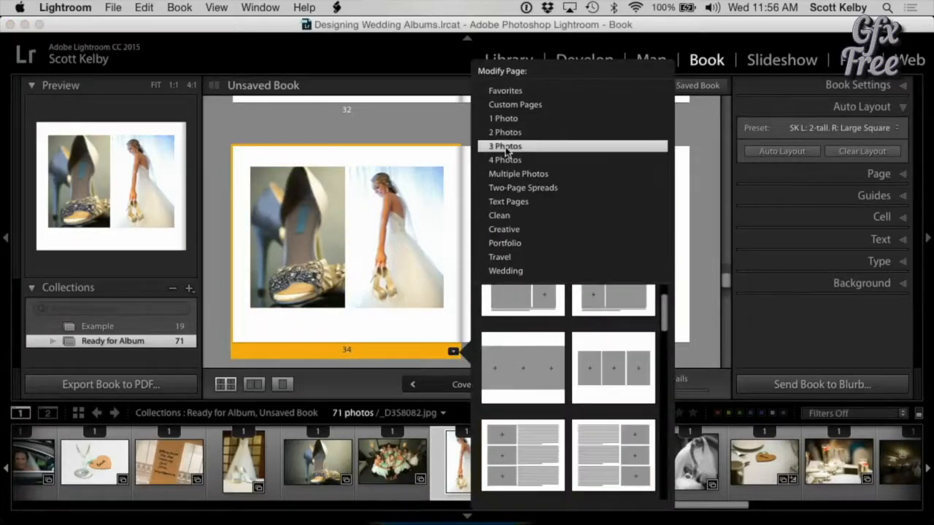
pyautogui.click(591, 343)
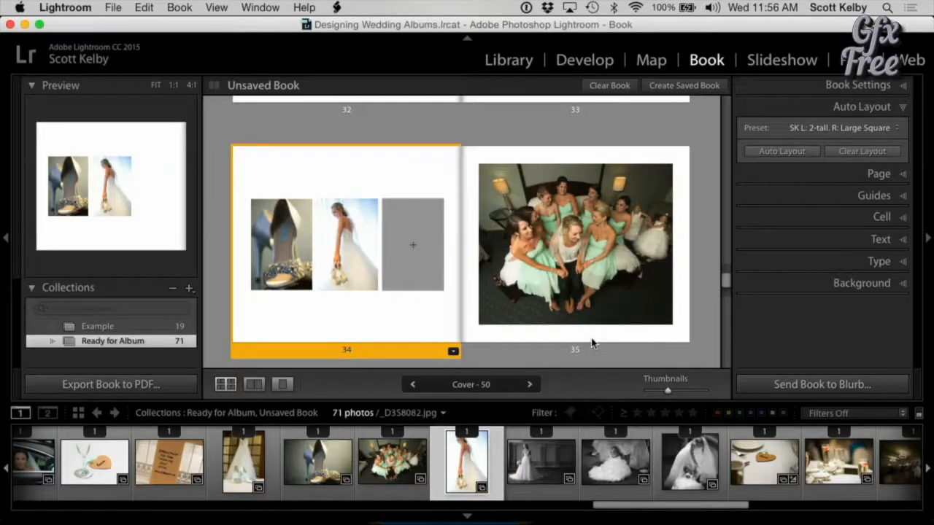
pyautogui.moveTo(324, 459); pyautogui.dragTo(405, 280)
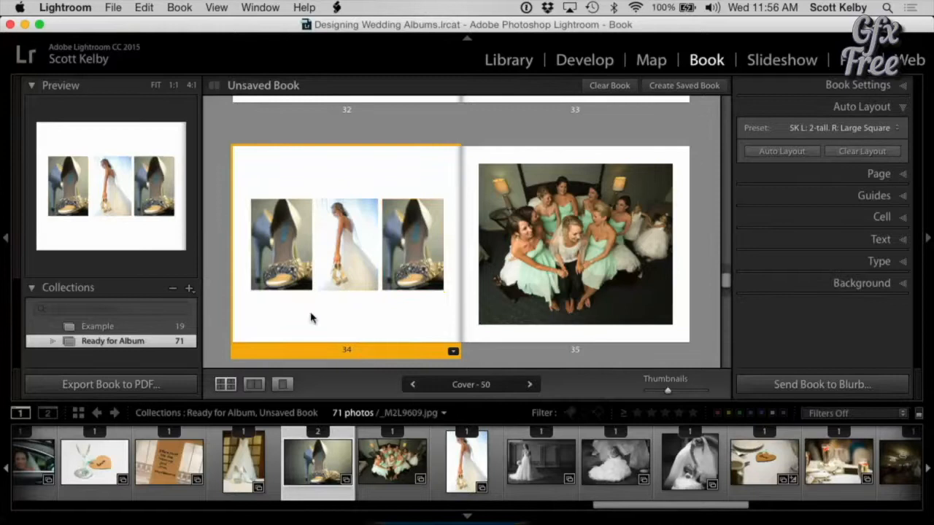
# - Change page 35 to the 3 Photos layout with three tall cells side by side
pyautogui.click(637, 340)
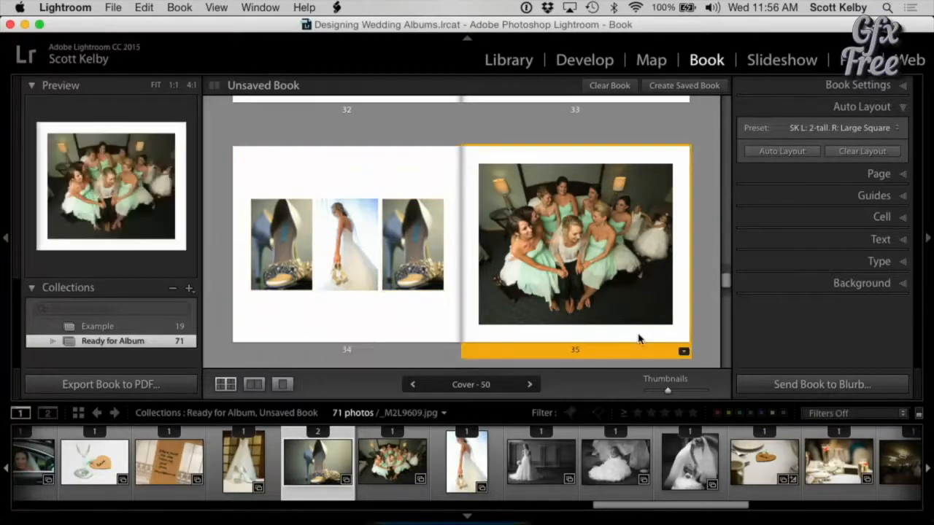
pyautogui.click(684, 353)
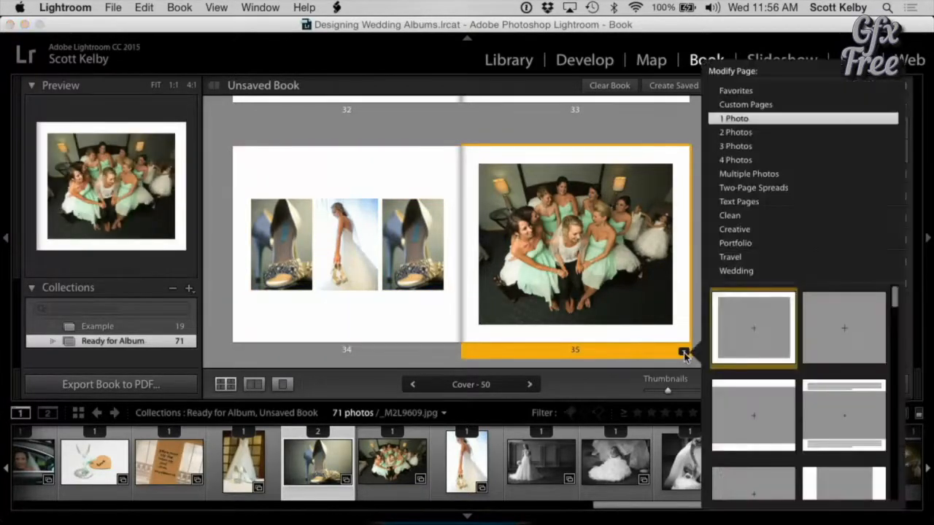
pyautogui.click(735, 146)
pyautogui.scroll(-2, 796, 375)
pyautogui.click(823, 372)
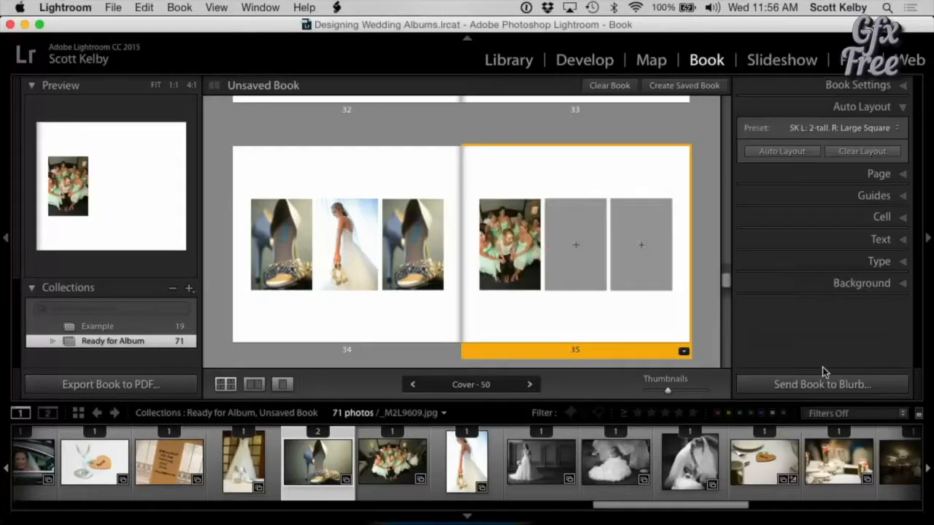
# - Place the hanging wedding dress photo in page 35's first cell and the black-and-white photo of the bride's back in its third cell
pyautogui.hscroll(-3, 455, 454)
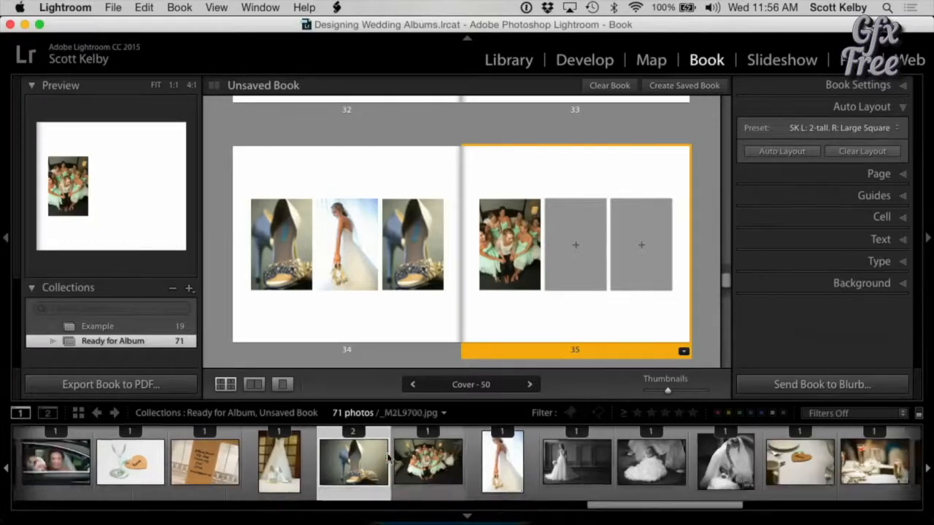
pyautogui.hscroll(-6, 305, 467)
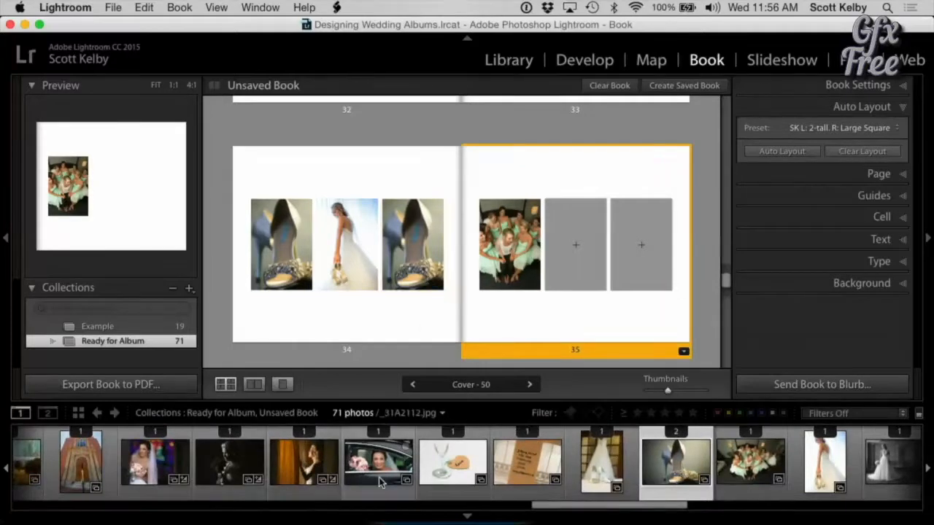
pyautogui.hscroll(-10, 261, 459)
pyautogui.hscroll(-15, 261, 459)
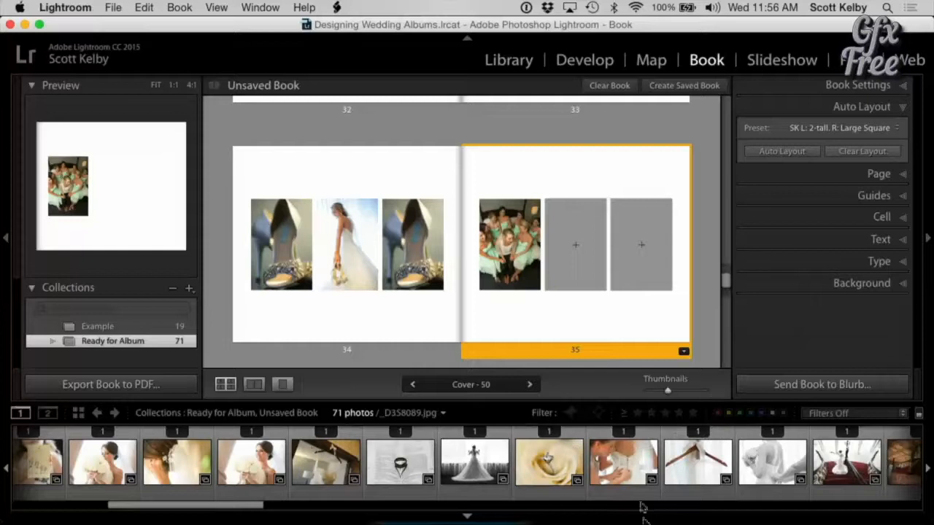
pyautogui.moveTo(697, 459); pyautogui.dragTo(514, 255)
pyautogui.moveTo(784, 473); pyautogui.dragTo(642, 244)
pyautogui.moveTo(313, 465); pyautogui.dragTo(337, 446)
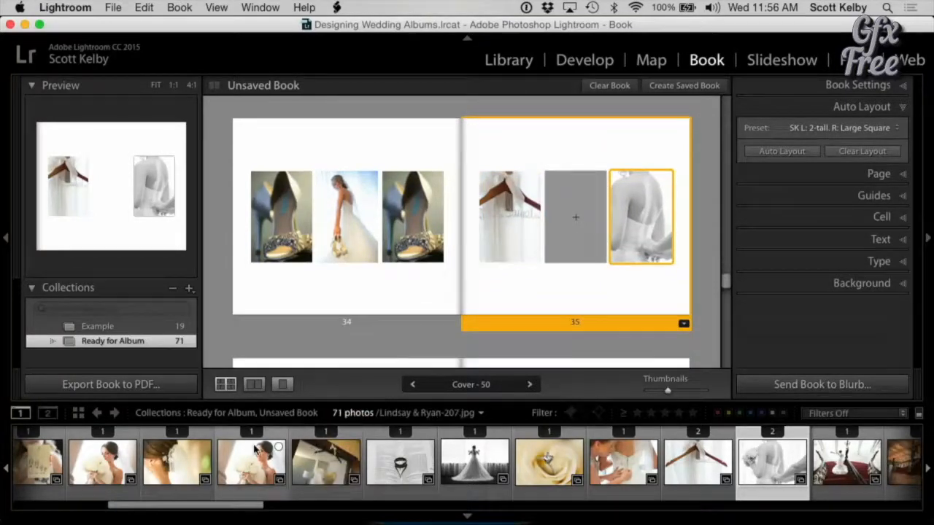
# - Place the hand-drawn card photo in page 35's middle cell and replace page 34's third photo with the overhead shot of the bride's hair
pyautogui.hscroll(-3, 255, 448)
pyautogui.moveTo(201, 465); pyautogui.dragTo(563, 224)
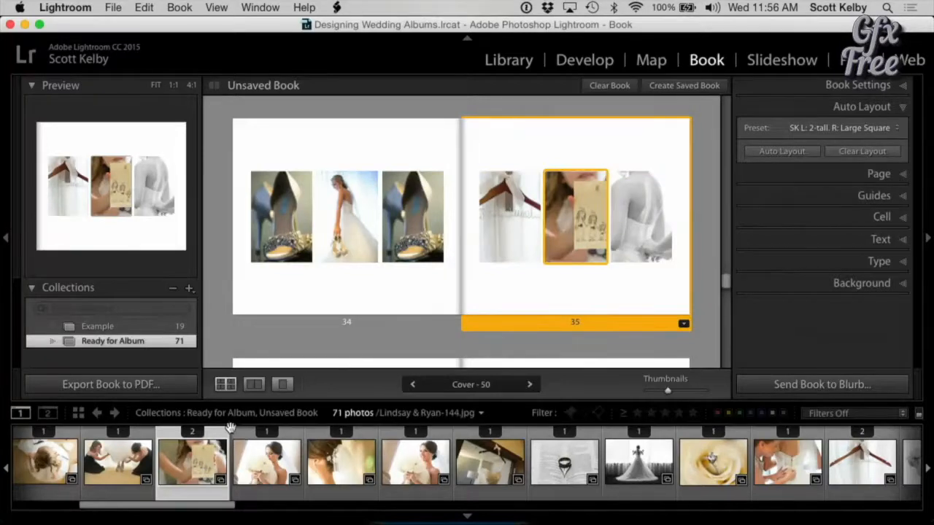
pyautogui.hscroll(-2, 268, 465)
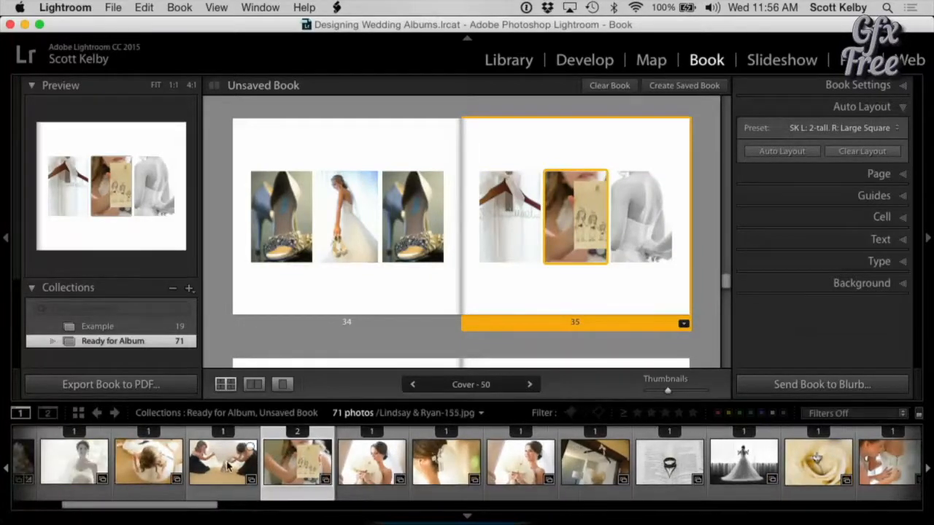
pyautogui.moveTo(148, 463); pyautogui.dragTo(416, 217)
# - Hide all the surrounding panels and show pages 34 and 35 as a single large spread with no page selected
pyautogui.hotkey('shift', 'Tab')
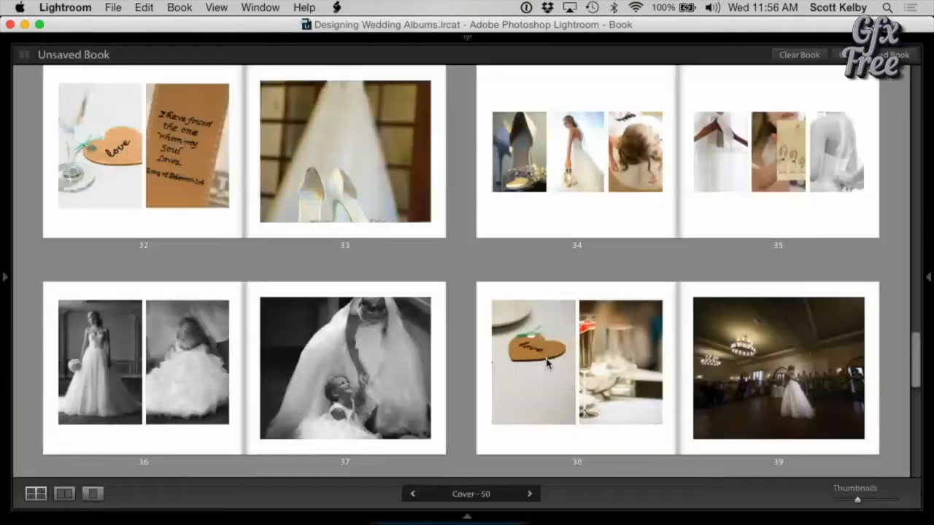
pyautogui.click(548, 239)
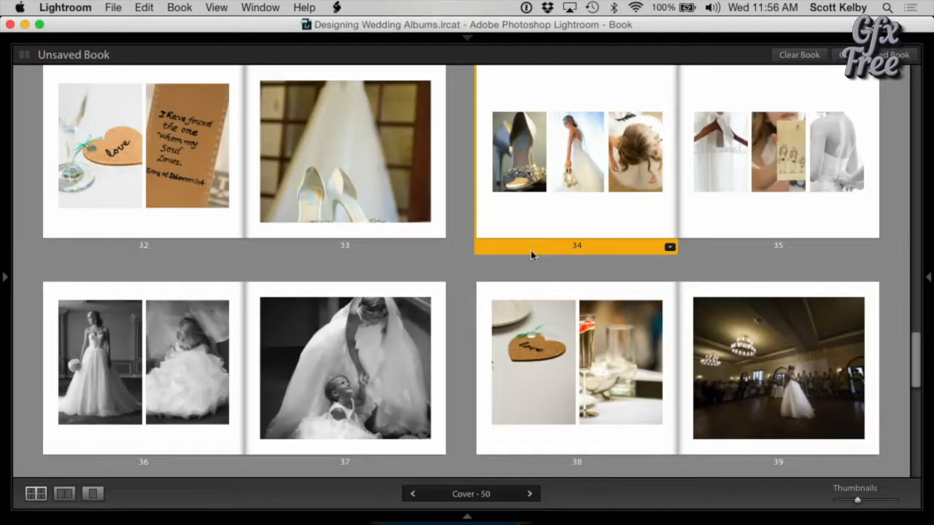
pyautogui.click(64, 495)
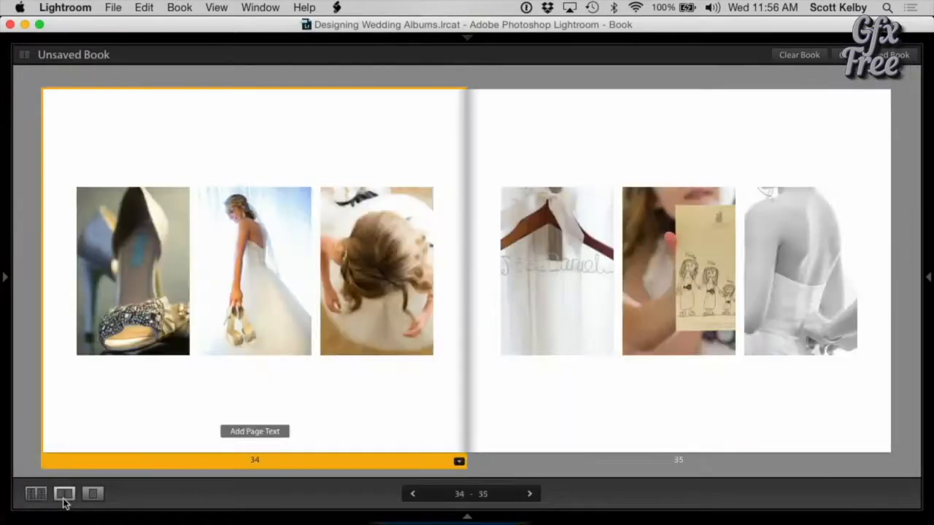
pyautogui.click(591, 82)
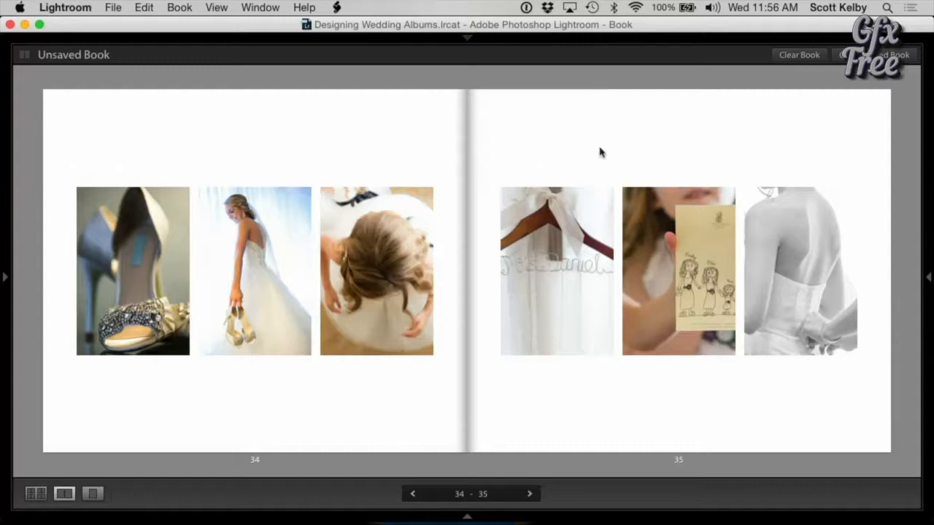
# - Reposition the hand-drawn card and bride's back photos within their cells on page 35, and select the middle photo on page 34
pyautogui.moveTo(693, 255); pyautogui.dragTo(654, 254)
pyautogui.moveTo(781, 271); pyautogui.dragTo(813, 268)
pyautogui.click(351, 256)
pyautogui.click(278, 269)
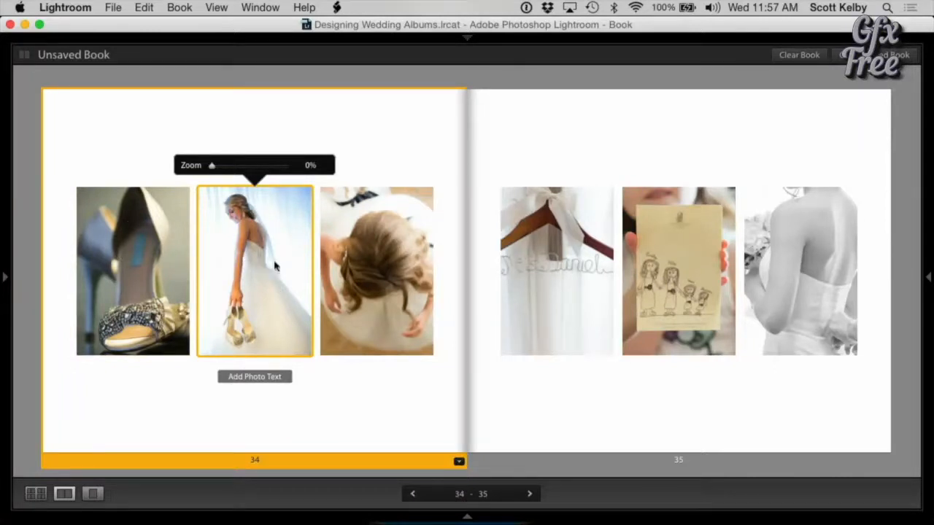
# - Swap page 34's middle photo with page 35's first photo, then exchange page 34's first and third photos
pyautogui.moveTo(257, 260); pyautogui.dragTo(550, 253)
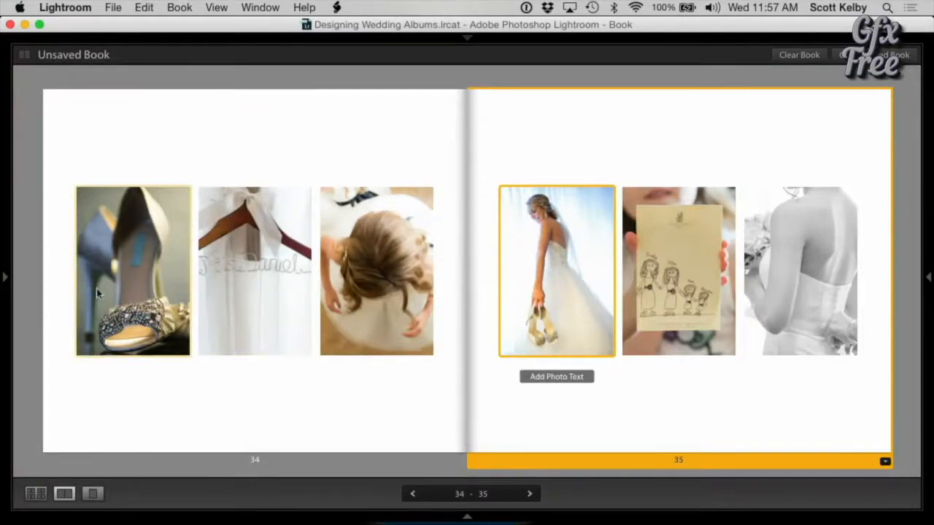
pyautogui.moveTo(125, 291); pyautogui.dragTo(374, 290)
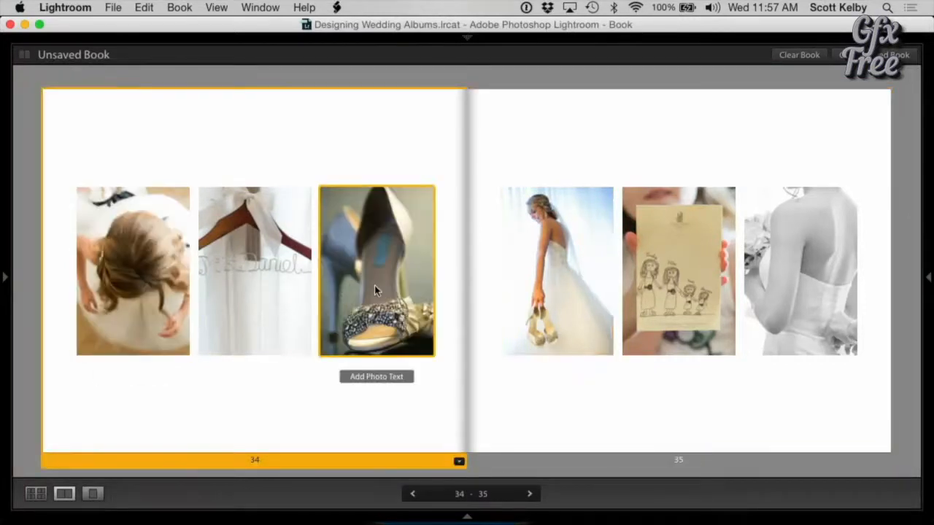
pyautogui.click(525, 407)
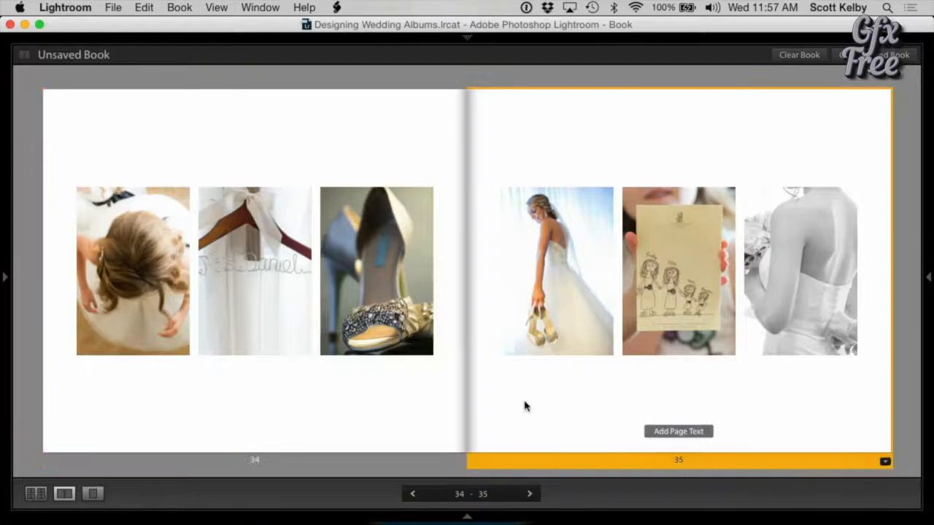
pyautogui.click(543, 66)
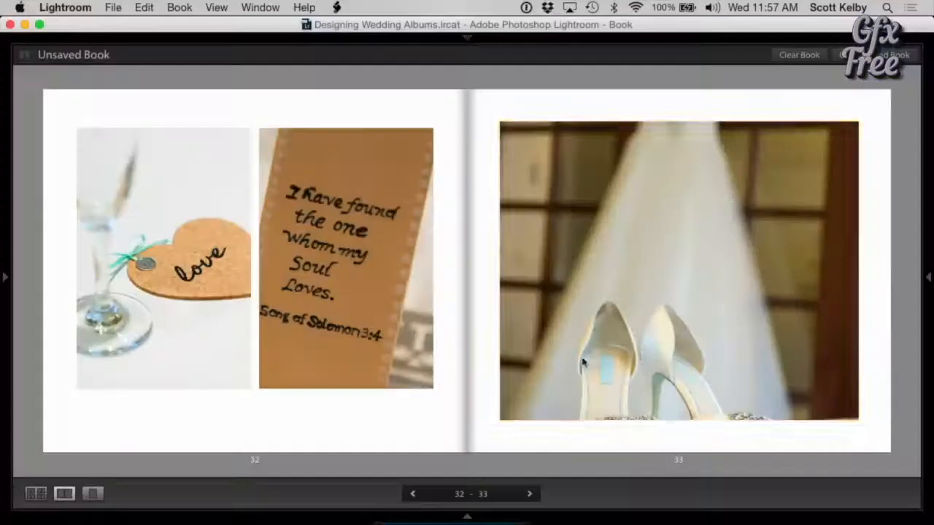
# - Reposition the wedding shoes photo on page 33 and the handwritten verse photo on page 32 within their cells
pyautogui.click(641, 272)
pyautogui.click(646, 264)
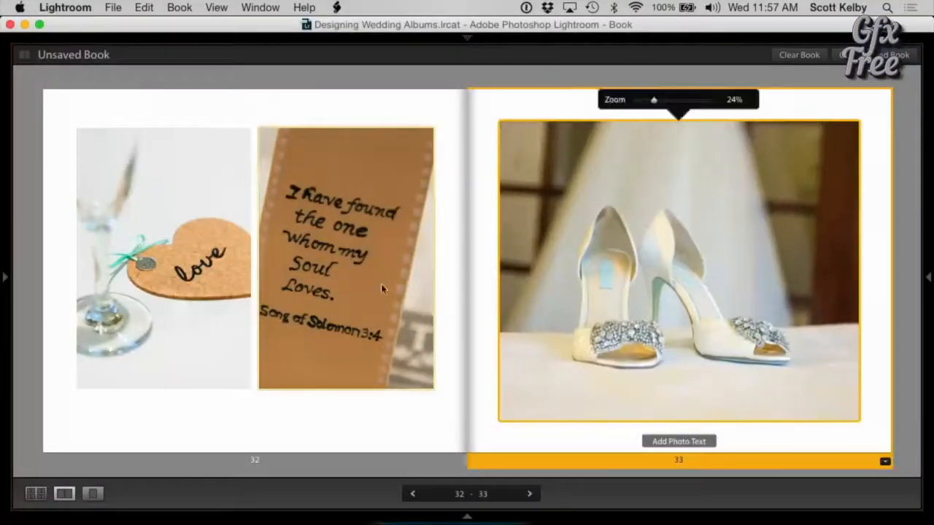
pyautogui.click(387, 288)
pyautogui.click(554, 446)
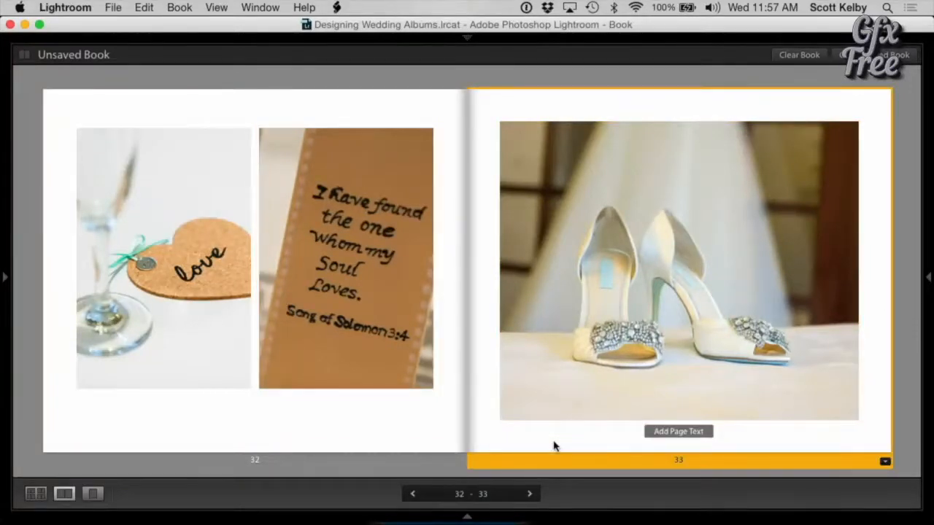
# - Go back to the spread of pages 28 and 29 and move the bride photo rightward within page 29's cell
pyautogui.click(413, 494)
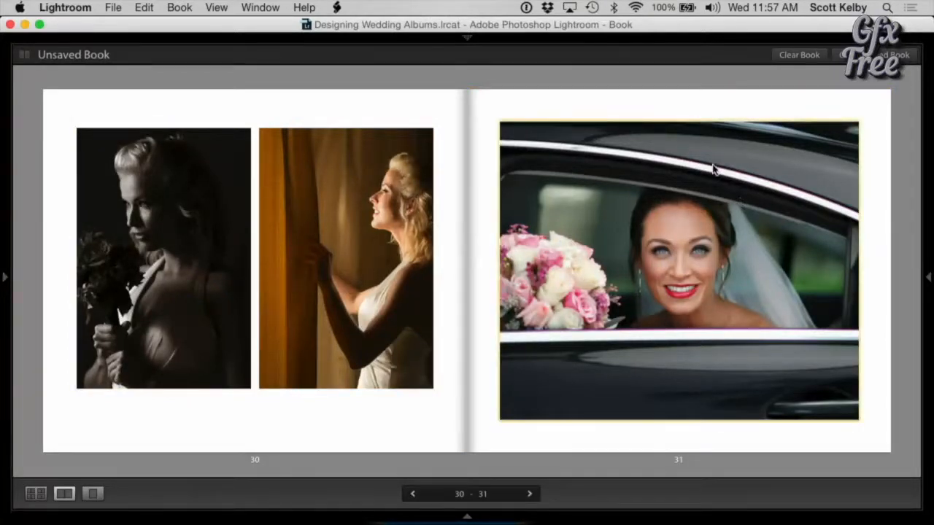
pyautogui.click(413, 493)
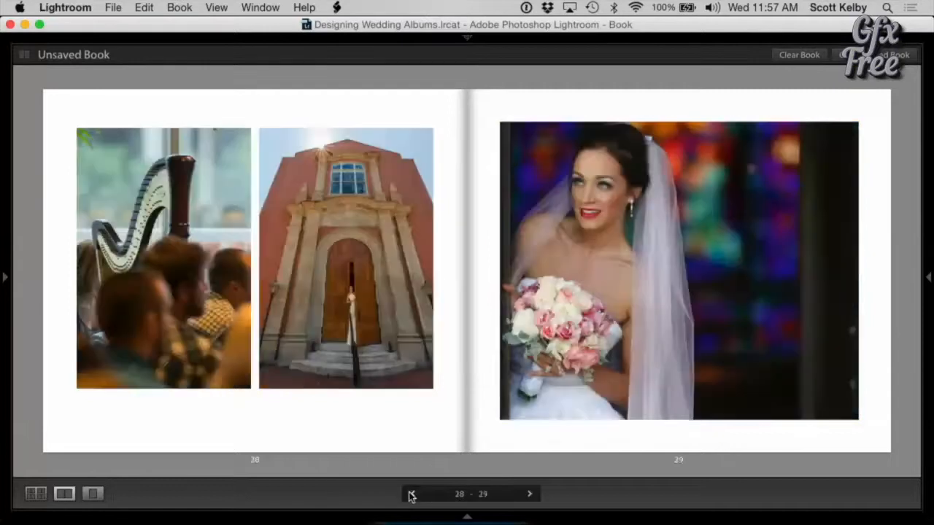
pyautogui.moveTo(694, 298); pyautogui.dragTo(741, 290)
# - Replace the harp photo in page 28's first cell with the photo of the hanging wedding dress and shoes
pyautogui.click(245, 323)
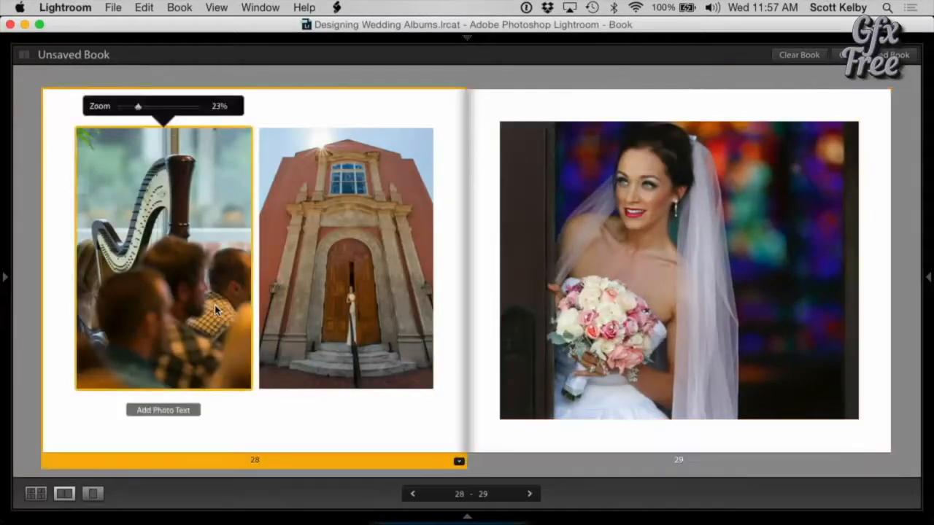
pyautogui.click(466, 516)
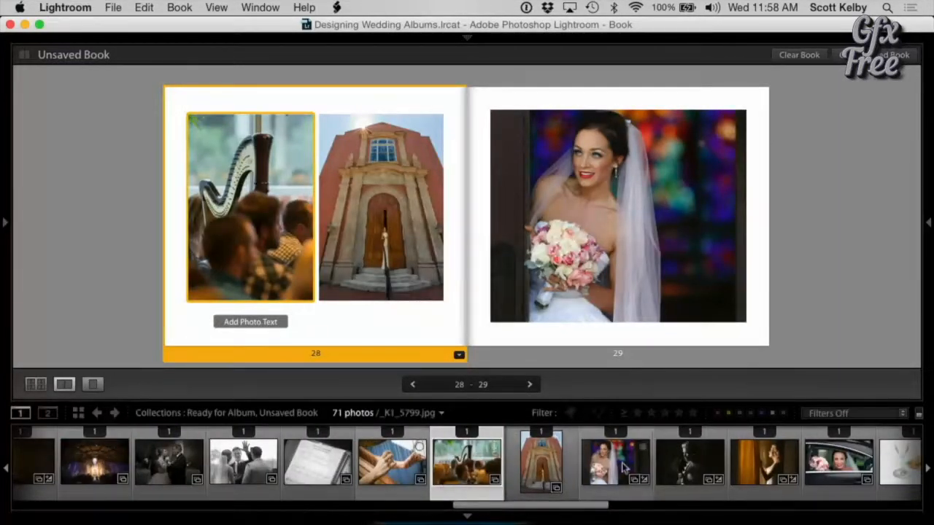
pyautogui.hscroll(3, 642, 456)
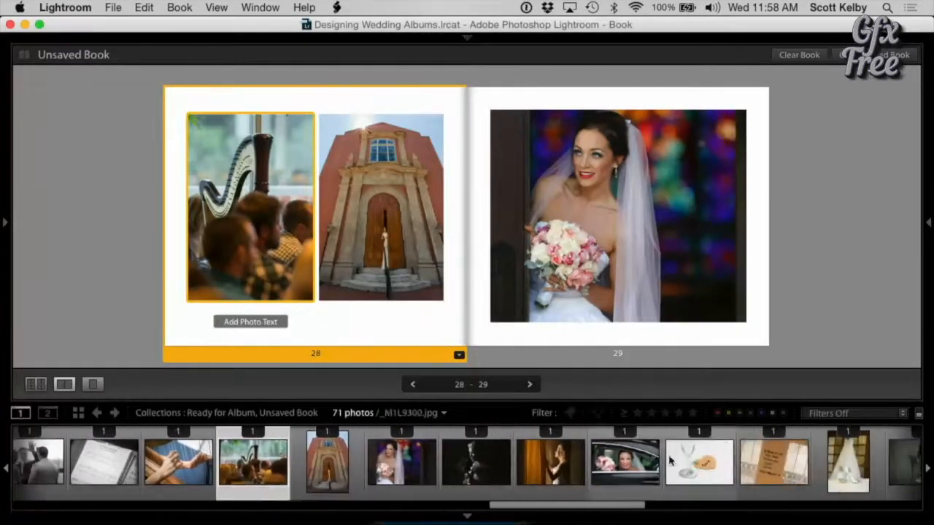
pyautogui.hscroll(4, 627, 463)
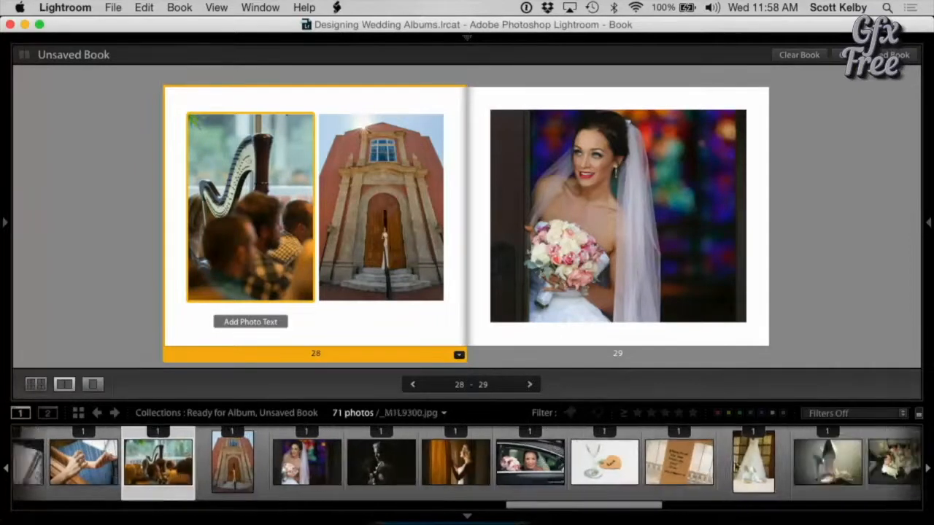
pyautogui.moveTo(574, 457); pyautogui.dragTo(292, 241)
pyautogui.click(133, 225)
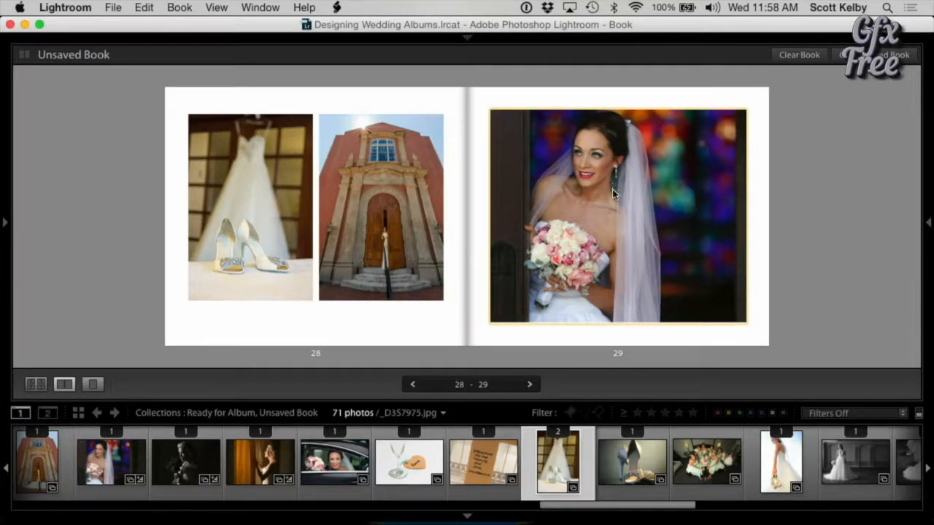
# - Pad the bride photo's cell on page 29 by 11 pt on all four sides
pyautogui.click(744, 323)
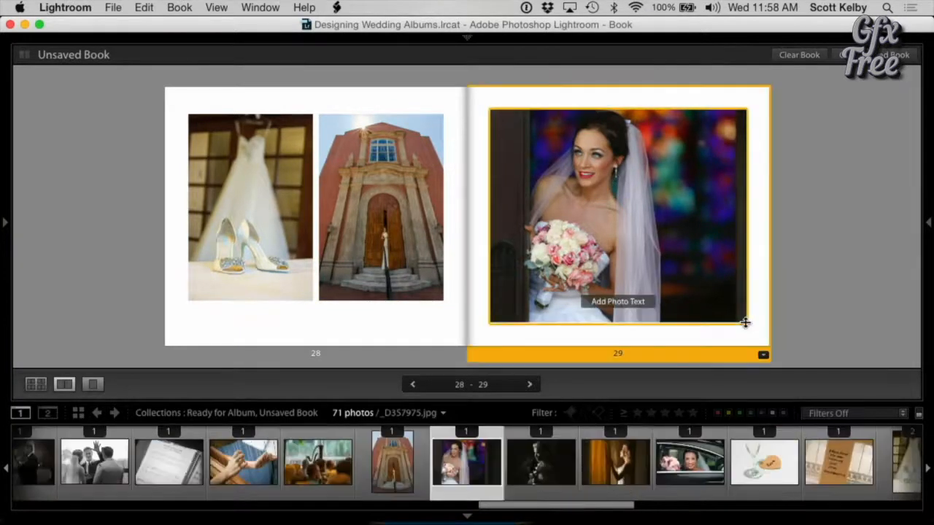
pyautogui.moveTo(736, 318)
pyautogui.mouseDown()
pyautogui.moveTo(708, 306)
pyautogui.moveTo(728, 313)
pyautogui.mouseUp()
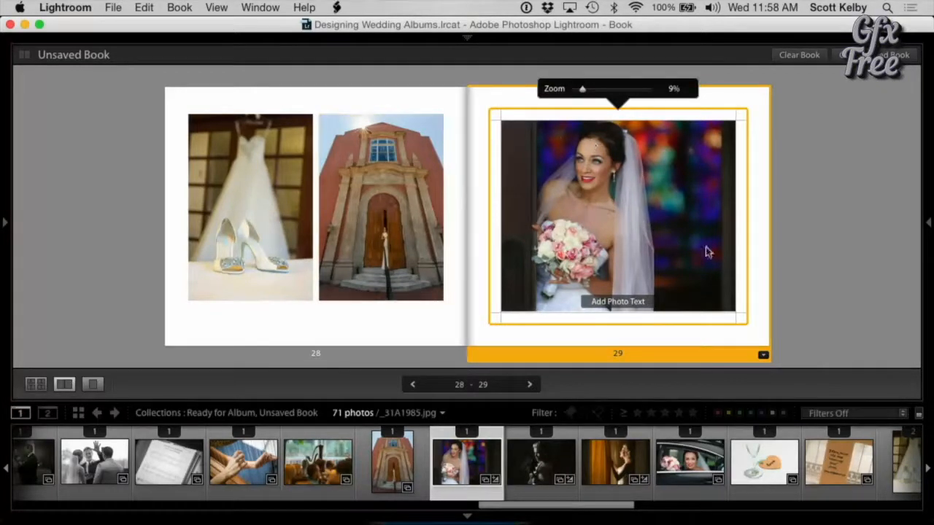
pyautogui.moveTo(733, 309); pyautogui.dragTo(740, 313)
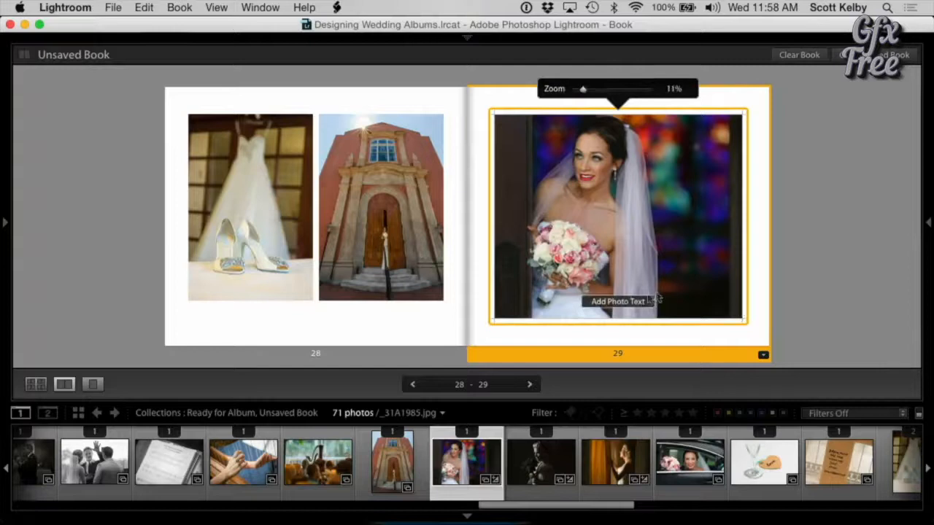
# - Unlink page 29's cell padding and increase only the bottom padding to align the photo with page 28's photos; hide the surrounding panels
pyautogui.click(929, 223)
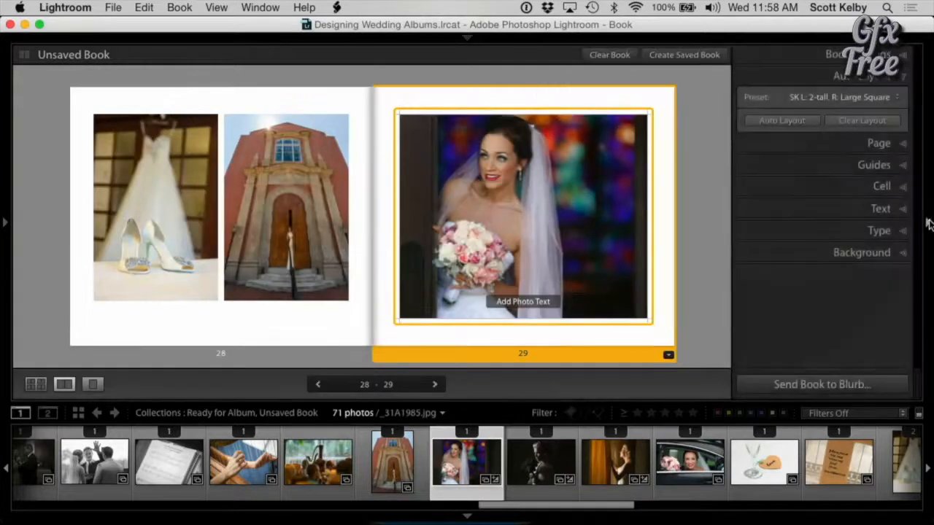
pyautogui.click(881, 185)
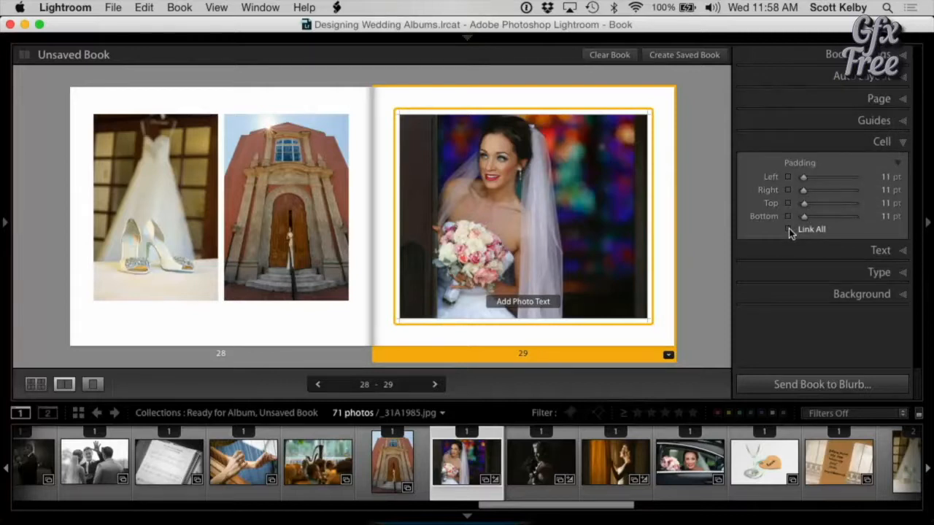
pyautogui.moveTo(639, 319); pyautogui.dragTo(640, 299)
pyautogui.click(715, 278)
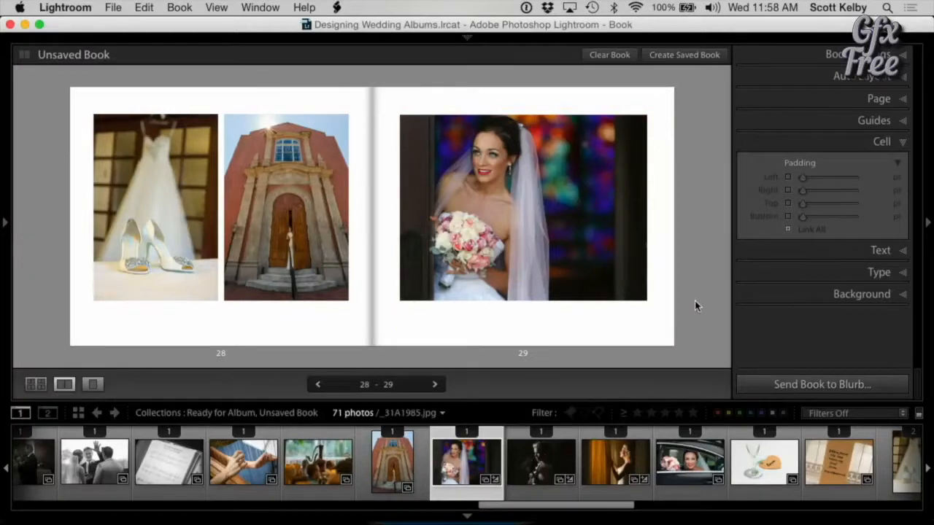
pyautogui.hotkey('shift', 'Tab')
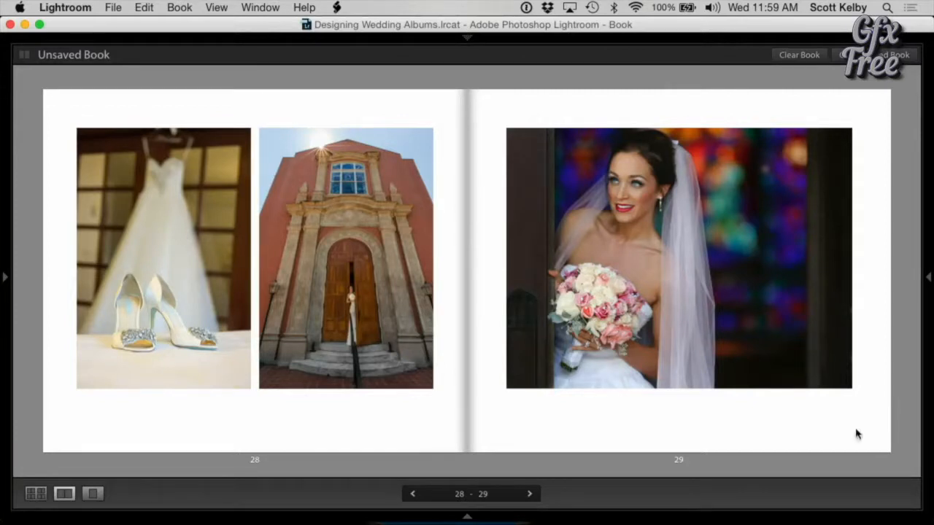
# - Replace page 28's first photo with the gloved waiter serving a plate and reposition it within its cell
pyautogui.click(468, 515)
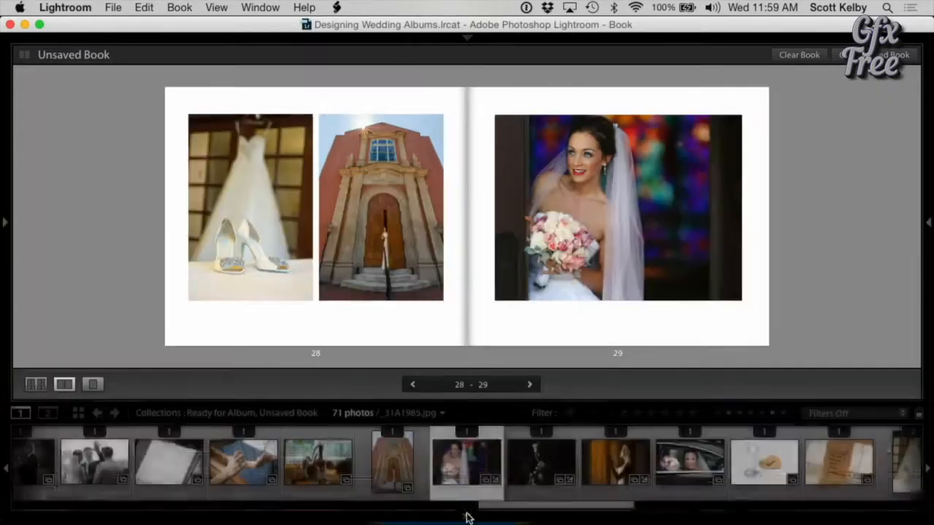
pyautogui.hscroll(10, 648, 476)
pyautogui.hscroll(10, 647, 476)
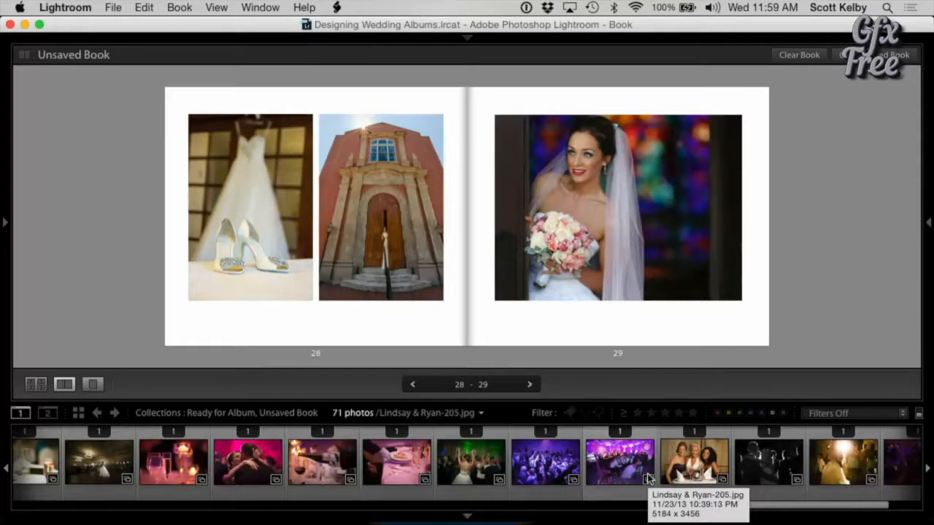
pyautogui.hscroll(3, 648, 476)
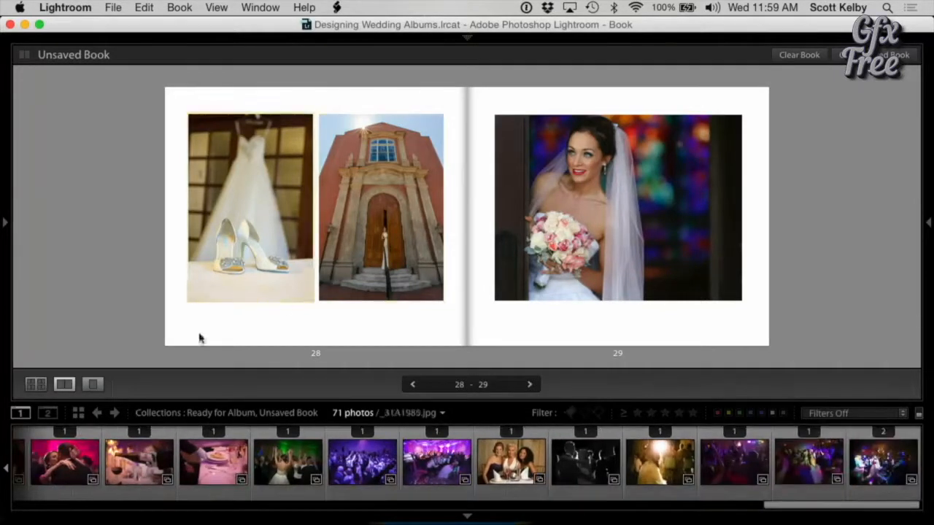
pyautogui.hscroll(-5, 635, 471)
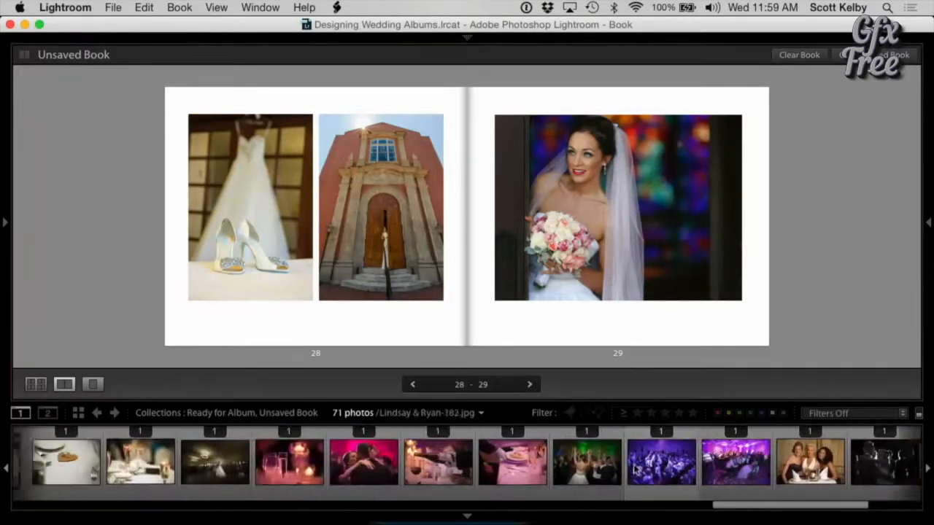
pyautogui.moveTo(520, 471); pyautogui.dragTo(244, 276)
pyautogui.moveTo(236, 243); pyautogui.dragTo(272, 243)
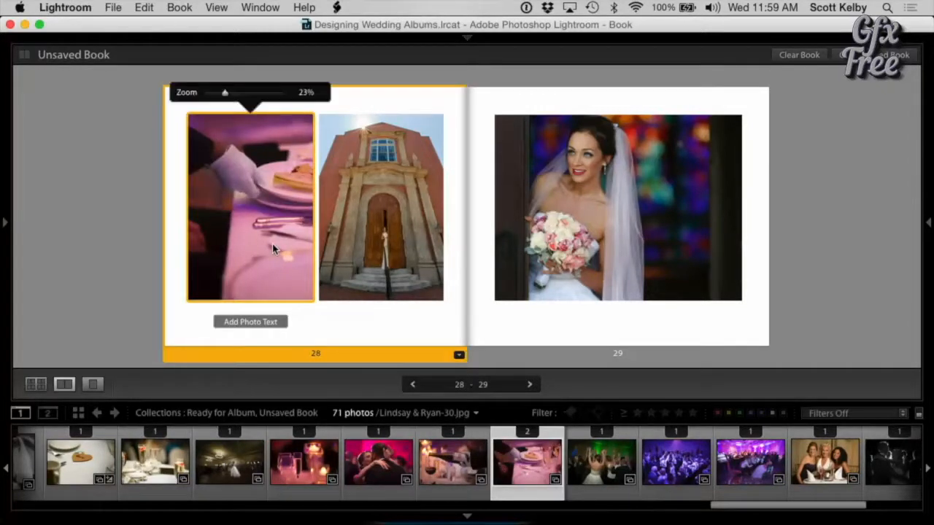
# - Place the wine-pouring photo in page 28's second cell and the candlelit glasses photo on page 29
pyautogui.moveTo(450, 478); pyautogui.dragTo(448, 239)
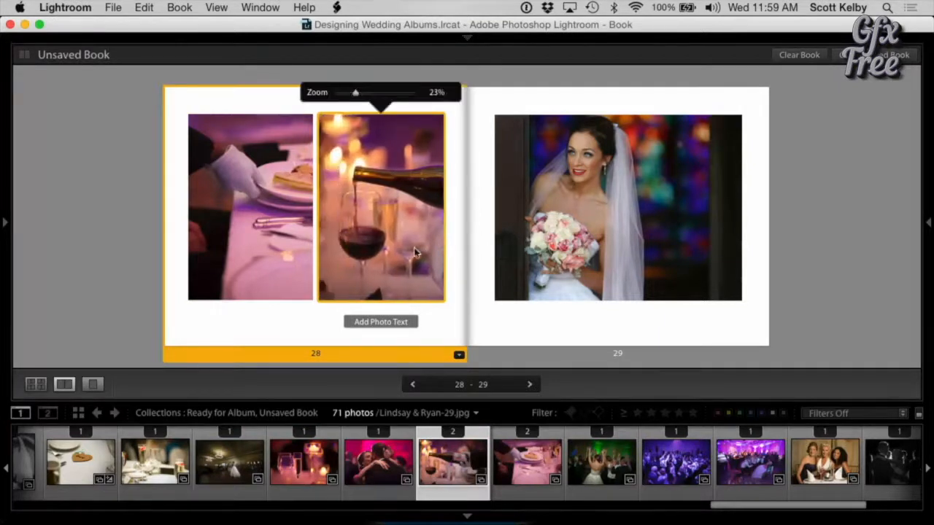
pyautogui.moveTo(304, 462); pyautogui.dragTo(718, 221)
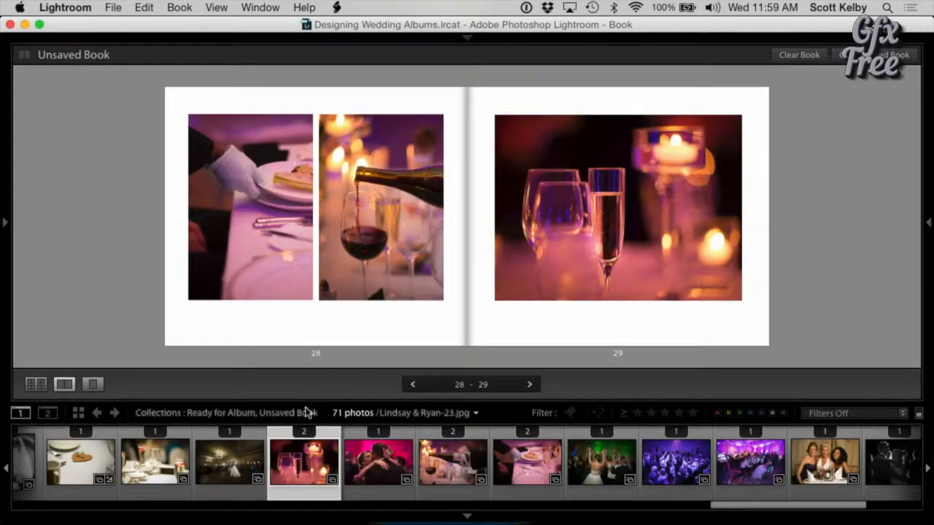
# - Put the wine-pouring photo on page 29 and the candlelit glasses photo in page 28's second cell, leaving no page selected
pyautogui.hscroll(1, 408, 481)
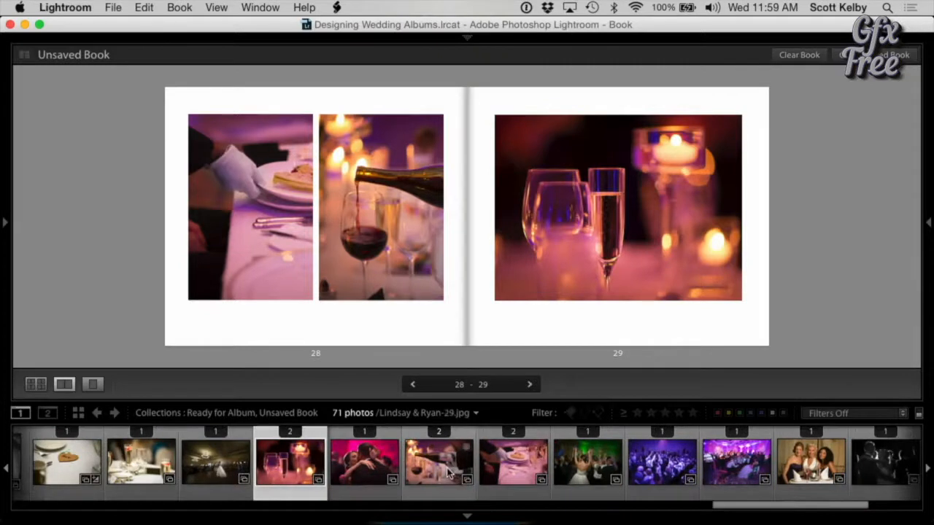
pyautogui.moveTo(448, 473); pyautogui.dragTo(667, 253)
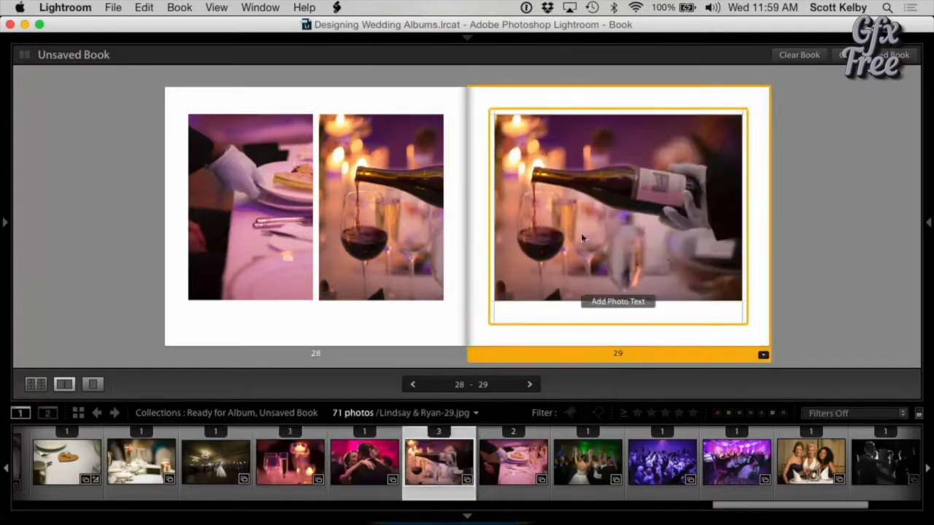
pyautogui.click(835, 241)
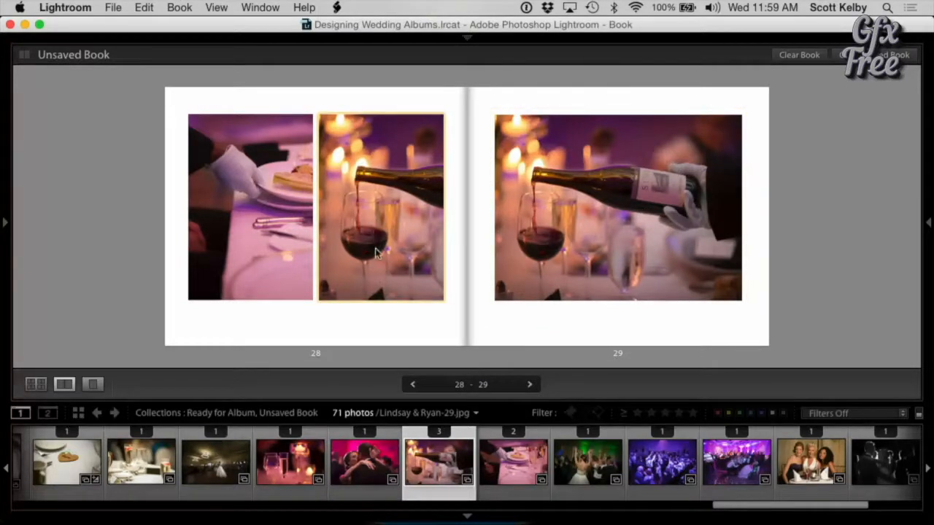
pyautogui.moveTo(291, 459); pyautogui.dragTo(382, 246)
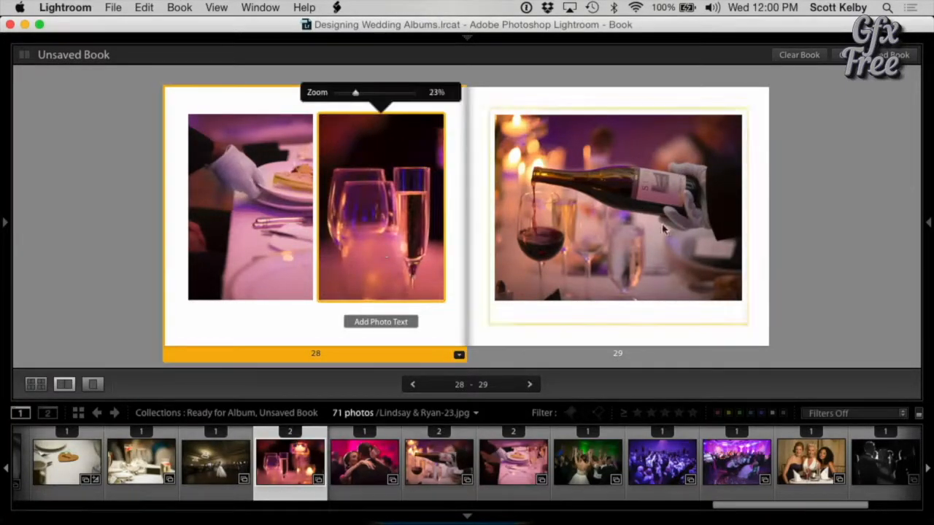
pyautogui.click(840, 237)
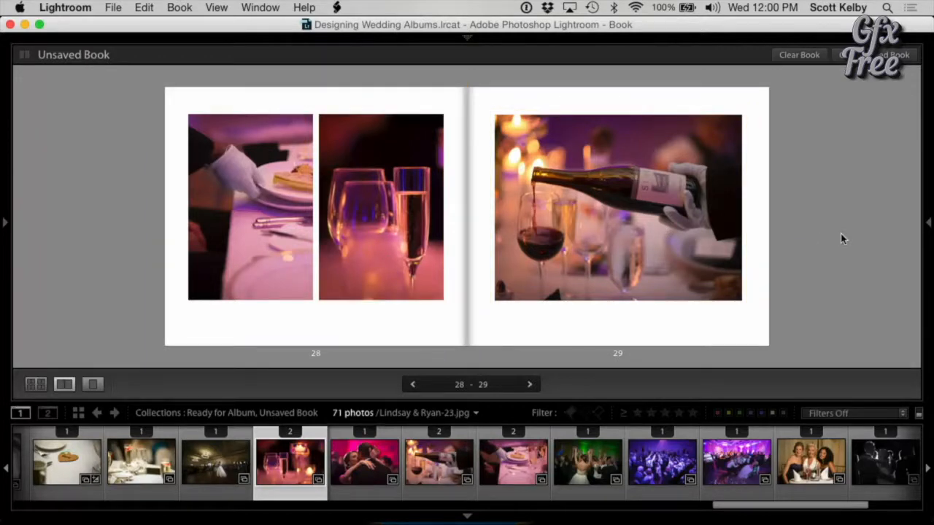
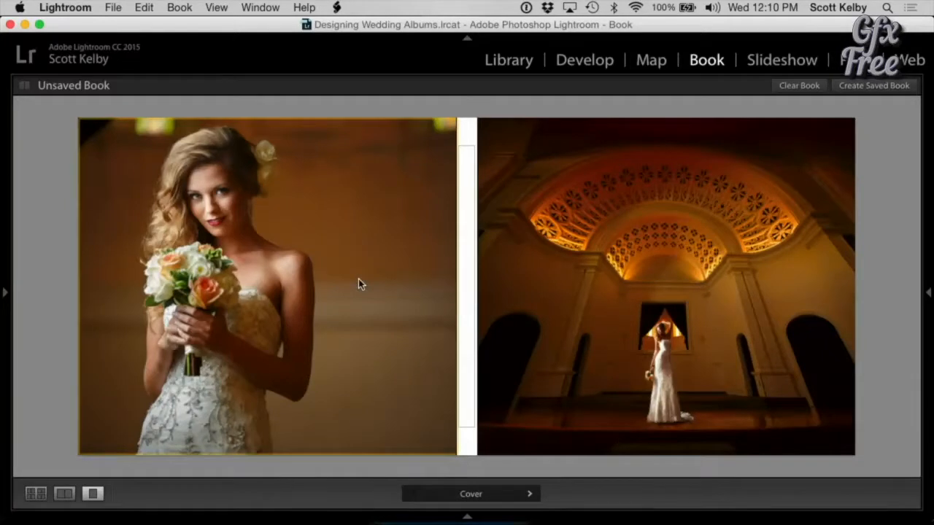
# - Shrink the bride photo on the back cover by adding equal cell padding on all sides
pyautogui.click(415, 370)
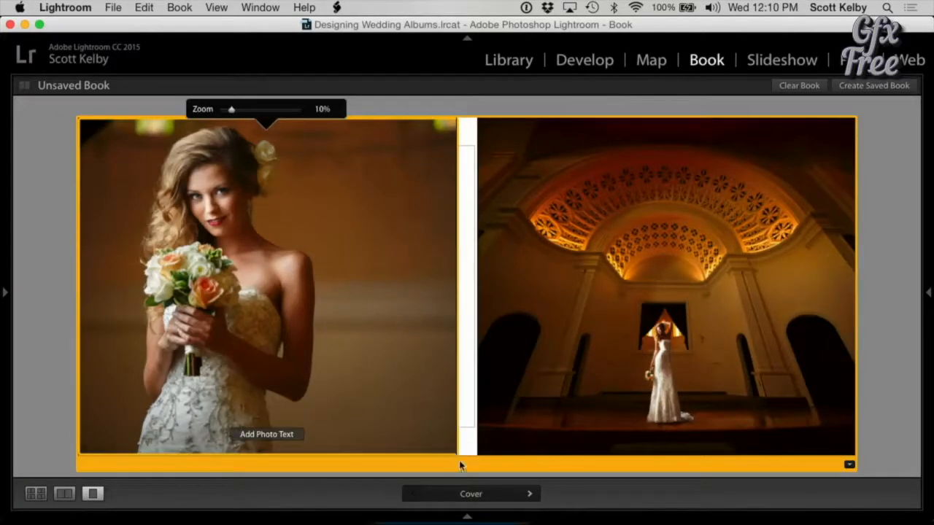
pyautogui.moveTo(453, 455); pyautogui.dragTo(393, 372)
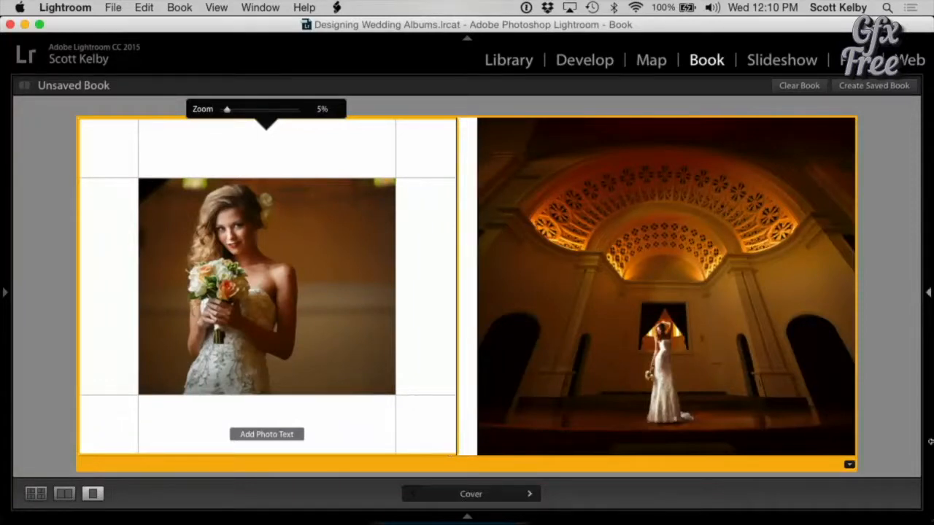
# - Shrink the bride photo on the back cover further with larger equal padding on all sides
pyautogui.click(849, 465)
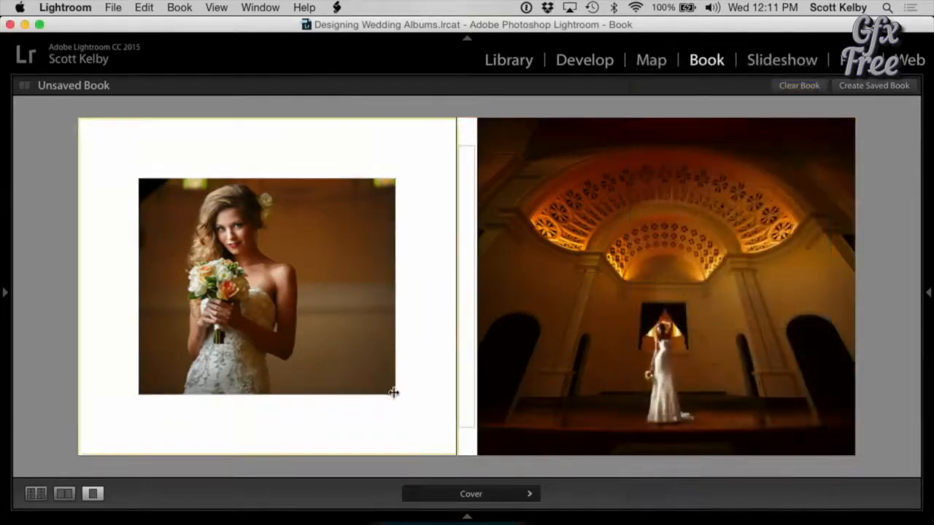
pyautogui.moveTo(396, 391); pyautogui.dragTo(361, 359)
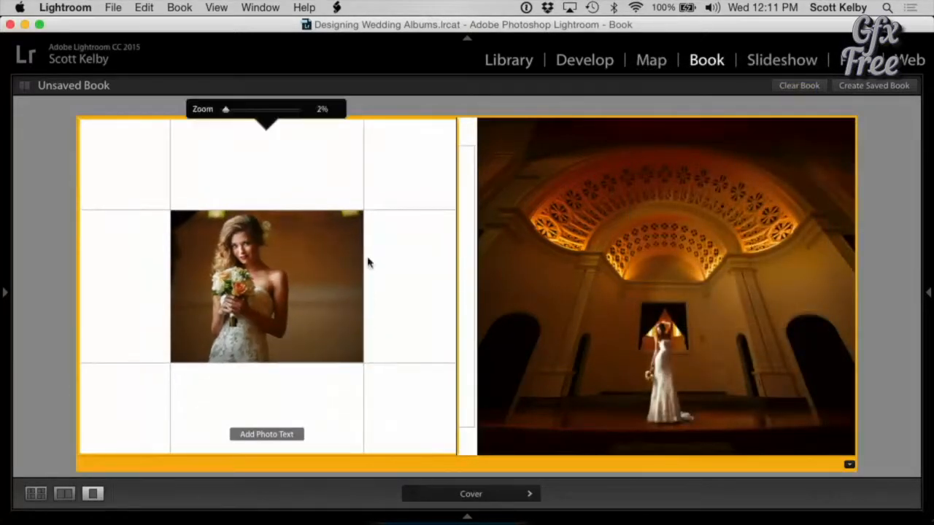
# - Add photo text below the back-cover bride photo reading "THE LYCIUM | ST. PETERSBURG, FL | SEPT 14, 2016"
pyautogui.click(291, 434)
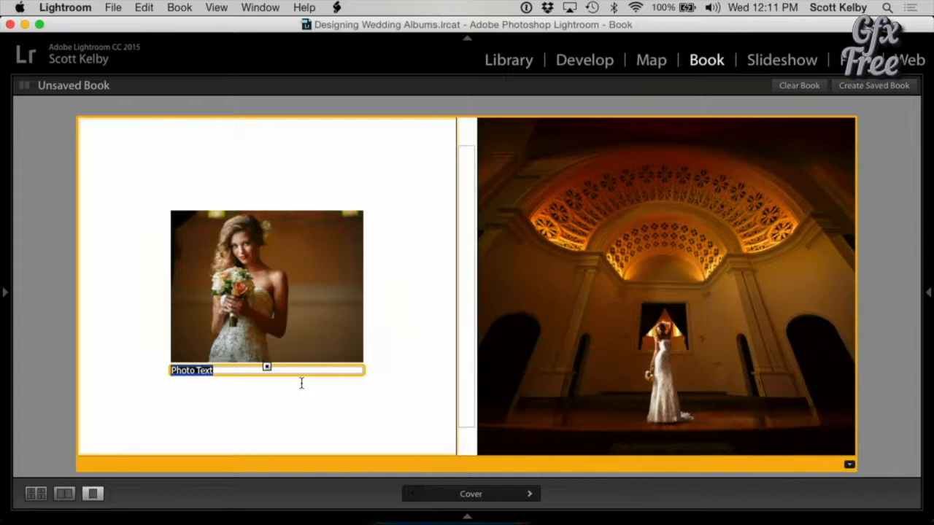
pyautogui.write('THE LYCIUM')
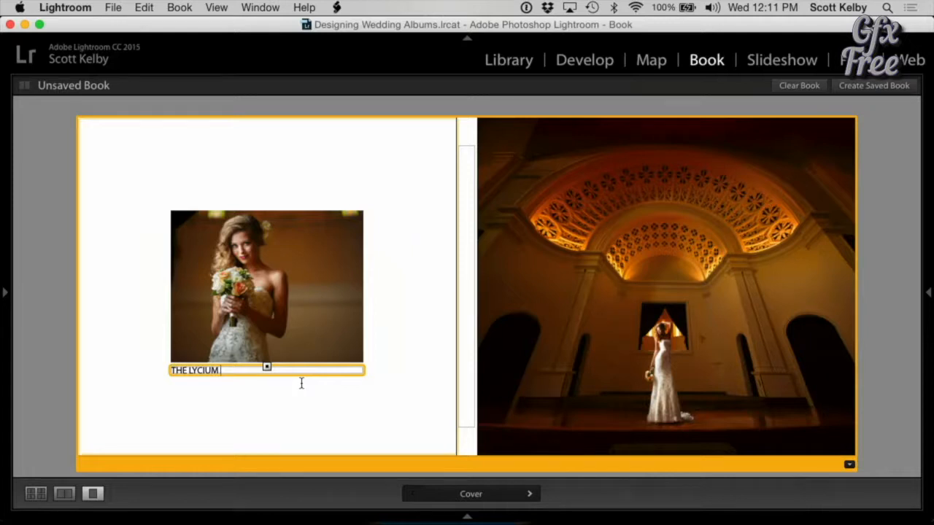
pyautogui.write(' | ST')
pyautogui.write('. PETERSBUR')
pyautogui.write('H,')
pyautogui.press('BackSpace')
pyautogui.press('BackSpace')
pyautogui.press('BackSpace')
pyautogui.write('RG, FL')
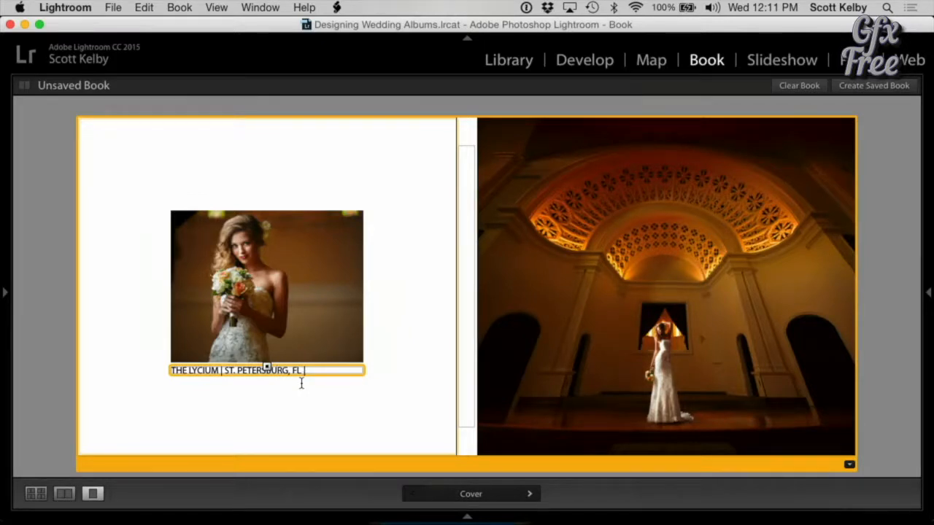
pyautogui.write(' | SEPT 14, 2015')
pyautogui.press('BackSpace')
pyautogui.write('6')
# - Set the font of the entire back-cover caption to Parfumerie Script Regular
pyautogui.press('super+a')
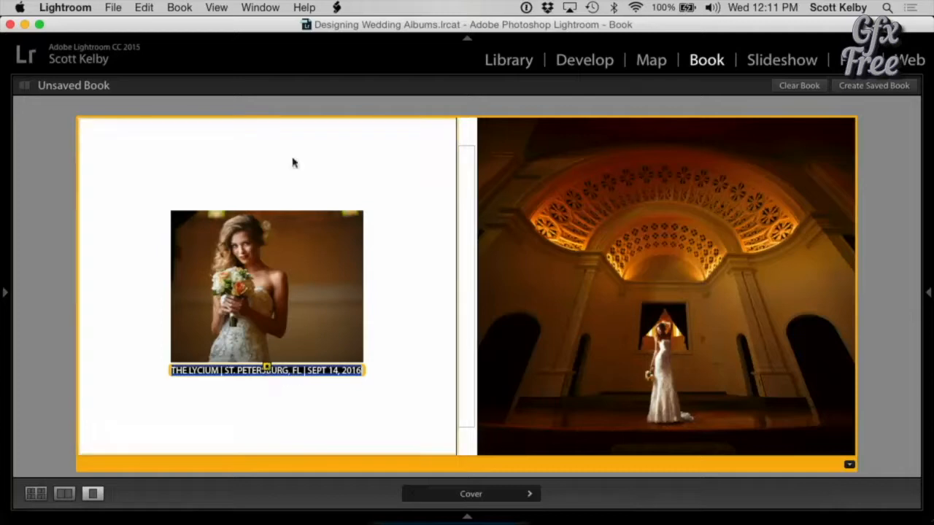
pyautogui.click(928, 293)
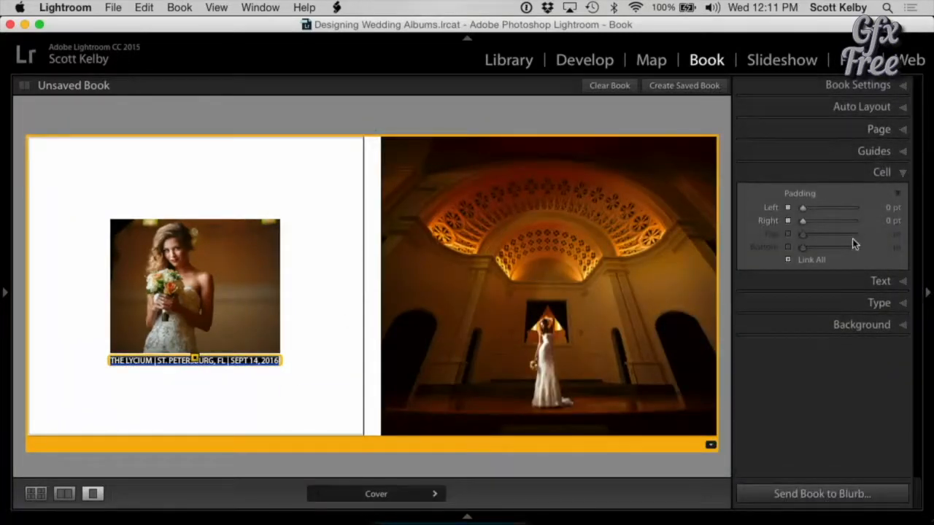
pyautogui.click(879, 302)
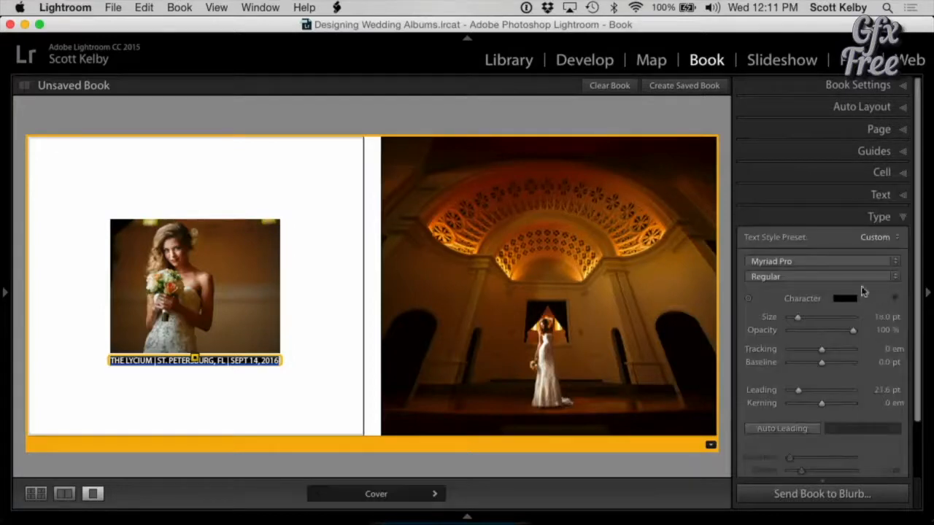
pyautogui.click(850, 261)
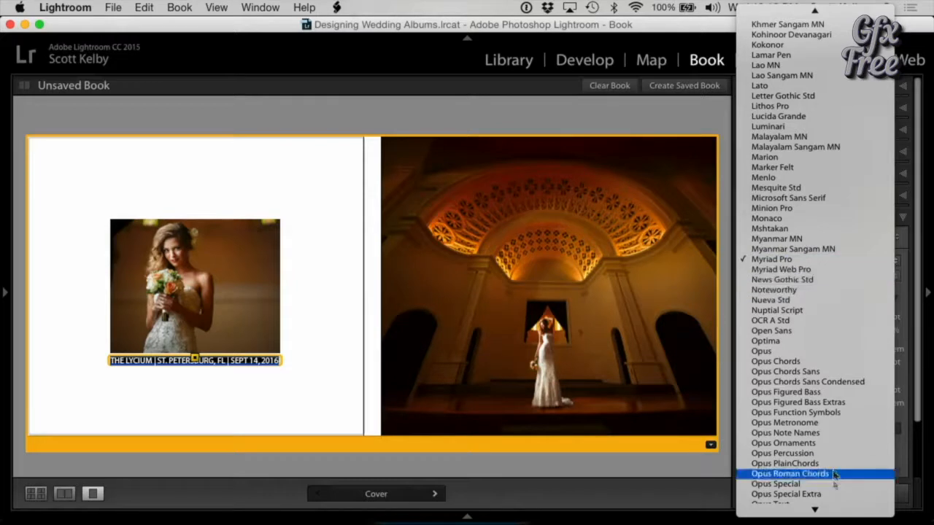
pyautogui.scroll(-5, 839, 467)
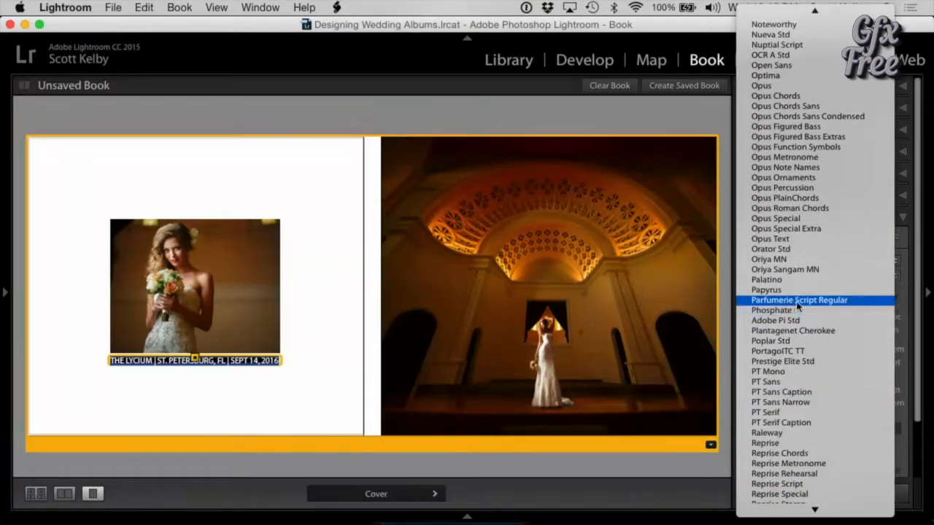
pyautogui.click(841, 305)
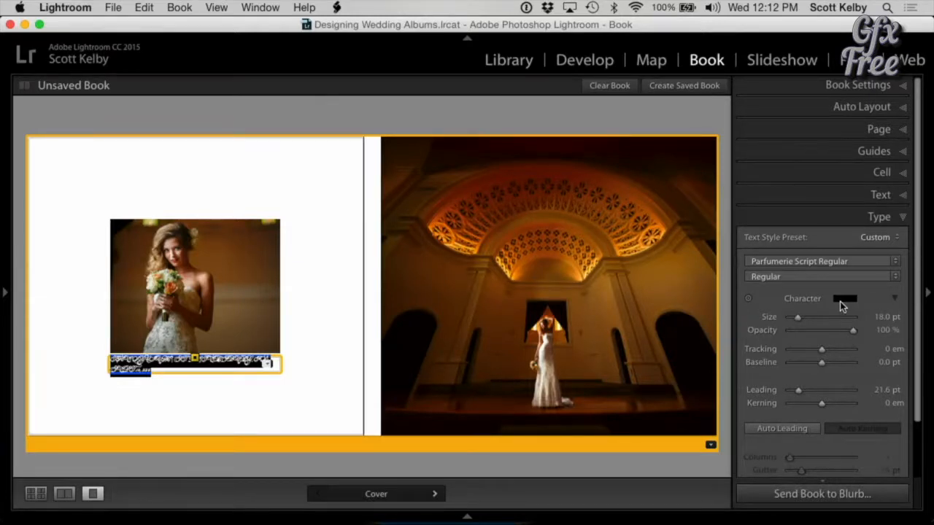
# - Replace the caption with the lowercase text "the lycium | st. petersburg, floirida | september 14, 2016"
pyautogui.write('The We')
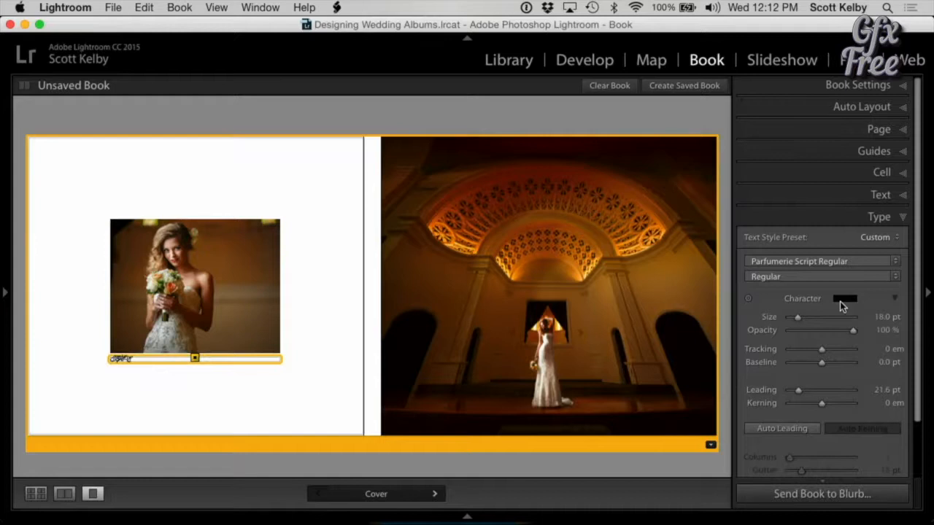
pyautogui.press('BackSpace')
pyautogui.press('BackSpace')
pyautogui.press('BackSpace')
pyautogui.press('BackSpace')
pyautogui.press('BackSpace')
pyautogui.press('BackSpace')
pyautogui.write('The Jones paburg, Florida')
pyautogui.write('novtember')
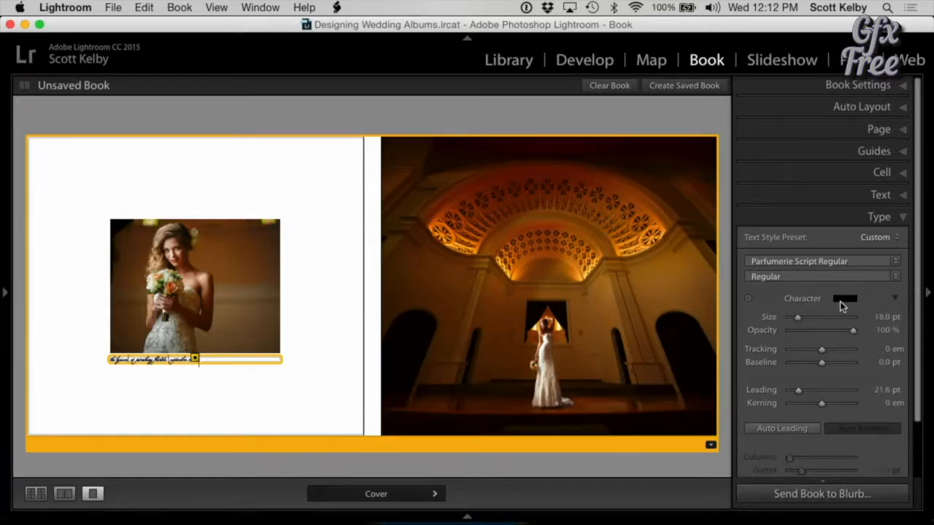
# - Center the whole caption under the bride photo and increase its text size to 25.1 pt
pyautogui.press('super+a')
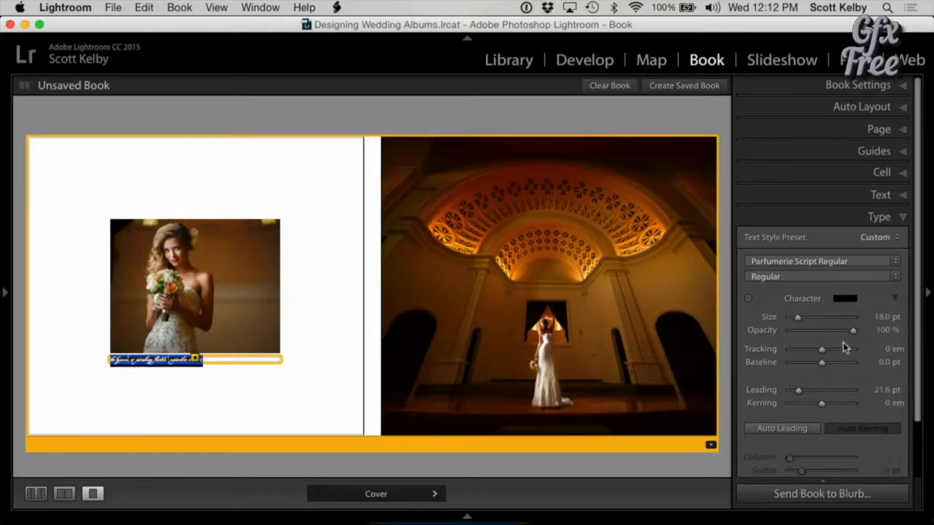
pyautogui.scroll(-3, 847, 369)
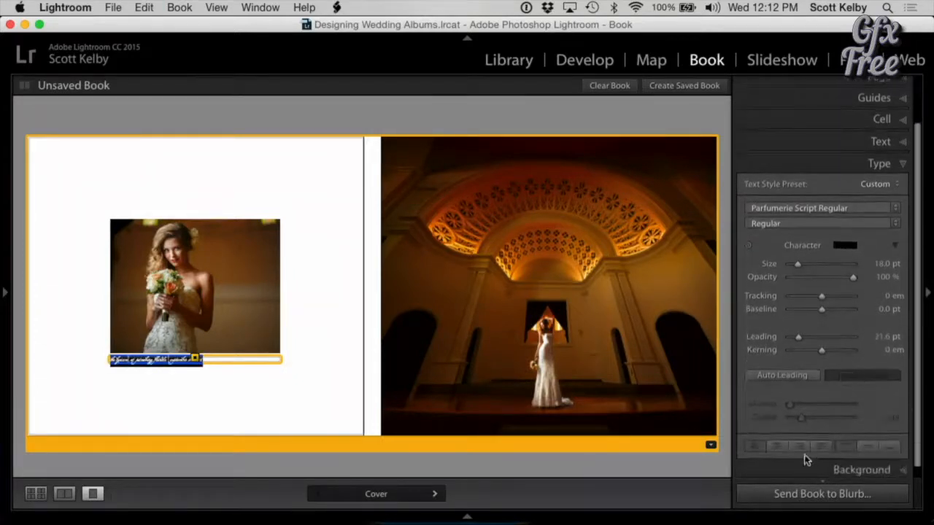
pyautogui.click(780, 447)
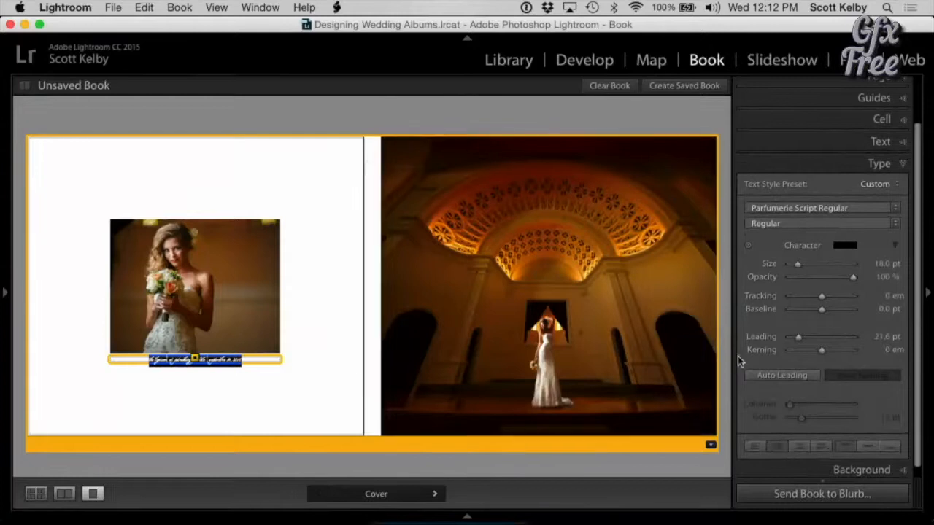
pyautogui.moveTo(797, 264); pyautogui.dragTo(801, 263)
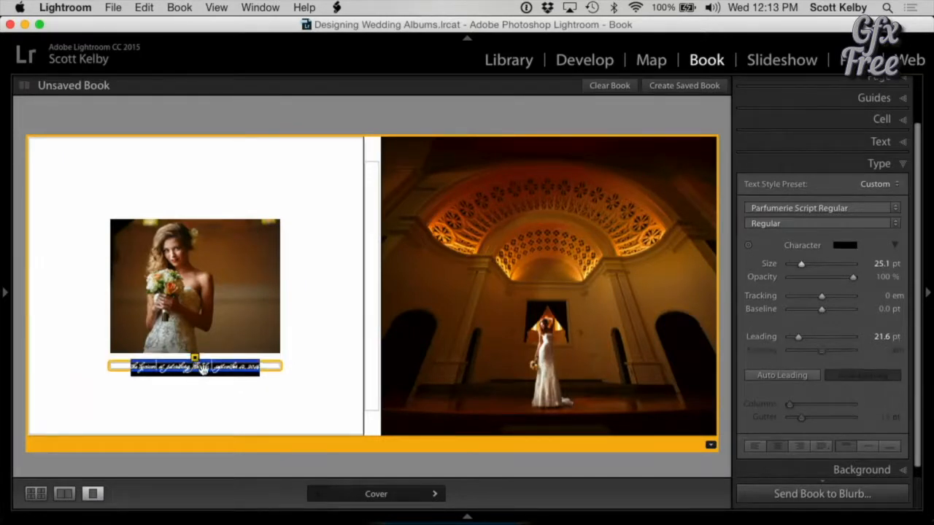
pyautogui.click(340, 431)
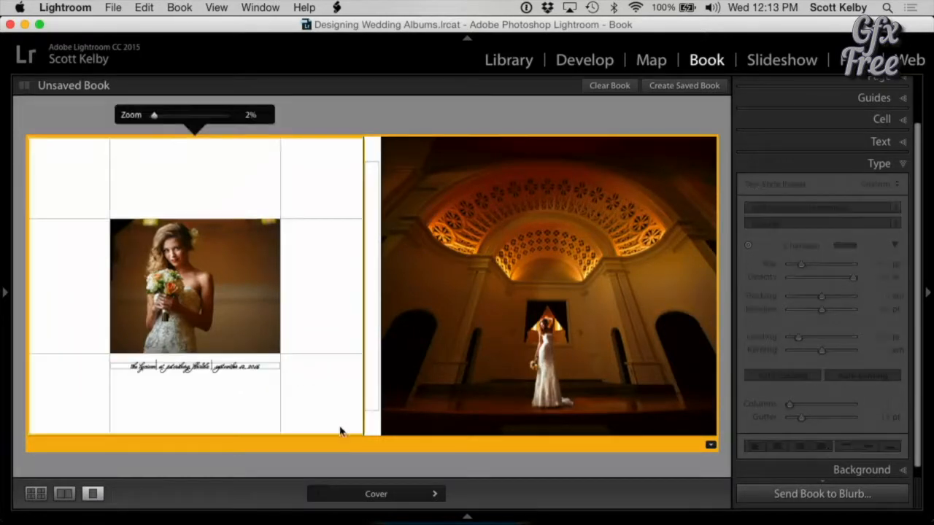
# - Remove both vertical bars from the caption, leaving wider gaps between the venue, the city and the date
pyautogui.click(195, 368)
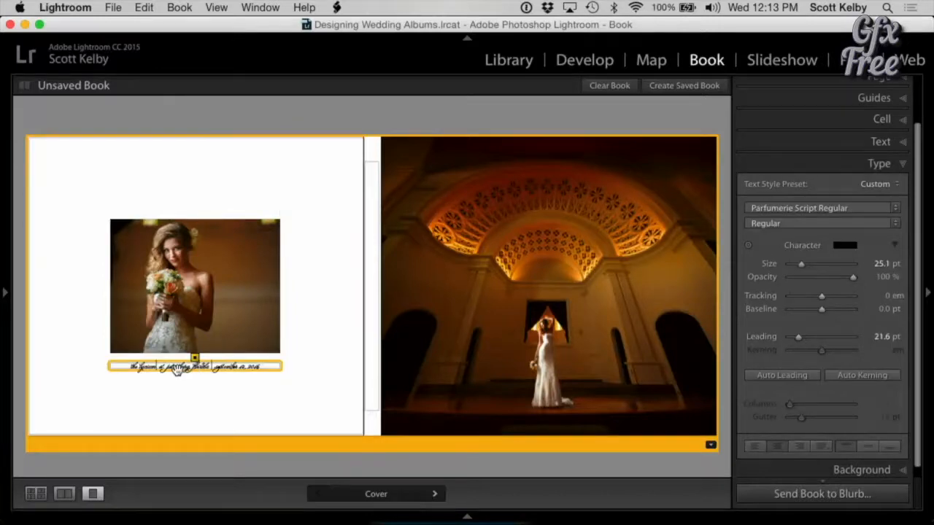
pyautogui.press('super+equal')
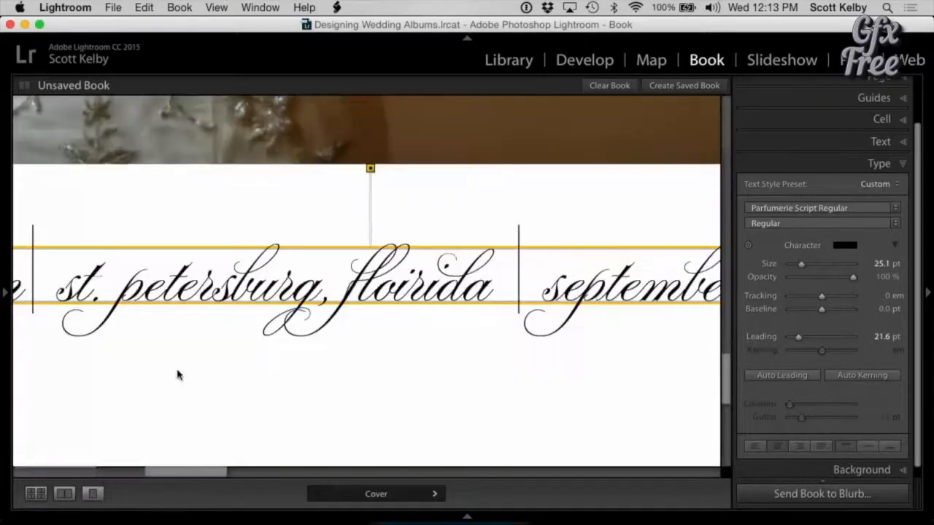
pyautogui.click(527, 273)
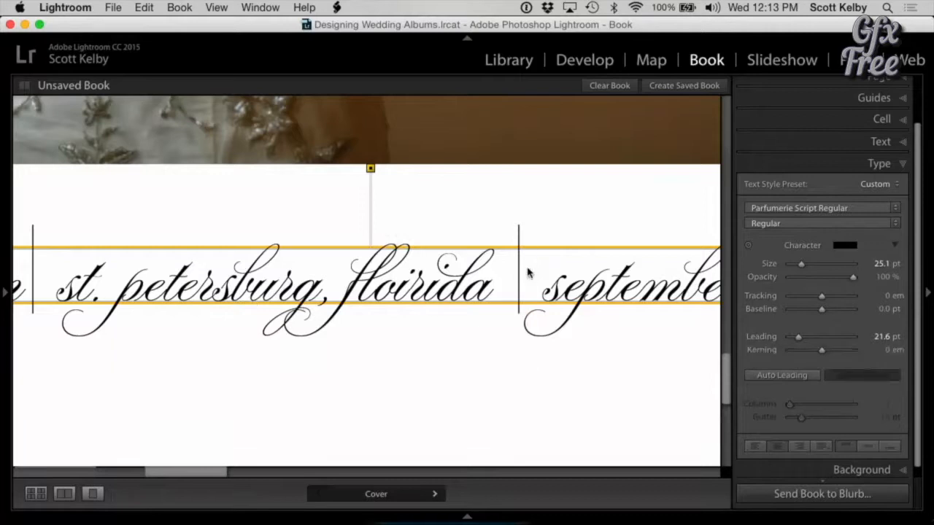
pyautogui.press('BackSpace')
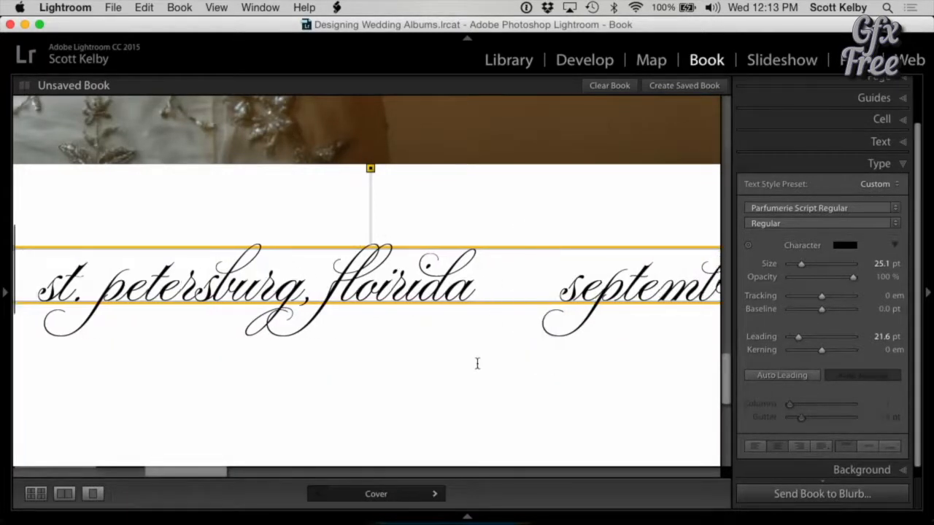
pyautogui.hscroll(-5, 477, 365)
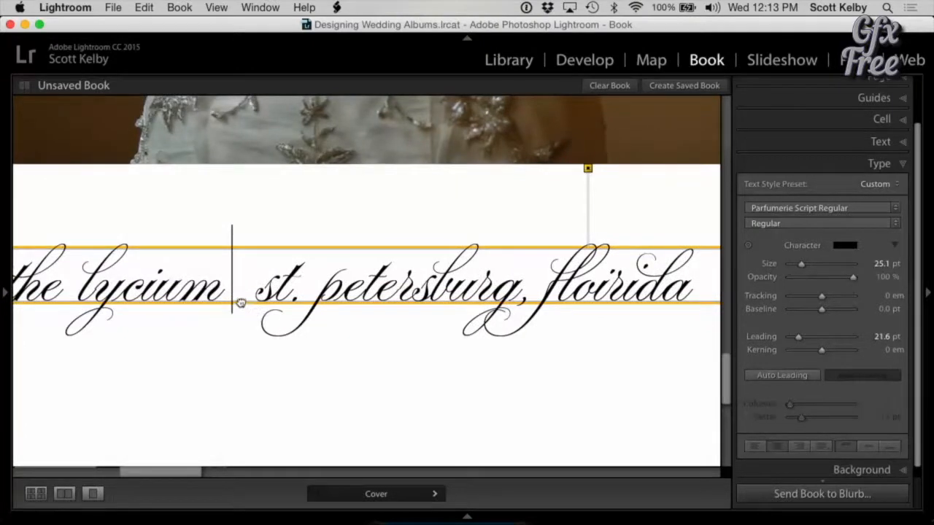
pyautogui.click(232, 277)
pyautogui.press('BackSpace')
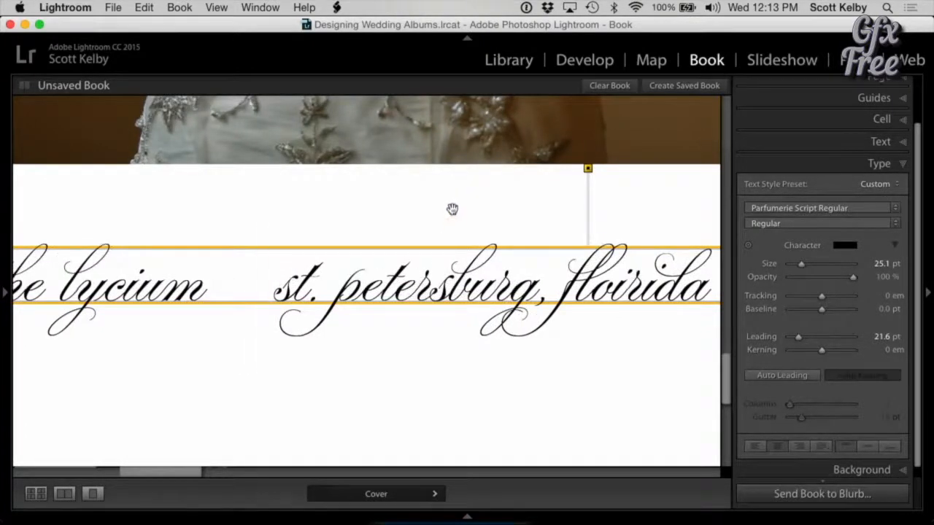
pyautogui.click(601, 349)
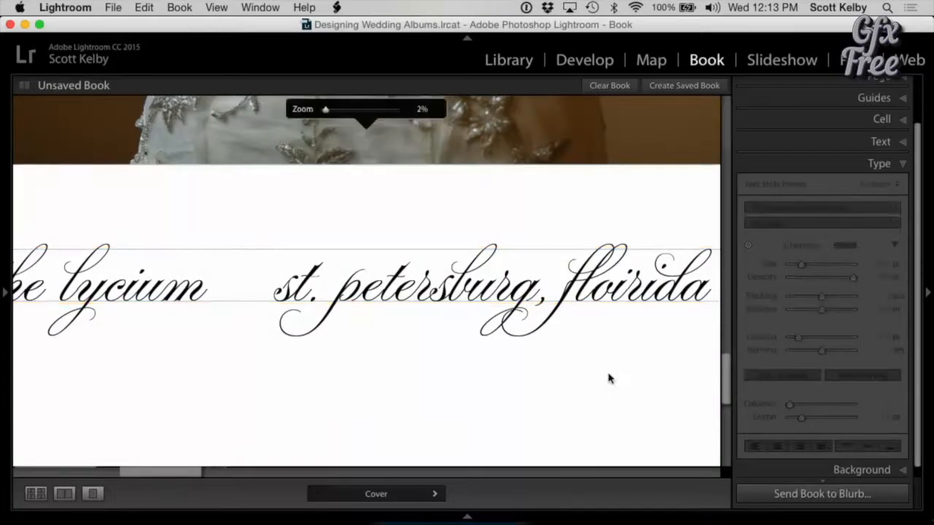
# - Change the font of the entire back-cover caption to Savoye LET
pyautogui.click(350, 327)
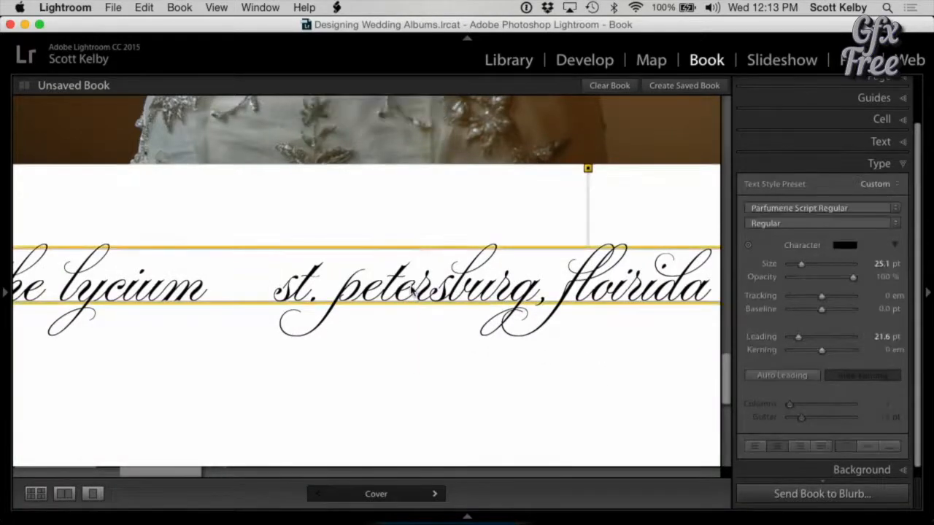
pyautogui.tripleClick(412, 290)
pyautogui.click(866, 208)
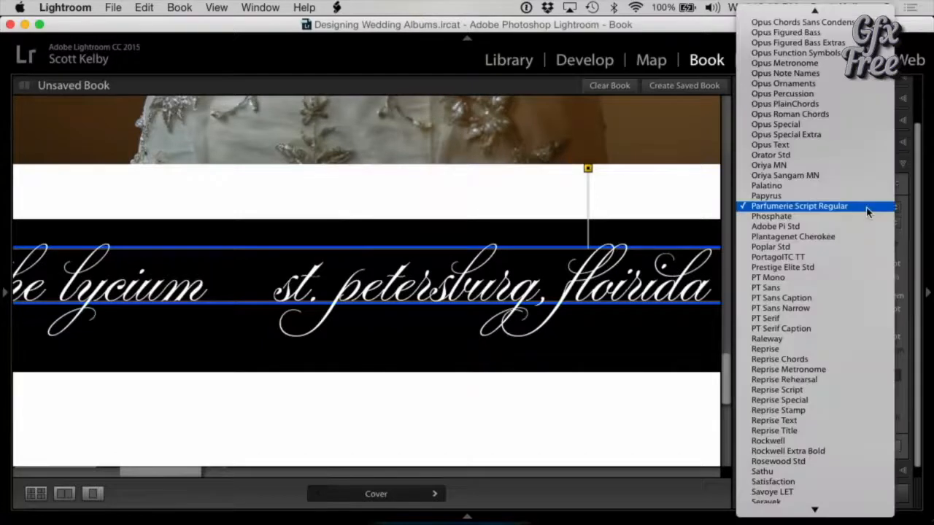
pyautogui.scroll(-5, 864, 408)
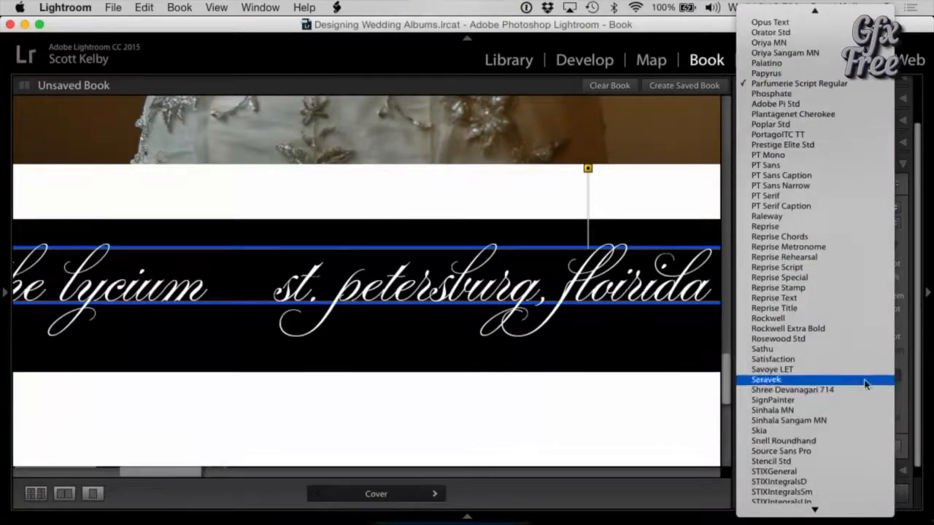
pyautogui.click(864, 371)
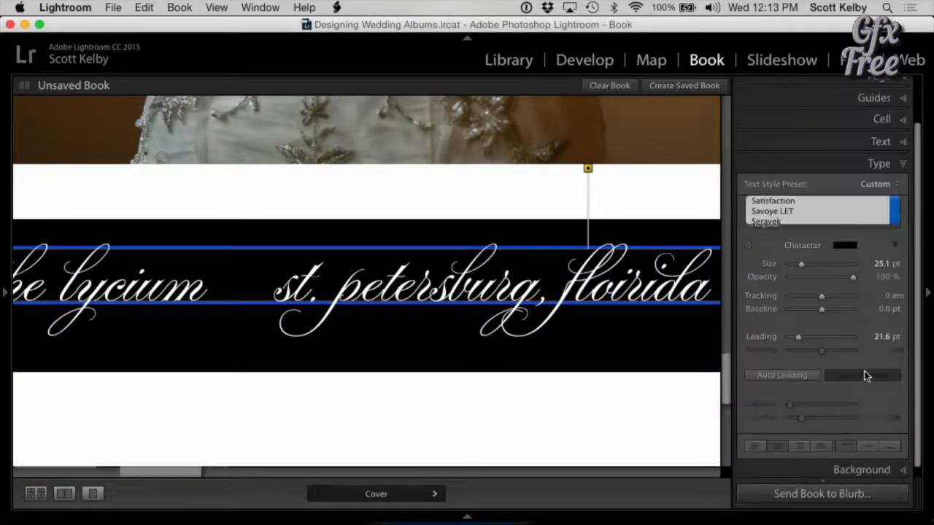
pyautogui.click(569, 425)
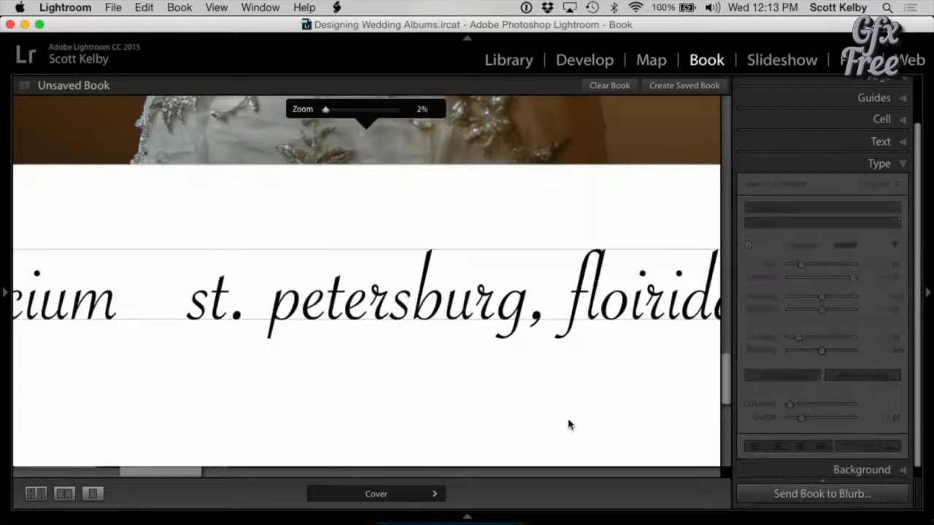
# - Correct the misspelled state name in the caption to "florida" and check the full line up close
pyautogui.click(631, 326)
pyautogui.press('BackSpace')
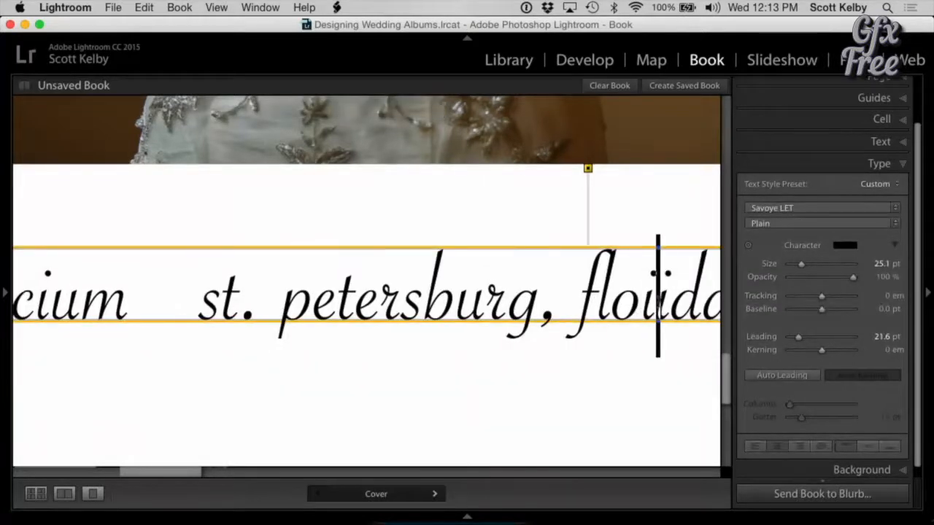
pyautogui.click(459, 411)
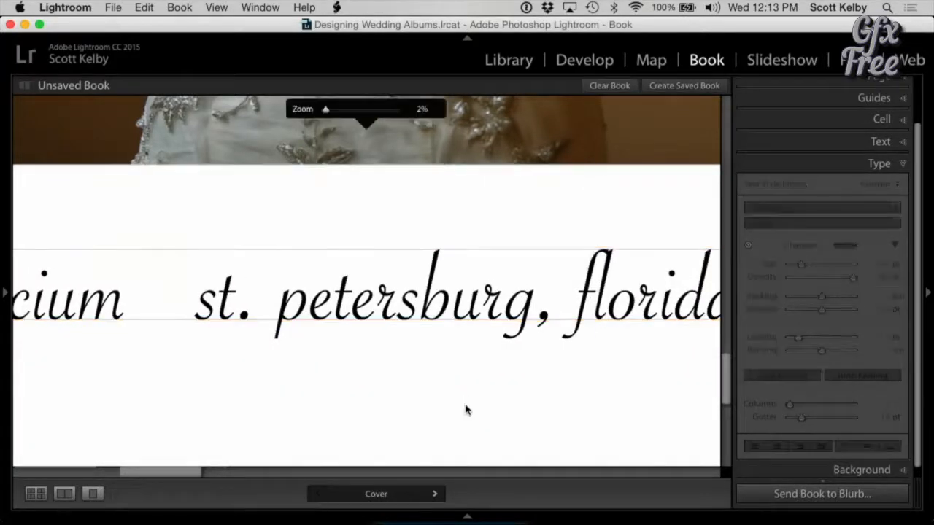
pyautogui.hscroll(-5, 463, 411)
pyautogui.hscroll(10, 465, 411)
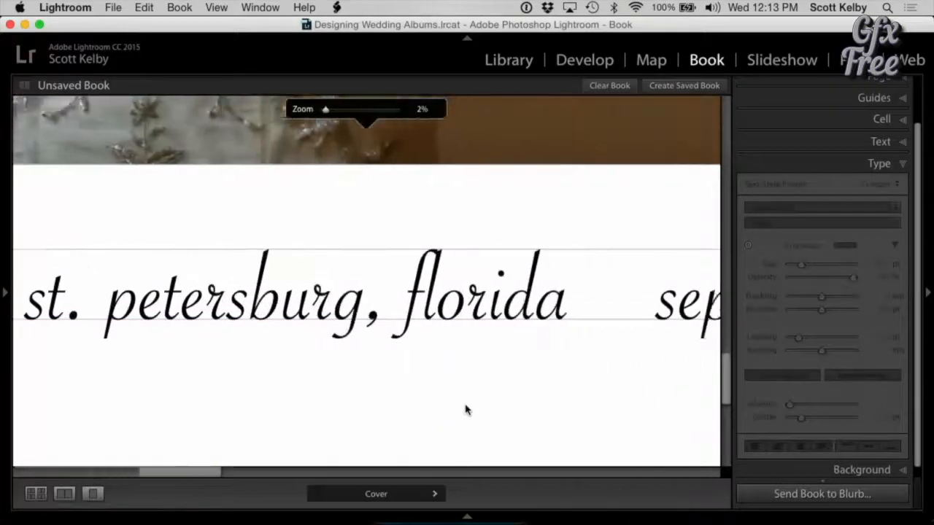
pyautogui.hscroll(2, 467, 410)
pyautogui.hscroll(-4, 467, 410)
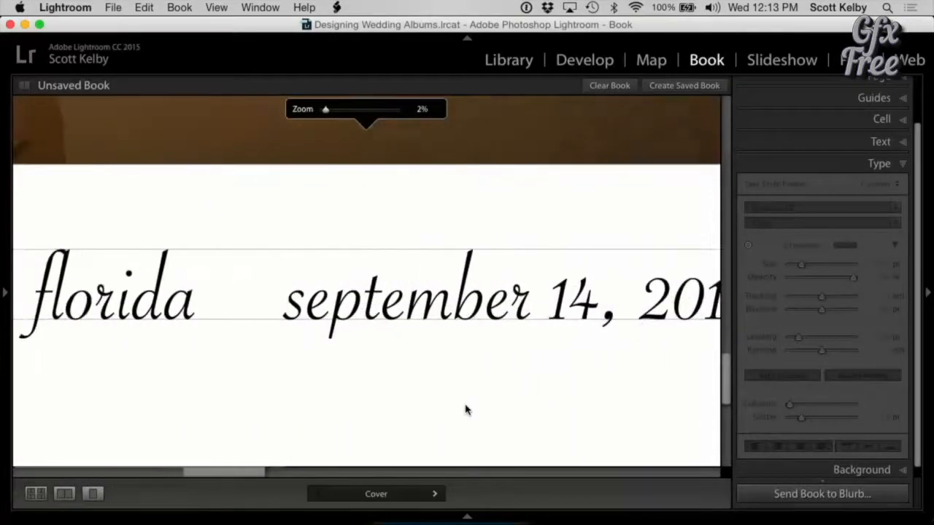
pyautogui.press('super+minus')
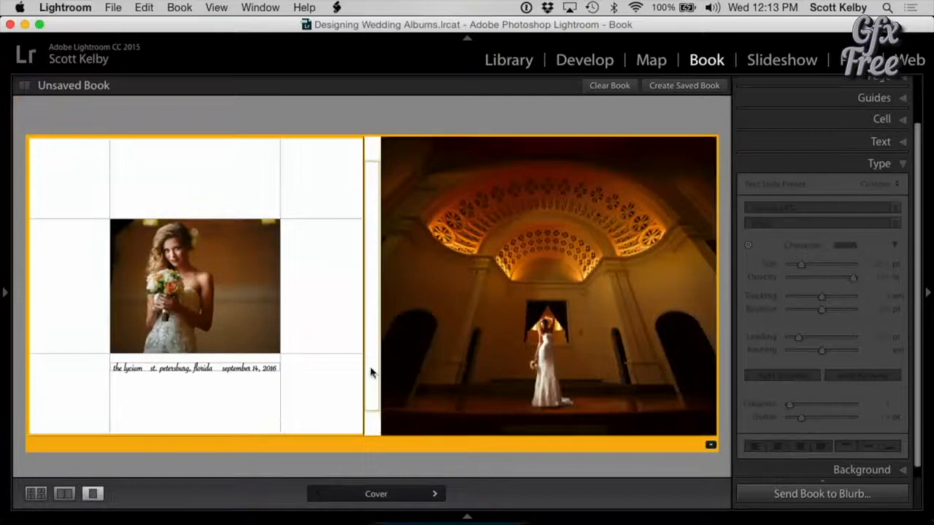
# - Reduce the whole back-cover caption to 20.2 pt and change its text color to dark gray
pyautogui.click(371, 371)
pyautogui.click(264, 369)
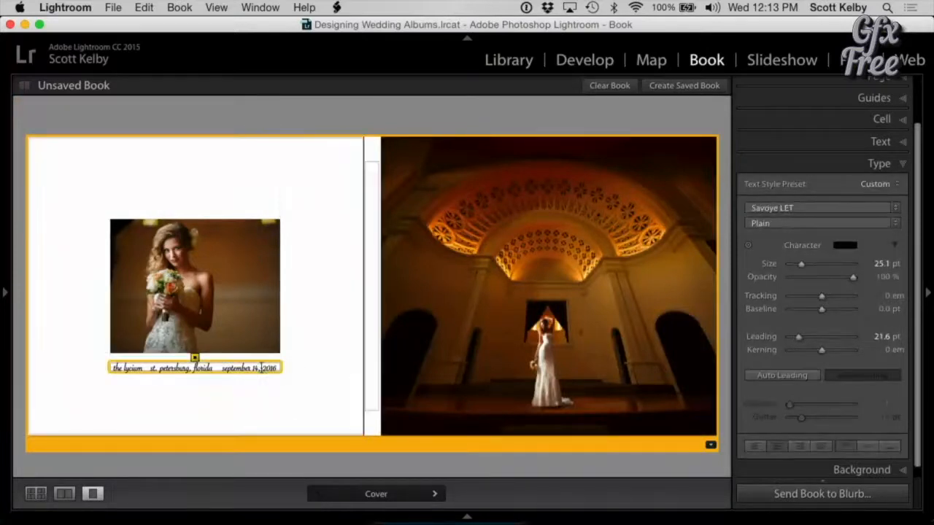
pyautogui.press('super+a')
pyautogui.moveTo(801, 265); pyautogui.dragTo(795, 266)
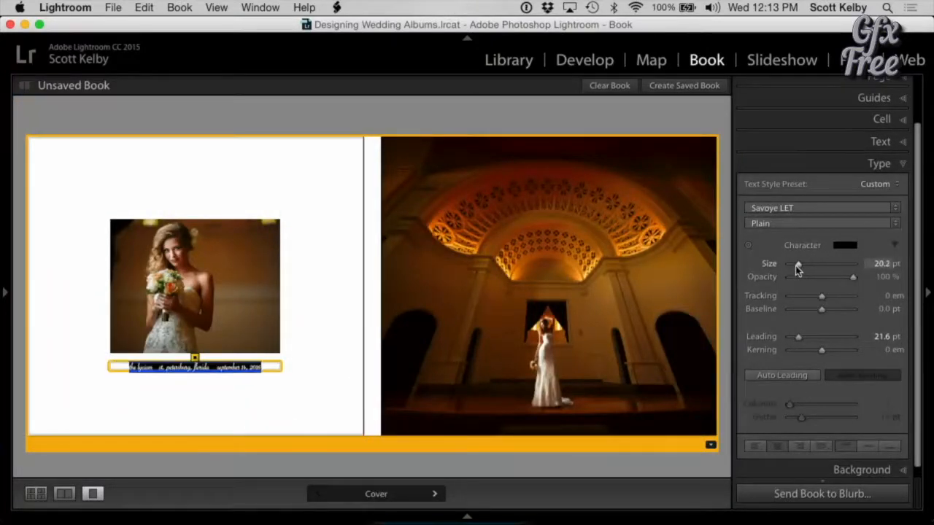
pyautogui.click(847, 245)
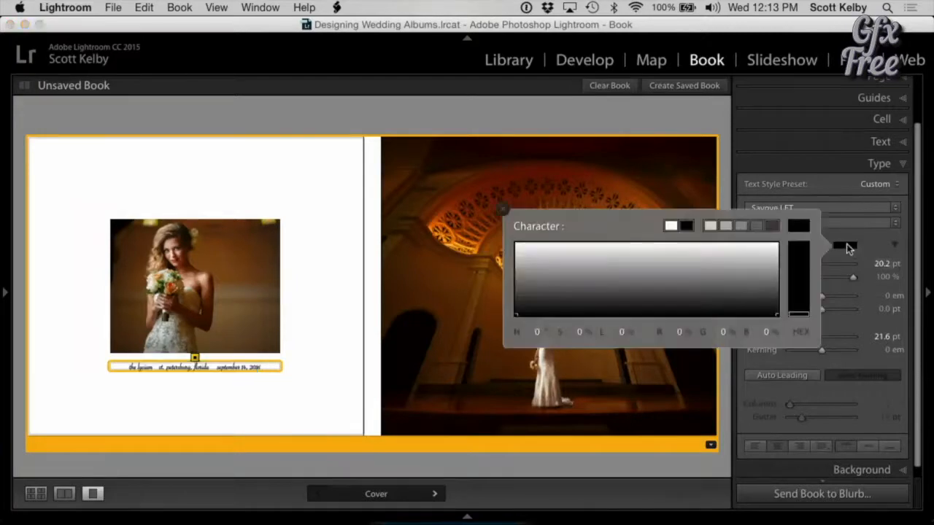
pyautogui.click(775, 210)
pyautogui.click(634, 108)
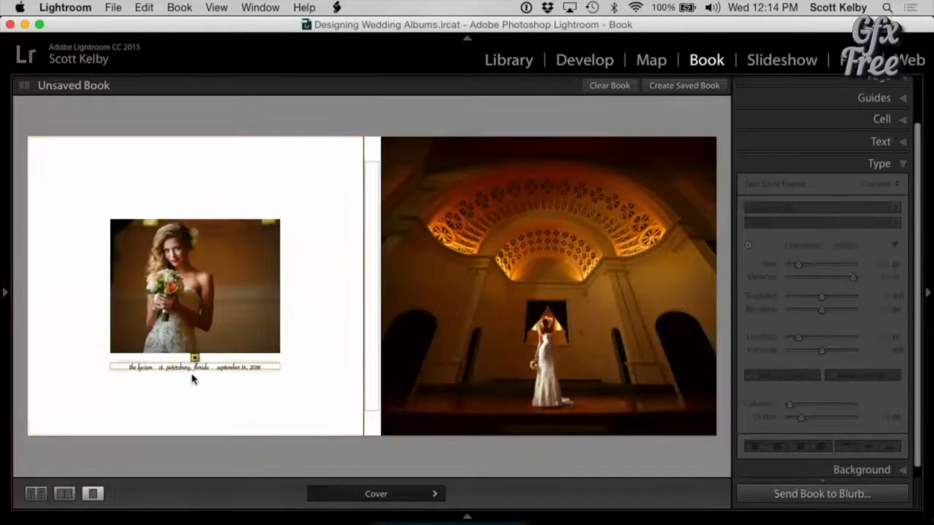
# - Turn on a background color for the cover page
pyautogui.click(332, 168)
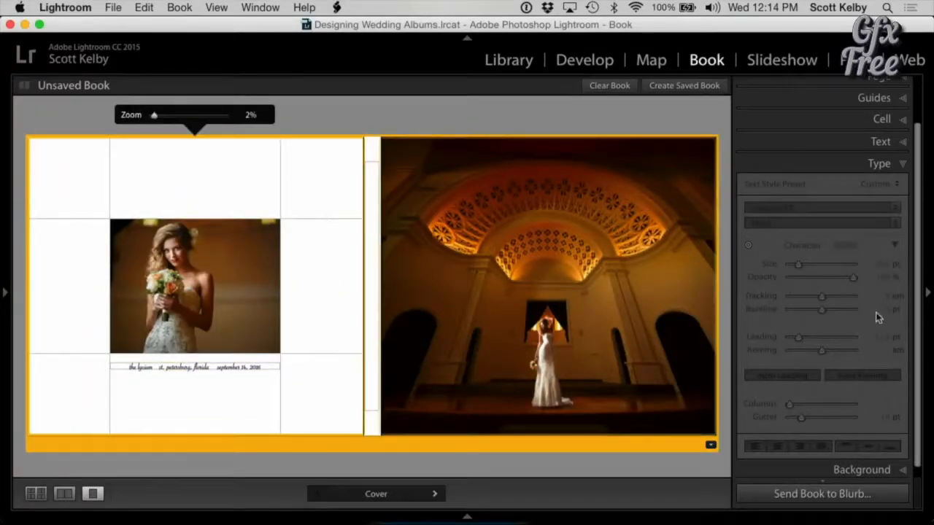
pyautogui.scroll(-2, 864, 312)
pyautogui.click(878, 464)
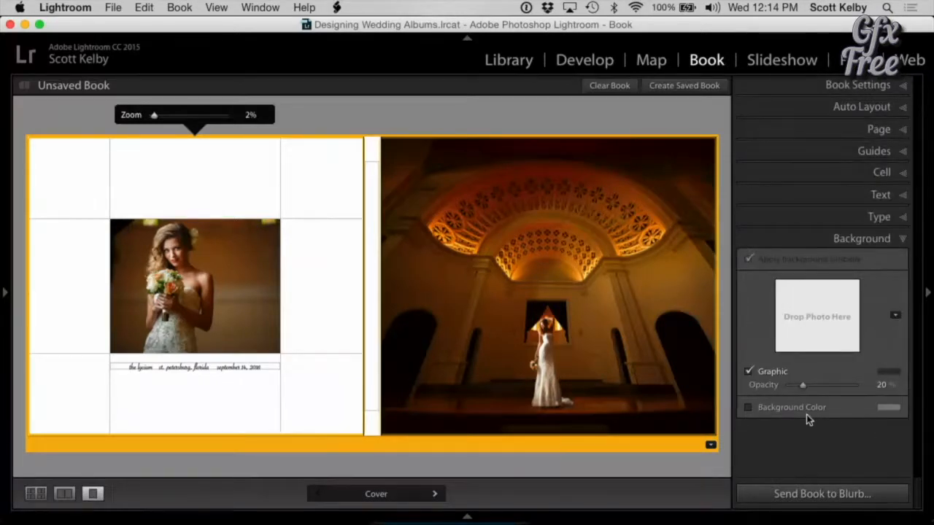
pyautogui.click(749, 407)
# - Try a dark brown background for the cover, sampling the color from the front-cover photo
pyautogui.click(885, 409)
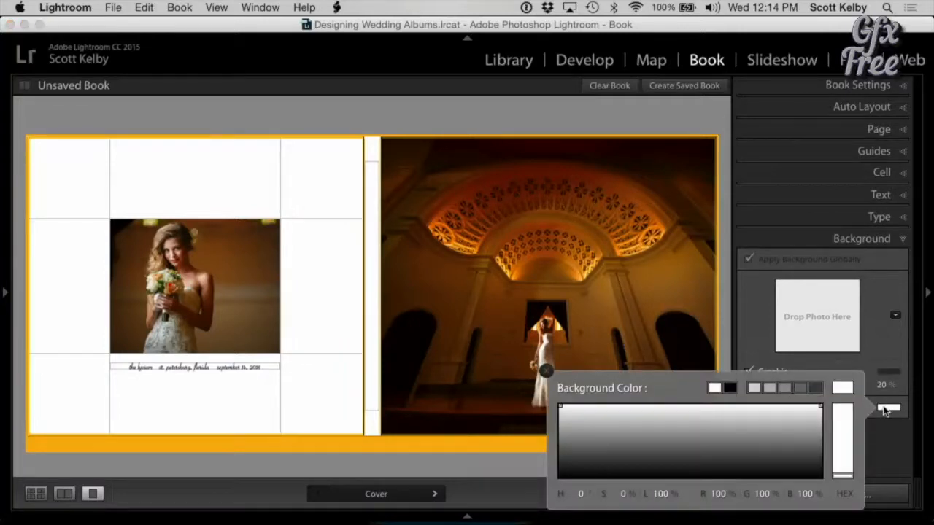
pyautogui.moveTo(761, 411); pyautogui.dragTo(576, 463)
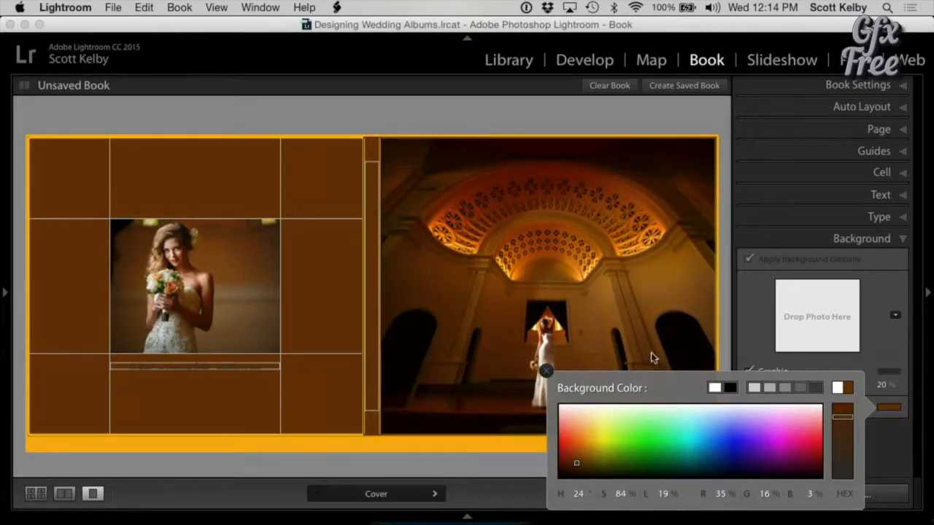
pyautogui.click(693, 443)
pyautogui.moveTo(693, 443); pyautogui.dragTo(490, 310)
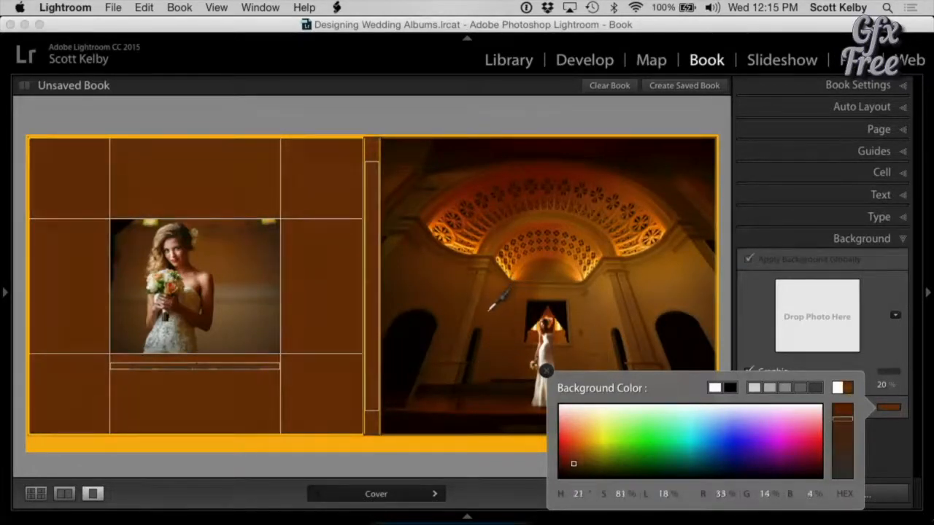
pyautogui.click(546, 370)
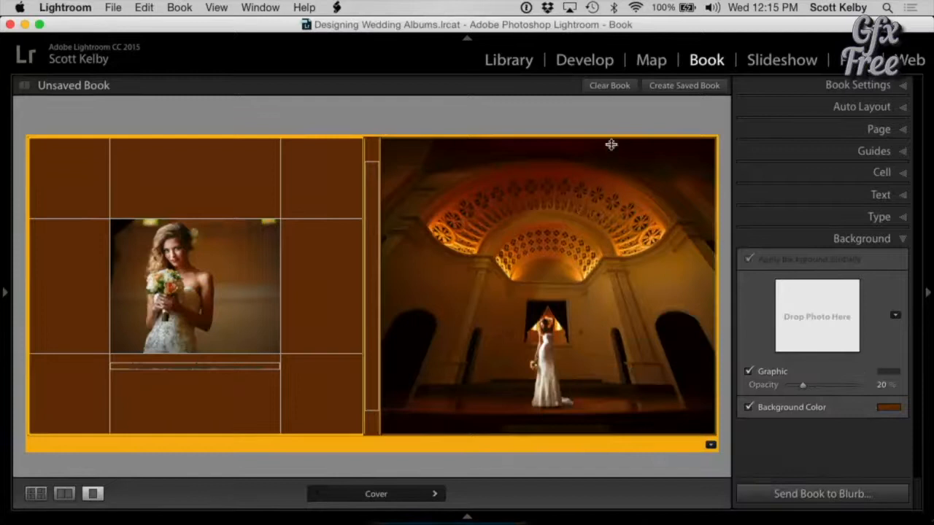
pyautogui.click(609, 135)
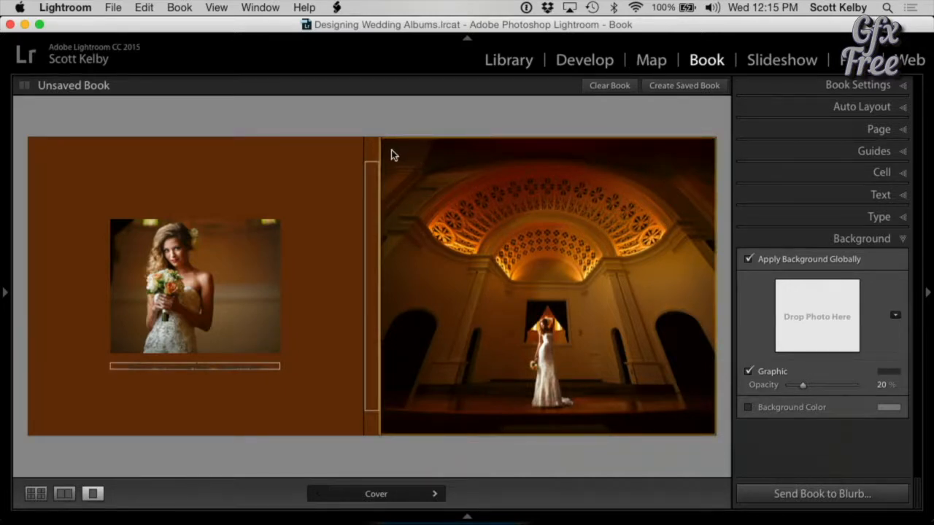
# - Set the cover's background color to black
pyautogui.click(344, 192)
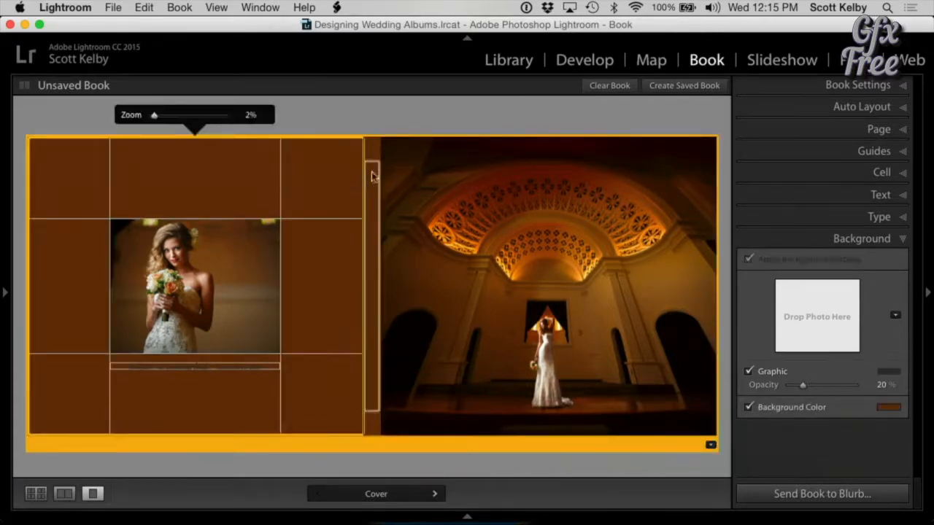
pyautogui.click(884, 408)
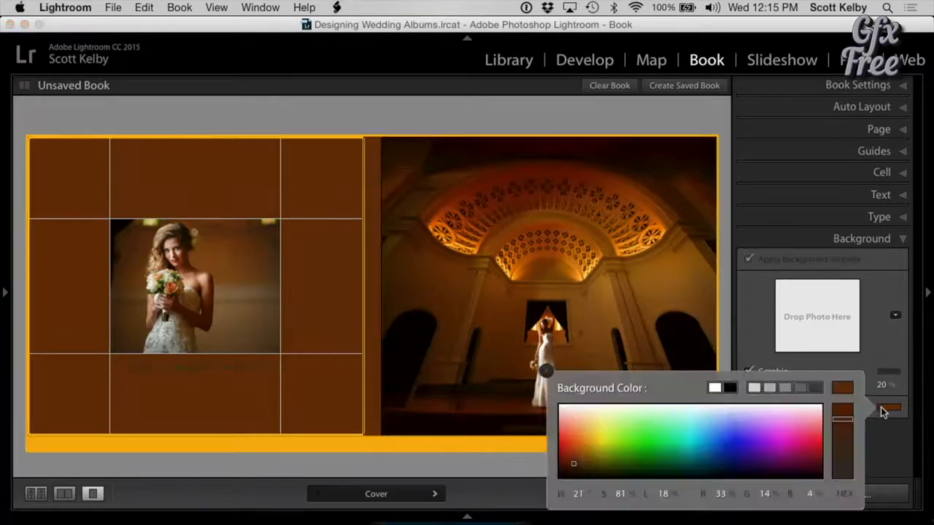
pyautogui.click(730, 388)
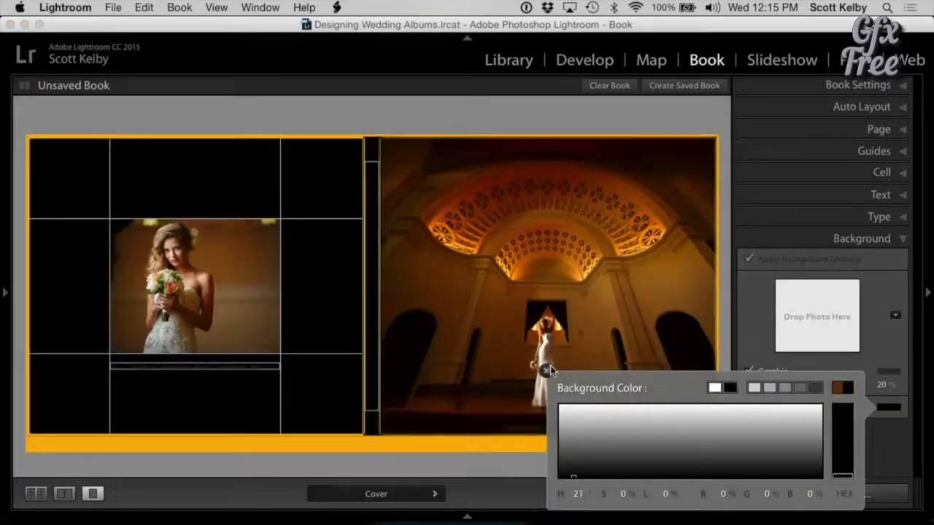
pyautogui.click(547, 370)
pyautogui.click(543, 107)
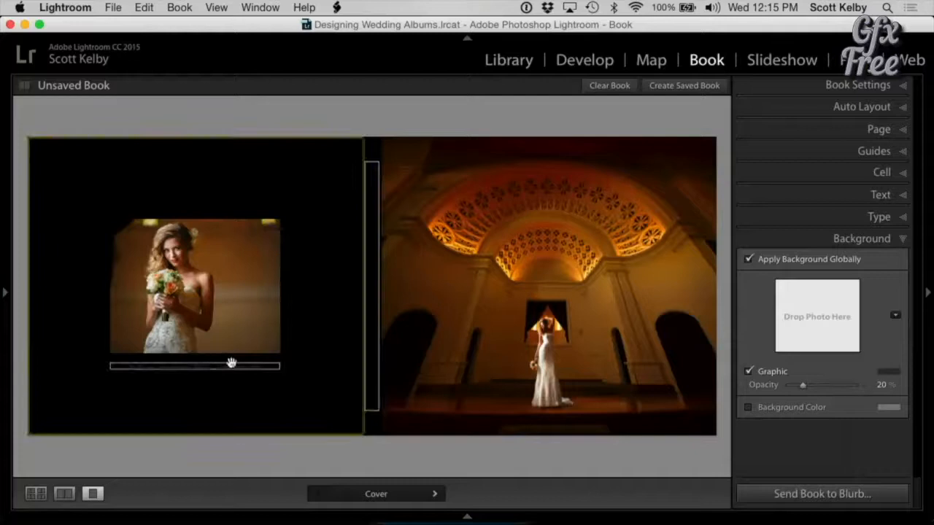
# - Recolor the entire back-cover caption, trying white first and settling on a light gray of 65% lightness
pyautogui.click(227, 356)
pyautogui.press('super+a')
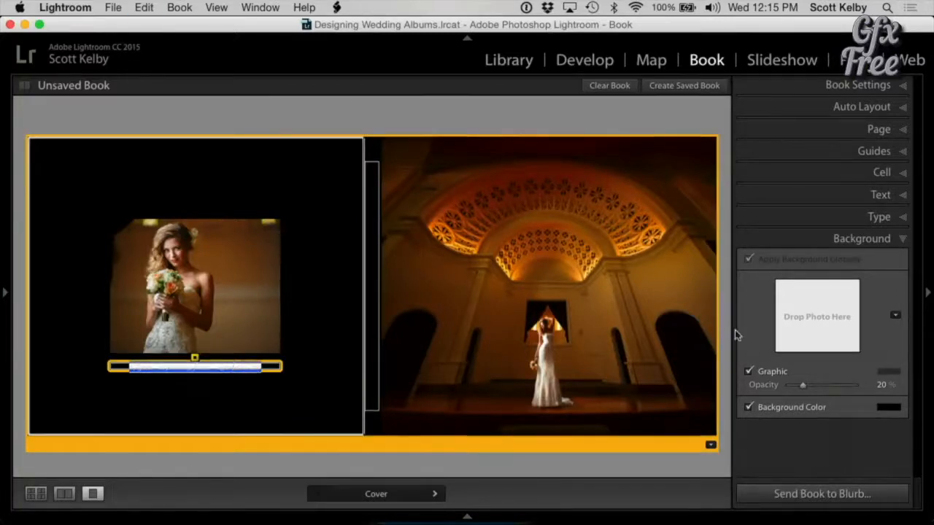
pyautogui.click(890, 217)
pyautogui.click(848, 299)
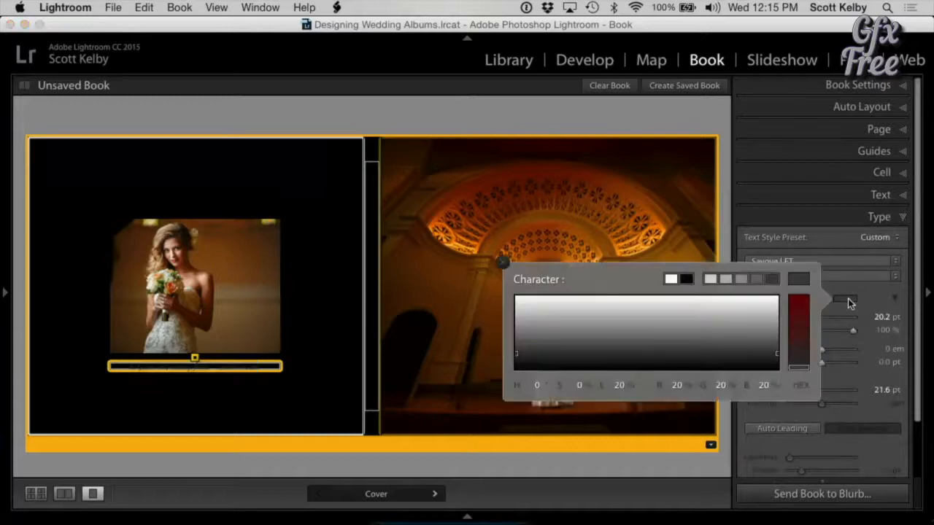
pyautogui.click(671, 279)
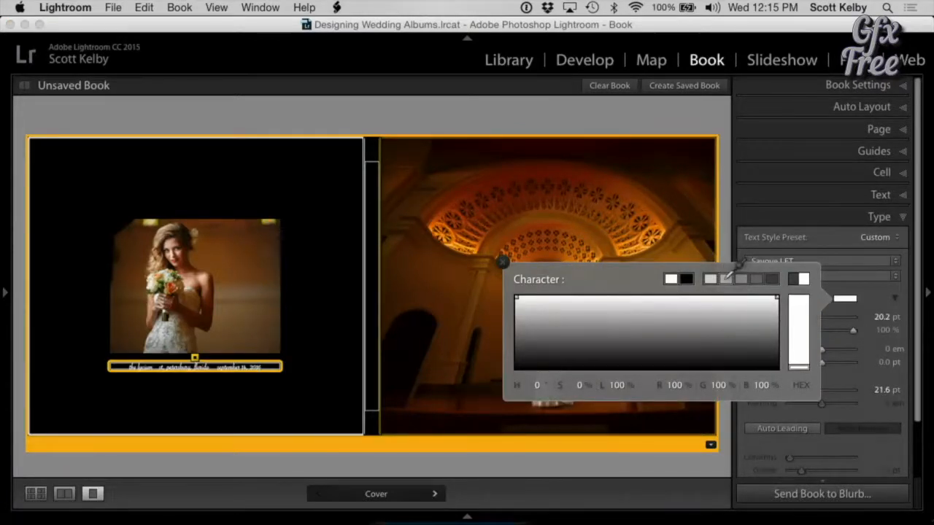
pyautogui.click(726, 278)
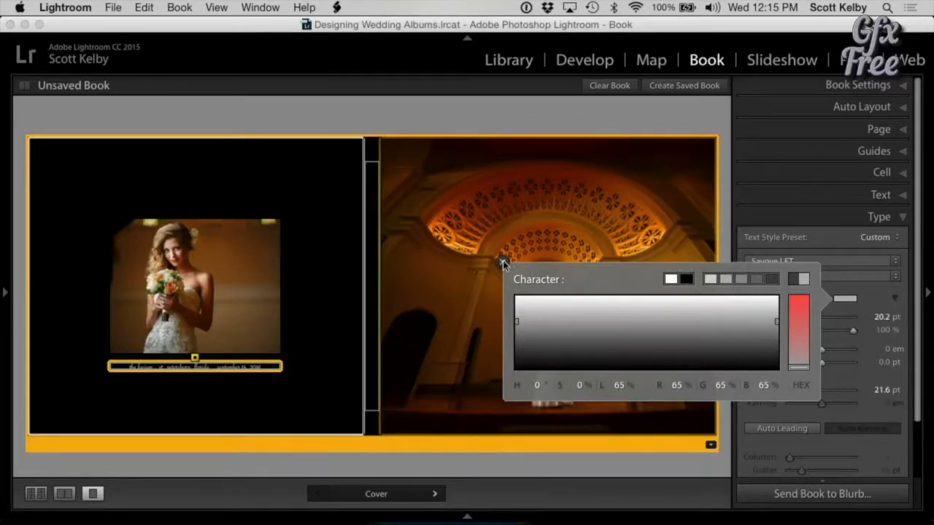
pyautogui.click(503, 260)
pyautogui.click(609, 114)
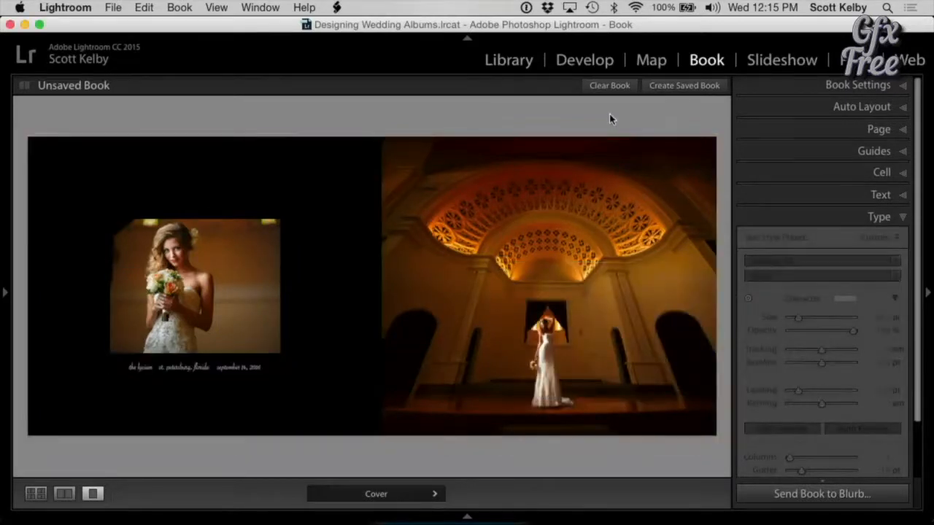
# - Add photo text with the couple's first names to the front cover and enlarge it to 57.0 pt
pyautogui.click(633, 273)
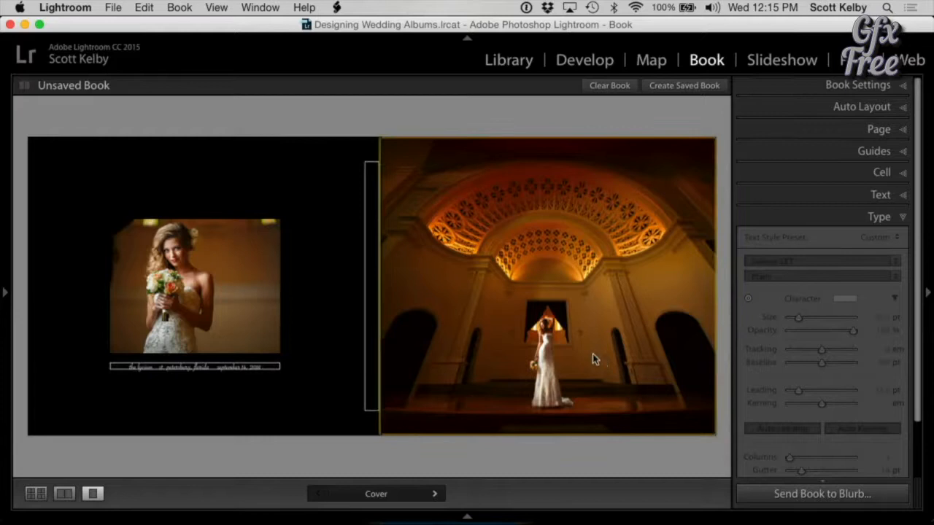
pyautogui.click(569, 245)
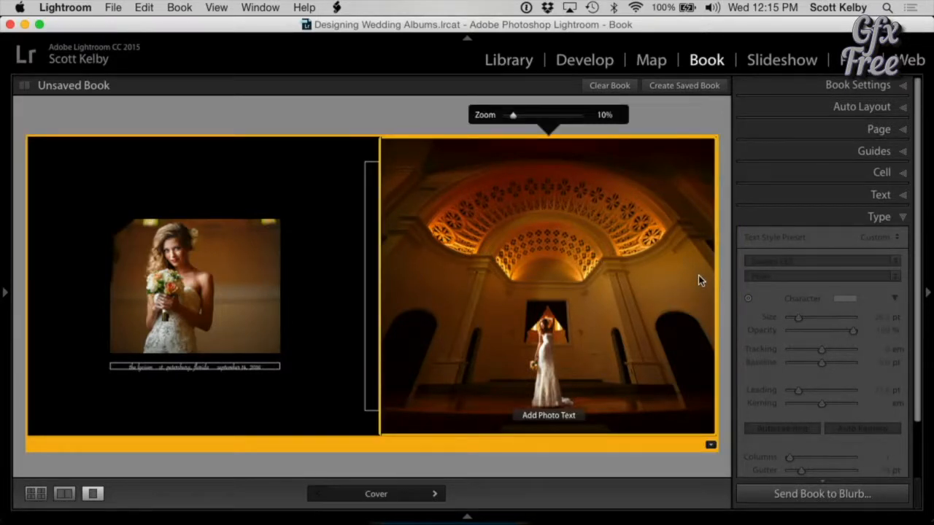
pyautogui.click(569, 417)
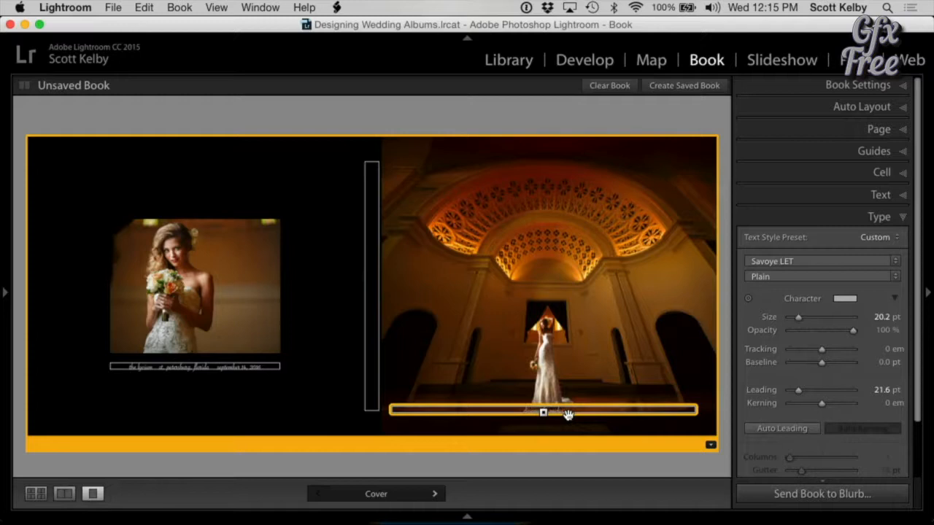
pyautogui.press('super+a')
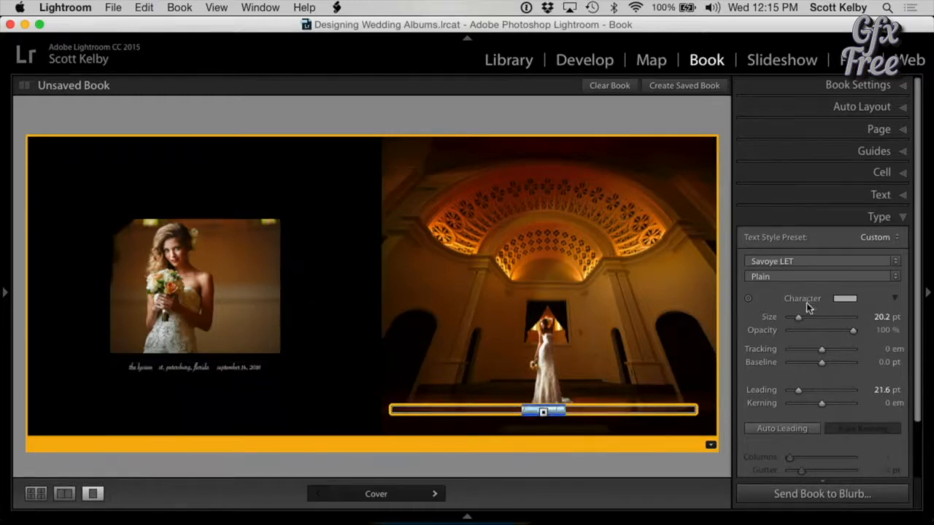
pyautogui.moveTo(798, 316); pyautogui.dragTo(818, 316)
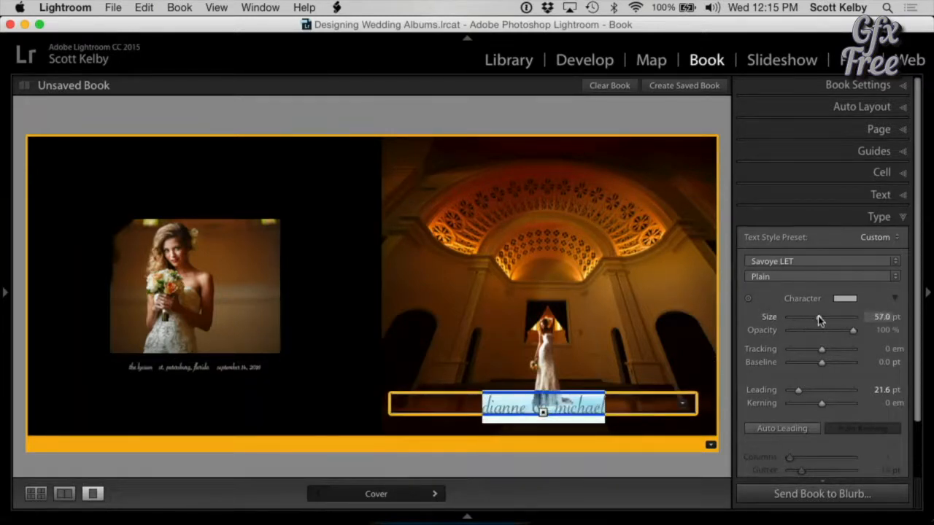
# - Change the front-cover names to the P22 Cezanne font and move them up just above the ornate arch
pyautogui.click(867, 262)
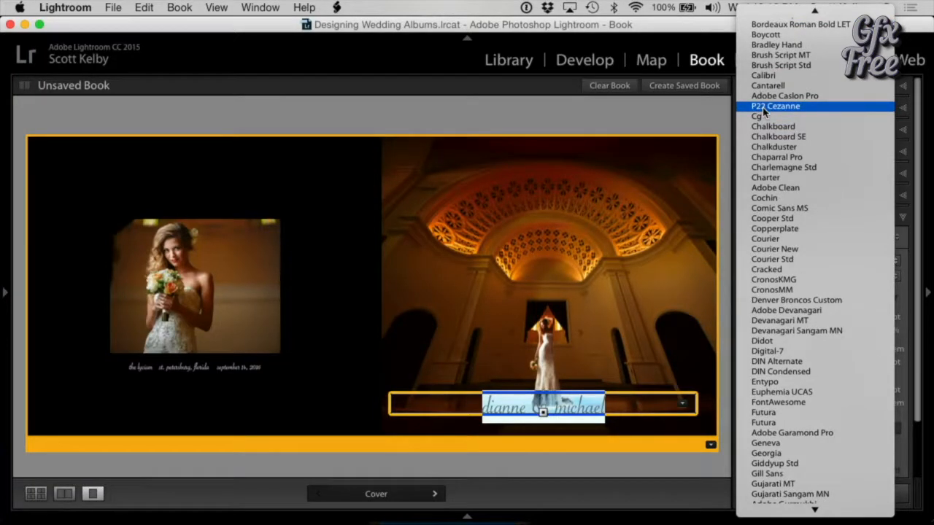
pyautogui.click(805, 105)
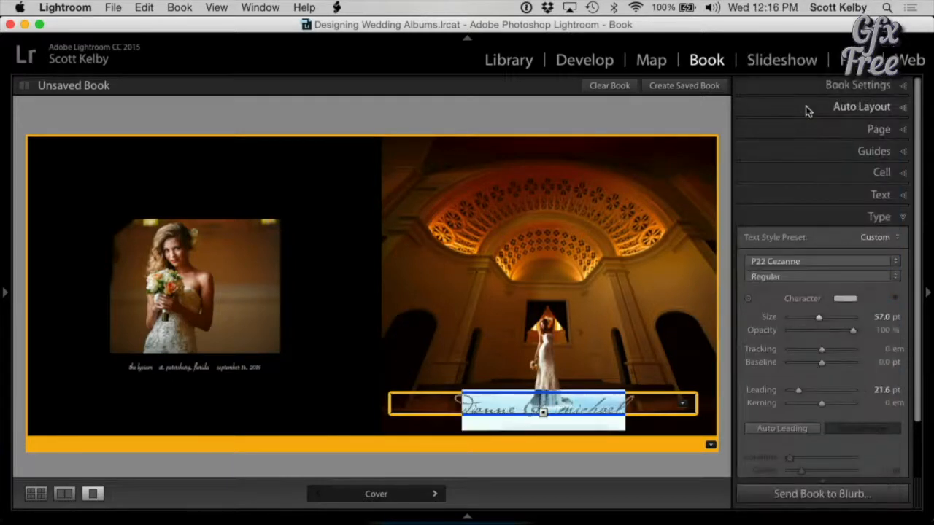
pyautogui.click(649, 131)
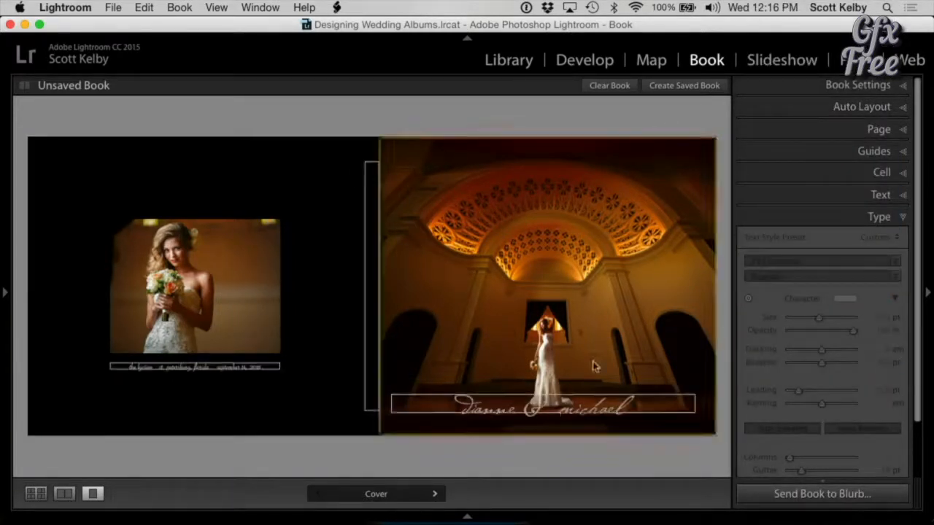
pyautogui.click(542, 413)
pyautogui.moveTo(542, 413); pyautogui.dragTo(552, 206)
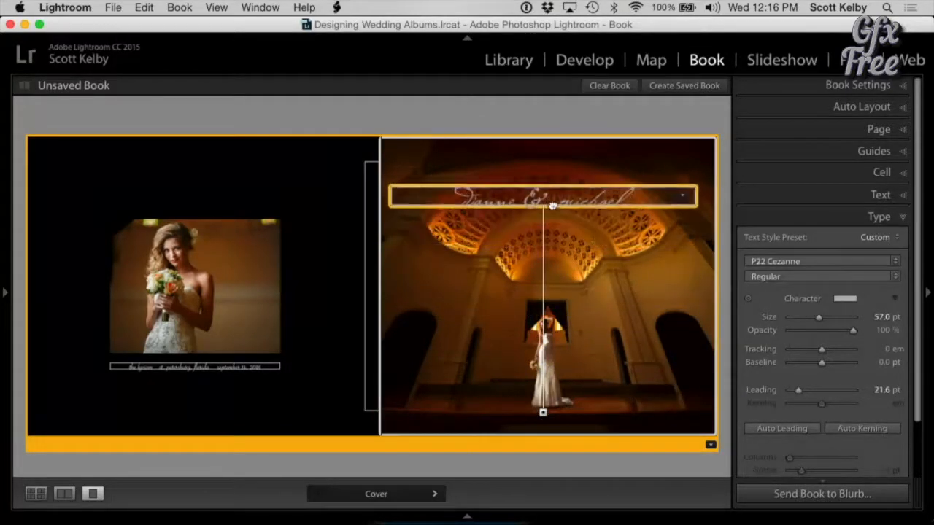
pyautogui.click(600, 119)
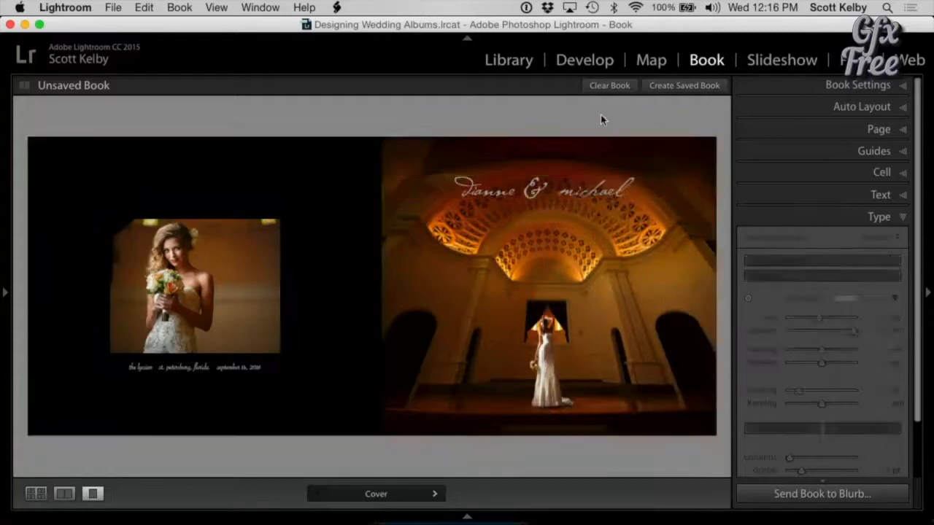
# - Make the names on the front cover white and increase their size to about 63 pt
pyautogui.click(600, 191)
pyautogui.press('super+a')
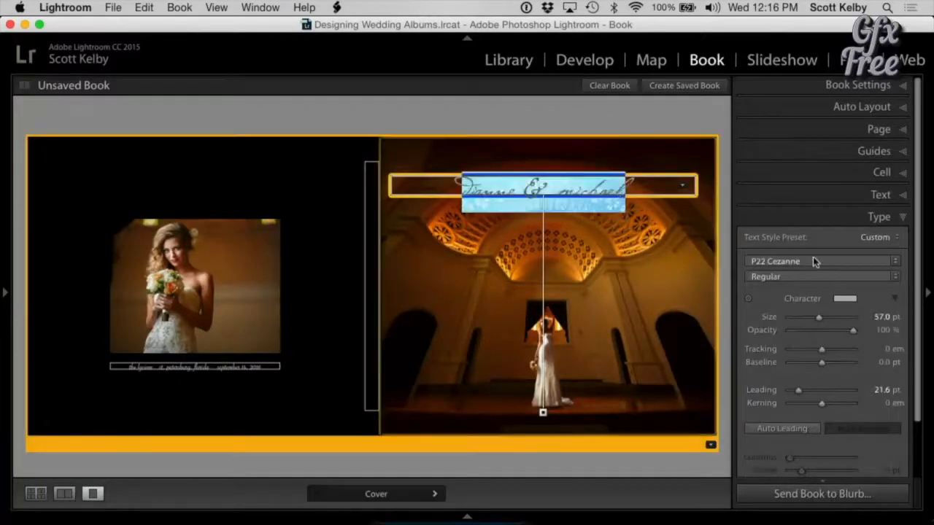
pyautogui.click(846, 299)
pyautogui.click(671, 278)
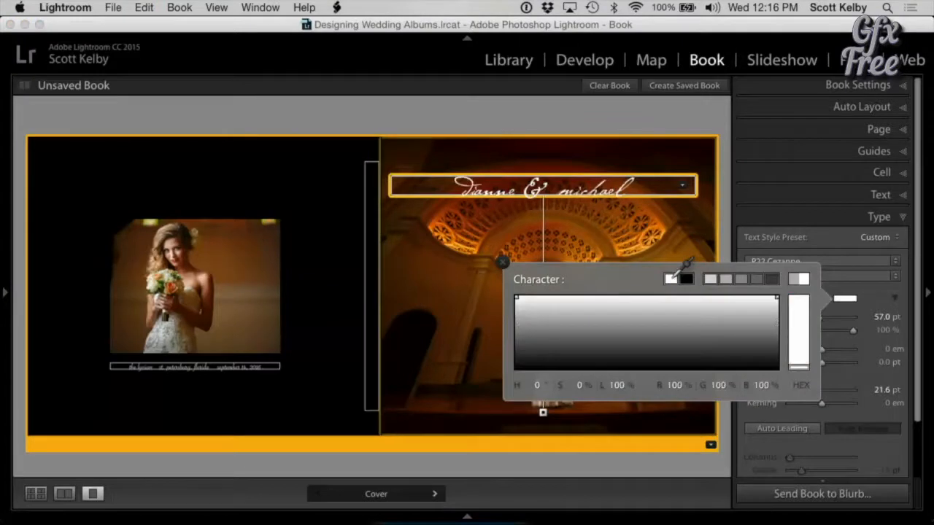
pyautogui.click(774, 240)
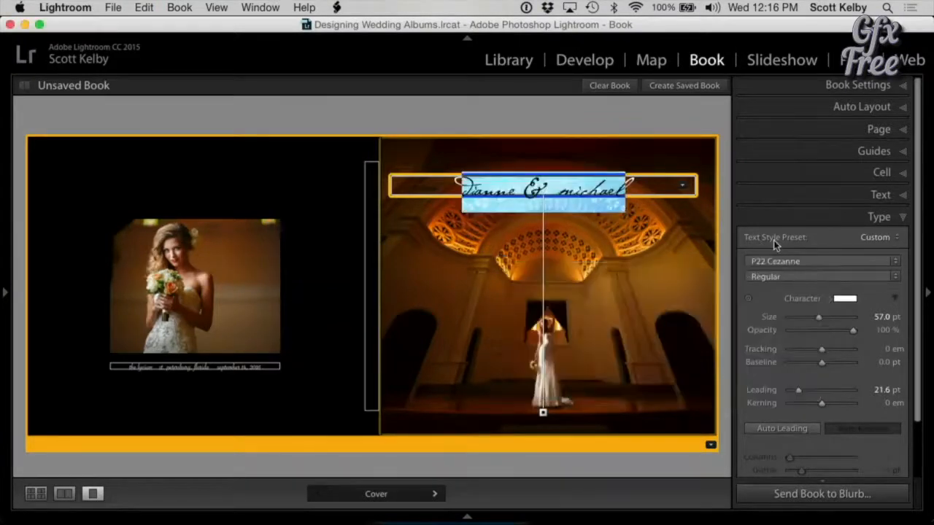
pyautogui.moveTo(817, 314); pyautogui.dragTo(820, 316)
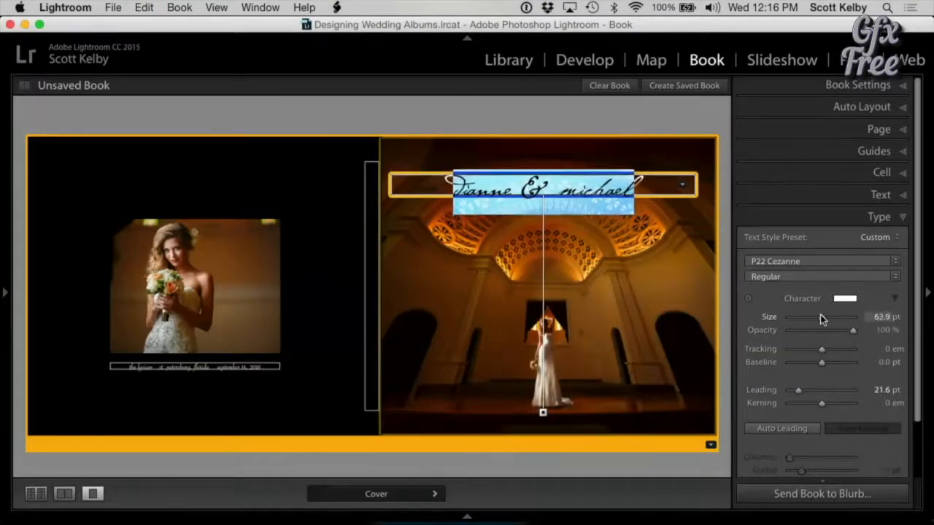
pyautogui.click(658, 119)
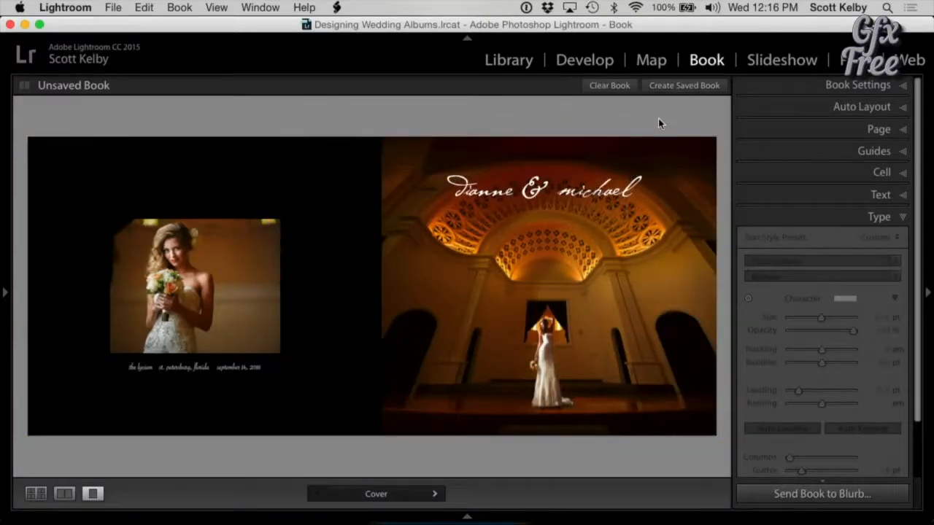
# - Move the couple's names on the front cover down so they sit across the ornate arch
pyautogui.moveTo(545, 195); pyautogui.dragTo(545, 234)
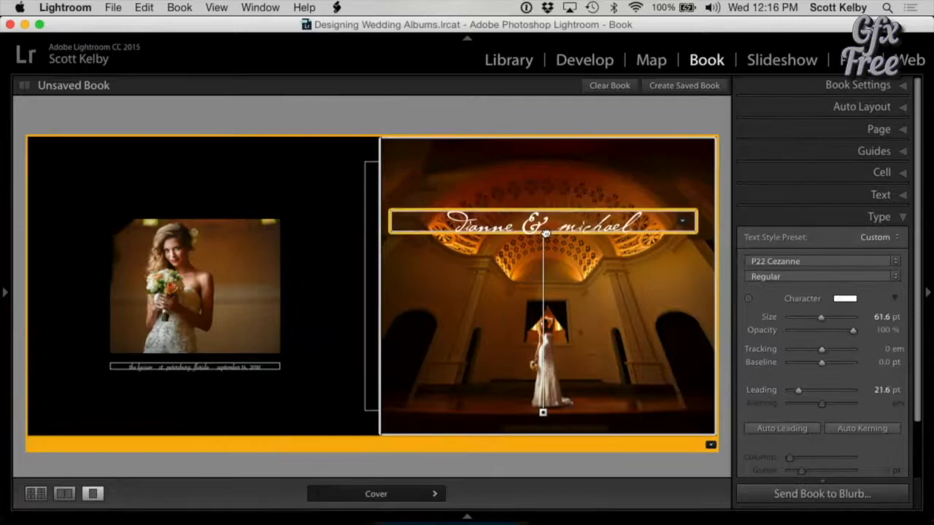
pyautogui.click(565, 120)
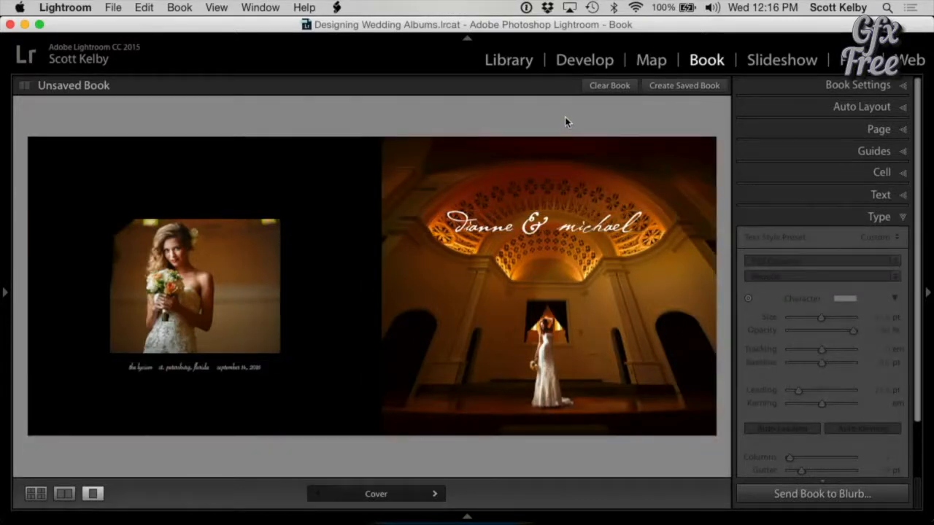
# - Add page text reading "September 14, 2015" near the bottom of the front cover
pyautogui.click(632, 347)
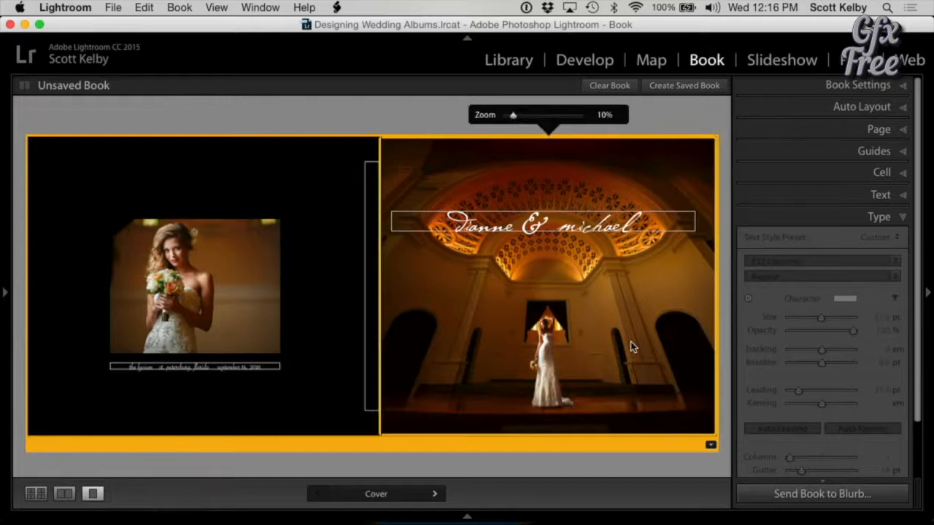
pyautogui.scroll(-4, 875, 185)
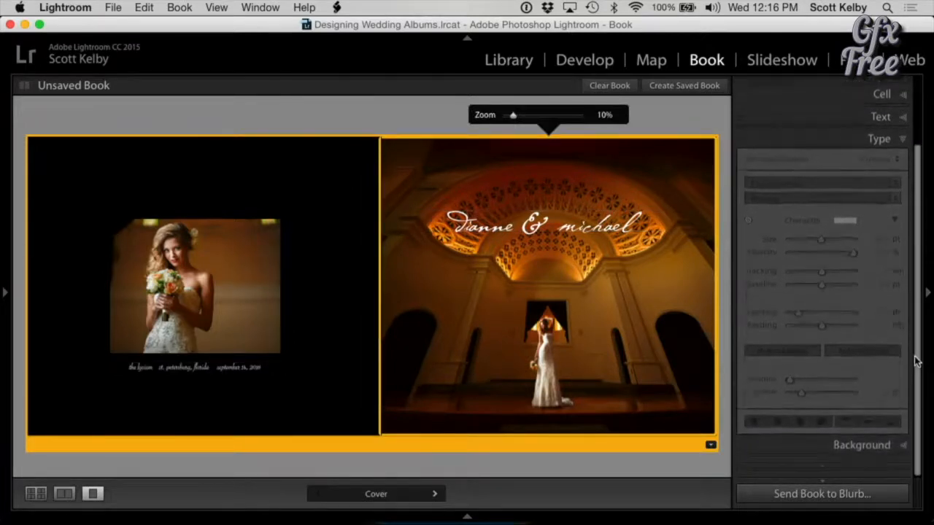
pyautogui.click(883, 131)
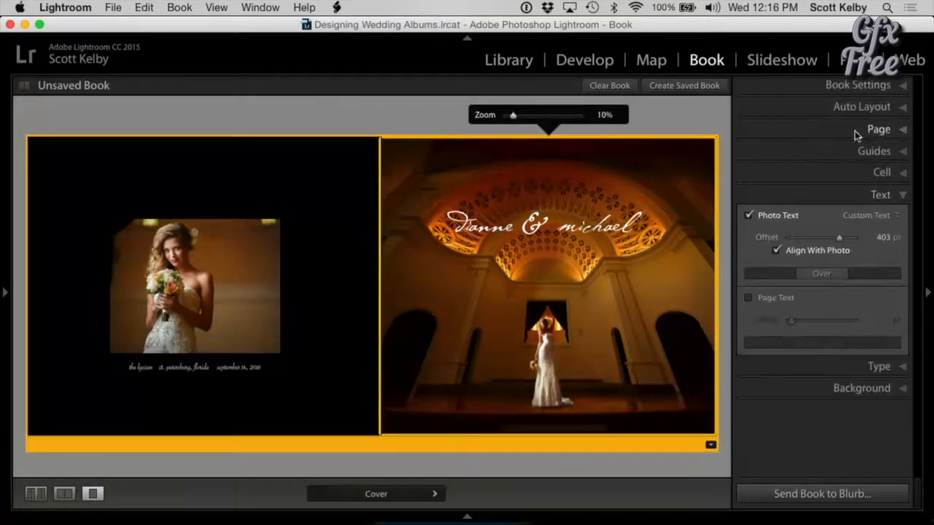
pyautogui.click(747, 299)
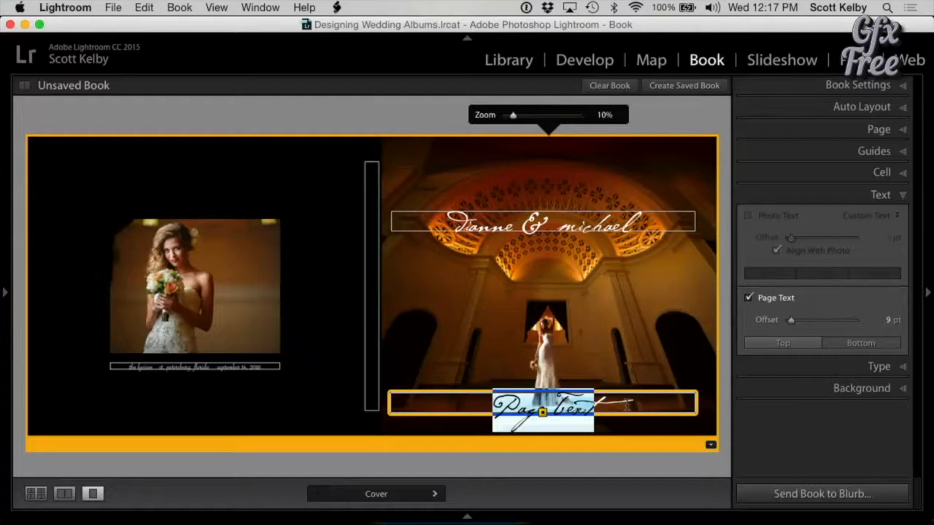
pyautogui.write('sep')
pyautogui.press('BackSpace')
pyautogui.press('BackSpace')
pyautogui.press('BackSpace')
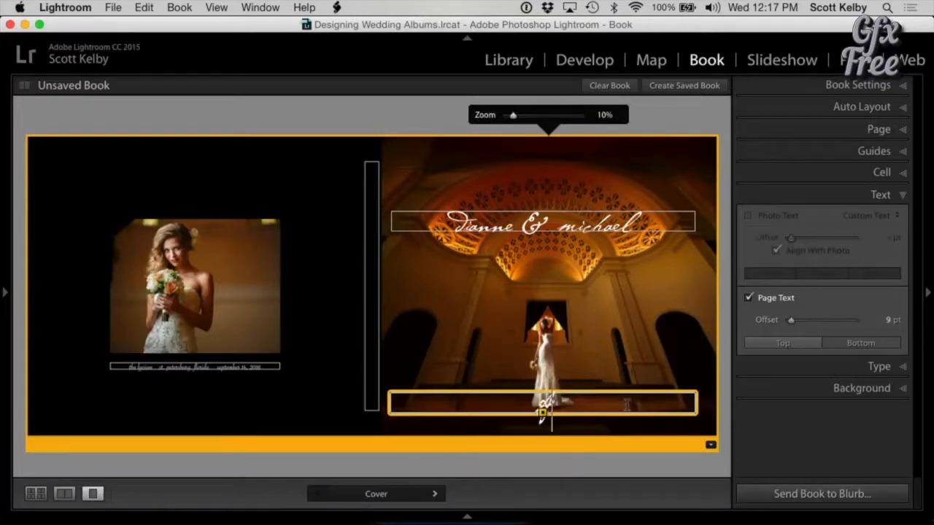
pyautogui.write('September')
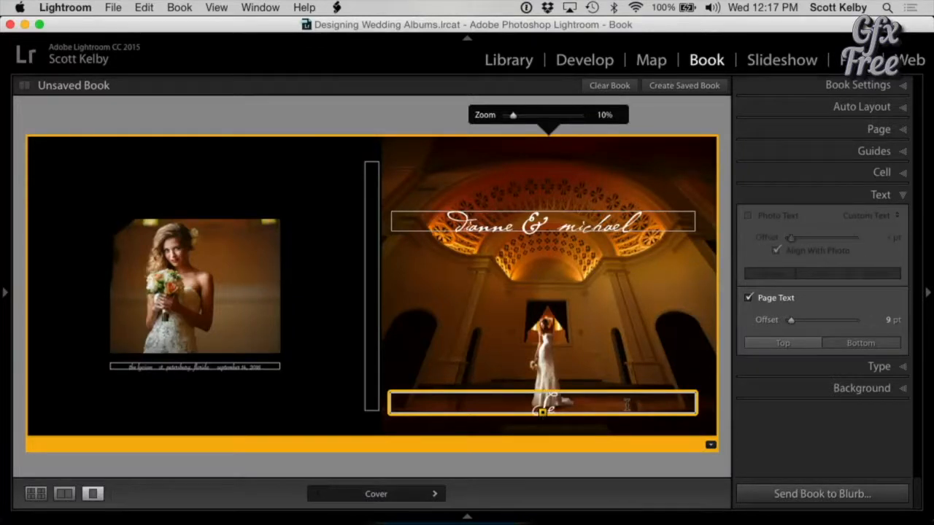
pyautogui.write(' 14, 2015')
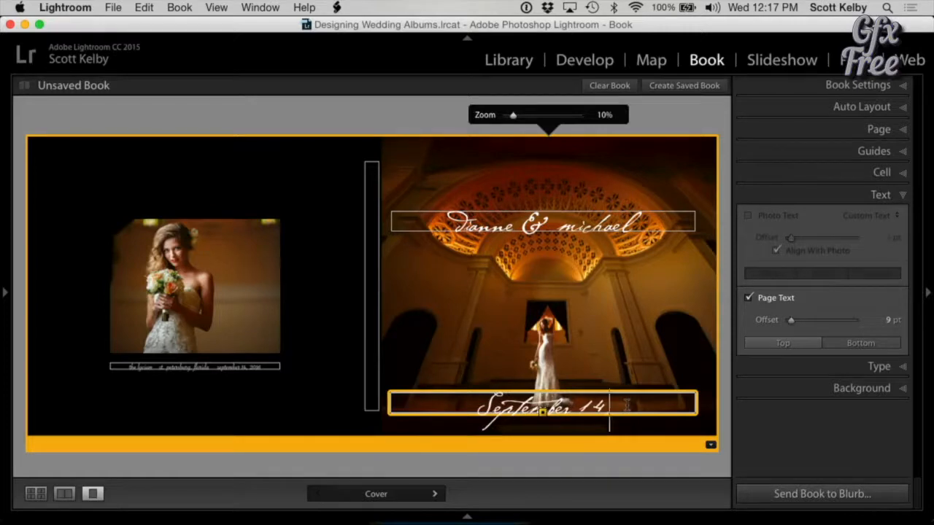
# - Change the entire front-cover date to the Trajan Pro font
pyautogui.press('super+a')
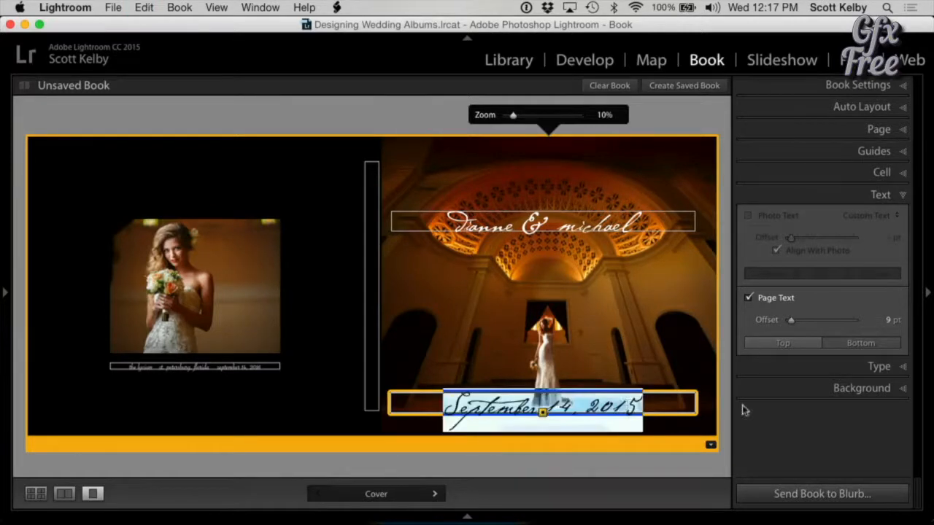
pyautogui.click(895, 365)
pyautogui.click(830, 265)
pyautogui.scroll(-15, 831, 266)
pyautogui.scroll(-15, 806, 466)
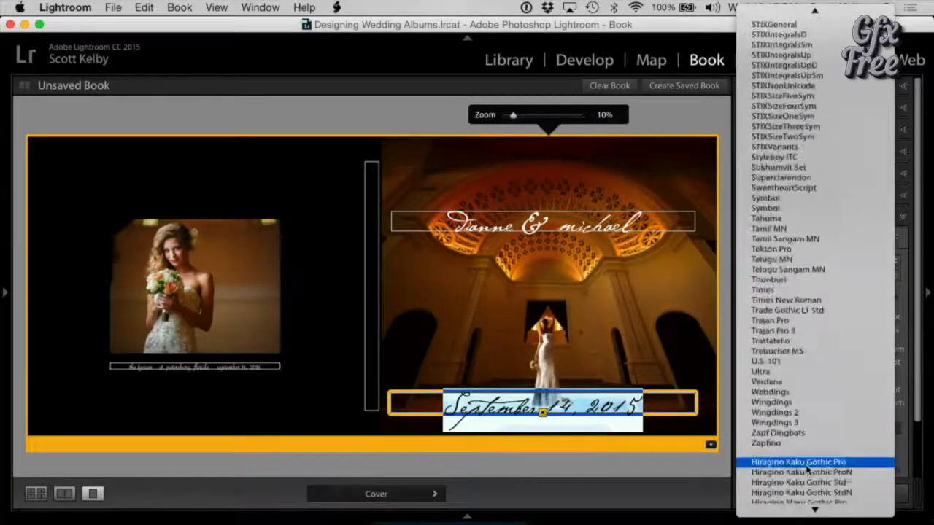
pyautogui.scroll(3, 814, 228)
pyautogui.scroll(8, 814, 229)
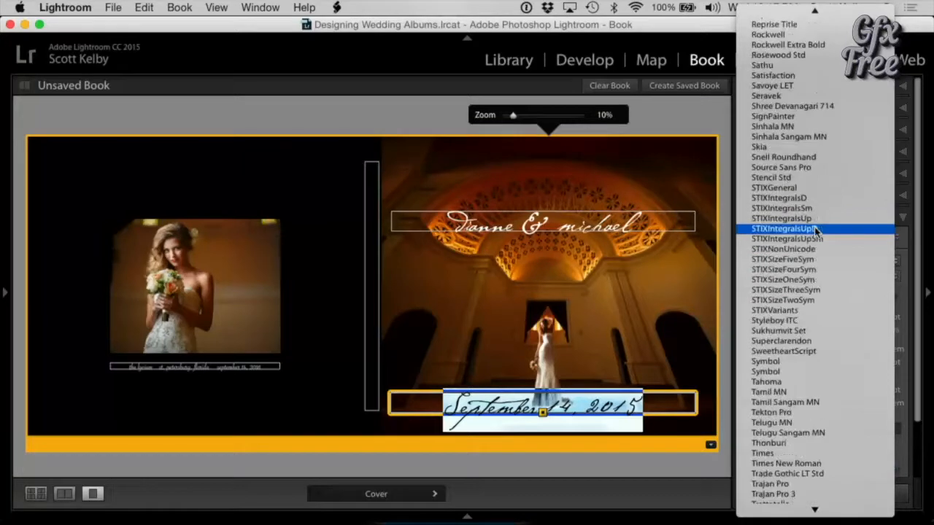
pyautogui.scroll(-6, 815, 230)
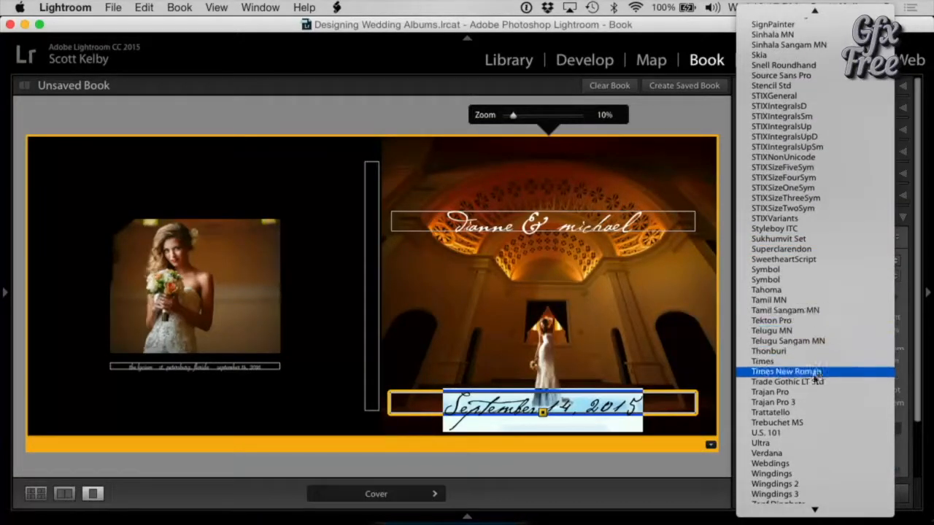
pyautogui.click(810, 393)
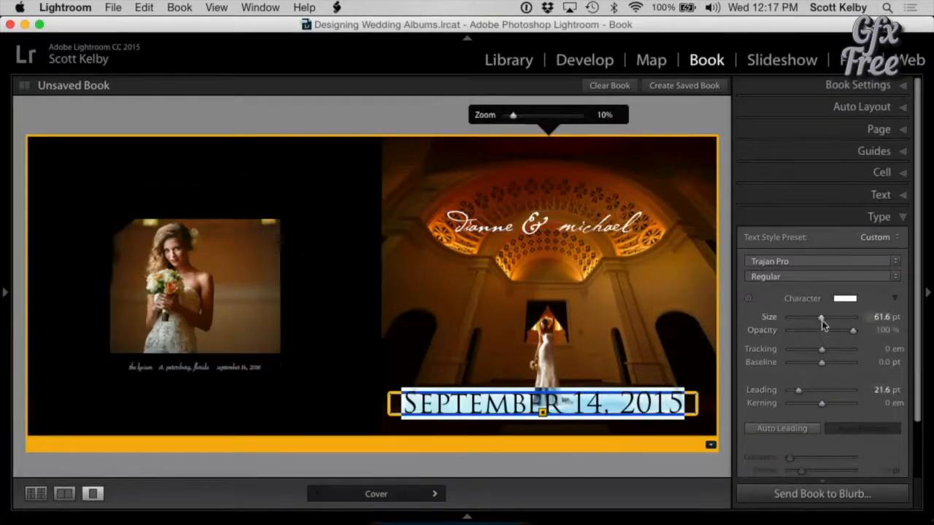
# - Reduce the front-cover date to 13.5 pt and widen its tracking to 500 em
pyautogui.moveTo(819, 317); pyautogui.dragTo(793, 319)
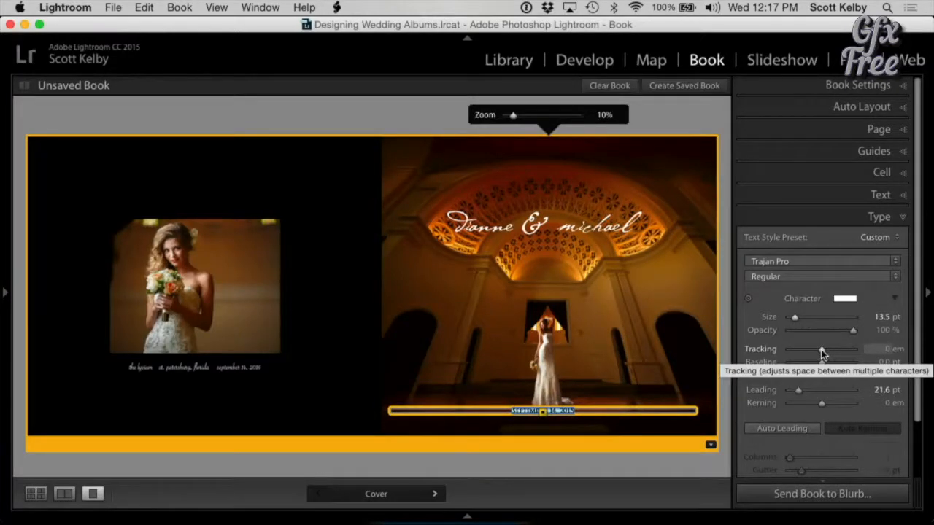
pyautogui.moveTo(821, 351); pyautogui.dragTo(852, 352)
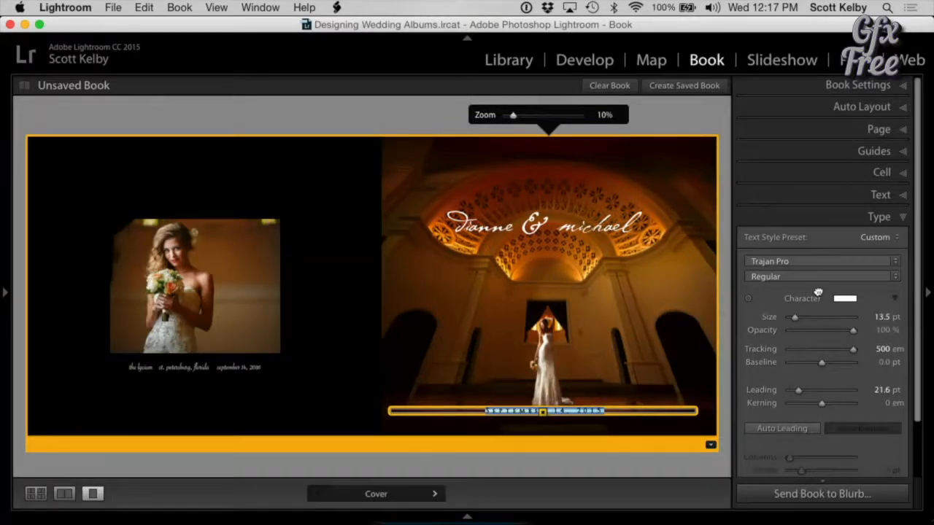
pyautogui.click(724, 330)
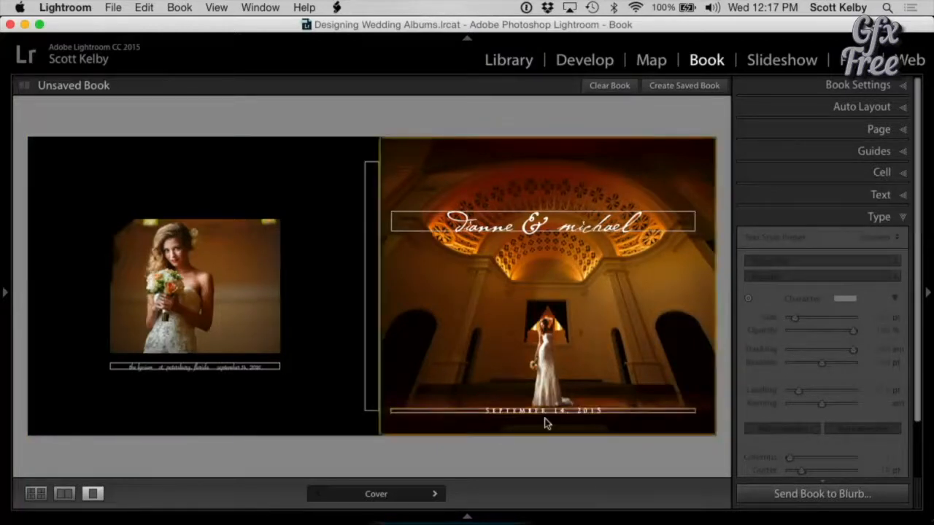
# - Move the date up directly beneath the couple's names and lower its opacity to 52%
pyautogui.moveTo(542, 414); pyautogui.dragTo(544, 247)
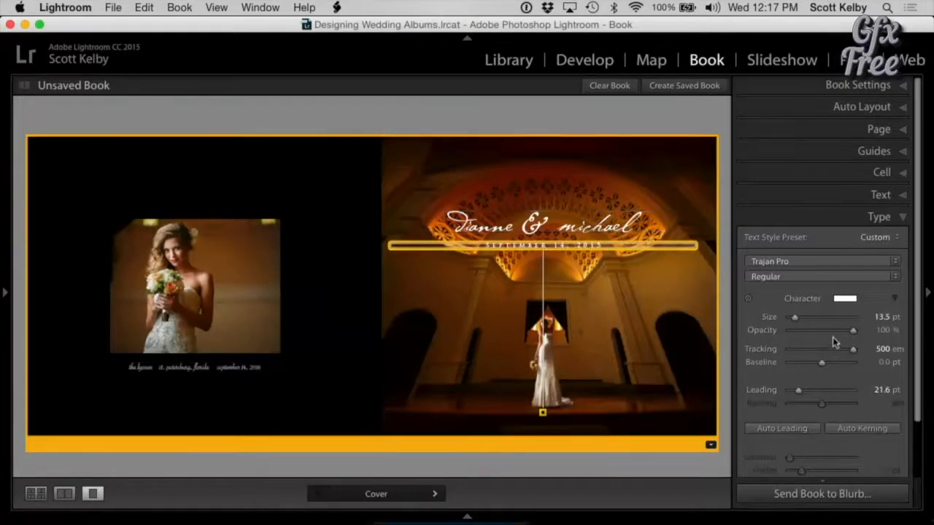
pyautogui.moveTo(825, 331)
pyautogui.mouseDown()
pyautogui.moveTo(810, 334)
pyautogui.moveTo(819, 329)
pyautogui.mouseUp()
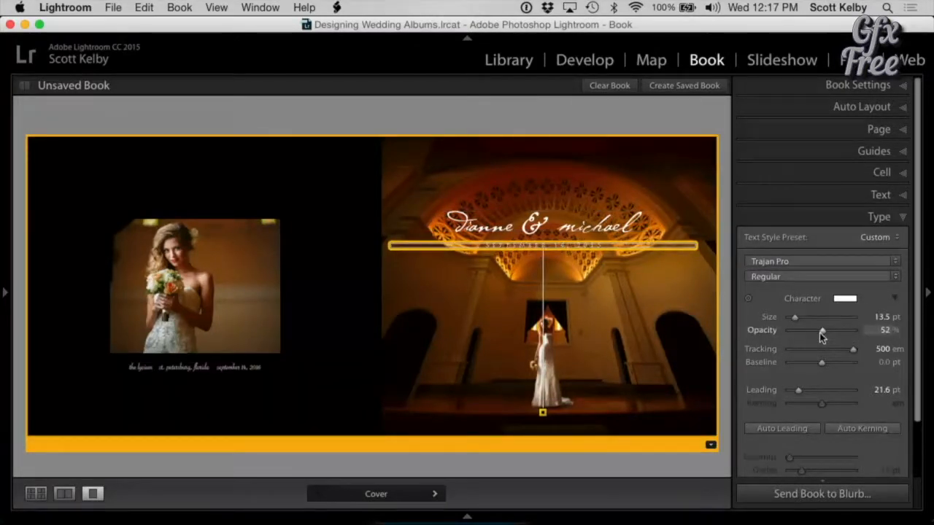
pyautogui.click(631, 117)
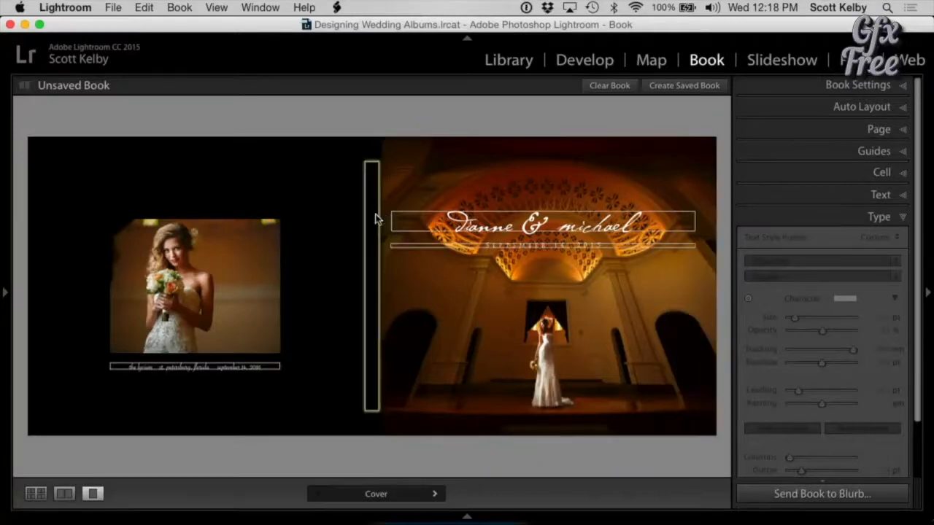
# - Enter the couple's first names as spine text and make the lettering white
pyautogui.click(369, 213)
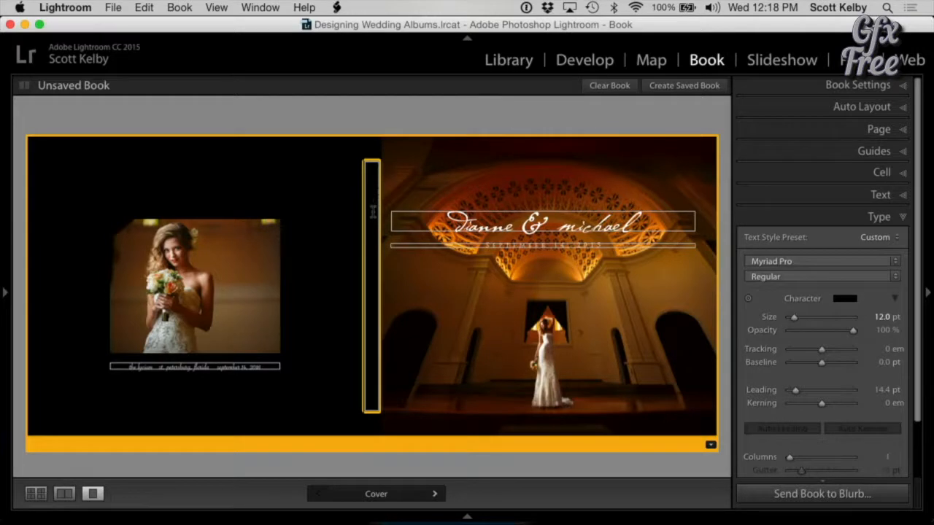
pyautogui.click(372, 211)
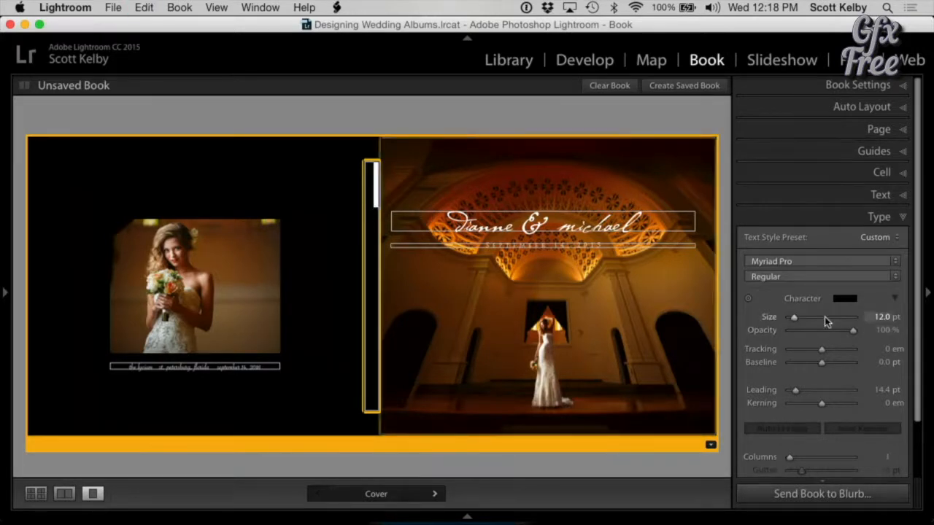
pyautogui.press('super+equal')
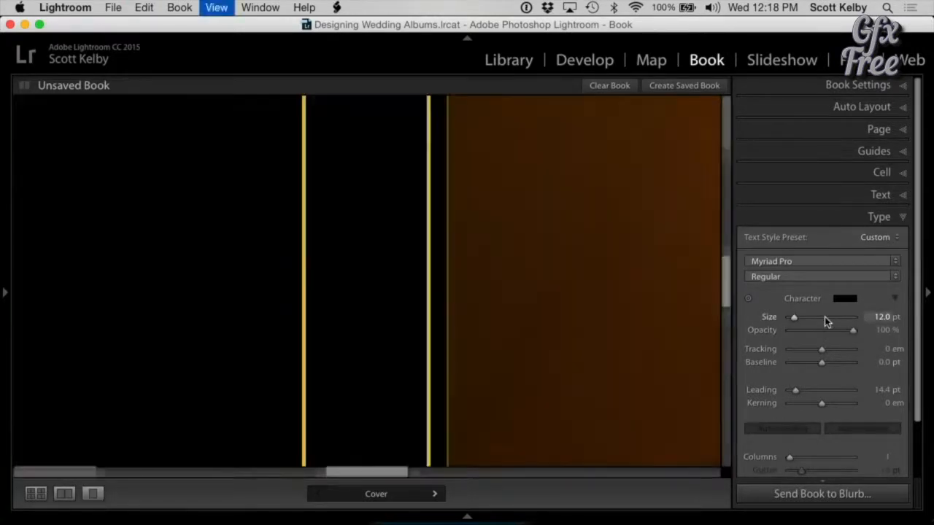
pyautogui.scroll(10, 632, 236)
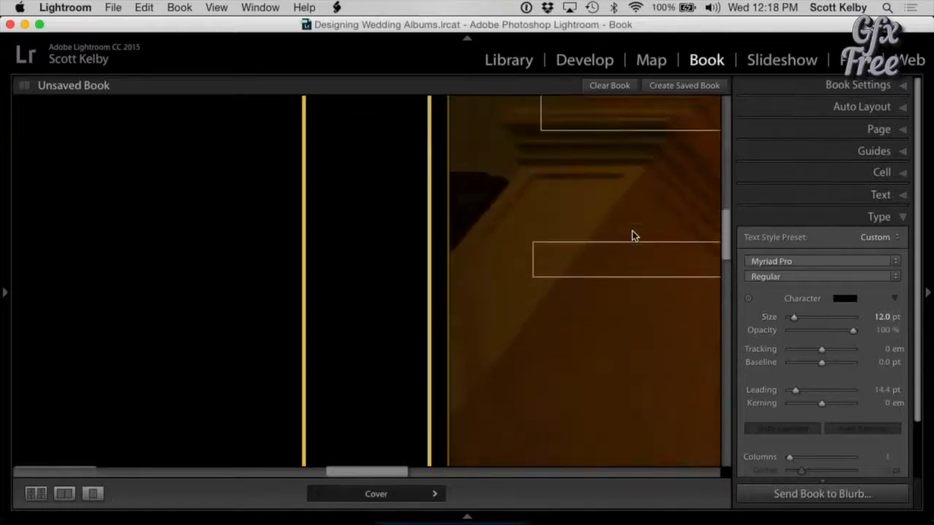
pyautogui.scroll(5, 632, 235)
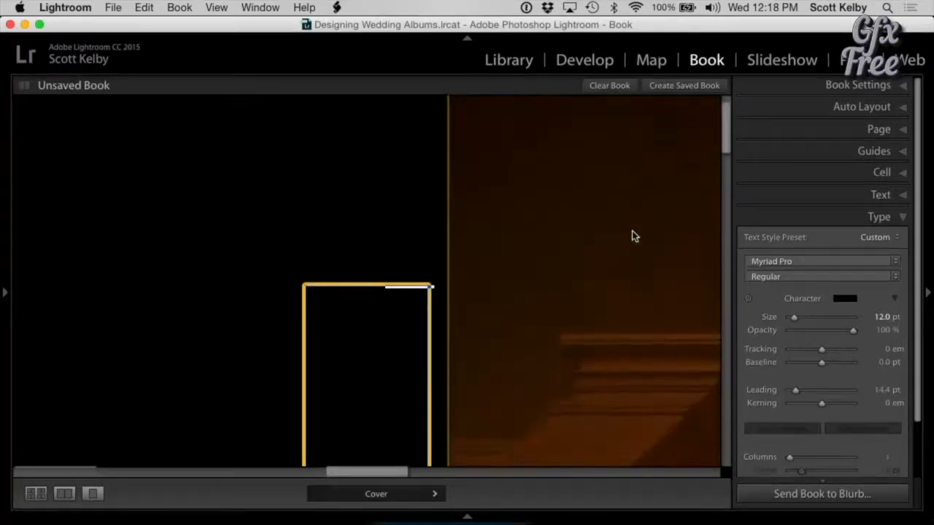
pyautogui.click(846, 298)
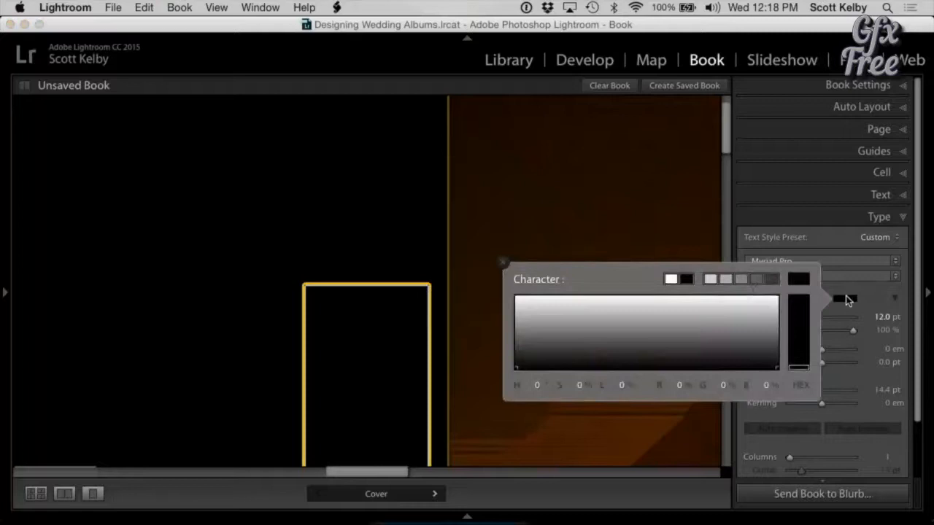
pyautogui.click(671, 278)
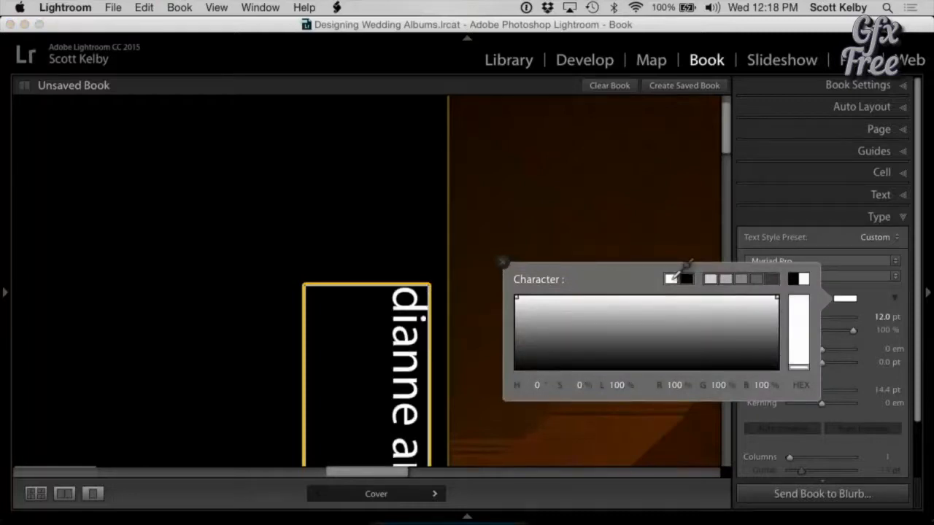
pyautogui.click(824, 251)
# - Change the spine text to the P22 Cezanne font and return to viewing the full cover
pyautogui.click(822, 261)
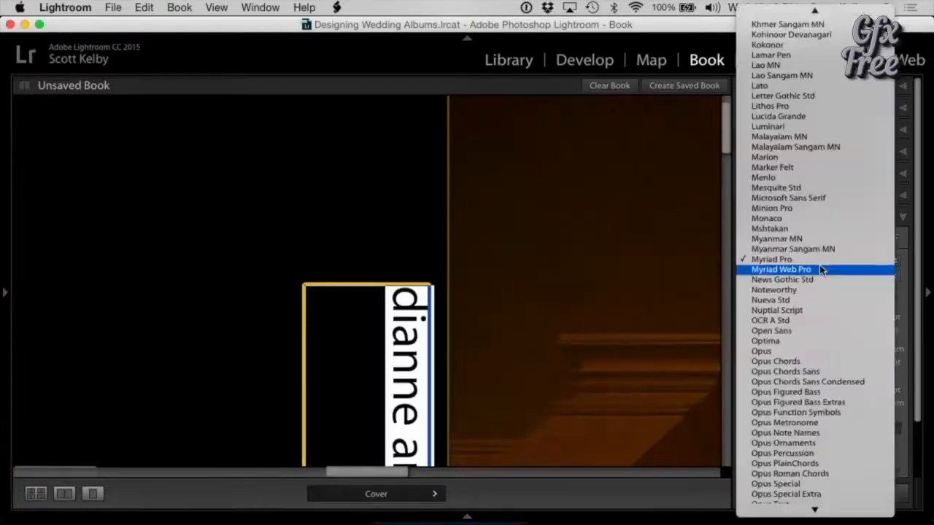
pyautogui.moveTo(815, 8)
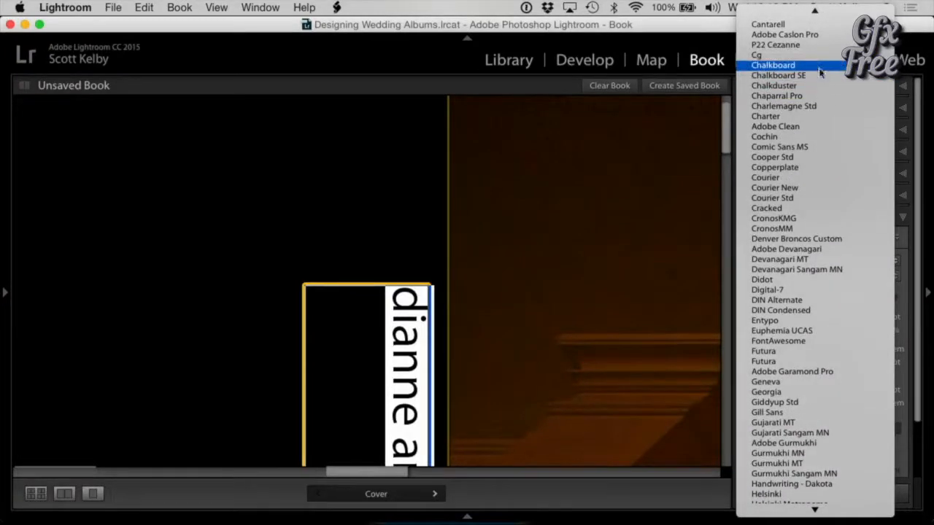
pyautogui.click(816, 46)
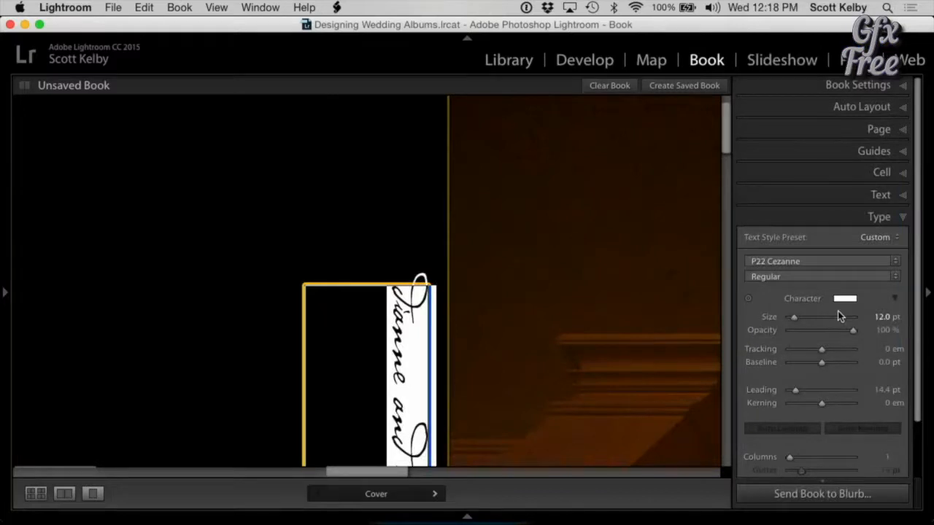
pyautogui.press('super+minus')
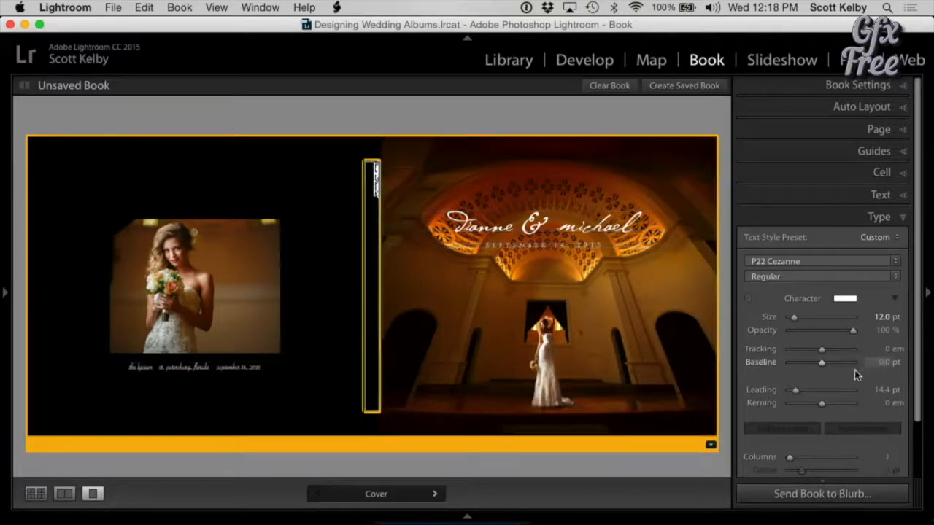
# - Center the names along and across the spine and enlarge them to about 21.1 pt
pyautogui.scroll(-1, 847, 385)
pyautogui.scroll(-3, 848, 385)
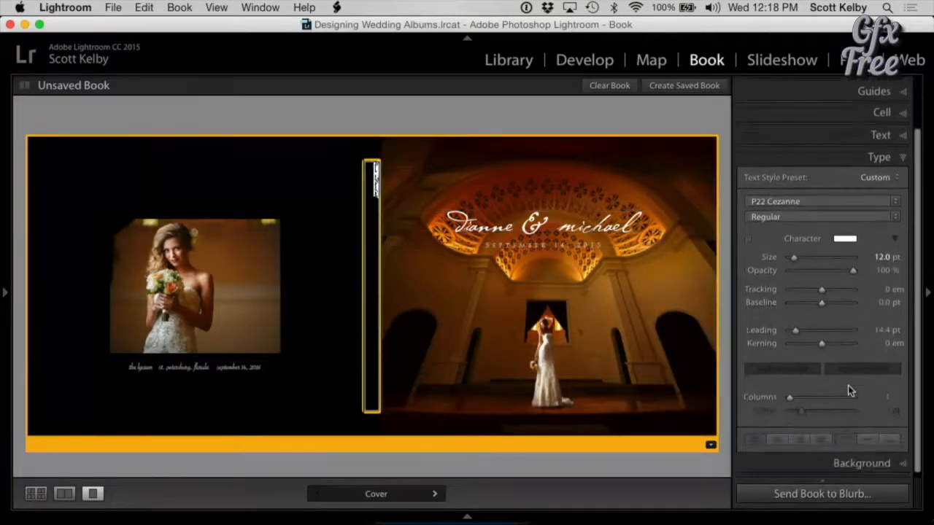
pyautogui.click(776, 441)
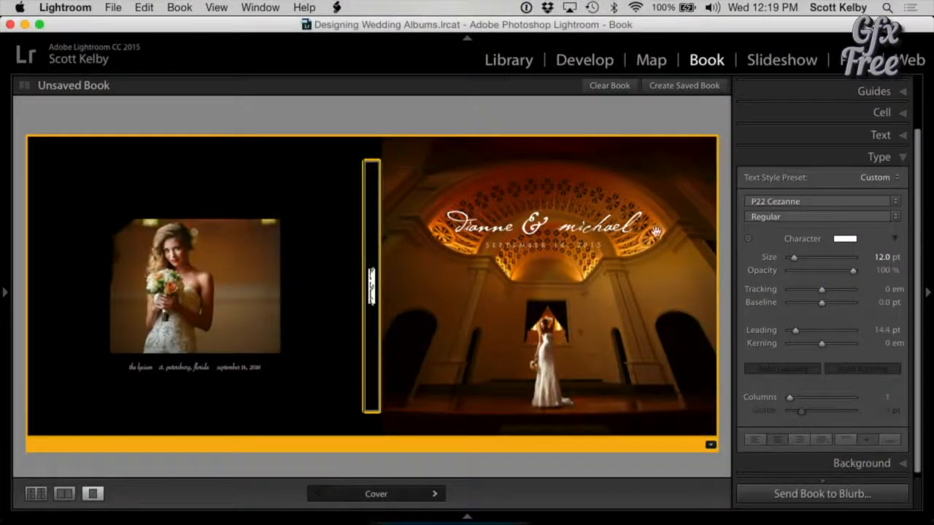
pyautogui.moveTo(795, 258); pyautogui.dragTo(799, 258)
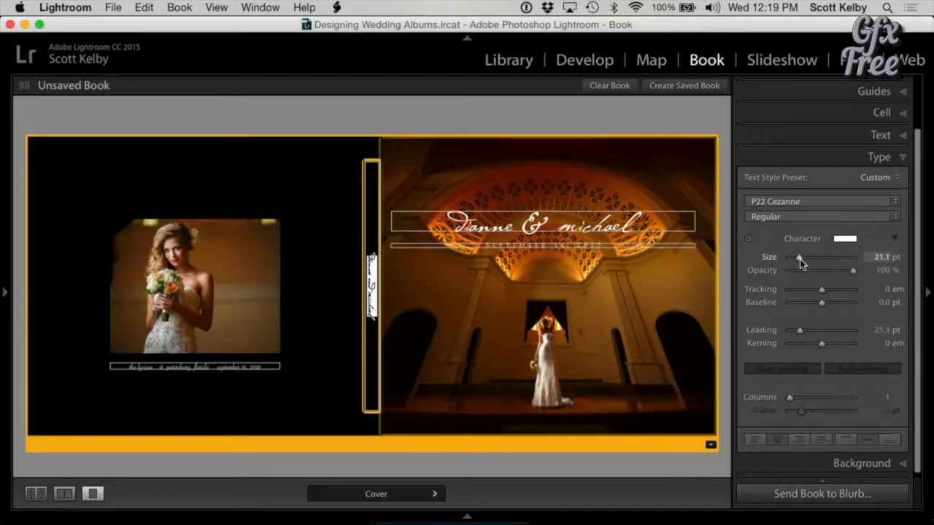
pyautogui.click(639, 122)
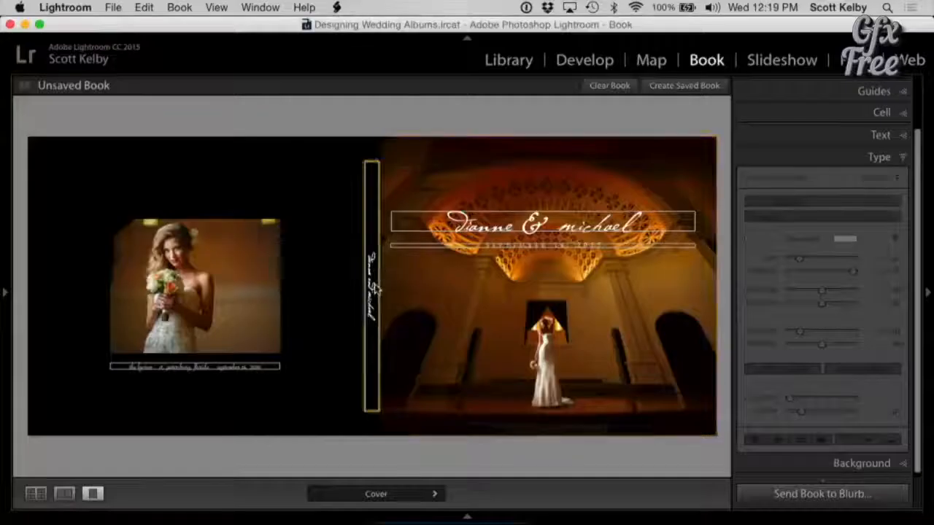
# - Add the photographer's surname in capitals after the couple's names on the spine and format it in Trajan Pro at about 7.7 pt
pyautogui.click(371, 292)
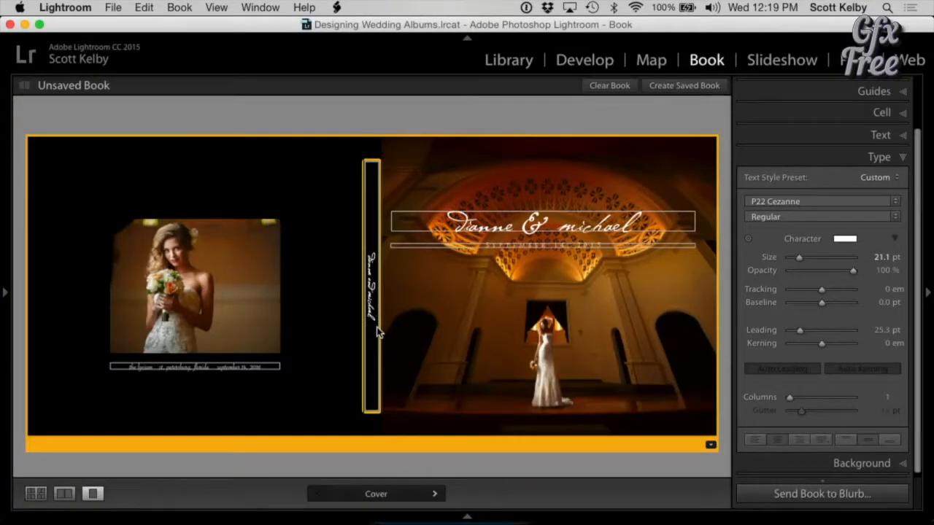
pyautogui.write('KELBY')
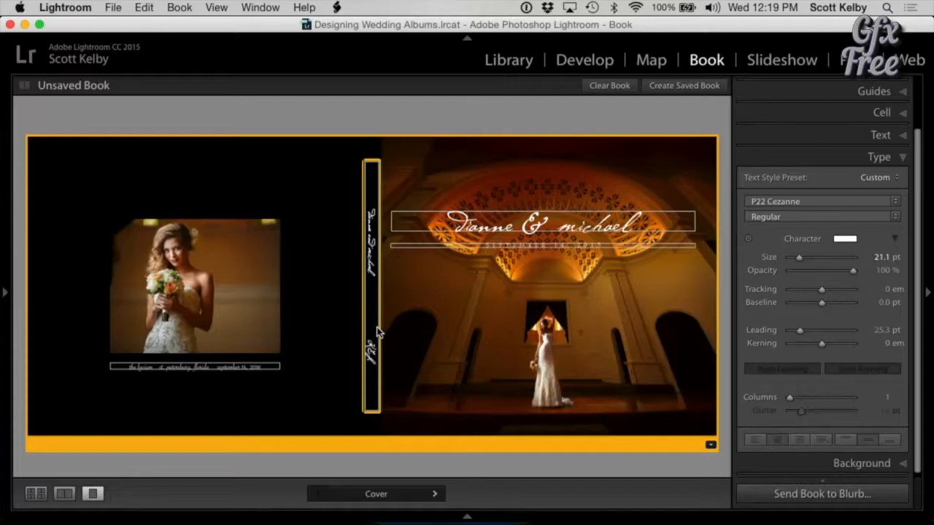
pyautogui.moveTo(373, 371); pyautogui.dragTo(373, 331)
pyautogui.click(820, 202)
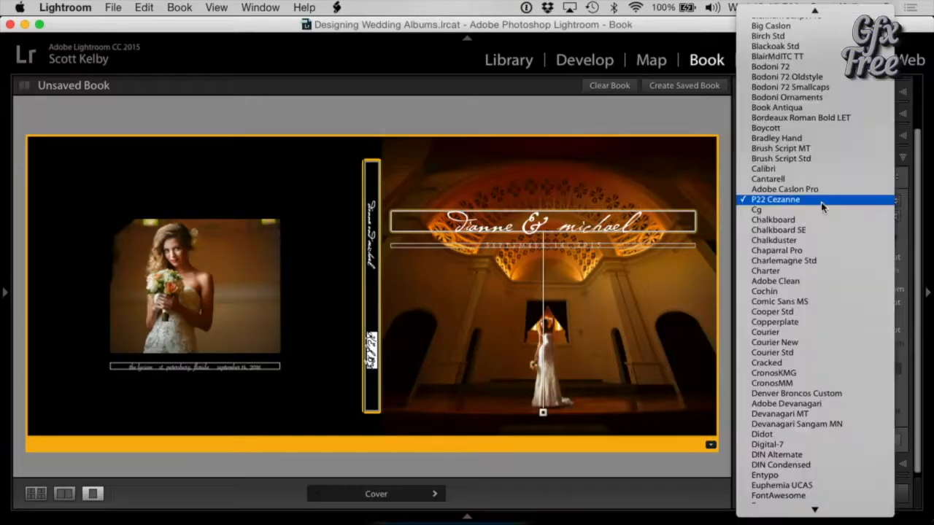
pyautogui.moveTo(813, 522)
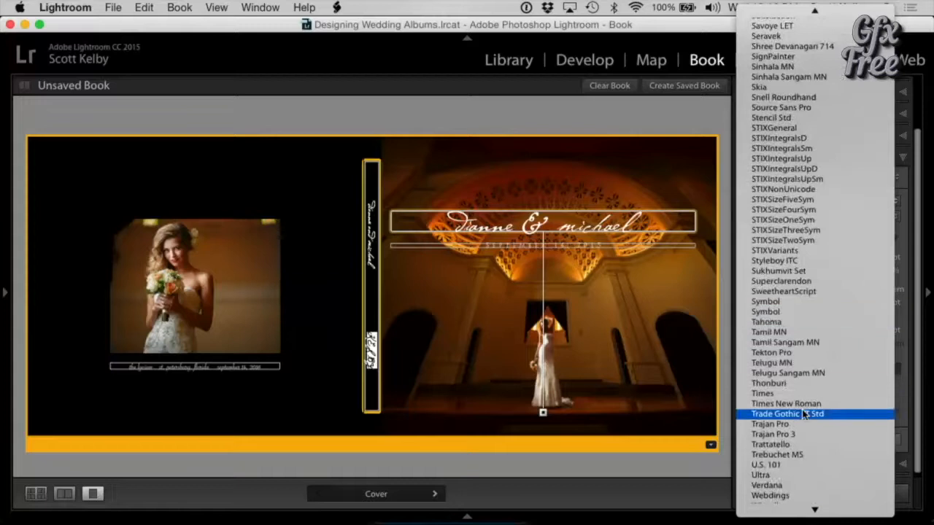
pyautogui.click(802, 423)
pyautogui.moveTo(798, 257); pyautogui.dragTo(787, 259)
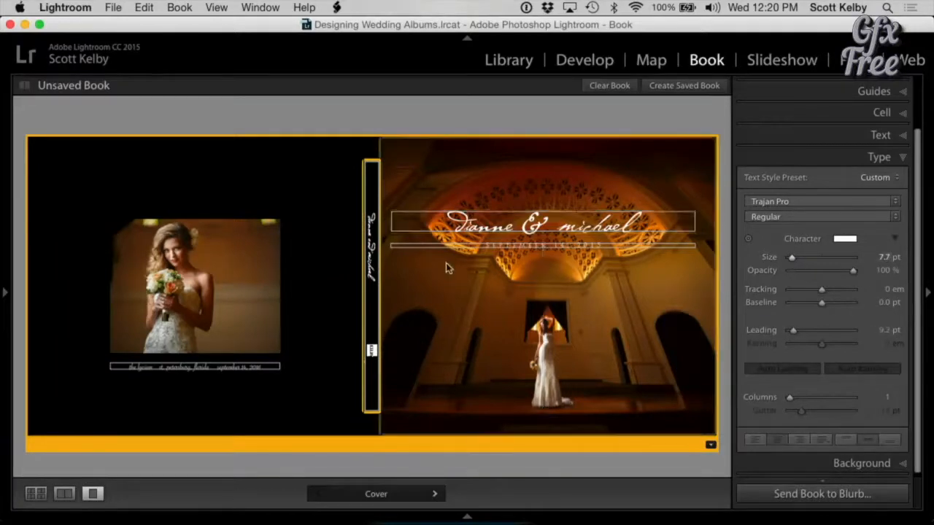
# - Add space before the surname to push it to the foot of the spine, and view the cover with all panels hidden
pyautogui.click(371, 327)
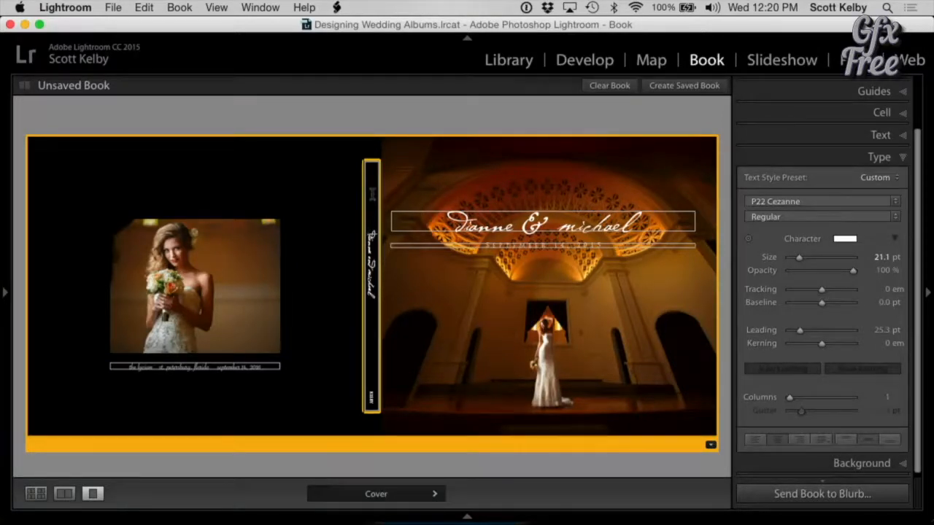
pyautogui.click(413, 120)
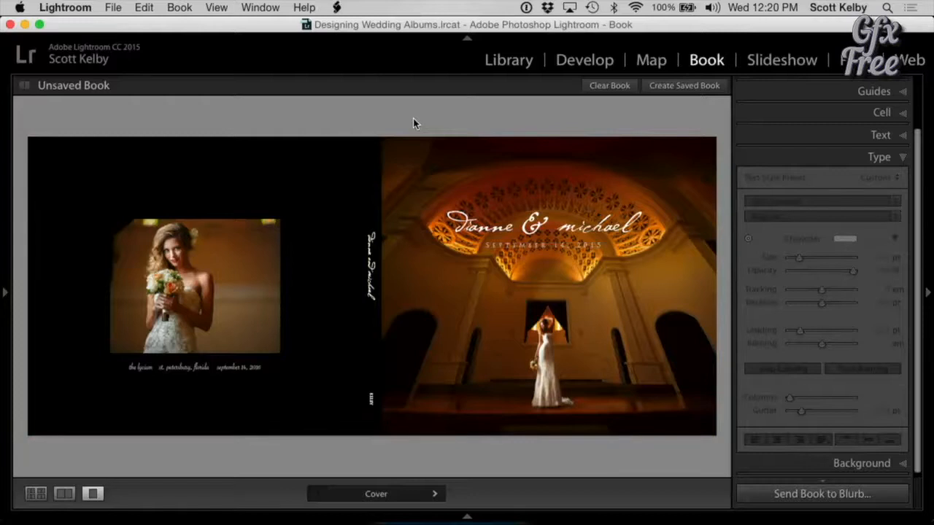
pyautogui.hotkey('shift', 'Tab')
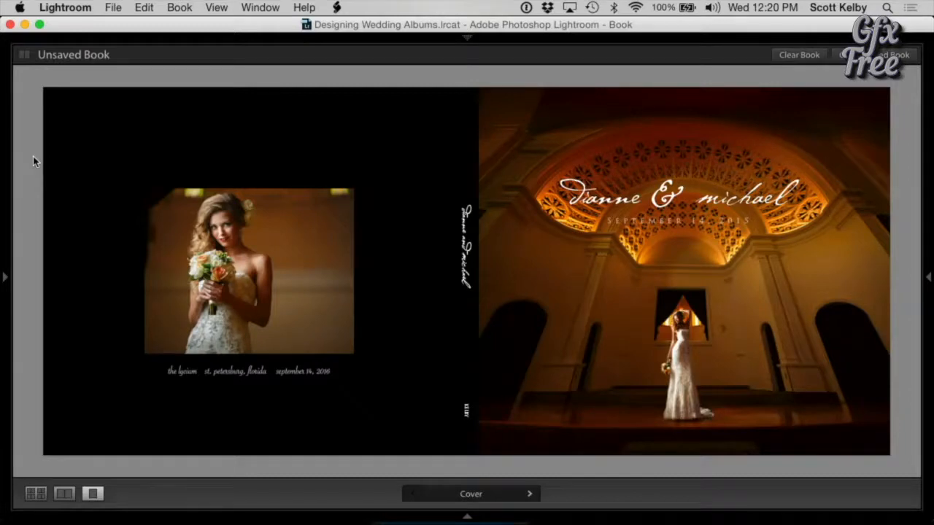
# - Remove the date from the back cover photo caption, keeping only the venue and city
pyautogui.click(299, 369)
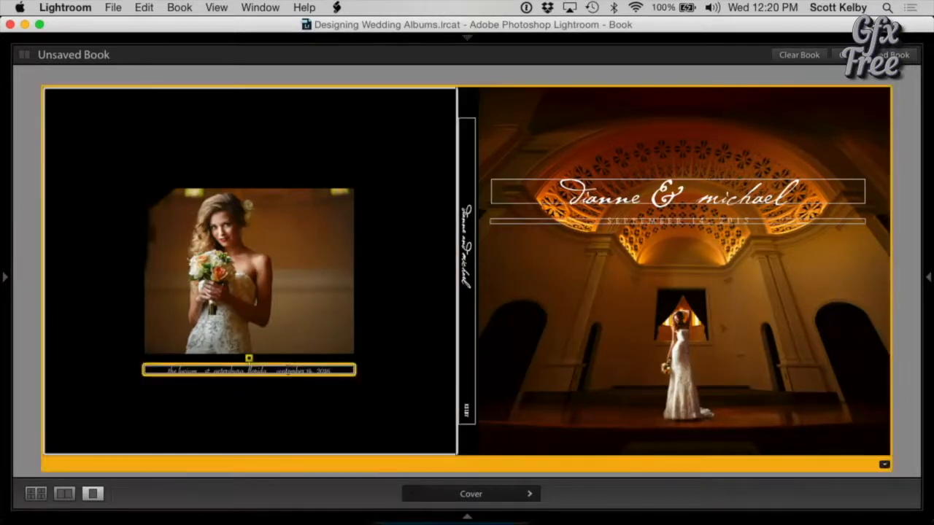
pyautogui.moveTo(273, 370); pyautogui.dragTo(371, 372)
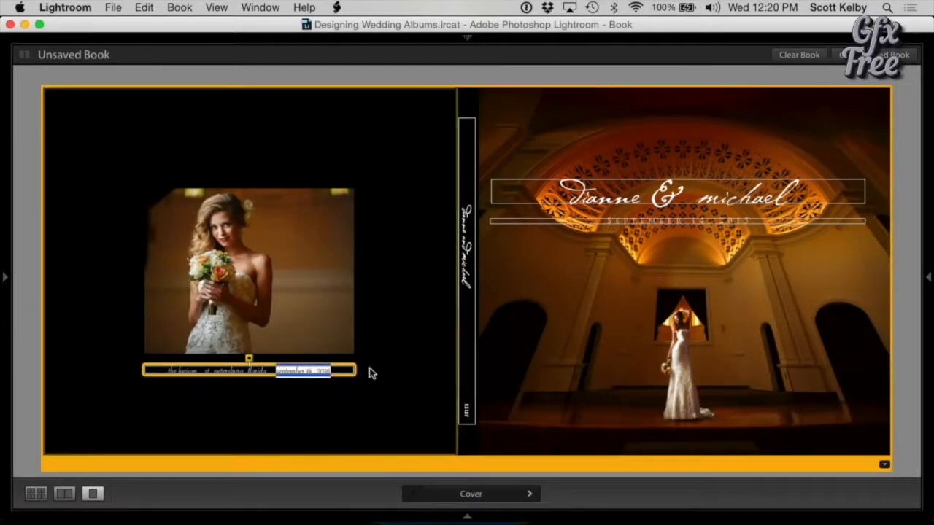
pyautogui.press('BackSpace')
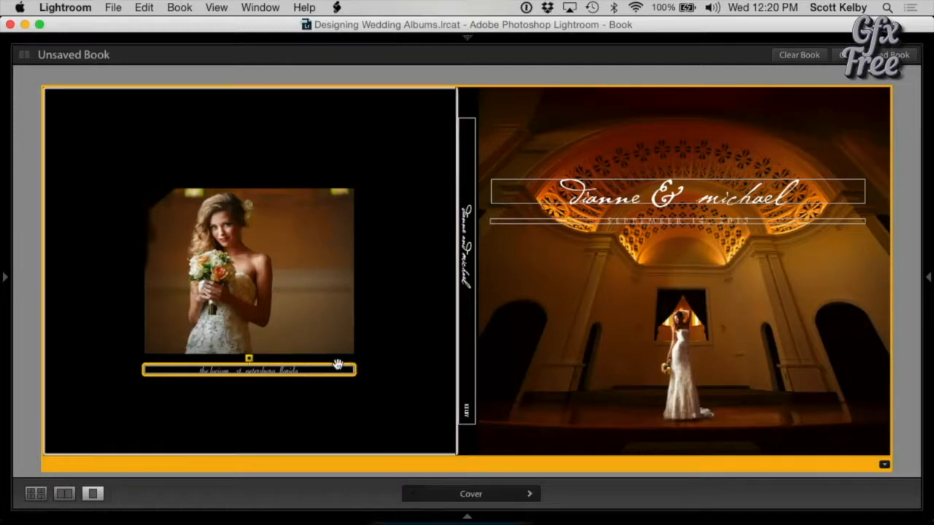
pyautogui.click(327, 73)
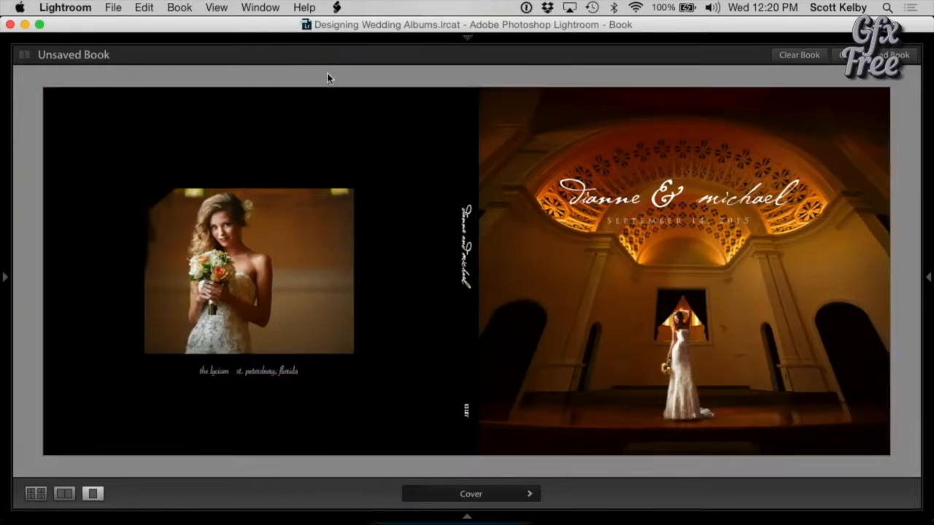